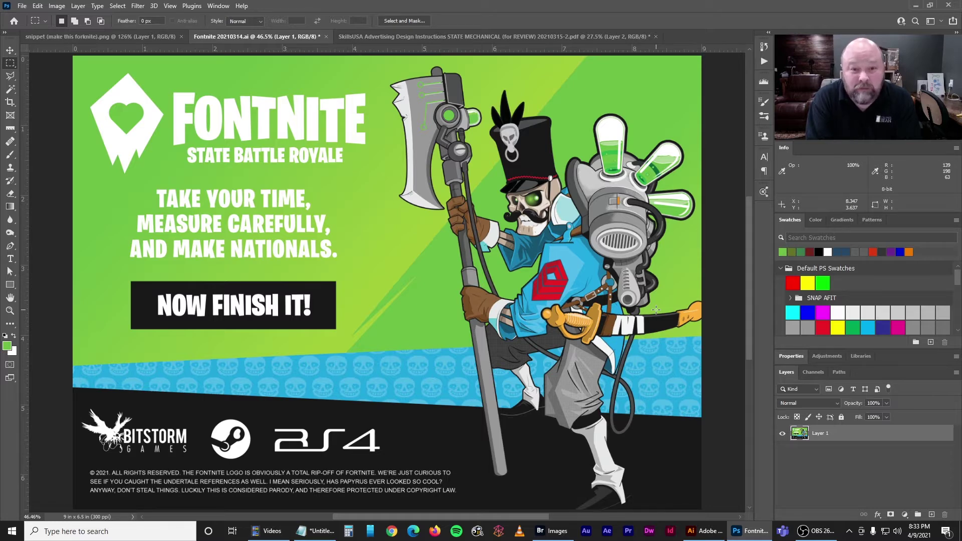
# In Illustrator, create a 9 by 6.5 in CMYK document with 0.125 in bleeds at 300 ppi, and set the stroke to none
pyautogui.click(702, 533)
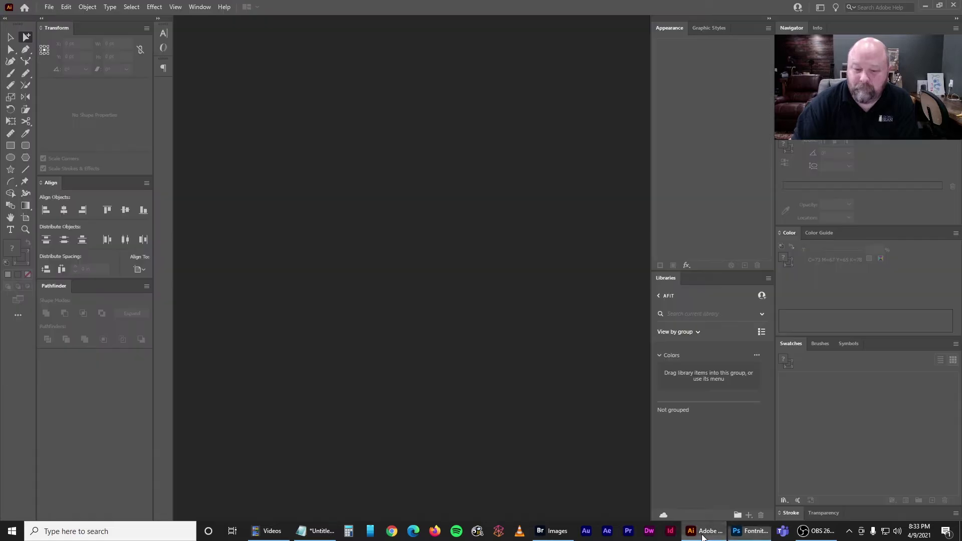
pyautogui.hotkey('ctrl', 'n')
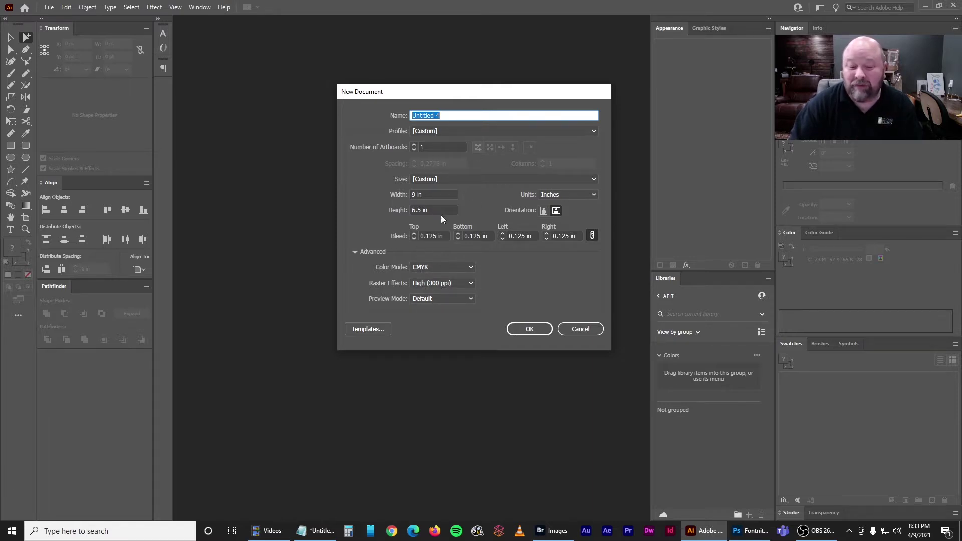
pyautogui.click(431, 132)
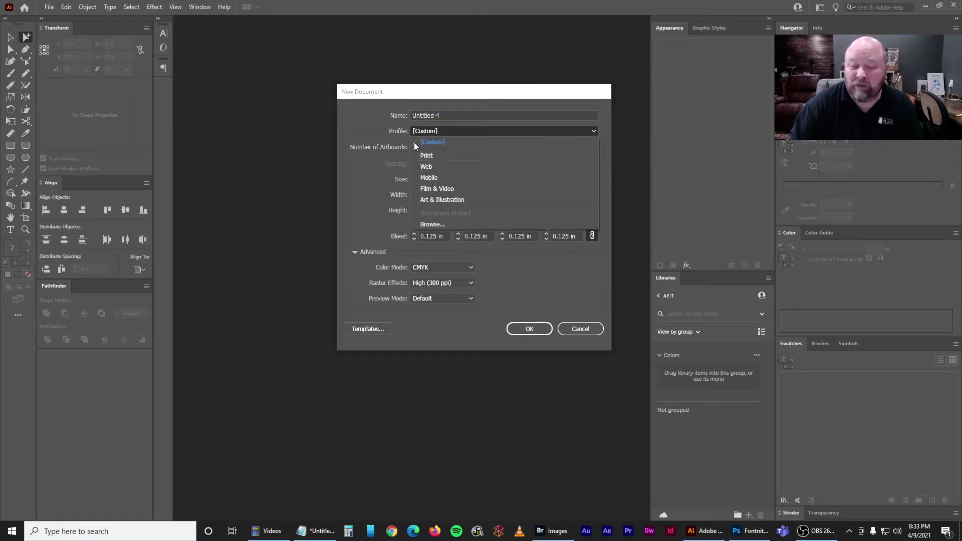
pyautogui.click(428, 143)
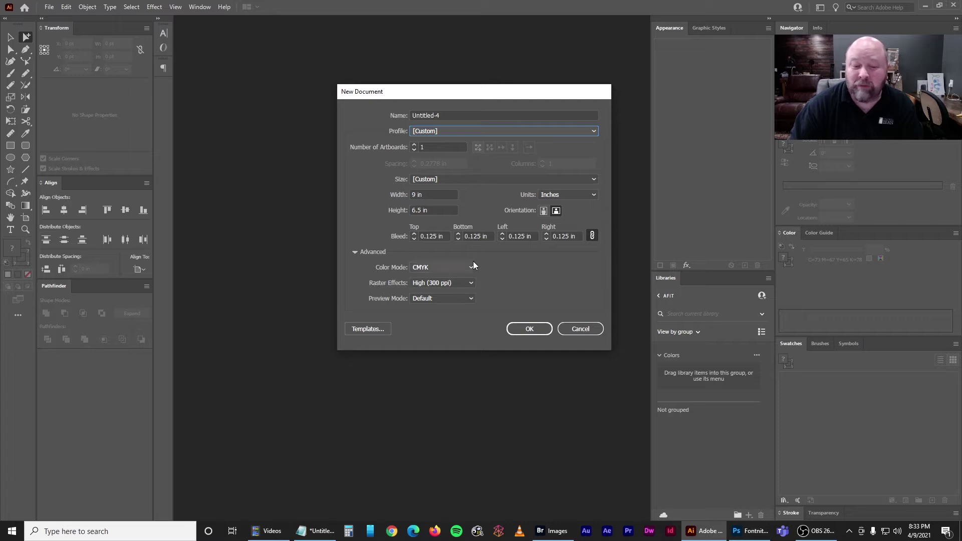
pyautogui.click(442, 236)
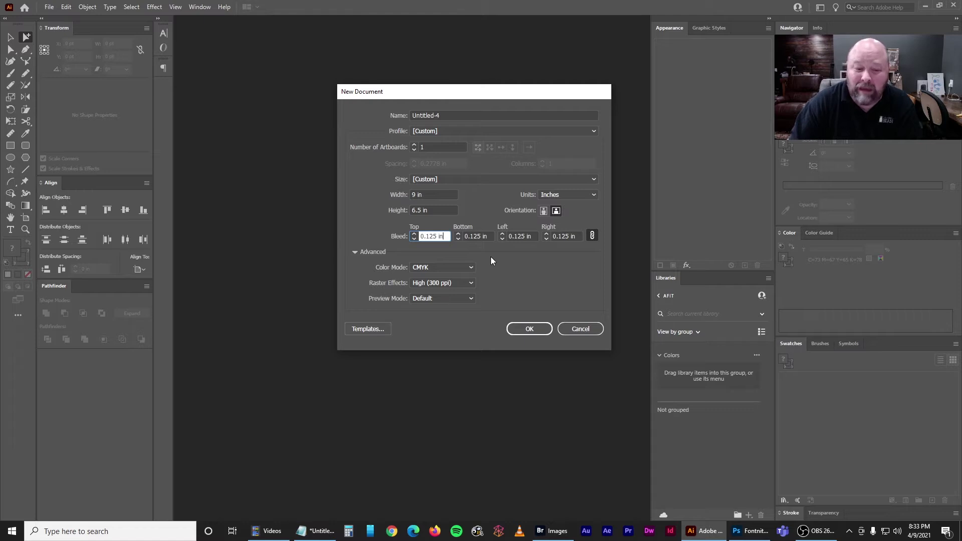
pyautogui.click(434, 194)
pyautogui.click(439, 210)
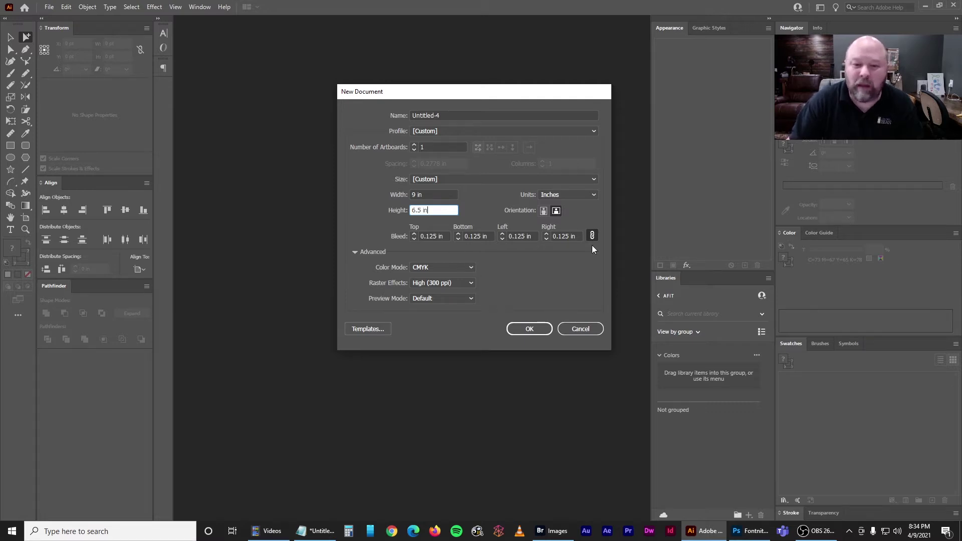
pyautogui.click(532, 329)
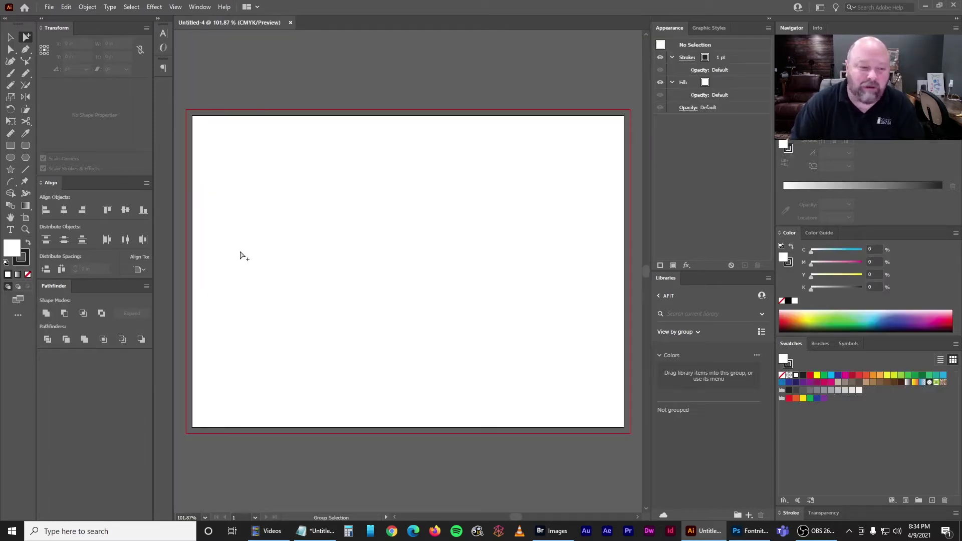
pyautogui.click(22, 259)
pyautogui.click(28, 274)
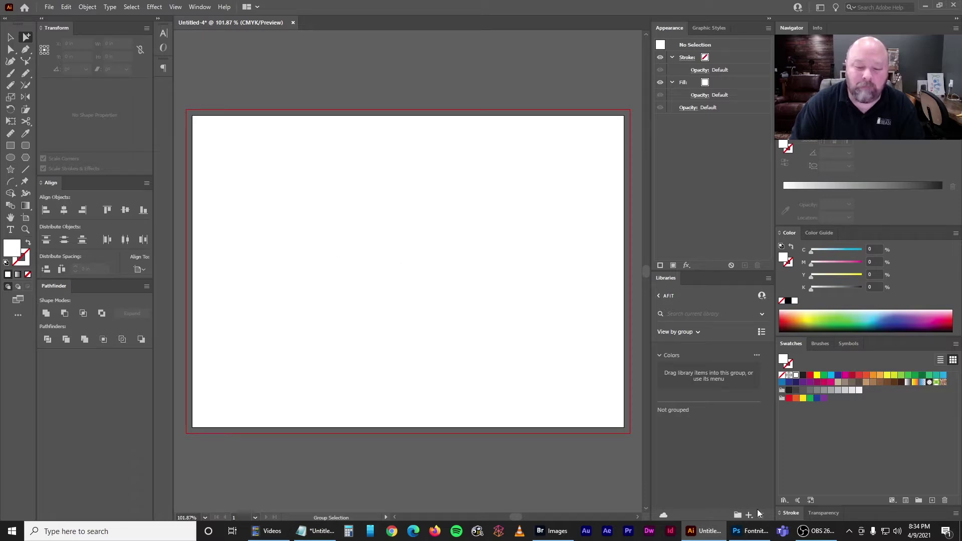
# Switch to Photoshop and examine the CMYK colour values on the mechanical reference card in the SkillsUSA instructions PDF
pyautogui.click(751, 531)
pyautogui.click(403, 37)
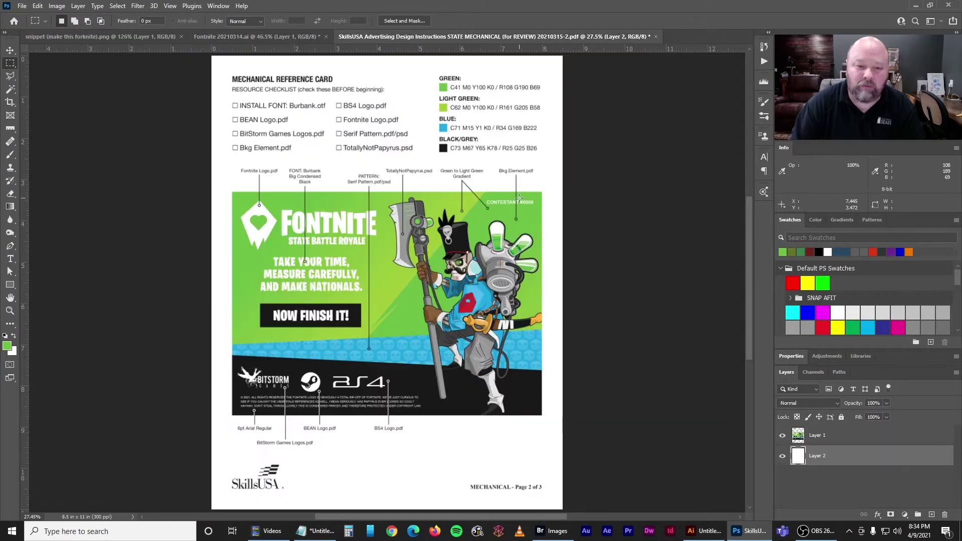
pyautogui.hotkey('ctrl', '+')
pyautogui.hotkey('ctrl', '+')
pyautogui.moveTo(559, 178); pyautogui.dragTo(552, 280)
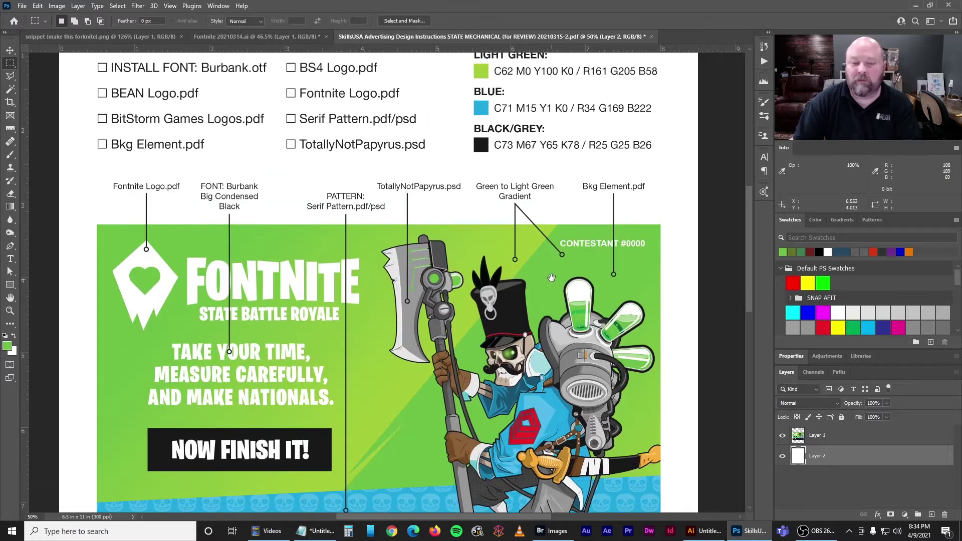
pyautogui.moveTo(555, 230); pyautogui.dragTo(499, 326)
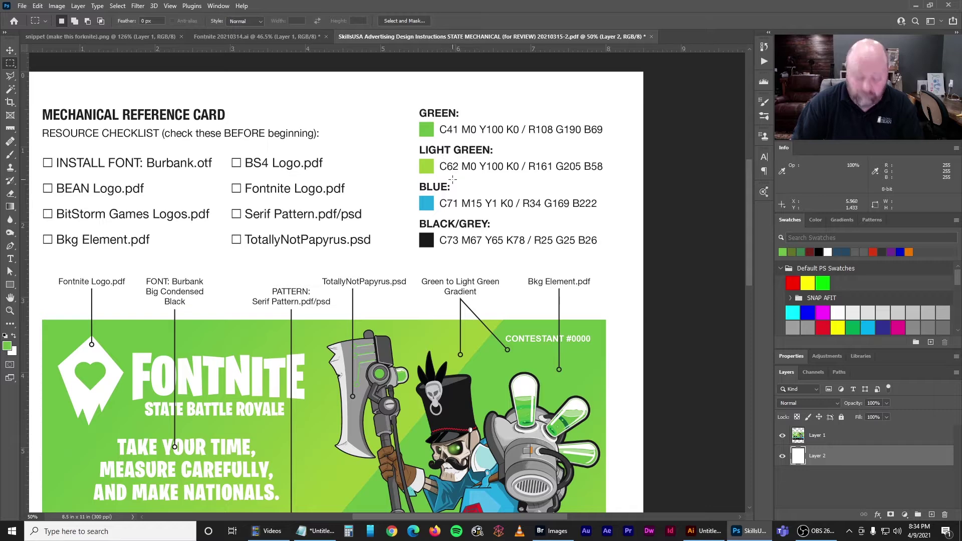
# Back in Illustrator, mix a fill of C41 M0 Y100 K0 and save it as a global process swatch
pyautogui.click(697, 531)
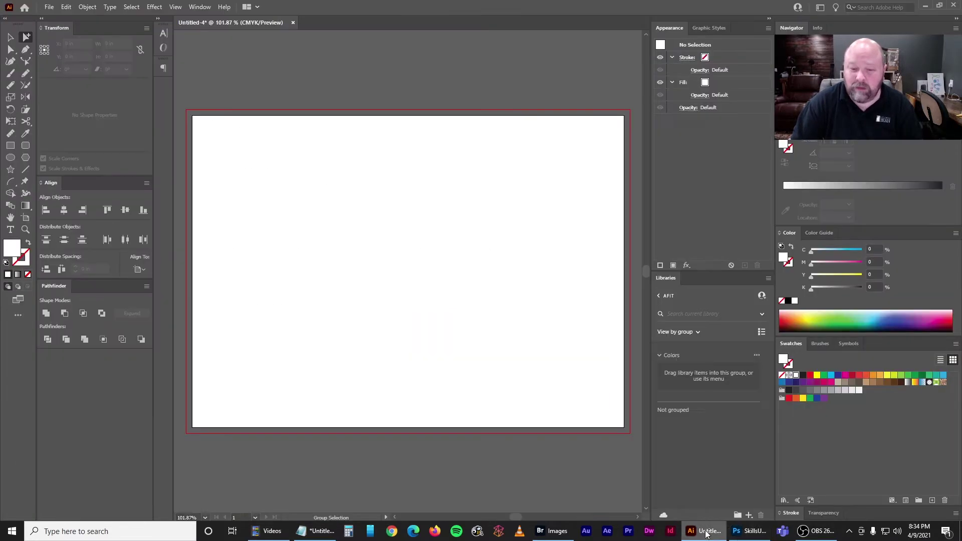
pyautogui.click(874, 249)
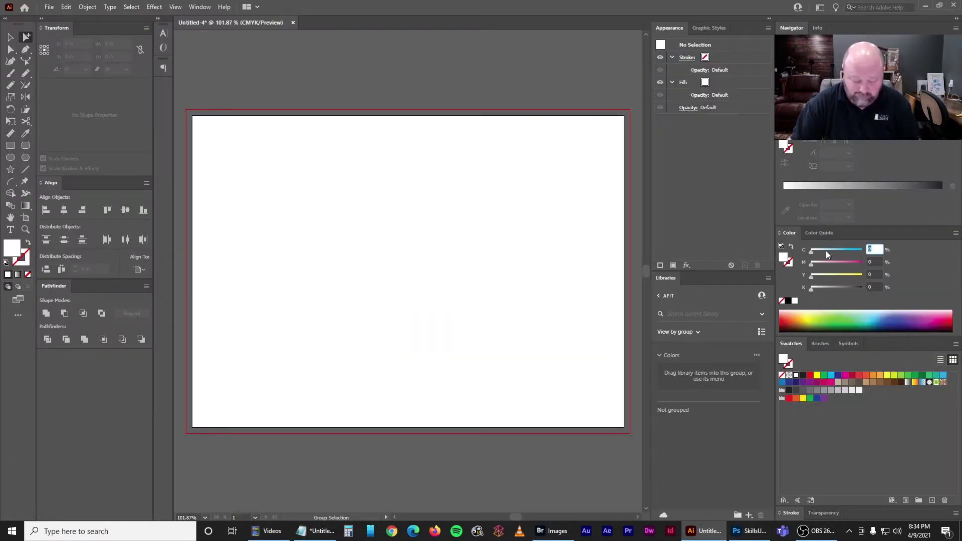
pyautogui.write('41')
pyautogui.press('Tab')
pyautogui.press('Tab')
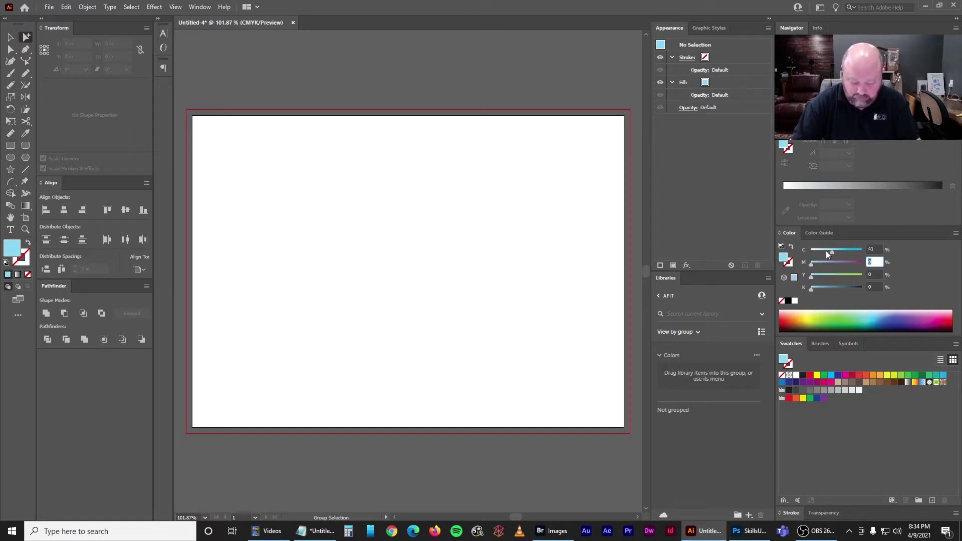
pyautogui.write('100')
pyautogui.press('Tab')
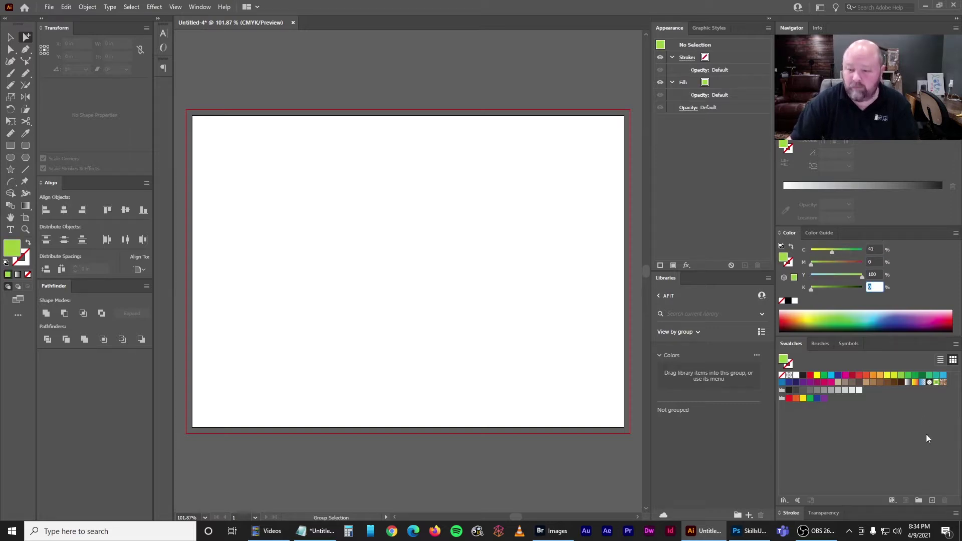
pyautogui.click(932, 501)
pyautogui.moveTo(481, 66)
pyautogui.mouseDown()
pyautogui.moveTo(498, 84)
pyautogui.moveTo(480, 62)
pyautogui.mouseUp()
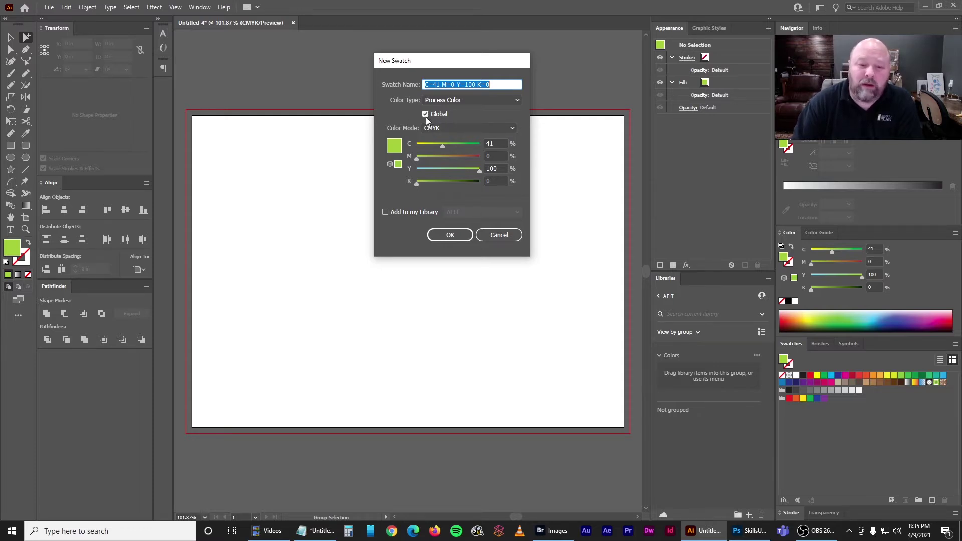
pyautogui.click(459, 235)
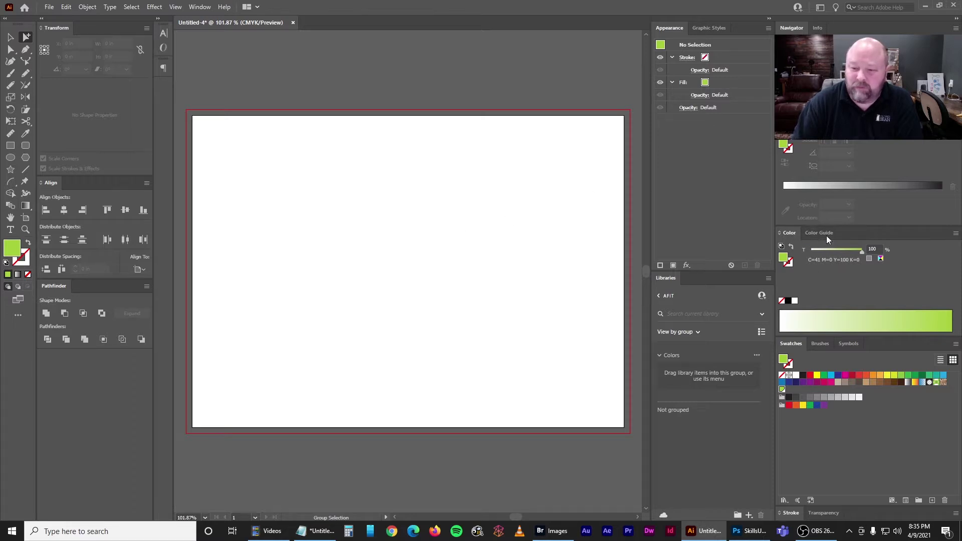
# Draw a rectangle about 5.7 by 3.94 in on the artboard, filled with the new C41 green swatch
pyautogui.click(10, 146)
pyautogui.moveTo(286, 162)
pyautogui.mouseDown()
pyautogui.moveTo(525, 309)
pyautogui.moveTo(560, 351)
pyautogui.mouseUp()
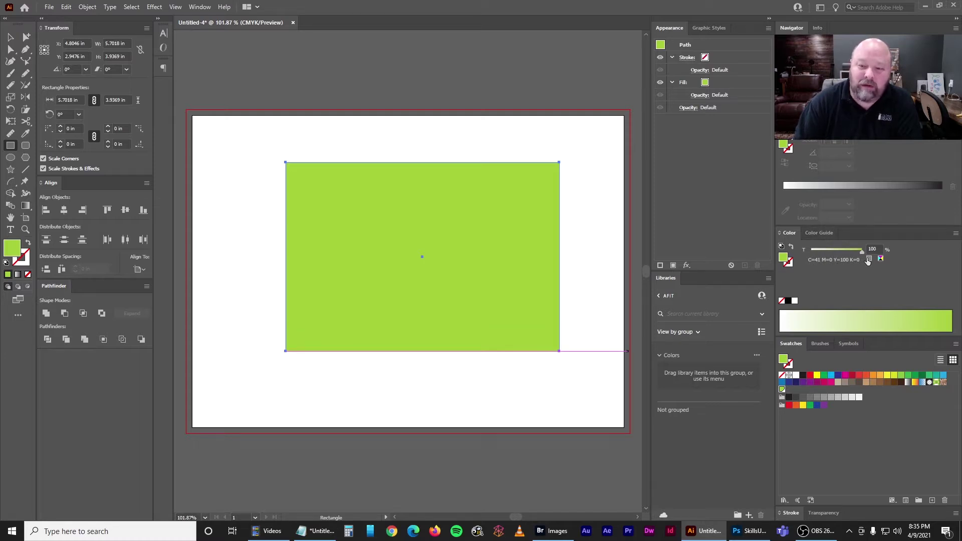
# Try a 41% tint of the green and a magenta swatch on the rectangle, and undo both fill changes
pyautogui.moveTo(862, 252); pyautogui.dragTo(882, 249)
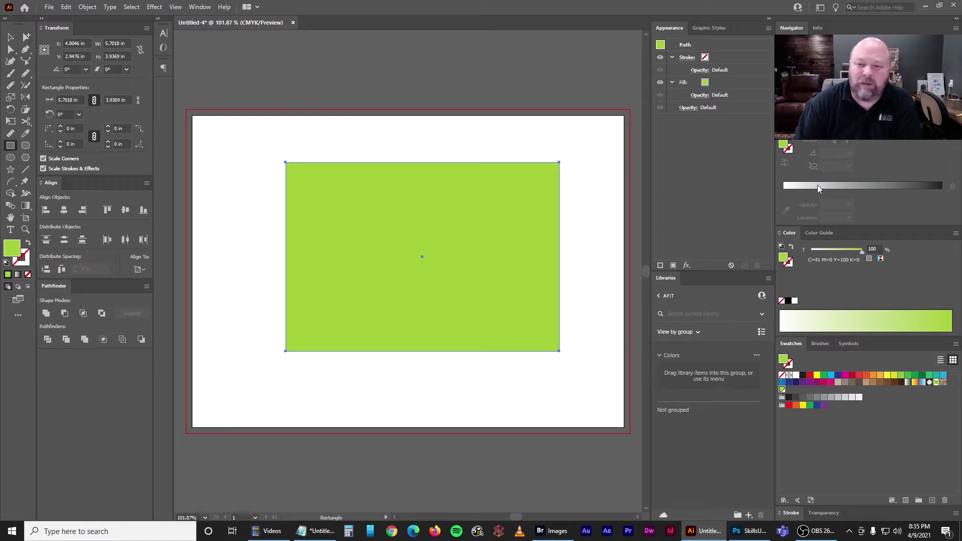
pyautogui.moveTo(862, 252); pyautogui.dragTo(831, 253)
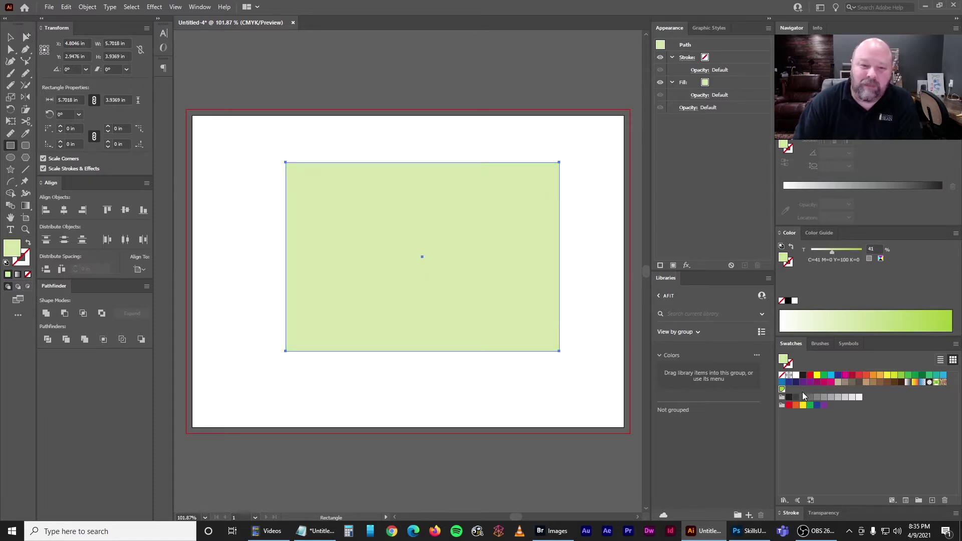
pyautogui.click(830, 381)
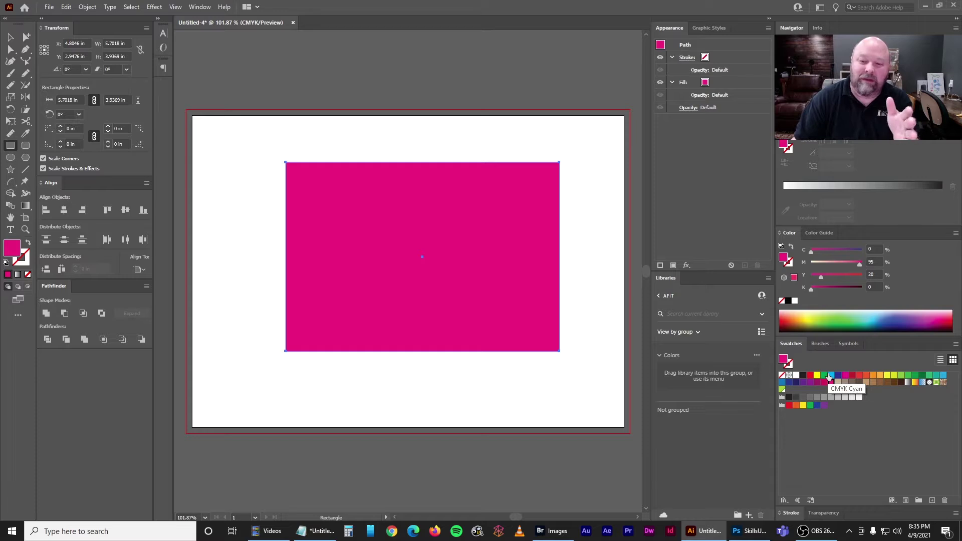
pyautogui.hotkey('ctrl', 'z')
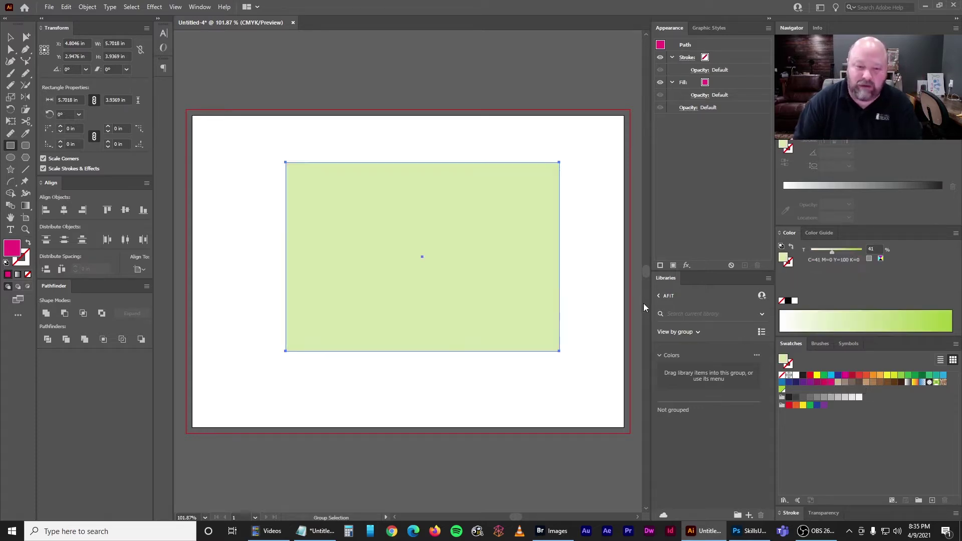
pyautogui.click(408, 142)
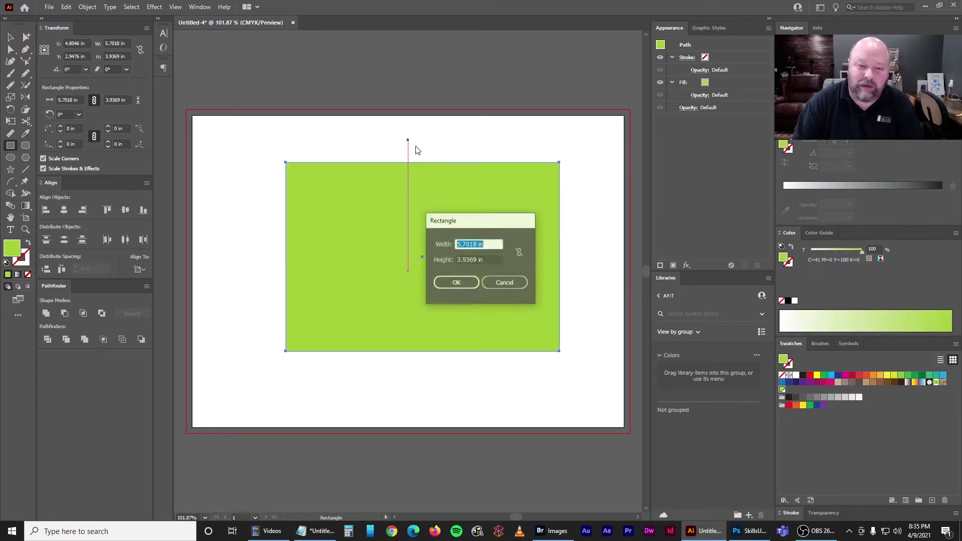
pyautogui.click(504, 282)
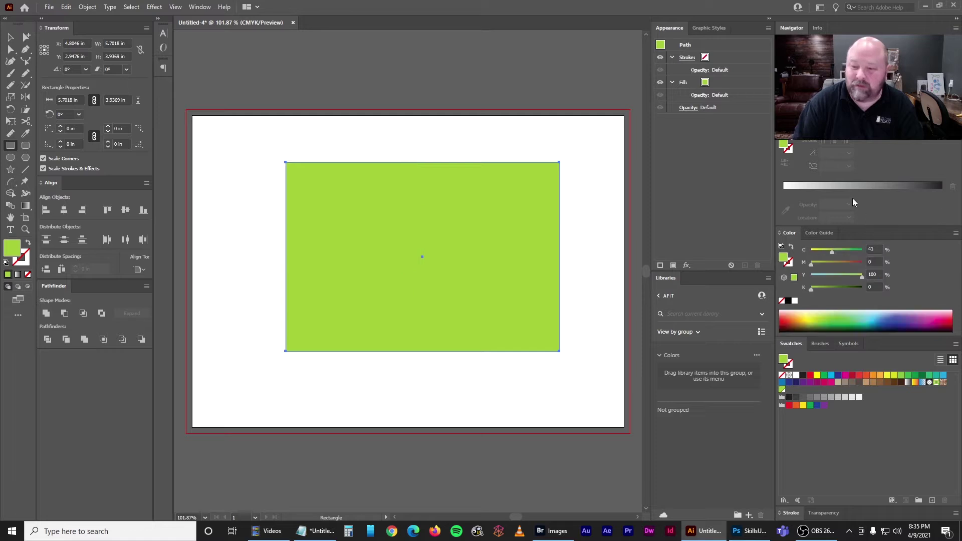
# Set the rectangle's fill to C62 M0 Y100 K0 and save that colour as a global swatch
pyautogui.click(830, 247)
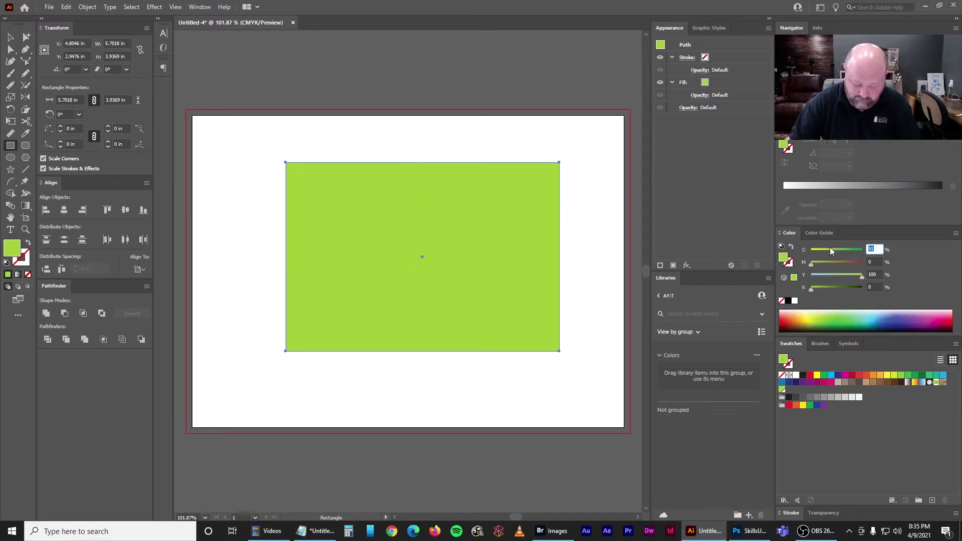
pyautogui.write('62')
pyautogui.press('Tab')
pyautogui.press('Tab')
pyautogui.press('Tab')
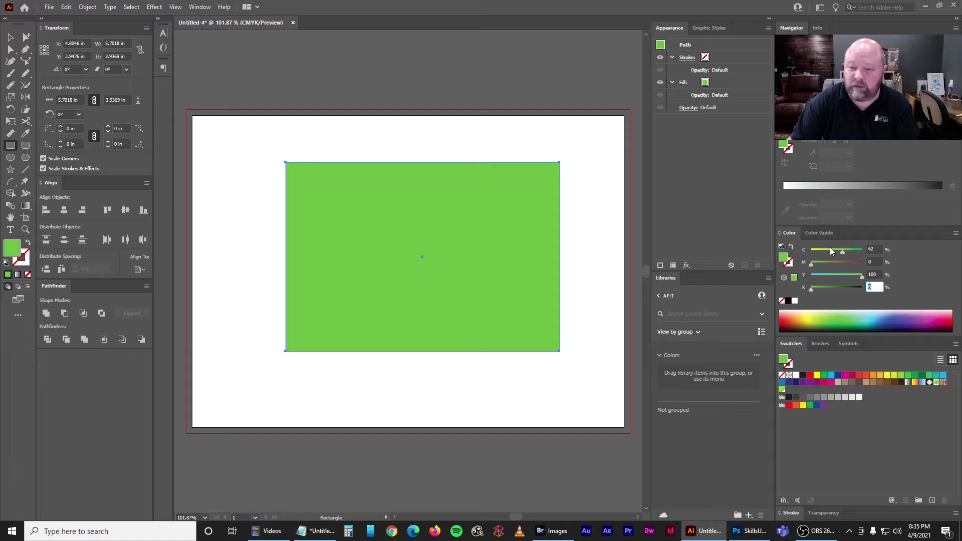
pyautogui.click(932, 500)
pyautogui.click(457, 234)
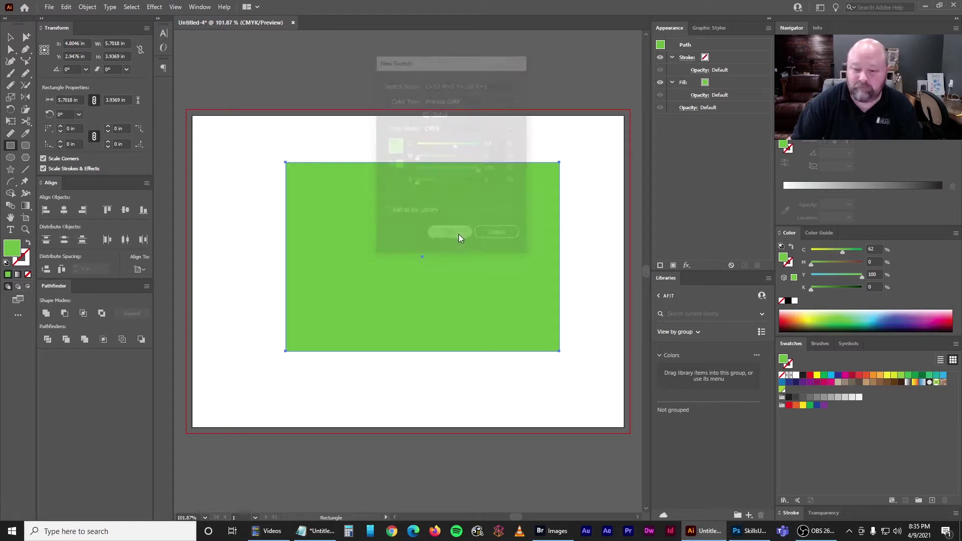
# Select the rectangle, lower its C62 green fill to a 44% tint, and switch the fill to the C41 green swatch
pyautogui.click(26, 37)
pyautogui.click(347, 118)
pyautogui.click(367, 298)
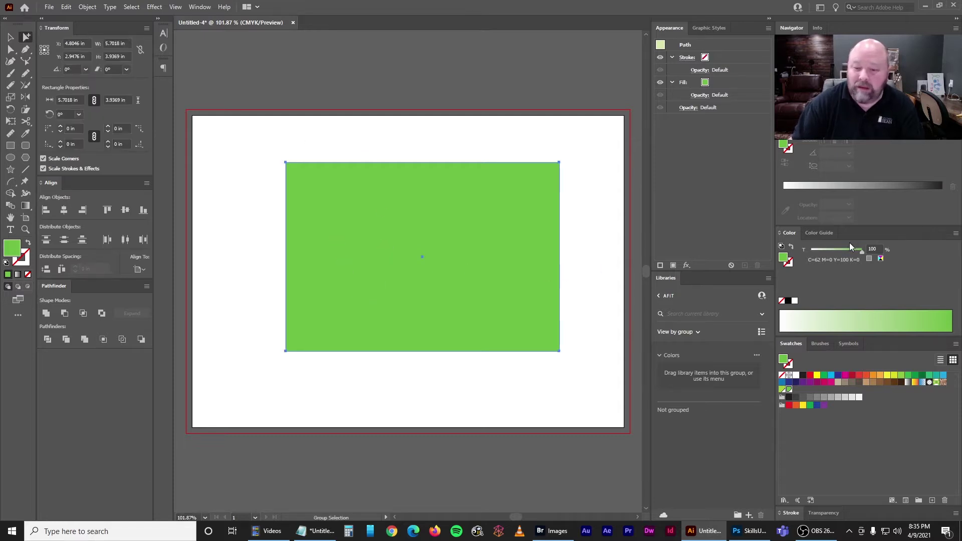
pyautogui.moveTo(859, 251); pyautogui.dragTo(830, 252)
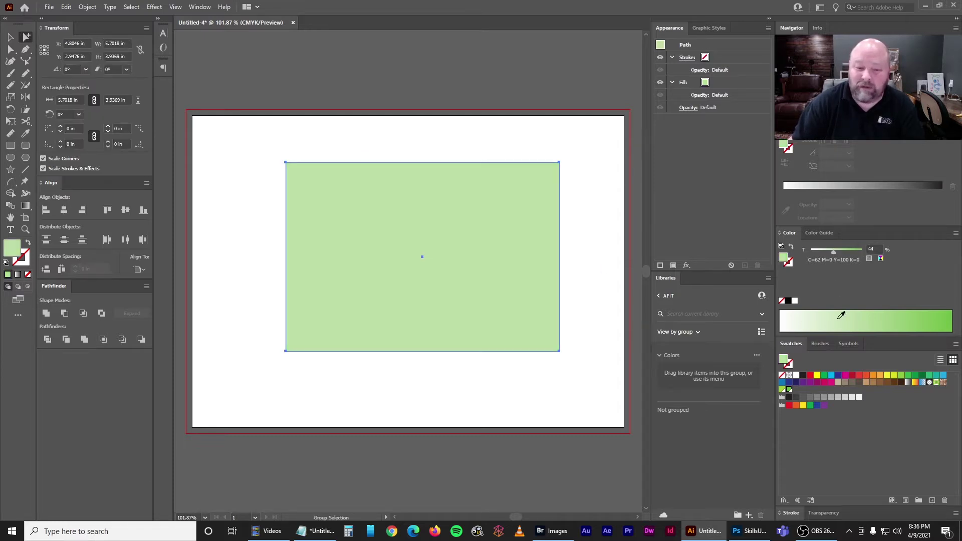
pyautogui.click(782, 390)
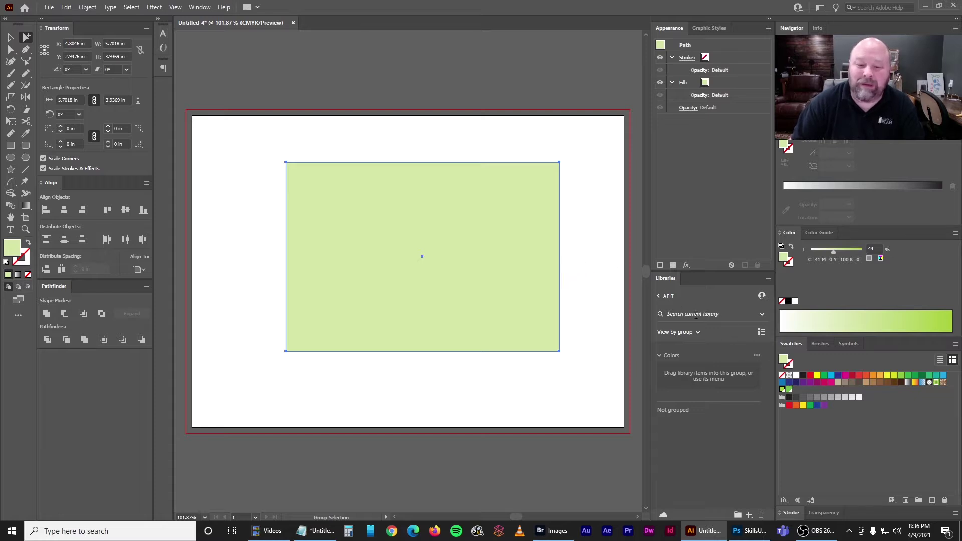
# Fill the rectangle with the Black swatch and reduce its K value to 40%
pyautogui.click(802, 377)
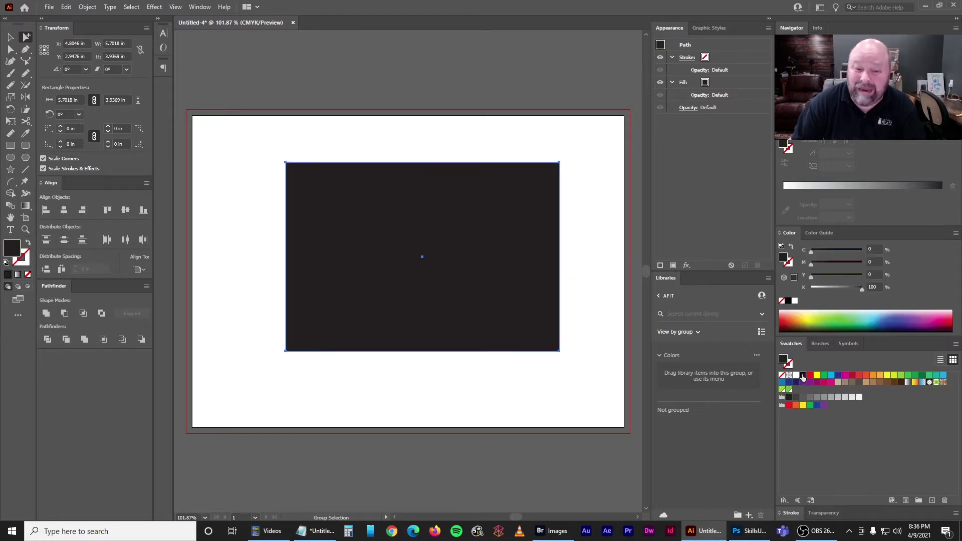
pyautogui.moveTo(861, 289); pyautogui.dragTo(831, 288)
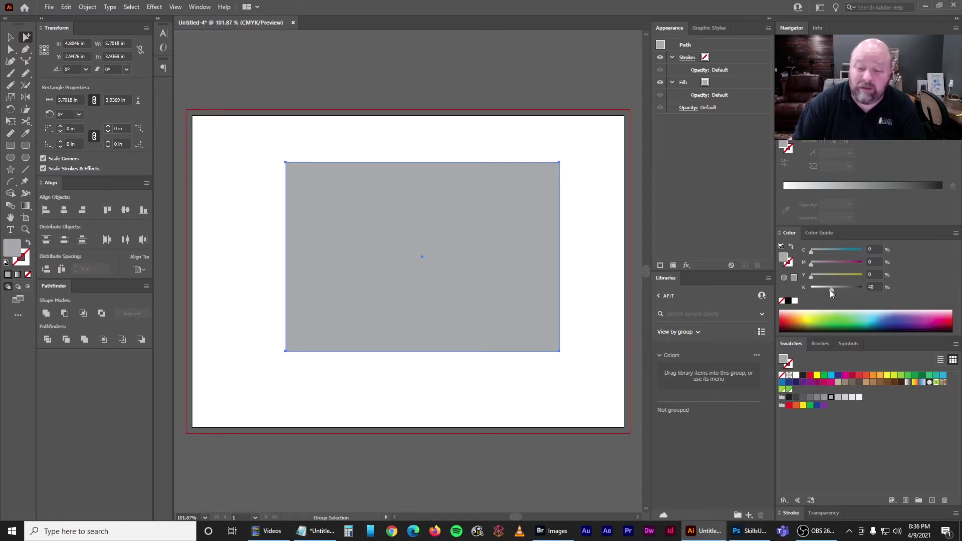
# Reapply the Black swatch to the rectangle and make that swatch global
pyautogui.doubleClick(803, 374)
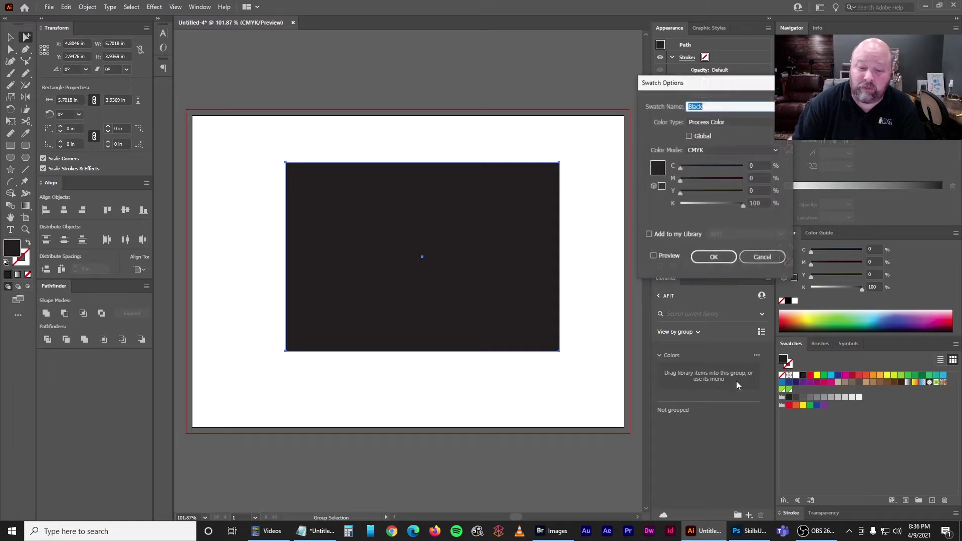
pyautogui.click(690, 136)
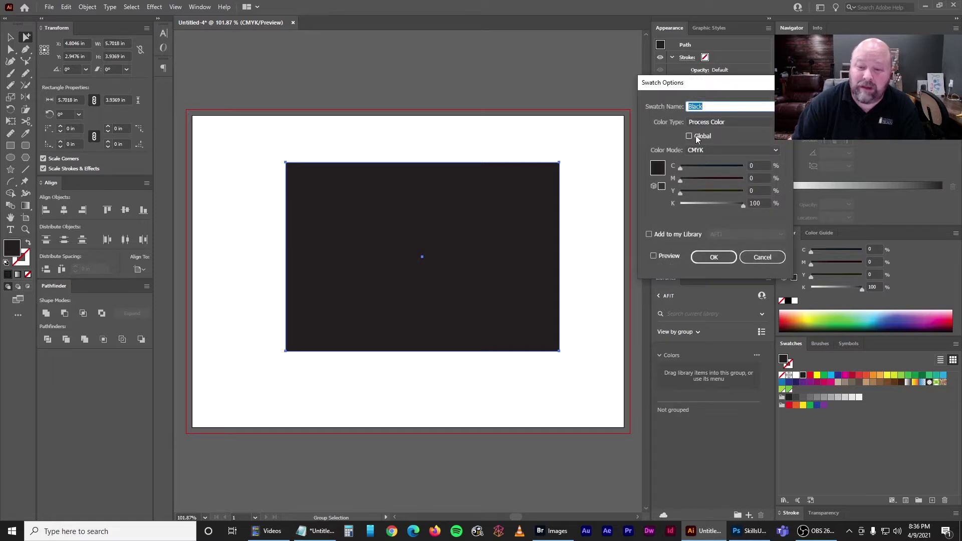
pyautogui.click(715, 258)
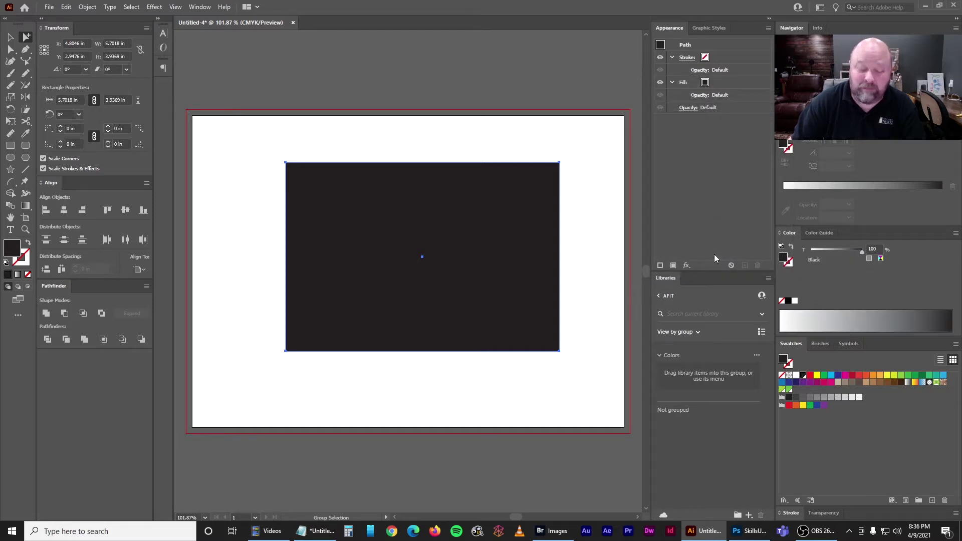
# Try the rectangle's fill as a 30% K gray and as the C62 M0 Y100 K0 green swatch
pyautogui.moveTo(848, 288); pyautogui.dragTo(826, 288)
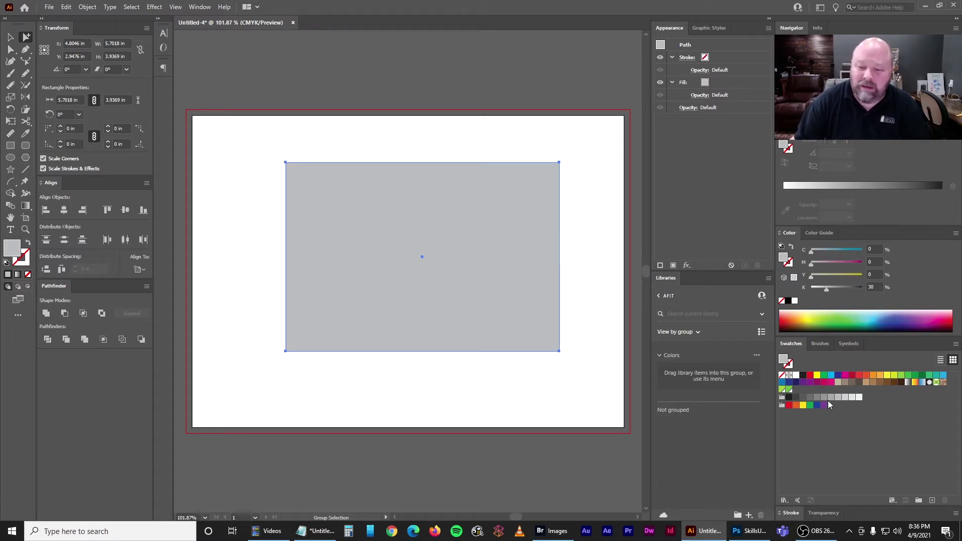
pyautogui.click(788, 391)
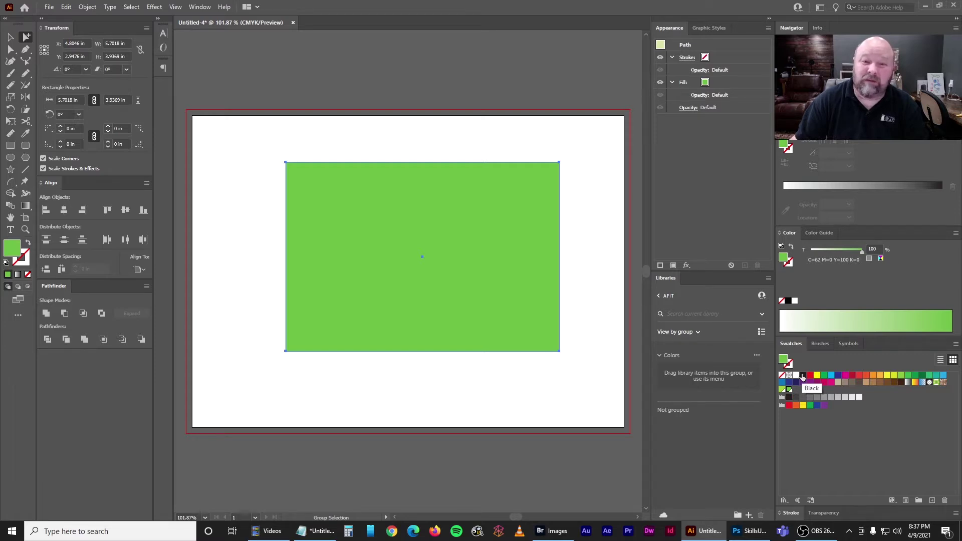
pyautogui.click(817, 397)
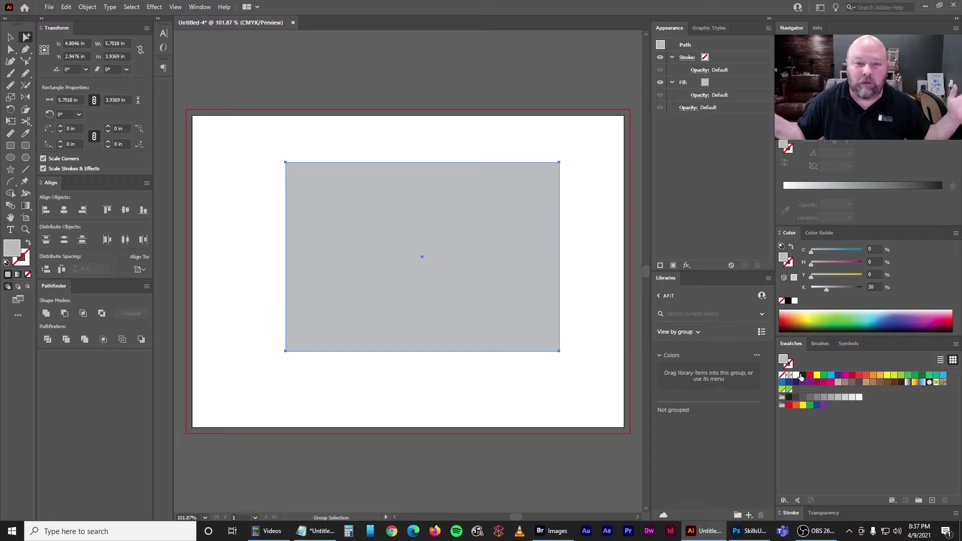
# Apply the Black swatch to the rectangle, make that swatch global, and lower the fill to a 22% tint
pyautogui.doubleClick(802, 375)
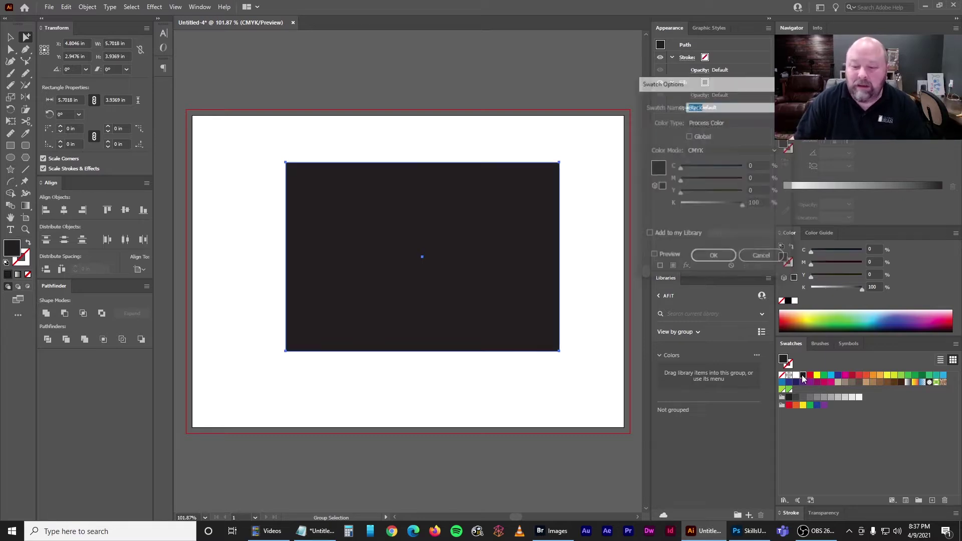
pyautogui.click(714, 257)
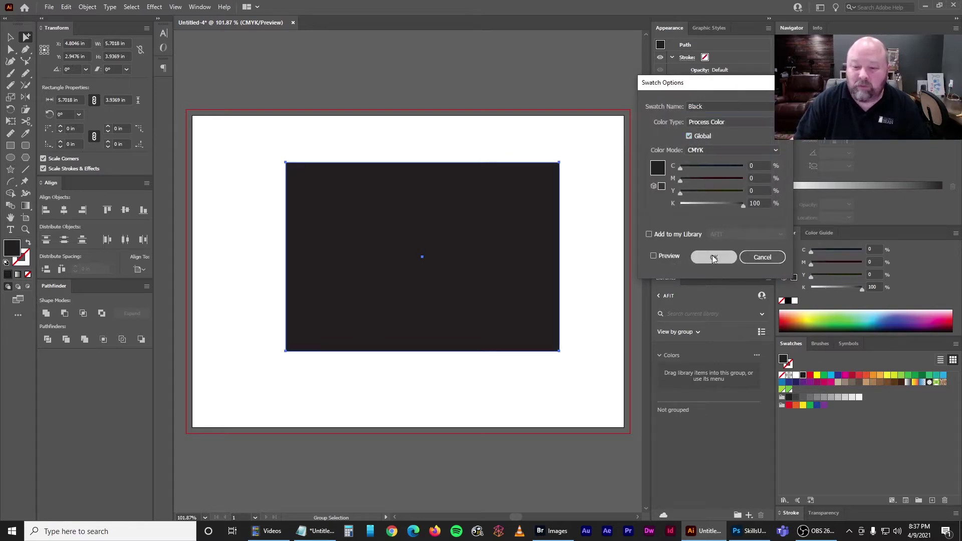
pyautogui.click(820, 249)
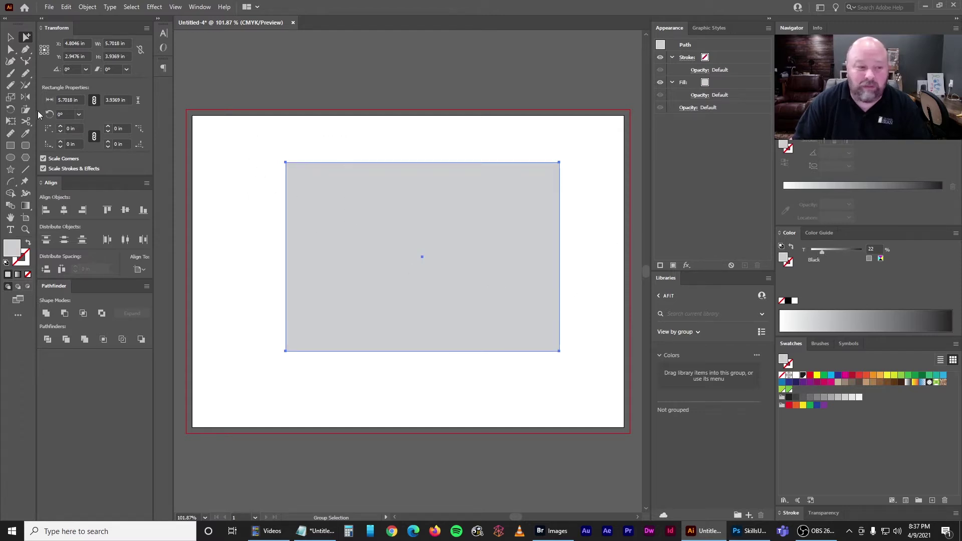
# Draw a rectangle about 2.65 by 1.95 in over the large one's upper-left corner and set its Black fill to a 54% tint
pyautogui.click(10, 146)
pyautogui.moveTo(248, 146); pyautogui.dragTo(375, 240)
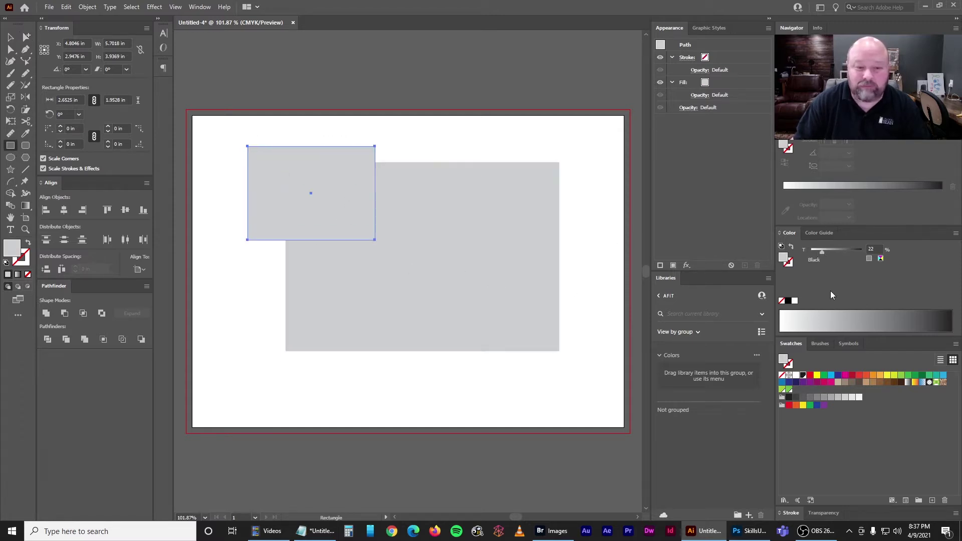
pyautogui.click(838, 250)
# Draw a rectangle about 1.62 by 3.56 in with a 100% Black fill and another about 1.71 by 2.42 in at a 48% tint
pyautogui.moveTo(542, 201)
pyautogui.mouseDown()
pyautogui.moveTo(543, 225)
pyautogui.moveTo(622, 373)
pyautogui.mouseUp()
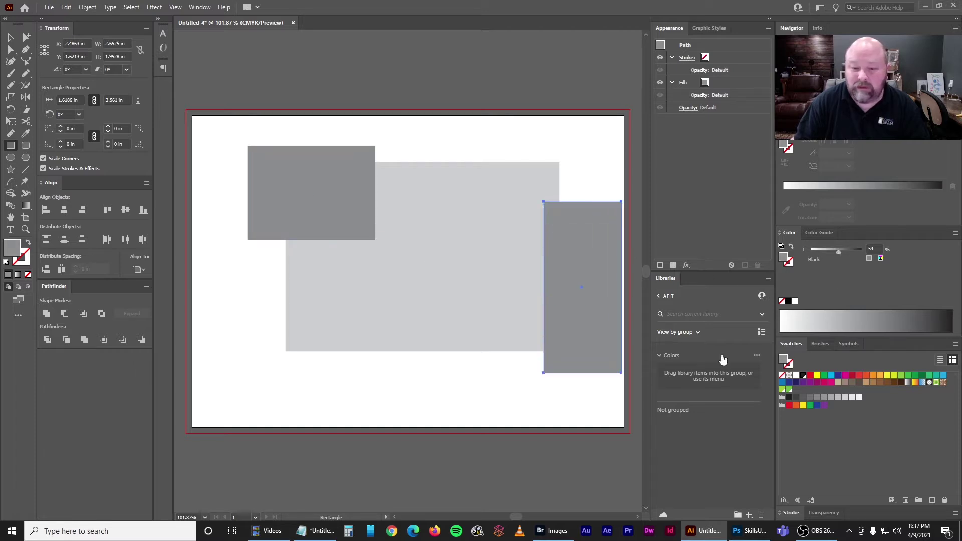
pyautogui.click(860, 250)
pyautogui.moveTo(374, 280); pyautogui.dragTo(457, 396)
pyautogui.click(836, 251)
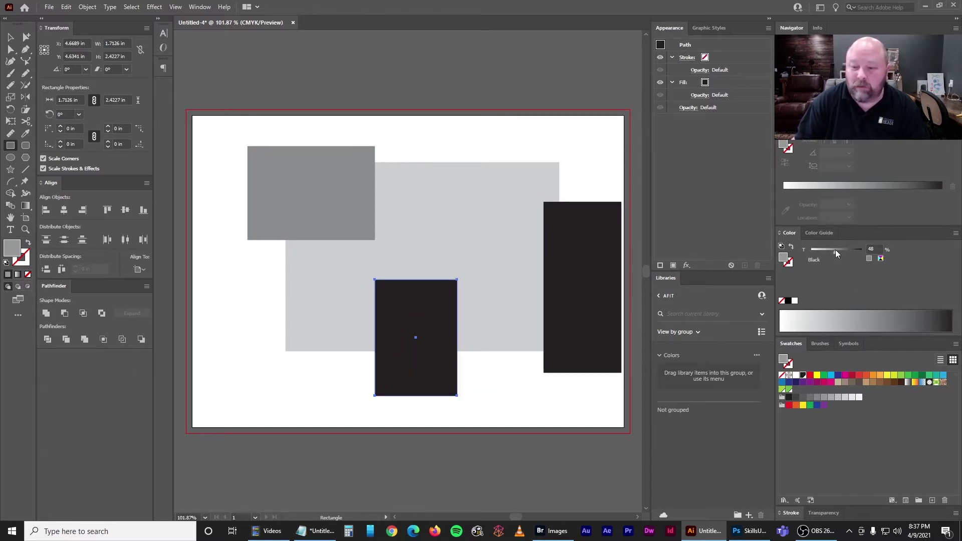
# Select all four rectangles and recolour them with the C62 M0 Y100 K0 global green swatch
pyautogui.click(11, 37)
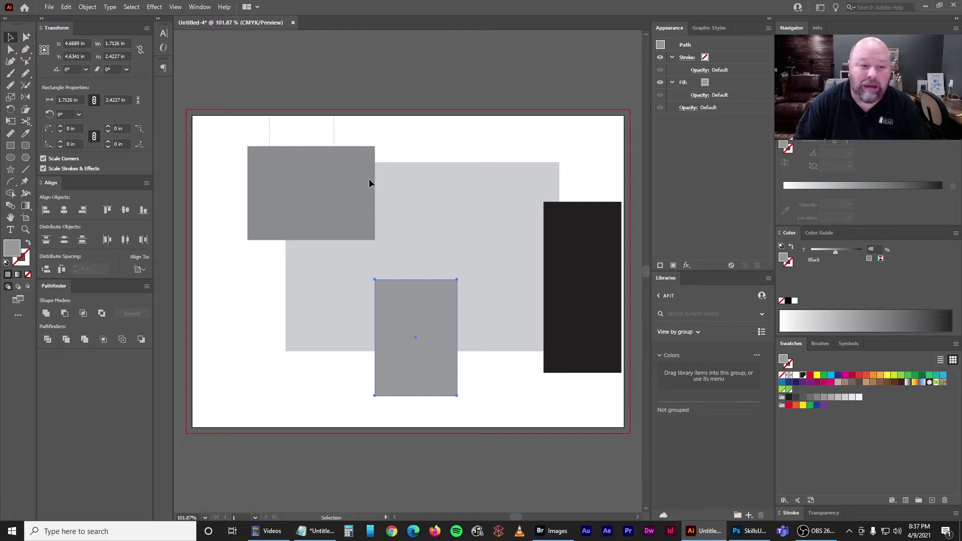
pyautogui.moveTo(319, 142); pyautogui.dragTo(631, 485)
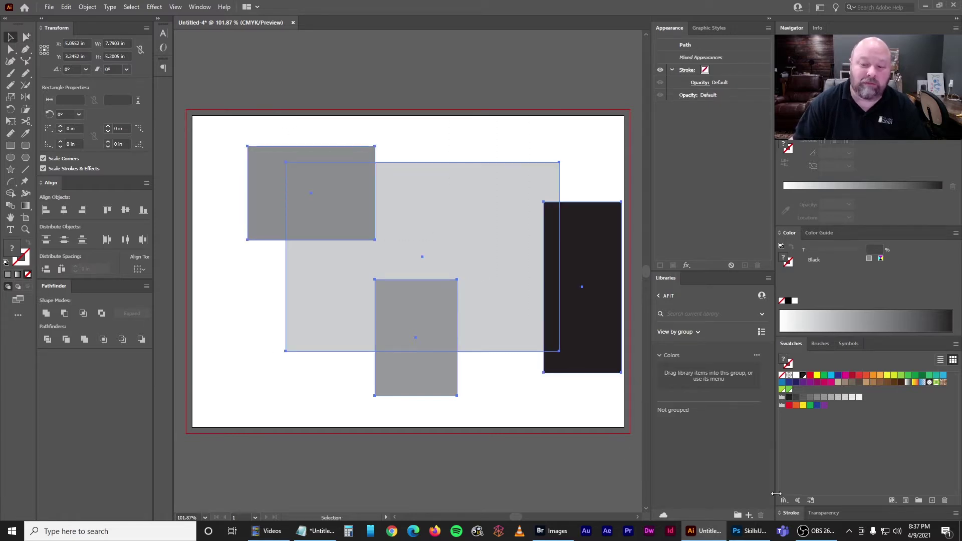
pyautogui.click(789, 391)
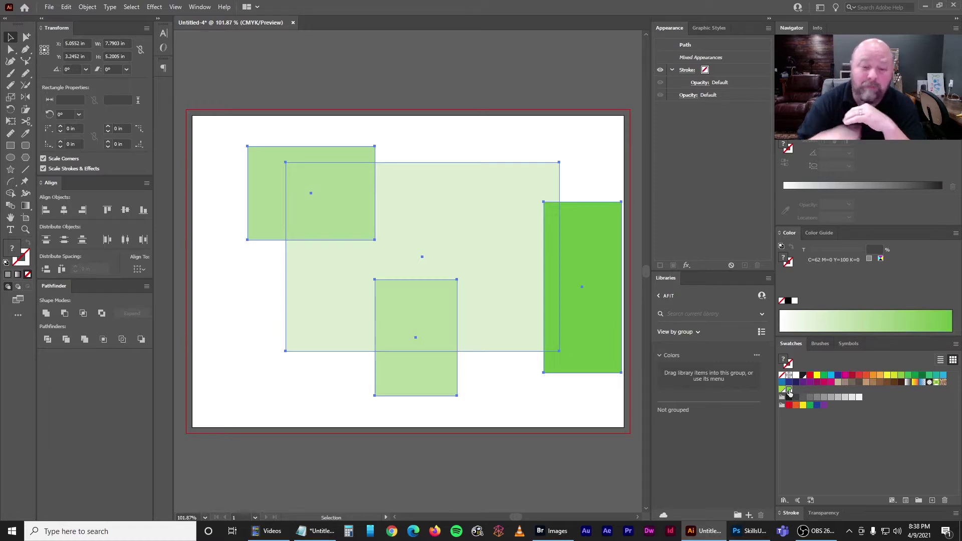
pyautogui.click(505, 137)
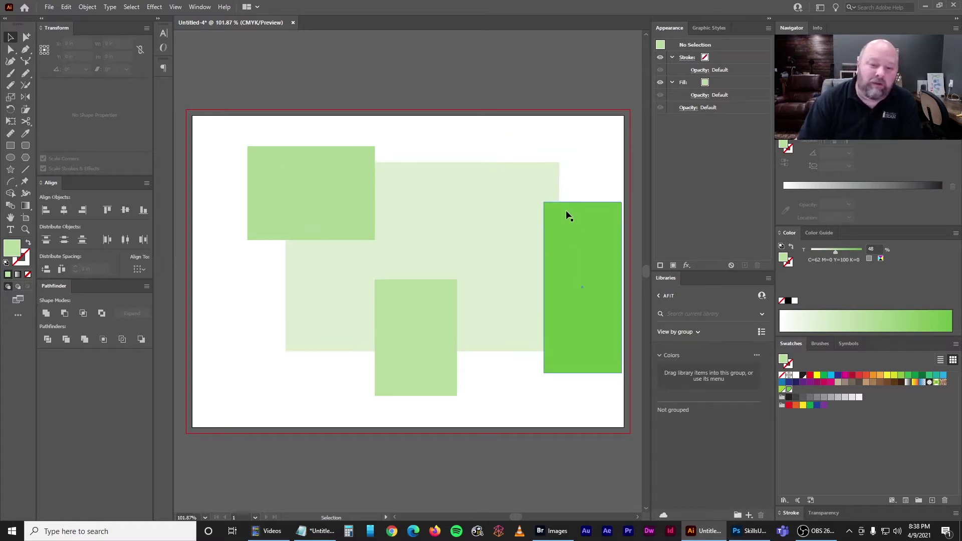
# Change the C62 M0 Y100 K0 swatch's color type to Spot Color and check the rectangles that use it
pyautogui.doubleClick(789, 390)
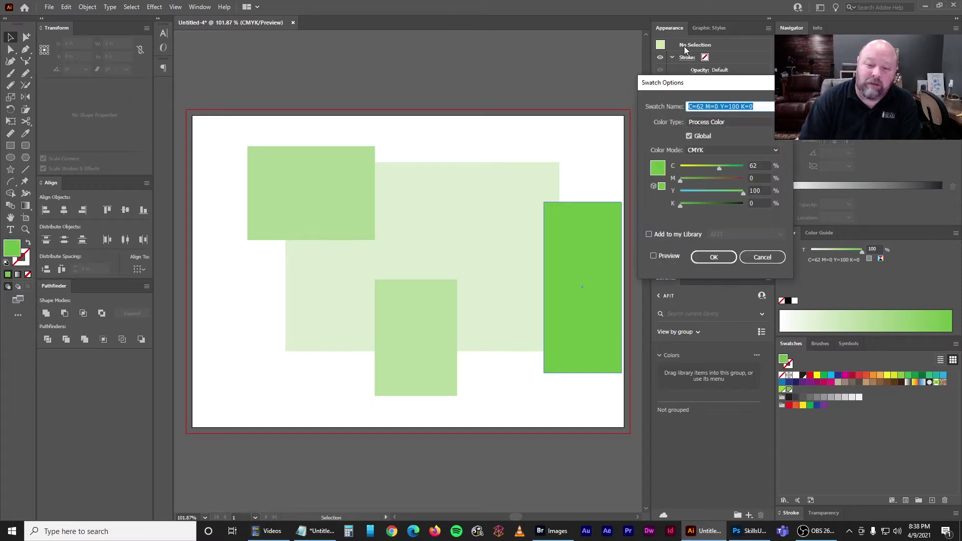
pyautogui.moveTo(695, 75); pyautogui.dragTo(419, 31)
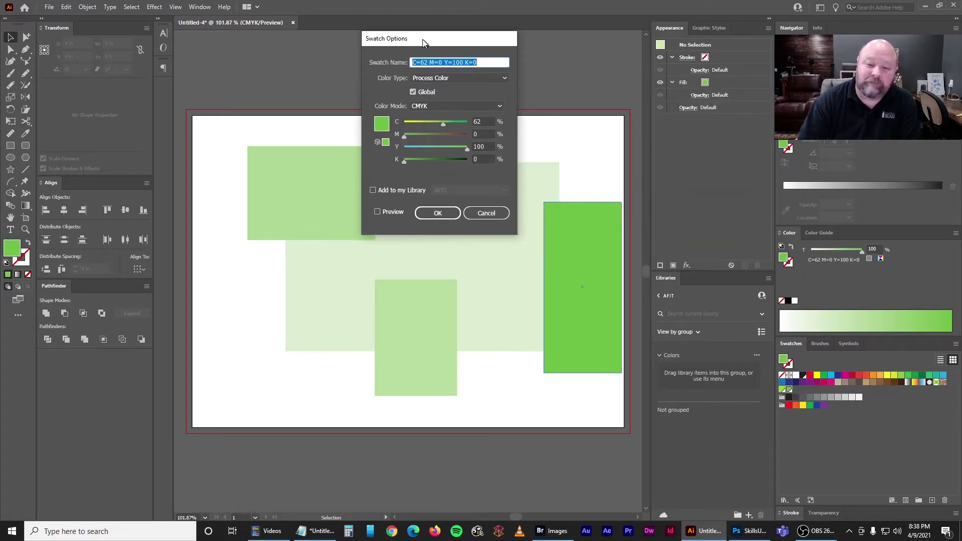
pyautogui.click(430, 79)
pyautogui.click(428, 99)
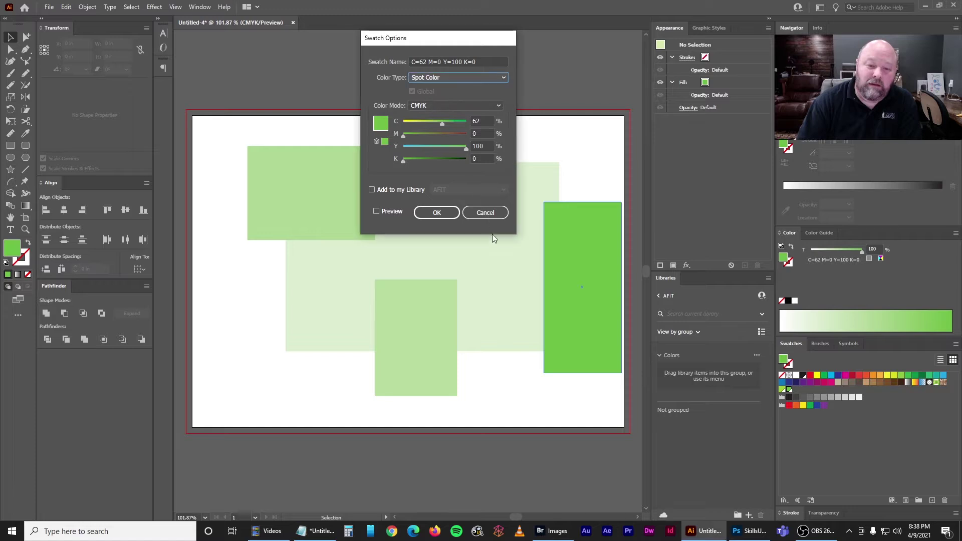
pyautogui.click(441, 210)
pyautogui.click(483, 174)
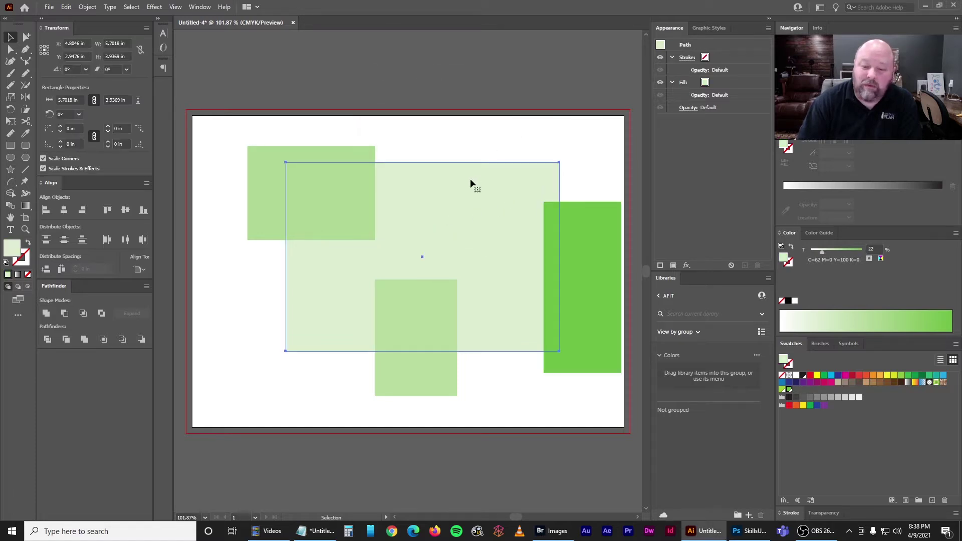
pyautogui.click(313, 173)
pyautogui.click(392, 87)
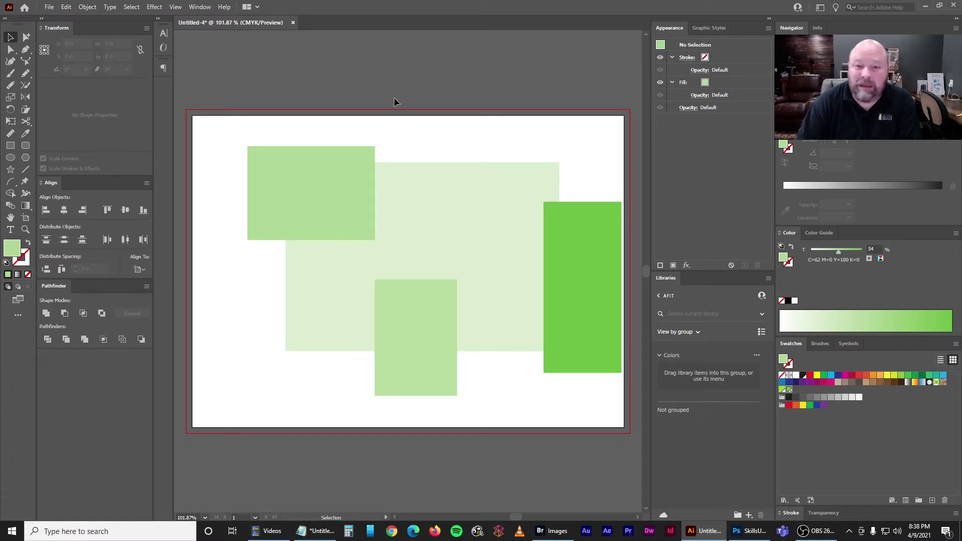
# Set the C62 M0 Y100 K0 swatch's color type back to Process Color with Global enabled
pyautogui.doubleClick(788, 390)
pyautogui.click(433, 79)
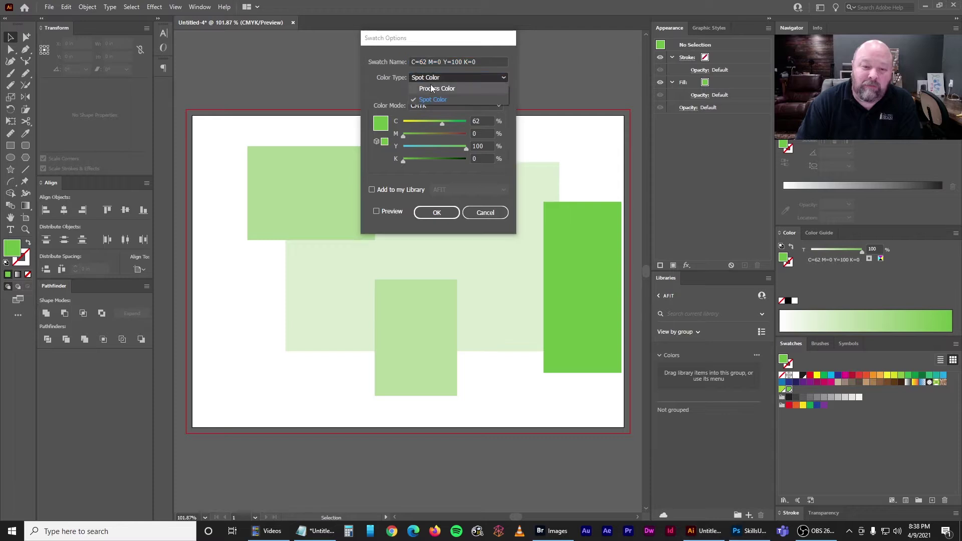
pyautogui.click(434, 89)
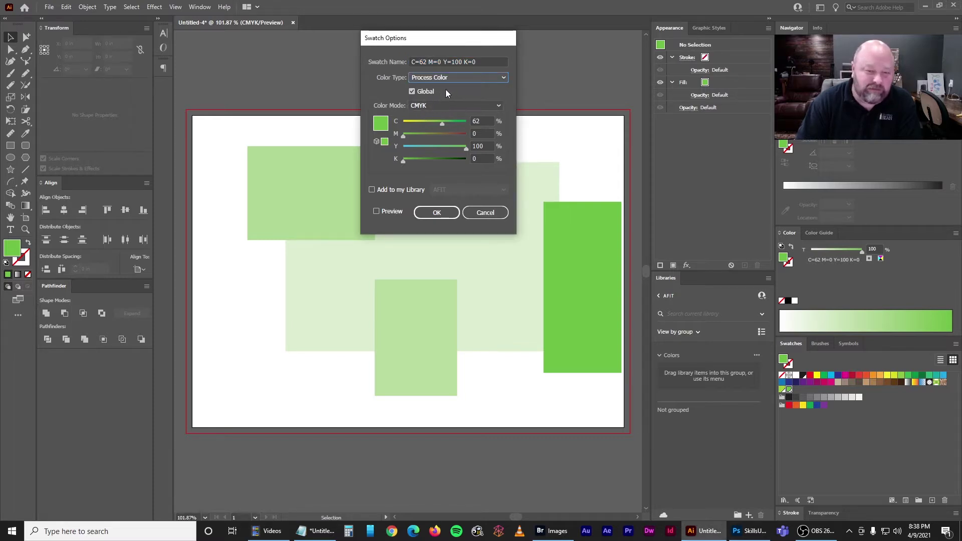
pyautogui.click(438, 213)
# Delete all four sample rectangles from the artboard
pyautogui.moveTo(273, 120); pyautogui.dragTo(596, 434)
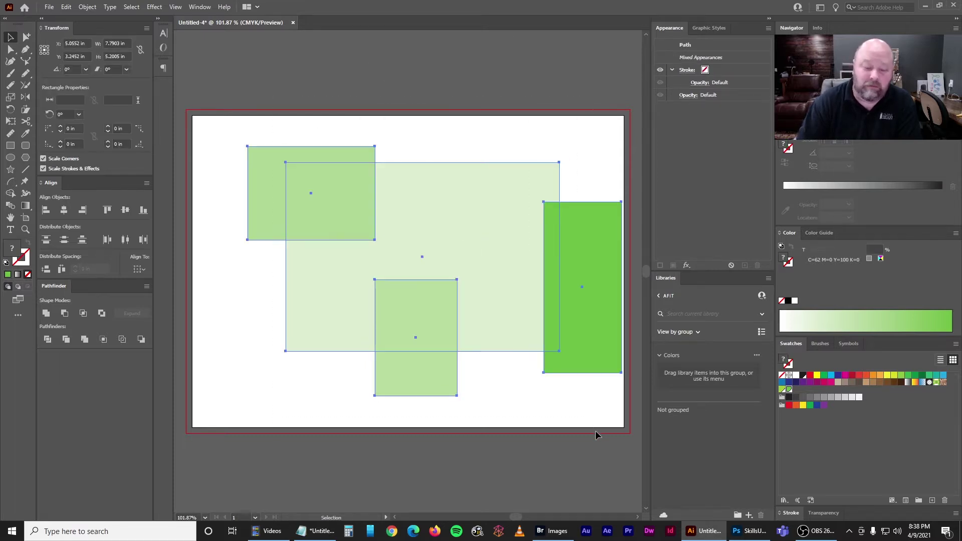
pyautogui.press('Delete')
# Set the fill color to C71 M15 Y1 K0 and save it as a global process swatch
pyautogui.click(880, 259)
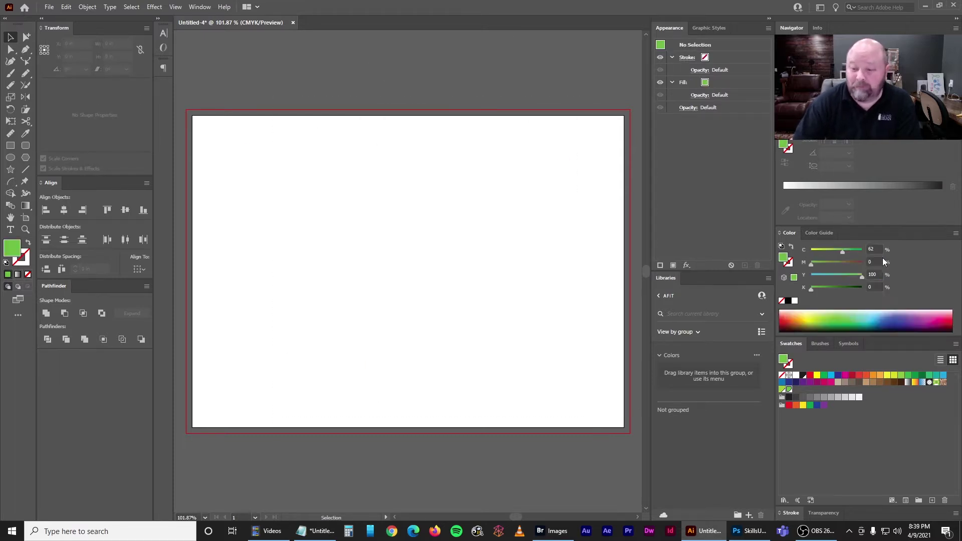
pyautogui.click(875, 249)
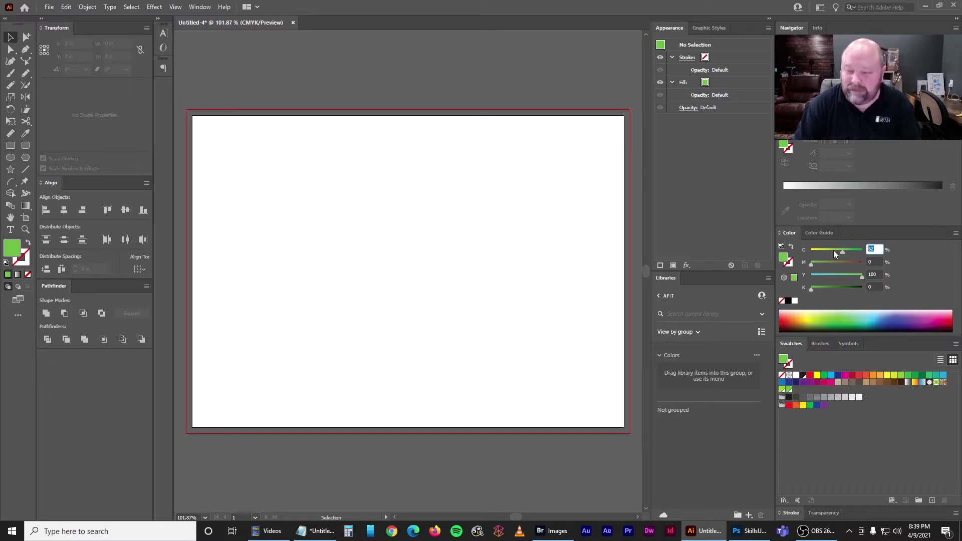
pyautogui.write('71')
pyautogui.press('Tab')
pyautogui.write('15')
pyautogui.press('Tab')
pyautogui.write('1')
pyautogui.press('Tab')
pyautogui.press('Tab')
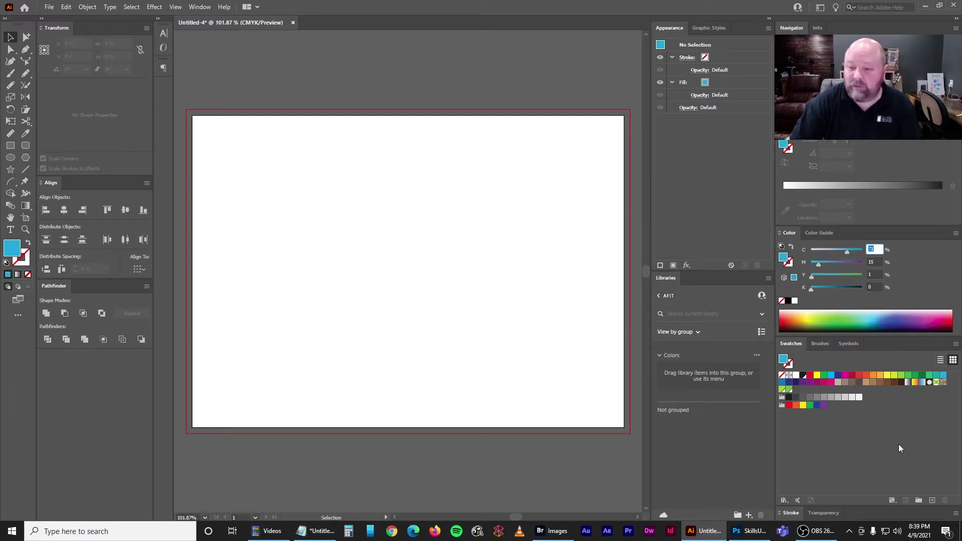
pyautogui.click(933, 500)
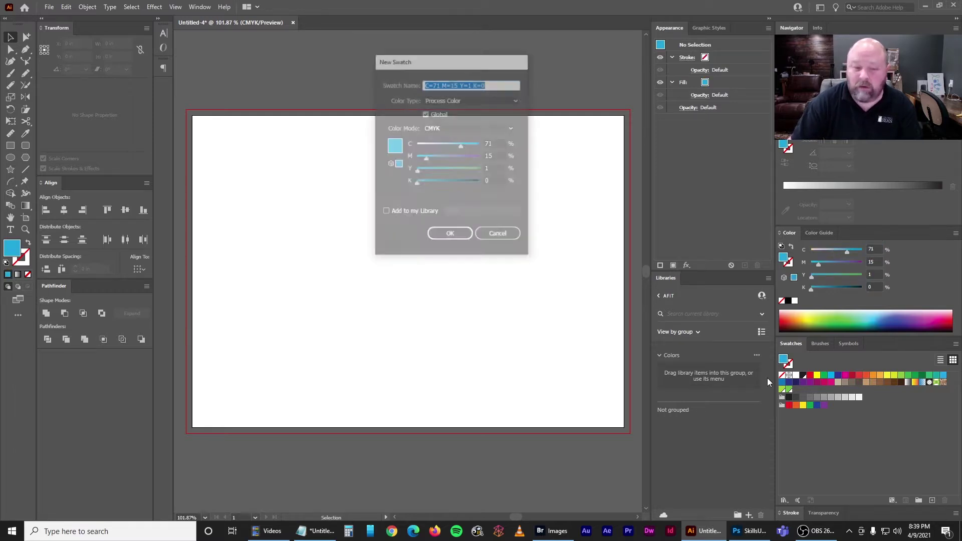
pyautogui.click(451, 235)
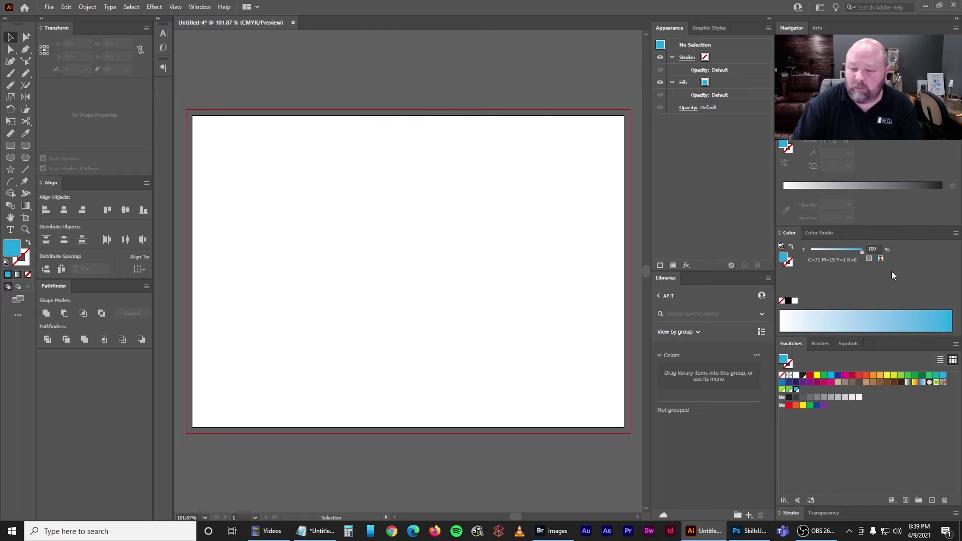
# Set the fill color to C73 M67 Y65 K78 and save it as a new global swatch
pyautogui.click(881, 260)
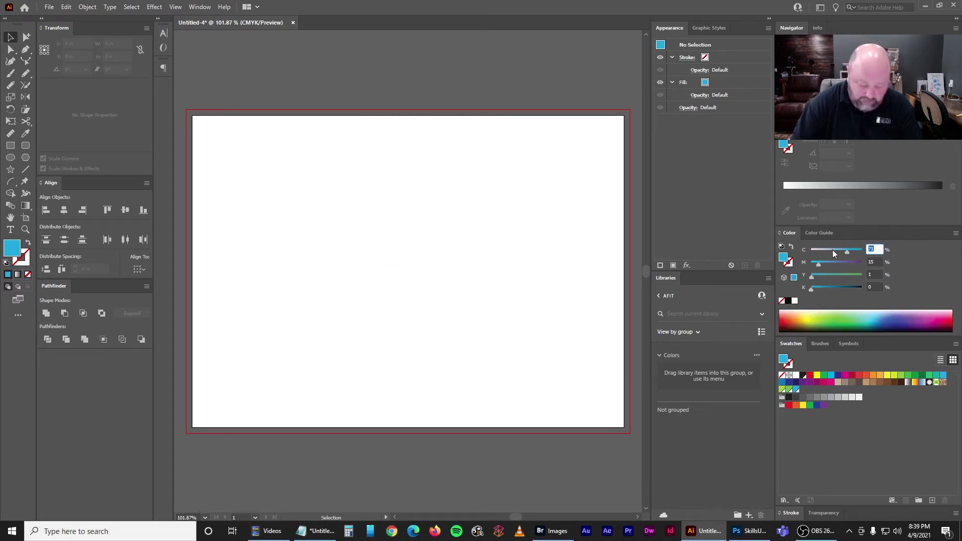
pyautogui.write('73')
pyautogui.press('Tab')
pyautogui.write('67')
pyautogui.press('Tab')
pyautogui.write('6')
pyautogui.press('Tab')
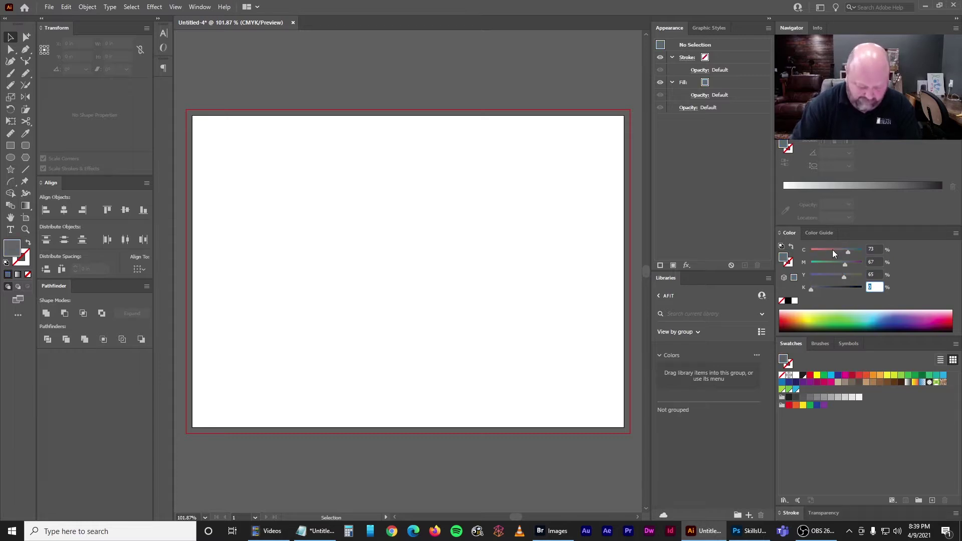
pyautogui.write('78')
pyautogui.press('Tab')
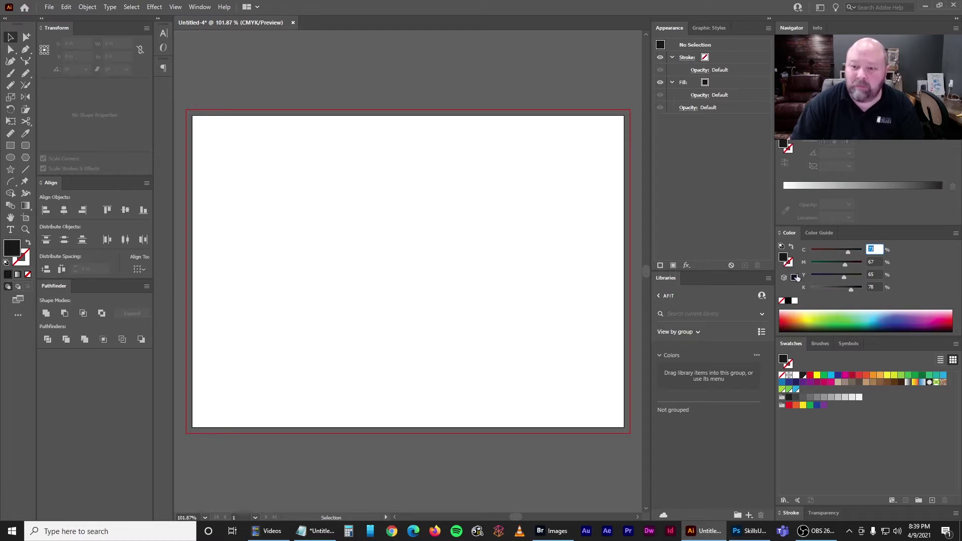
pyautogui.click(930, 501)
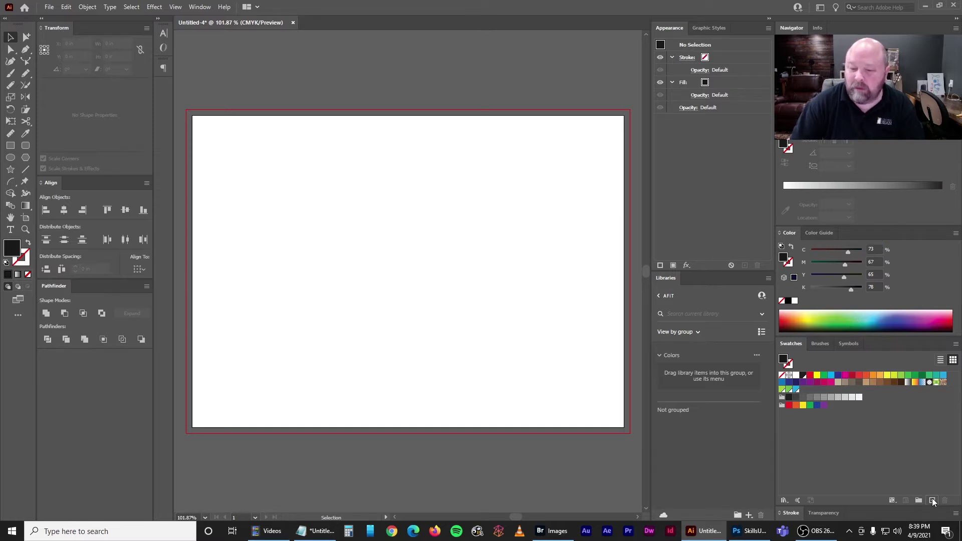
pyautogui.click(444, 235)
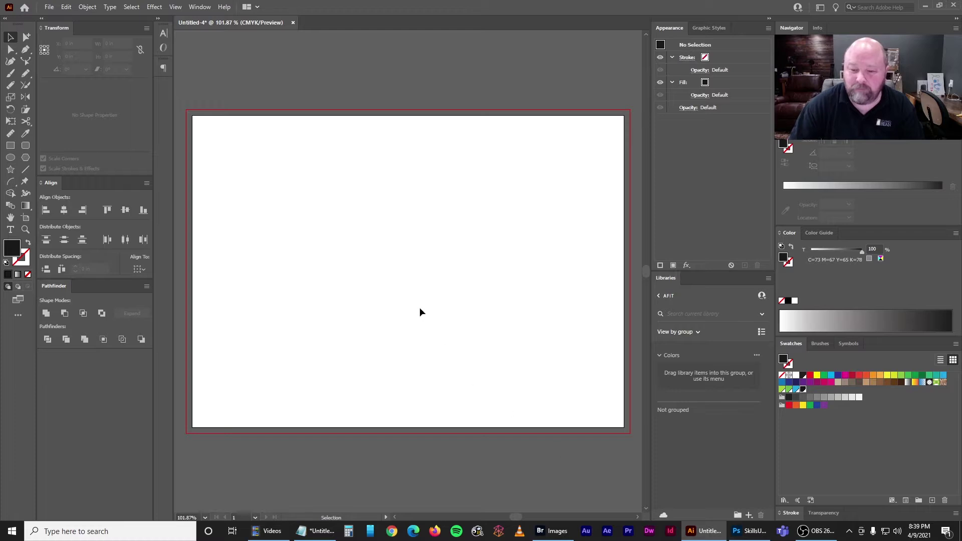
# Draw overlapping rectangles about 3.31 by 3.83 in and 3.94 by 3.11 in, filling the first with the C73 black and the second with the Black swatch
pyautogui.click(10, 146)
pyautogui.moveTo(277, 186); pyautogui.dragTo(435, 370)
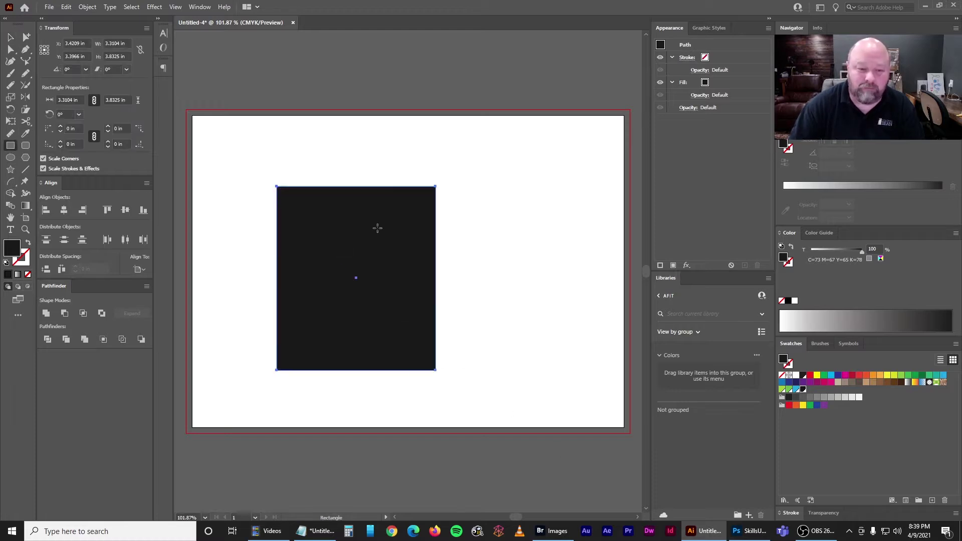
pyautogui.moveTo(378, 226); pyautogui.dragTo(566, 375)
pyautogui.click(803, 376)
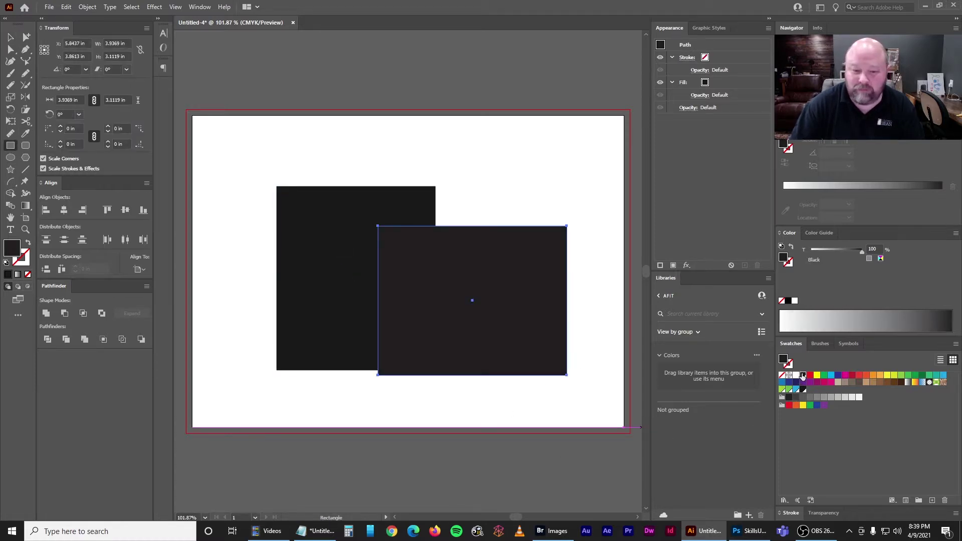
# Examine the overlap of the two rectangles at 300% to compare the C73 rich black with the plain Black
pyautogui.click(25, 229)
pyautogui.click(409, 239)
pyautogui.click(409, 239)
pyautogui.click(409, 239)
pyautogui.click(10, 37)
pyautogui.moveTo(375, 197); pyautogui.dragTo(374, 89)
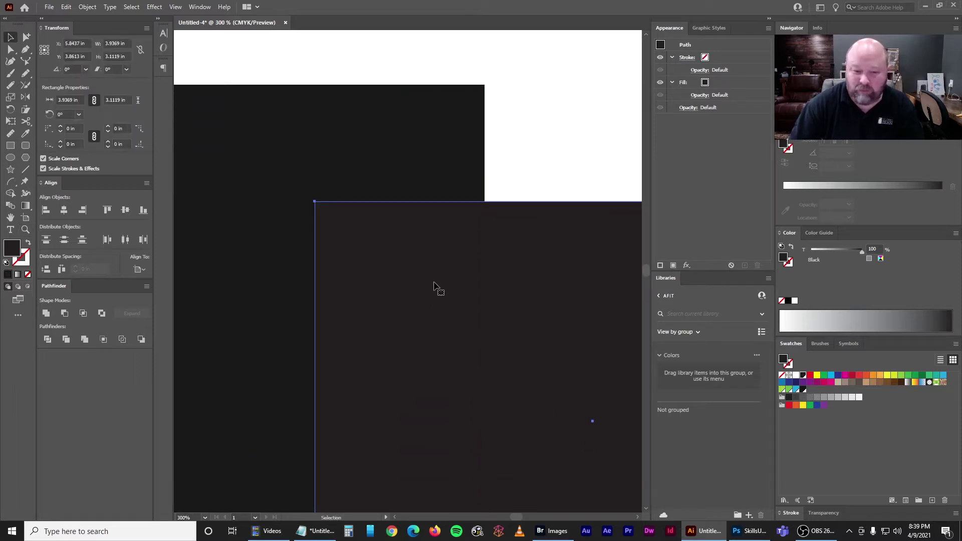
pyautogui.click(389, 143)
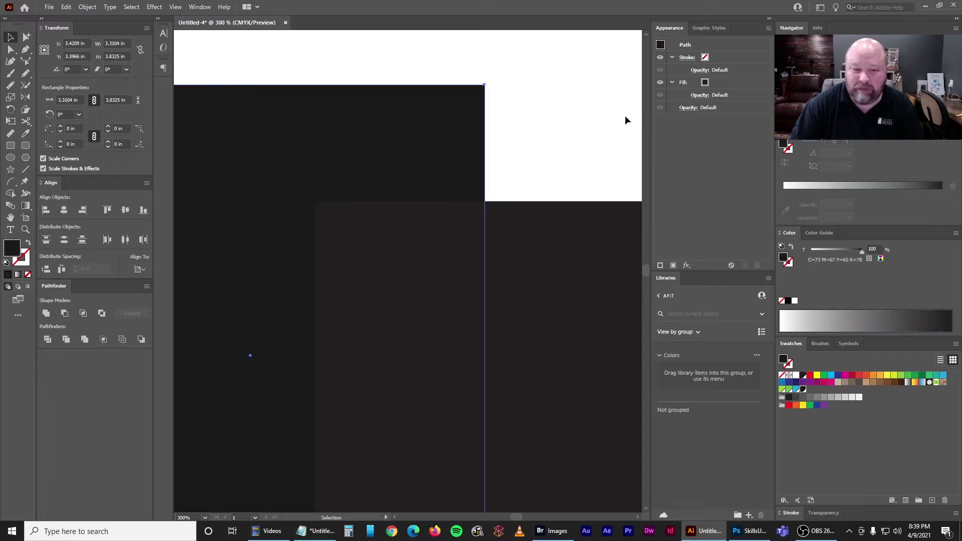
# Delete both black comparison rectangles from the artboard
pyautogui.click(568, 125)
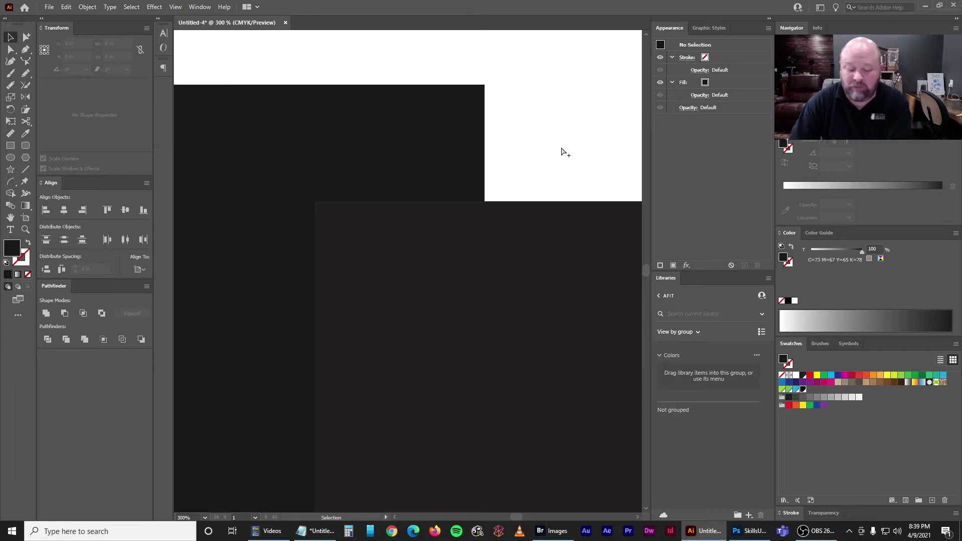
pyautogui.hotkey('ctrl', '0')
pyautogui.hotkey('ctrl', 'a')
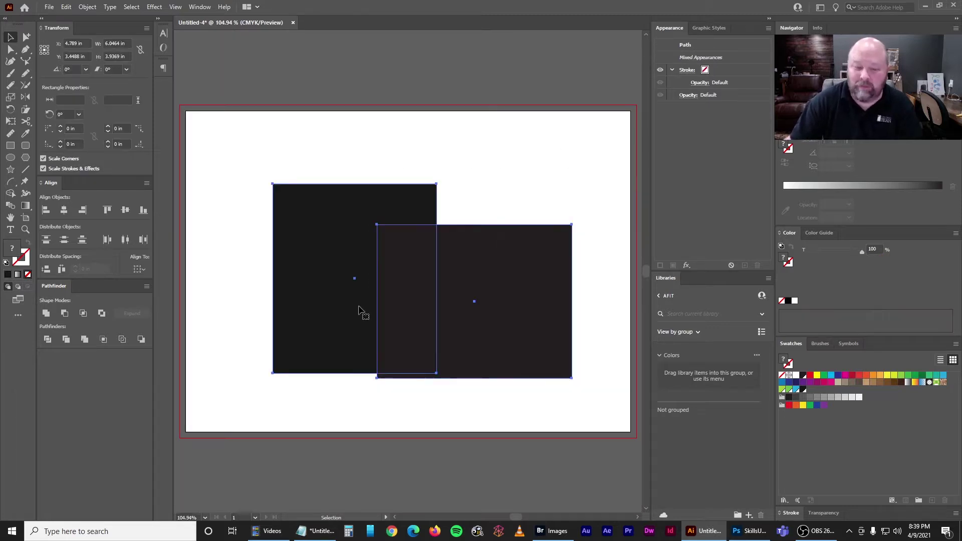
pyautogui.press('Delete')
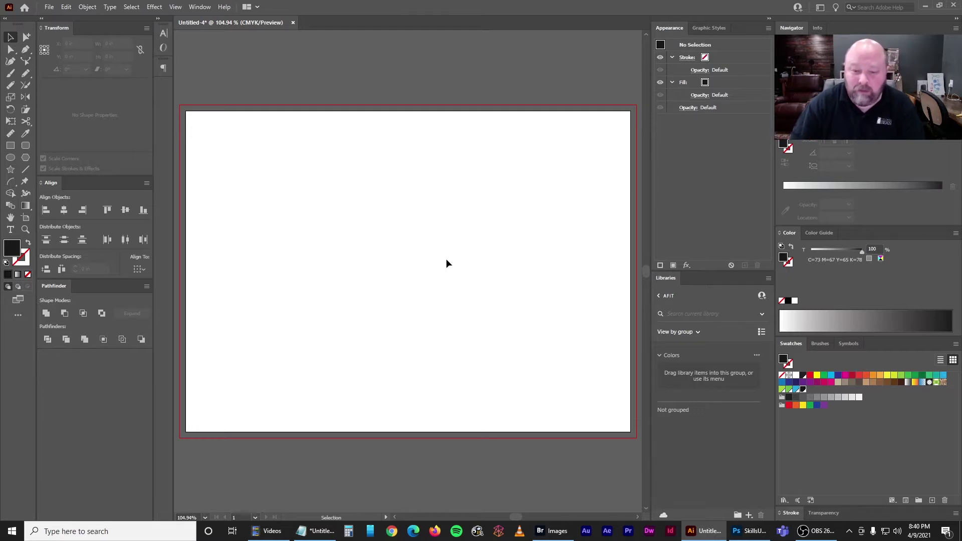
pyautogui.hotkey('ctrl', '1')
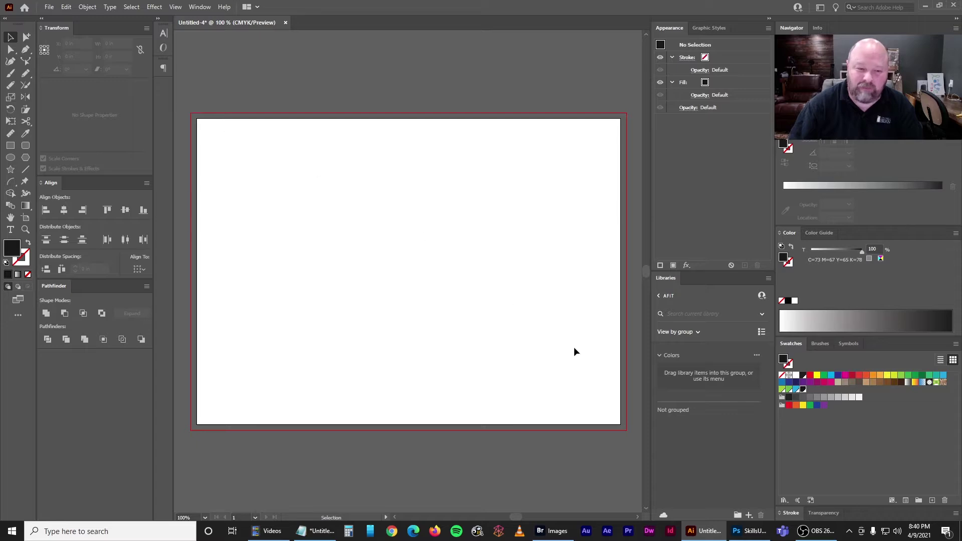
# Compare the Fontnite reference artwork in Photoshop with the Bkg Element.pdf asset in Bridge
pyautogui.click(750, 530)
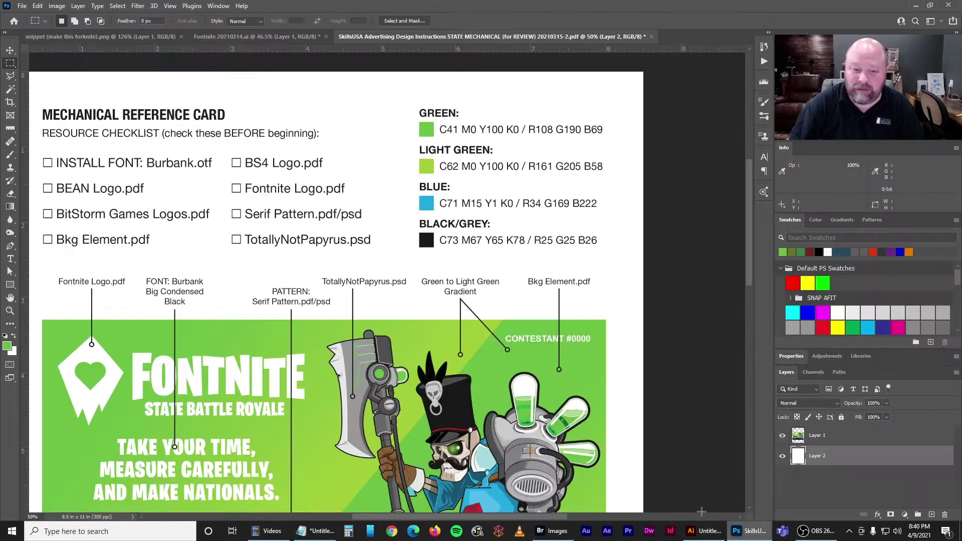
pyautogui.click(272, 36)
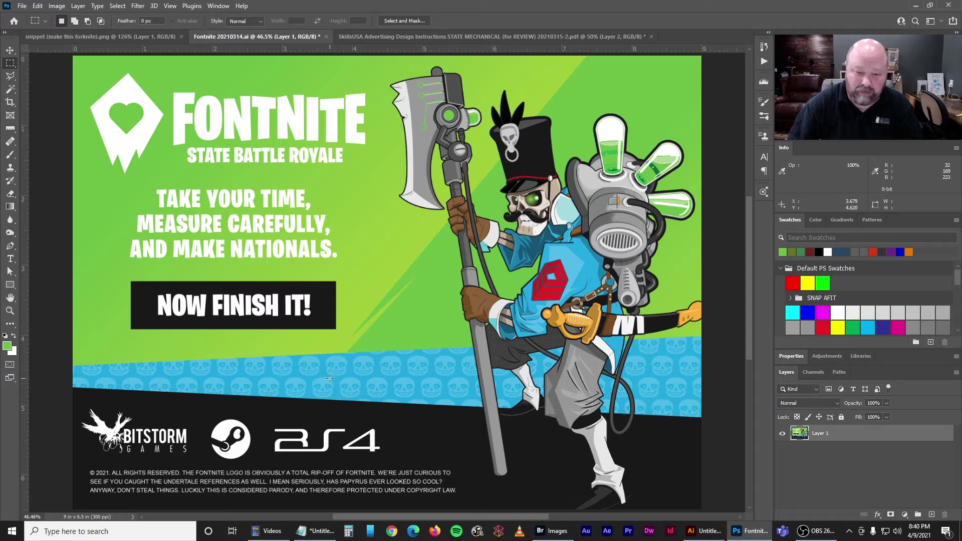
pyautogui.hotkey('ctrl', '-')
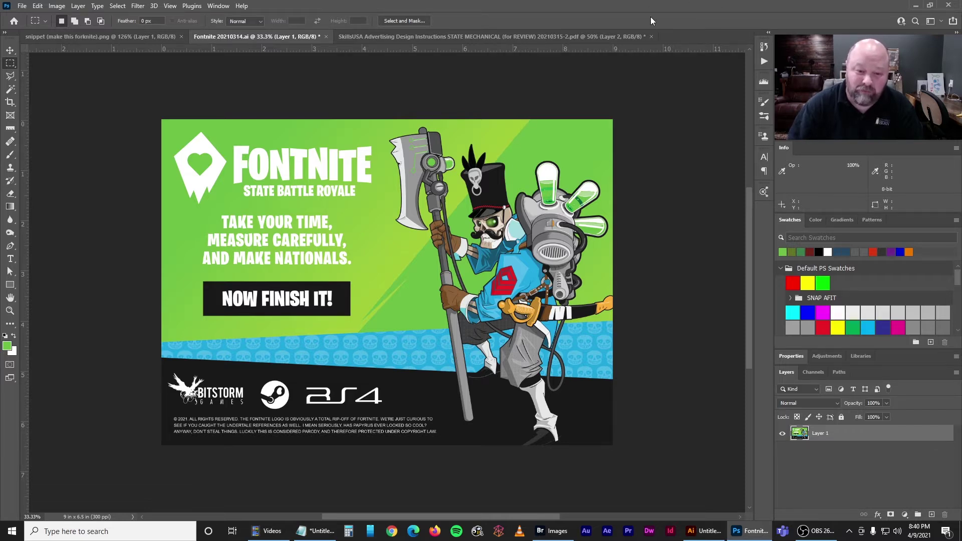
pyautogui.click(551, 531)
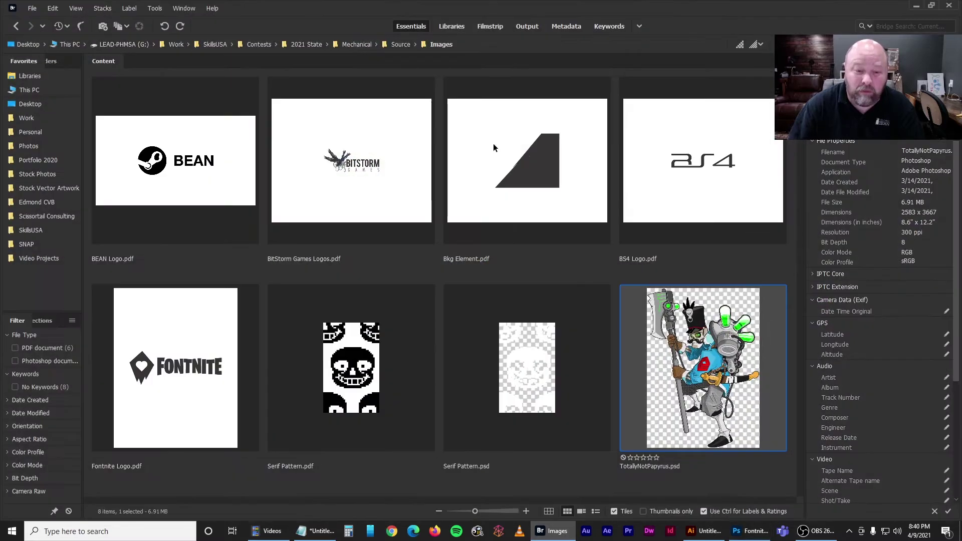
pyautogui.click(506, 154)
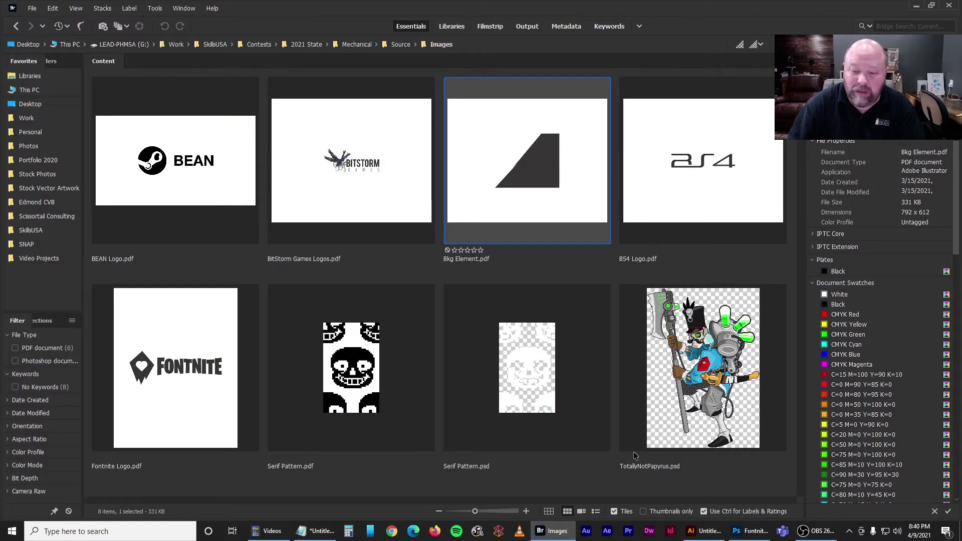
pyautogui.click(750, 531)
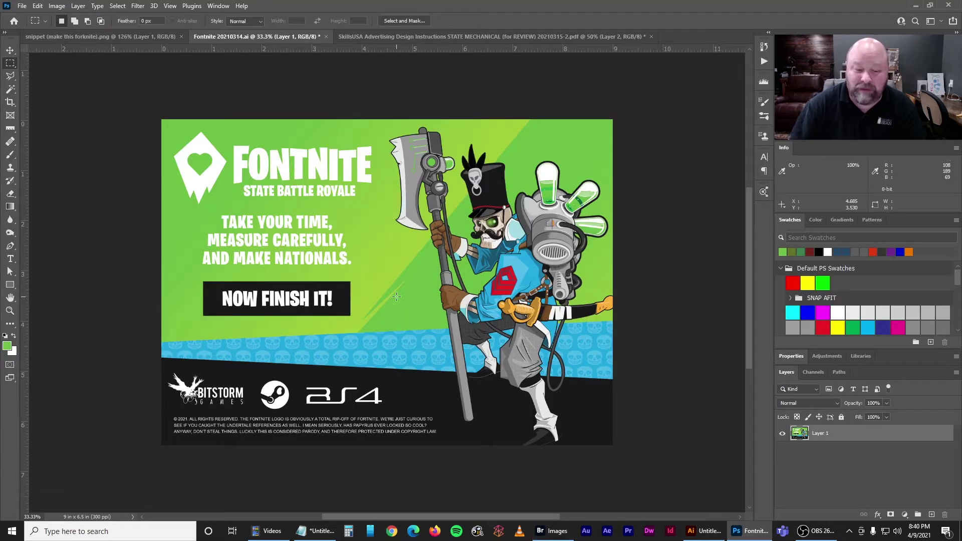
pyautogui.click(704, 531)
# Switch to Bridge and open Bkg Element.pdf in Adobe Illustrator 2021
pyautogui.click(553, 531)
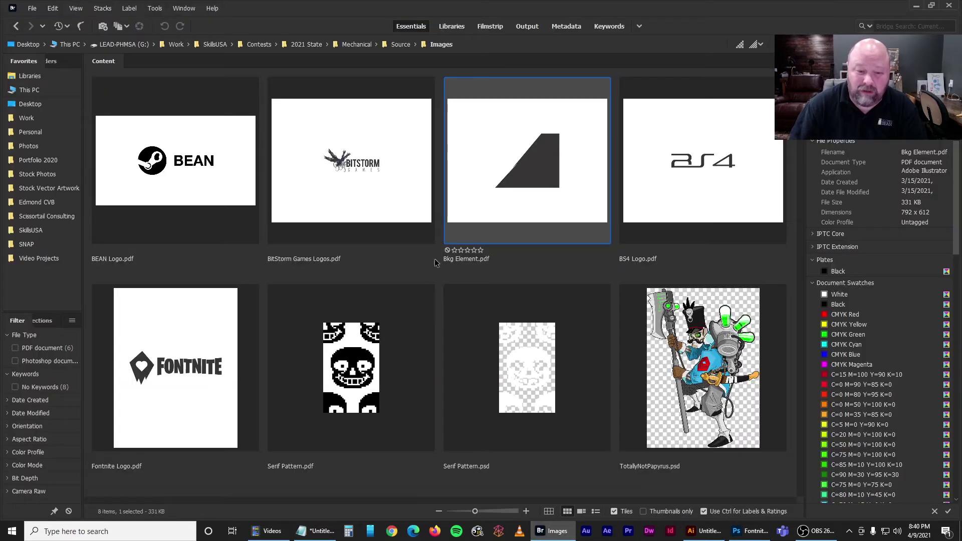
pyautogui.doubleClick(507, 134)
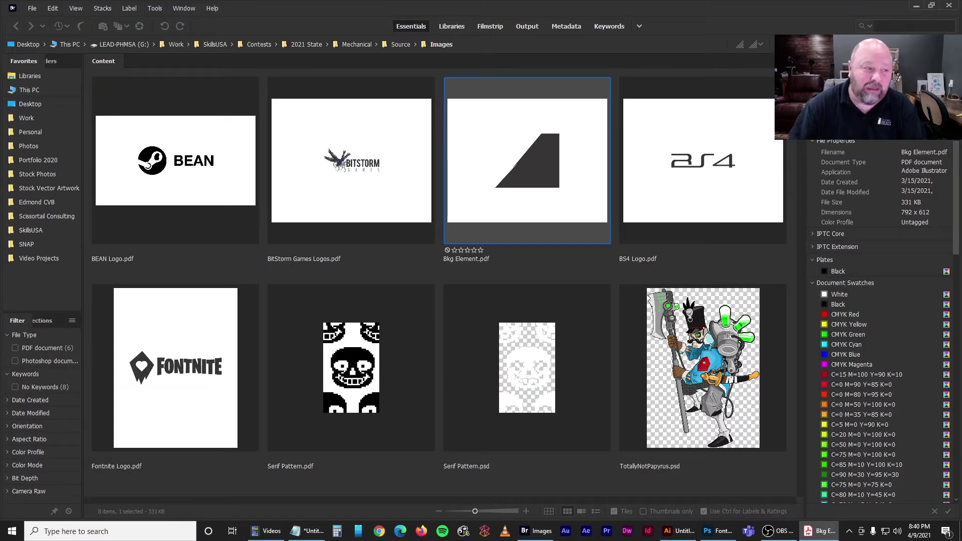
pyautogui.rightClick(499, 145)
pyautogui.moveTo(591, 162)
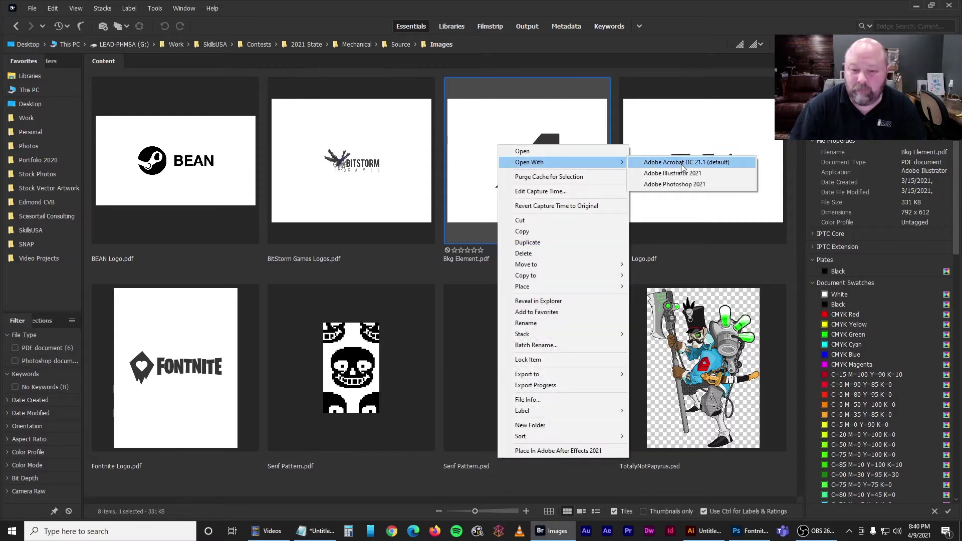
pyautogui.click(680, 173)
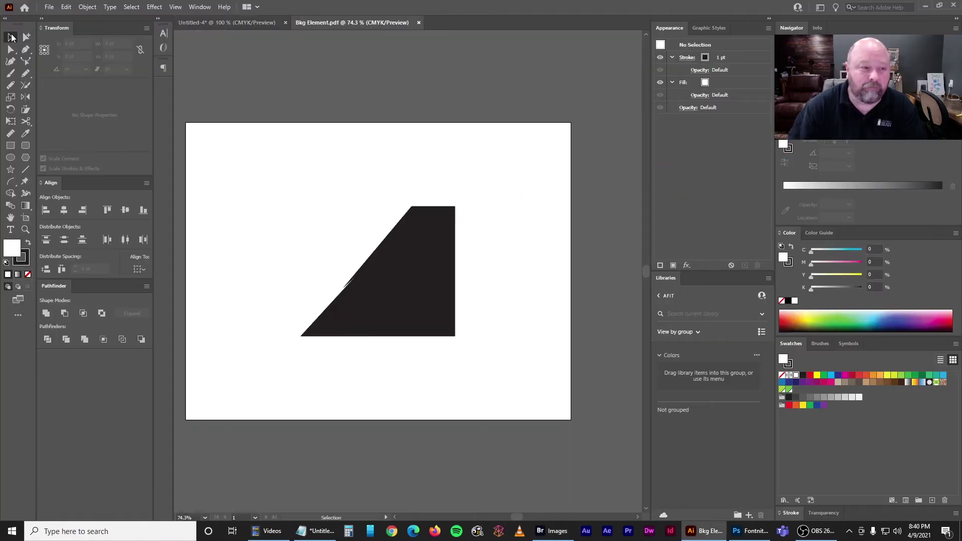
# Copy the black angled shape, close Bkg Element.pdf, and paste the shape onto the Untitled-4 artboard
pyautogui.click(416, 263)
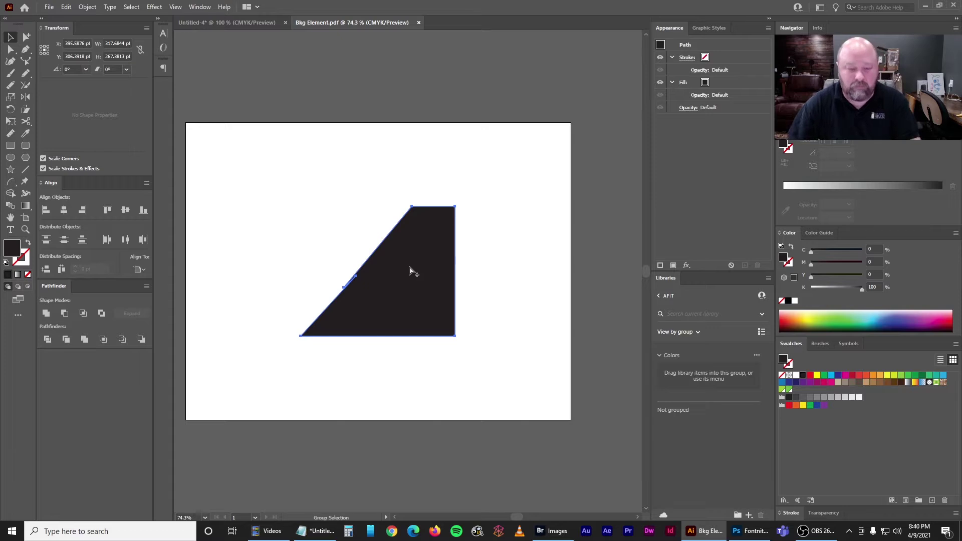
pyautogui.hotkey('ctrl', 'c')
pyautogui.hotkey('ctrl', 'w')
pyautogui.hotkey('ctrl', 'v')
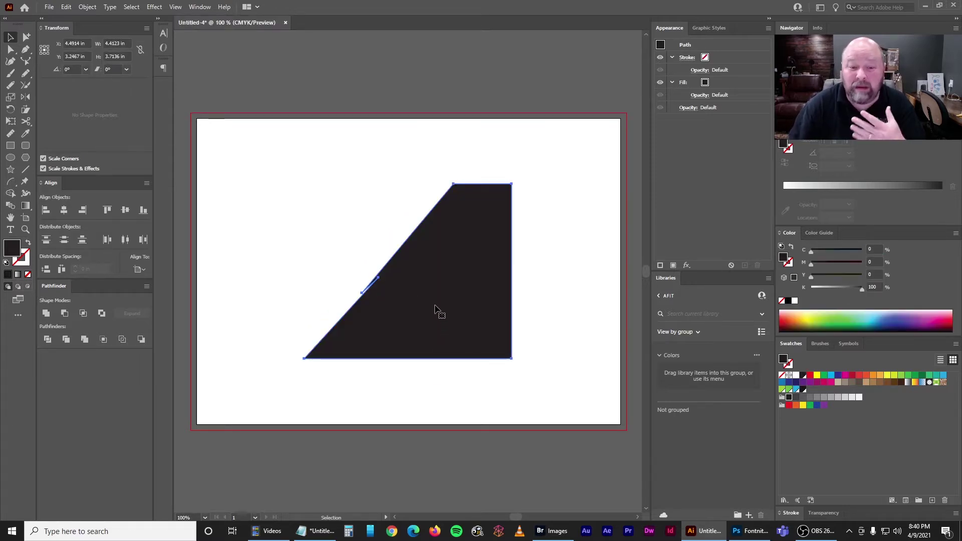
pyautogui.moveTo(419, 294); pyautogui.dragTo(445, 272)
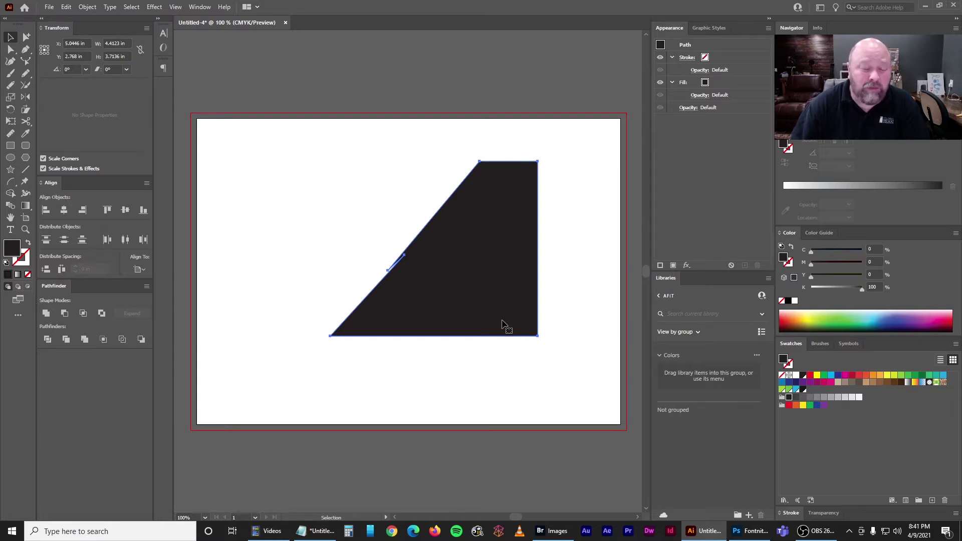
# Examine the small notch on the background shape's slanted edge in outline view
pyautogui.click(25, 229)
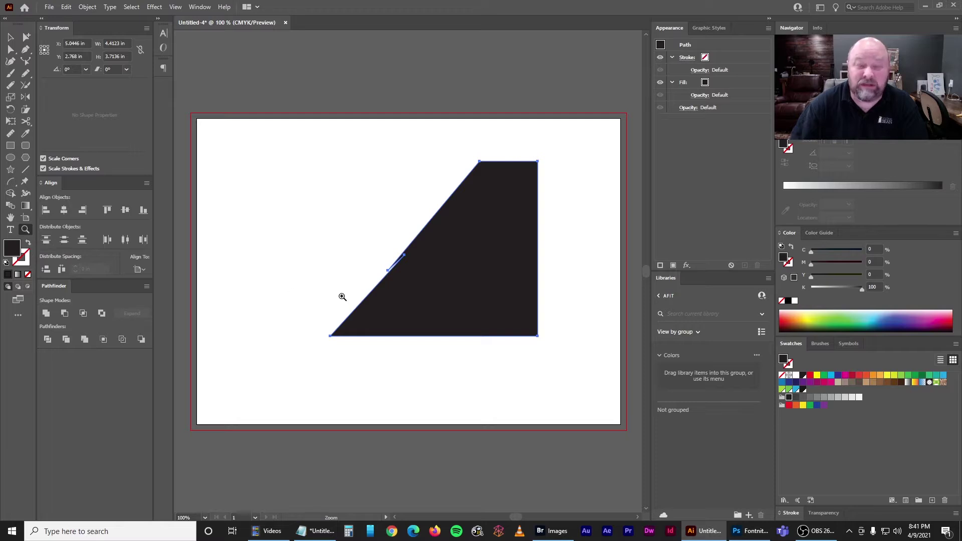
pyautogui.moveTo(378, 247); pyautogui.dragTo(434, 294)
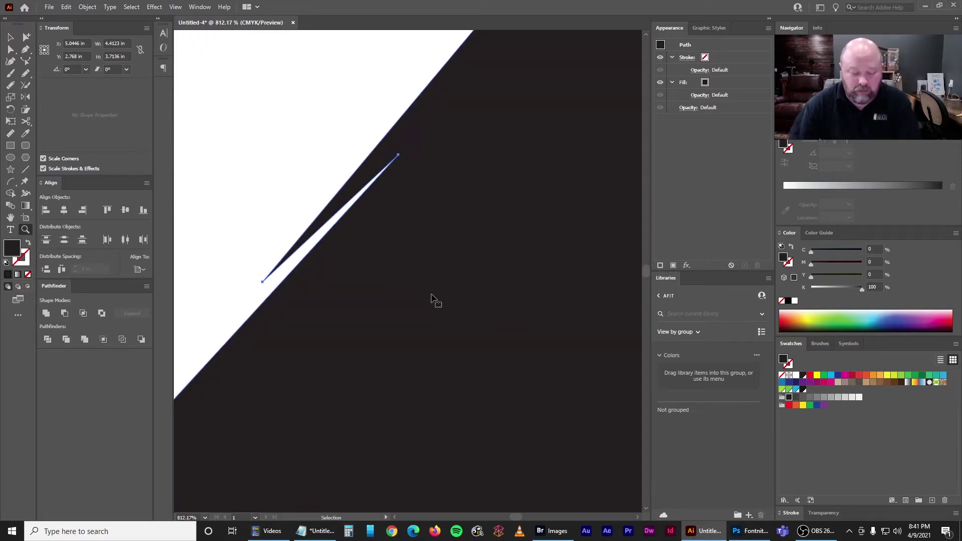
pyautogui.hotkey('ctrl', 'y')
pyautogui.hscroll(-2, 410, 288)
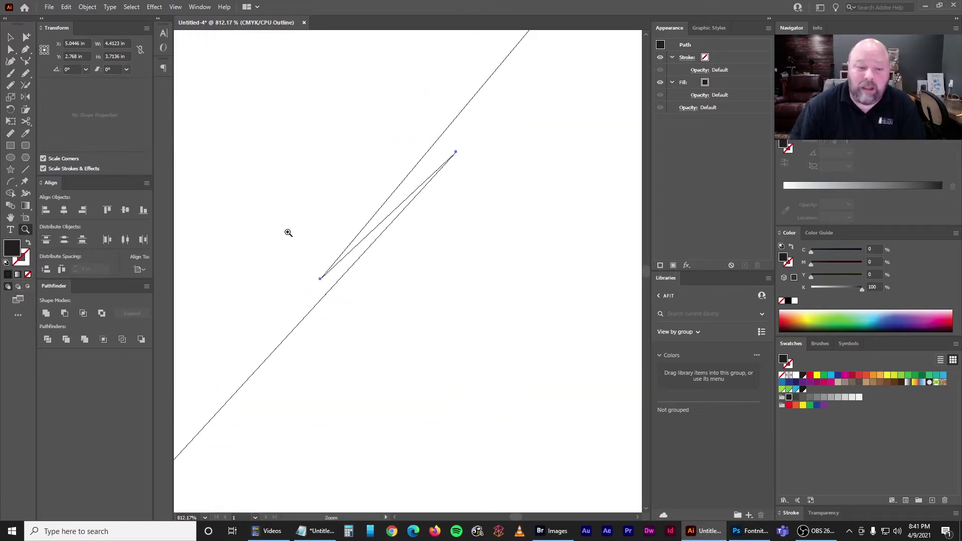
pyautogui.press('a')
pyautogui.click(260, 158)
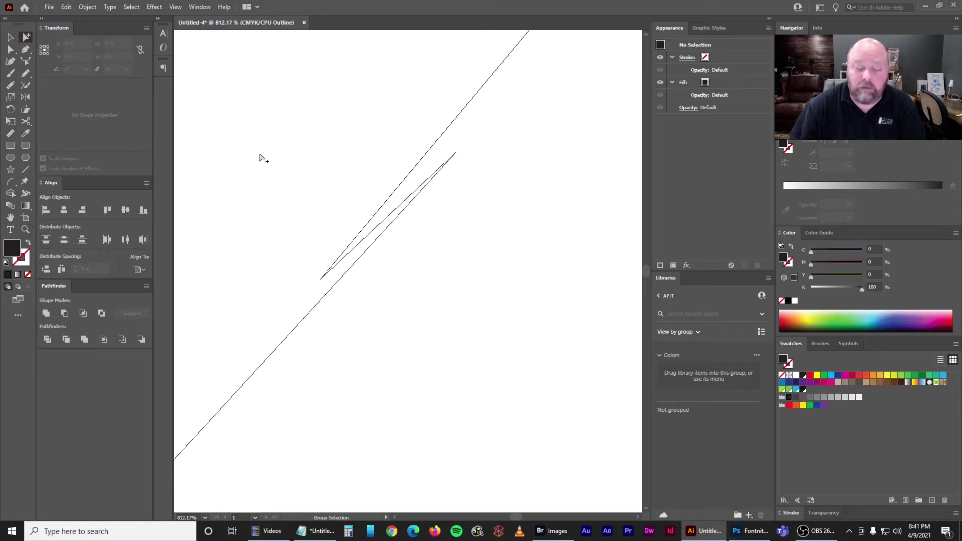
pyautogui.moveTo(310, 267); pyautogui.dragTo(330, 288)
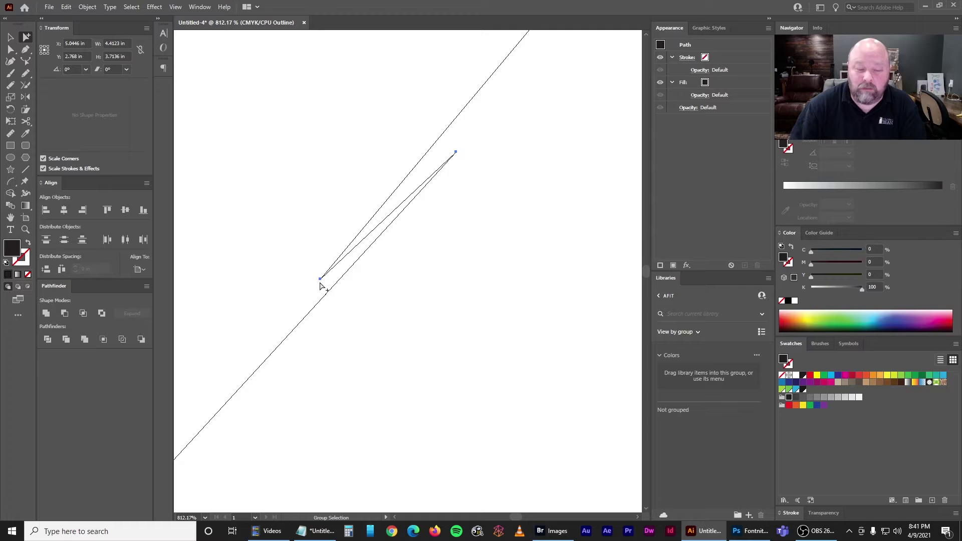
pyautogui.click(321, 286)
# Measure the notch with a temporary rectangle spanning its two anchor points, then delete the rectangle and return to preview
pyautogui.press('m')
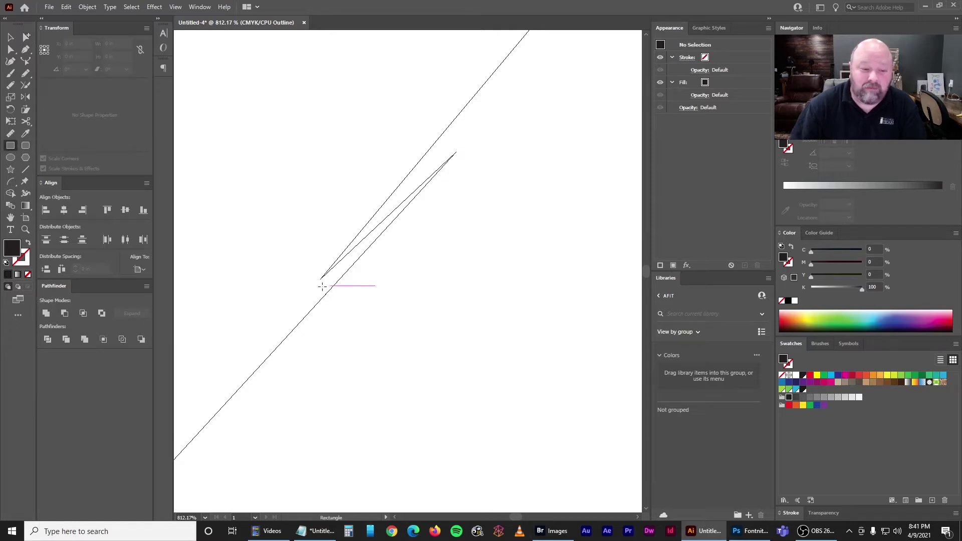
pyautogui.moveTo(321, 279); pyautogui.dragTo(456, 152)
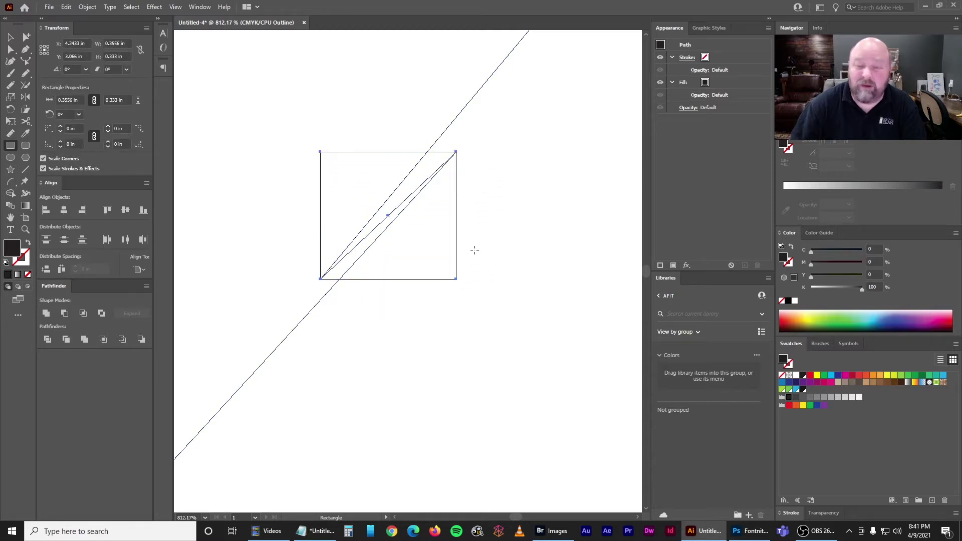
pyautogui.press('Delete')
pyautogui.hotkey('ctrl', '-')
pyautogui.hotkey('ctrl', '-')
pyautogui.hotkey('ctrl', '-')
pyautogui.hotkey('ctrl', '-')
pyautogui.hotkey('ctrl', '-')
pyautogui.hotkey('ctrl', '-')
pyautogui.hotkey('ctrl', 'y')
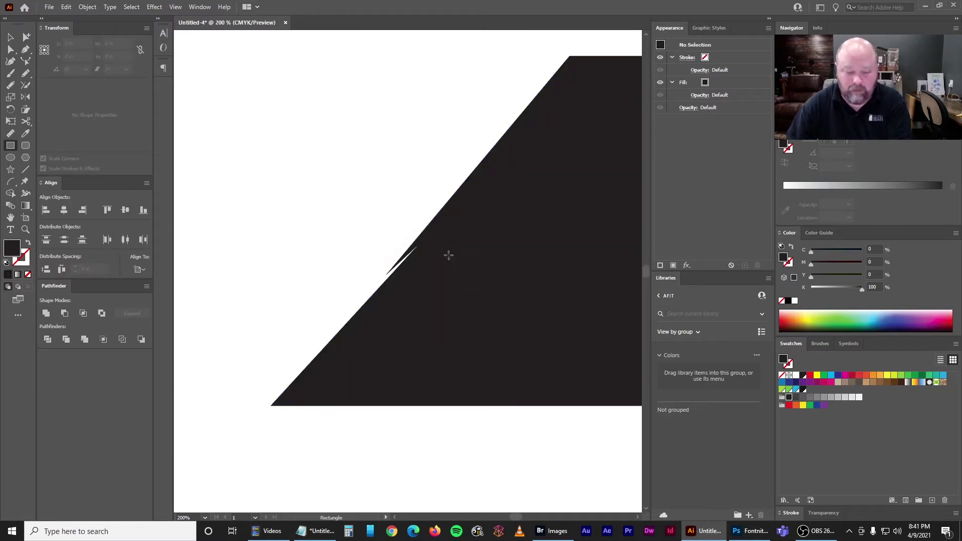
# Move the background shape around the right half of the artboard to try different positions
pyautogui.hotkey('ctrl', '-')
pyautogui.hotkey('ctrl', '+')
pyautogui.moveTo(421, 270); pyautogui.dragTo(495, 210)
pyautogui.press('v')
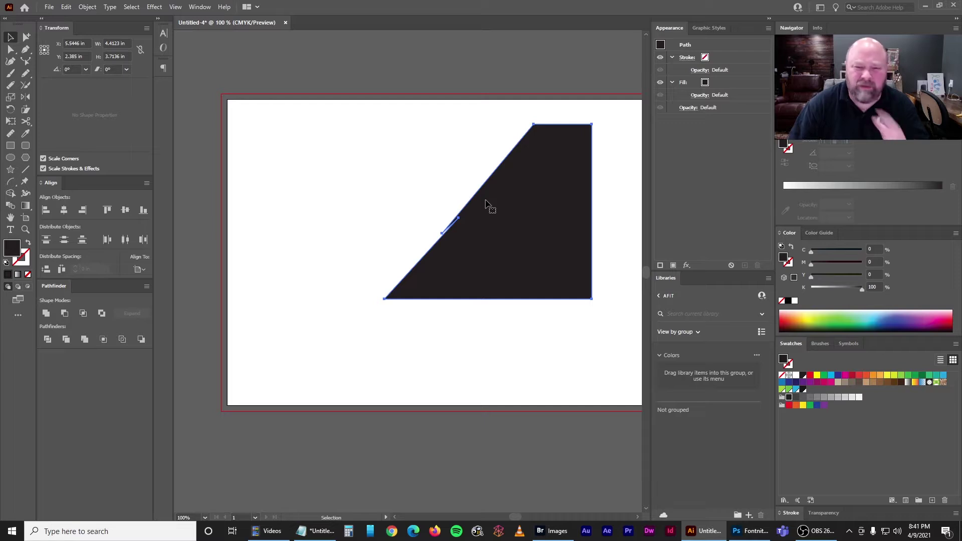
pyautogui.moveTo(485, 203); pyautogui.dragTo(495, 237)
pyautogui.moveTo(512, 326); pyautogui.dragTo(541, 301)
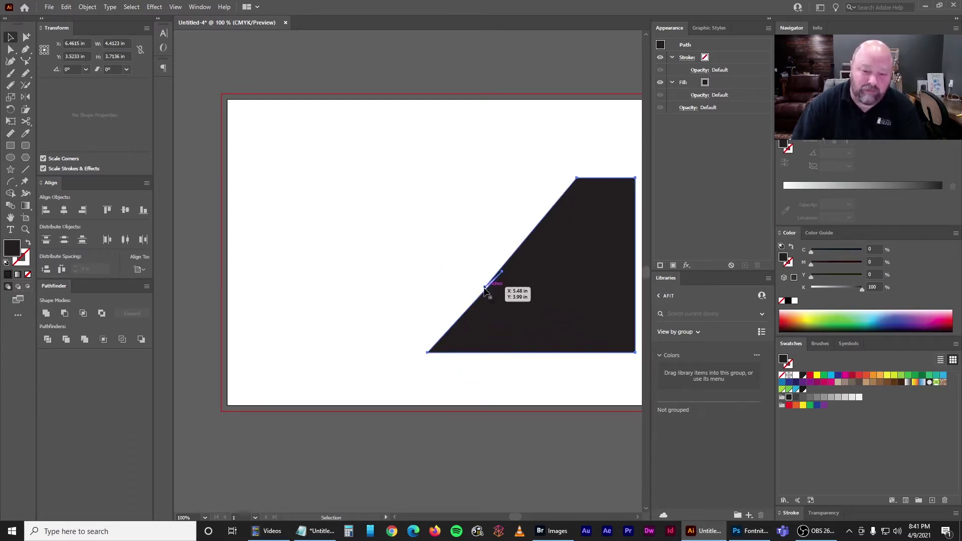
pyautogui.moveTo(527, 290); pyautogui.dragTo(480, 266)
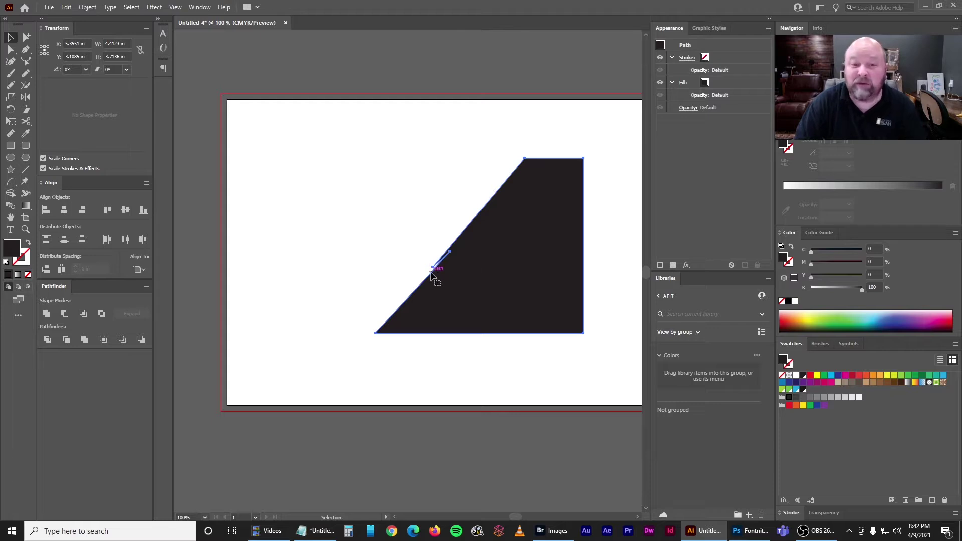
# Create a red rectangle 3.96 in wide and 2.45 in high with no stroke
pyautogui.click(352, 257)
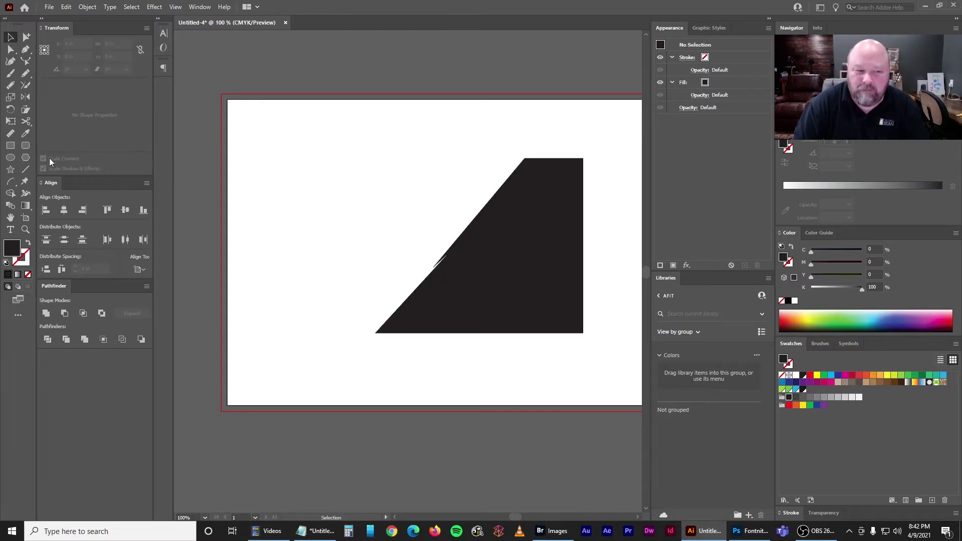
pyautogui.click(810, 375)
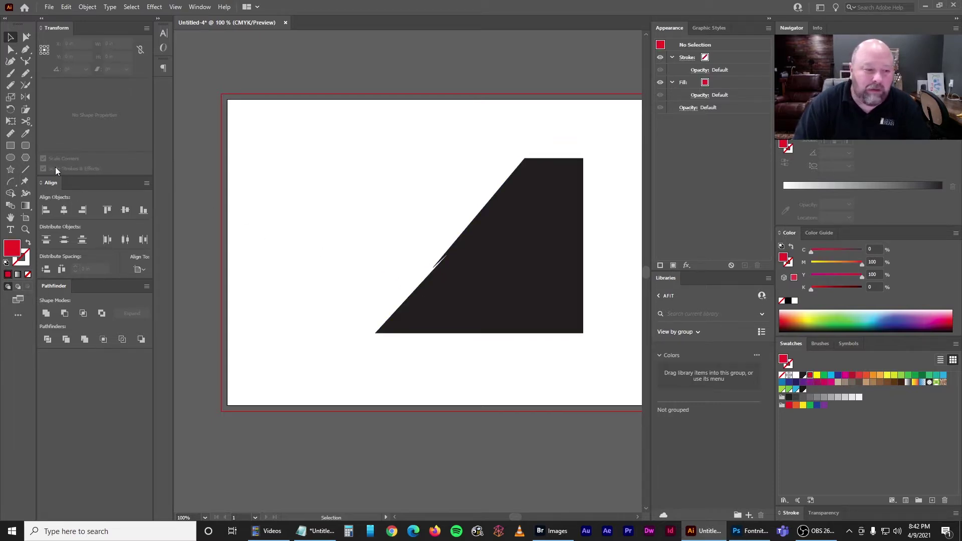
pyautogui.press('m')
pyautogui.click(271, 179)
pyautogui.write('3.96')
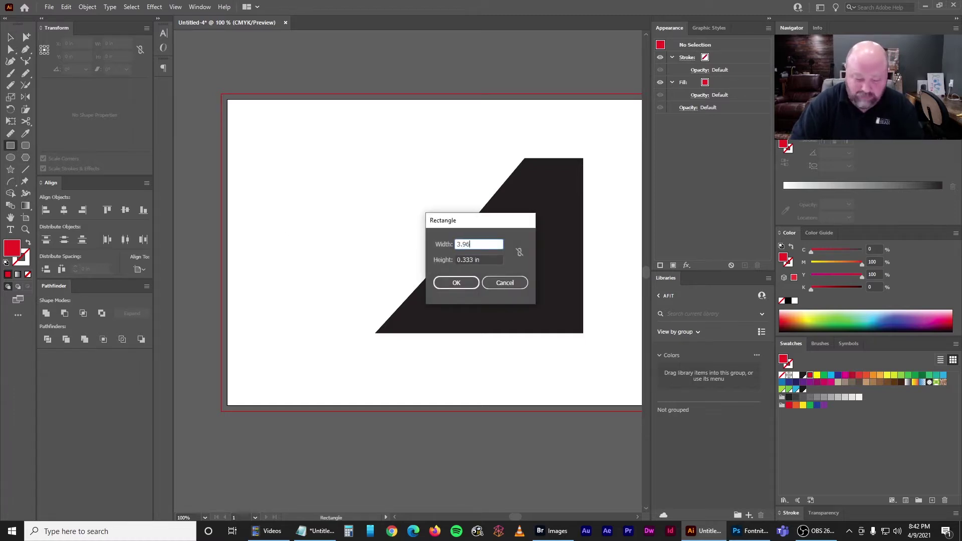
pyautogui.press('Tab')
pyautogui.write('2.45')
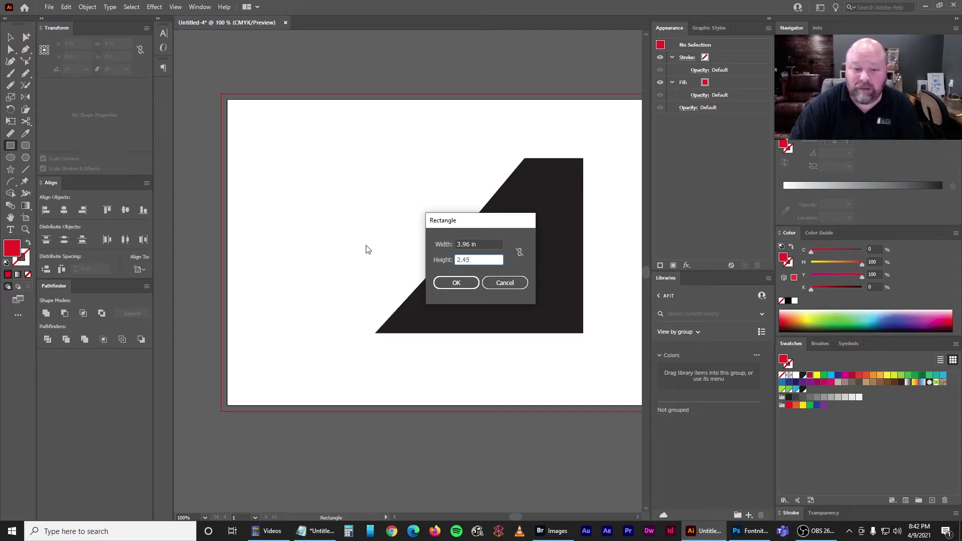
pyautogui.click(449, 284)
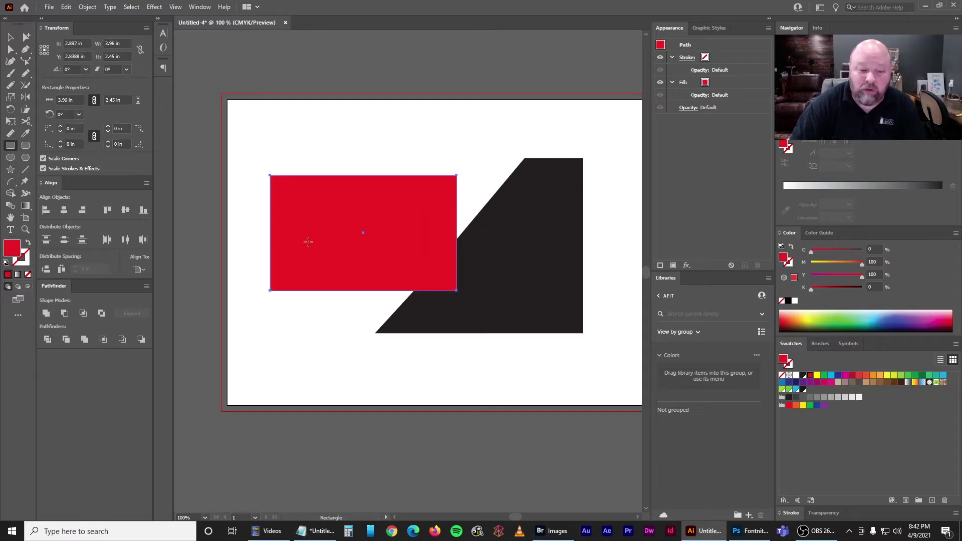
# Align the red rectangle to the artboard's lower-left corner and move the background shape down toward the lower right
pyautogui.press('v')
pyautogui.moveTo(271, 291); pyautogui.dragTo(228, 409)
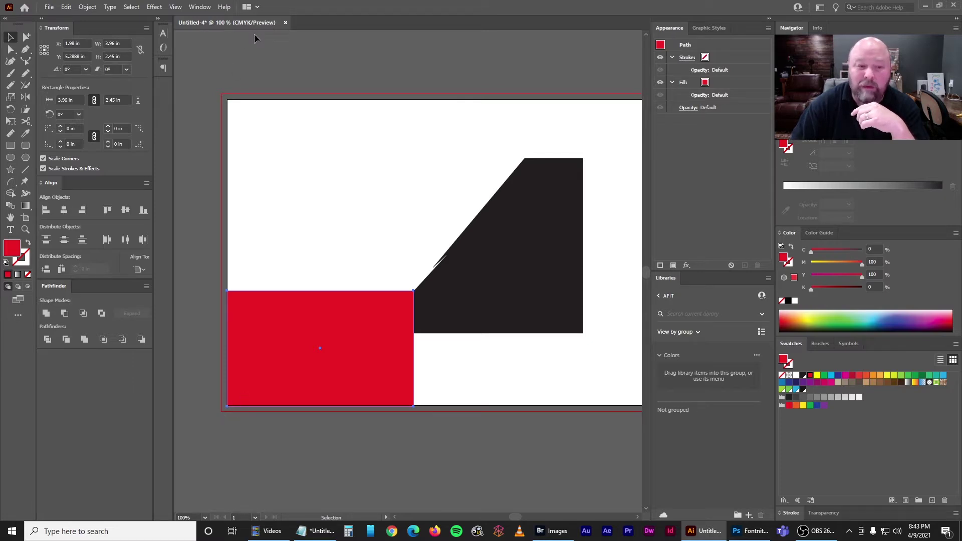
pyautogui.moveTo(481, 292); pyautogui.dragTo(542, 353)
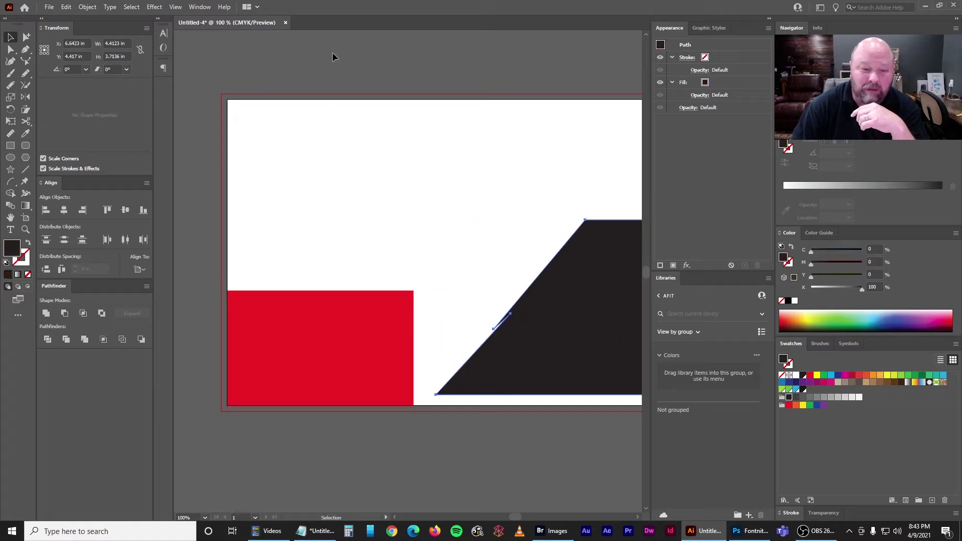
# Show the rulers and try crossing guides at the red rectangle's upper-right corner with the black shape moved downward, then undo the guides and move
pyautogui.hotkey('ctrl', 'r')
pyautogui.moveTo(343, 35); pyautogui.dragTo(423, 292)
pyautogui.moveTo(181, 309); pyautogui.dragTo(415, 294)
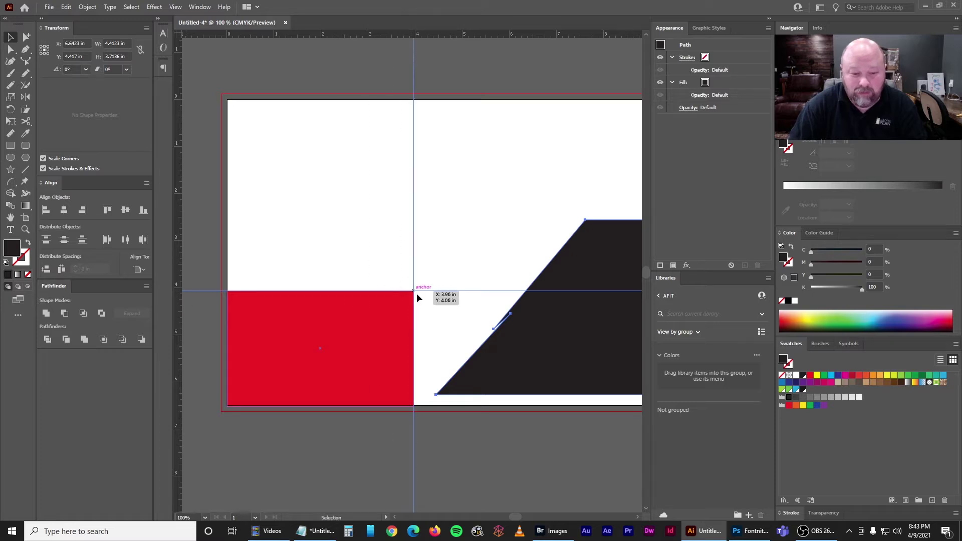
pyautogui.moveTo(494, 337); pyautogui.dragTo(544, 381)
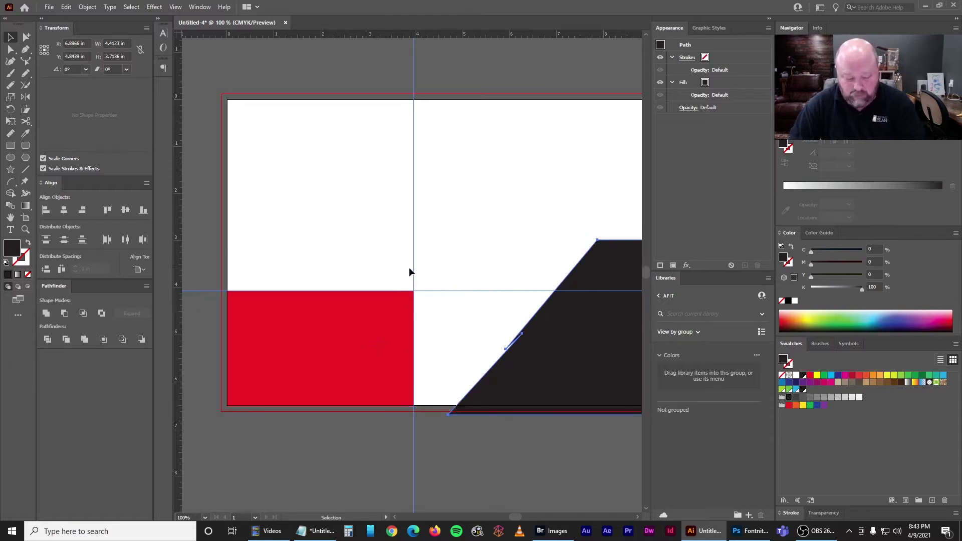
pyautogui.hotkey('ctrl', 'z')
pyautogui.hotkey('ctrl', 'shift', 'z')
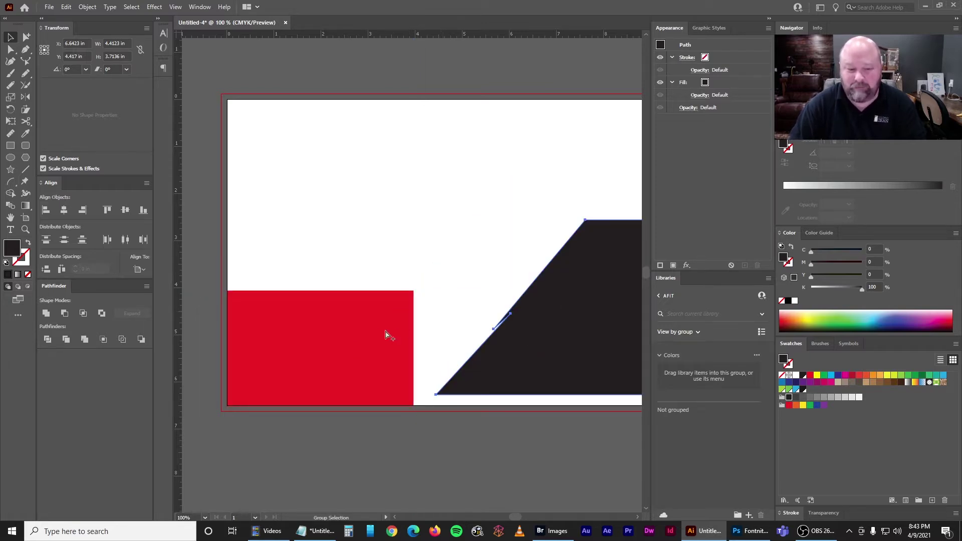
# Move the black shape so its notch's lower anchor meets the red rectangle's upper-right corner, then delete the red rectangle
pyautogui.moveTo(493, 332); pyautogui.dragTo(414, 294)
pyautogui.click(325, 332)
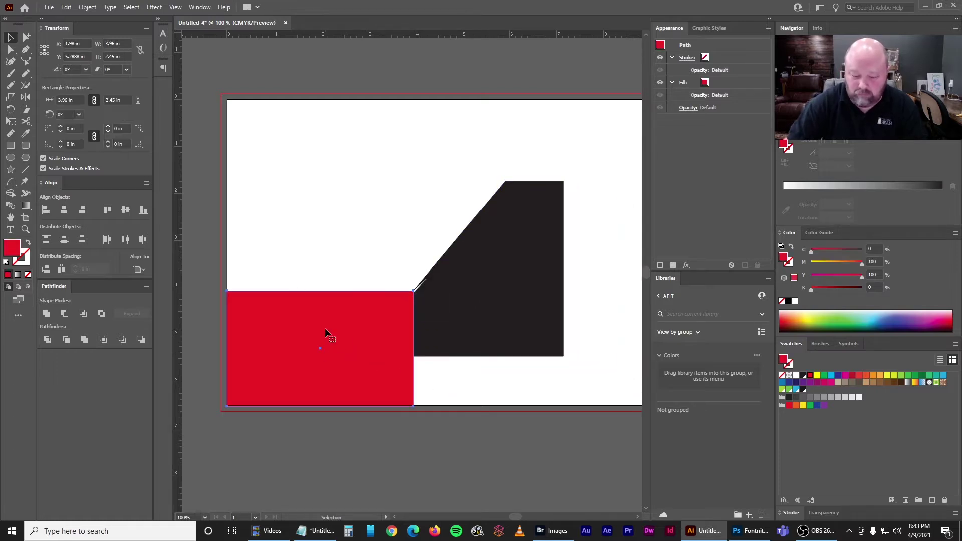
pyautogui.press('Delete')
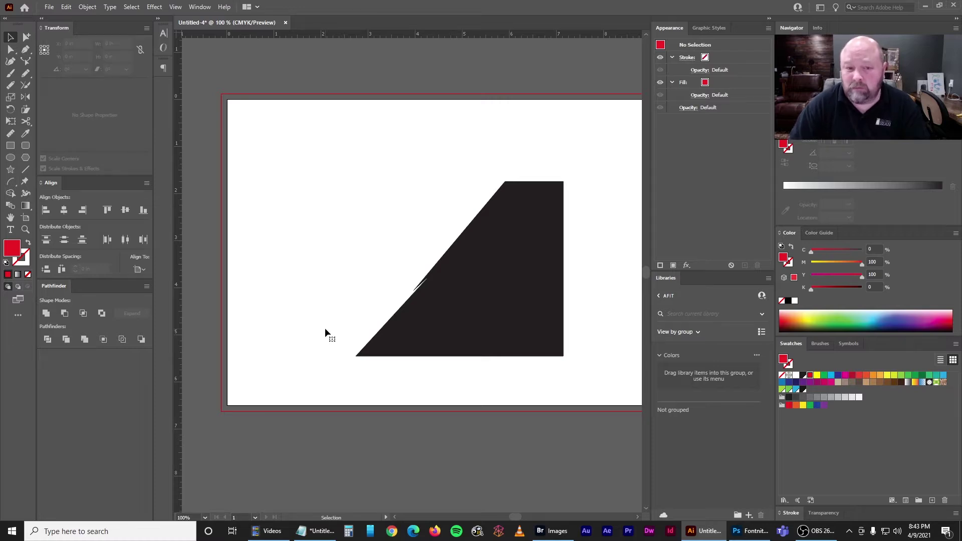
# Snap the lower notch anchor of the black shape to the artboard's lower-left corner
pyautogui.click(441, 316)
pyautogui.hotkey('ctrl', '+')
pyautogui.hotkey('ctrl', '+')
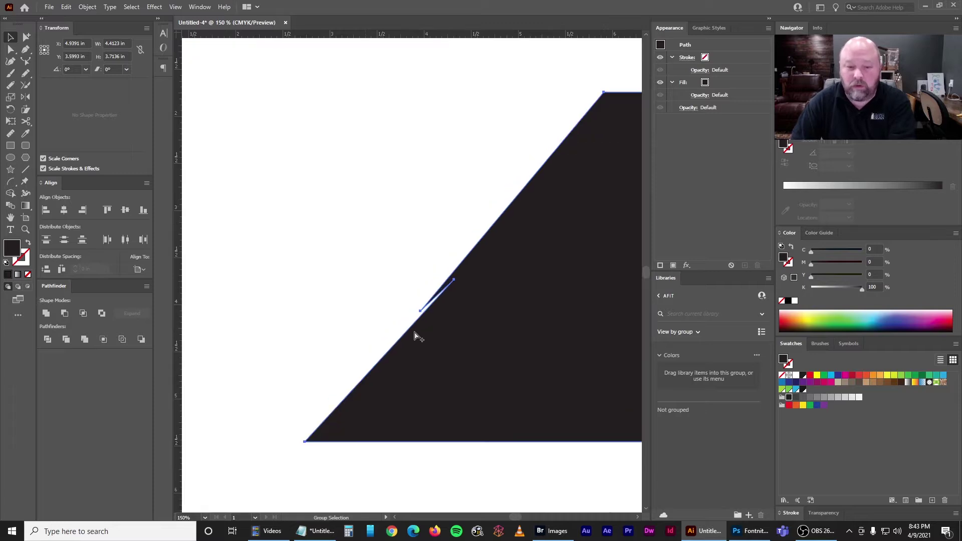
pyautogui.moveTo(299, 338); pyautogui.dragTo(463, 226)
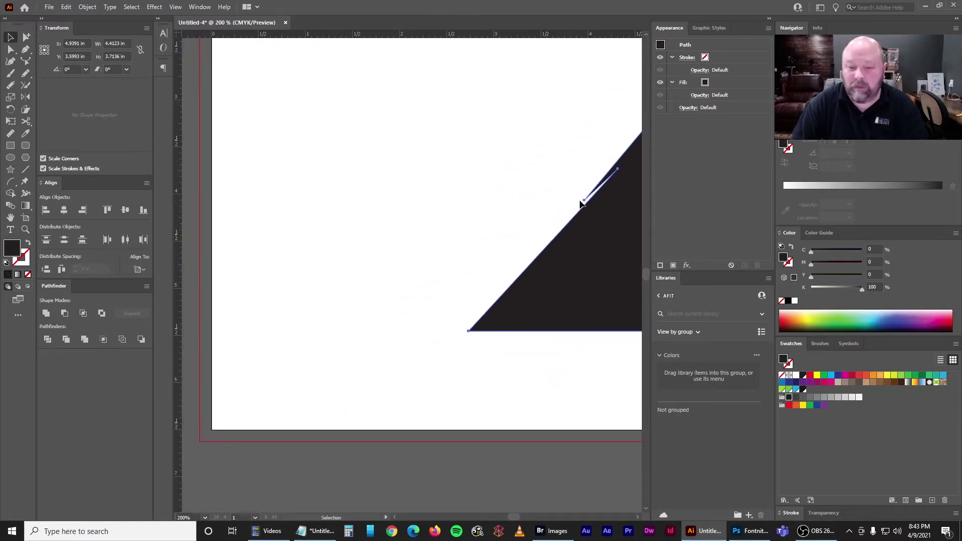
pyautogui.moveTo(584, 202); pyautogui.dragTo(211, 432)
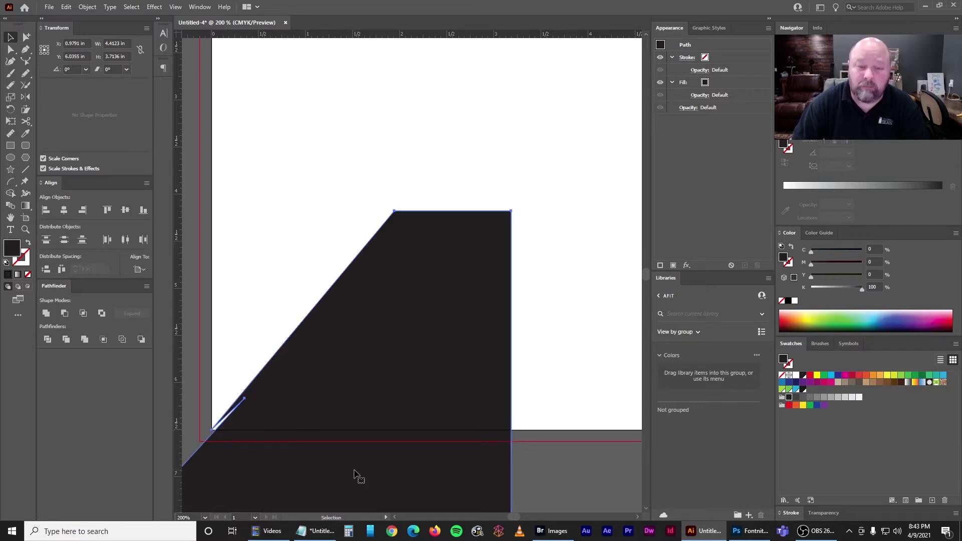
# Move the black shape by exactly 3.96 in horizontally and -2.45 in vertically
pyautogui.press('Return')
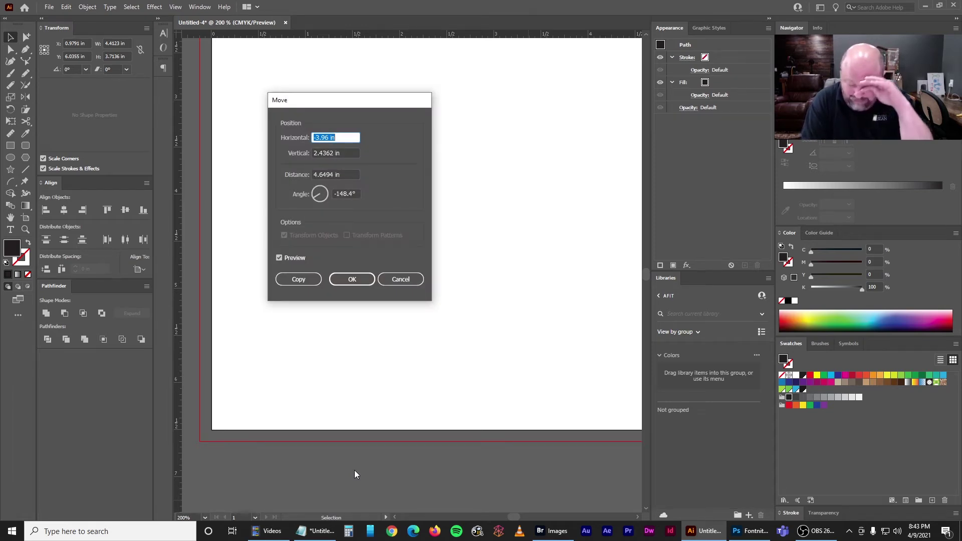
pyautogui.write('3.')
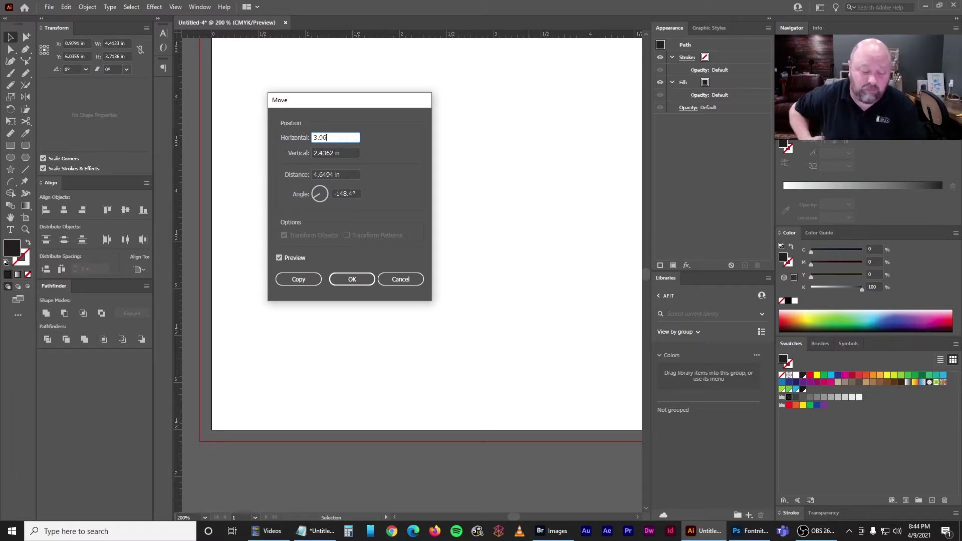
pyautogui.press('Tab')
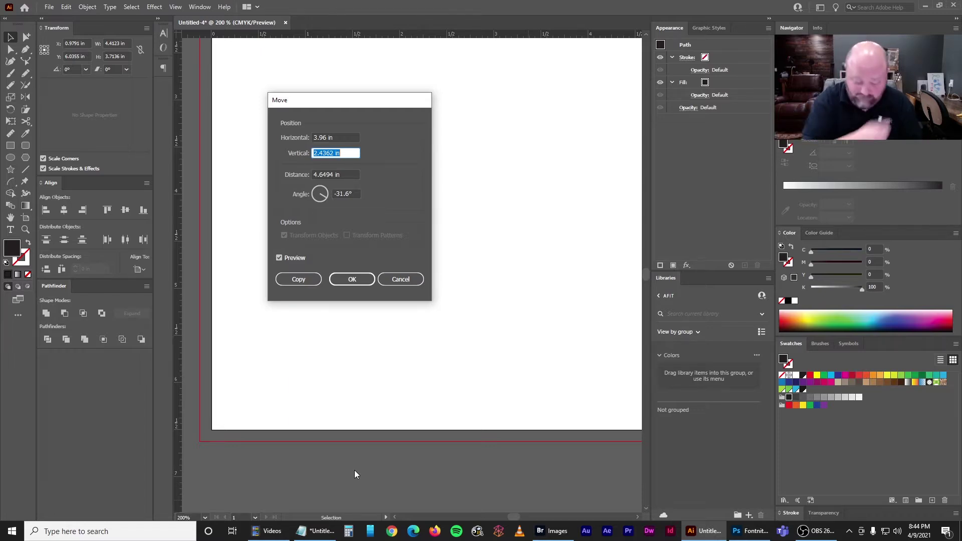
pyautogui.write('-2.45')
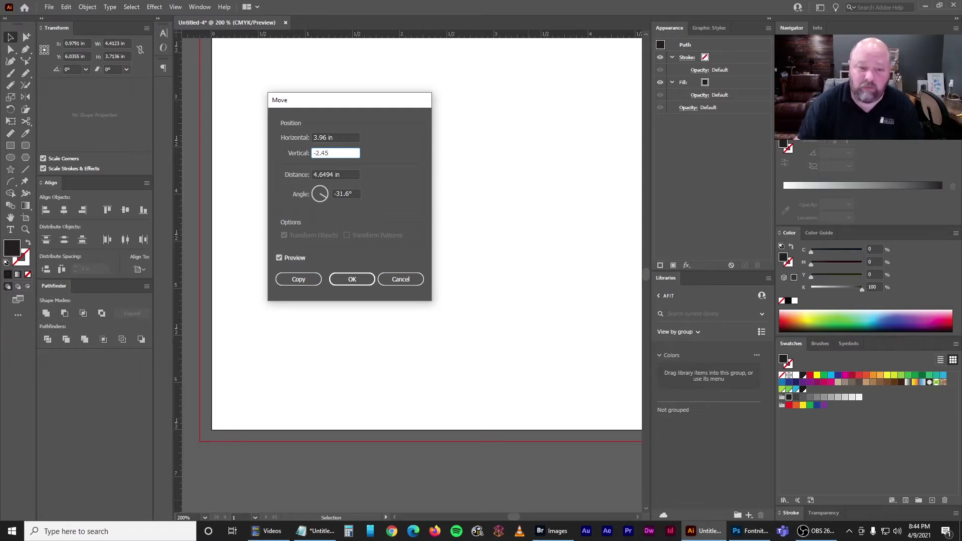
pyautogui.press('Return')
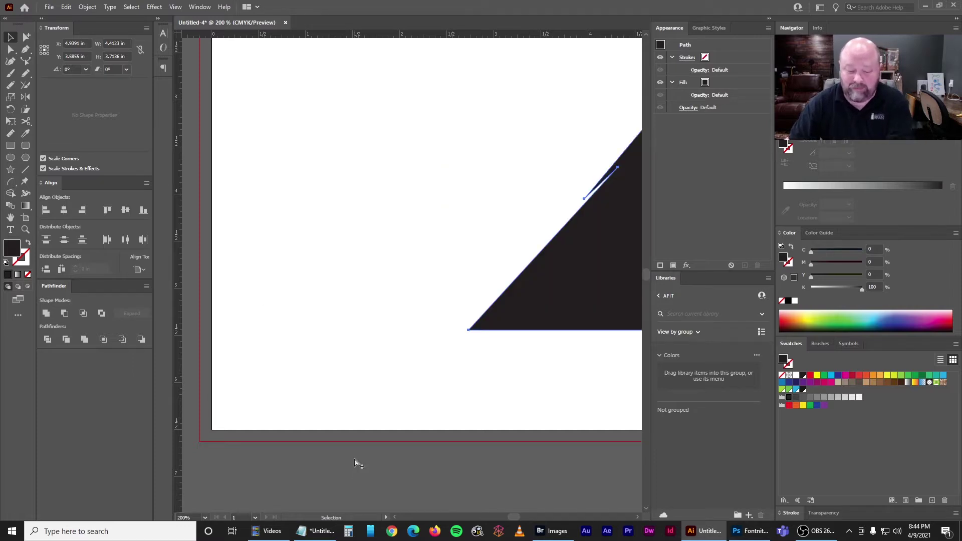
# Place a horizontal guide through the lower anchor of the black shape's notch
pyautogui.hotkey('ctrl', '1')
pyautogui.hotkey('ctrl', '-')
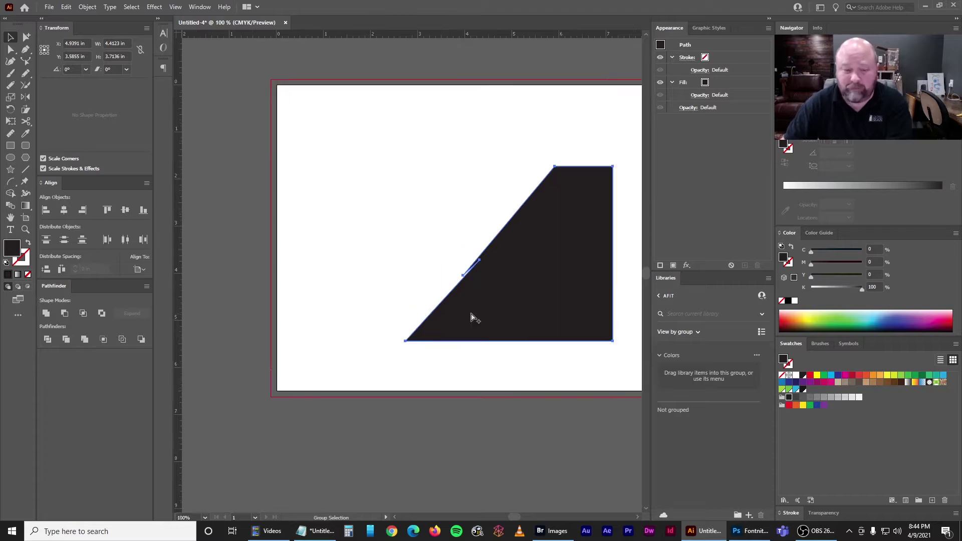
pyautogui.hotkey('ctrl', '+')
pyautogui.hotkey('ctrl', '+')
pyautogui.hotkey('ctrl', '+')
pyautogui.hotkey('ctrl', '+')
pyautogui.hotkey('ctrl', '+')
pyautogui.moveTo(526, 238); pyautogui.dragTo(298, 255)
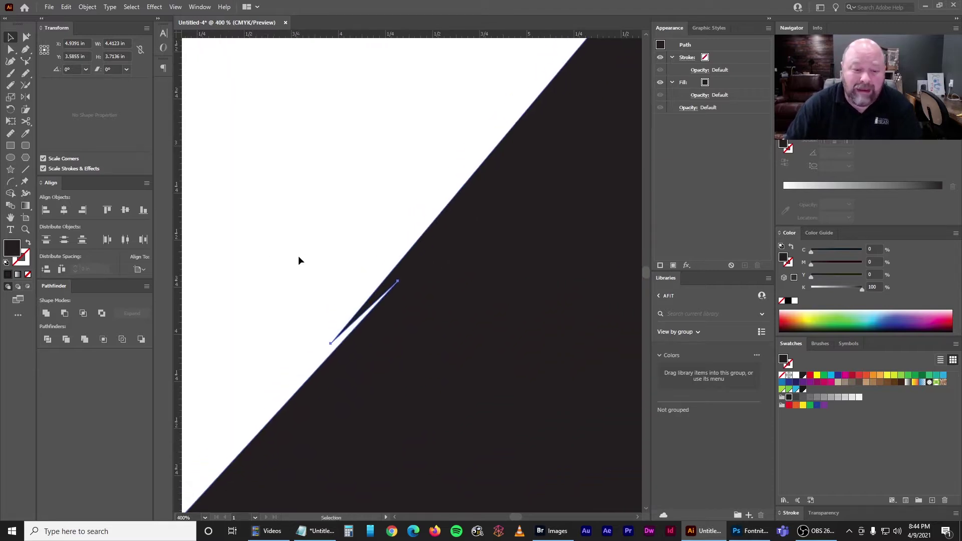
pyautogui.moveTo(307, 37); pyautogui.dragTo(330, 344)
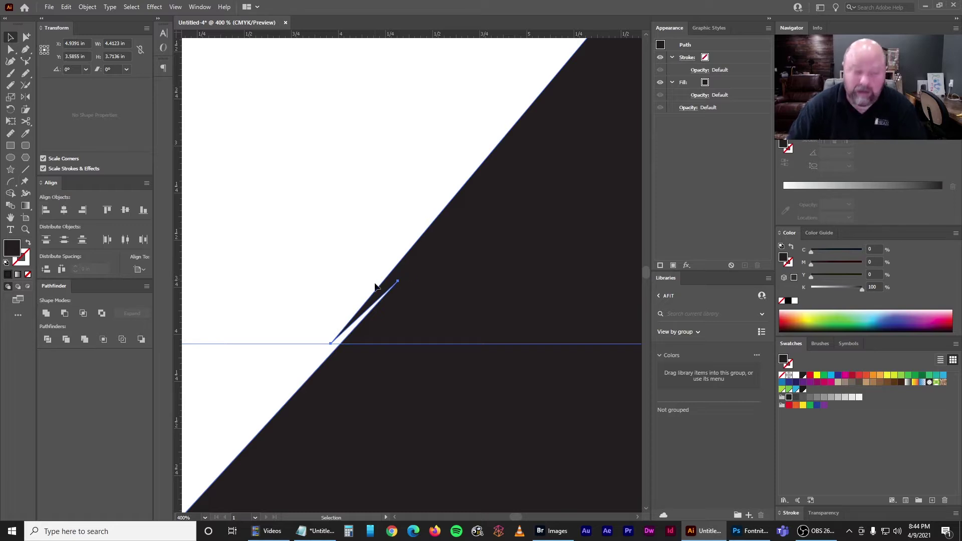
pyautogui.click(11, 146)
pyautogui.click(263, 107)
pyautogui.write('.92.9')
pyautogui.press('Return')
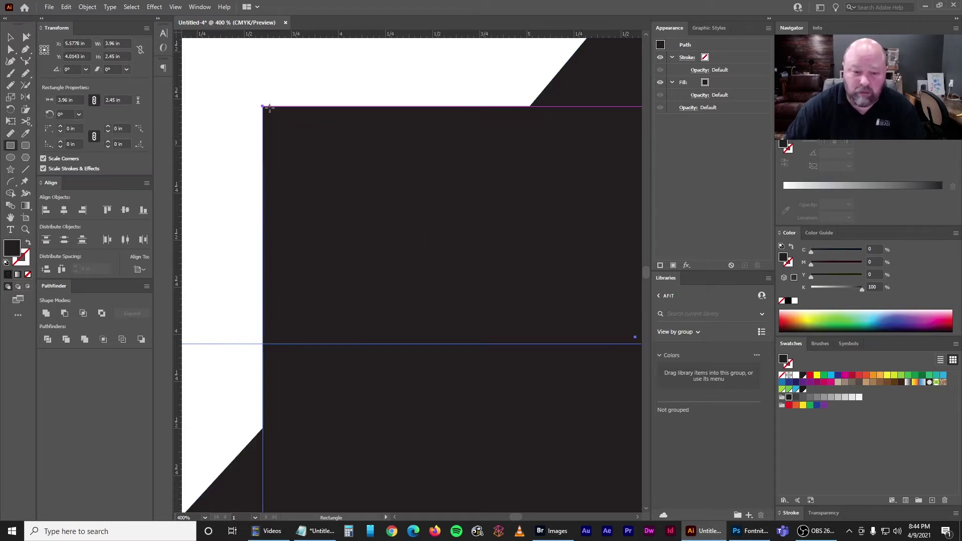
pyautogui.hotkey('ctrl', 'z')
# Place a second horizontal guide 0.92 in above the first, using a temporary 0.92 in square resting on the first guide, and delete the square
pyautogui.click(245, 129)
pyautogui.write('.9')
pyautogui.press('Tab')
pyautogui.write('.9')
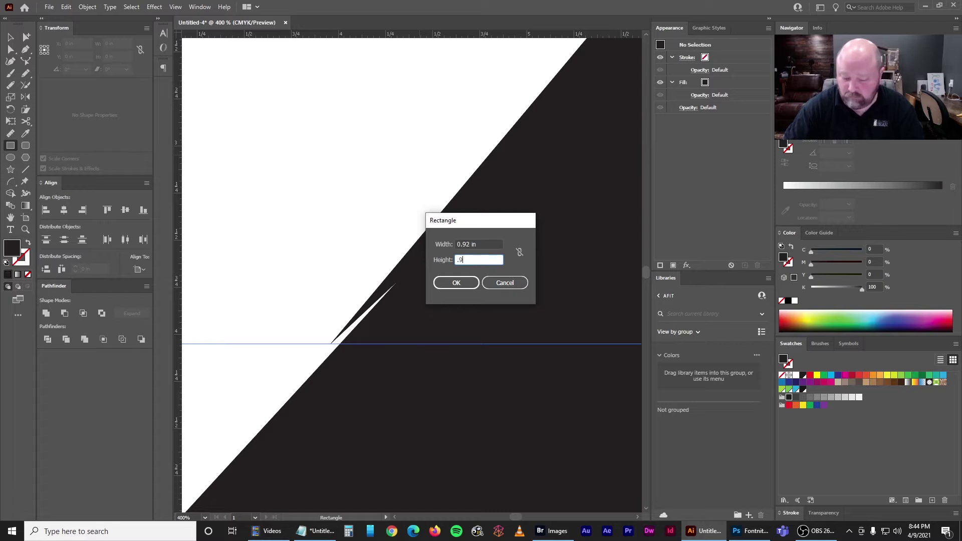
pyautogui.write('2')
pyautogui.press('Return')
pyautogui.press('v')
pyautogui.moveTo(245, 298); pyautogui.dragTo(240, 344)
pyautogui.moveTo(429, 36); pyautogui.dragTo(413, 171)
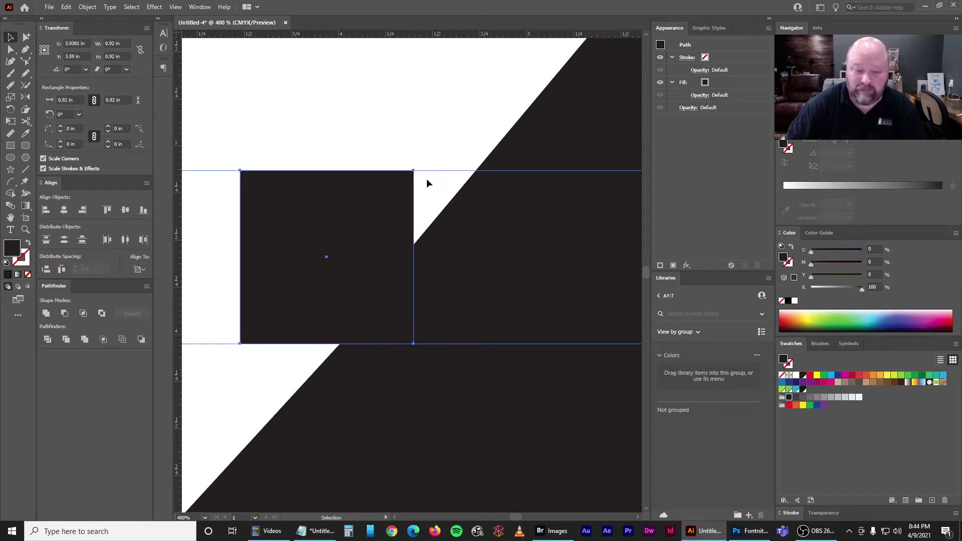
pyautogui.press('Delete')
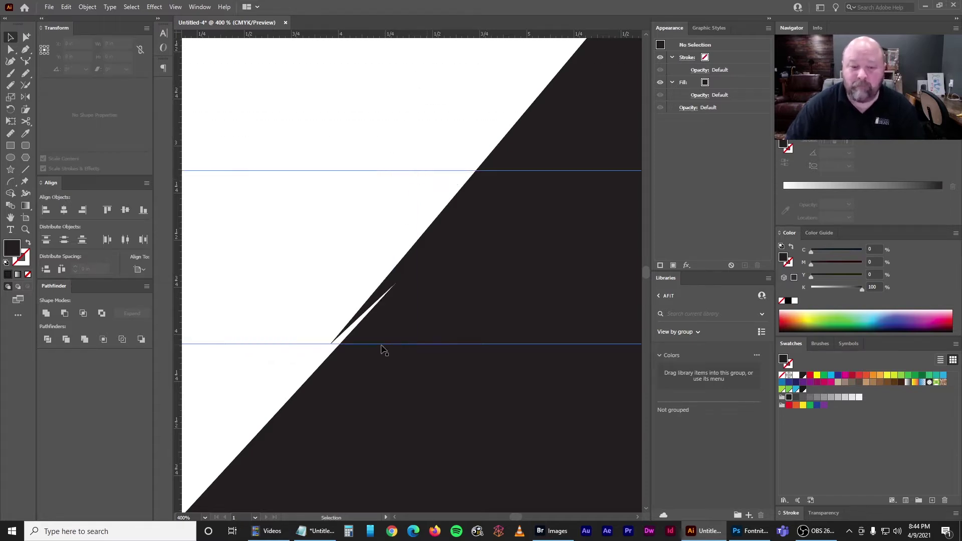
# Examine the notch's anchor points up close in outline display, then return to preview and deselect the shape
pyautogui.click(330, 345)
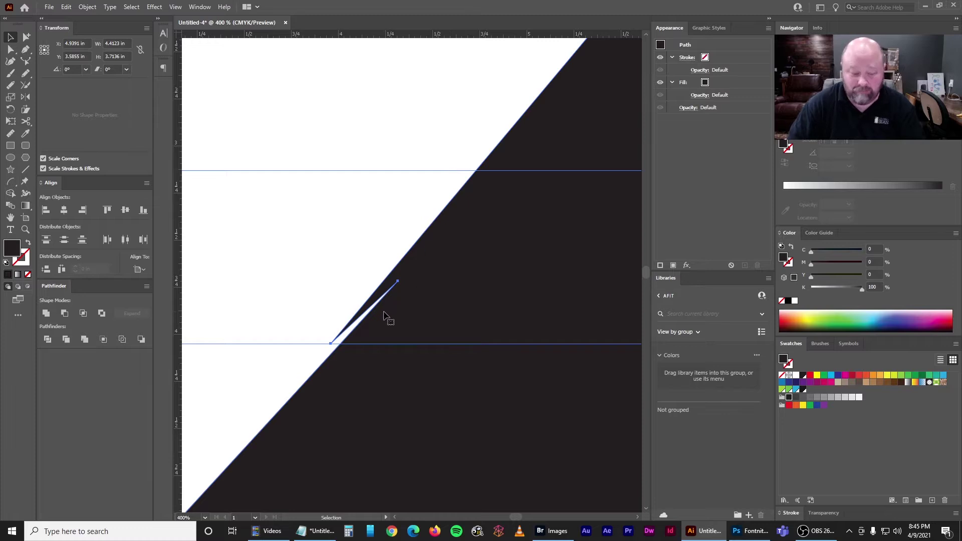
pyautogui.hotkey('ctrl', 'y')
pyautogui.moveTo(468, 297); pyautogui.dragTo(458, 319)
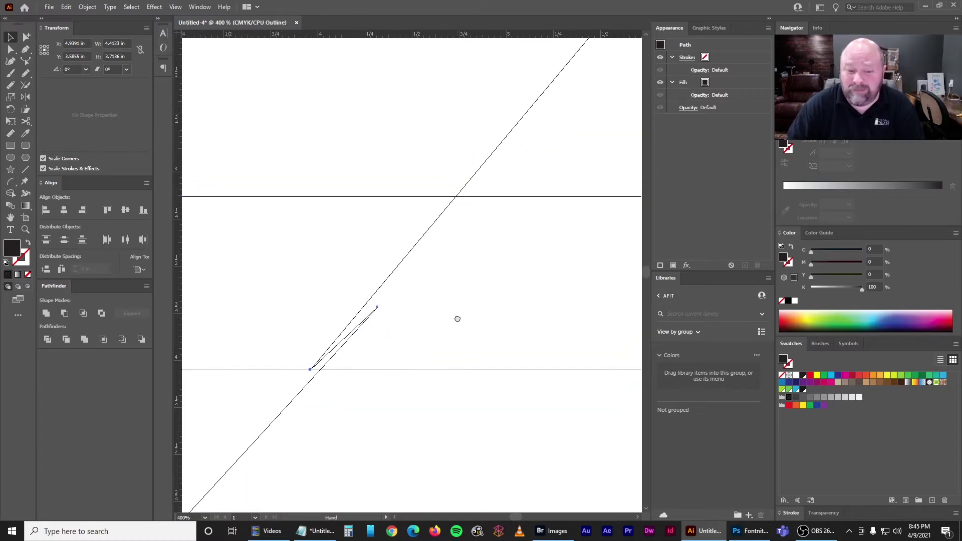
pyautogui.hotkey('ctrl', '+')
pyautogui.hotkey('ctrl', '+')
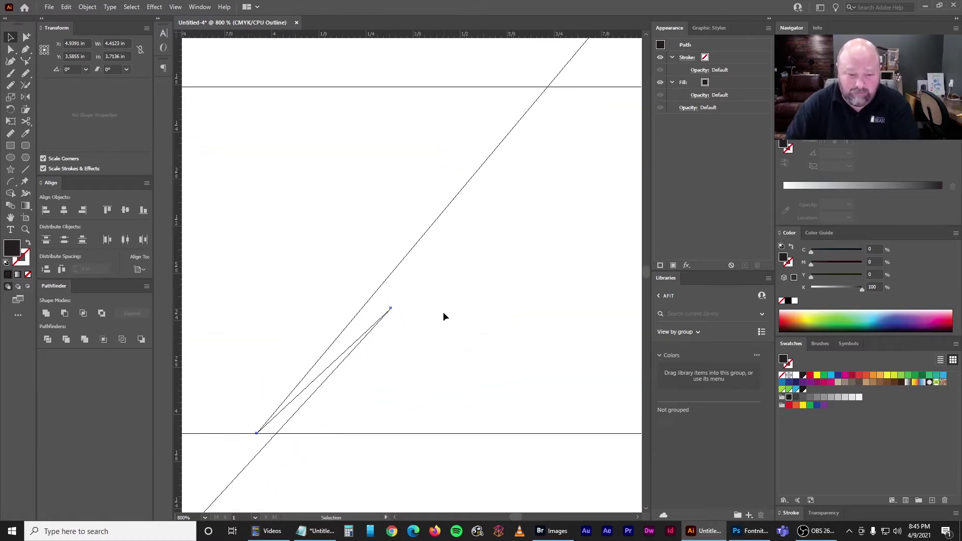
pyautogui.hotkey('ctrl', 'y')
pyautogui.click(302, 282)
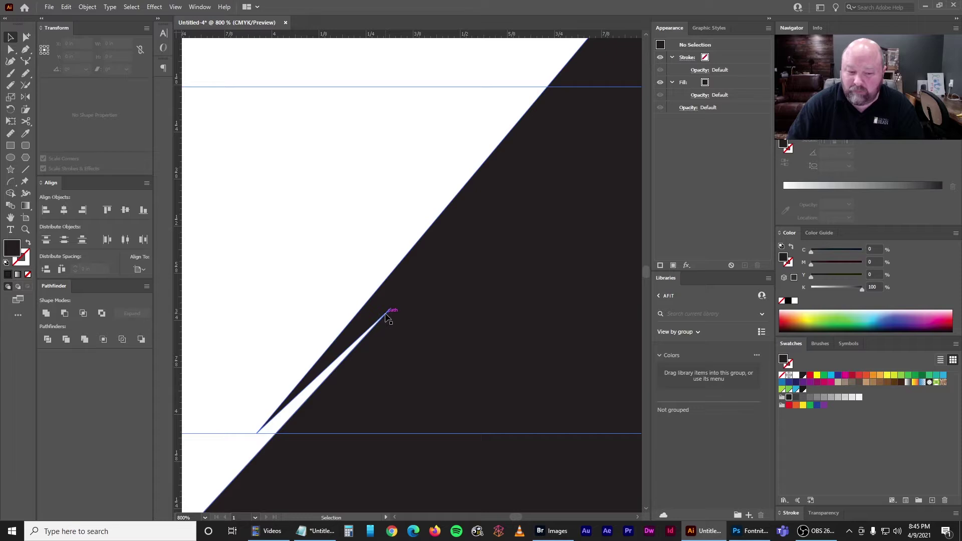
# In outline display, scale the shape proportionally from the notch's lower anchor to about 12.19 in wide, with the notch's upper anchor on the upper guide
pyautogui.hotkey('ctrl', 'y')
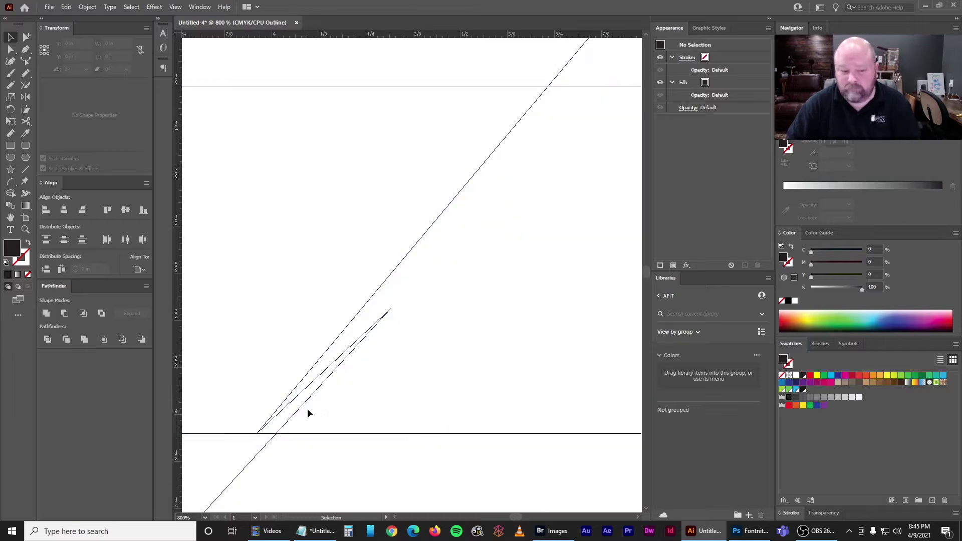
pyautogui.click(289, 406)
pyautogui.moveTo(292, 404); pyautogui.dragTo(306, 389)
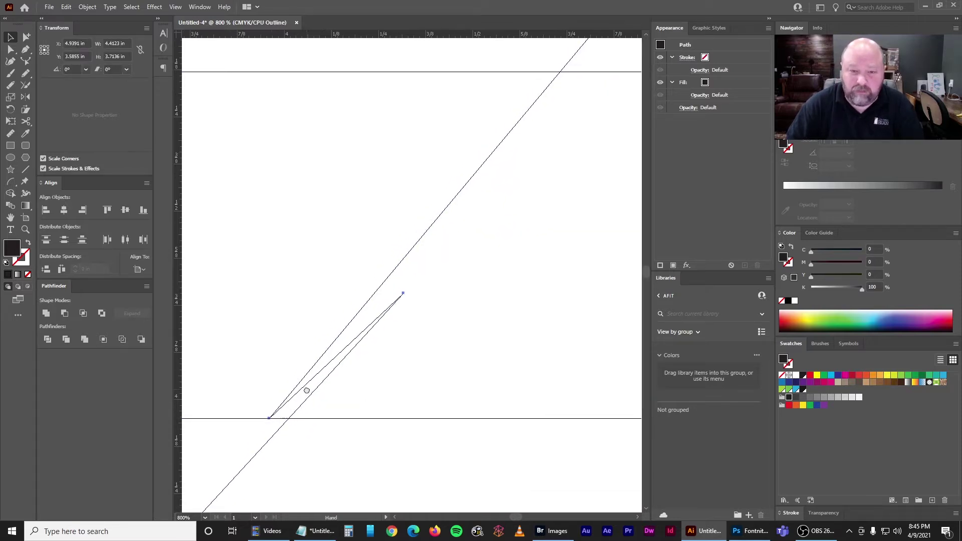
pyautogui.click(10, 98)
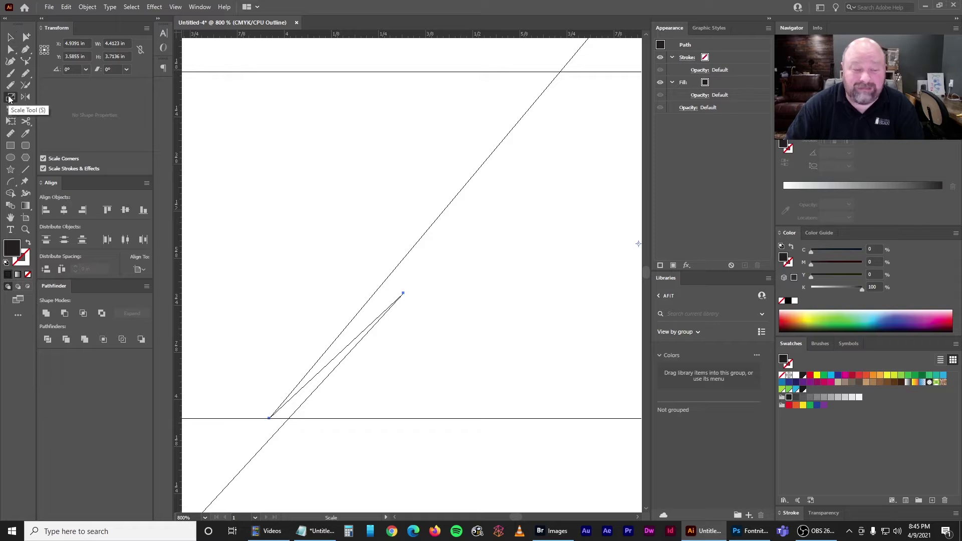
pyautogui.click(268, 418)
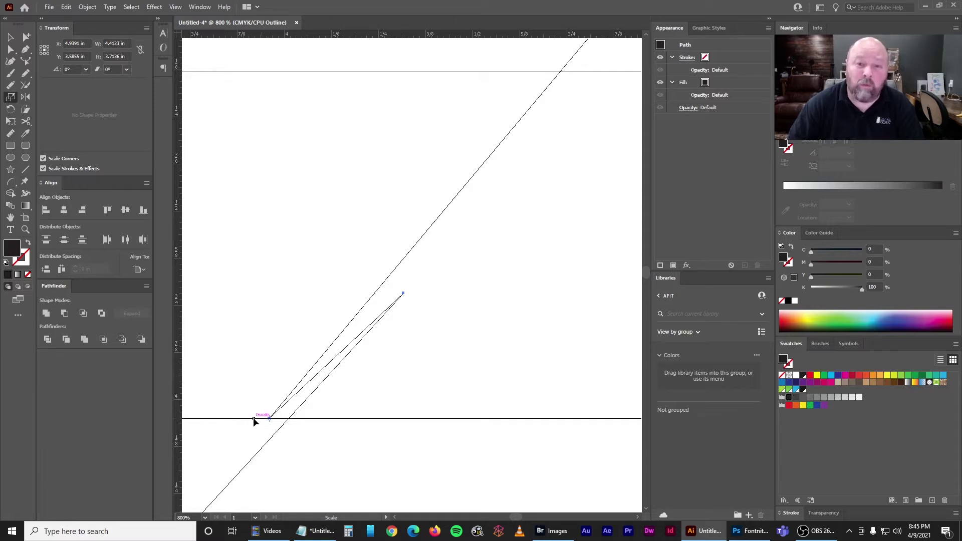
pyautogui.moveTo(383, 363); pyautogui.dragTo(340, 385)
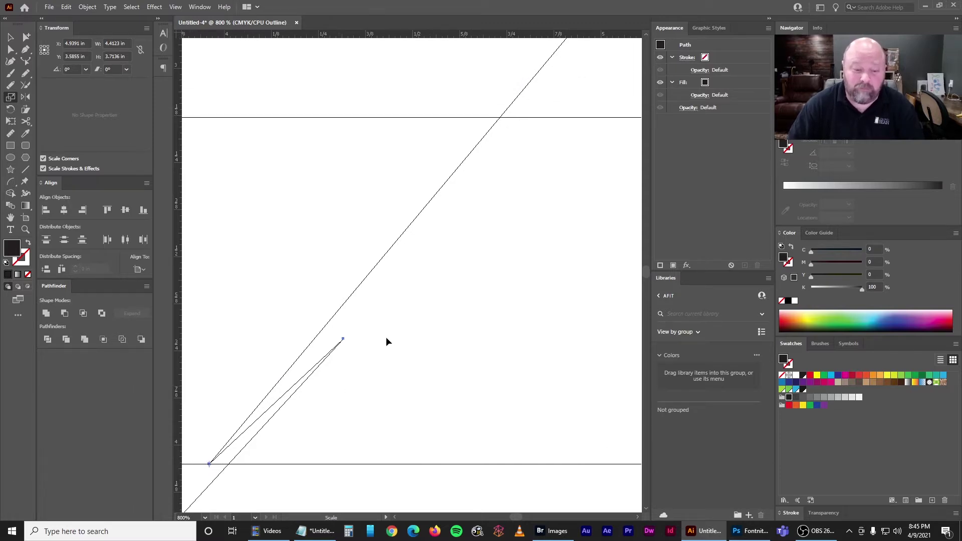
pyautogui.moveTo(408, 313); pyautogui.dragTo(605, 148)
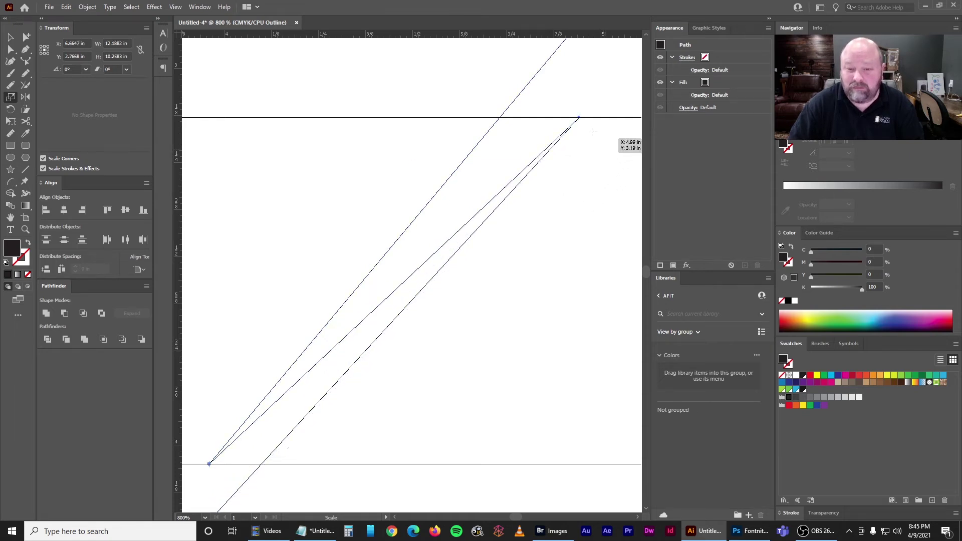
# Return to preview display with the whole artboard in view and deselect the scaled black shape
pyautogui.hotkey('ctrl', '-')
pyautogui.hotkey('ctrl', '-')
pyautogui.hotkey('ctrl', '-')
pyautogui.hotkey('ctrl', '-')
pyautogui.hotkey('ctrl', '-')
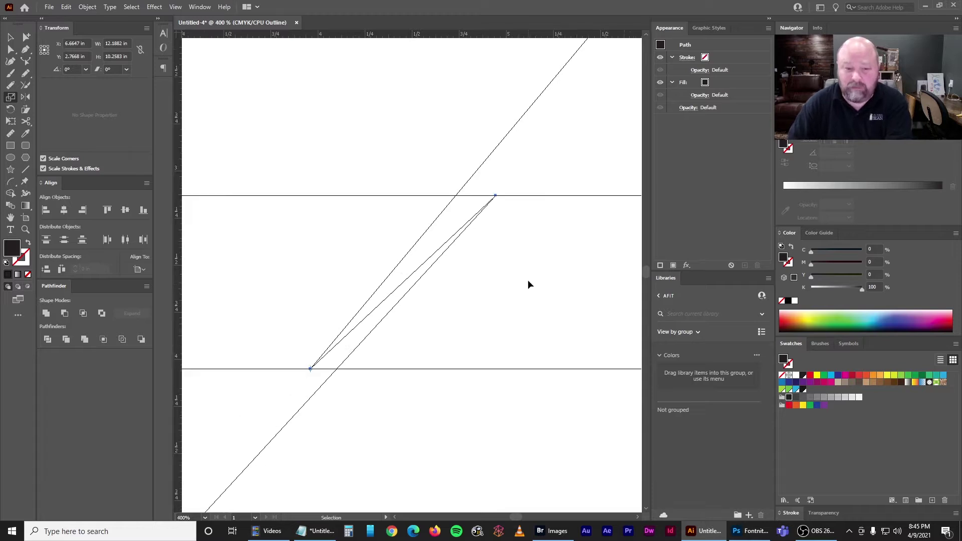
pyautogui.hotkey('ctrl', 'y')
pyautogui.hotkey('ctrl', '-')
pyautogui.hotkey('ctrl', '-')
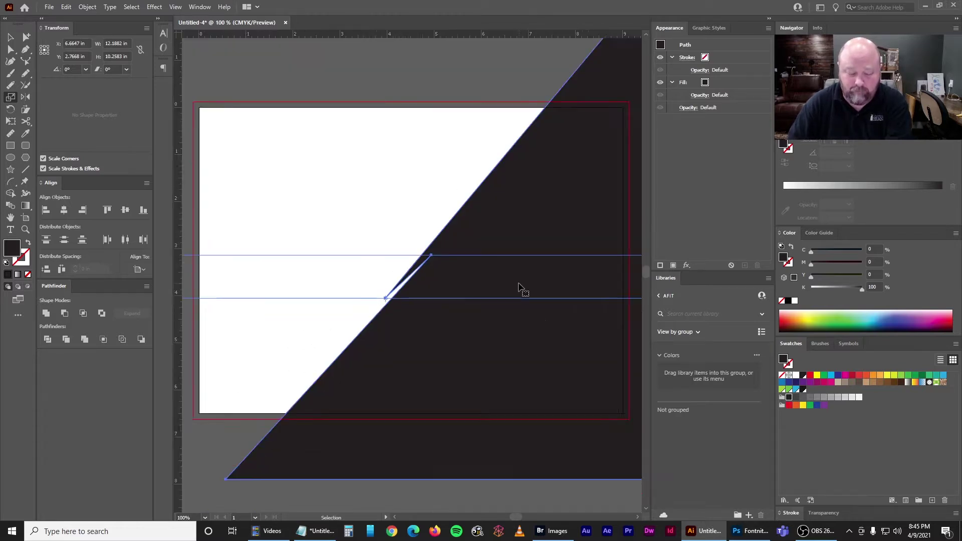
pyautogui.press('a')
pyautogui.click(239, 154)
pyautogui.press('v')
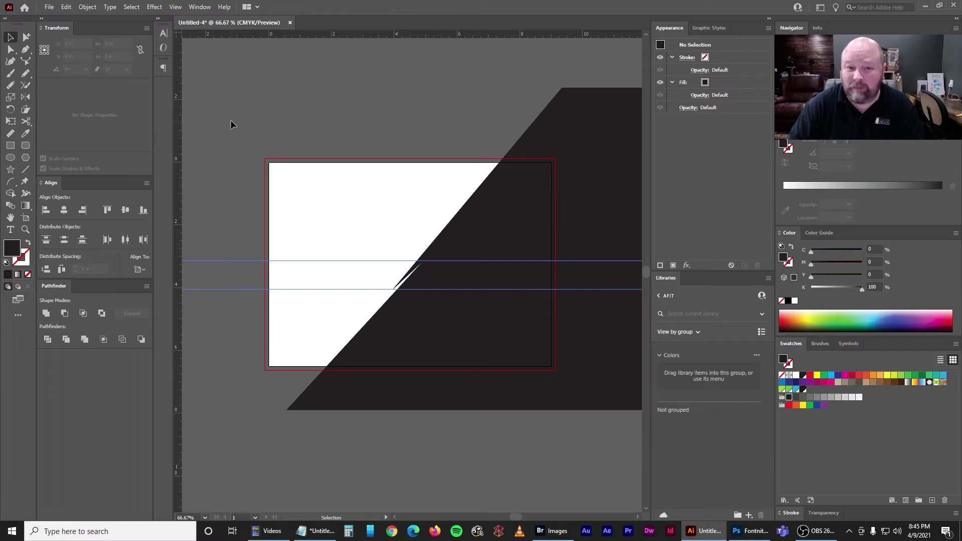
# Unlock the guides and delete both horizontal guides crossing the artboard
pyautogui.click(175, 6)
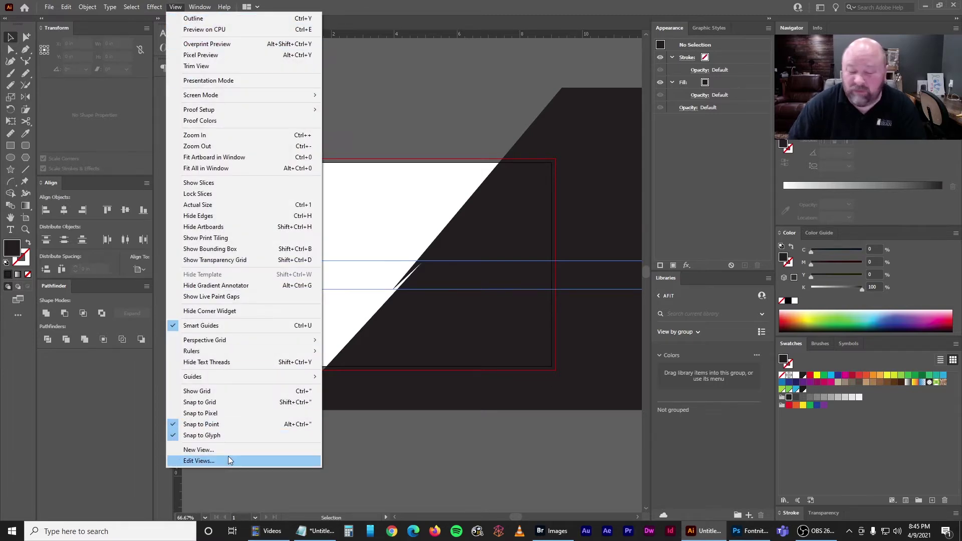
pyautogui.moveTo(202, 378)
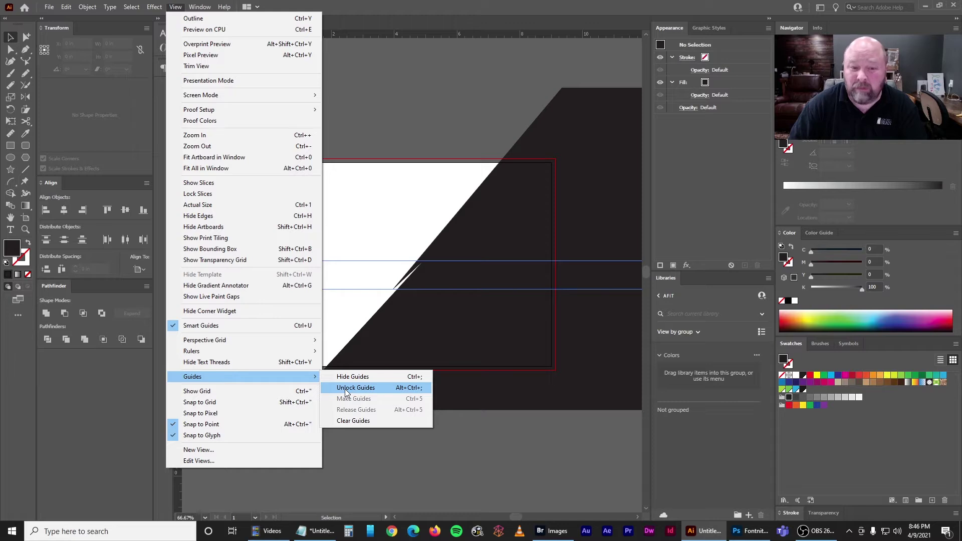
pyautogui.click(359, 11)
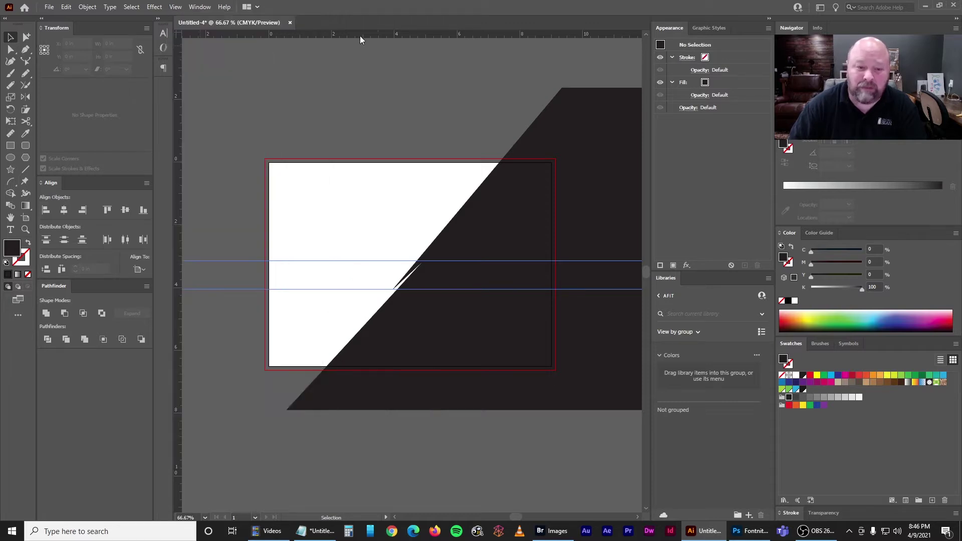
pyautogui.moveTo(237, 239); pyautogui.dragTo(274, 219)
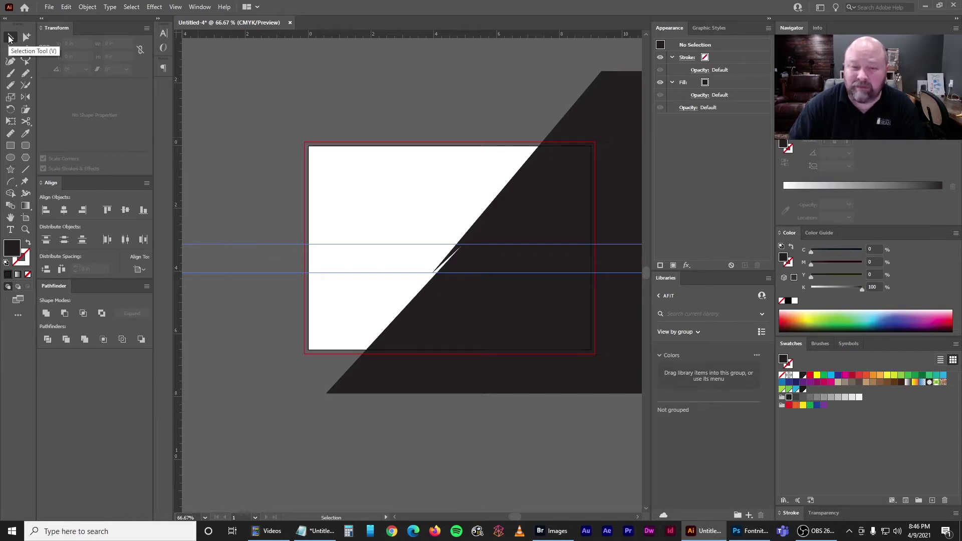
pyautogui.click(351, 245)
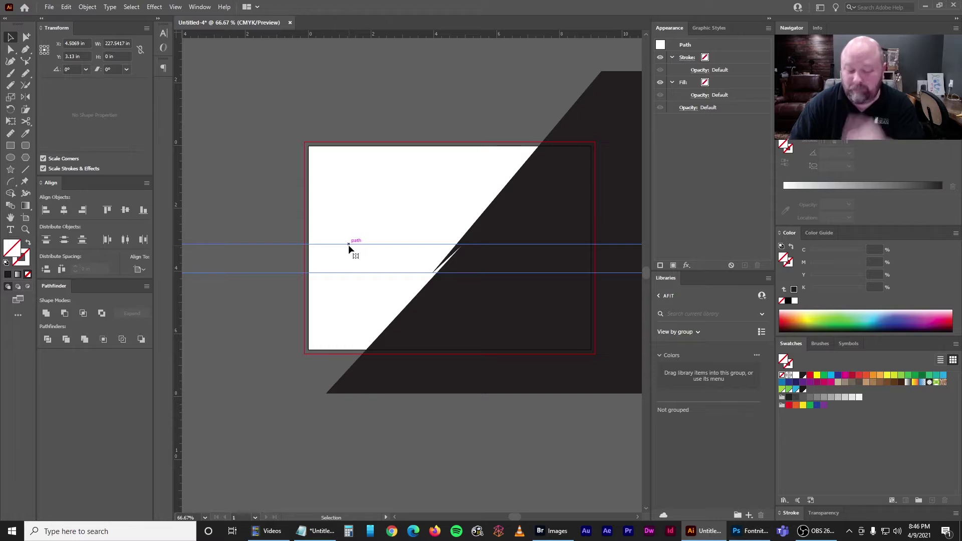
pyautogui.press('Delete')
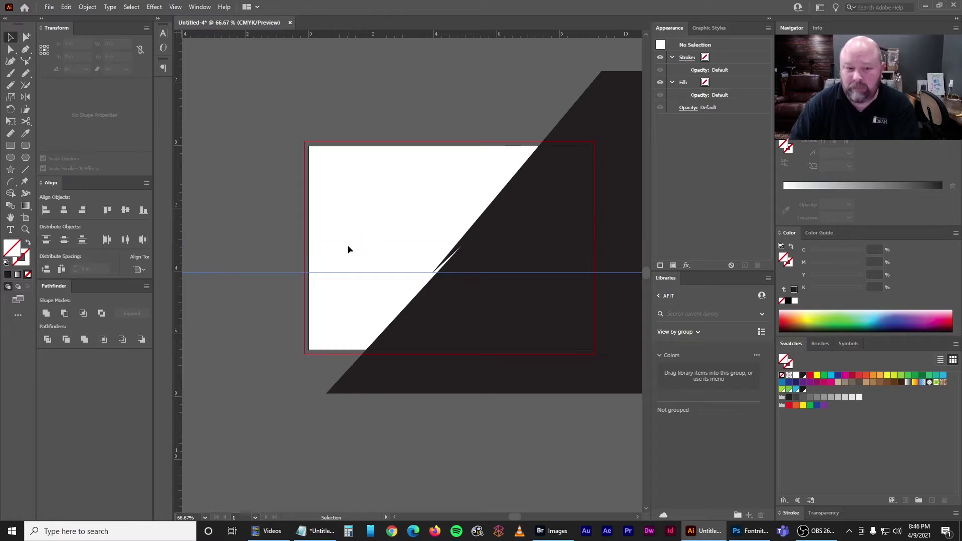
pyautogui.click(326, 273)
pyautogui.press('Delete')
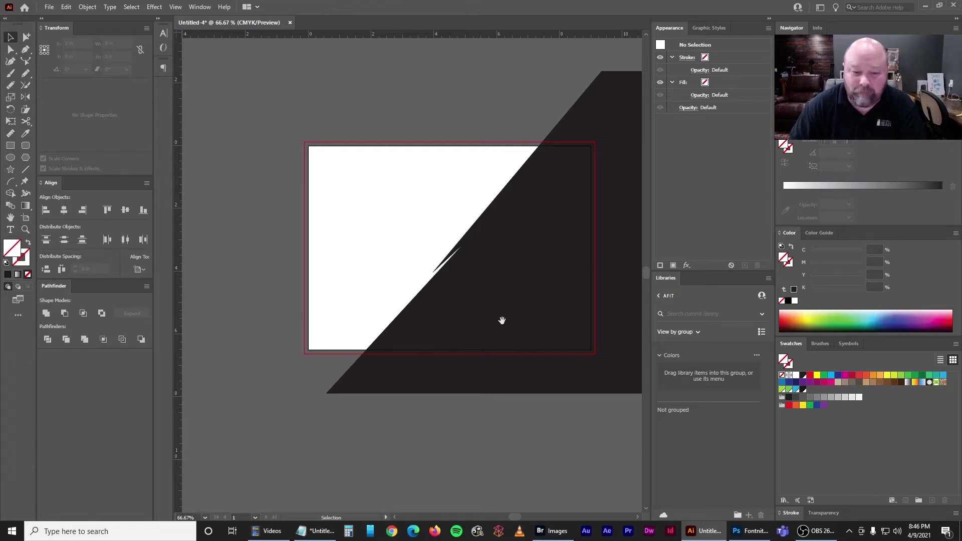
# Fill the black background shape with a linear gradient from green C=62 M=0 Y=100 K=0 to lime C=41 M=0 Y=100 K=0
pyautogui.moveTo(503, 331); pyautogui.dragTo(430, 317)
pyautogui.click(422, 292)
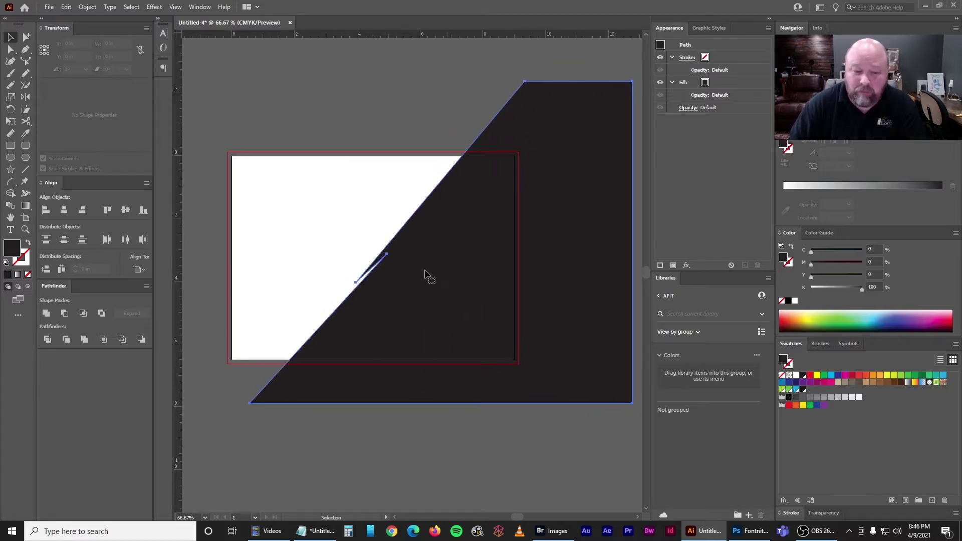
pyautogui.click(736, 532)
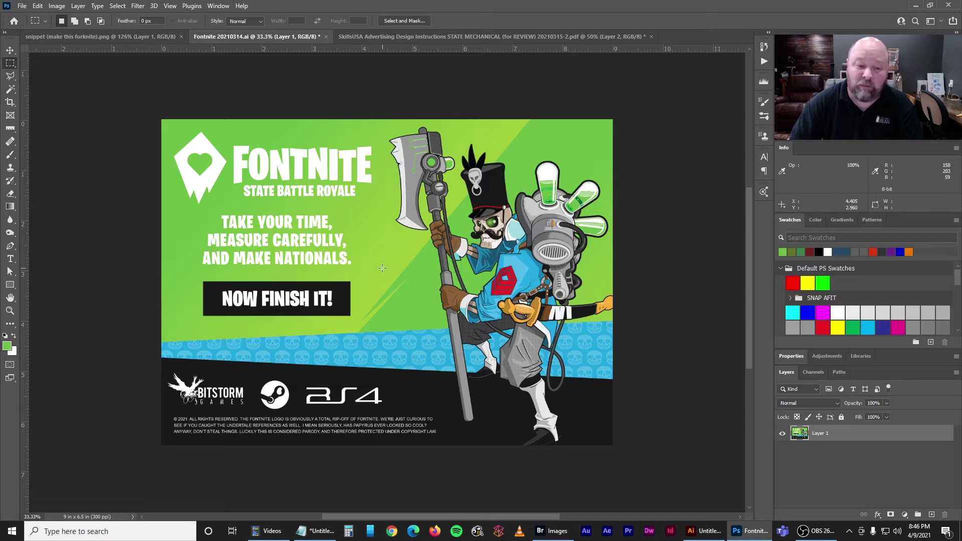
pyautogui.click(719, 537)
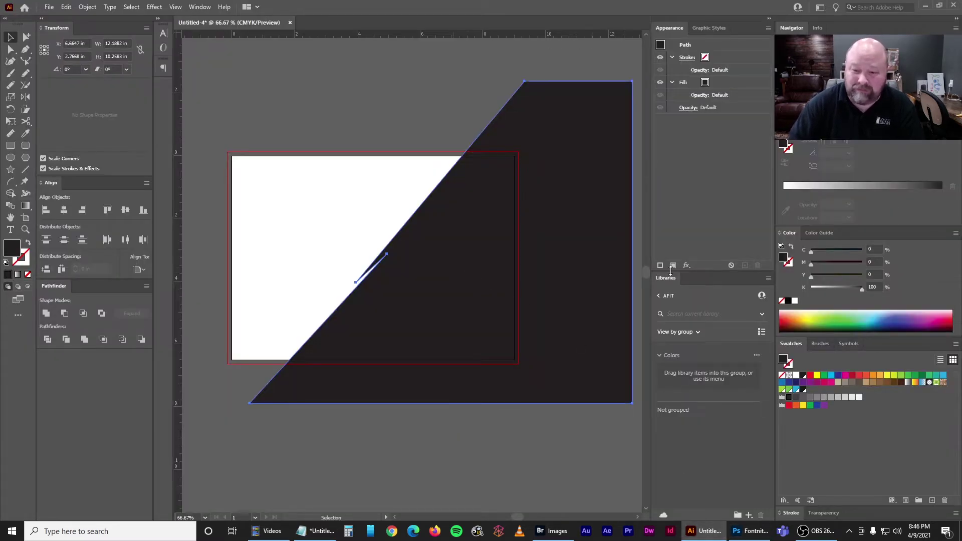
pyautogui.click(783, 144)
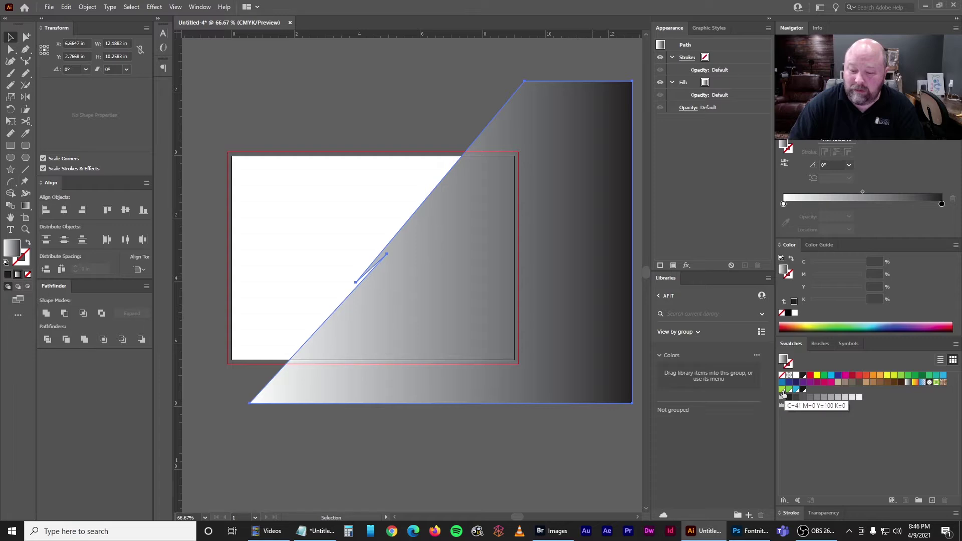
pyautogui.moveTo(784, 396); pyautogui.dragTo(785, 207)
pyautogui.click(784, 205)
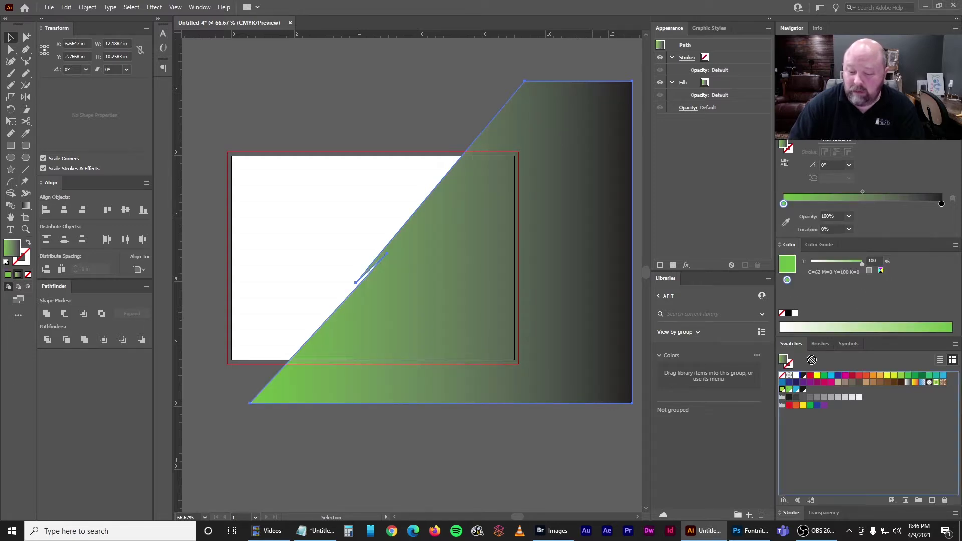
pyautogui.moveTo(918, 210); pyautogui.dragTo(941, 204)
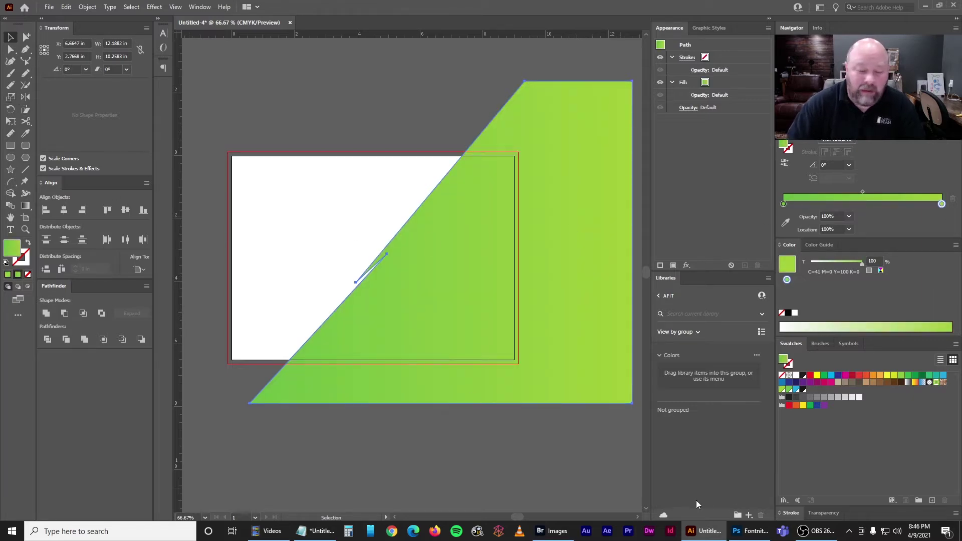
# Check the Photoshop reference, then redirect the slanted shape's gradient in Illustrator diagonally down from its slanted edge, at about -39°
pyautogui.click(746, 533)
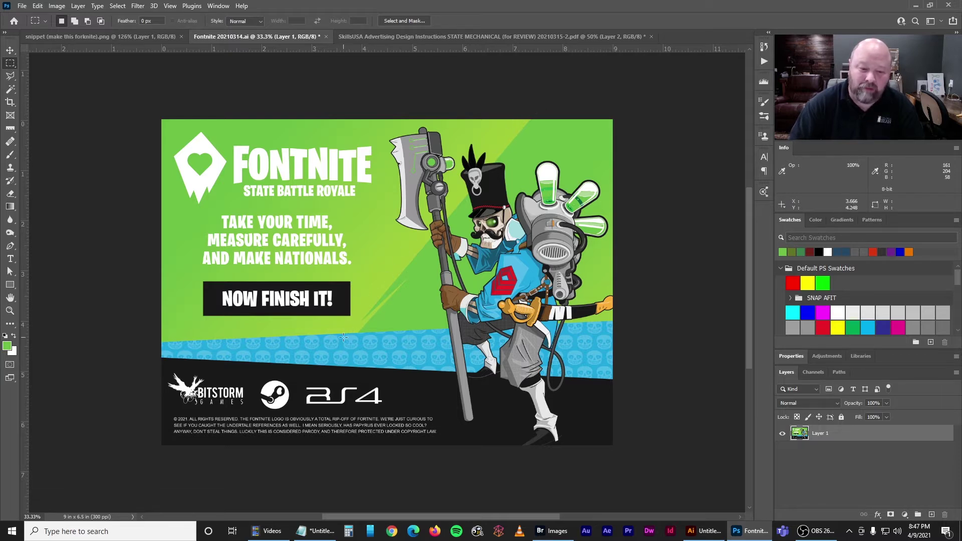
pyautogui.moveTo(708, 534)
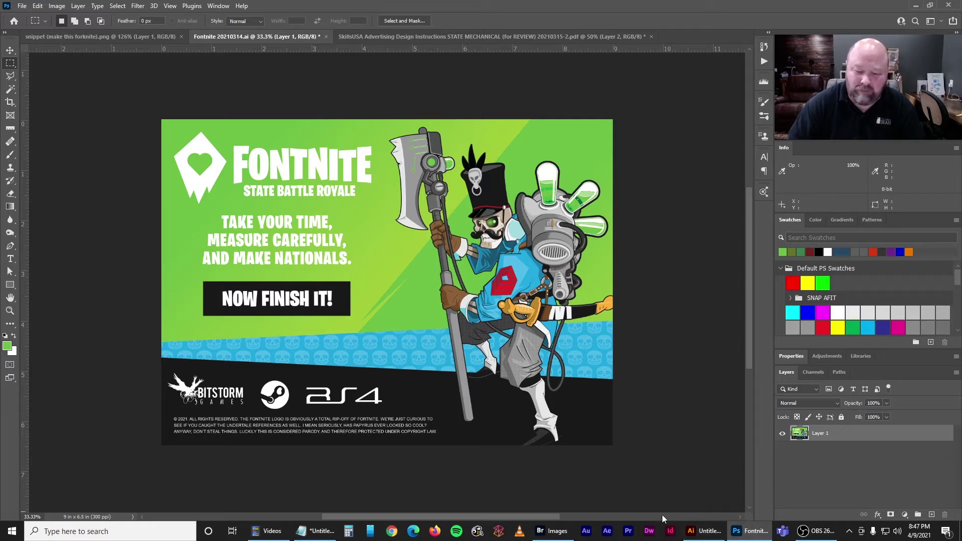
pyautogui.click(700, 534)
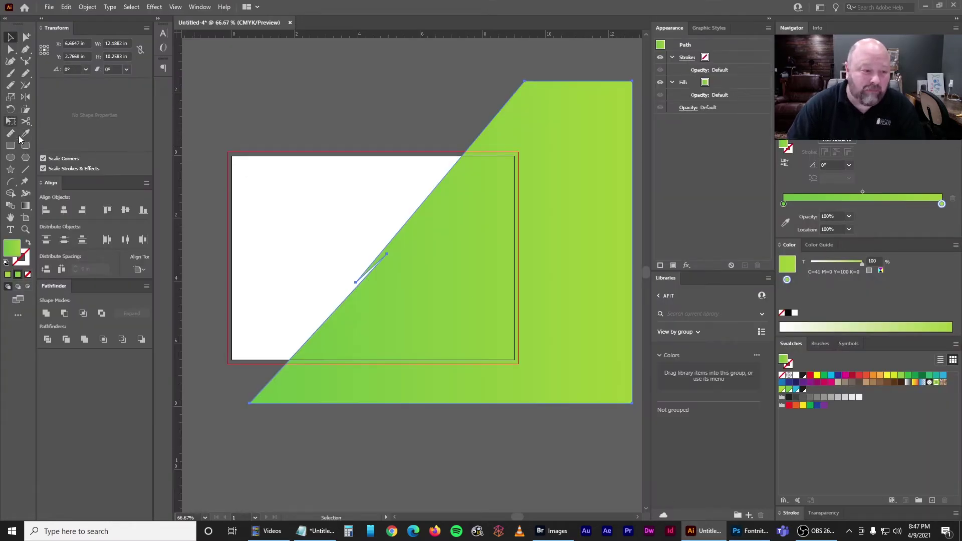
pyautogui.click(26, 208)
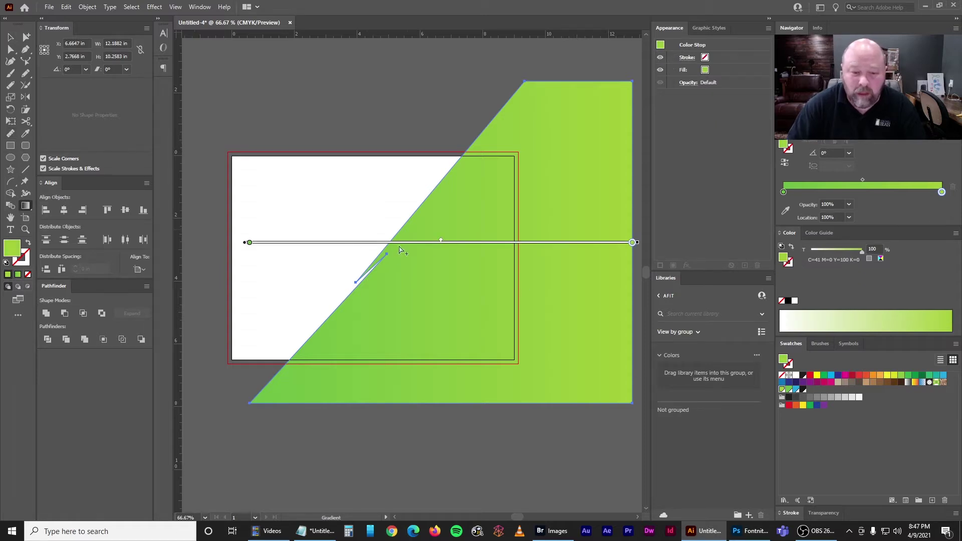
pyautogui.moveTo(405, 227)
pyautogui.mouseDown()
pyautogui.moveTo(479, 272)
pyautogui.moveTo(522, 330)
pyautogui.moveTo(490, 122)
pyautogui.moveTo(536, 223)
pyautogui.moveTo(521, 324)
pyautogui.moveTo(559, 349)
pyautogui.mouseUp()
pyautogui.press('v')
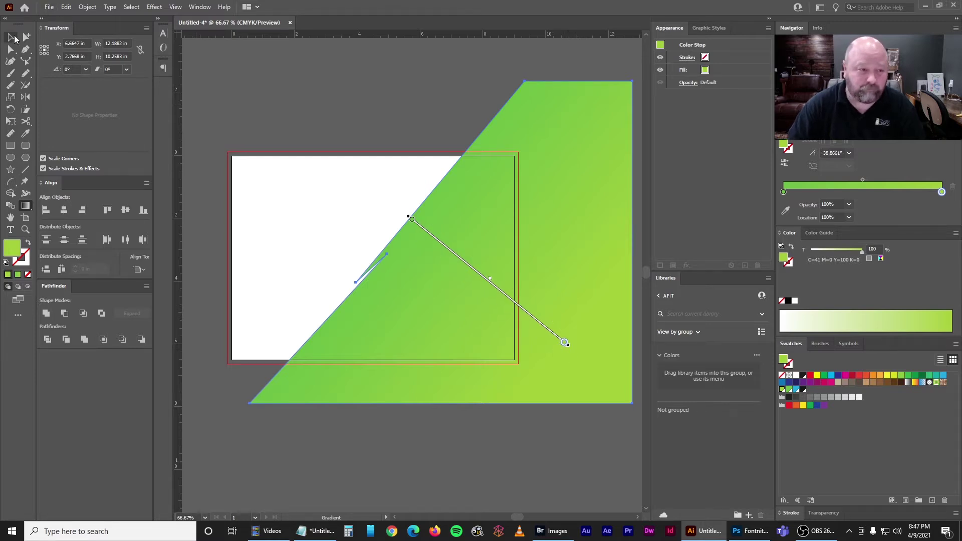
# Draw a 9.25 by 6.75 in rectangle with the green gradient over the full bleed area and send it to the back
pyautogui.click(258, 103)
pyautogui.click(10, 146)
pyautogui.moveTo(227, 152); pyautogui.dragTo(517, 363)
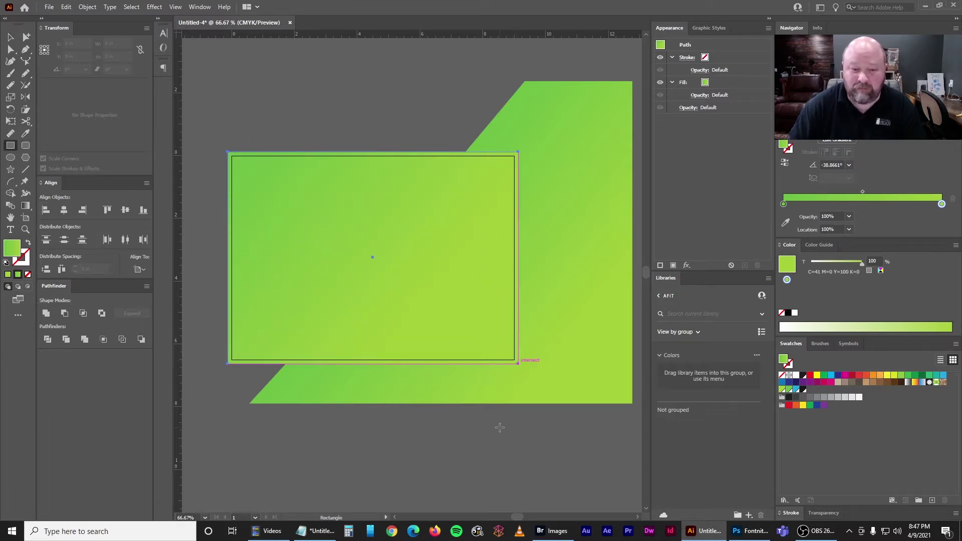
pyautogui.press('ctrl')
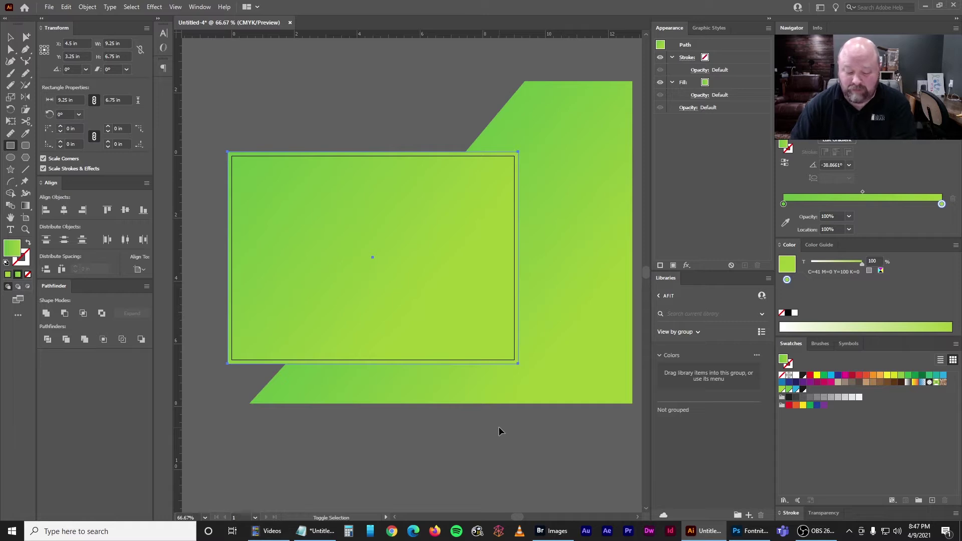
pyautogui.hotkey('ctrl', 'shift', '[')
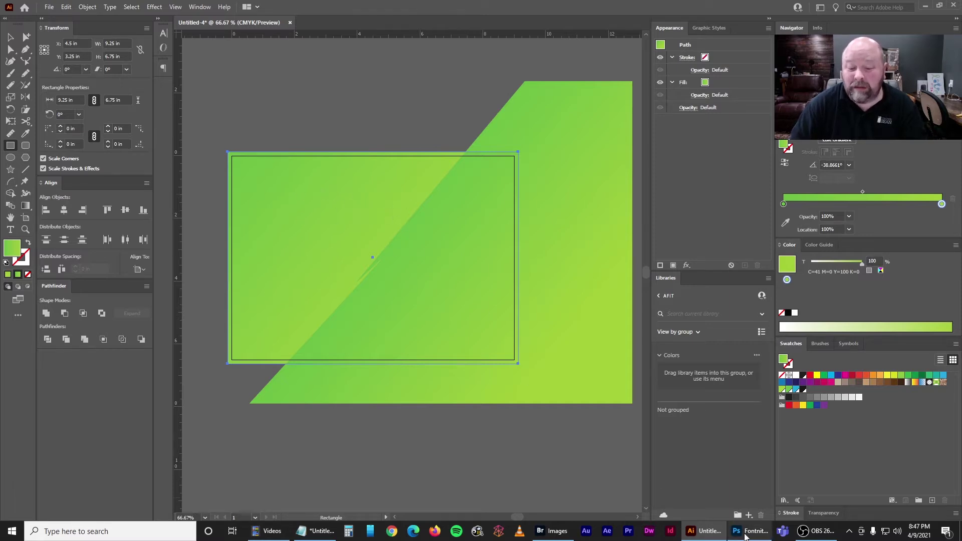
# Compare with the Photoshop reference, then redirect the bleed rectangle's gradient in Illustrator diagonally at about -43° and deselect it
pyautogui.hotkey('alt', 'Tab')
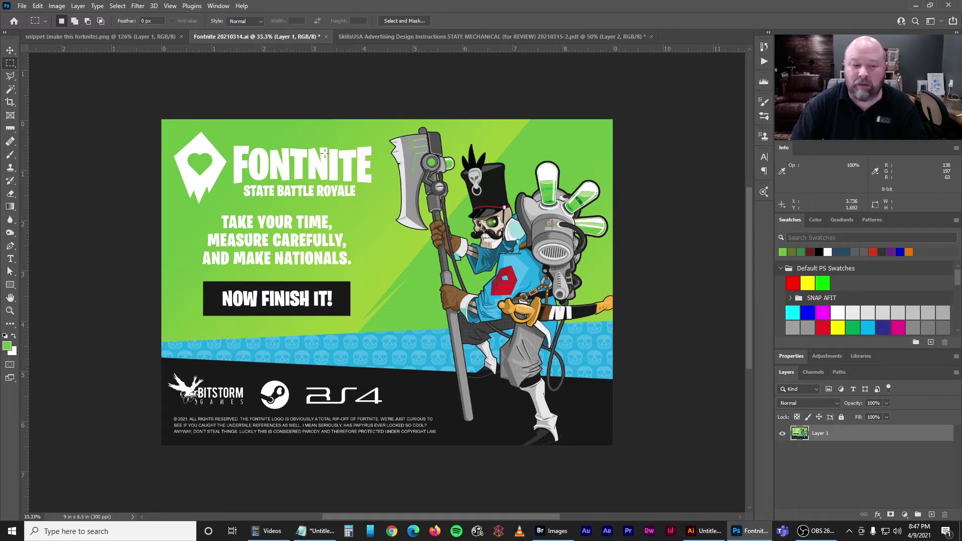
pyautogui.hotkey('alt', 'Tab')
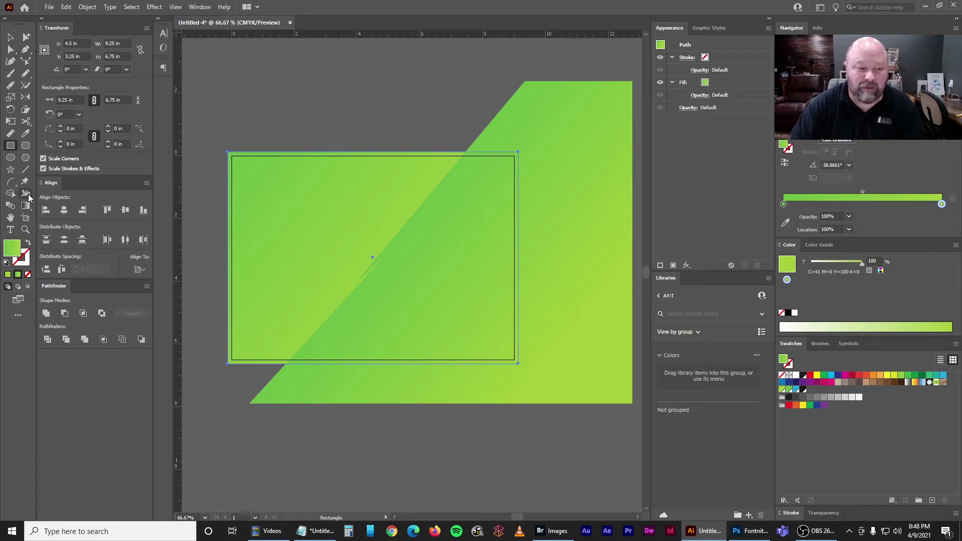
pyautogui.press('g')
pyautogui.moveTo(266, 190); pyautogui.dragTo(362, 279)
pyautogui.click(11, 37)
pyautogui.click(279, 94)
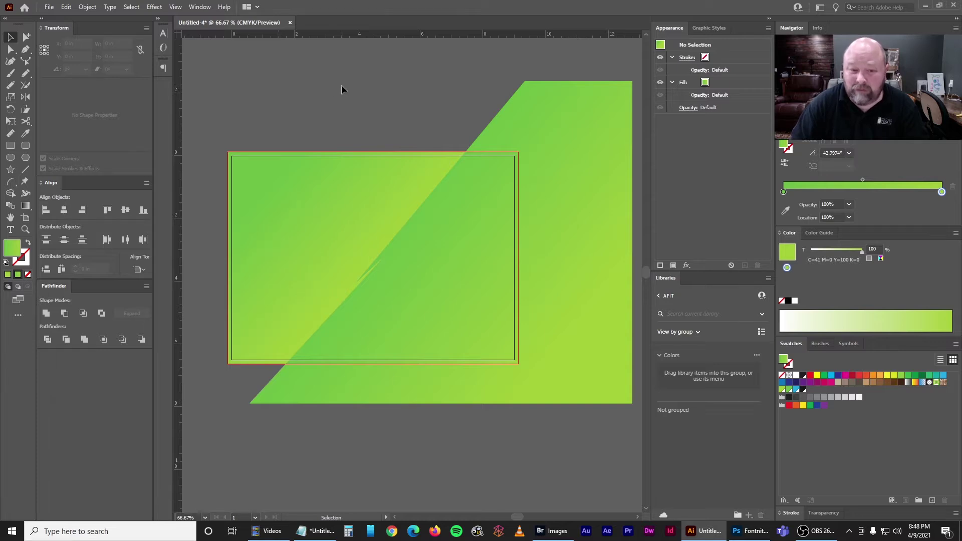
pyautogui.moveTo(348, 114); pyautogui.dragTo(520, 355)
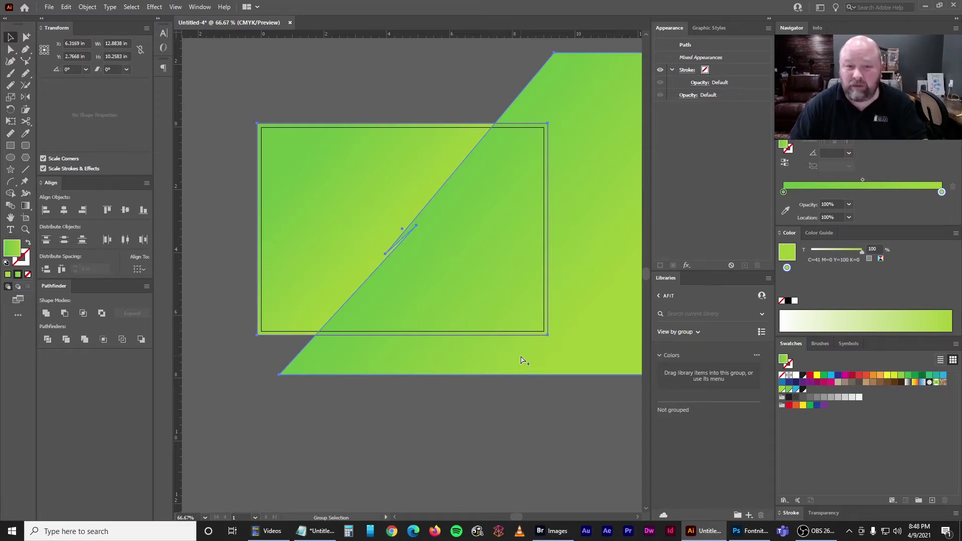
pyautogui.click(524, 361)
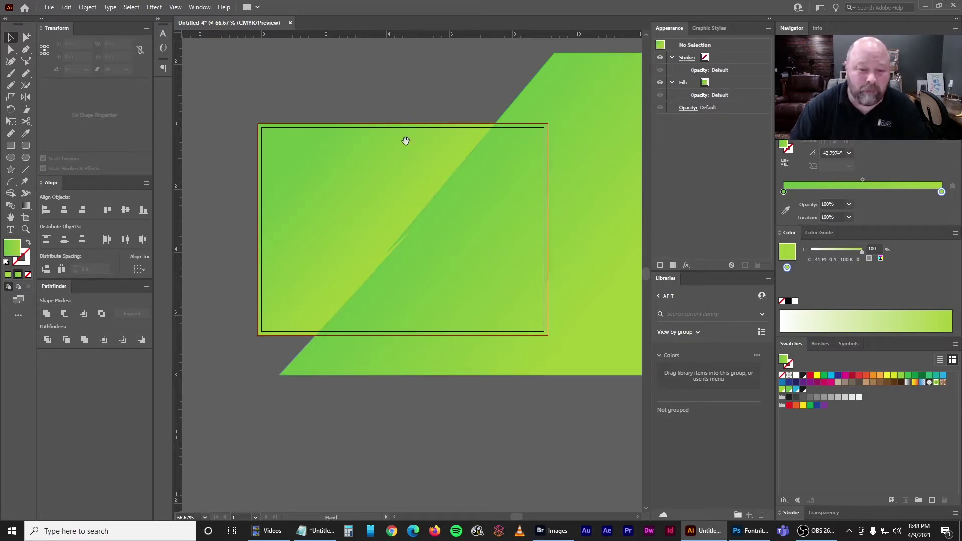
pyautogui.moveTo(406, 140); pyautogui.dragTo(407, 164)
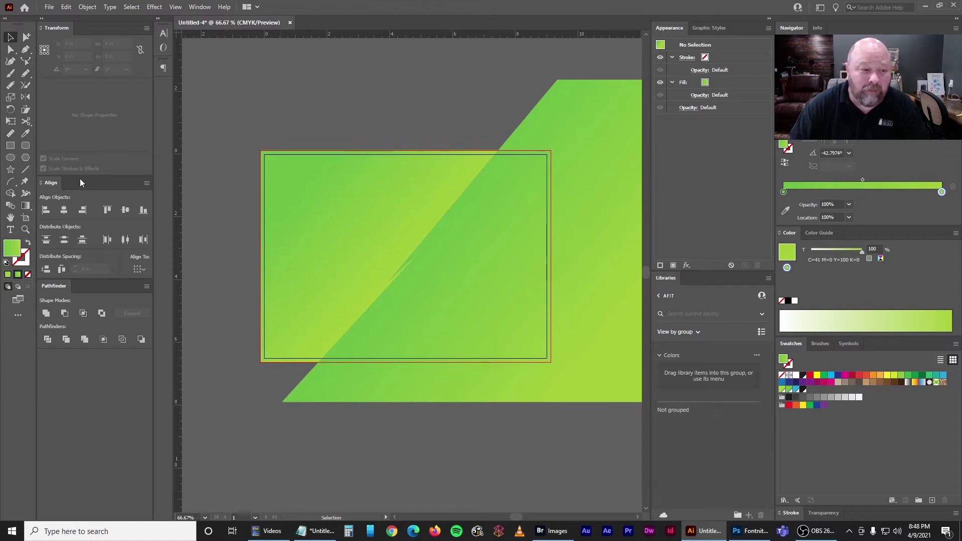
pyautogui.click(25, 73)
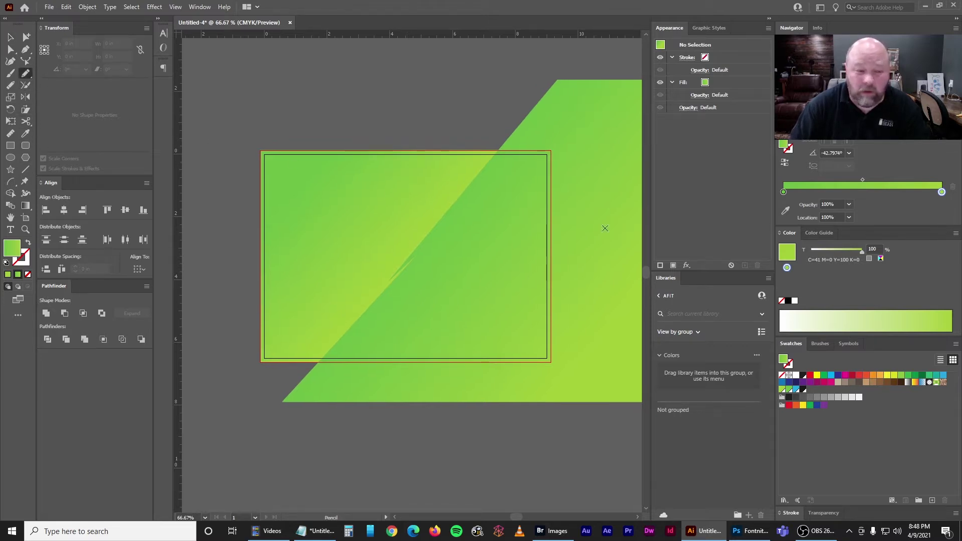
pyautogui.click(845, 376)
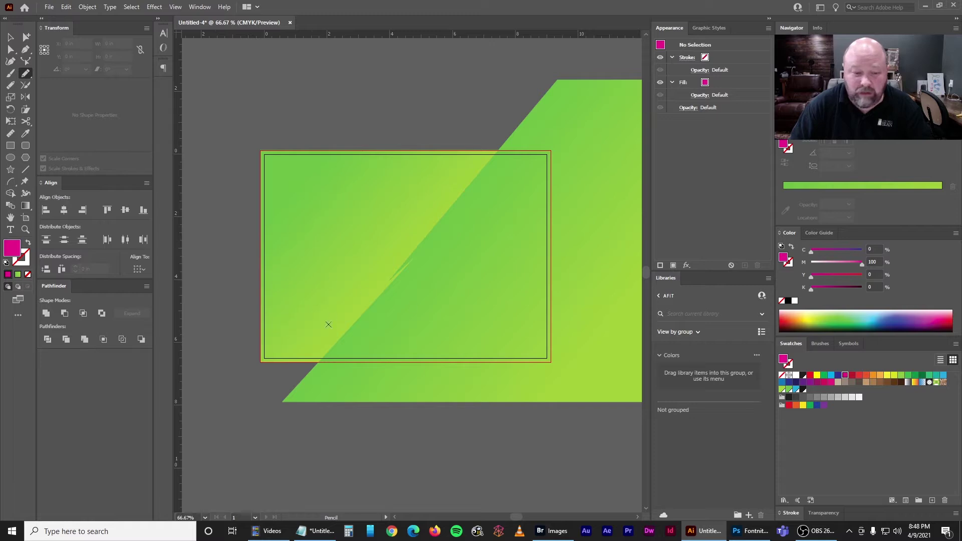
pyautogui.hotkey('shift', 'x')
pyautogui.moveTo(249, 308); pyautogui.dragTo(603, 347)
pyautogui.moveTo(587, 264); pyautogui.dragTo(260, 307)
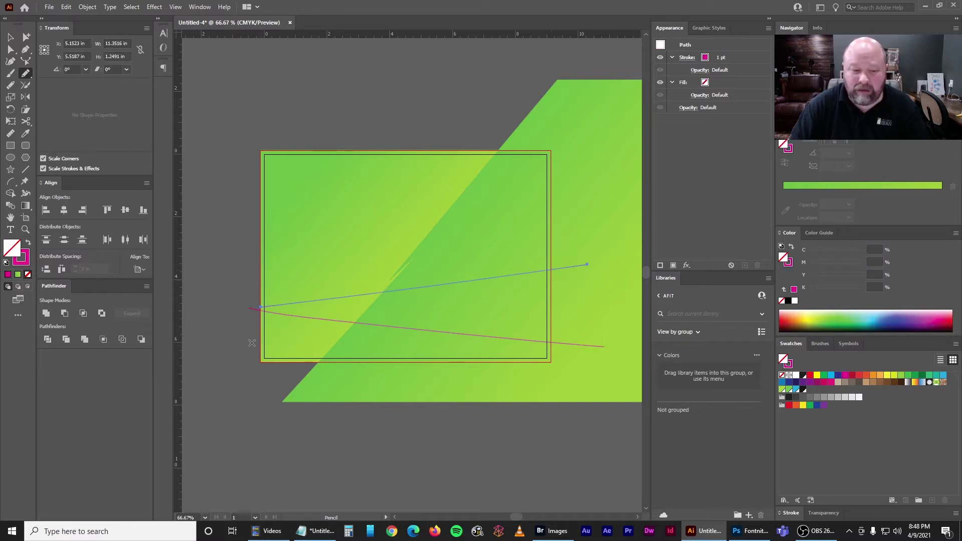
pyautogui.hotkey('ctrl', 'z')
pyautogui.hotkey('ctrl', 'z')
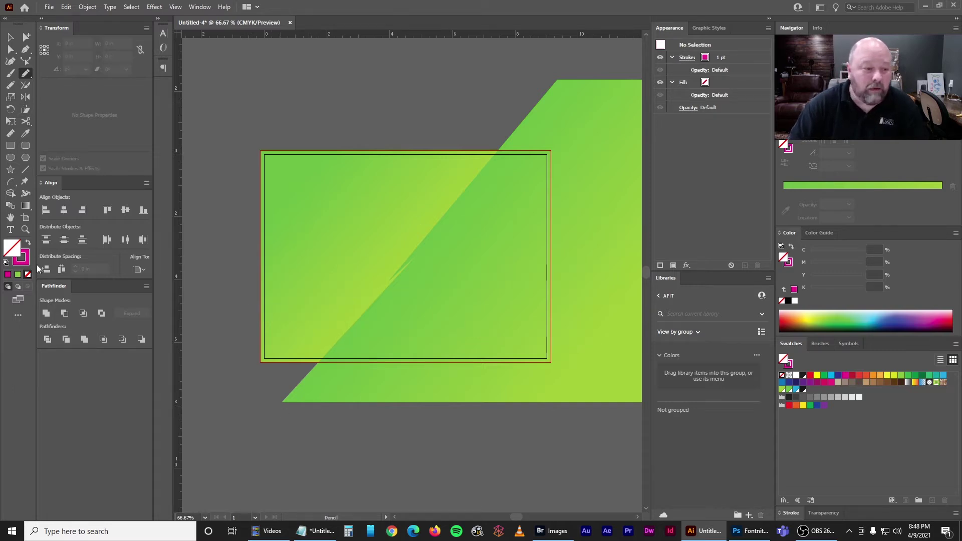
pyautogui.hotkey('shift', 'x')
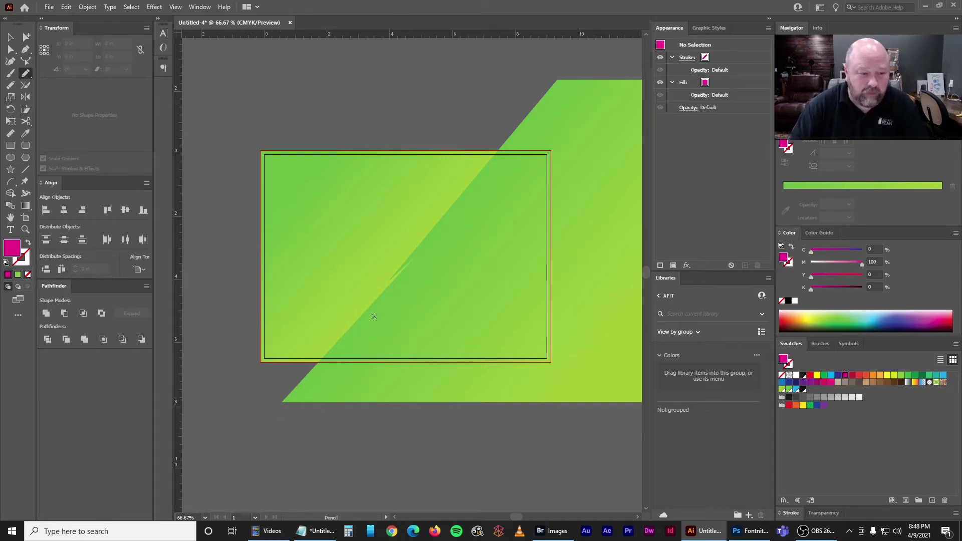
# Draw a blue (C=71 M=15 Y=1 K=0) rectangle about 9 by 3.13 in across the lower part of the artboard
pyautogui.click(796, 390)
pyautogui.click(10, 146)
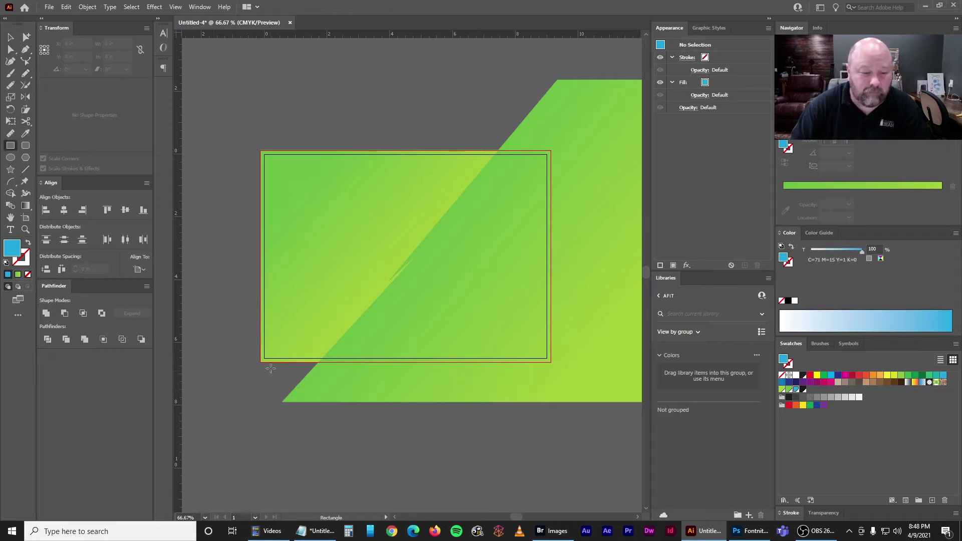
pyautogui.moveTo(264, 358); pyautogui.dragTo(547, 260)
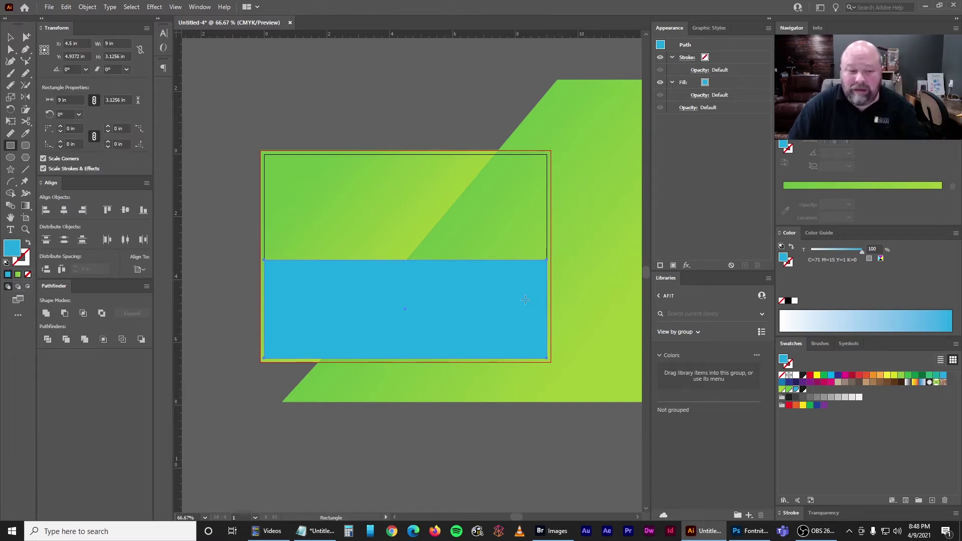
pyautogui.hotkey('ctrl', '+')
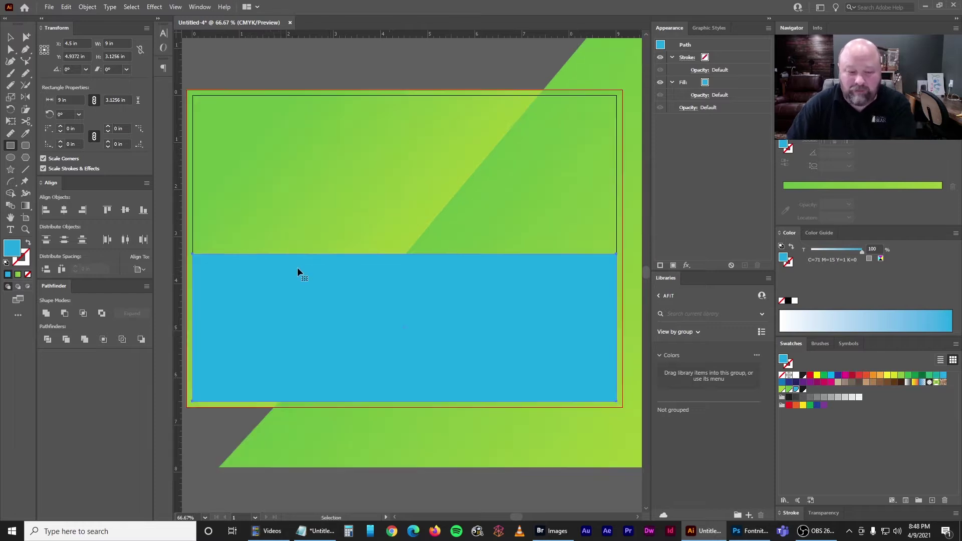
# Deselect the blue rectangle, switch to Photoshop, and mark the blue band's four corners with magenta brush dots on a new layer
pyautogui.click(10, 50)
pyautogui.click(195, 151)
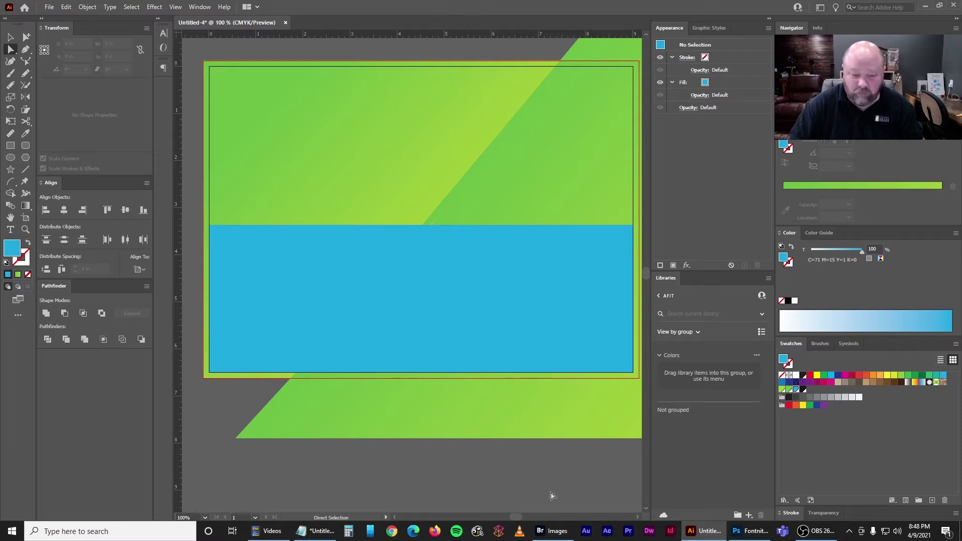
pyautogui.click(750, 531)
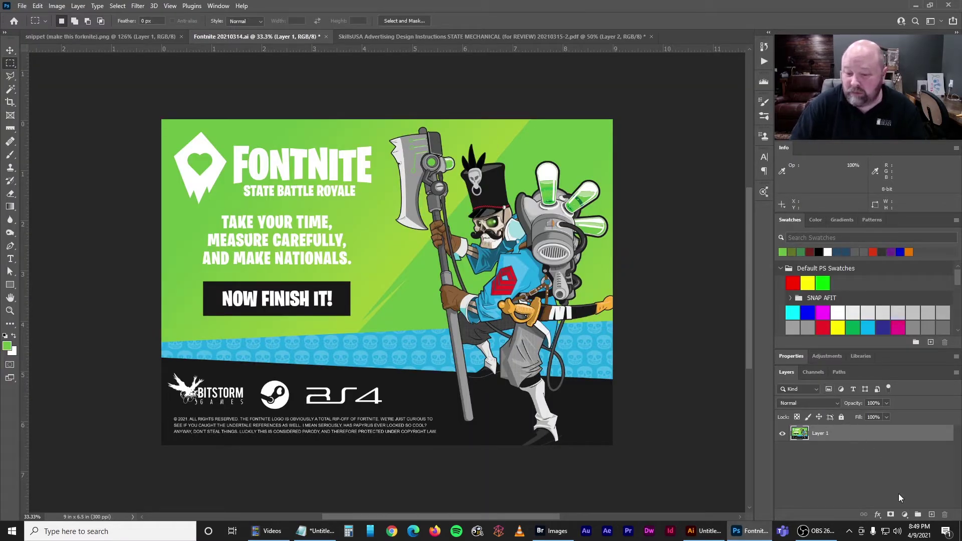
pyautogui.click(932, 515)
pyautogui.keyDown('ctrl'); pyautogui.click(823, 313); pyautogui.keyUp('ctrl')
pyautogui.press('x')
pyautogui.press('b')
pyautogui.press('[')
pyautogui.press('[')
pyautogui.press('[')
pyautogui.press('[')
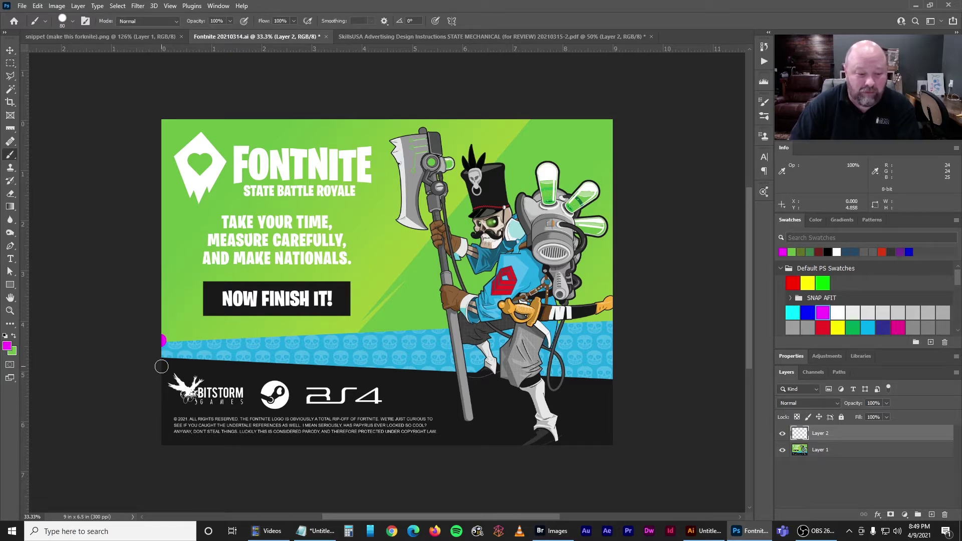
pyautogui.click(608, 321)
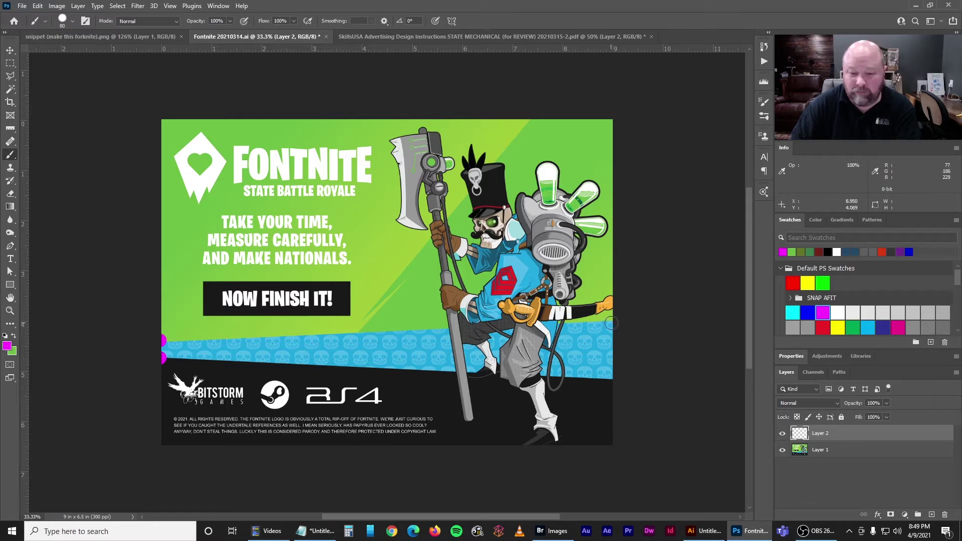
pyautogui.click(610, 381)
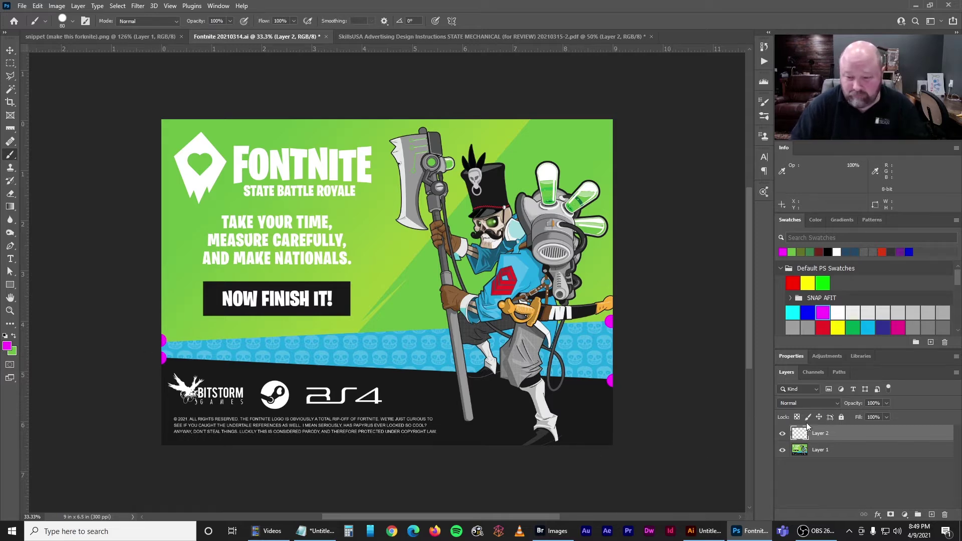
# Back in Illustrator, snap the blue rectangle's upper-left corner to the artboard's lower-left corner, raise it 2.0625 in, and deselect
pyautogui.click(703, 531)
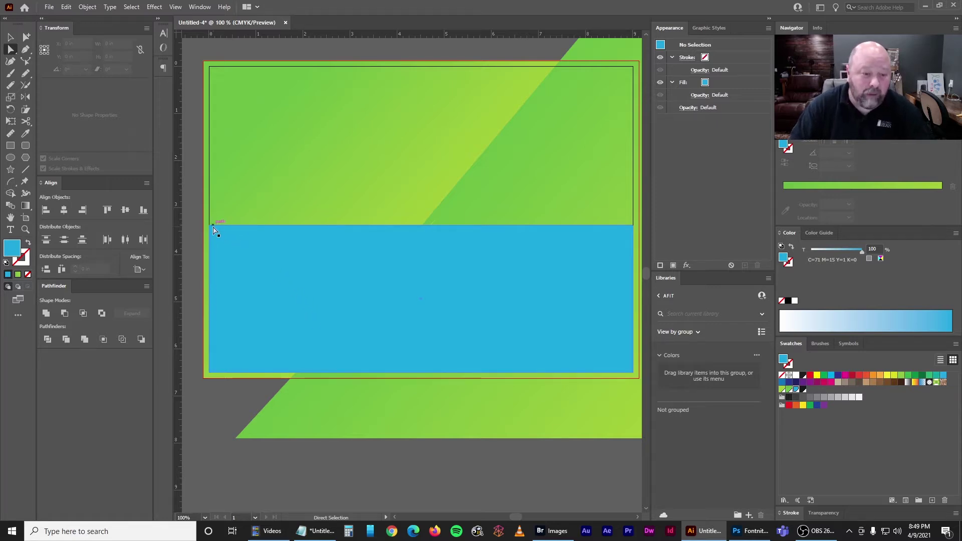
pyautogui.moveTo(210, 228); pyautogui.dragTo(210, 371)
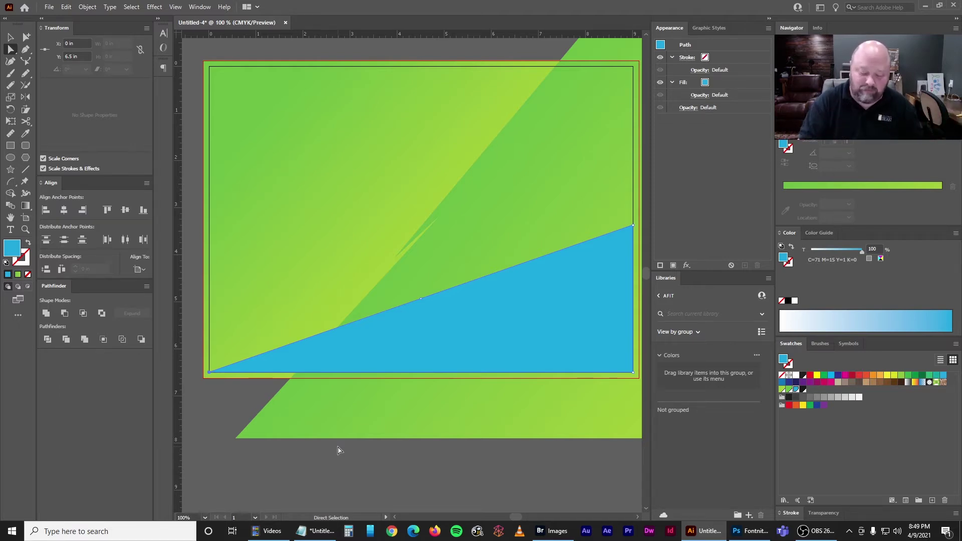
pyautogui.press('Return')
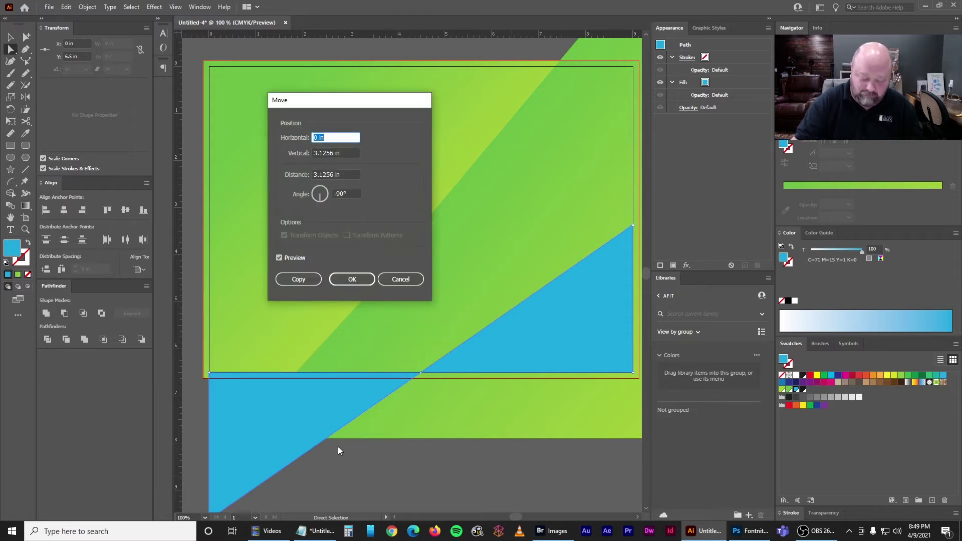
pyautogui.press('Tab')
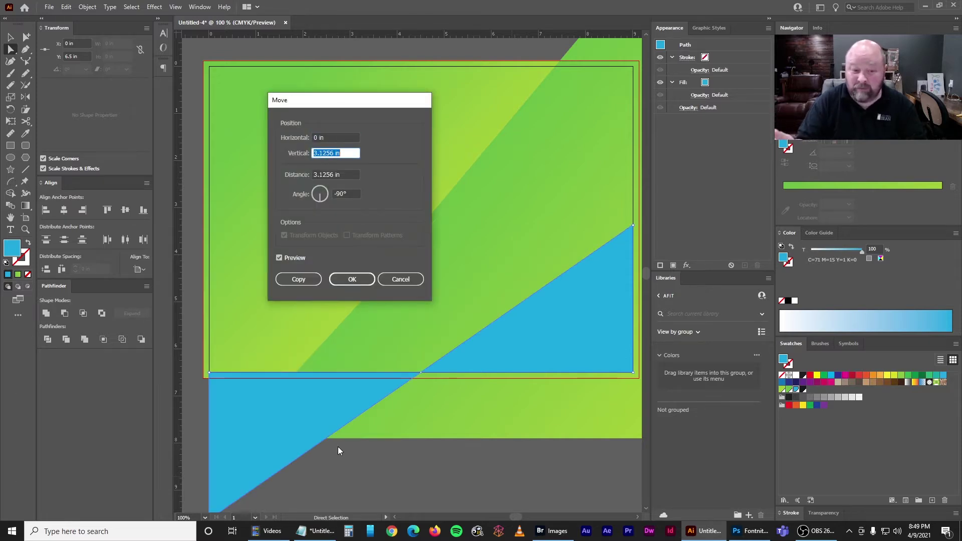
pyautogui.write('-2.0625')
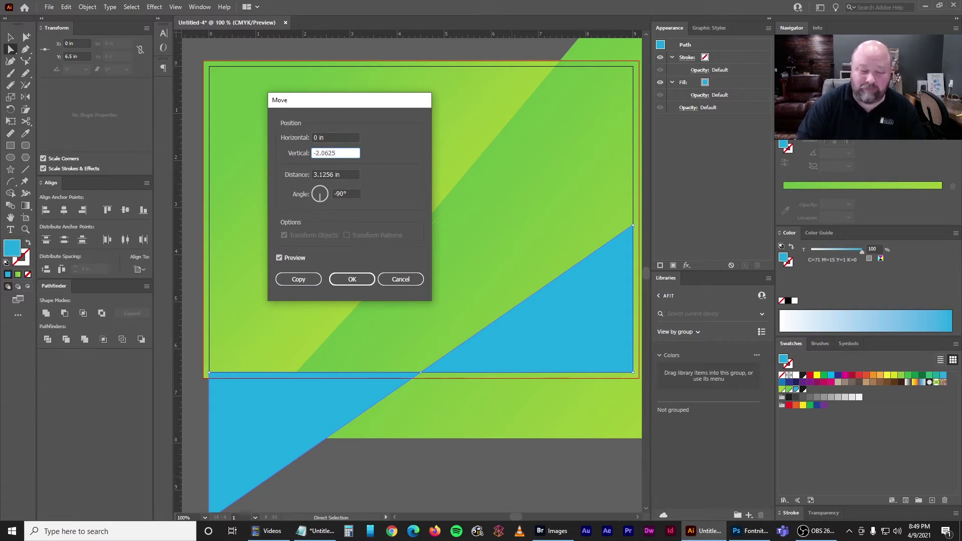
pyautogui.press('Return')
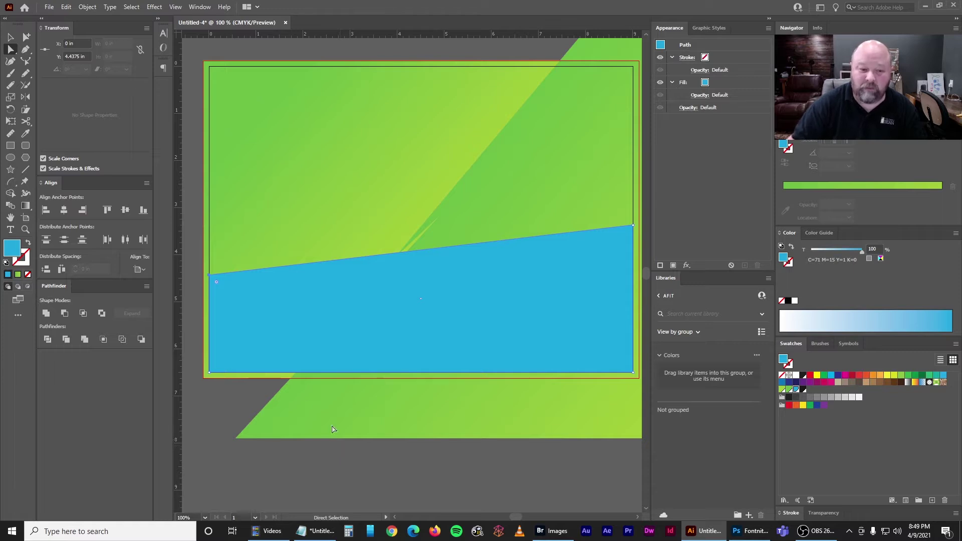
pyautogui.hotkey('ctrl', 'shift', 'a')
# Try placing the blue shape's upper-right corner 2.0625 in above the artboard's lower-right corner, and undo the change
pyautogui.moveTo(472, 270); pyautogui.dragTo(364, 277)
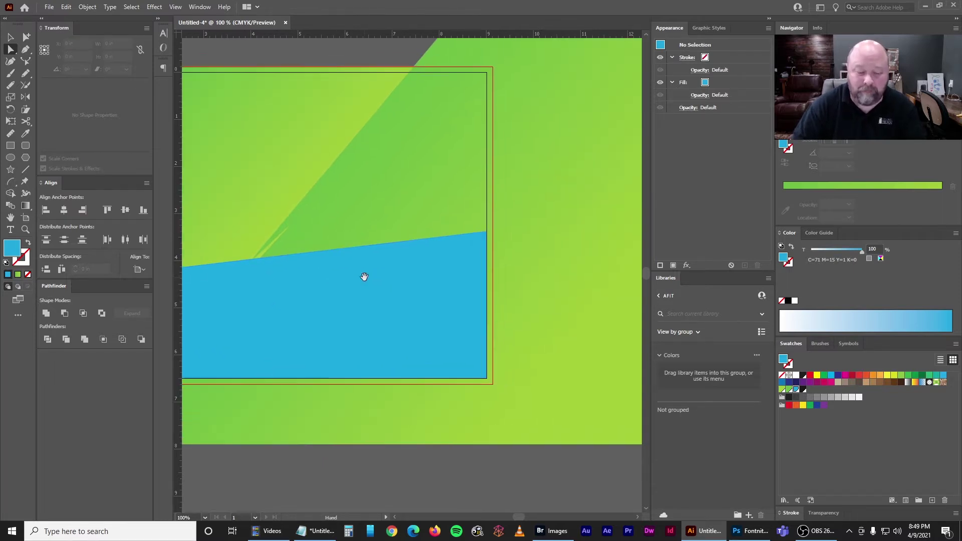
pyautogui.moveTo(486, 232); pyautogui.dragTo(488, 379)
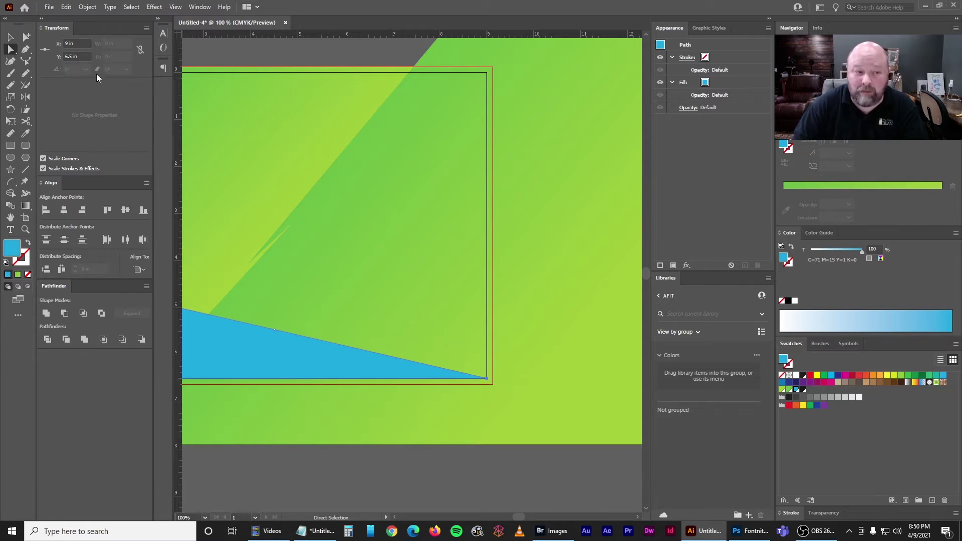
pyautogui.click(82, 56)
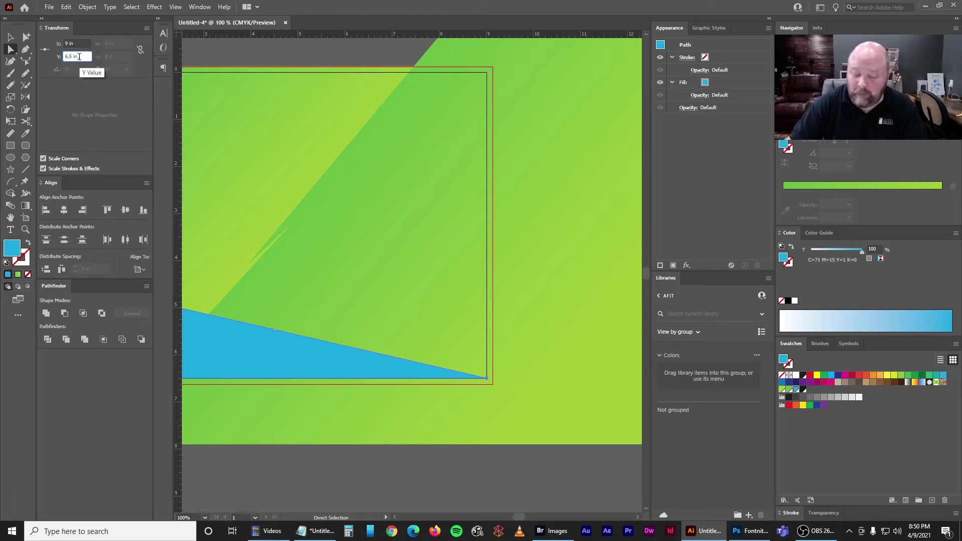
pyautogui.write('-2.0625')
pyautogui.press('Return')
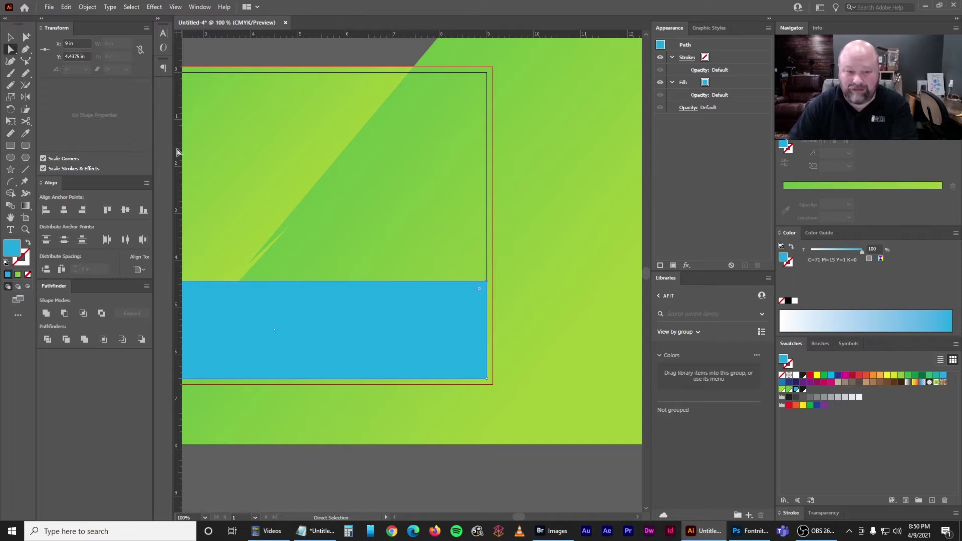
pyautogui.hotkey('ctrl', 'z')
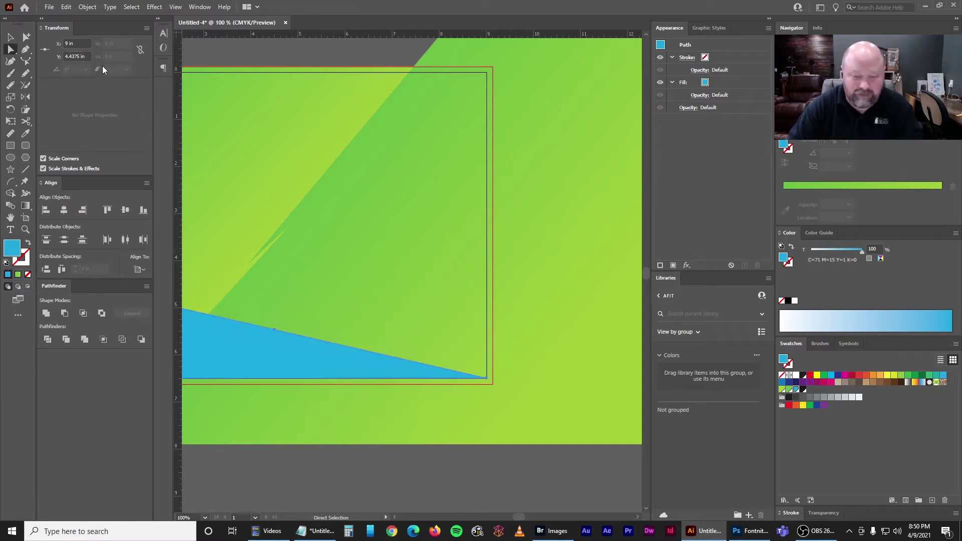
pyautogui.click(88, 56)
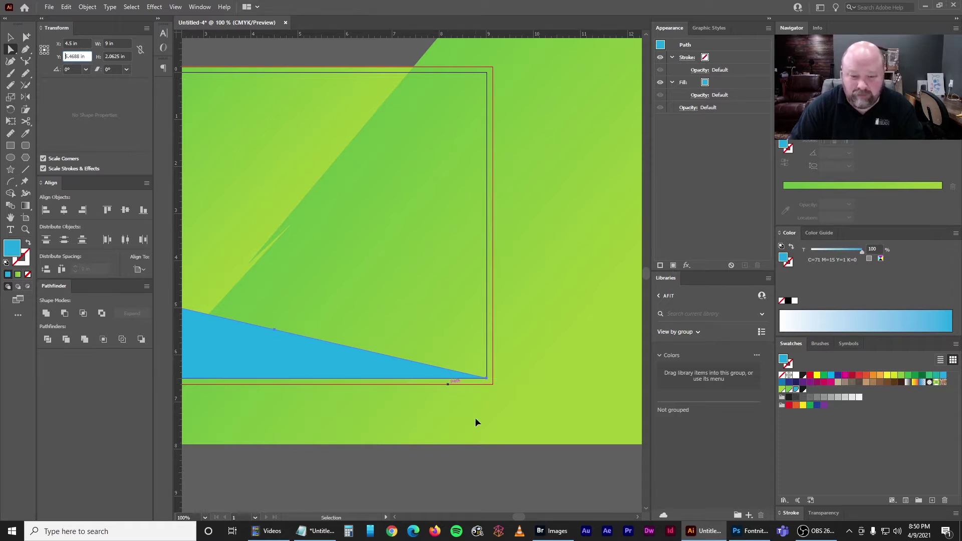
pyautogui.hotkey('ctrl', 'shift', 'z')
pyautogui.hotkey('ctrl', 'shift', 'z')
pyautogui.hotkey('ctrl', 'shift', 'z')
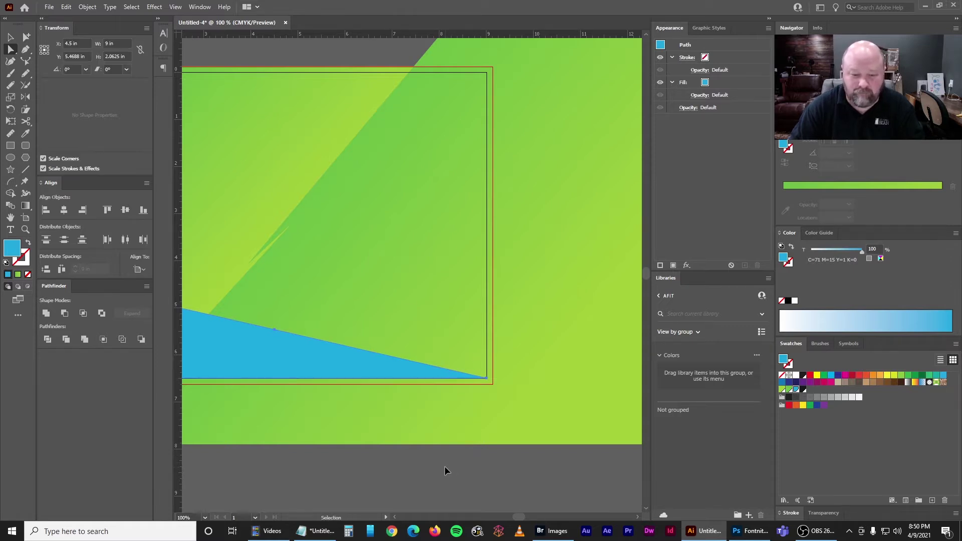
# Snap the blue shape's upper-right corner to the artboard's lower-right corner, set its Y position to 4 in, and deselect
pyautogui.moveTo(486, 231); pyautogui.dragTo(486, 377)
pyautogui.click(81, 58)
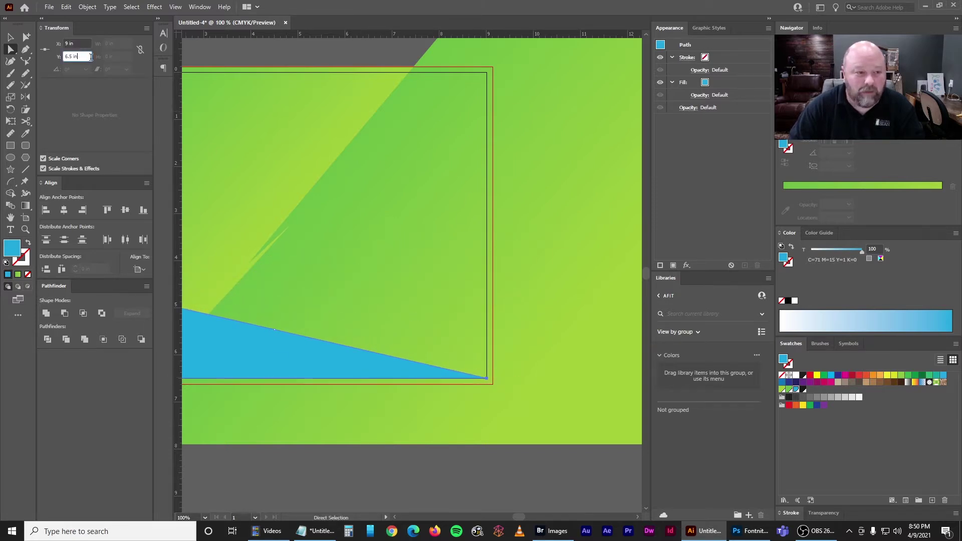
pyautogui.write('4')
pyautogui.press('Return')
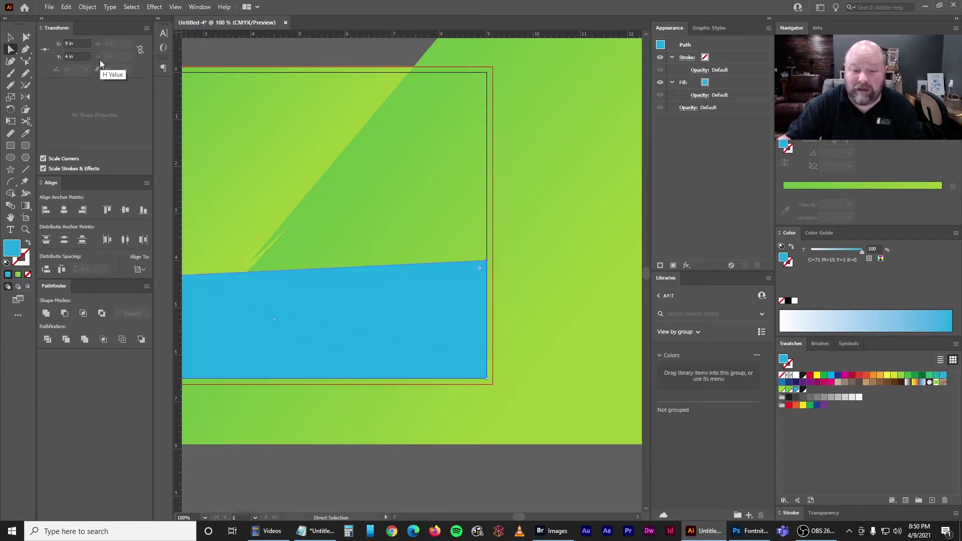
pyautogui.click(312, 53)
# In outline view, extend the blue shape's upper-left corner along its slanted edge to the bleed line and its lower-left corner to the bleed corner
pyautogui.moveTo(358, 194); pyautogui.dragTo(311, 160)
pyautogui.scroll(-2, 457, 230)
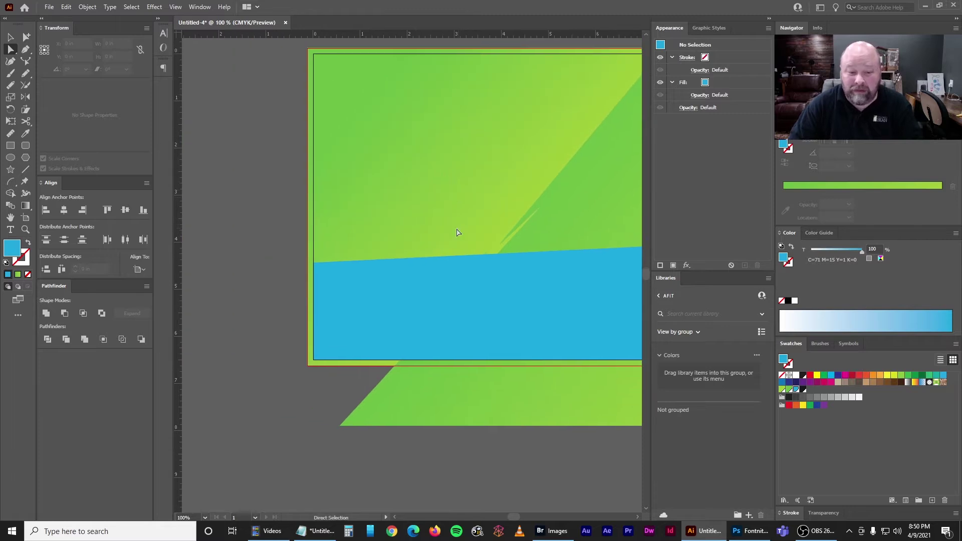
pyautogui.scroll(5, 447, 230)
pyautogui.hscroll(-3, 449, 277)
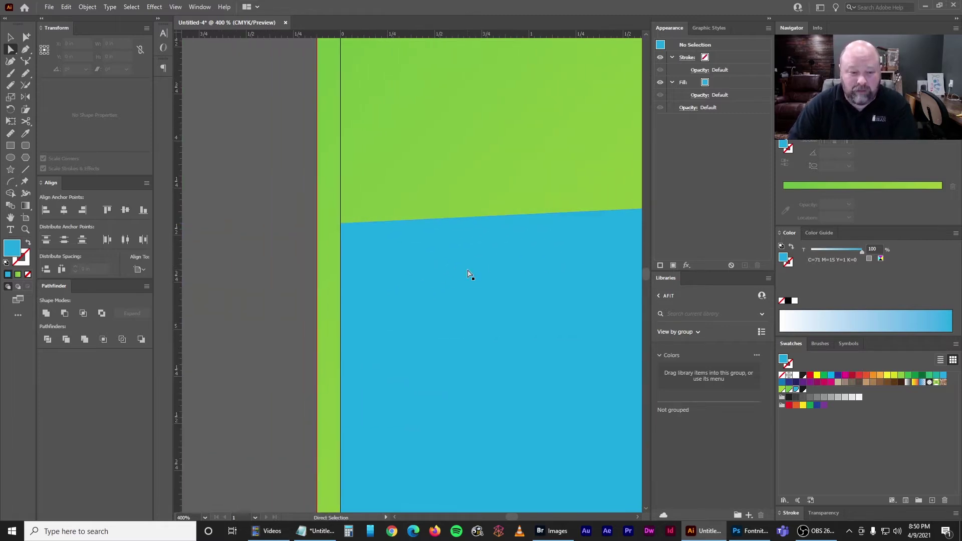
pyautogui.hotkey('ctrl', 'y')
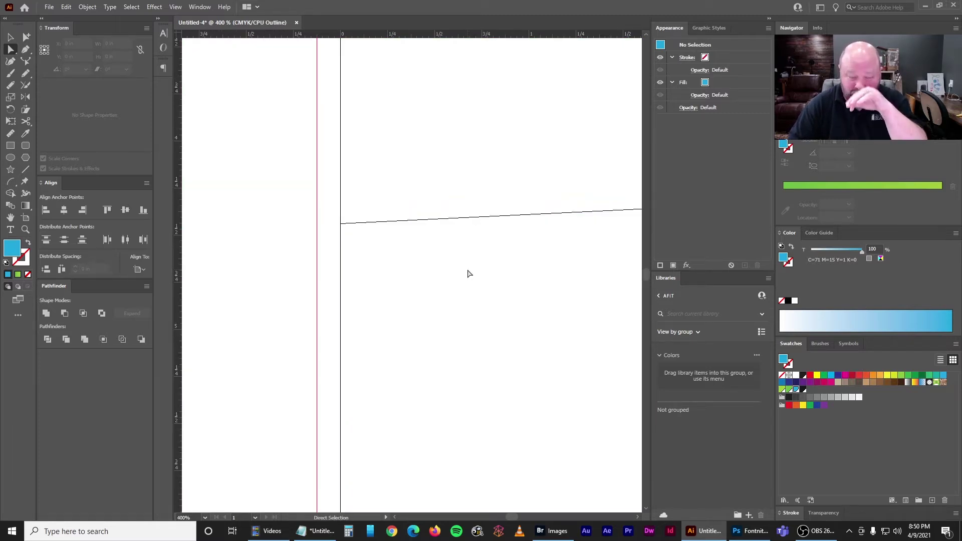
pyautogui.click(342, 225)
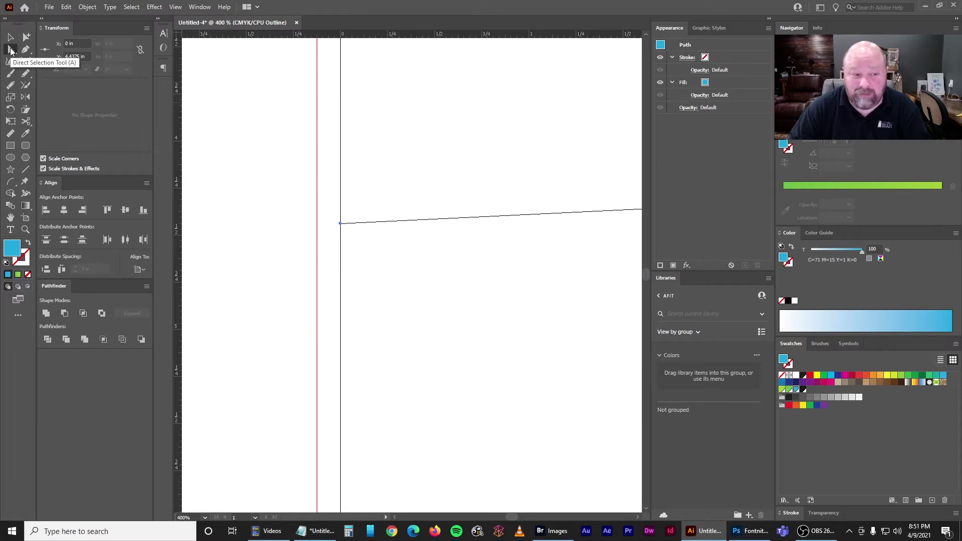
pyautogui.click(10, 51)
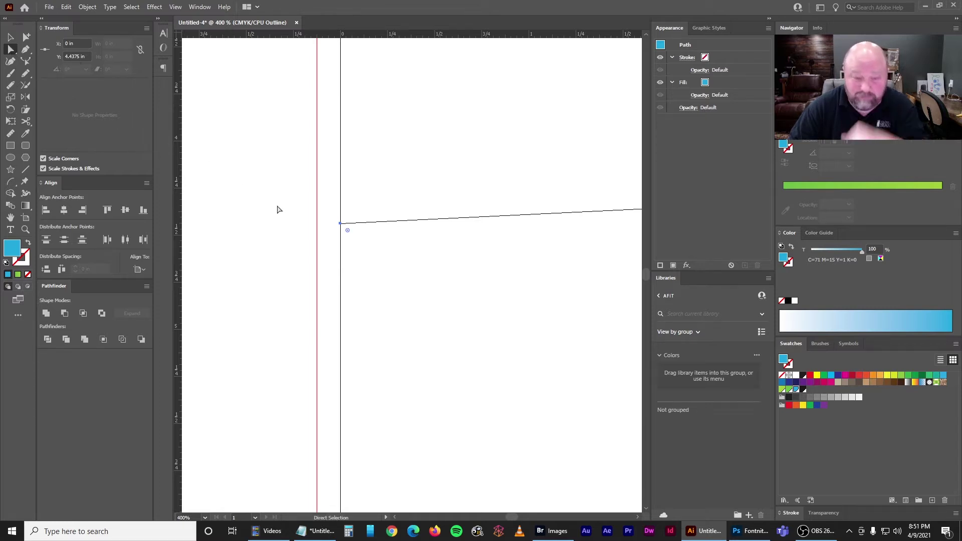
pyautogui.moveTo(342, 226); pyautogui.dragTo(325, 226)
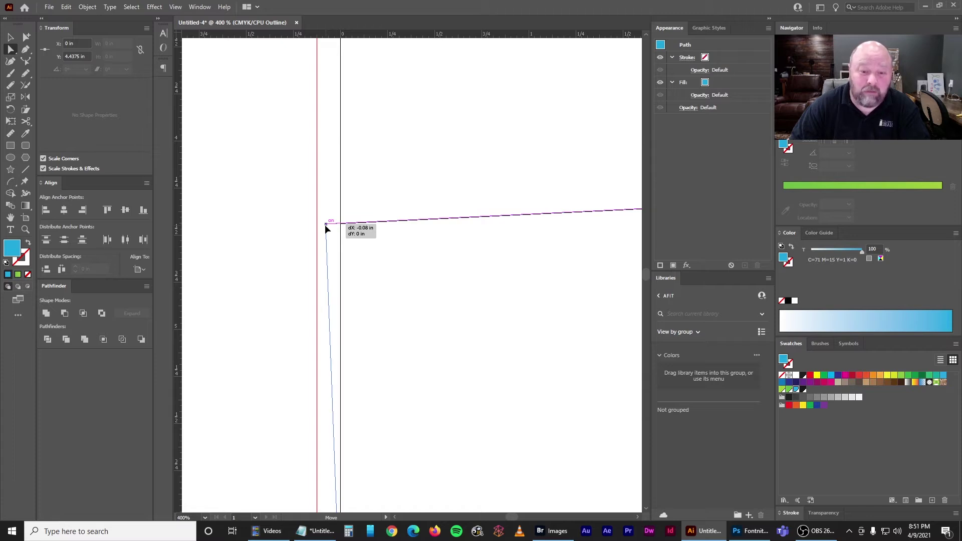
pyautogui.moveTo(325, 226)
pyautogui.mouseDown()
pyautogui.moveTo(322, 207)
pyautogui.moveTo(327, 233)
pyautogui.moveTo(326, 224)
pyautogui.moveTo(340, 223)
pyautogui.mouseUp()
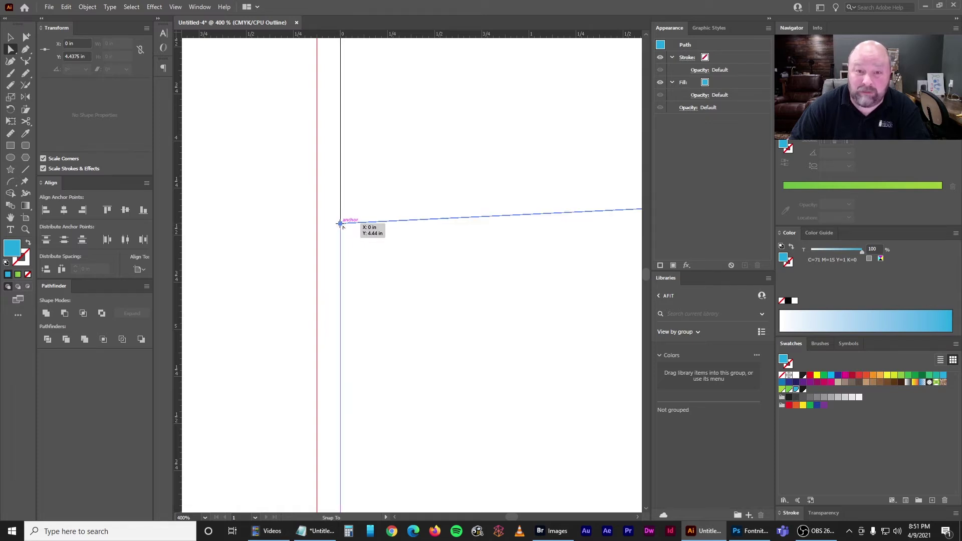
pyautogui.moveTo(341, 224); pyautogui.dragTo(321, 224)
pyautogui.scroll(-6, 366, 285)
pyautogui.moveTo(364, 279); pyautogui.dragTo(351, 307)
# Extend the blue shape's upper-right corner along its slanted edge to the bleed line at X 9.125 in, Y 3.9939 in
pyautogui.scroll(8, 316, 257)
pyautogui.hscroll(15, 507, 234)
pyautogui.hscroll(8, 475, 219)
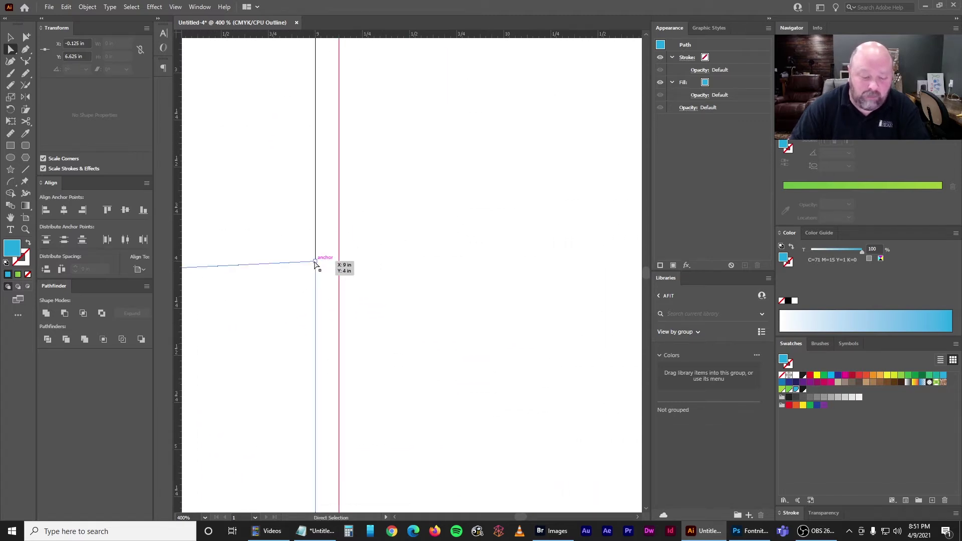
pyautogui.hotkey('ctrl', 'y')
pyautogui.hotkey('ctrl', 'y')
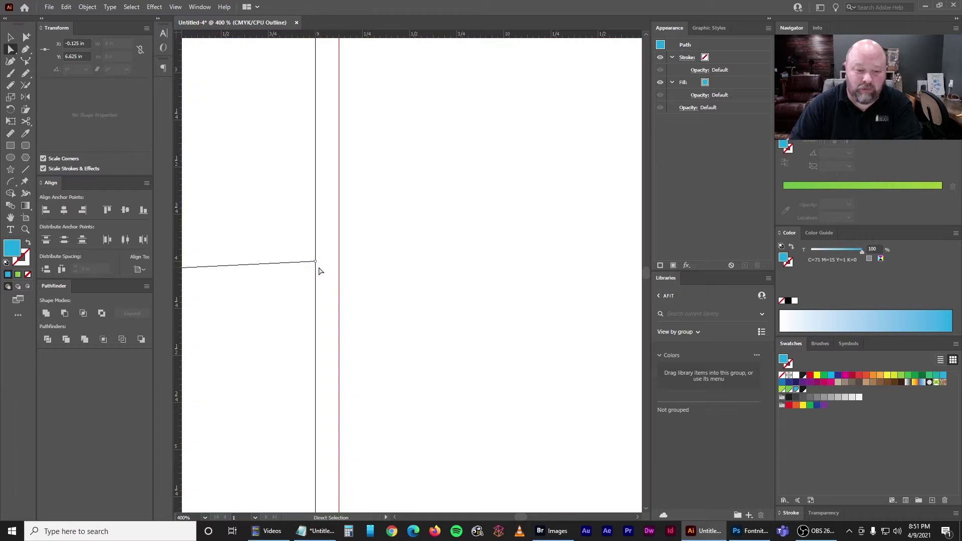
pyautogui.moveTo(318, 264); pyautogui.dragTo(337, 263)
# Snap the blue shape's lower-right corner to the bleed corner, deselect it, and return to the preview view
pyautogui.press('space')
pyautogui.moveTo(401, 347); pyautogui.dragTo(415, 256)
pyautogui.scroll(-10, 415, 255)
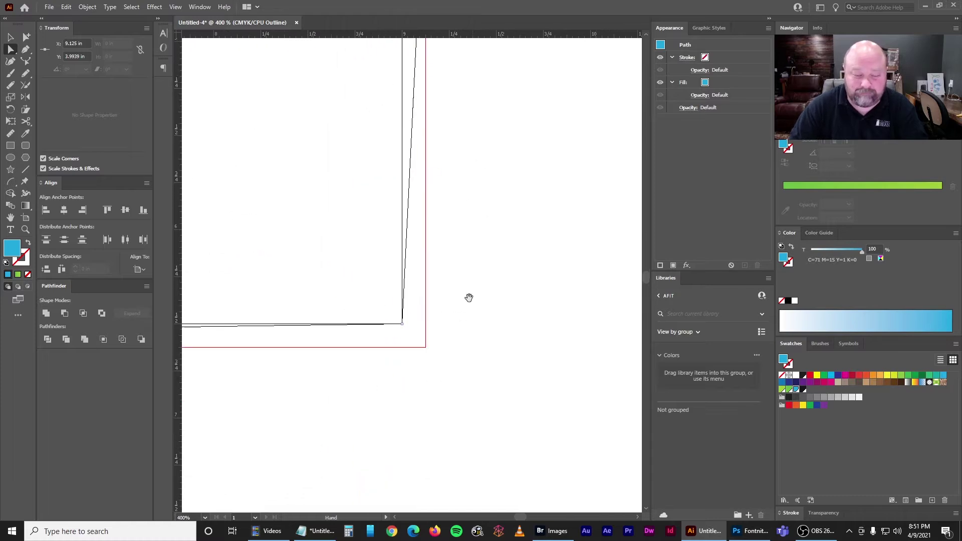
pyautogui.moveTo(429, 179); pyautogui.dragTo(449, 200)
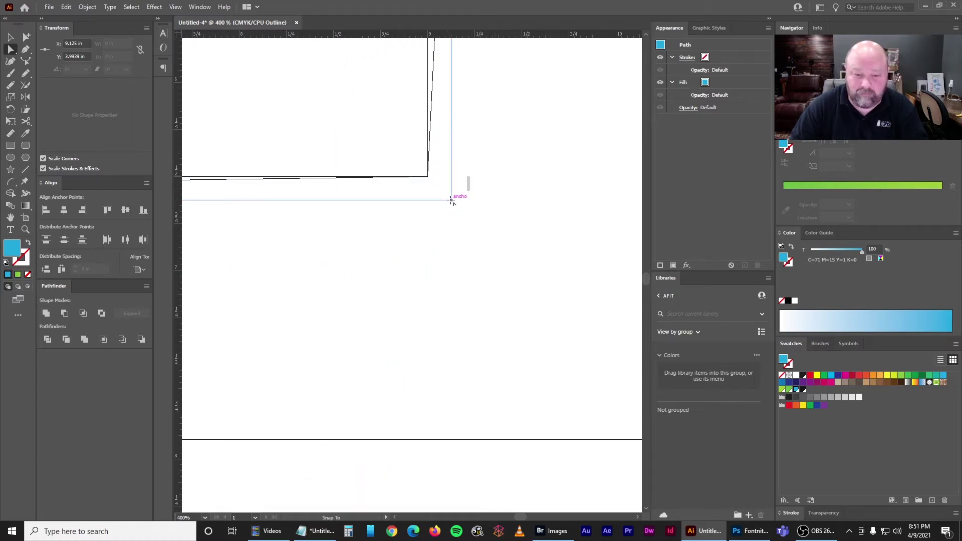
pyautogui.click(505, 214)
pyautogui.hotkey('ctrl', 'y')
pyautogui.hotkey('ctrl', '-')
pyautogui.hotkey('ctrl', '-')
pyautogui.hotkey('ctrl', '-')
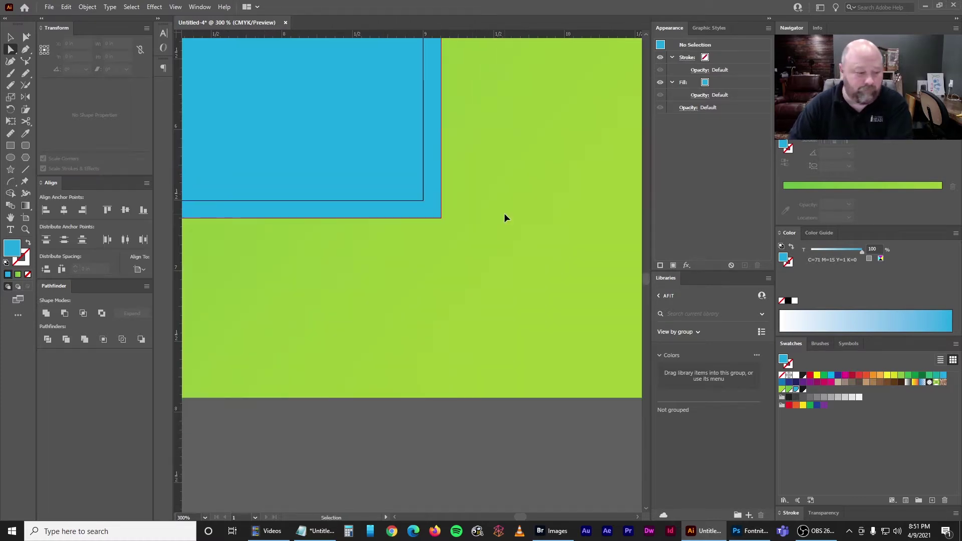
pyautogui.hotkey('ctrl', '-')
pyautogui.moveTo(468, 208); pyautogui.dragTo(539, 248)
# Reflect a copy of the blue shape across the vertical axis and fill the copy with the near-black C=73 M=67 Y=65 K=78 swatch
pyautogui.press('v')
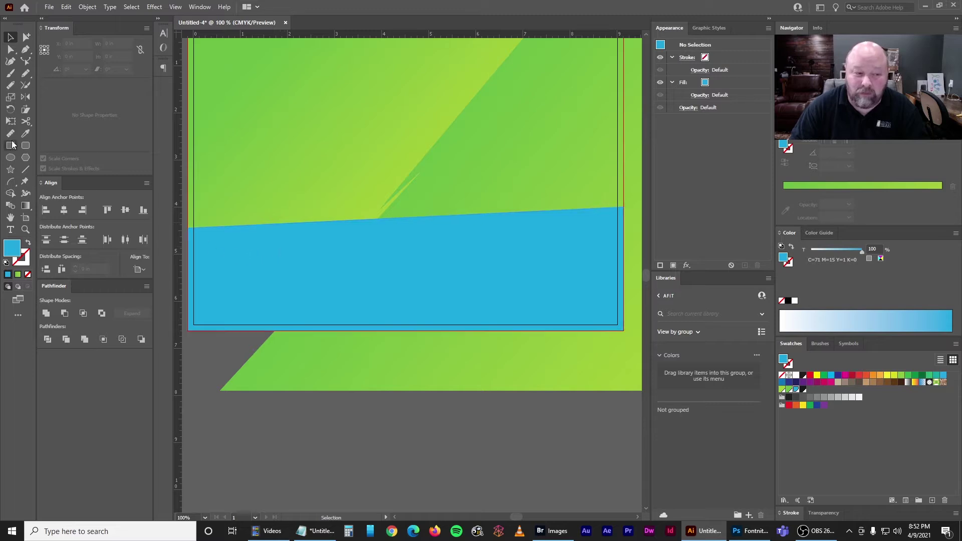
pyautogui.click(266, 241)
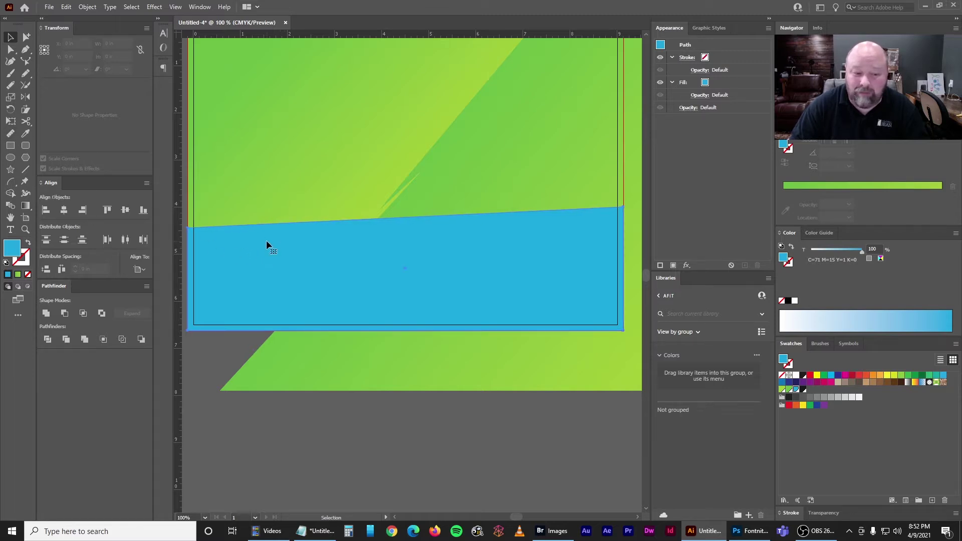
pyautogui.doubleClick(23, 97)
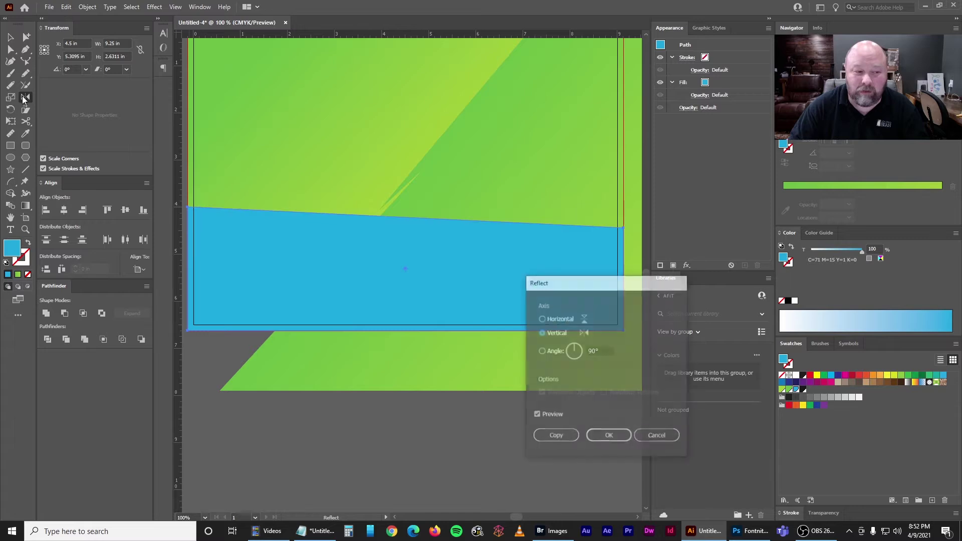
pyautogui.click(555, 437)
pyautogui.click(803, 389)
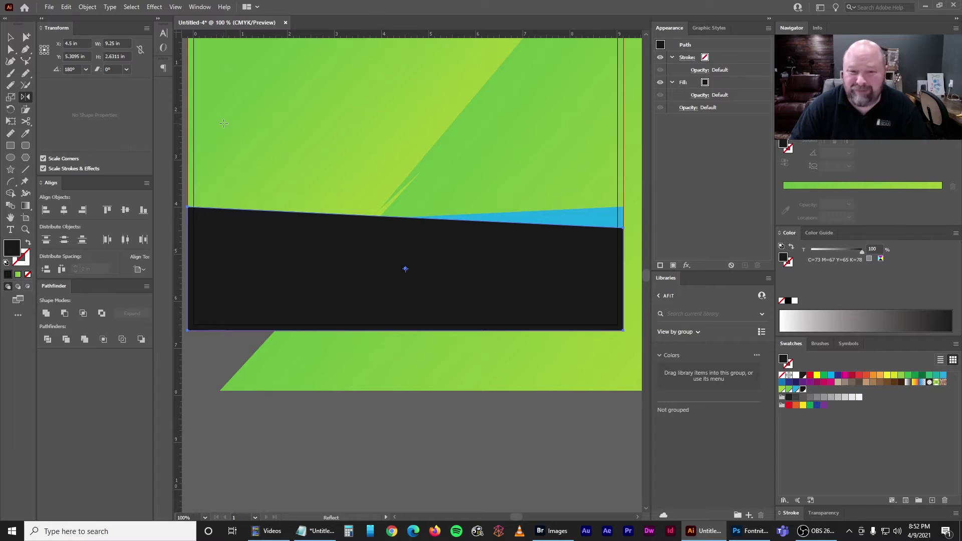
# Snap the black shape's lower-left corner to the artboard's lower-left corner and pull its upper-left corner onto the artboard's left edge
pyautogui.click(10, 50)
pyautogui.hotkey('ctrl', '=')
pyautogui.moveTo(302, 286); pyautogui.dragTo(460, 296)
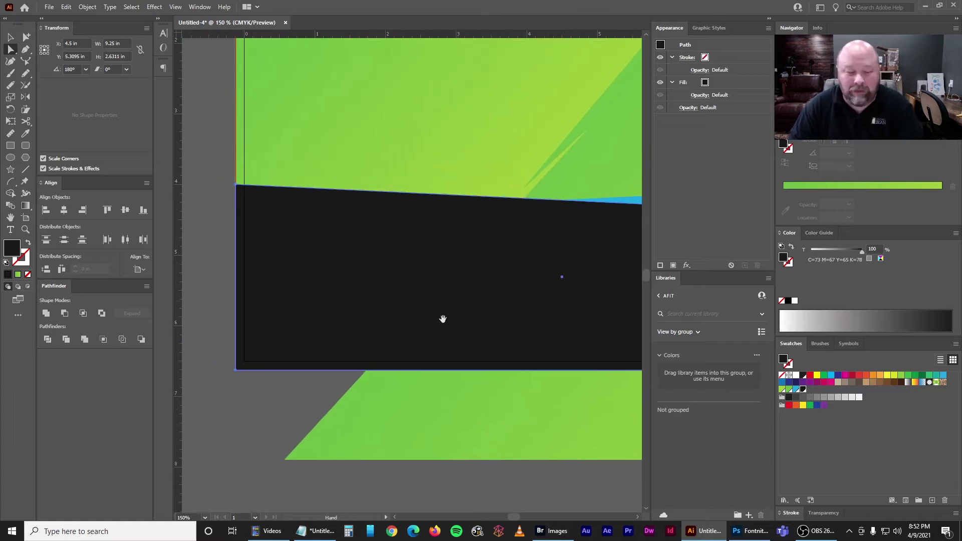
pyautogui.click(241, 412)
pyautogui.moveTo(238, 370); pyautogui.dragTo(246, 359)
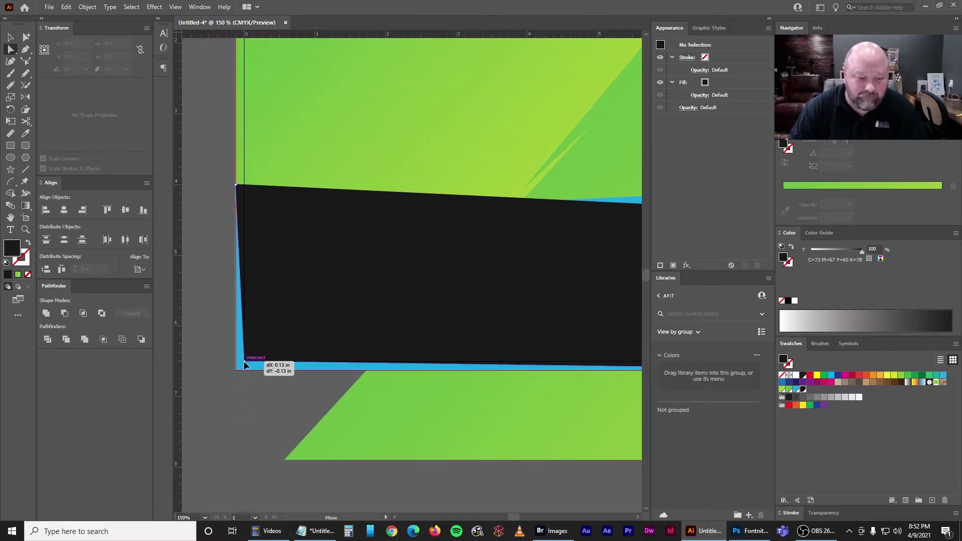
pyautogui.moveTo(238, 186)
pyautogui.mouseDown()
pyautogui.moveTo(257, 181)
pyautogui.moveTo(244, 180)
pyautogui.mouseUp()
# Snap the black shape's lower-right corner to the artboard's lower-right corner
pyautogui.moveTo(412, 153); pyautogui.dragTo(323, 156)
pyautogui.moveTo(540, 173); pyautogui.dragTo(299, 180)
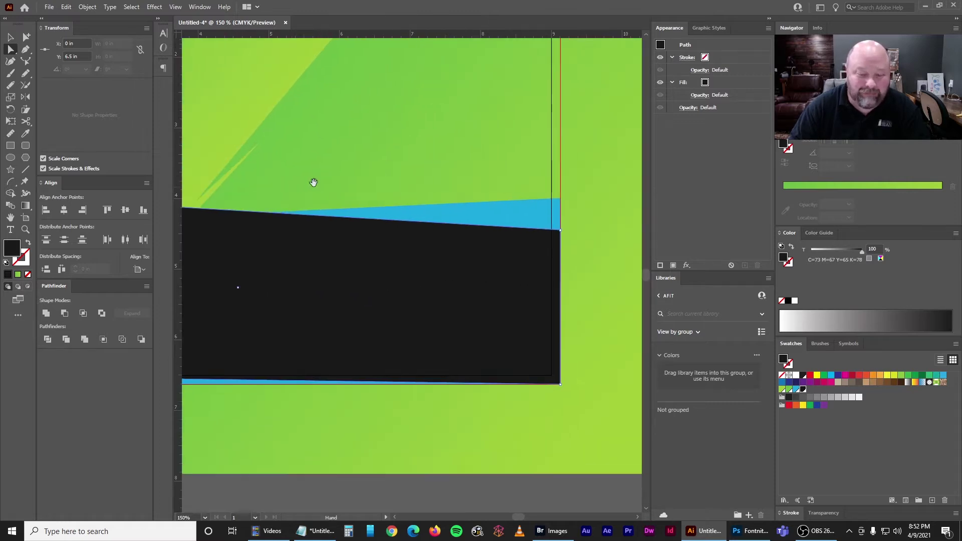
pyautogui.moveTo(440, 220); pyautogui.dragTo(415, 219)
pyautogui.moveTo(536, 365); pyautogui.dragTo(526, 355)
# Snap the black shape's upper-right corner to the artboard's lower-right corner and move it 0 in horizontally and -1.3125 in vertically
pyautogui.moveTo(535, 211); pyautogui.dragTo(392, 76)
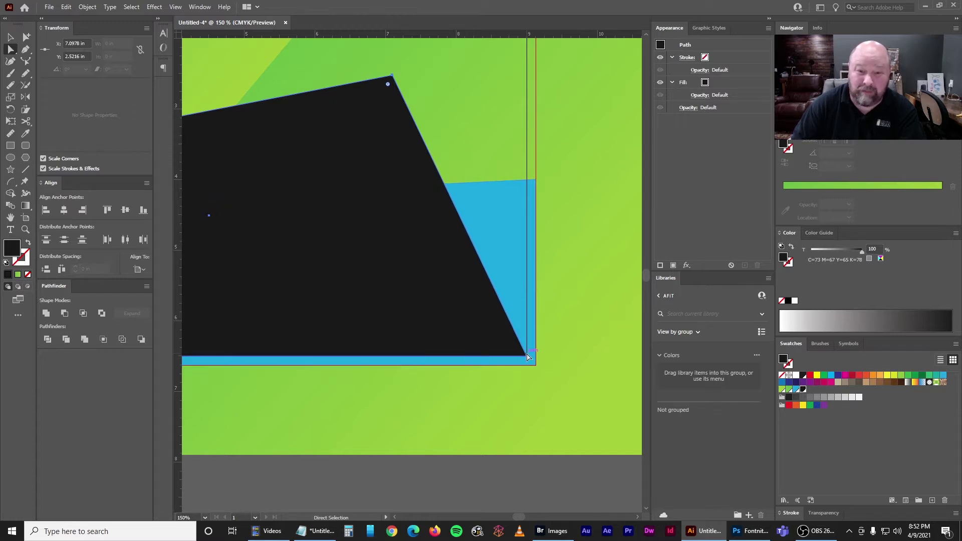
pyautogui.moveTo(391, 77); pyautogui.dragTo(526, 356)
pyautogui.press('Return')
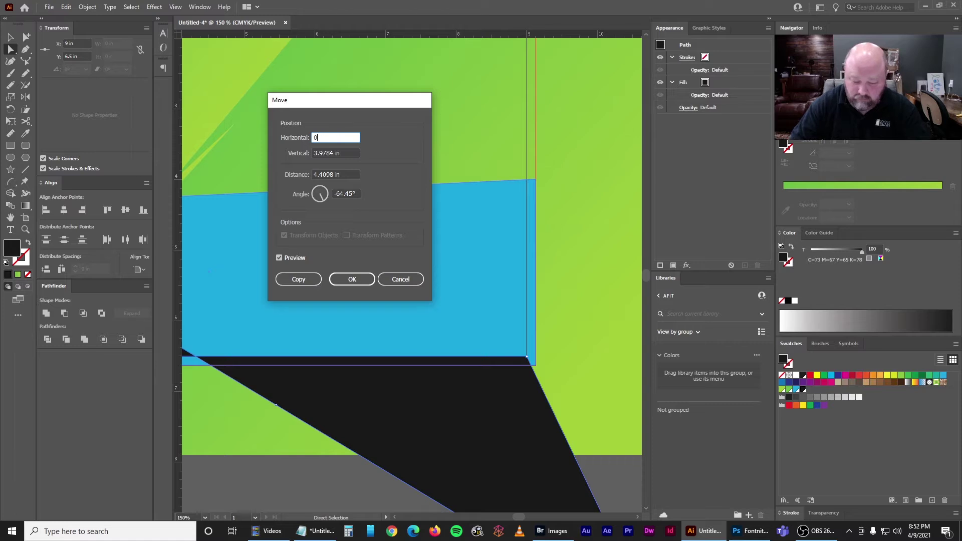
pyautogui.write('0')
pyautogui.press('Tab')
pyautogui.write('-')
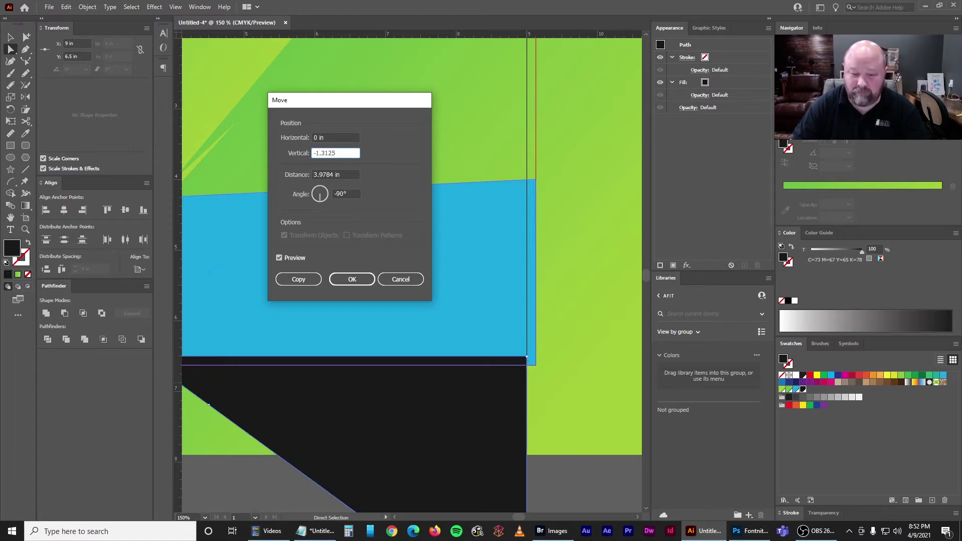
pyautogui.press('Return')
# Snap the black shape's upper-left corner to the artboard's lower-left corner, move it -1.75 in vertically, and deselect the shape
pyautogui.moveTo(387, 289); pyautogui.dragTo(640, 285)
pyautogui.moveTo(406, 147); pyautogui.dragTo(405, 332)
pyautogui.press('Return')
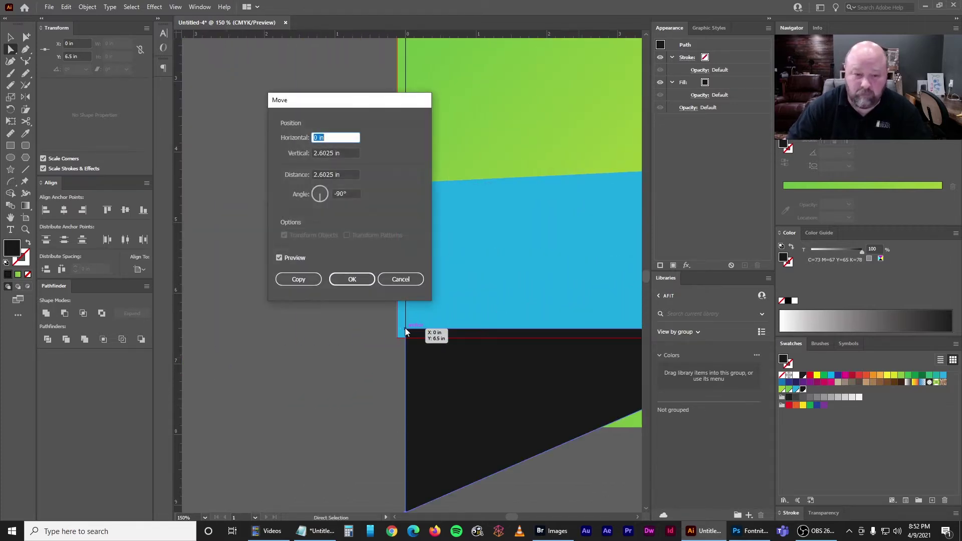
pyautogui.press('Tab')
pyautogui.write('-')
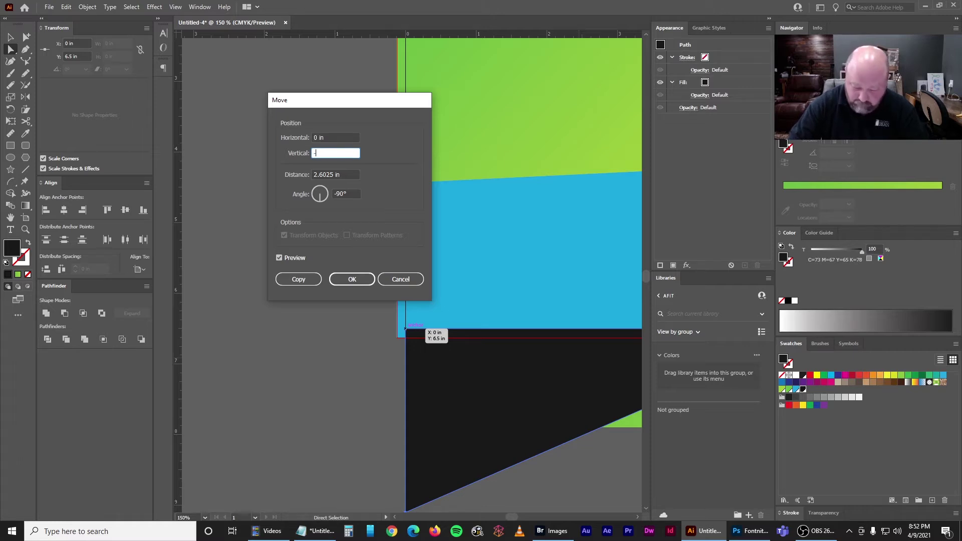
pyautogui.press('Tab')
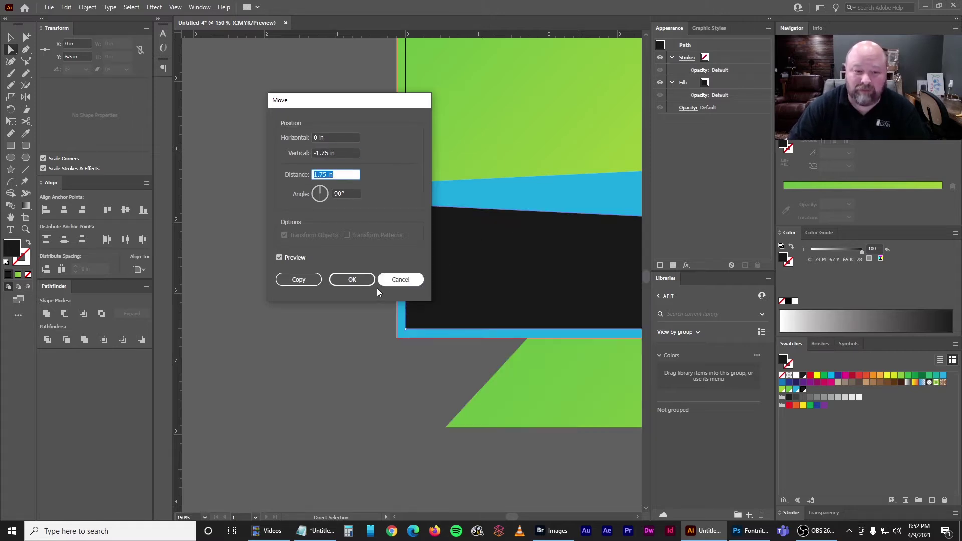
pyautogui.click(342, 282)
pyautogui.click(329, 251)
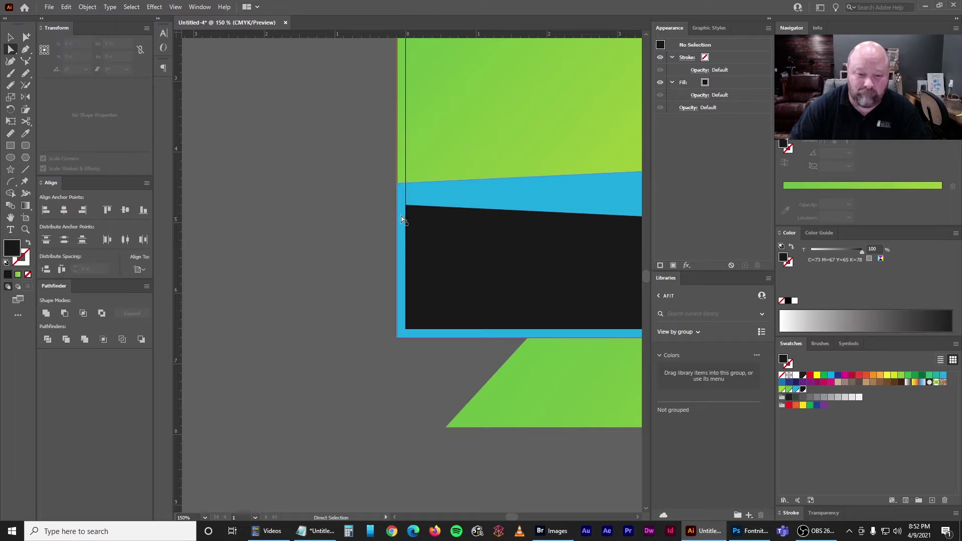
# Extend the black shape's upper-left corner along its slanted edge to the bleed line at X -0.125 in, and its lower-left corner to the bleed corner
pyautogui.hotkey('ctrl', '=')
pyautogui.hotkey('ctrl', '=')
pyautogui.hotkey('ctrl', '=')
pyautogui.scroll(4, 400, 221)
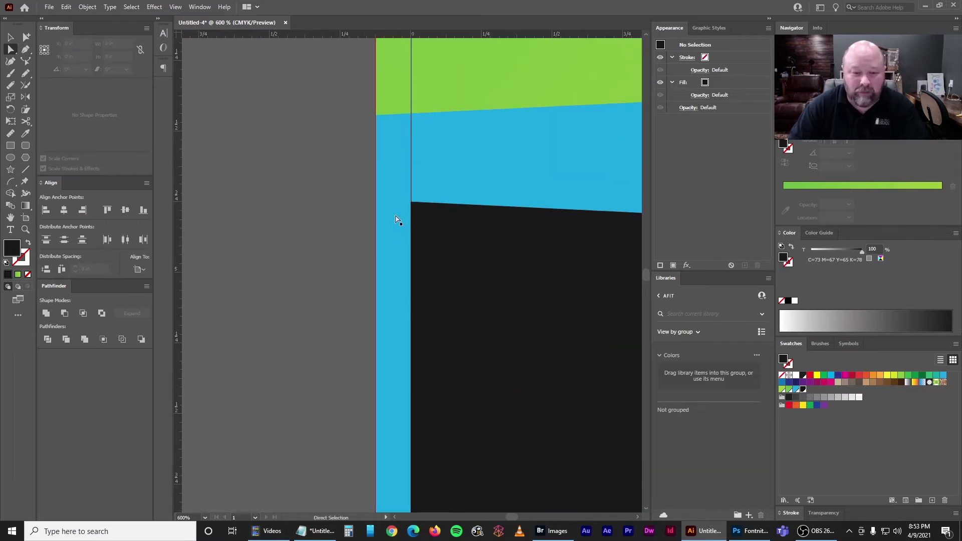
pyautogui.moveTo(411, 202); pyautogui.dragTo(377, 204)
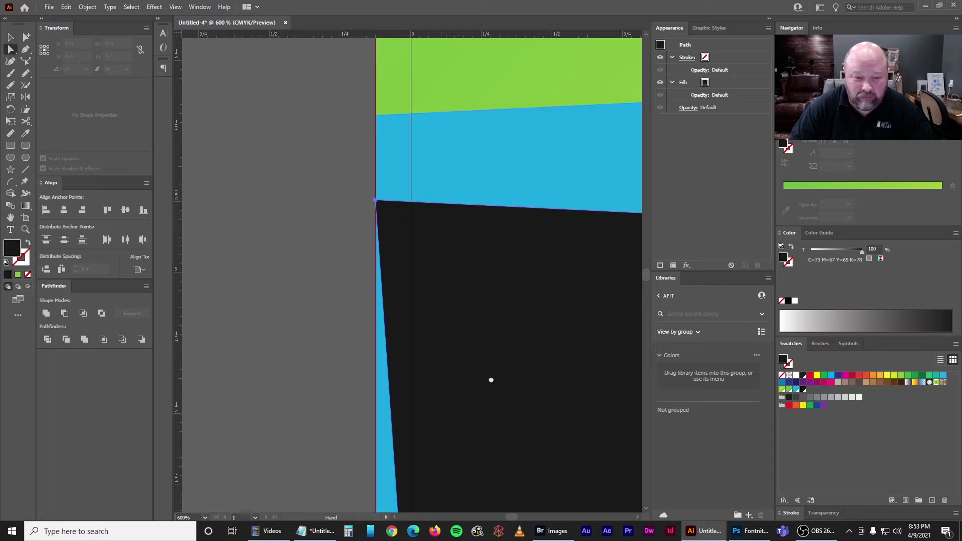
pyautogui.scroll(-5, 490, 382)
pyautogui.scroll(-2, 413, 427)
pyautogui.moveTo(390, 408); pyautogui.dragTo(359, 430)
# Extend the black shape's upper-right corner along its slanted edge to the bleed line, snap its lower-right corner to the bleed corner, and deselect
pyautogui.hscroll(5, 483, 253)
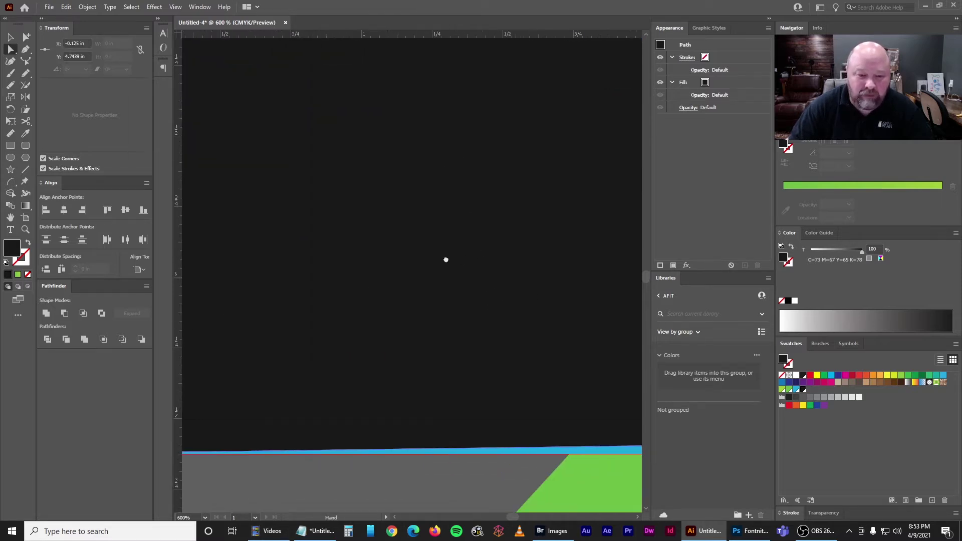
pyautogui.scroll(6, 350, 279)
pyautogui.scroll(-2, 321, 269)
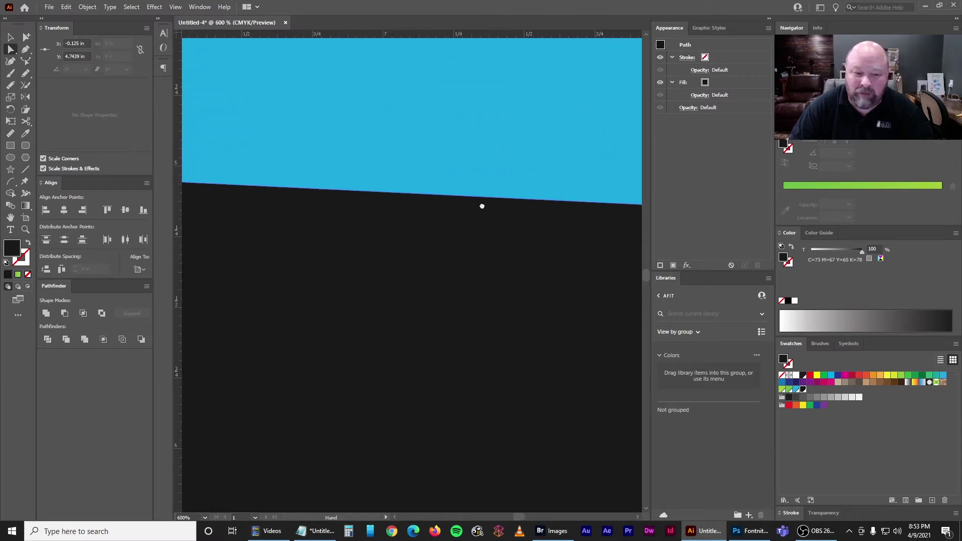
pyautogui.hscroll(6, 298, 191)
pyautogui.moveTo(381, 181); pyautogui.dragTo(414, 184)
pyautogui.scroll(-5, 468, 189)
pyautogui.scroll(-2, 468, 189)
pyautogui.moveTo(380, 302); pyautogui.dragTo(414, 337)
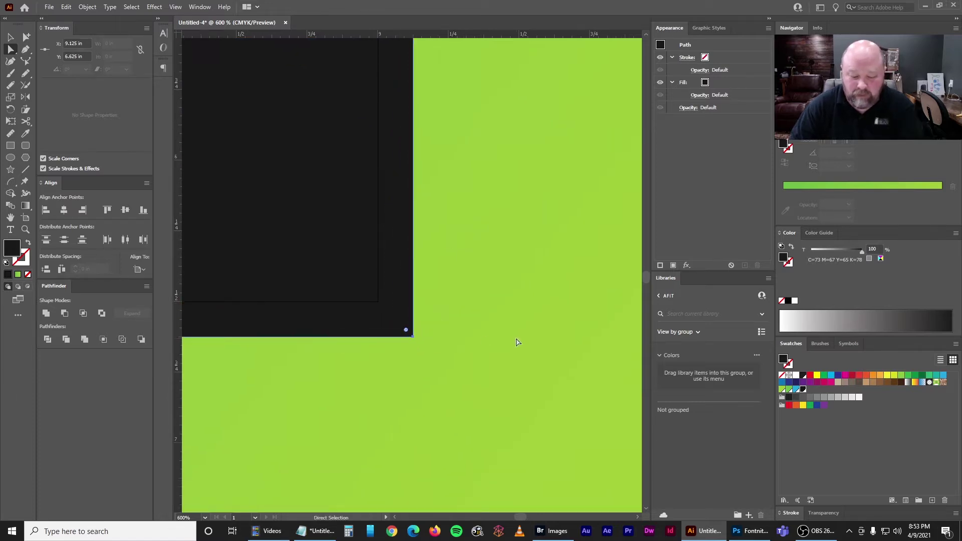
pyautogui.hotkey('ctrl', '0')
pyautogui.click(341, 81)
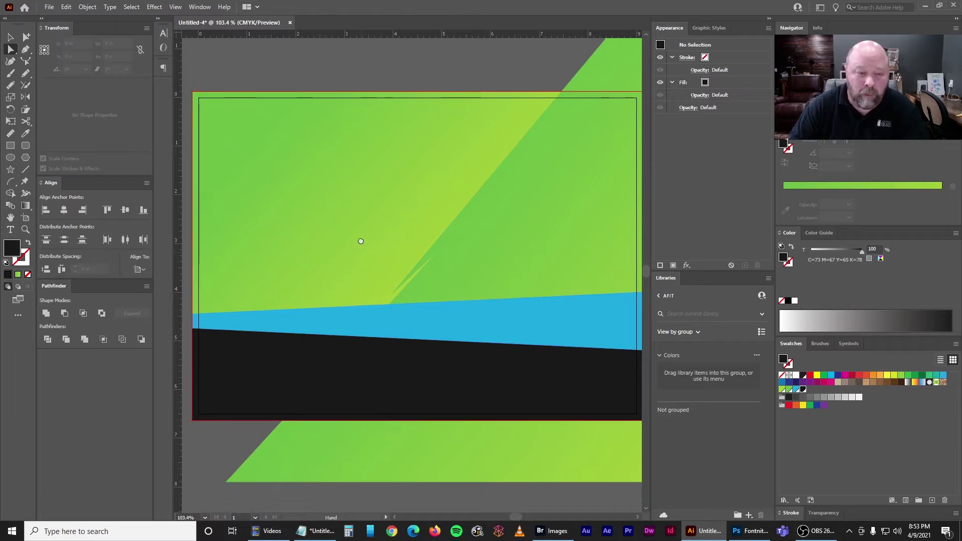
pyautogui.scroll(-3, 358, 238)
pyautogui.click(11, 37)
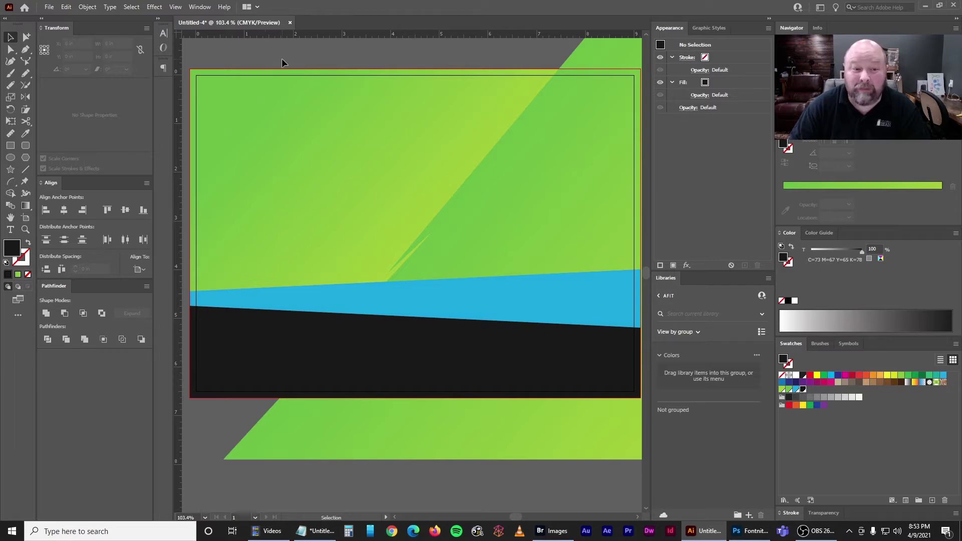
# Switch to Bridge and preview Serif Pattern.psd in the Images folder
pyautogui.click(552, 531)
pyautogui.click(361, 356)
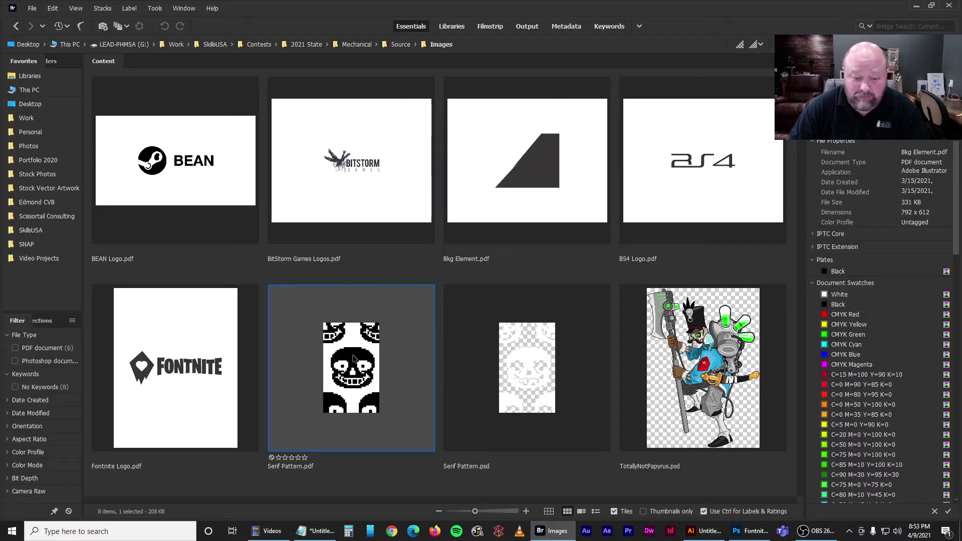
pyautogui.click(521, 373)
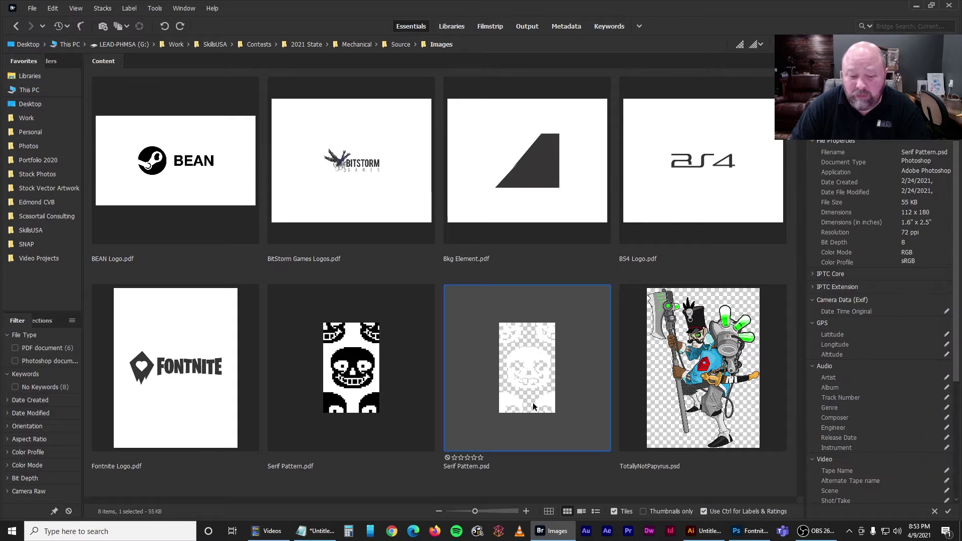
pyautogui.press('space')
pyautogui.press('space')
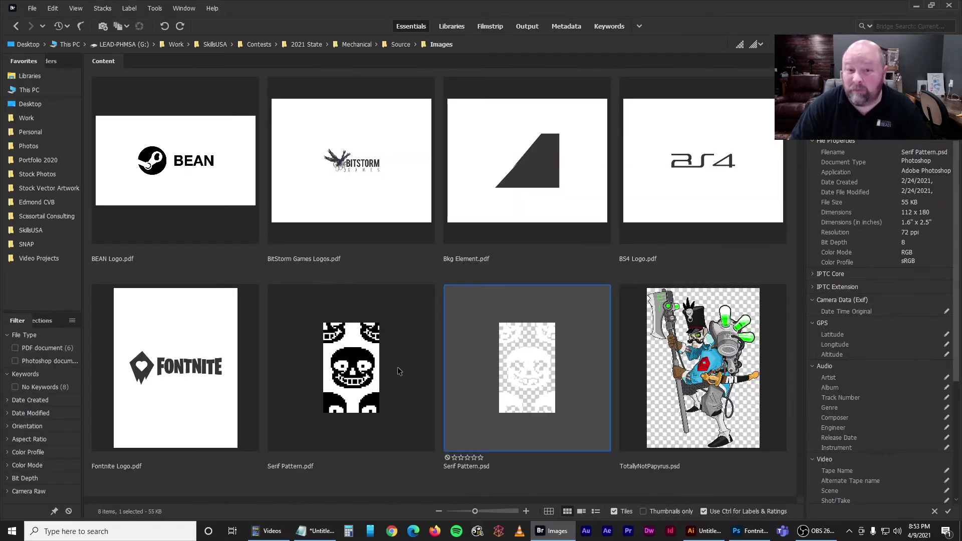
# Open Serif Pattern.pdf from Bridge in Adobe Illustrator 2021
pyautogui.click(337, 362)
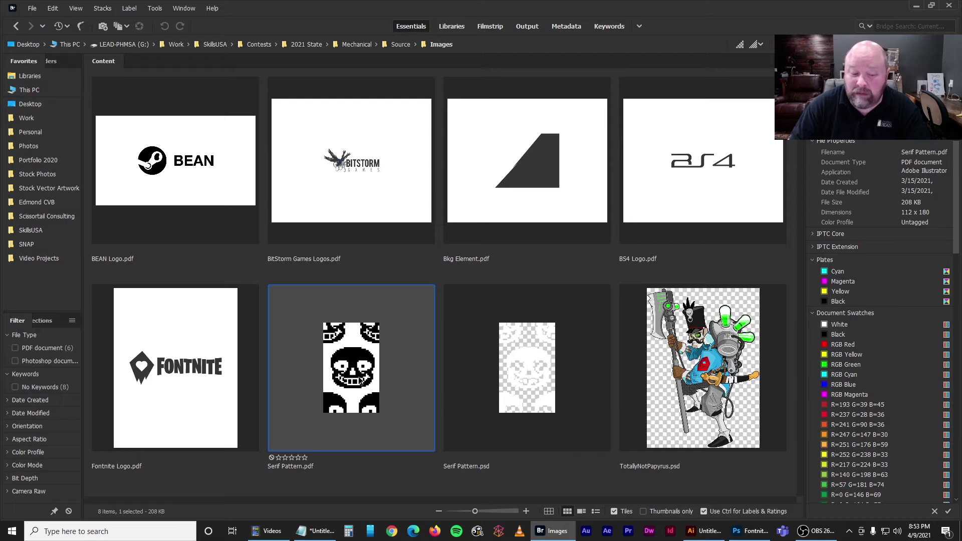
pyautogui.rightClick(347, 346)
pyautogui.moveTo(401, 46)
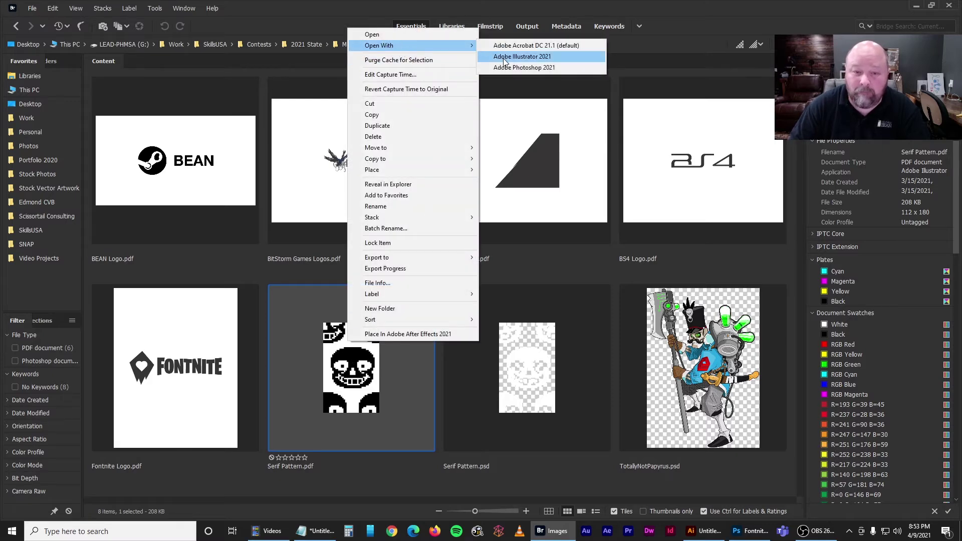
pyautogui.click(503, 59)
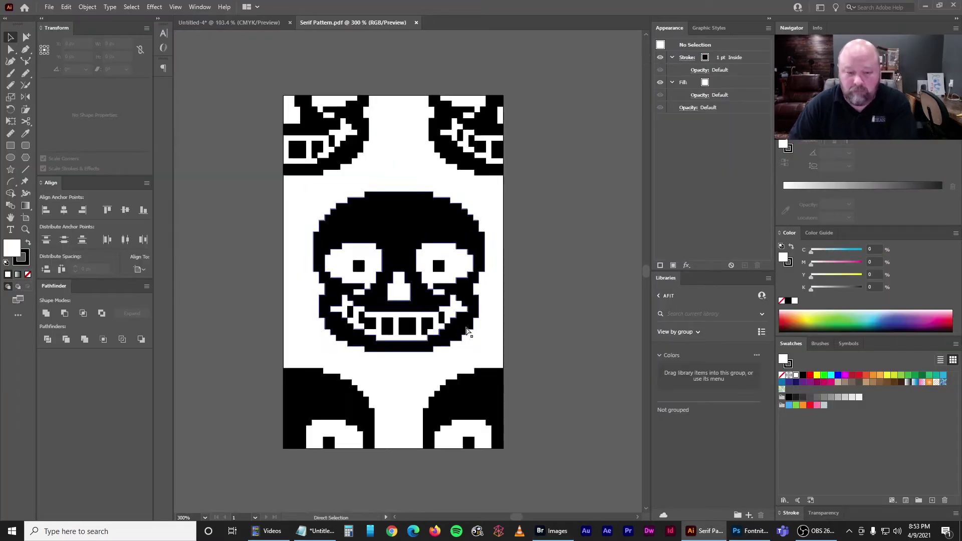
# Copy all the Serif Pattern artwork into the advertisement document and place it over the upper green background
pyautogui.hotkey('ctrl', '-')
pyautogui.press('v')
pyautogui.hotkey('ctrl', 'a')
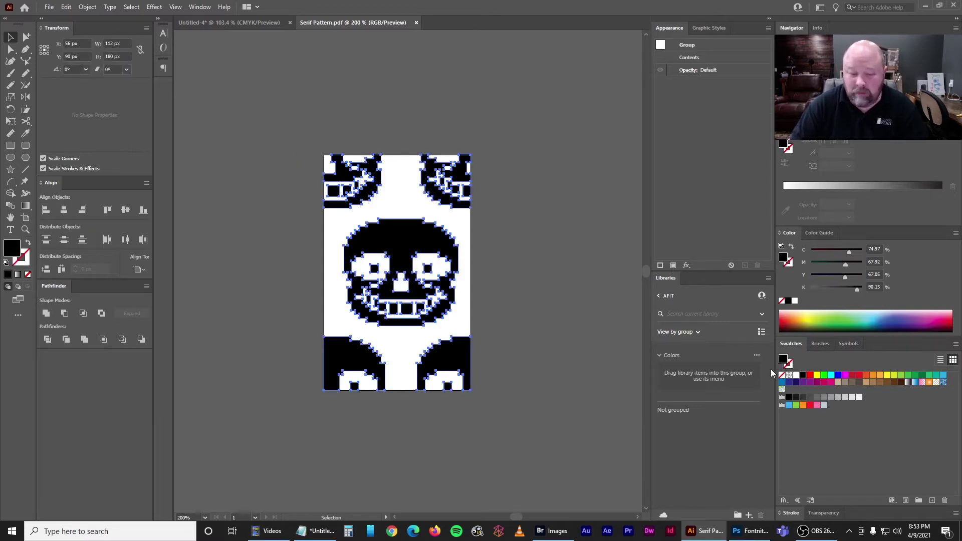
pyautogui.hotkey('ctrl', 'c')
pyautogui.hotkey('ctrl', 'Tab')
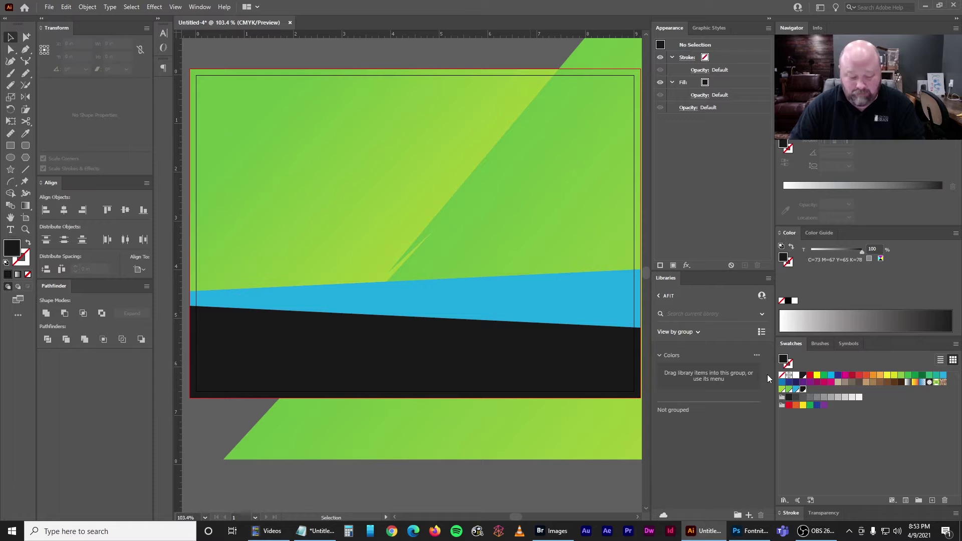
pyautogui.hotkey('ctrl', 'v')
pyautogui.moveTo(413, 261); pyautogui.dragTo(370, 147)
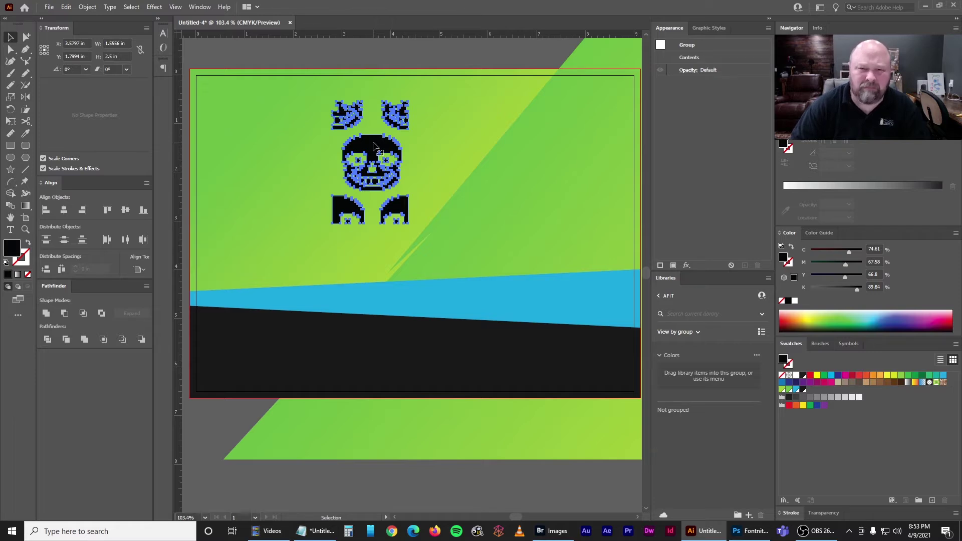
# Fill the pasted skull artwork with white, save it as a pattern swatch, and delete the artwork from the page
pyautogui.click(795, 376)
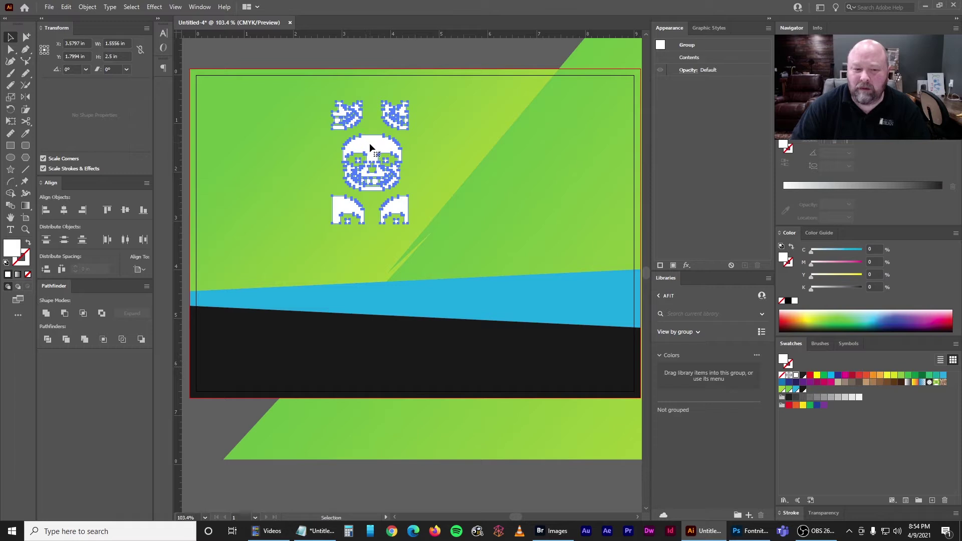
pyautogui.moveTo(368, 142); pyautogui.dragTo(897, 407)
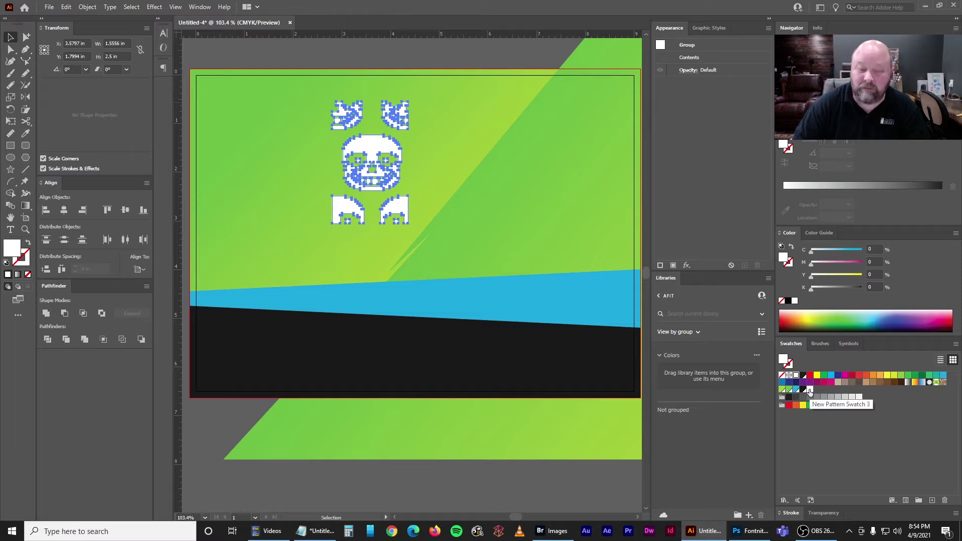
pyautogui.press('Delete')
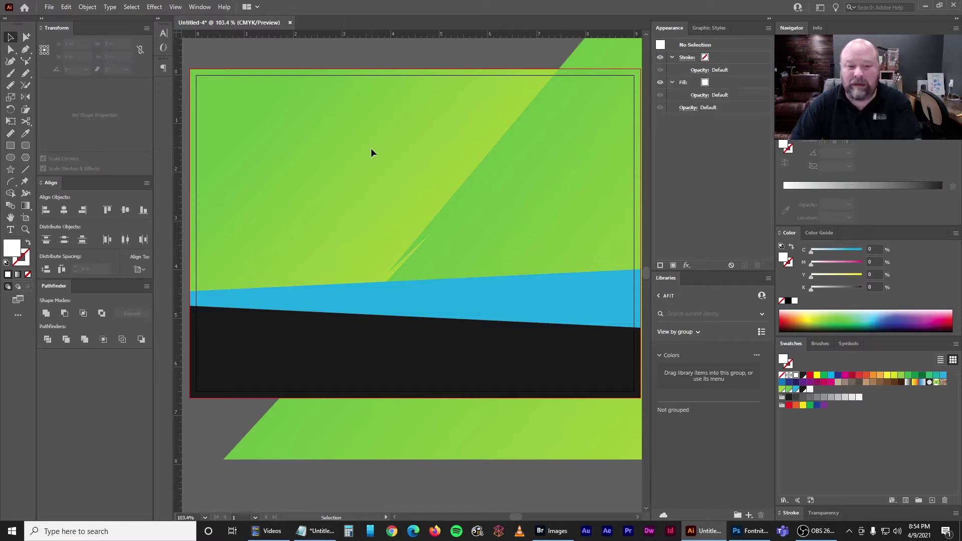
# Add a second fill to the blue band and apply the white skull swatch, New Pattern Swatch 3, to the upper fill
pyautogui.click(450, 295)
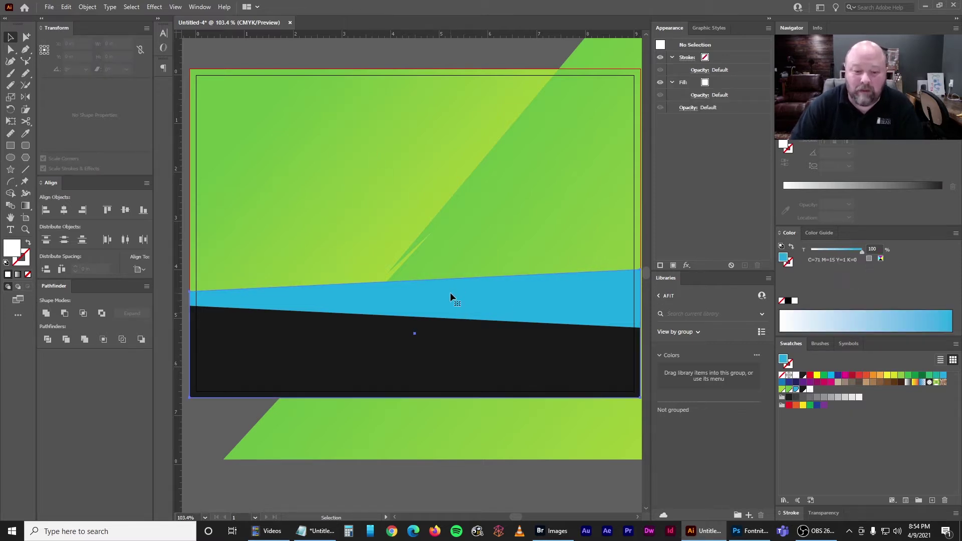
pyautogui.moveTo(501, 239); pyautogui.dragTo(498, 178)
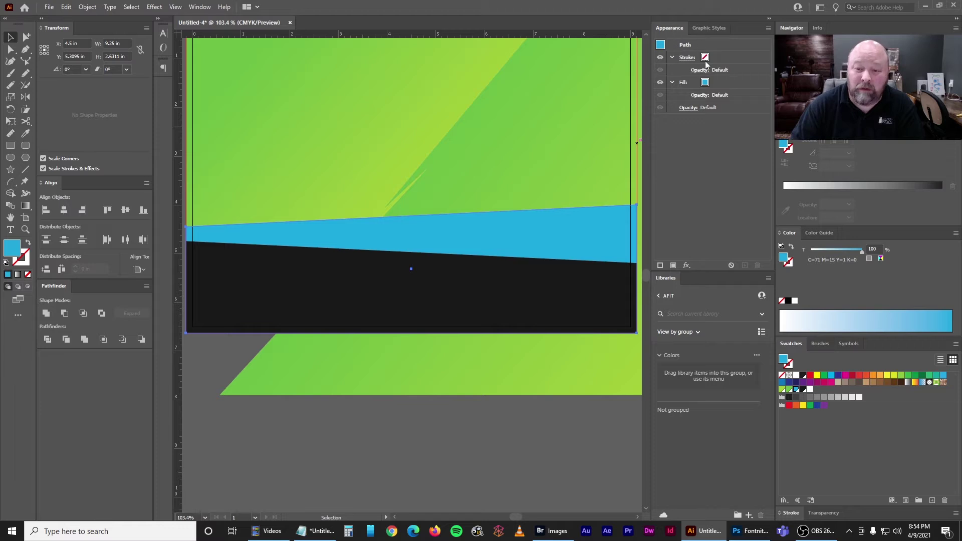
pyautogui.click(738, 83)
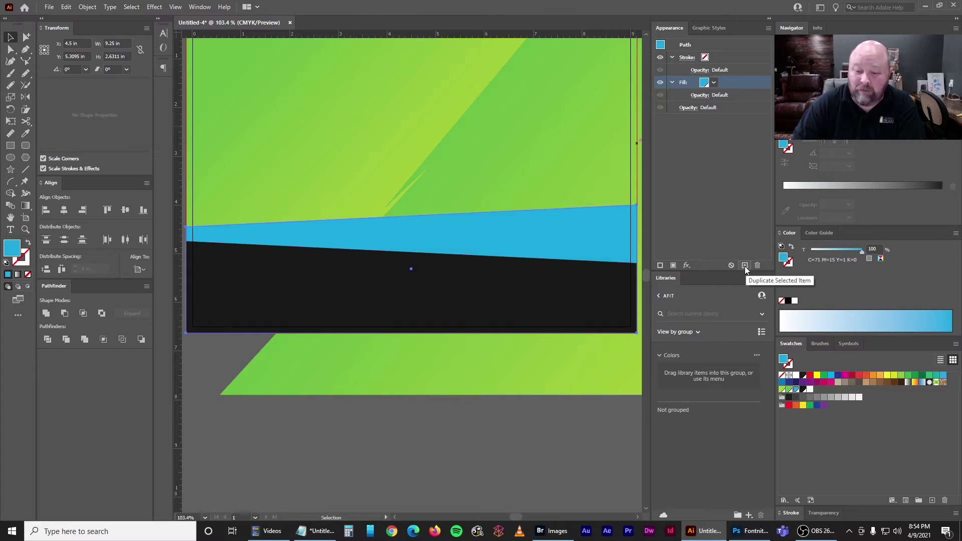
pyautogui.click(768, 29)
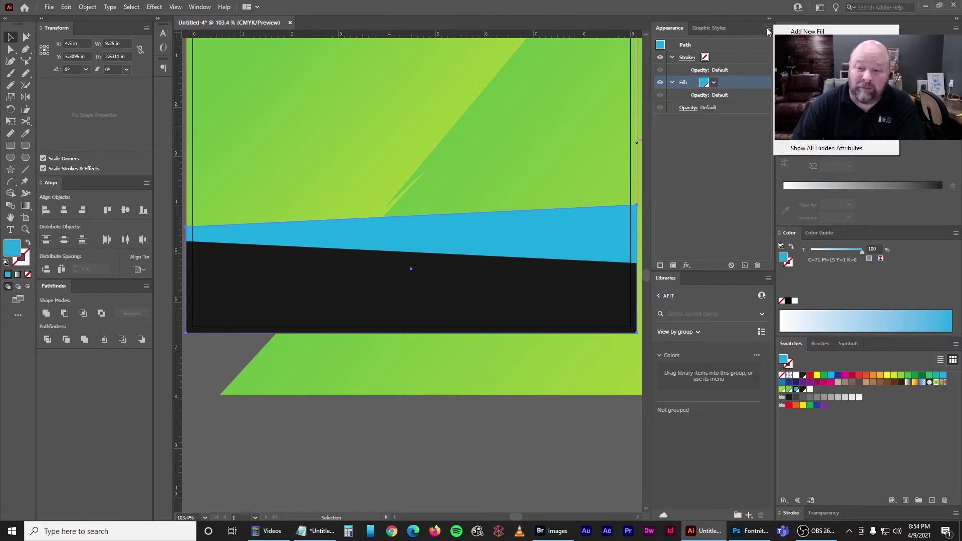
pyautogui.click(753, 30)
pyautogui.click(767, 29)
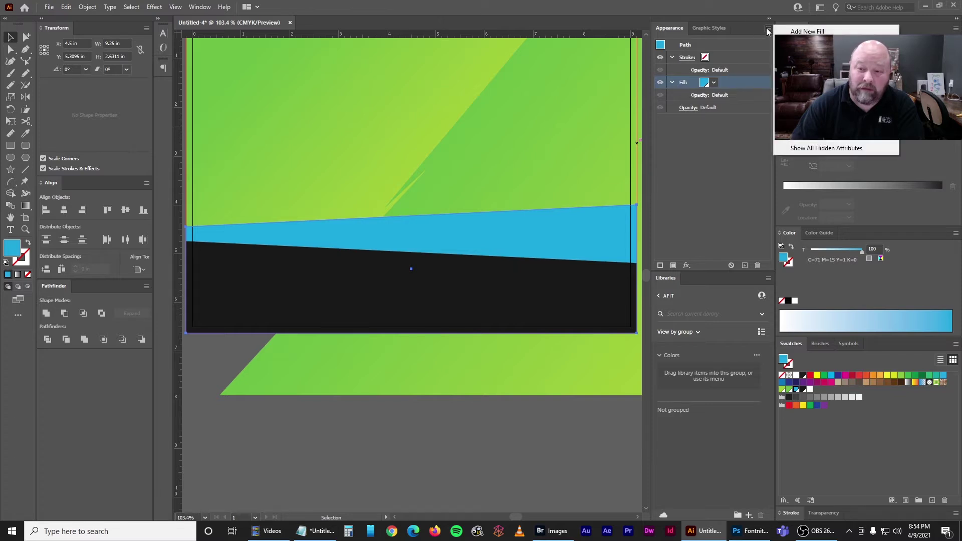
pyautogui.click(804, 32)
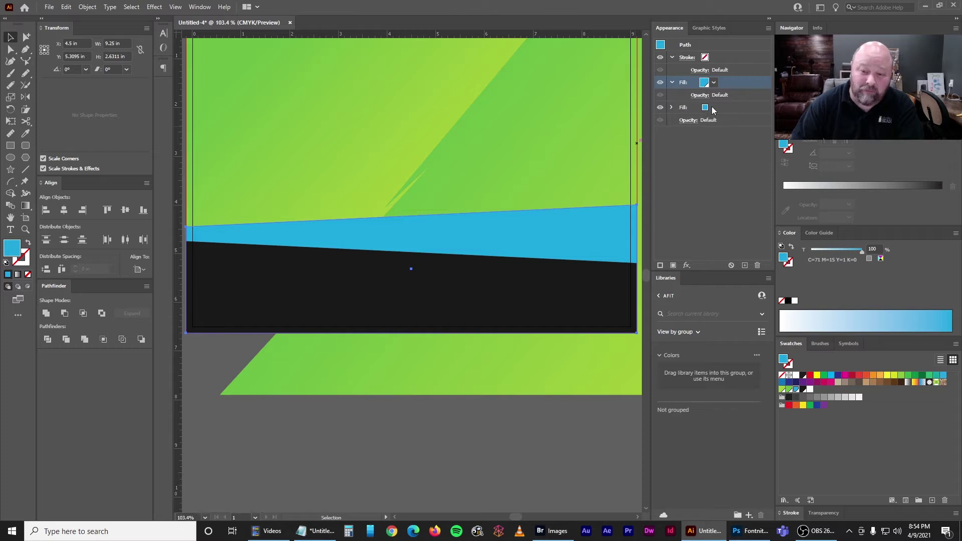
pyautogui.click(713, 83)
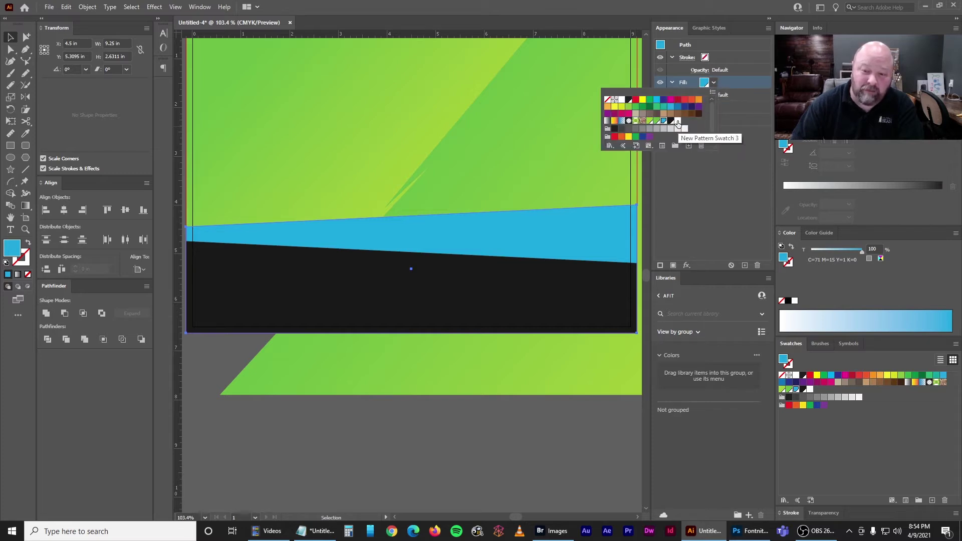
pyautogui.click(678, 121)
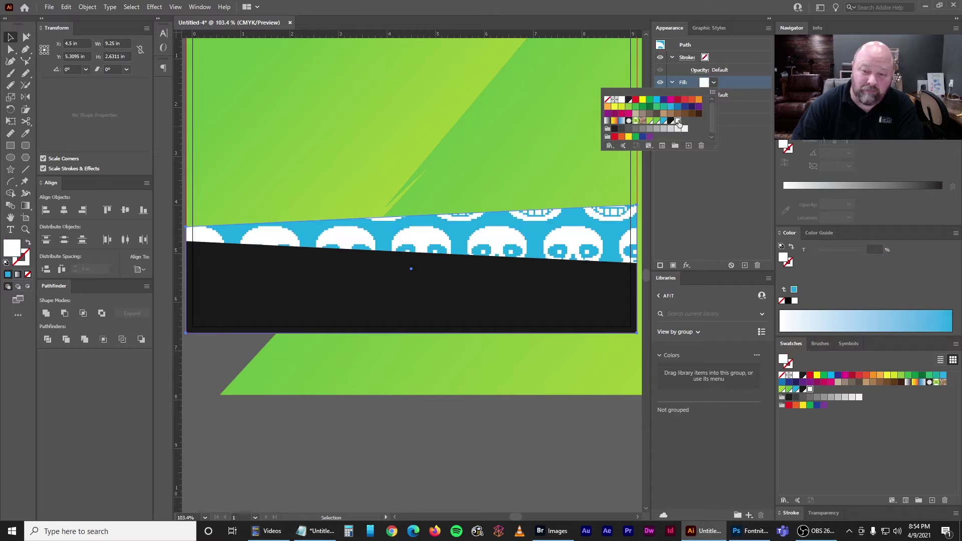
pyautogui.click(748, 90)
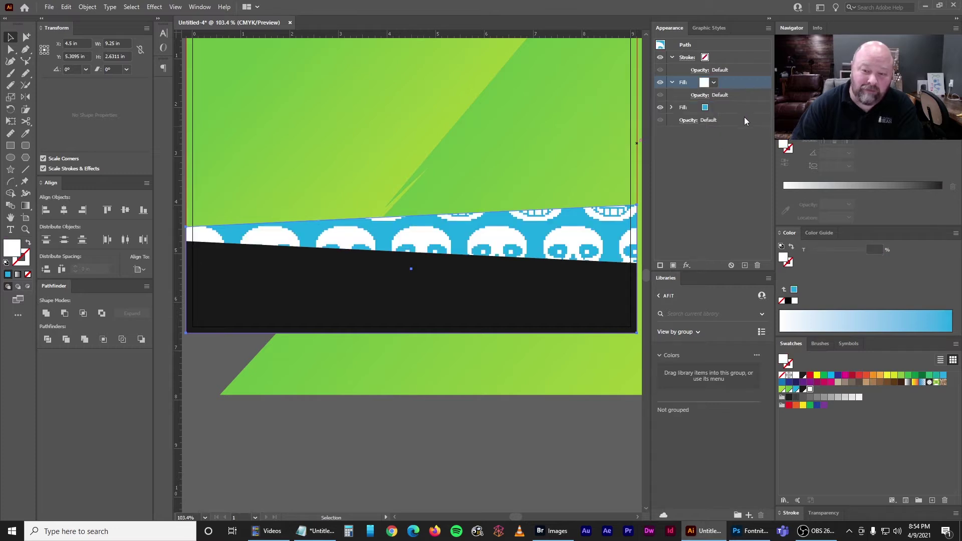
# Check the Fontnite reference in Photoshop and set the opacity of the blue band's skull pattern fill to 20% in Illustrator
pyautogui.hotkey('alt', 'Tab')
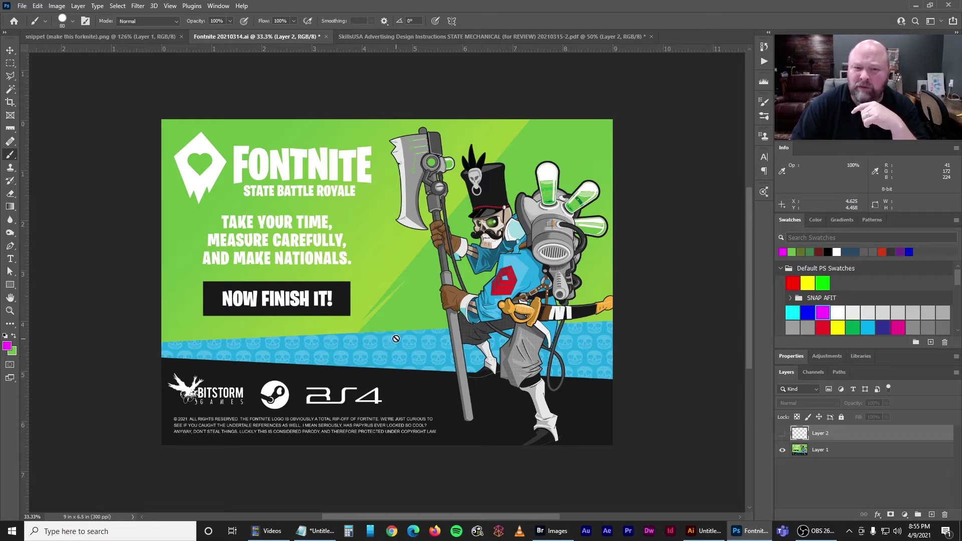
pyautogui.click(716, 532)
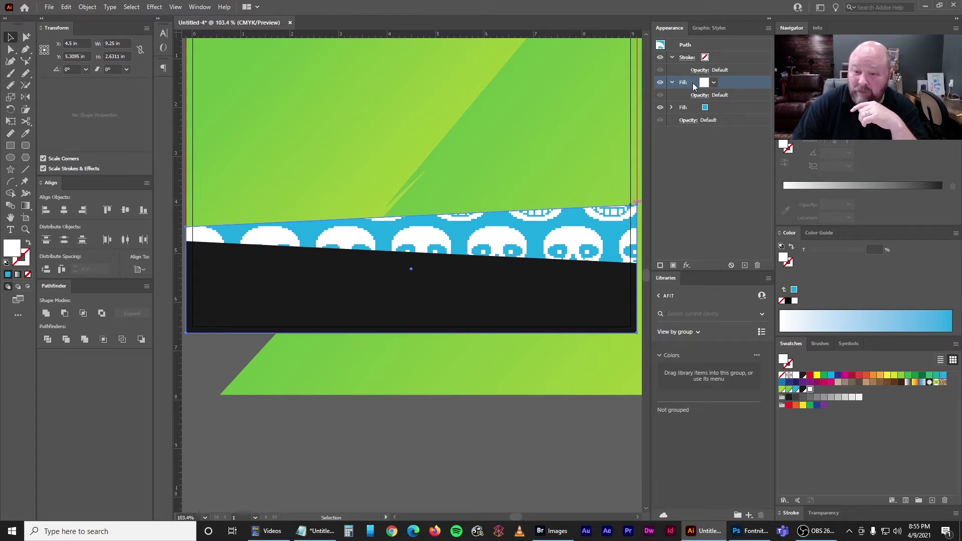
pyautogui.click(700, 98)
pyautogui.click(700, 95)
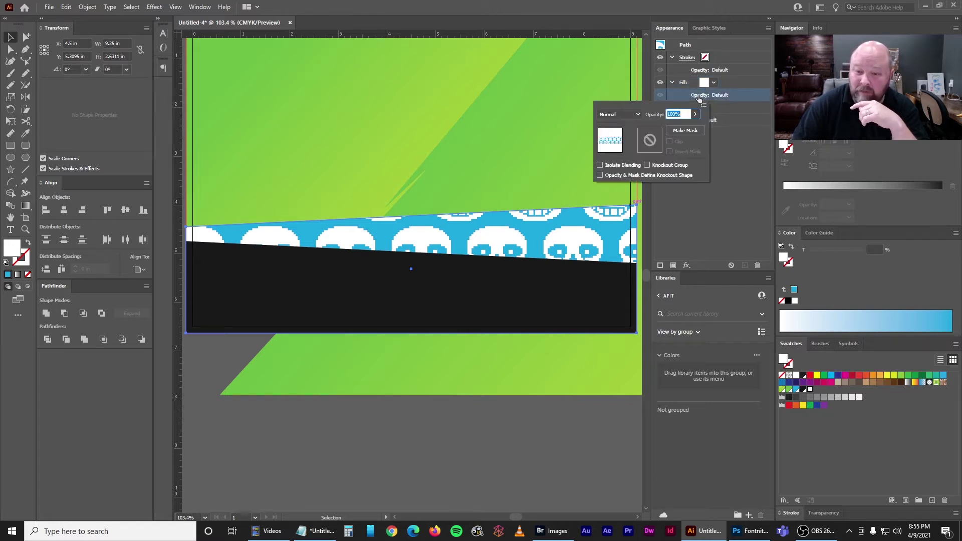
pyautogui.write('20')
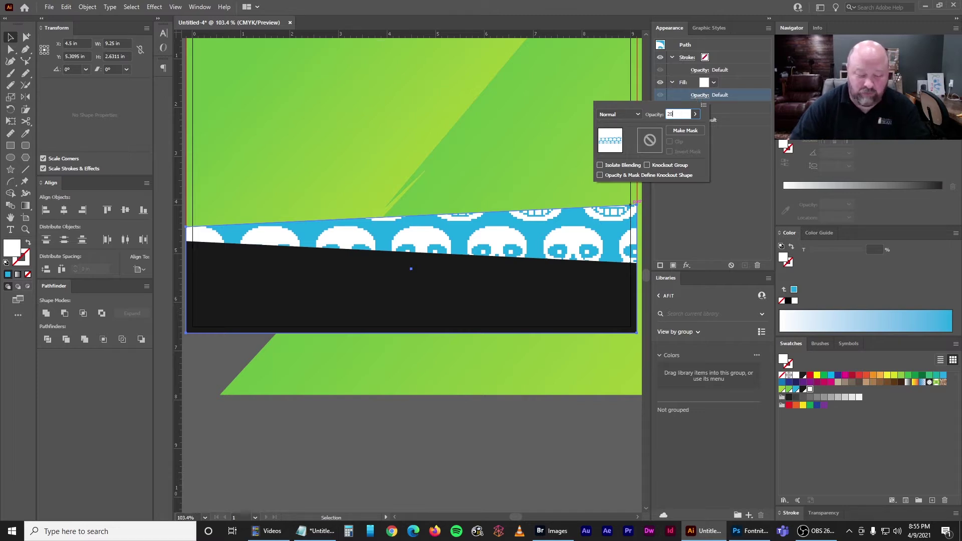
pyautogui.press('Tab')
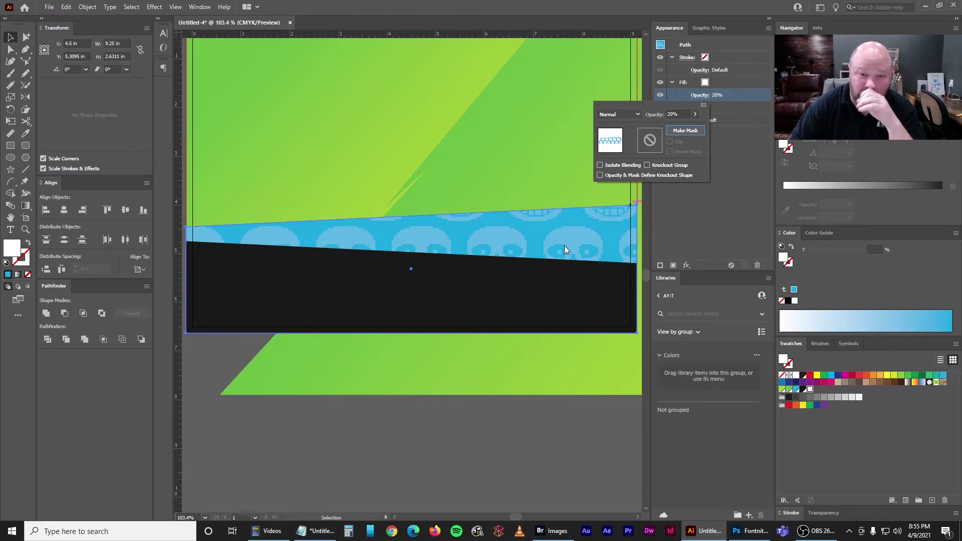
pyautogui.click(744, 95)
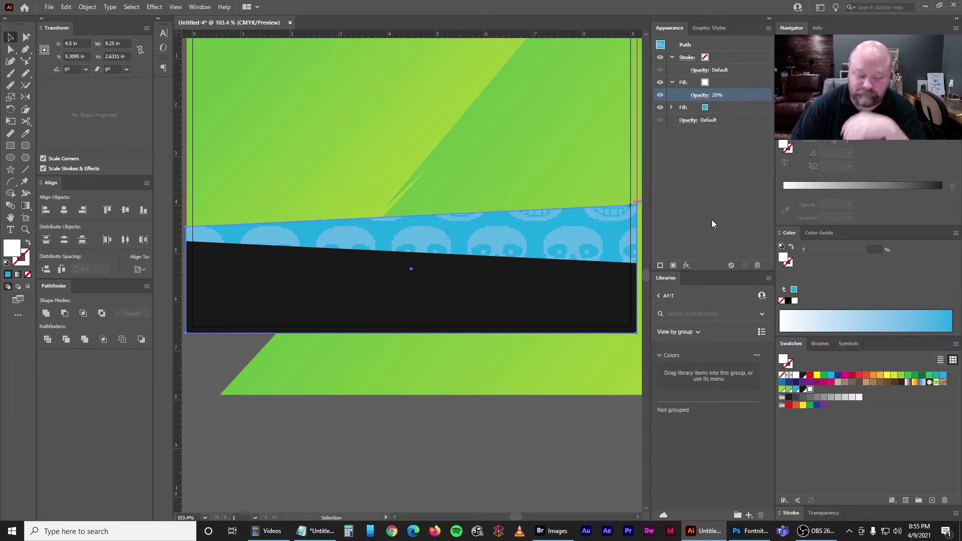
# Set the transform mode to Transform Pattern Only so that transformations of the blue band affect only its skull pattern fill
pyautogui.hotkey('ctrl', '1')
pyautogui.click(472, 401)
pyautogui.hotkey('ctrl', '-')
pyautogui.click(492, 261)
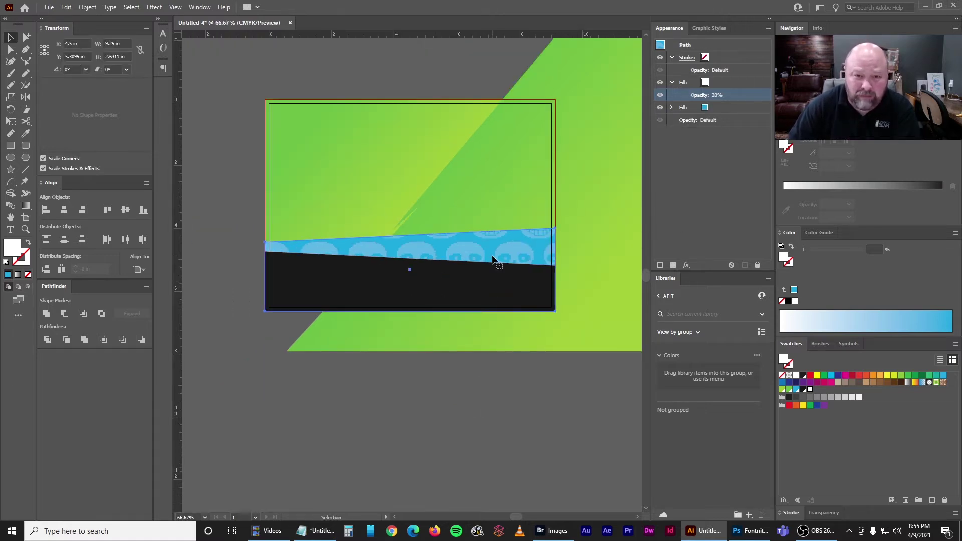
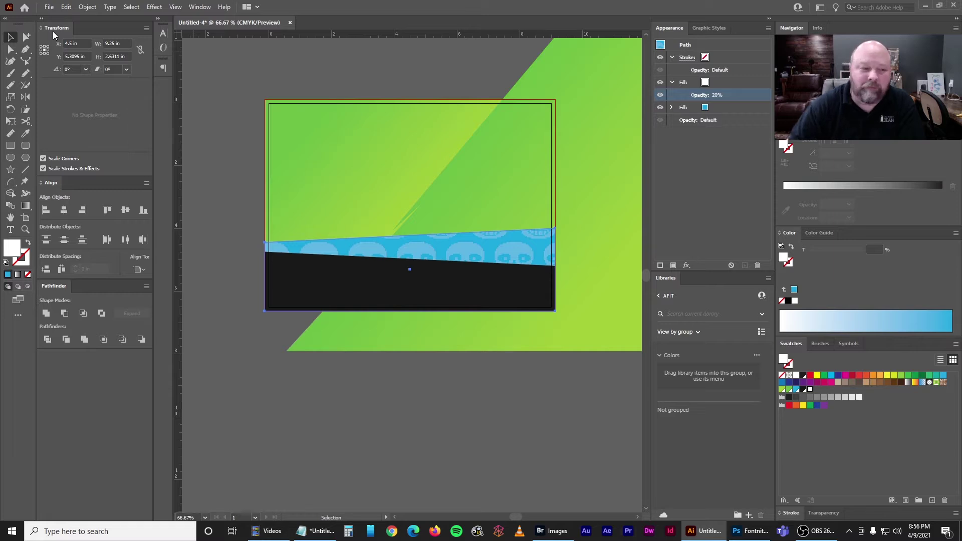
pyautogui.click(140, 51)
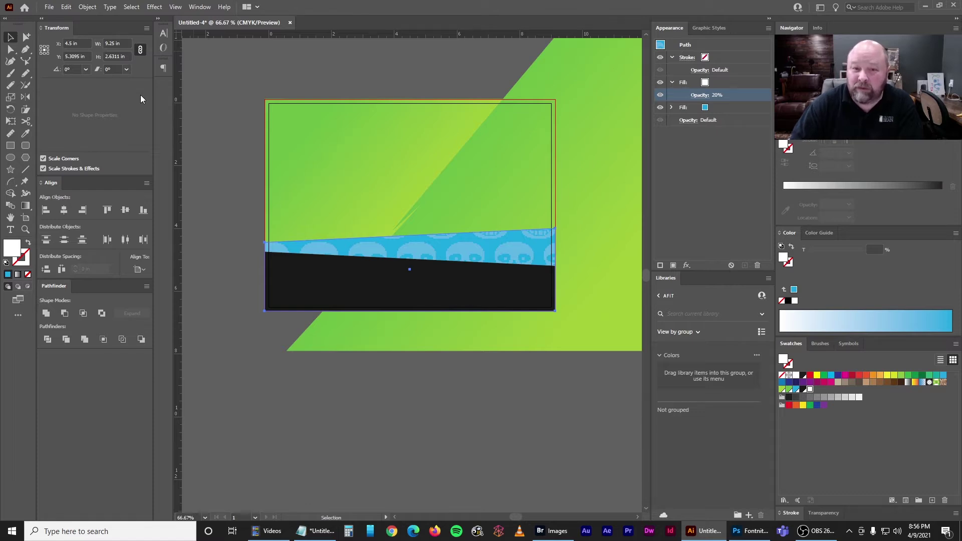
pyautogui.click(141, 50)
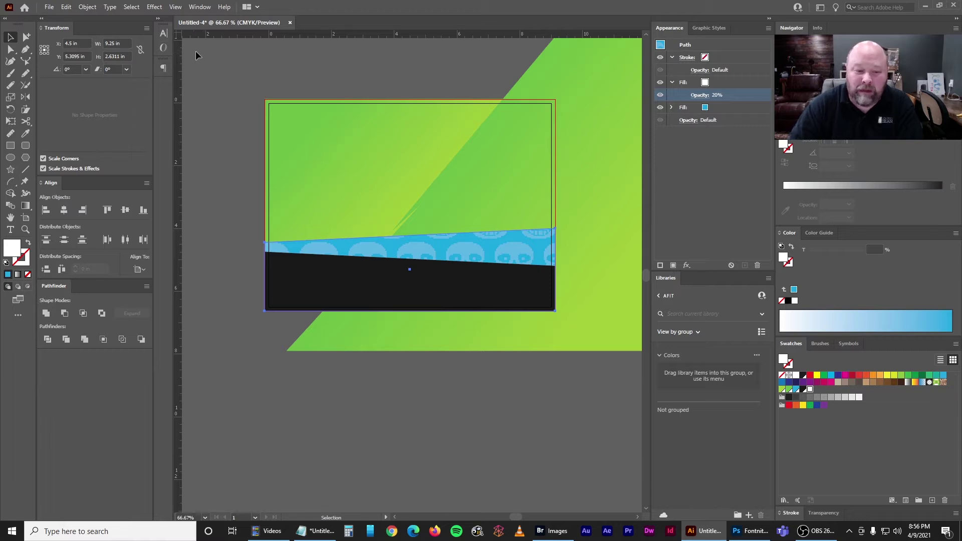
pyautogui.click(147, 29)
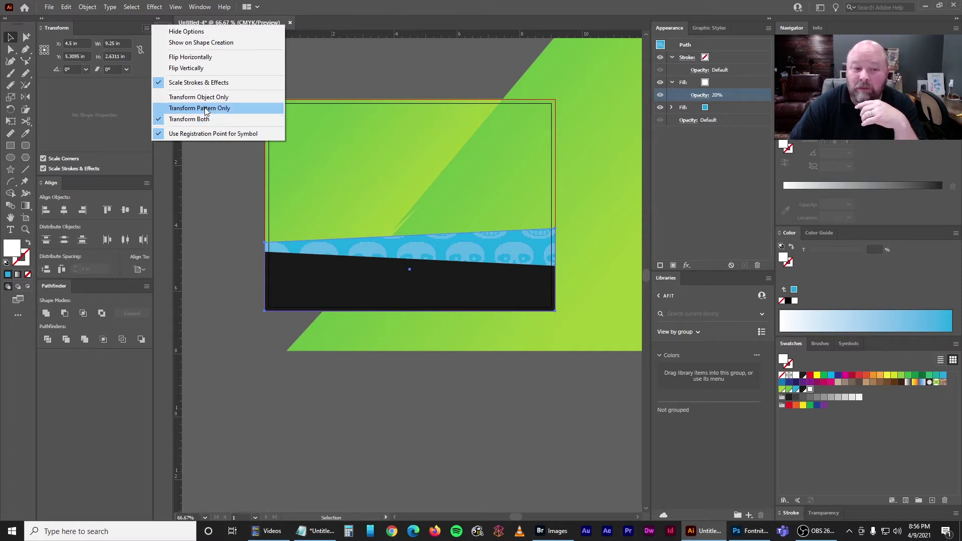
pyautogui.click(205, 109)
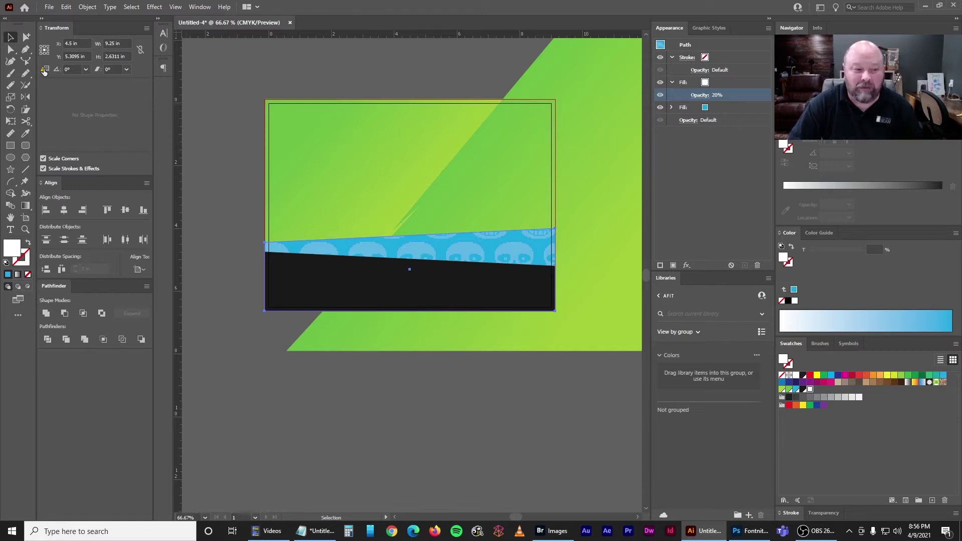
pyautogui.moveTo(43, 71)
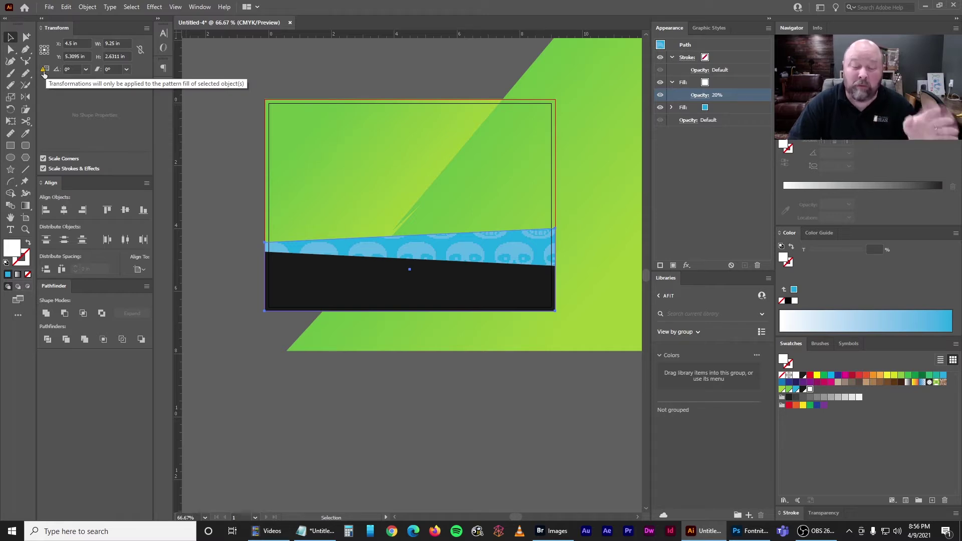
# Switch to Photoshop, examine the skull pattern's size in the Fontnite reference at 100%, and return to Illustrator at 100% for comparison
pyautogui.click(750, 531)
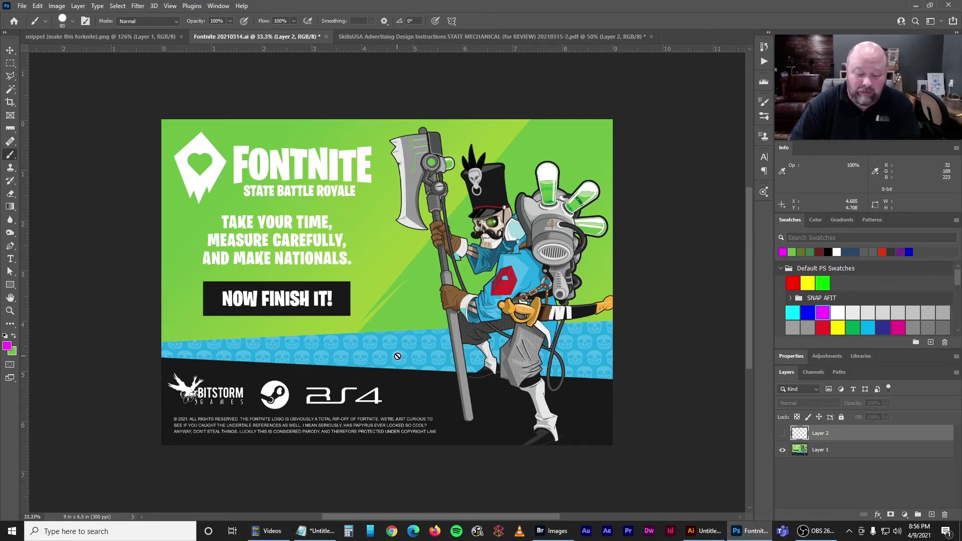
pyautogui.hotkey('ctrl', '1')
pyautogui.moveTo(454, 394); pyautogui.dragTo(427, 229)
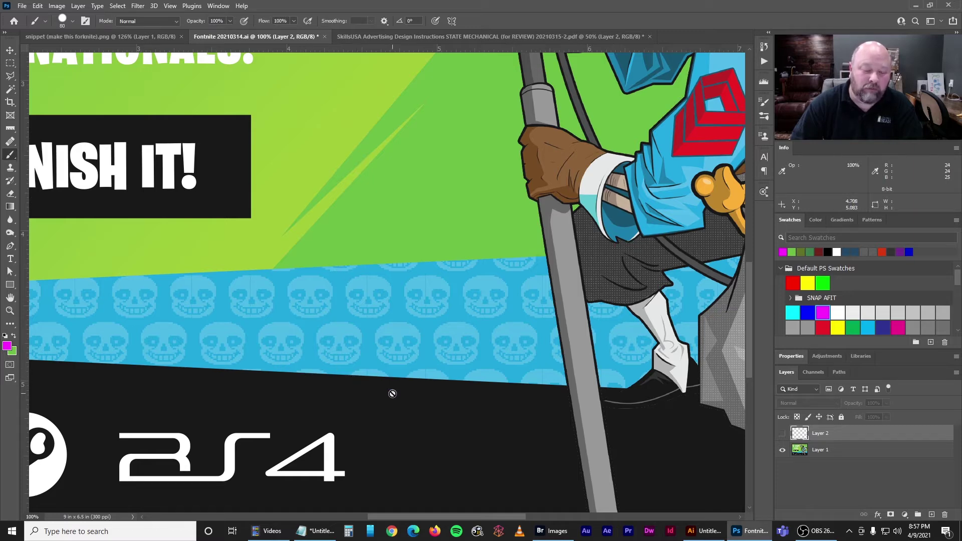
pyautogui.click(704, 534)
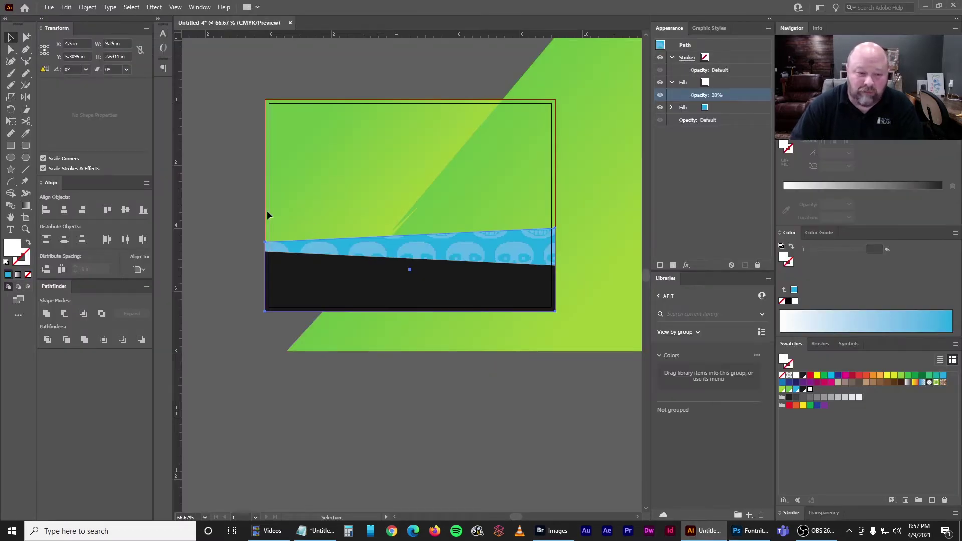
pyautogui.hotkey('ctrl', '1')
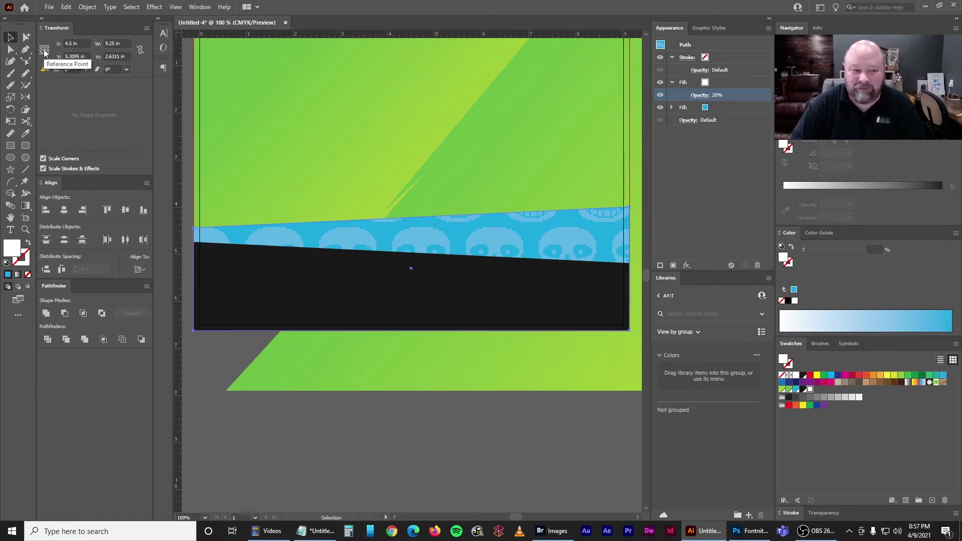
# Try to resize the blue band's skull pattern by entering a width of 3 in, and undo the change
pyautogui.click(140, 50)
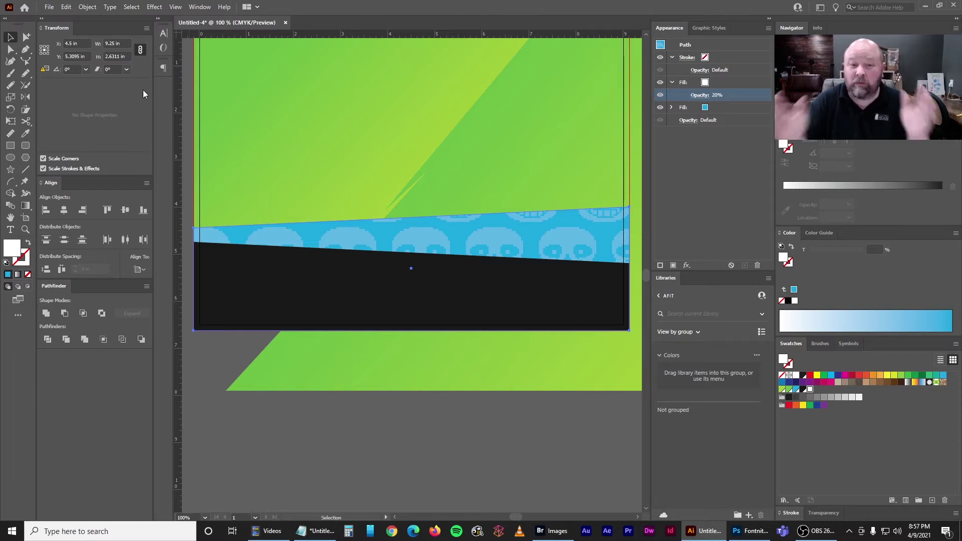
pyautogui.moveTo(130, 42); pyautogui.dragTo(55, 53)
pyautogui.write('3')
pyautogui.press('Return')
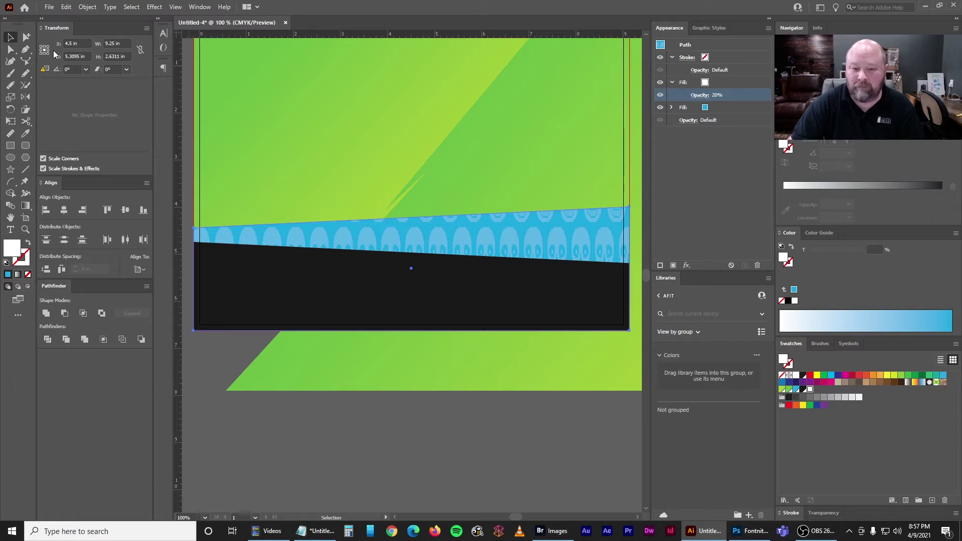
pyautogui.hotkey('ctrl', 'z')
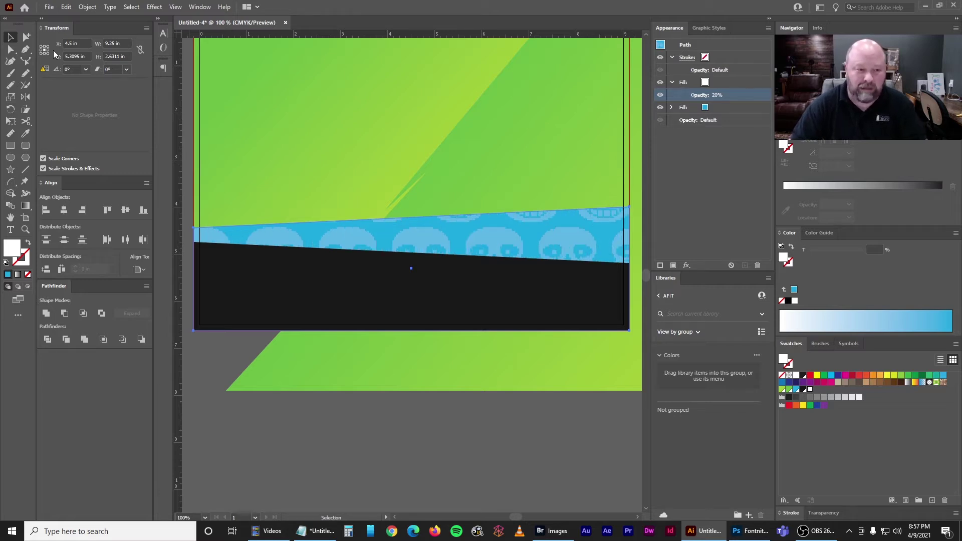
# Constrain width and height proportions, and scale the blue band's skull pattern by setting its width to 4.625 in
pyautogui.click(141, 51)
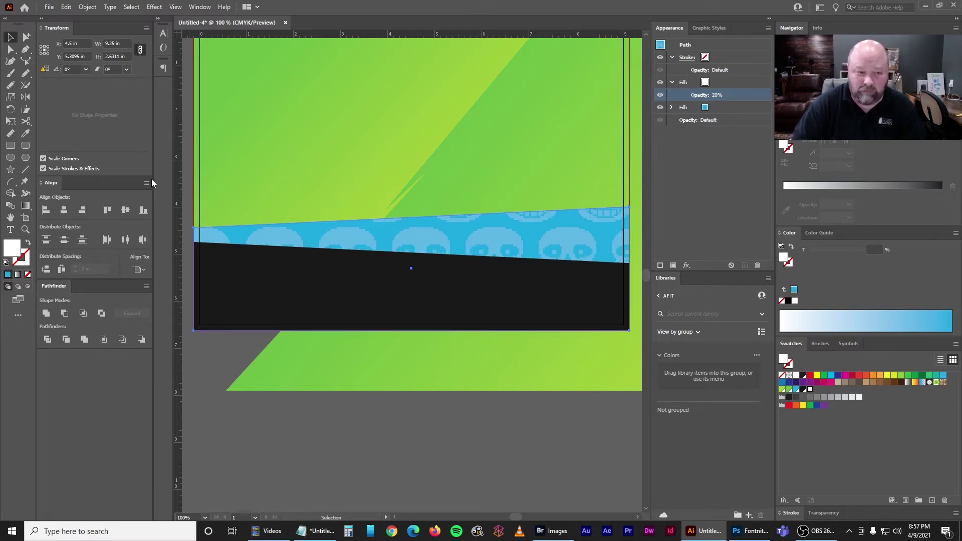
pyautogui.click(125, 44)
pyautogui.write('4.625')
pyautogui.press('Return')
pyautogui.hotkey('ctrl', 'z')
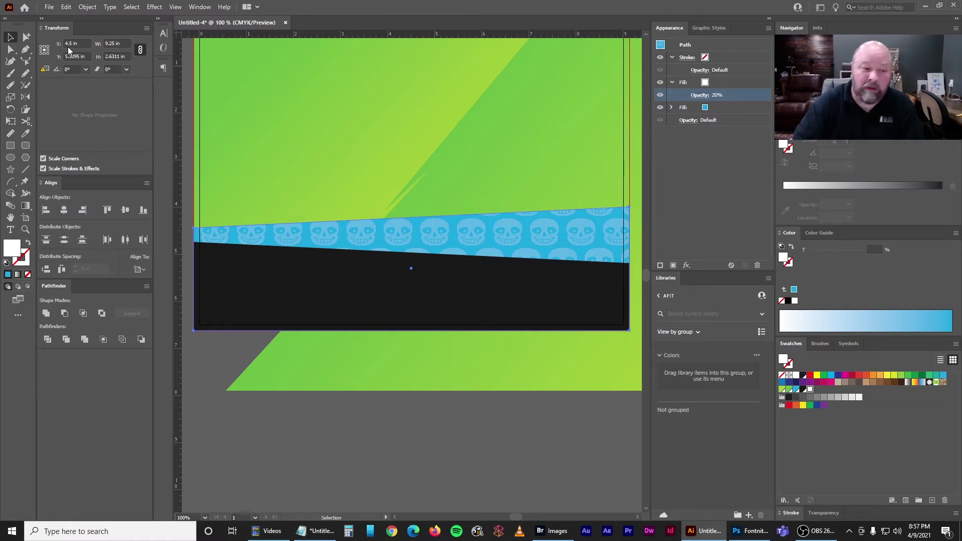
# Scale the blue band's skull pattern down again by setting its width to 50%
pyautogui.click(120, 43)
pyautogui.write('50')
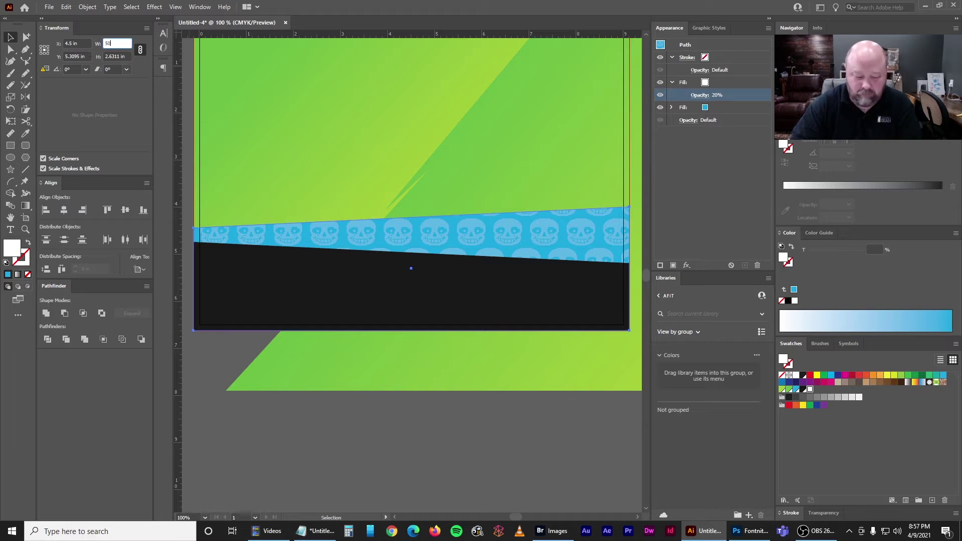
pyautogui.write('%')
pyautogui.press('Return')
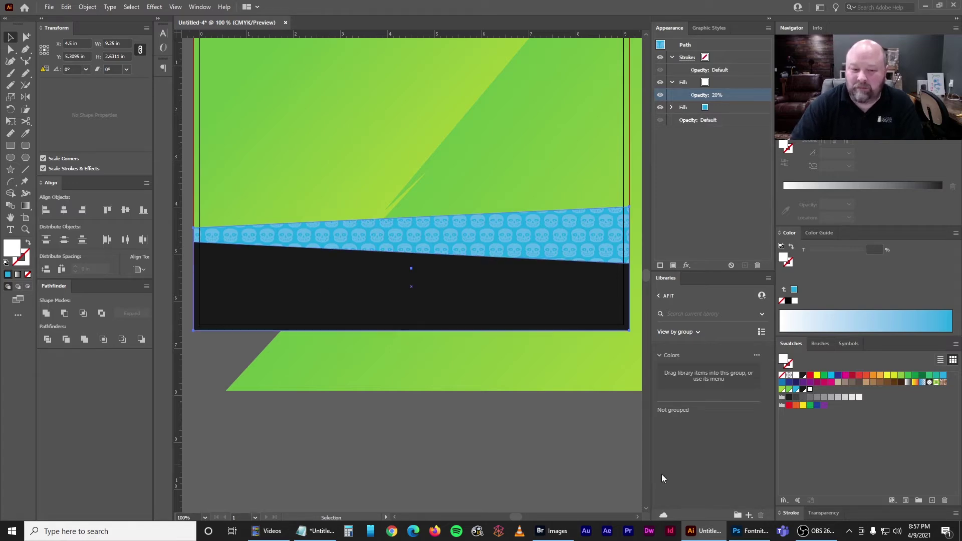
# Compare the skull pattern with the Fontnite reference in Photoshop and check the active object and pattern transform option in Illustrator
pyautogui.click(750, 534)
pyautogui.click(702, 533)
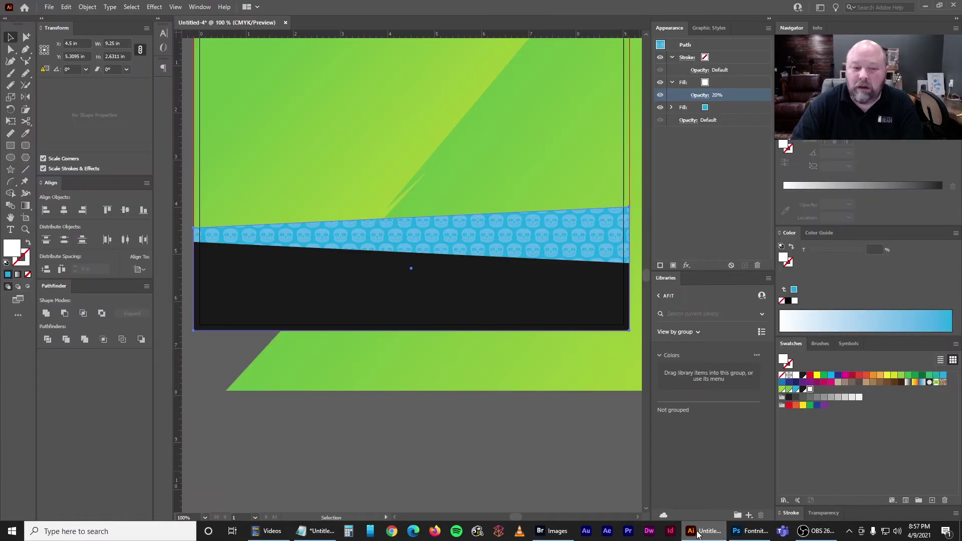
pyautogui.click(147, 28)
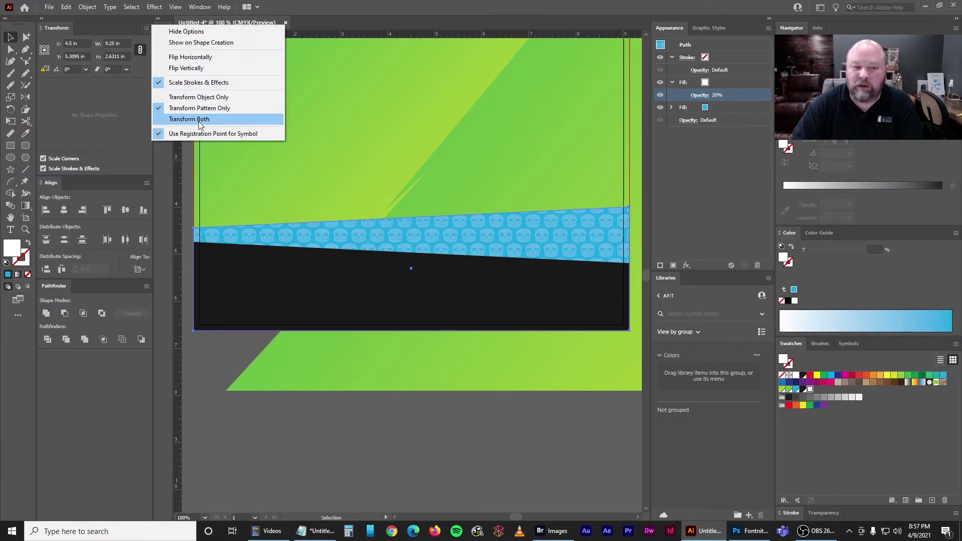
pyautogui.click(52, 27)
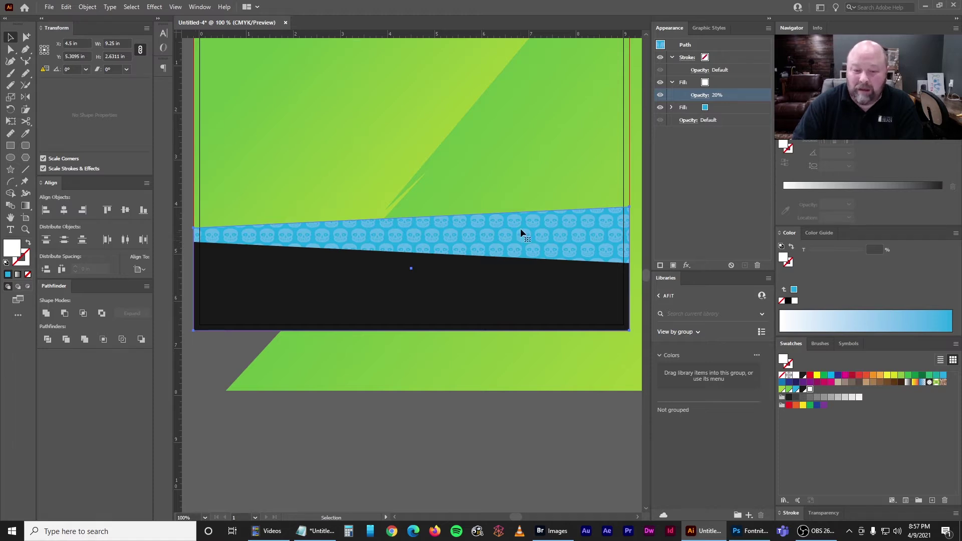
# Shift the skull pattern up by setting its Y position to 5.25 in, and compare it with the Photoshop reference
pyautogui.click(88, 56)
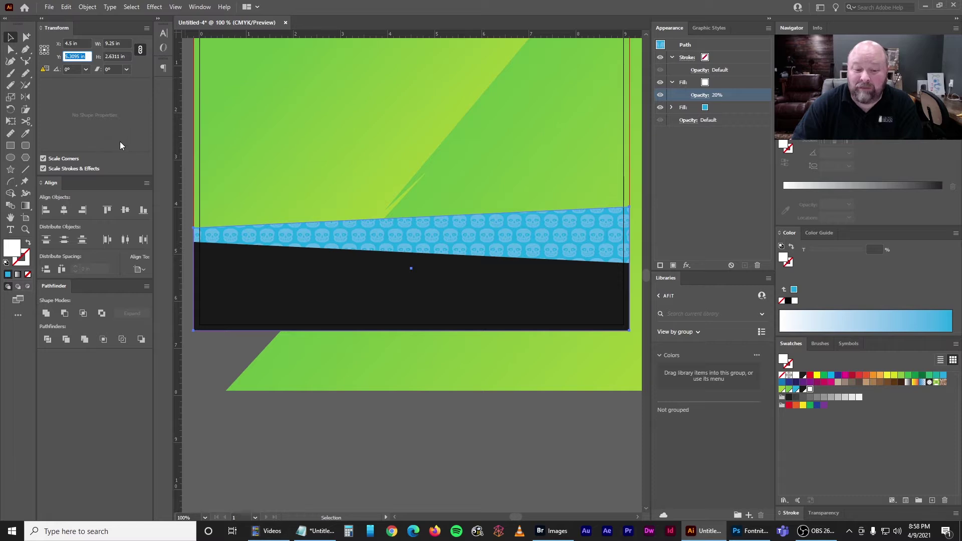
pyautogui.write('5.25')
pyautogui.press('Return')
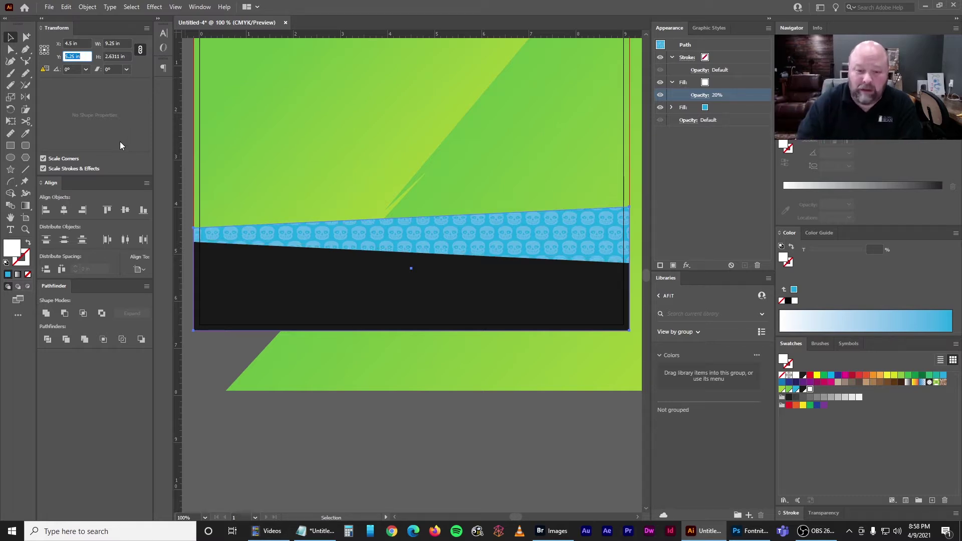
pyautogui.hotkey('ctrl', 'z')
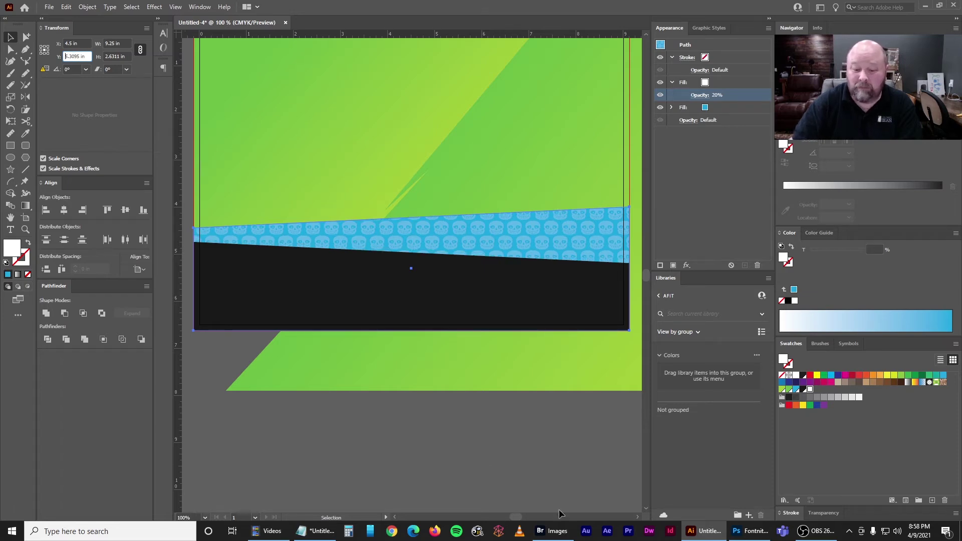
pyautogui.click(761, 533)
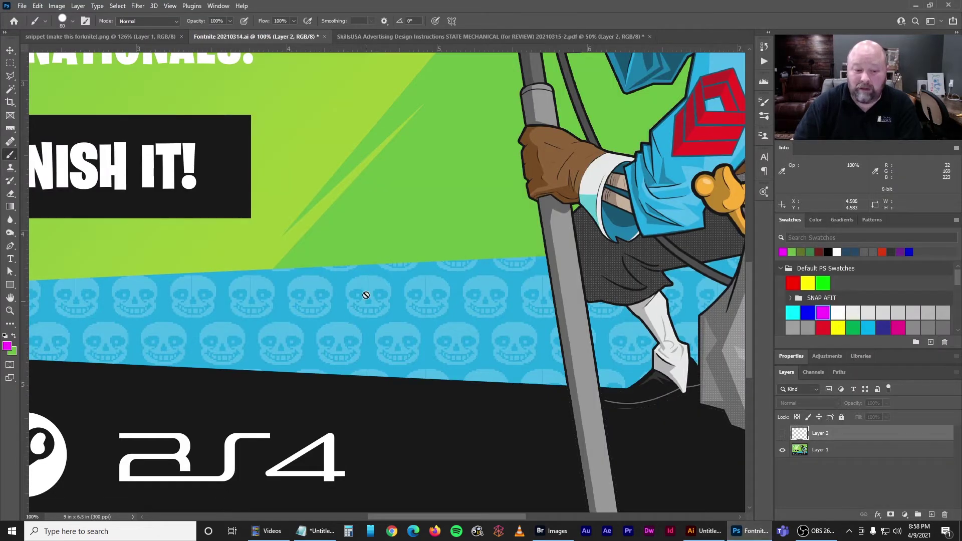
pyautogui.click(704, 531)
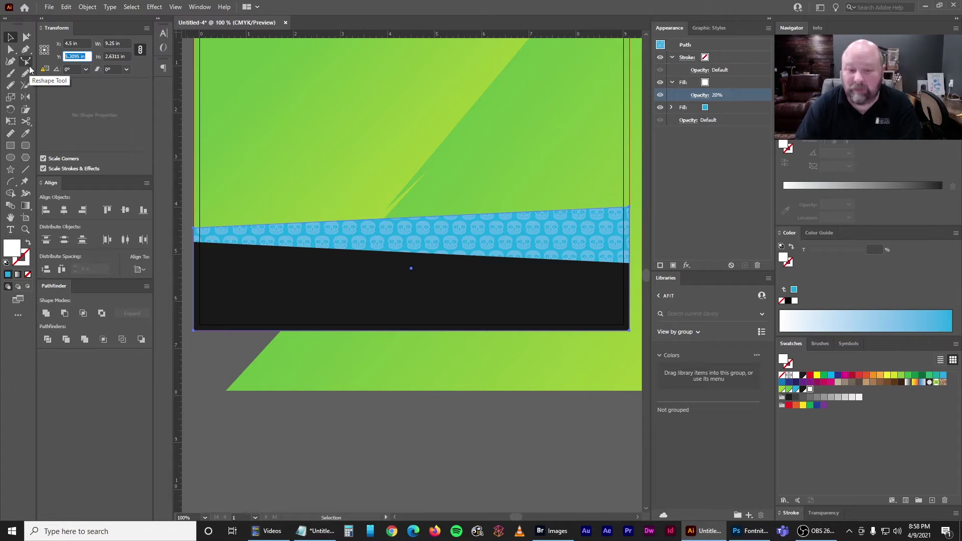
# Try another pattern shift with a Y position of 5.25 in, toggle it for comparison, and undo it
pyautogui.write('5.25')
pyautogui.press('Return')
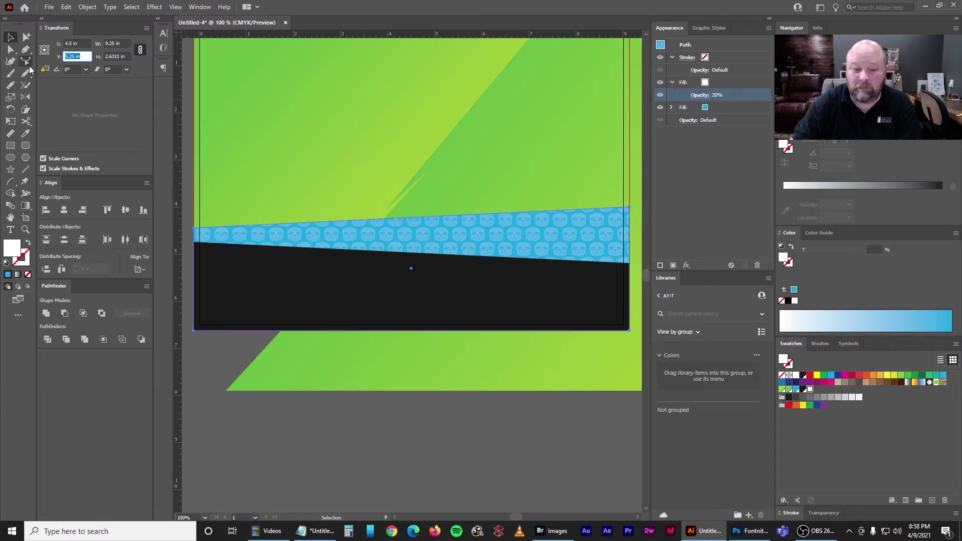
pyautogui.hotkey('ctrl', 'z')
pyautogui.hotkey('ctrl', 'shift', 'z')
pyautogui.hotkey('ctrl', 'z')
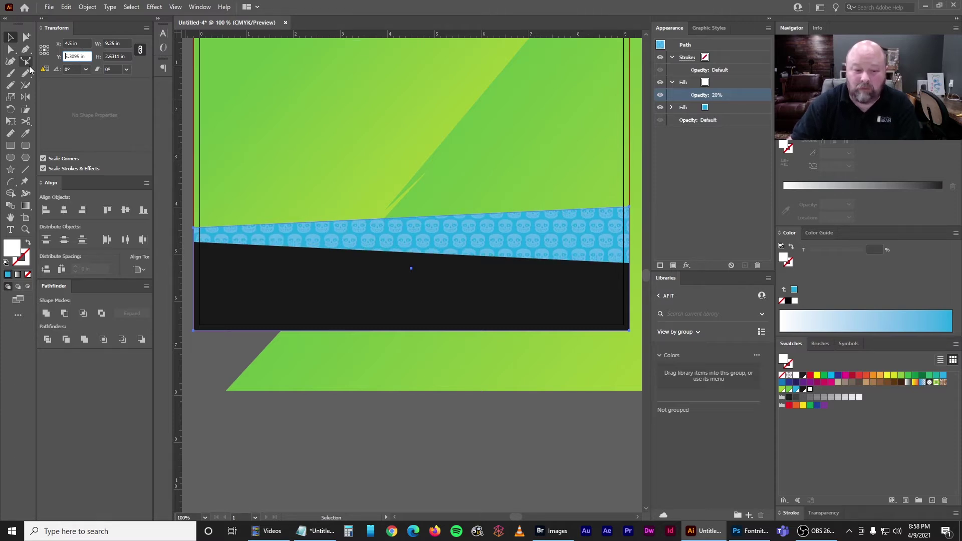
# Inspect the skull pattern up close, try a Y position of 5.375 in for it, and undo the shift
pyautogui.press('a')
pyautogui.click(440, 441)
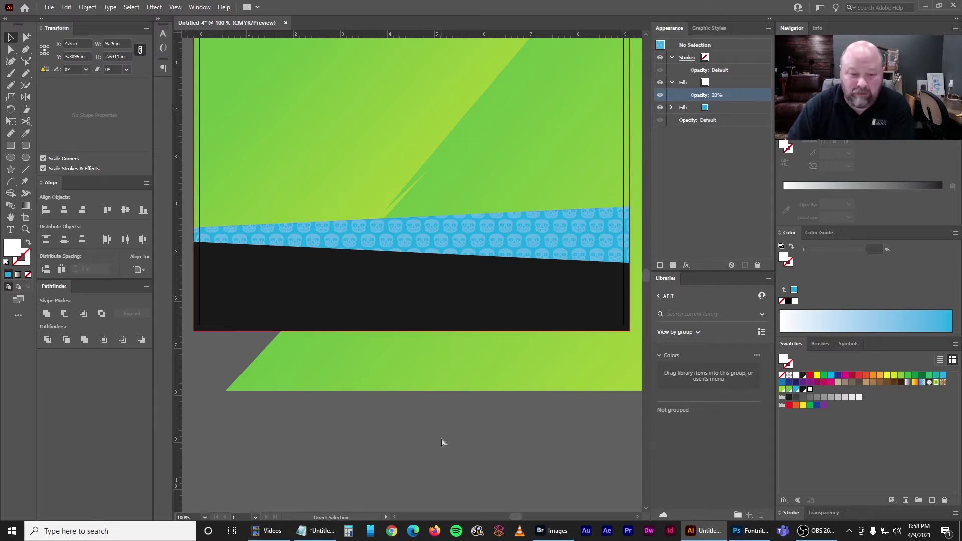
pyautogui.hotkey('ctrl', '+')
pyautogui.hotkey('ctrl', '+')
pyautogui.hotkey('ctrl', '+')
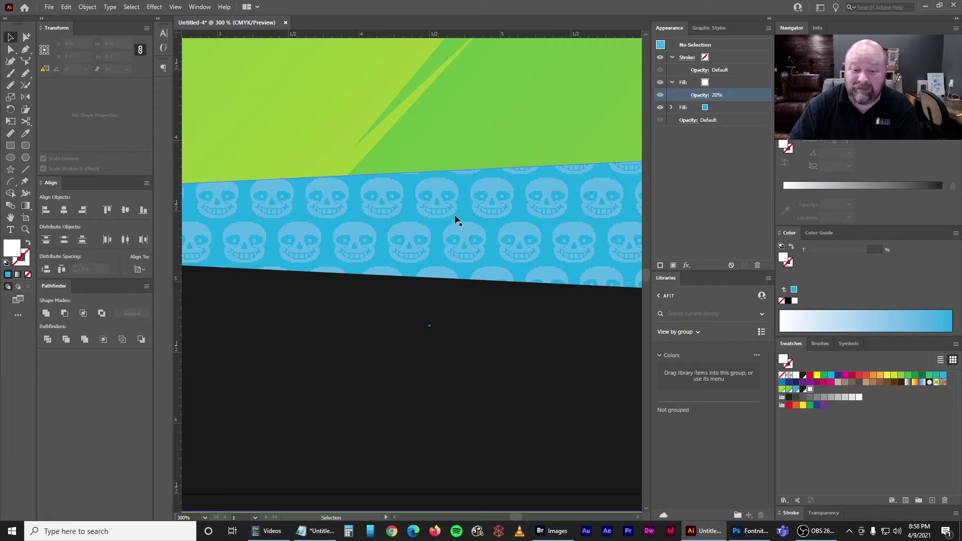
pyautogui.click(404, 245)
pyautogui.doubleClick(76, 56)
pyautogui.write('5.375')
pyautogui.press('Return')
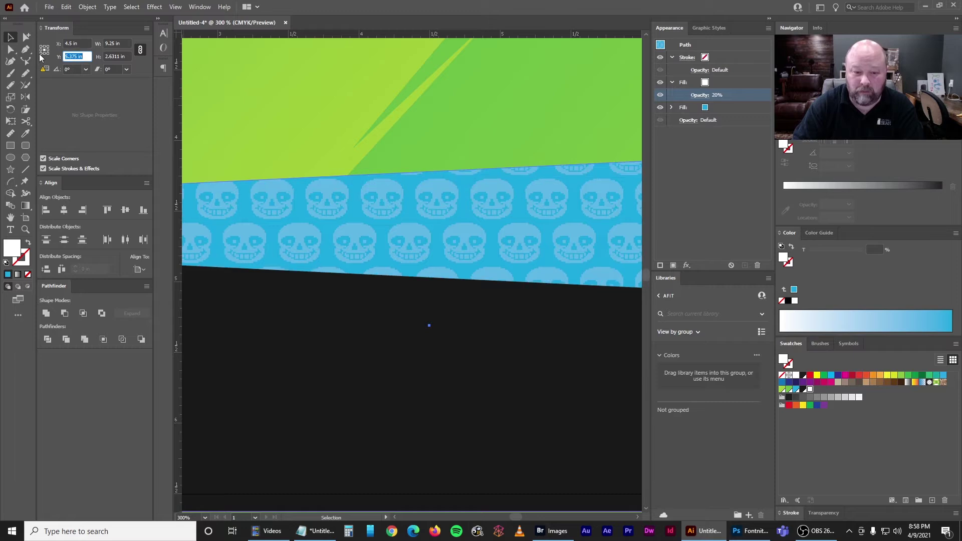
pyautogui.hotkey('ctrl', 'z')
# Deselect all artwork and set the transform mode to Transform Both
pyautogui.click(330, 367)
pyautogui.hotkey('ctrl', '-')
pyautogui.hotkey('ctrl', '-')
pyautogui.hotkey('ctrl', '-')
pyautogui.click(417, 483)
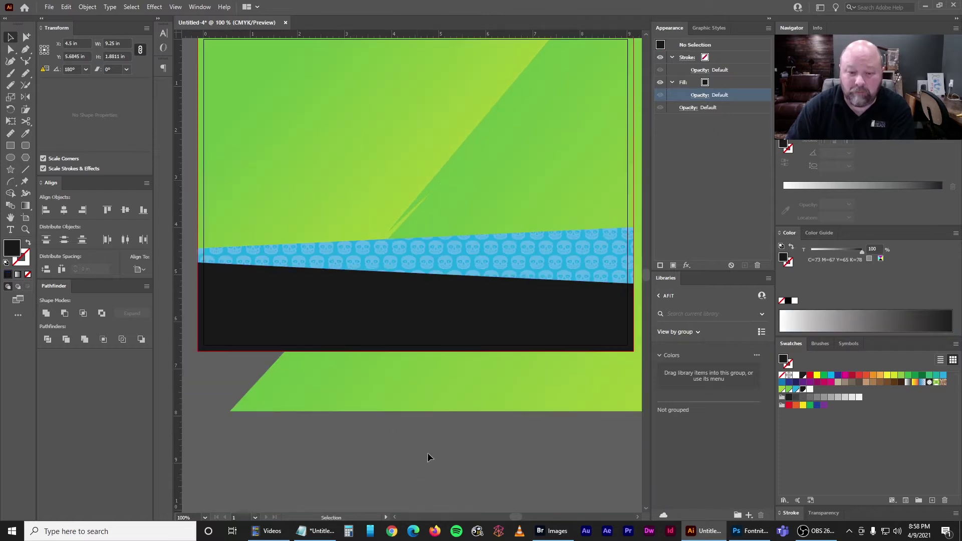
pyautogui.click(146, 29)
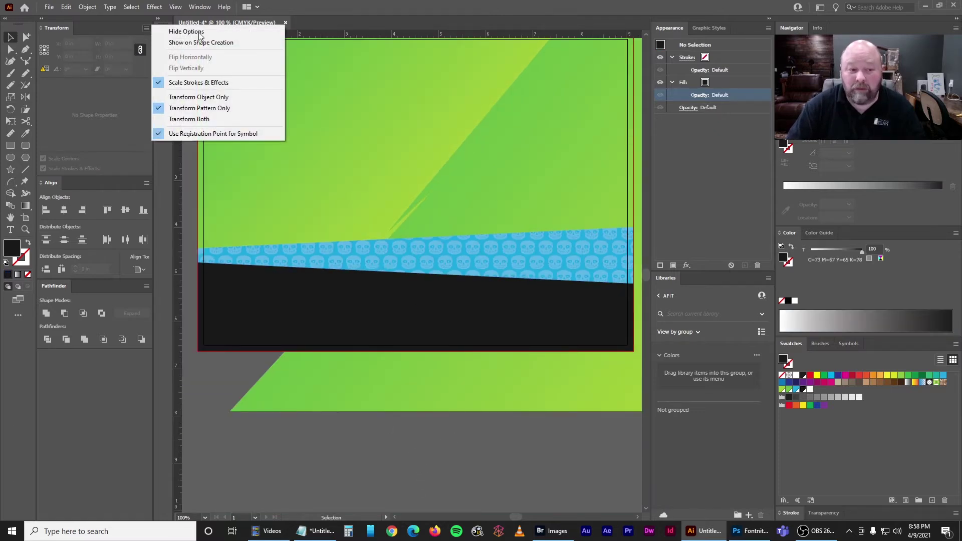
pyautogui.click(182, 121)
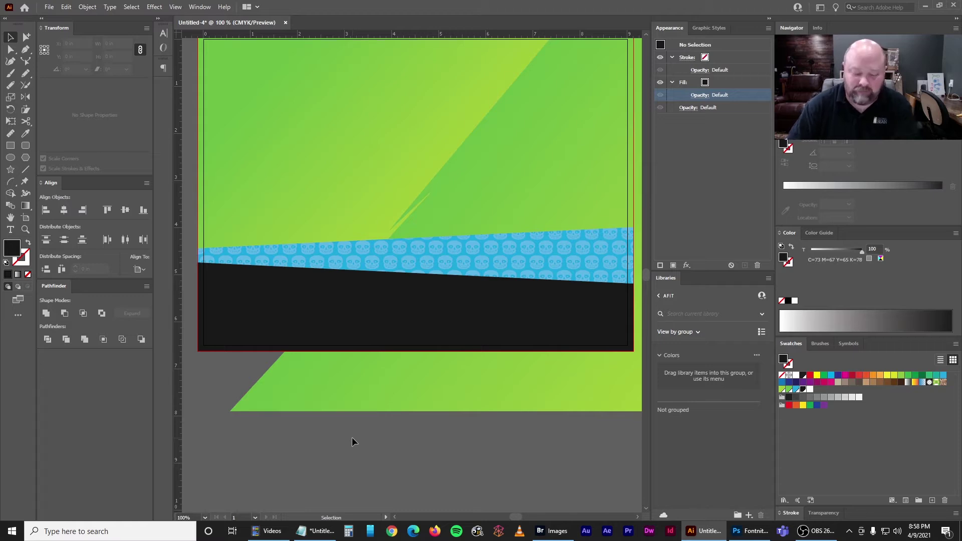
# Examine the Fontnite reference in Photoshop for the character illustration's placement, and check the available source images in Bridge
pyautogui.hotkey('ctrl', '-')
pyautogui.moveTo(431, 400); pyautogui.dragTo(439, 432)
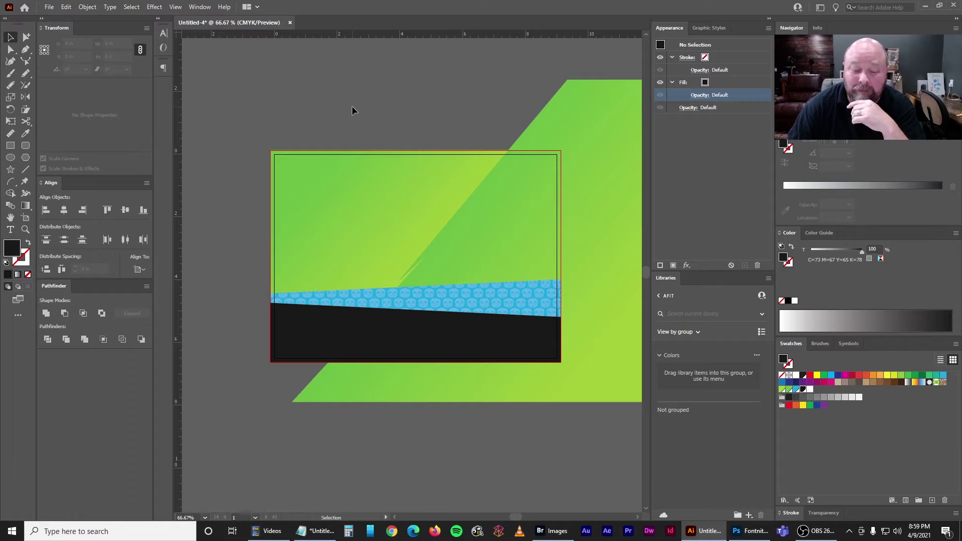
pyautogui.click(752, 535)
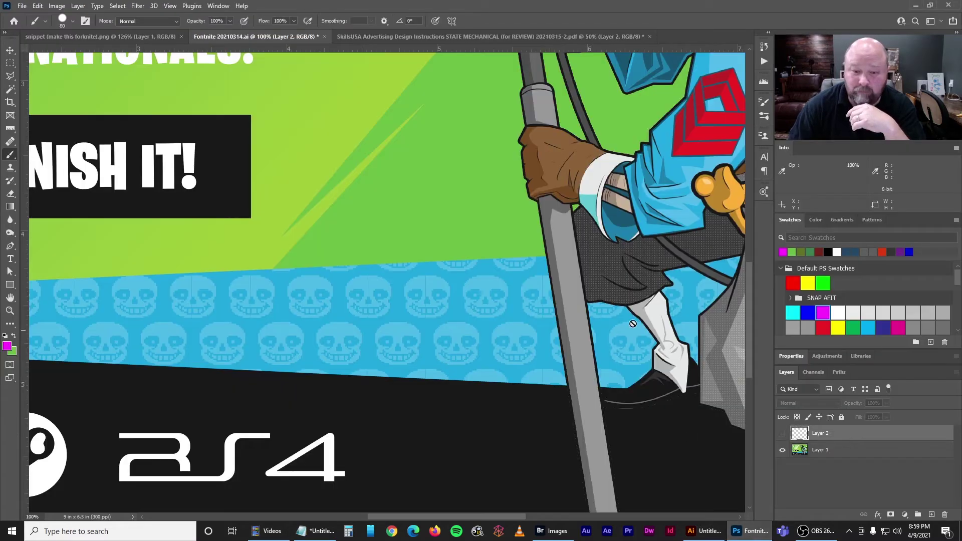
pyautogui.scroll(-2, 620, 345)
pyautogui.scroll(3, 617, 354)
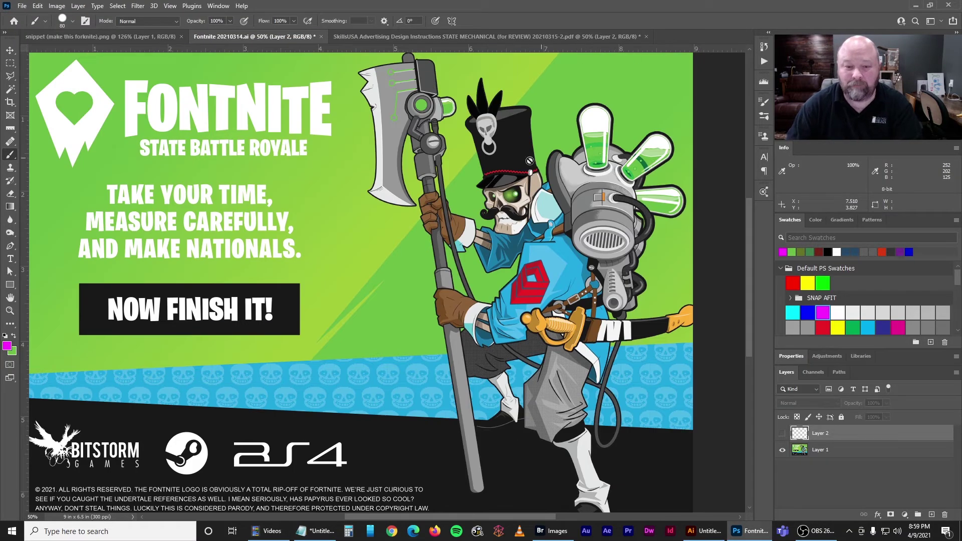
pyautogui.click(551, 531)
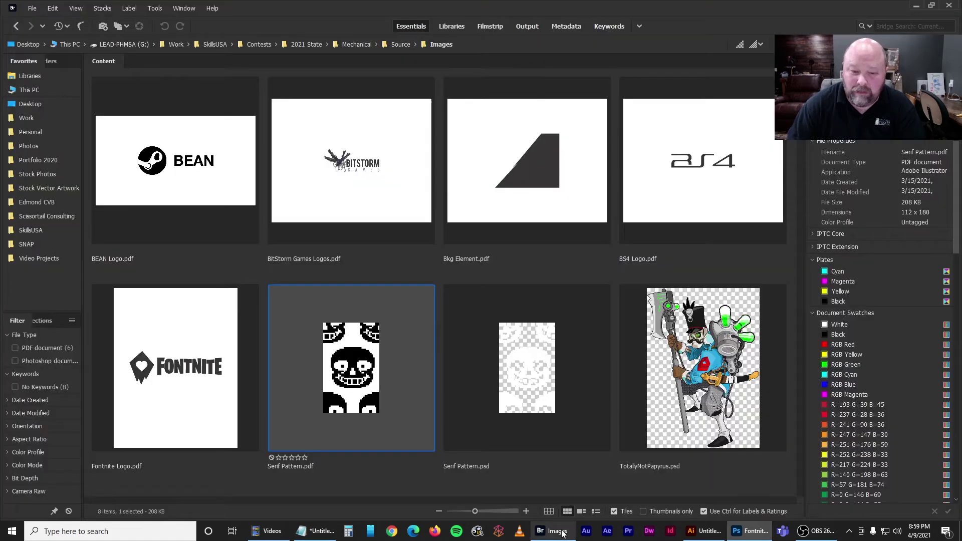
pyautogui.click(750, 531)
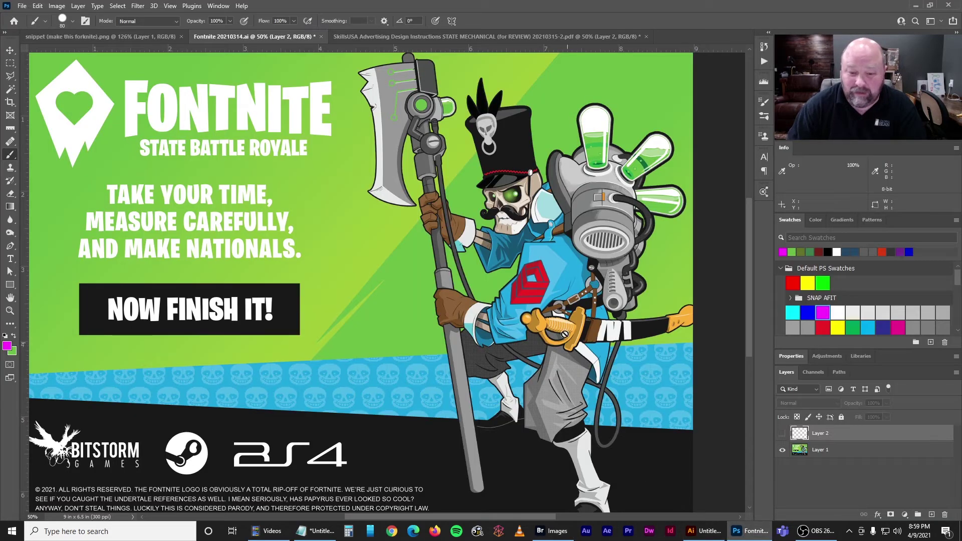
pyautogui.scroll(2, 457, 352)
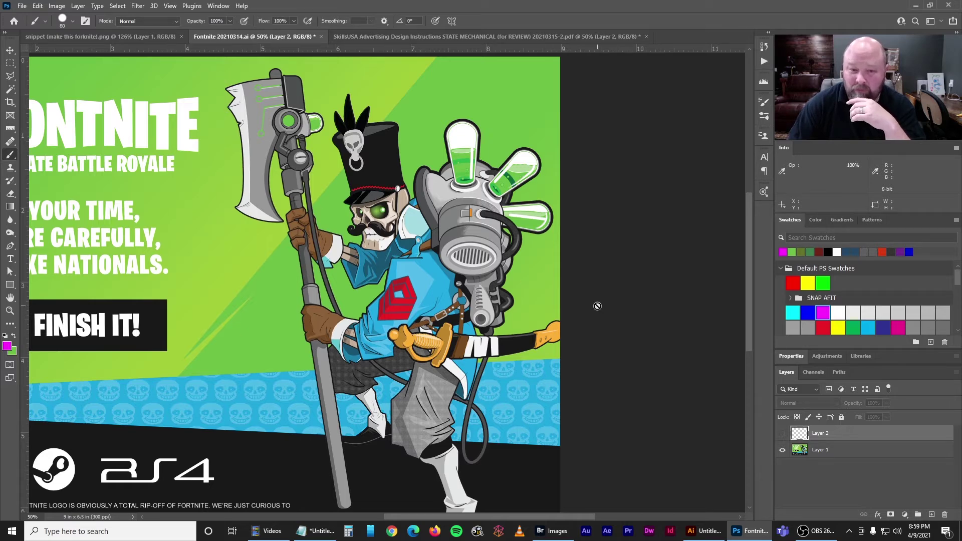
pyautogui.moveTo(519, 414); pyautogui.dragTo(526, 262)
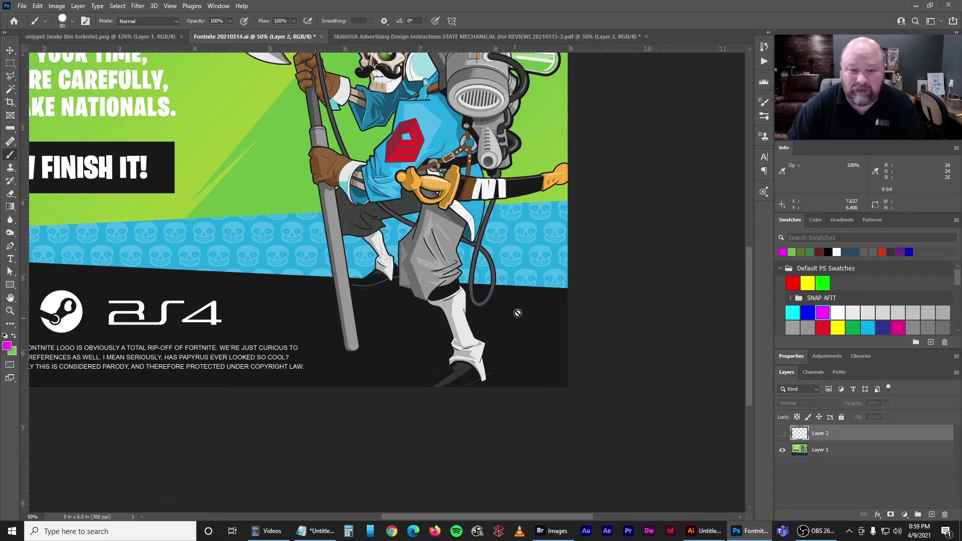
pyautogui.moveTo(499, 220); pyautogui.dragTo(491, 367)
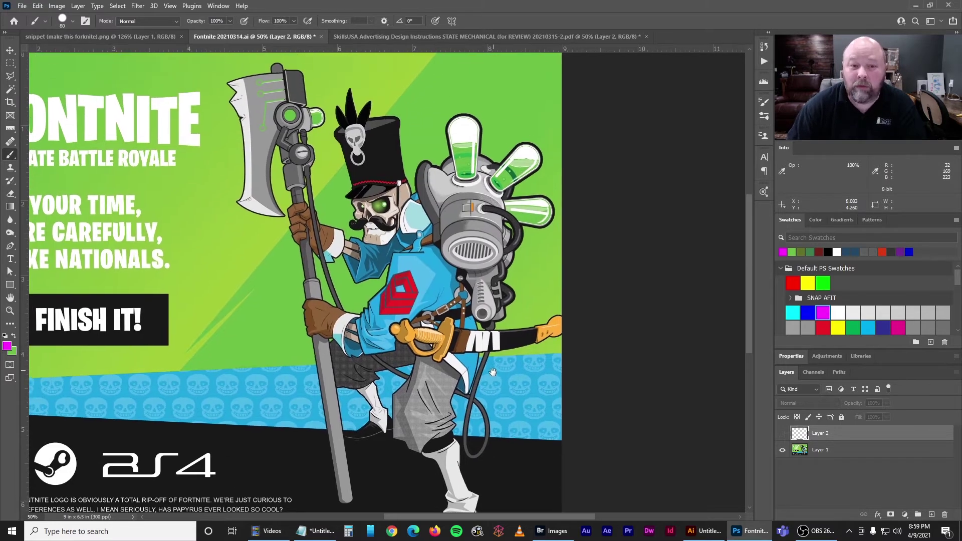
pyautogui.moveTo(483, 330); pyautogui.dragTo(484, 357)
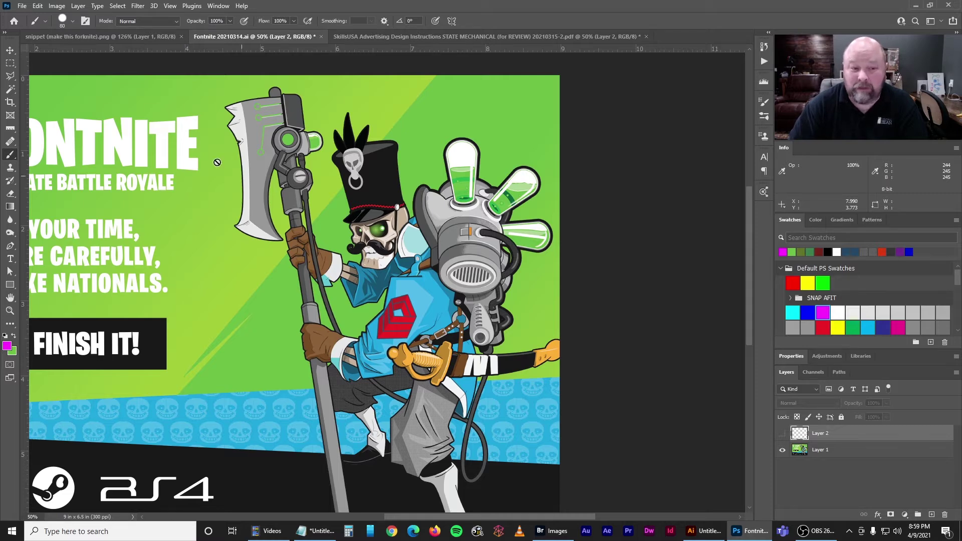
# Measure the reference character with a marquee from the axe blade's outer tip to the outermost green flask, and clear the selection
pyautogui.click(10, 63)
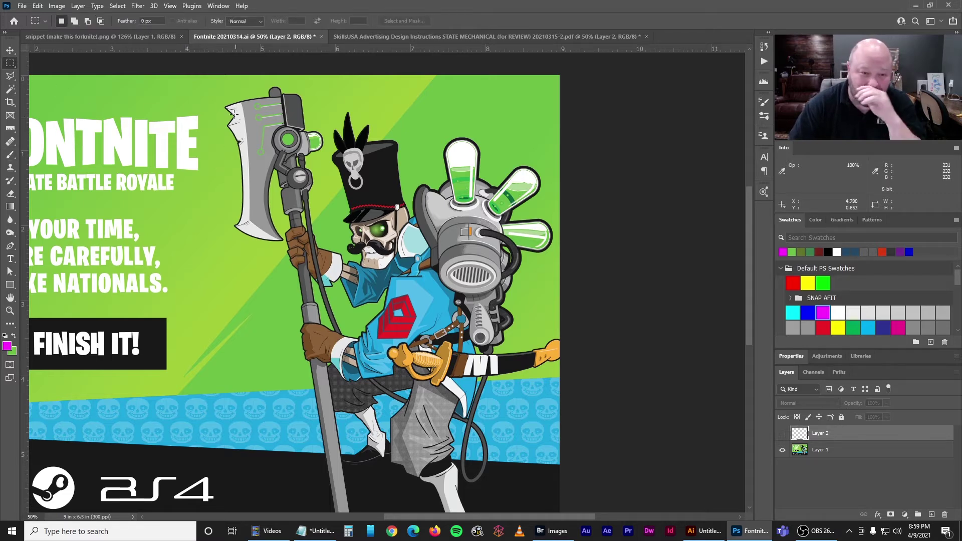
pyautogui.moveTo(224, 104)
pyautogui.mouseDown()
pyautogui.moveTo(244, 157)
pyautogui.moveTo(224, 108)
pyautogui.mouseUp()
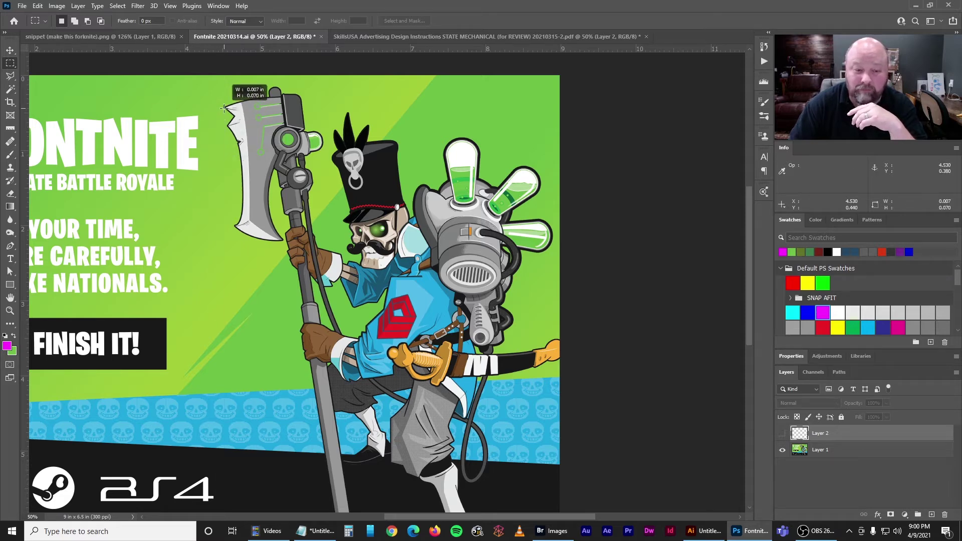
pyautogui.moveTo(224, 108); pyautogui.dragTo(553, 291)
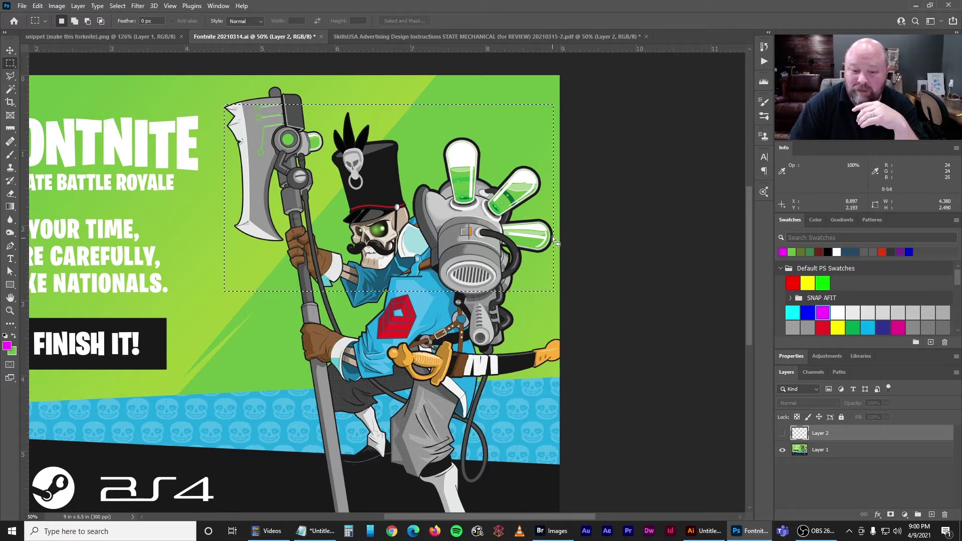
pyautogui.hotkey('ctrl', 'd')
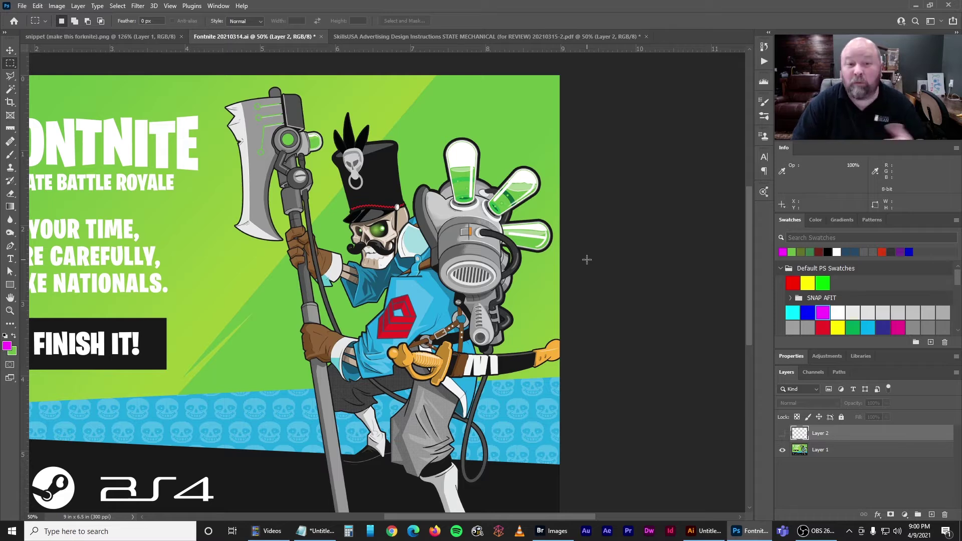
# Bring TotallyNotPapyrus.psd from Bridge into the Illustrator advertisement document as a linked image
pyautogui.click(704, 531)
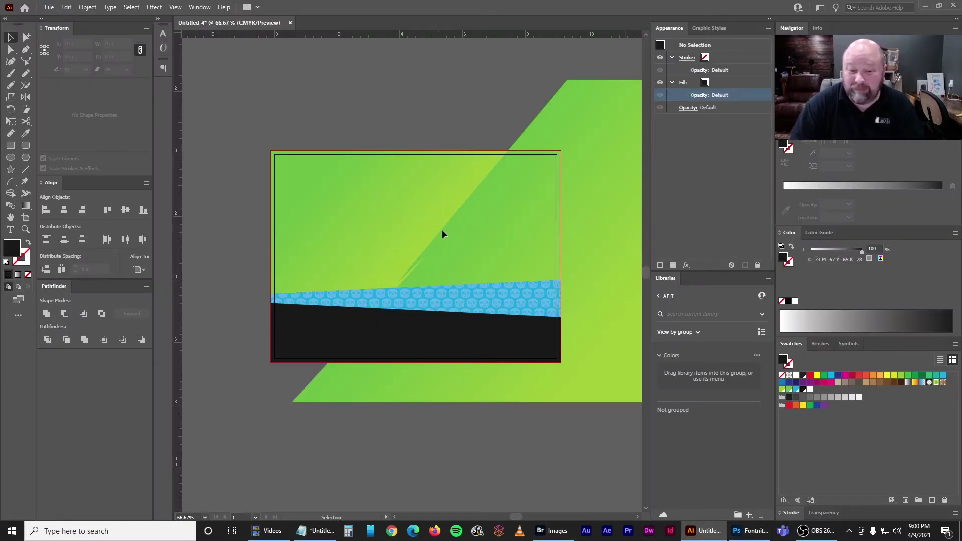
pyautogui.click(553, 531)
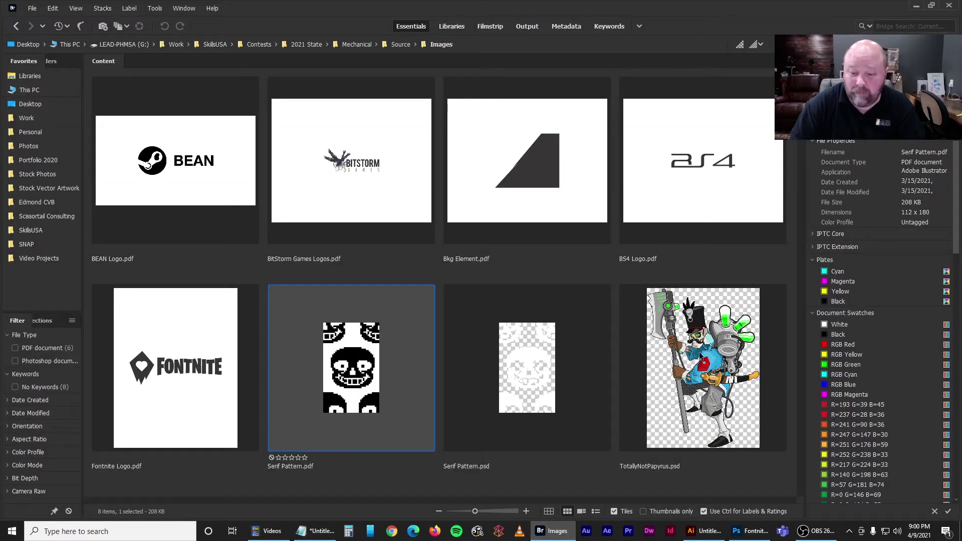
pyautogui.click(701, 345)
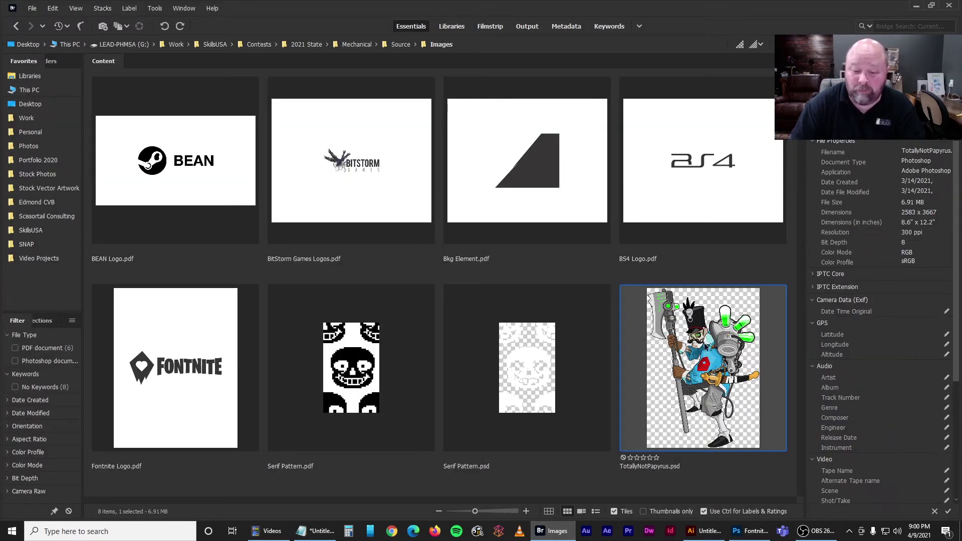
pyautogui.moveTo(706, 538); pyautogui.dragTo(496, 236)
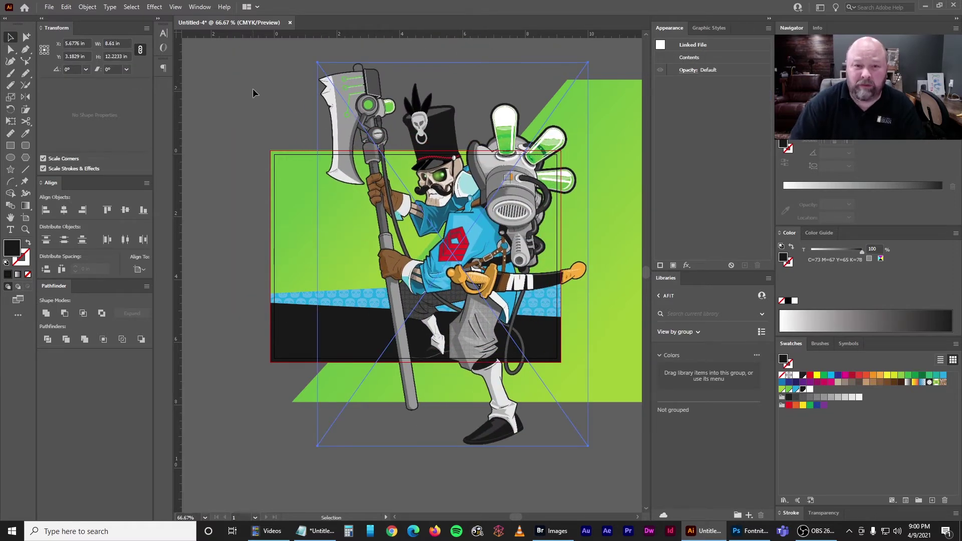
pyautogui.click(551, 533)
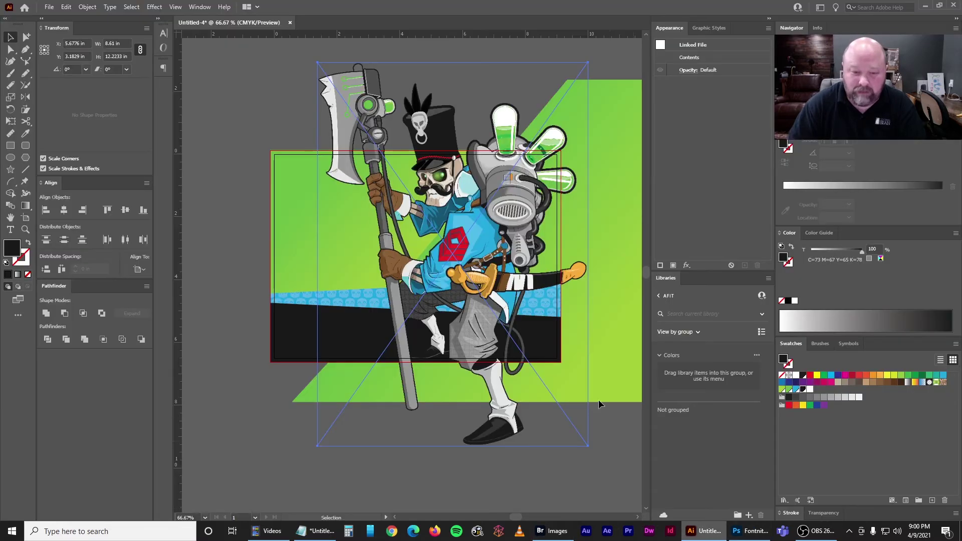
pyautogui.click(703, 531)
pyautogui.click(260, 91)
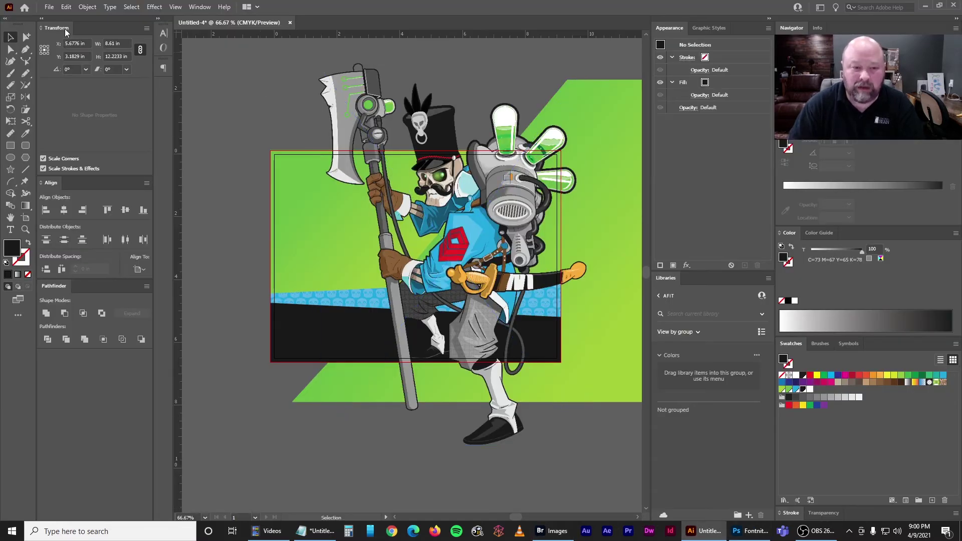
pyautogui.click(49, 6)
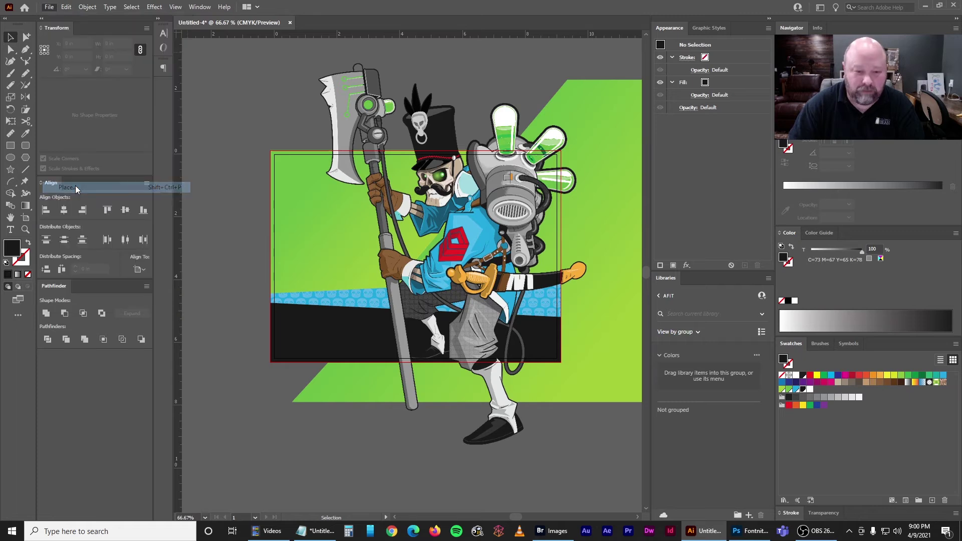
pyautogui.click(75, 187)
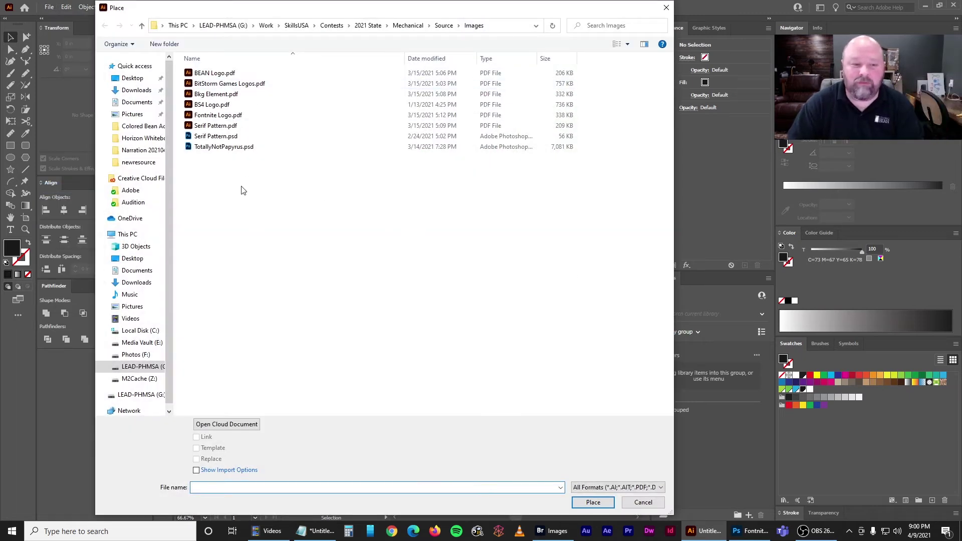
pyautogui.click(207, 152)
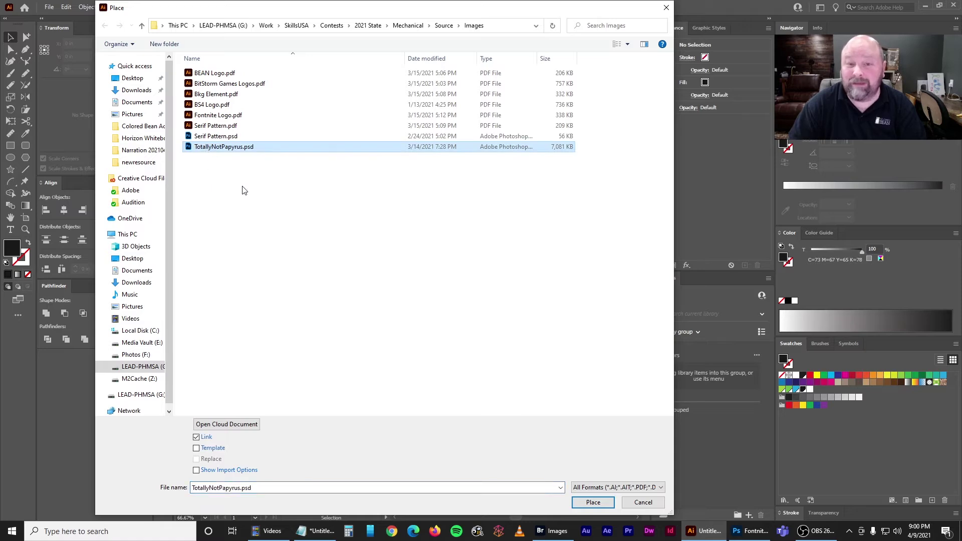
pyautogui.click(593, 503)
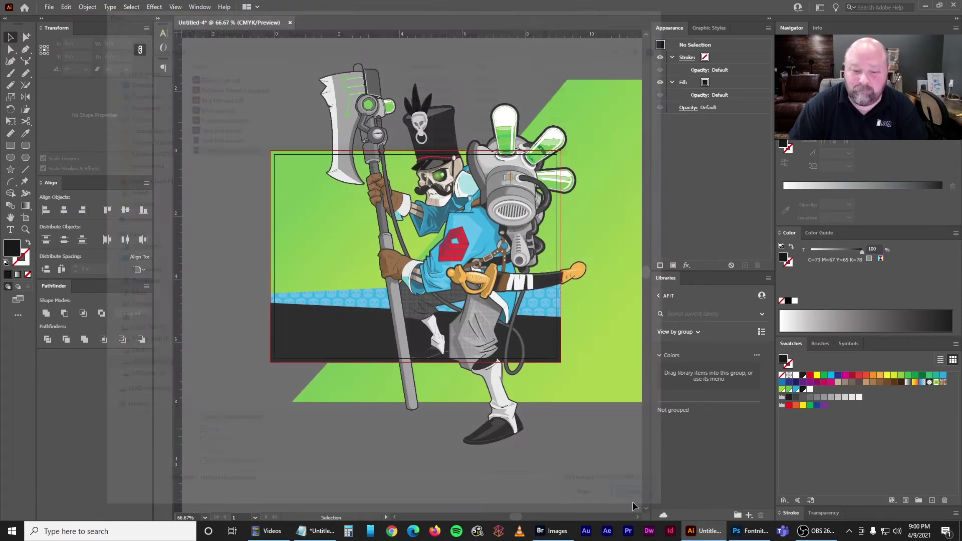
pyautogui.click(554, 531)
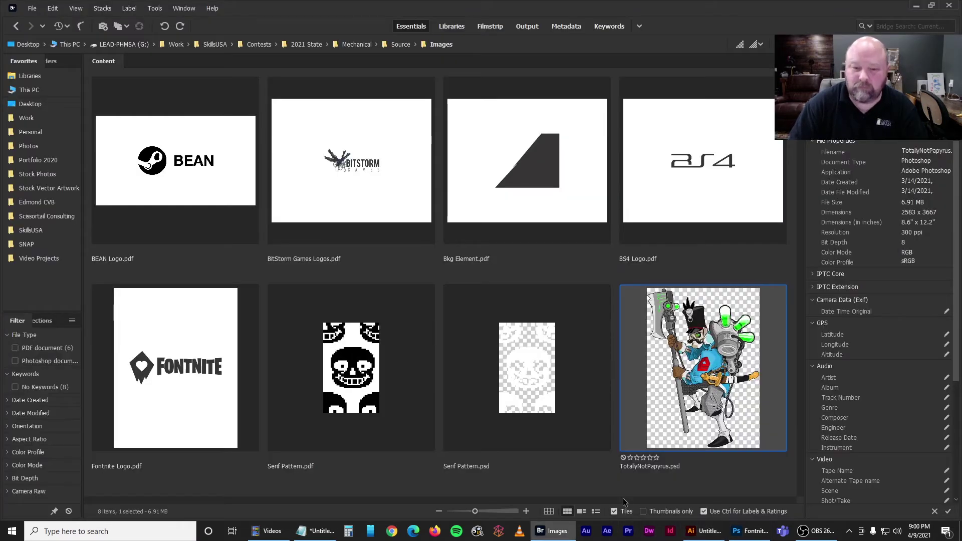
pyautogui.click(703, 531)
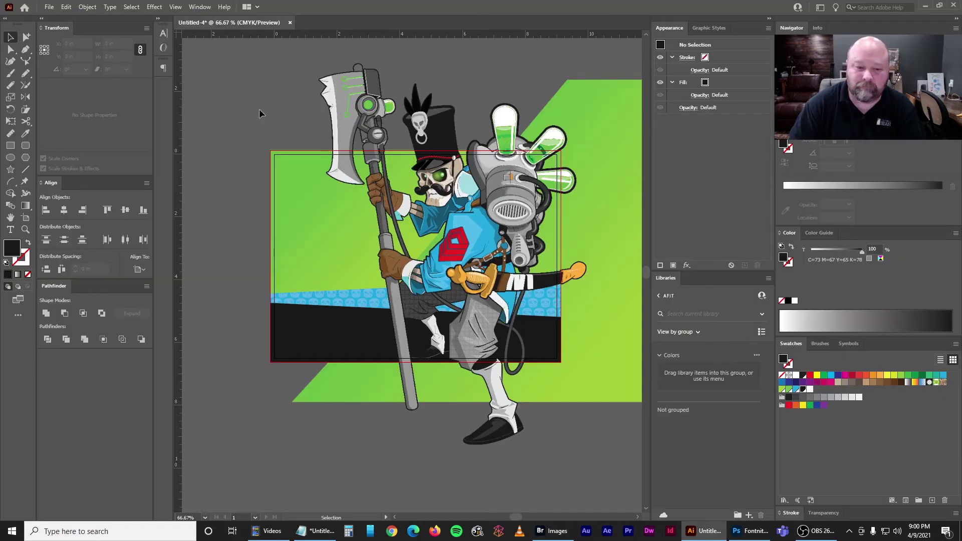
# Move the character below the upper artwork and create a yellow rectangle 4.37 in wide and 3.1256 in high on the artboard
pyautogui.moveTo(352, 99); pyautogui.dragTo(386, 289)
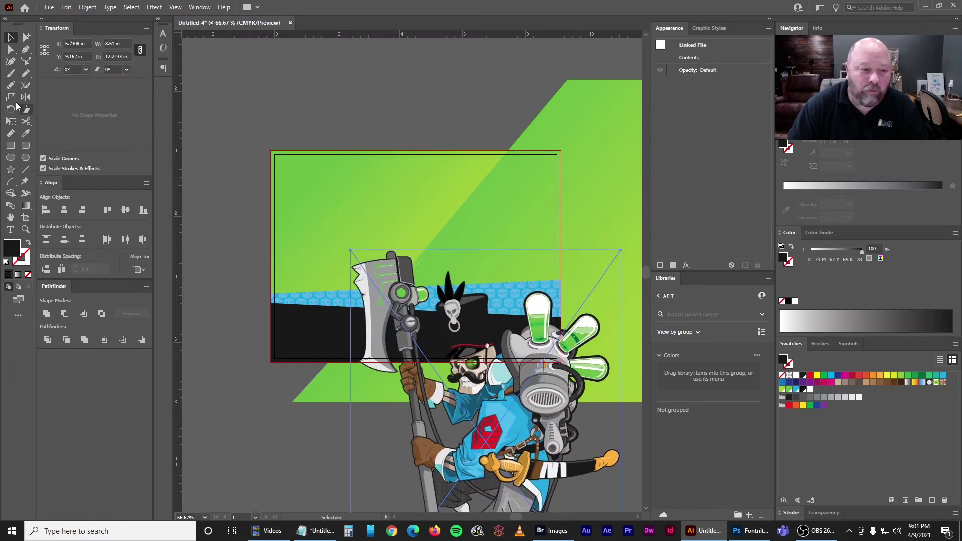
pyautogui.click(11, 146)
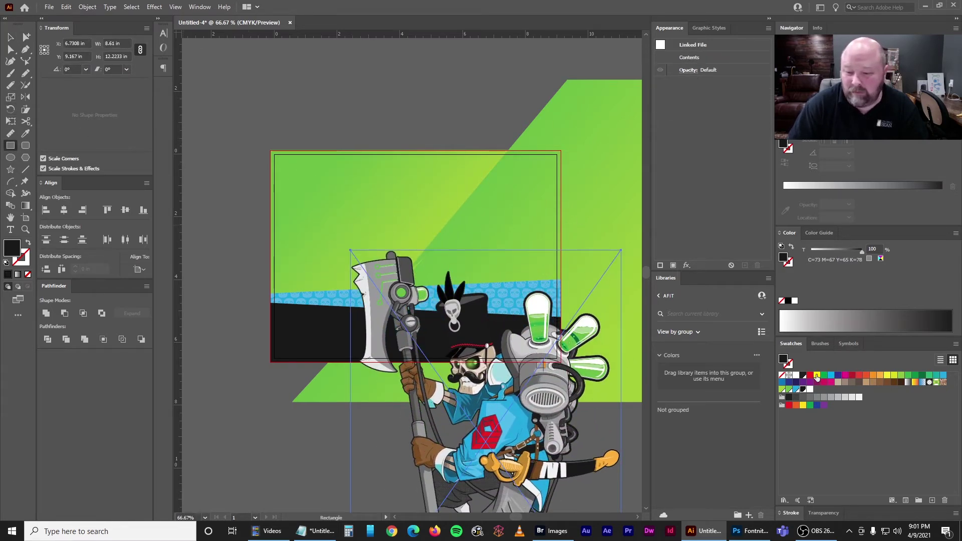
pyautogui.hotkey('ctrl', 'shift', 'a')
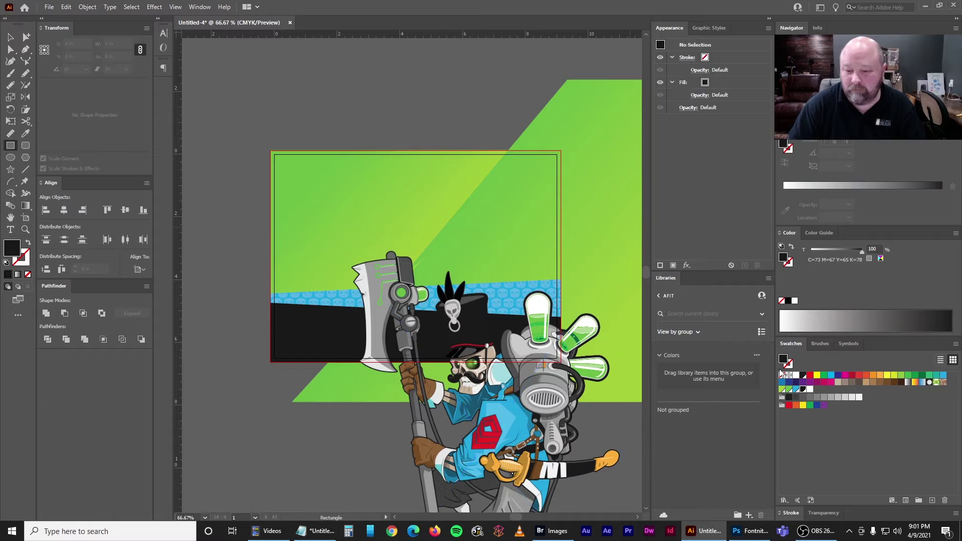
pyautogui.click(815, 376)
pyautogui.click(336, 178)
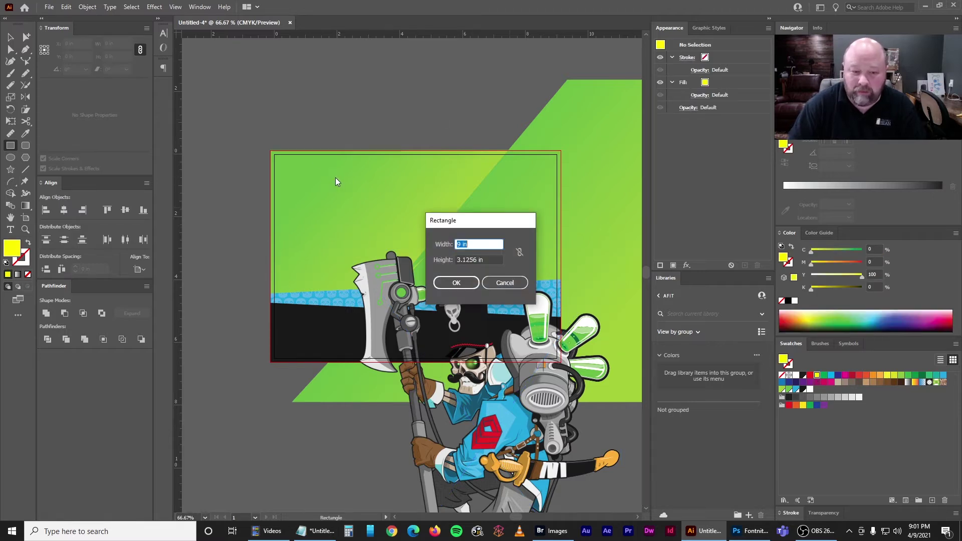
pyautogui.write('4.37')
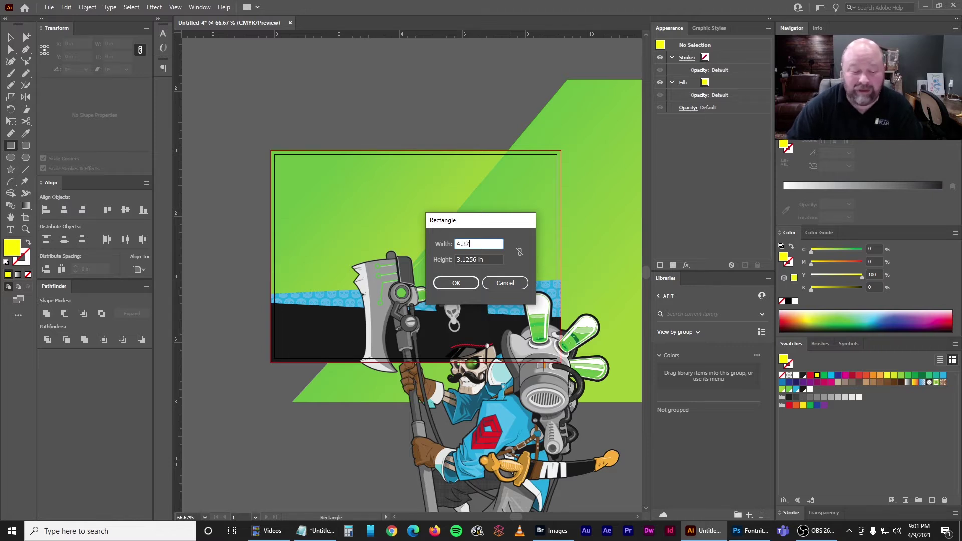
pyautogui.click(457, 284)
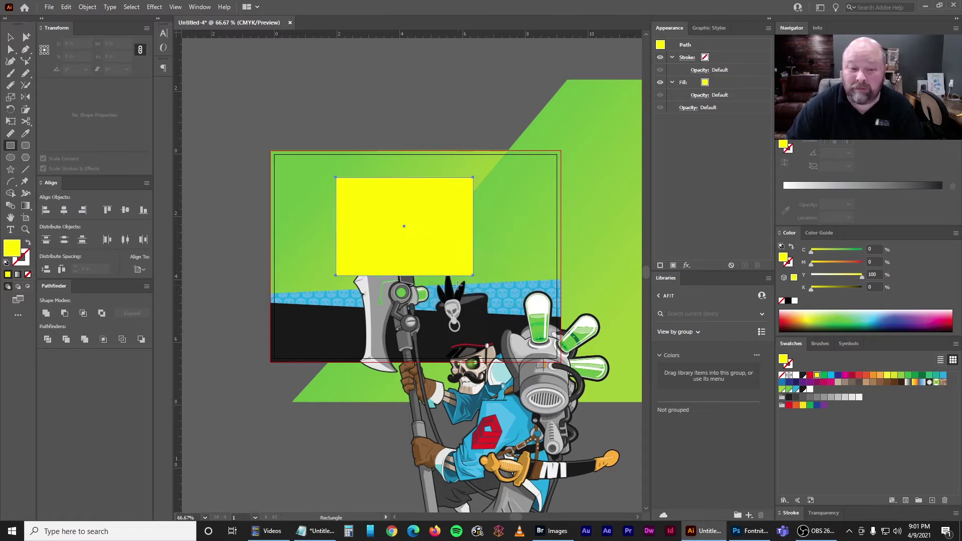
# Position the character over the yellow rectangle so the axe blade's outer tip lines up with the rectangle's left edge
pyautogui.click(11, 37)
pyautogui.click(400, 335)
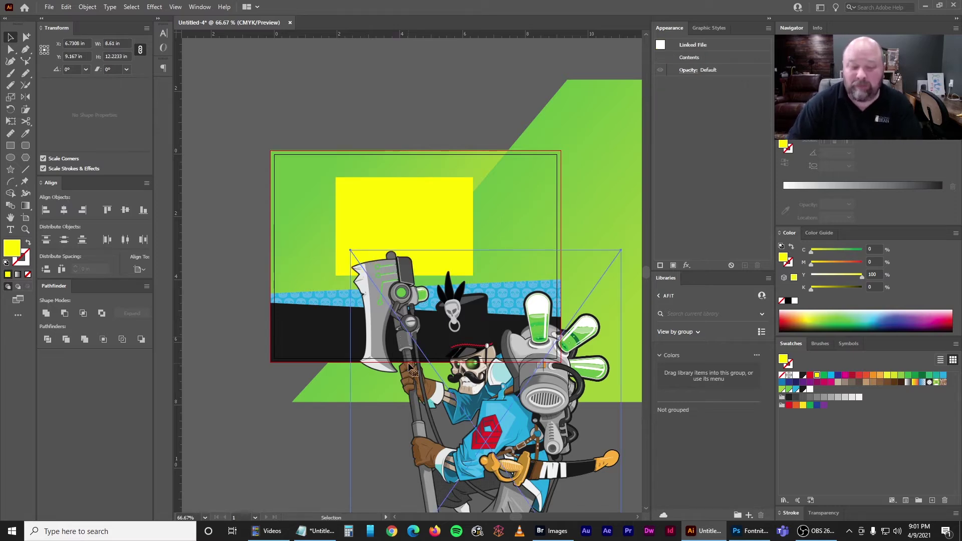
pyautogui.hotkey('ctrl', '=')
pyautogui.hotkey('ctrl', '=')
pyautogui.hotkey('ctrl', '=')
pyautogui.hotkey('ctrl', '=')
pyautogui.moveTo(305, 260); pyautogui.dragTo(531, 330)
pyautogui.moveTo(465, 327); pyautogui.dragTo(400, 103)
pyautogui.moveTo(390, 97); pyautogui.dragTo(451, 132)
pyautogui.hotkey('ctrl', '=')
pyautogui.hotkey('ctrl', '=')
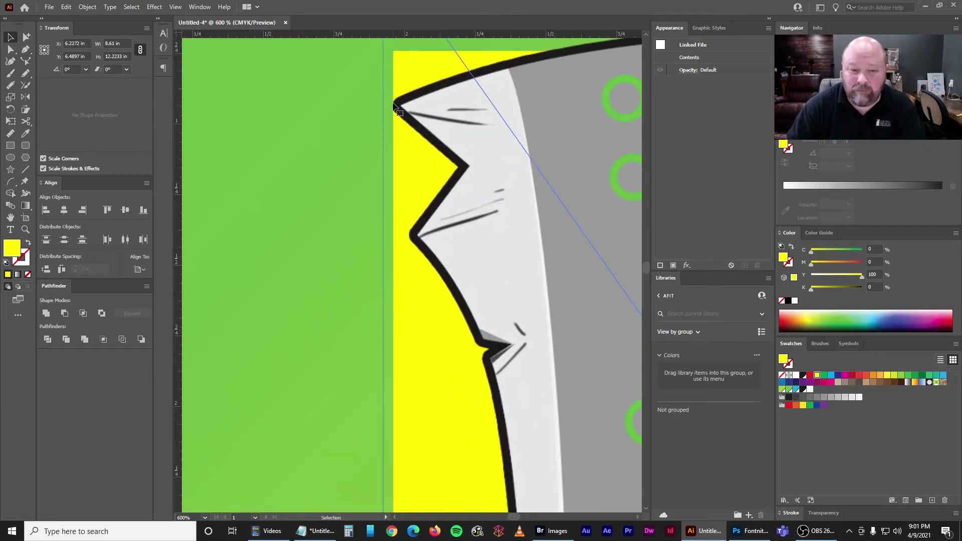
pyautogui.hotkey('ctrl', '-')
pyautogui.hotkey('ctrl', '-')
pyautogui.hotkey('ctrl', '-')
pyautogui.hotkey('ctrl', '-')
pyautogui.hotkey('ctrl', '-')
pyautogui.hotkey('ctrl', '-')
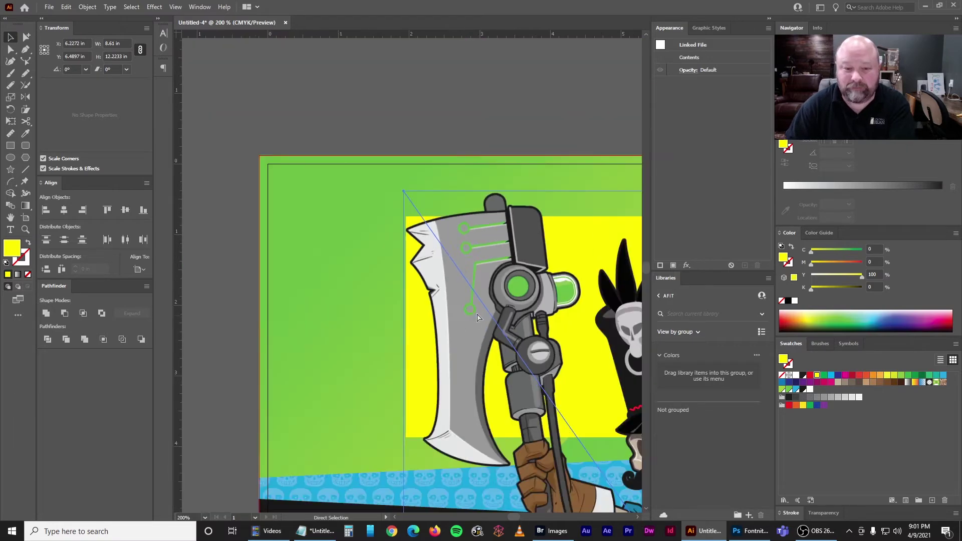
# Scale the character proportionally from the axe blade's tip to about 4.58 in wide, fitting the outermost flask to the rectangle's right edge
pyautogui.moveTo(532, 339); pyautogui.dragTo(445, 266)
pyautogui.click(11, 98)
pyautogui.scroll(1, 350, 225)
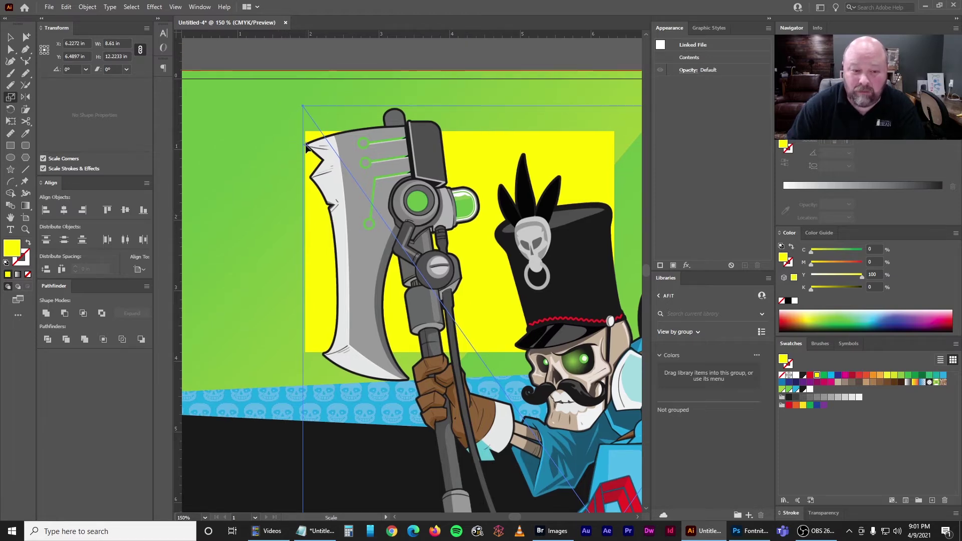
pyautogui.moveTo(551, 400); pyautogui.dragTo(375, 326)
pyautogui.moveTo(514, 414); pyautogui.dragTo(456, 389)
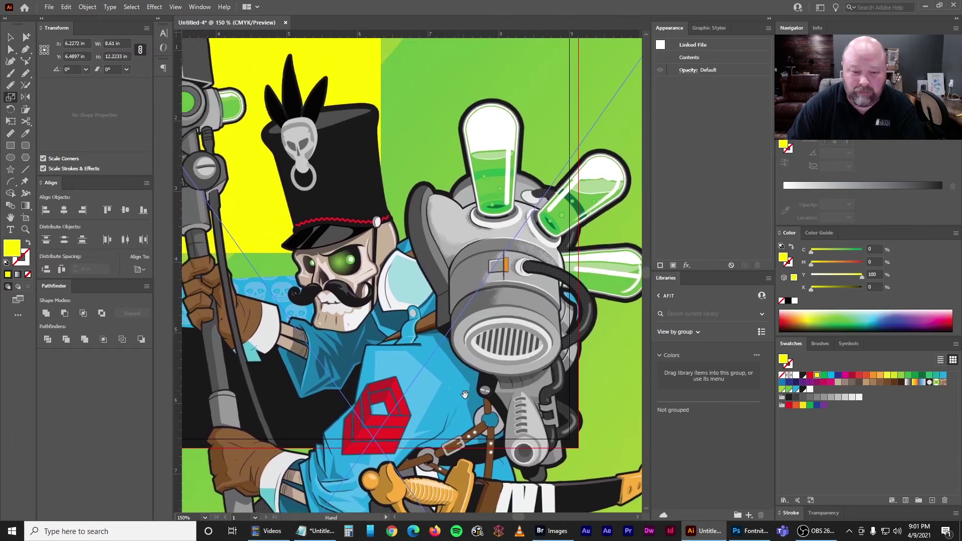
pyautogui.moveTo(509, 424); pyautogui.dragTo(500, 413)
pyautogui.moveTo(473, 380); pyautogui.dragTo(323, 237)
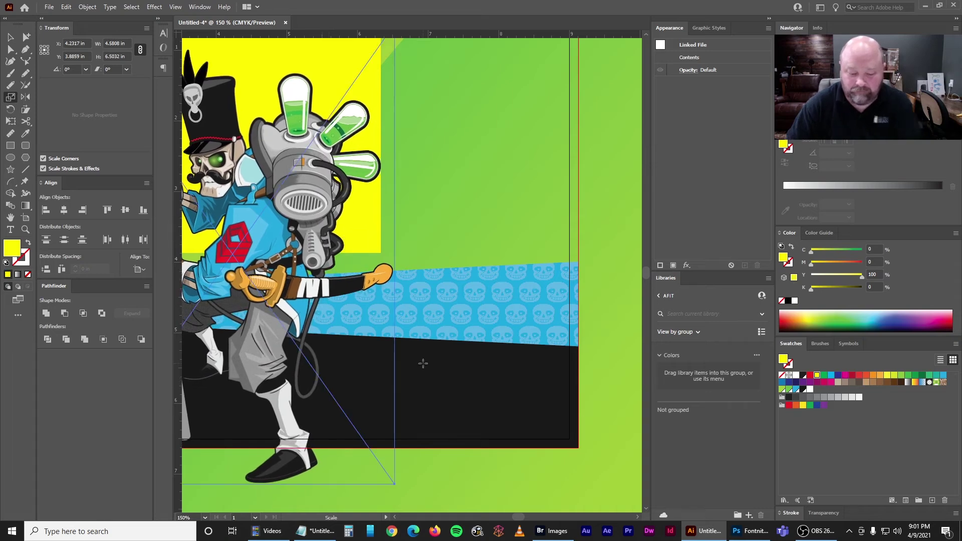
pyautogui.scroll(5, 349, 166)
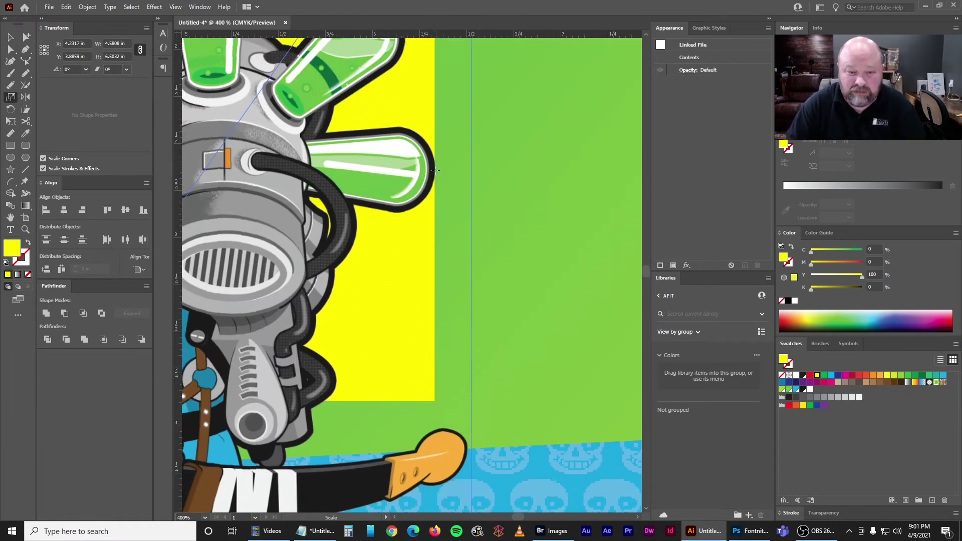
pyautogui.moveTo(501, 408); pyautogui.dragTo(505, 430)
pyautogui.hotkey('ctrl', '-')
pyautogui.hotkey('ctrl', '-')
pyautogui.hotkey('ctrl', '-')
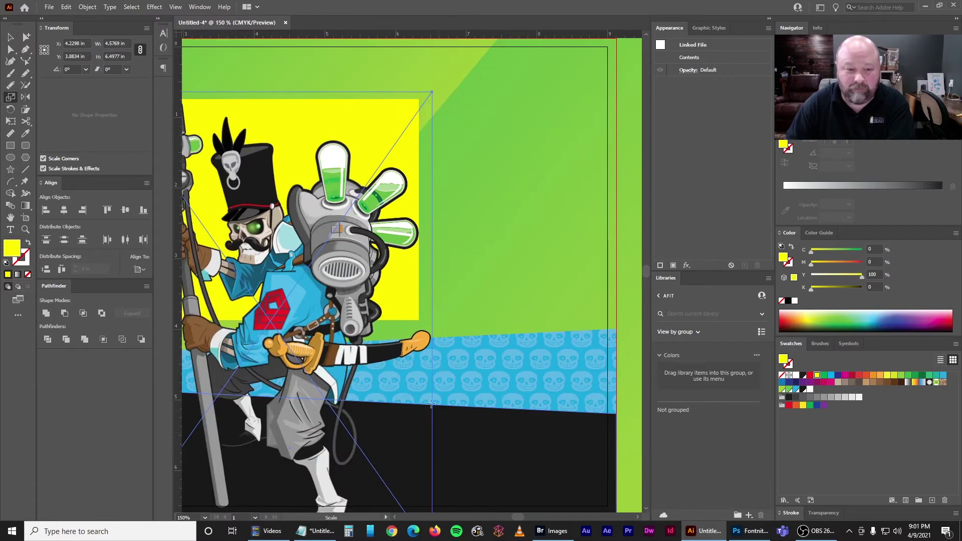
# Shift the scaled character away from the rectangle's corner and delete the yellow measuring rectangle
pyautogui.click(11, 36)
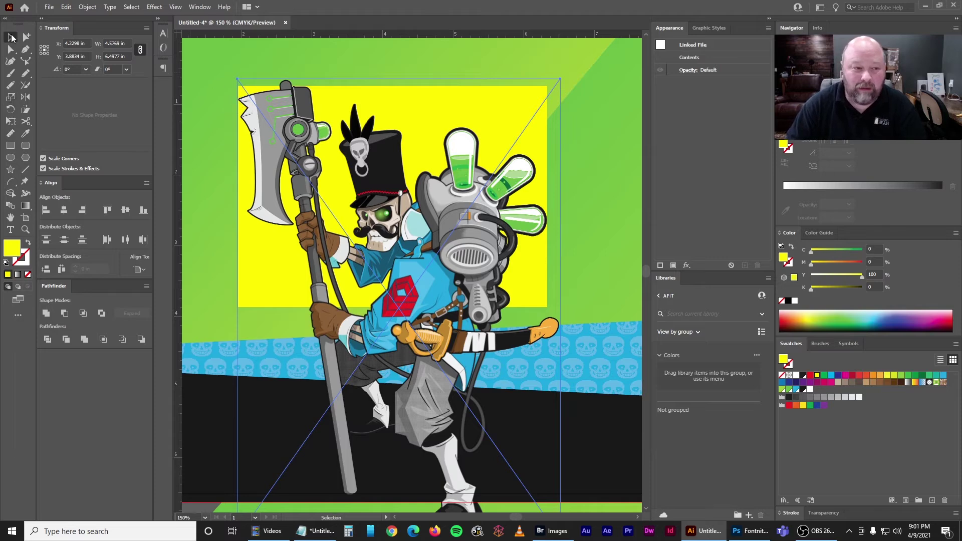
pyautogui.click(256, 115)
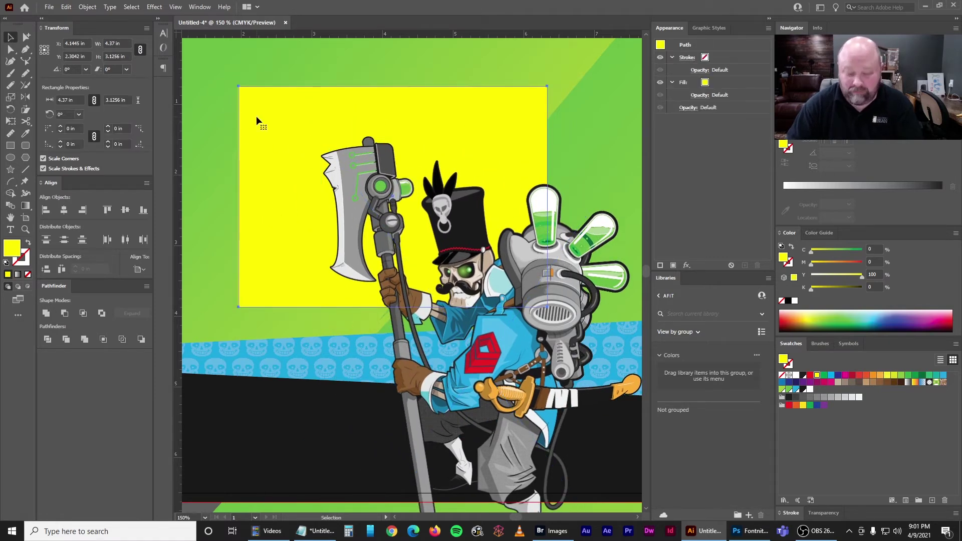
pyautogui.press('Delete')
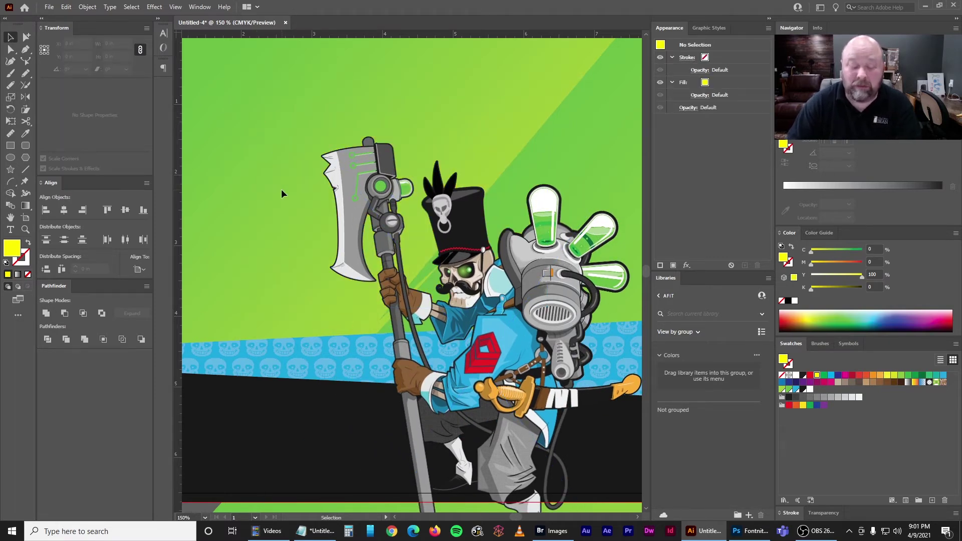
# Move the character up into the right half of the artboard, at about X 6.26 in and Y 3.62 in, and deselect it
pyautogui.hotkey('ctrl', '1')
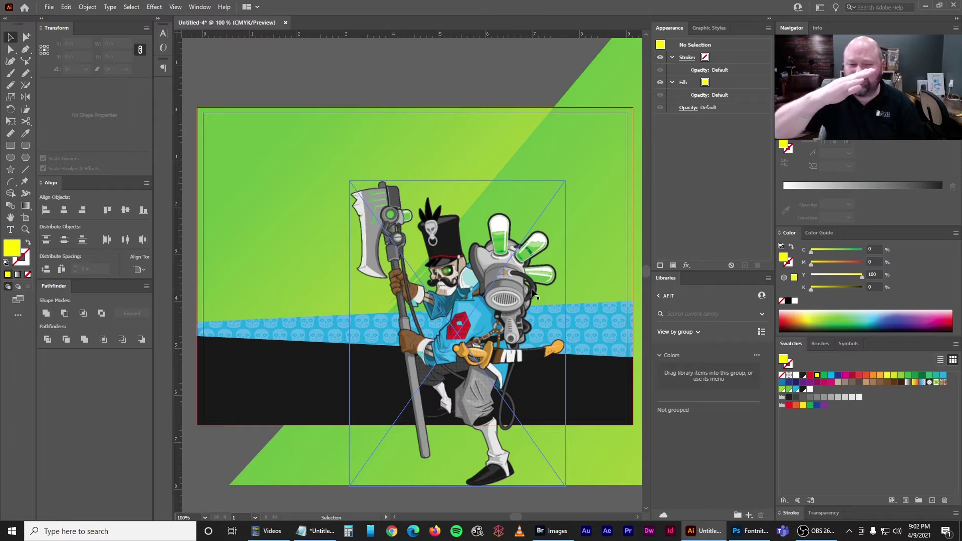
pyautogui.hotkey('ctrl', 'shift', 'a')
pyautogui.moveTo(385, 226); pyautogui.dragTo(433, 177)
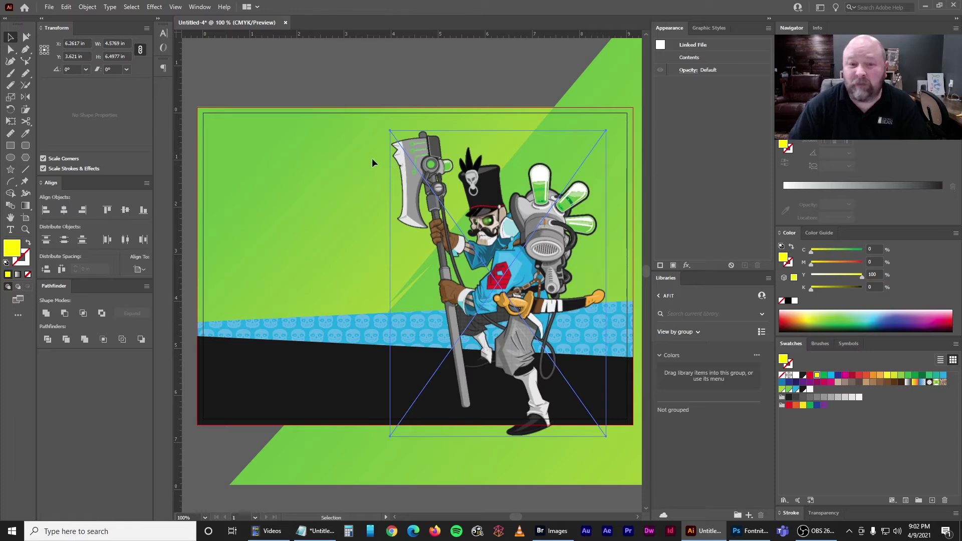
pyautogui.click(392, 76)
# In the Photoshop reference, add a horizontal guide near the top edge and a vertical guide about 0.24 in from the left edge
pyautogui.click(750, 531)
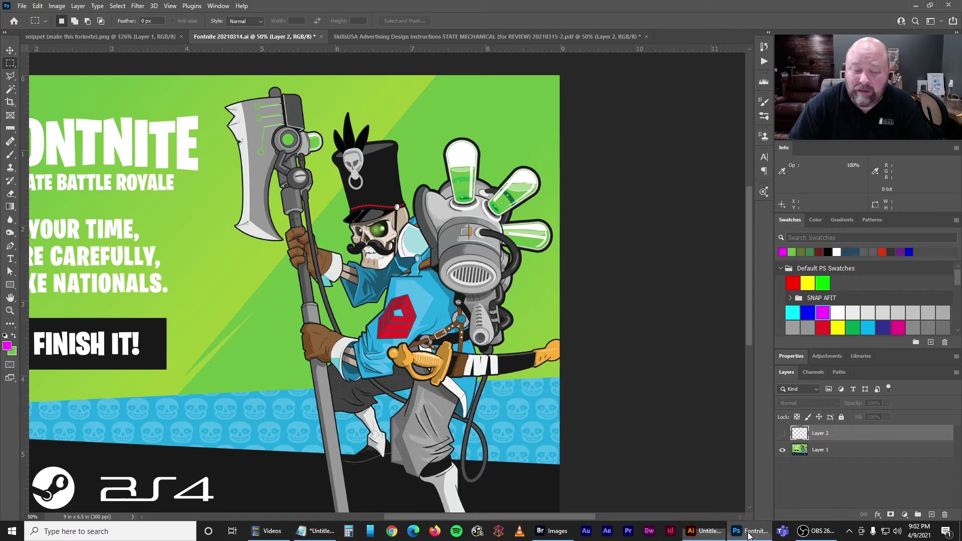
pyautogui.moveTo(327, 290); pyautogui.dragTo(521, 293)
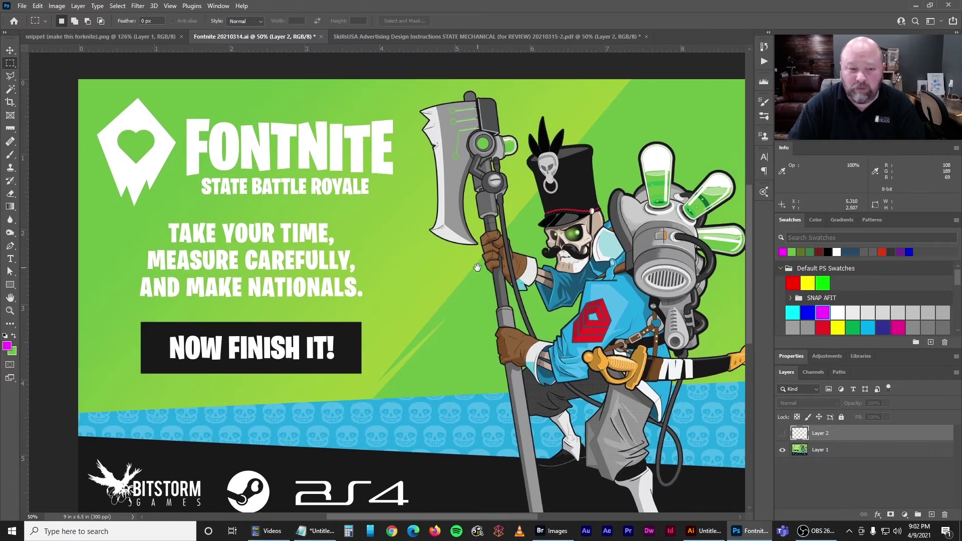
pyautogui.hotkey('ctrl', '-')
pyautogui.moveTo(292, 50); pyautogui.dragTo(193, 158)
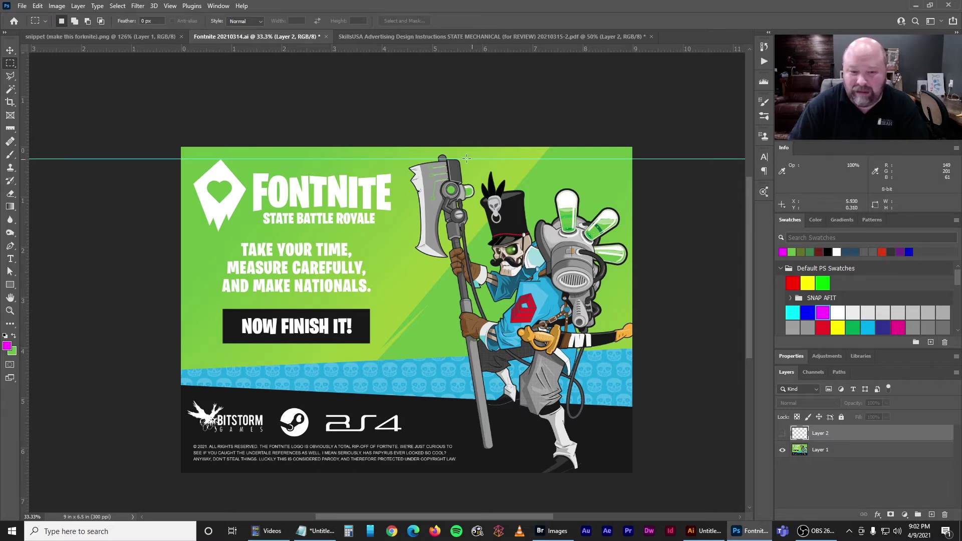
pyautogui.moveTo(24, 200); pyautogui.dragTo(193, 182)
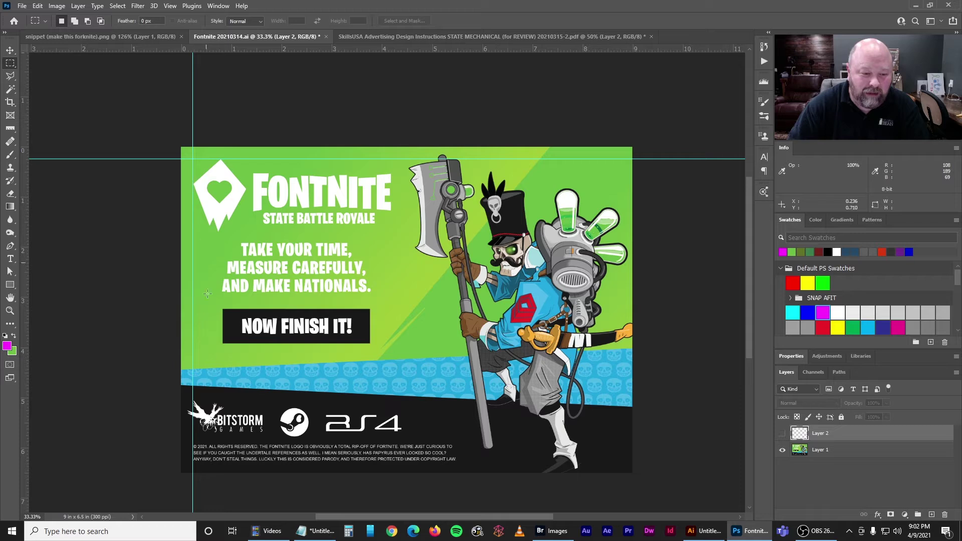
# Add a horizontal guide near the reference's bottom edge and measure the margin square at its upper-left corner with a marquee
pyautogui.moveTo(301, 50); pyautogui.dragTo(241, 461)
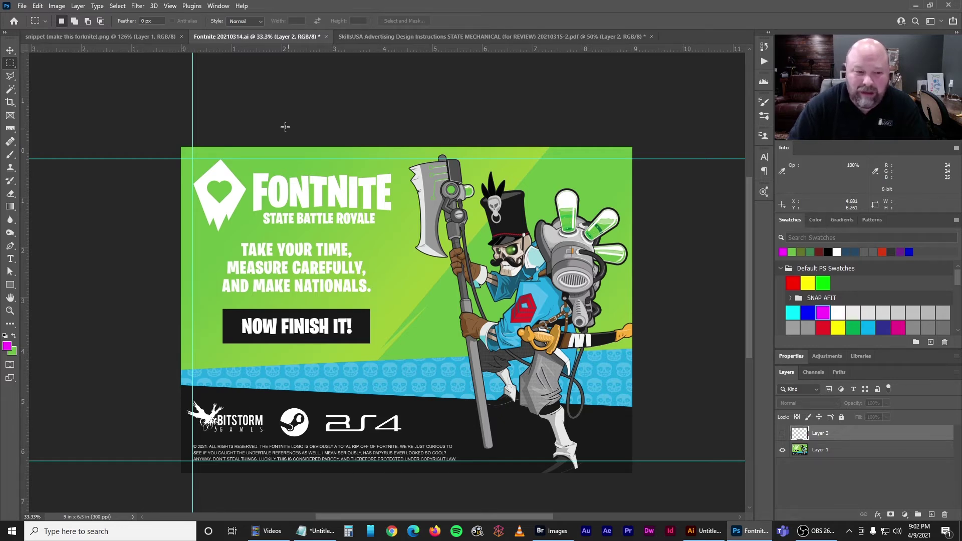
pyautogui.moveTo(181, 147); pyautogui.dragTo(193, 159)
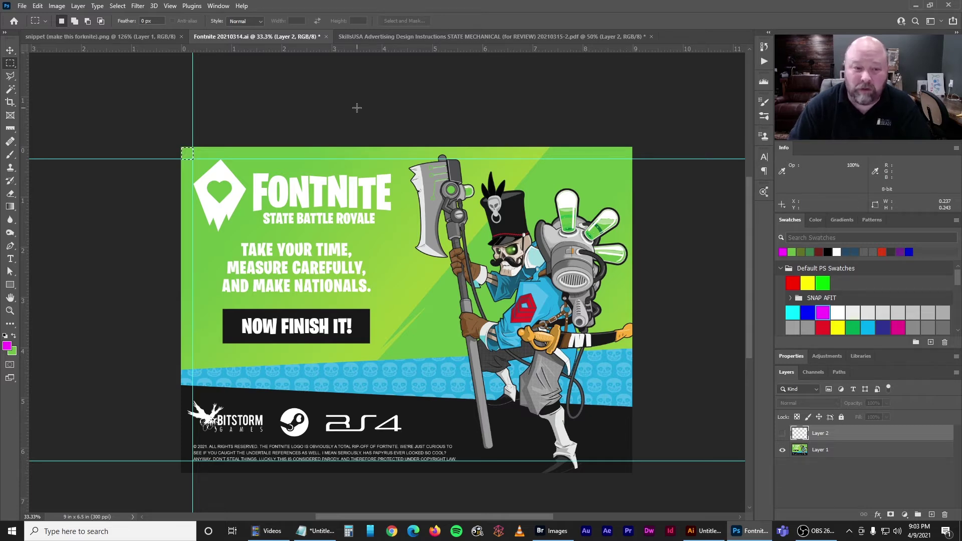
# Switch to Illustrator and draw a yellow 9 × 6.5 in rectangle covering the whole artboard
pyautogui.click(704, 531)
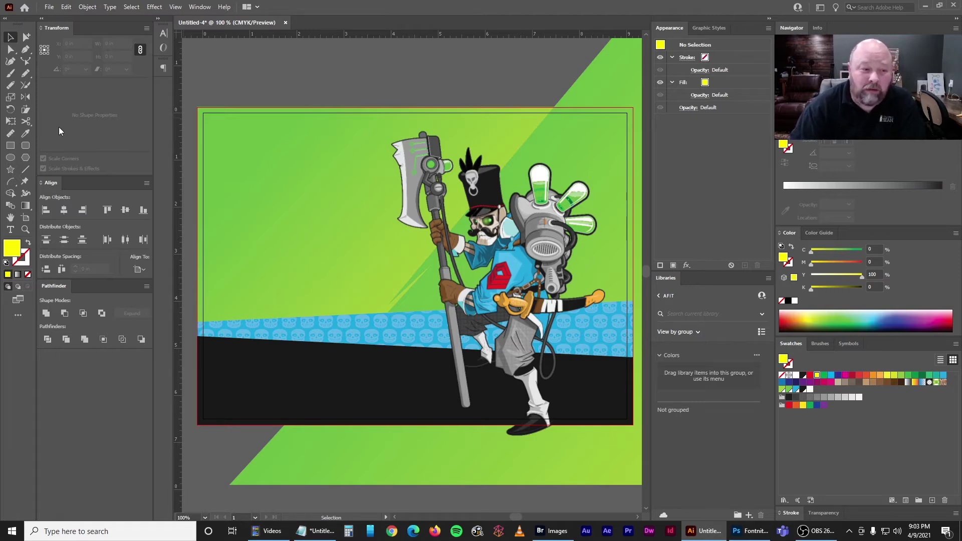
pyautogui.click(10, 145)
pyautogui.moveTo(203, 112); pyautogui.dragTo(627, 419)
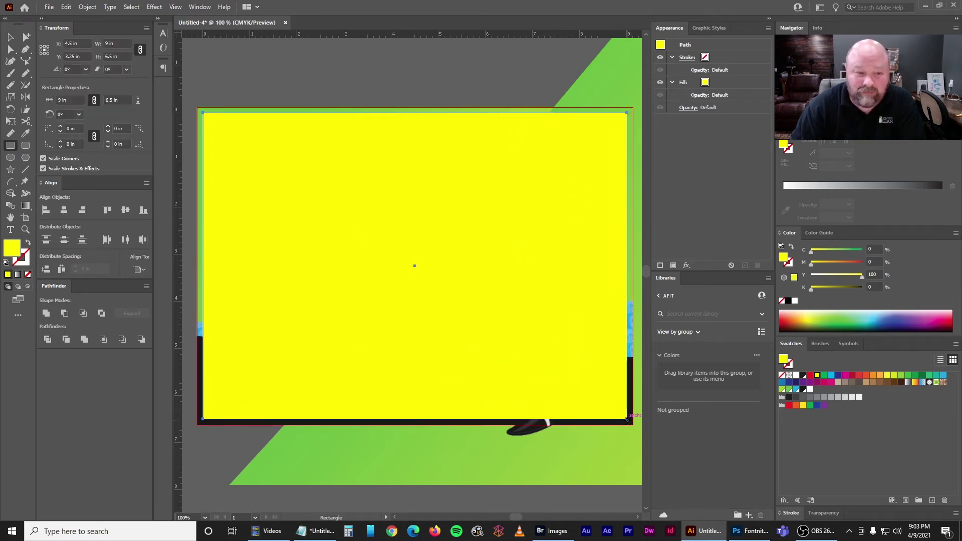
# Try to reduce the unconstrained rectangle's width and height by 0.5 in each, and undo both size changes
pyautogui.click(120, 43)
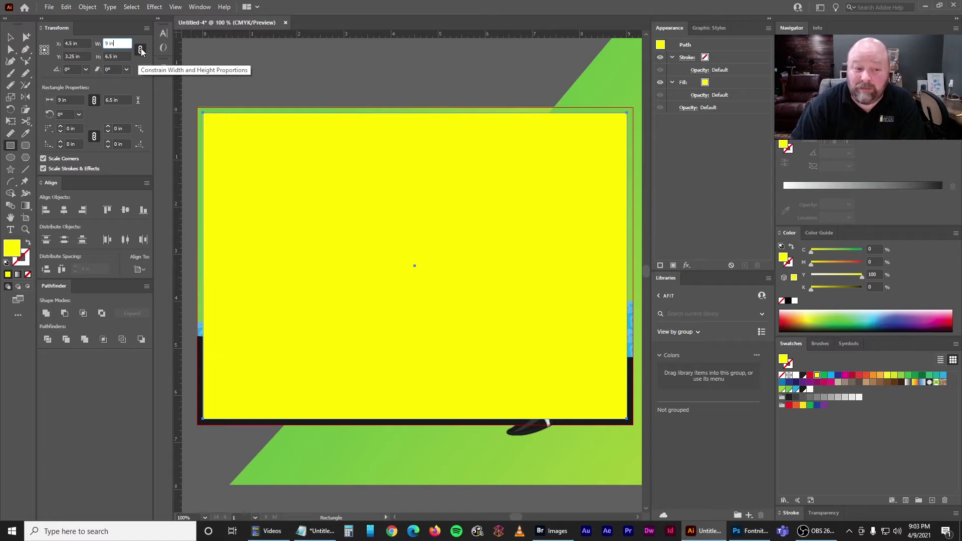
pyautogui.click(141, 50)
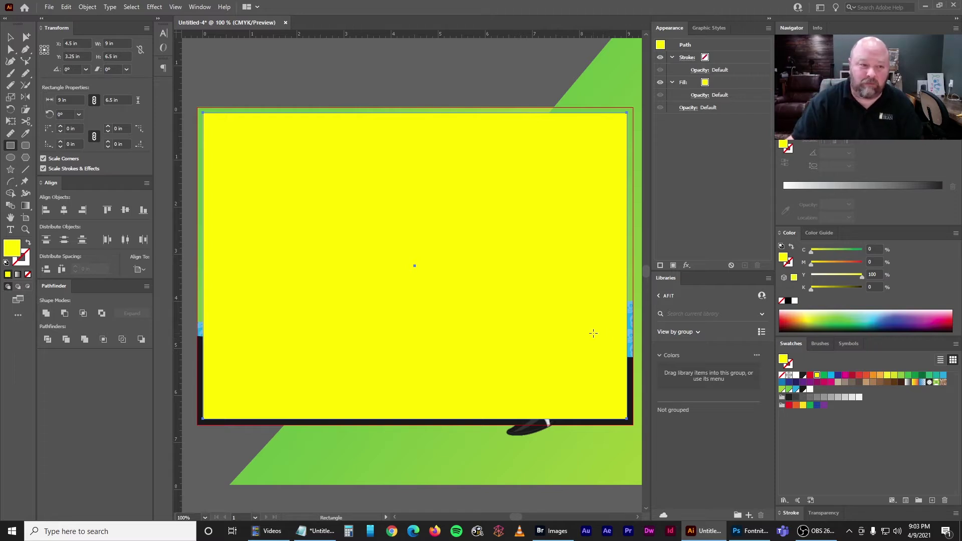
pyautogui.click(123, 40)
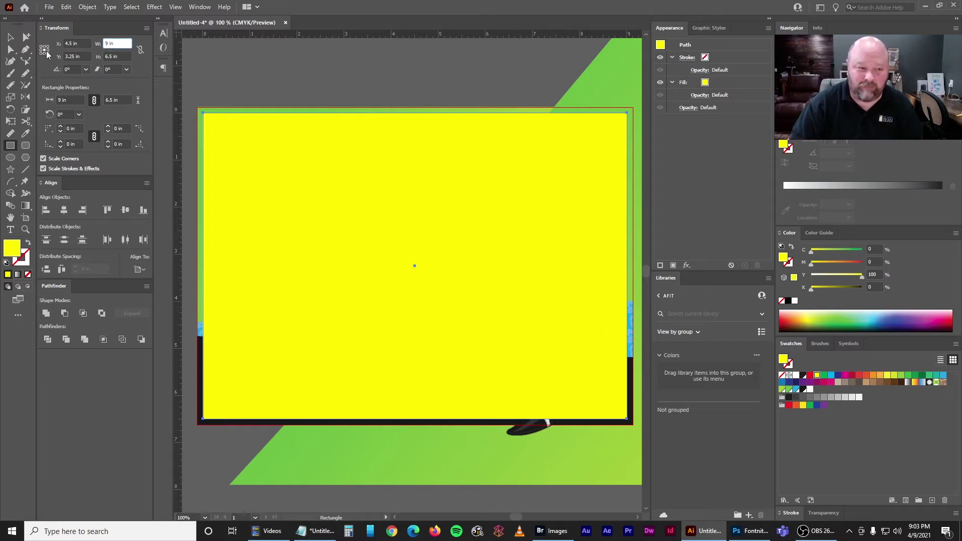
pyautogui.write('-.5')
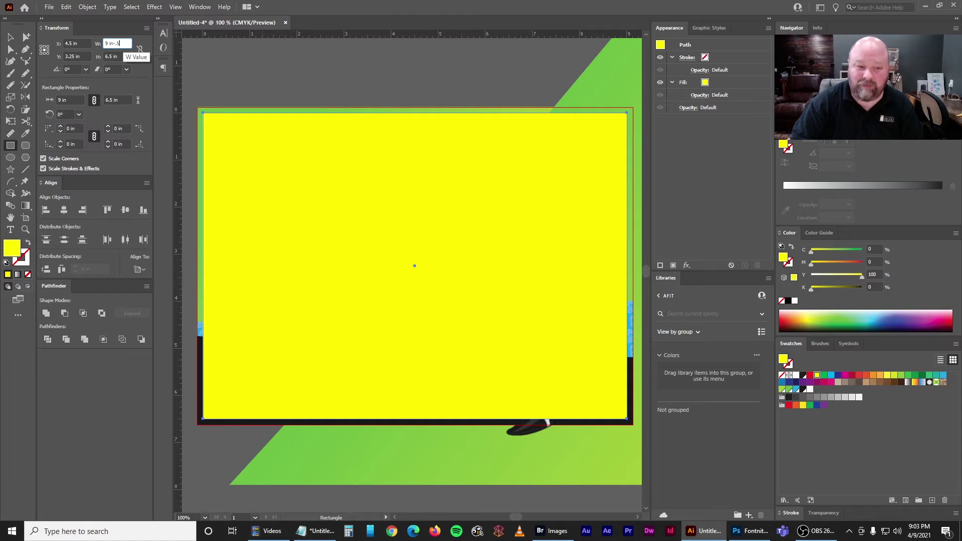
pyautogui.press('Return')
pyautogui.click(120, 56)
pyautogui.write('-.5')
pyautogui.press('Return')
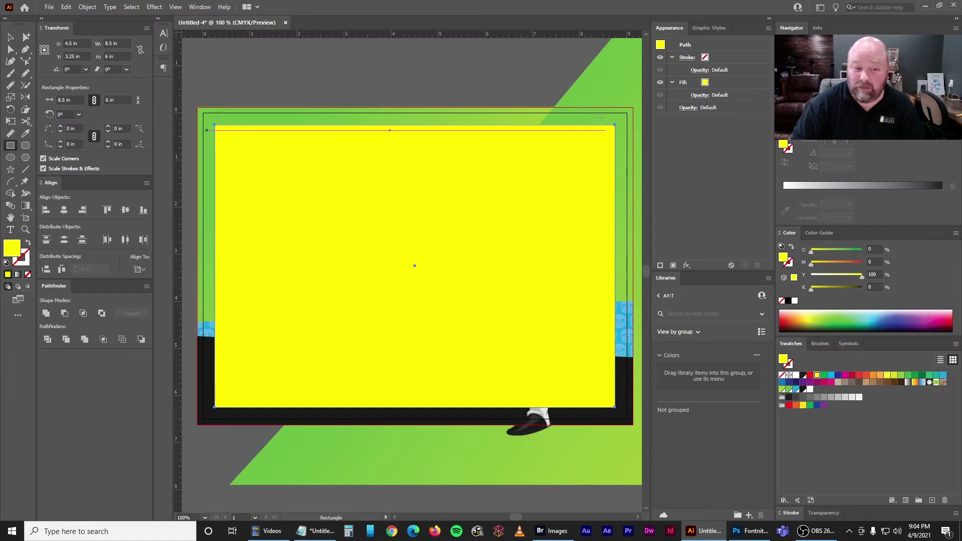
pyautogui.hotkey('ctrl', 'z')
pyautogui.hotkey('ctrl', 'z')
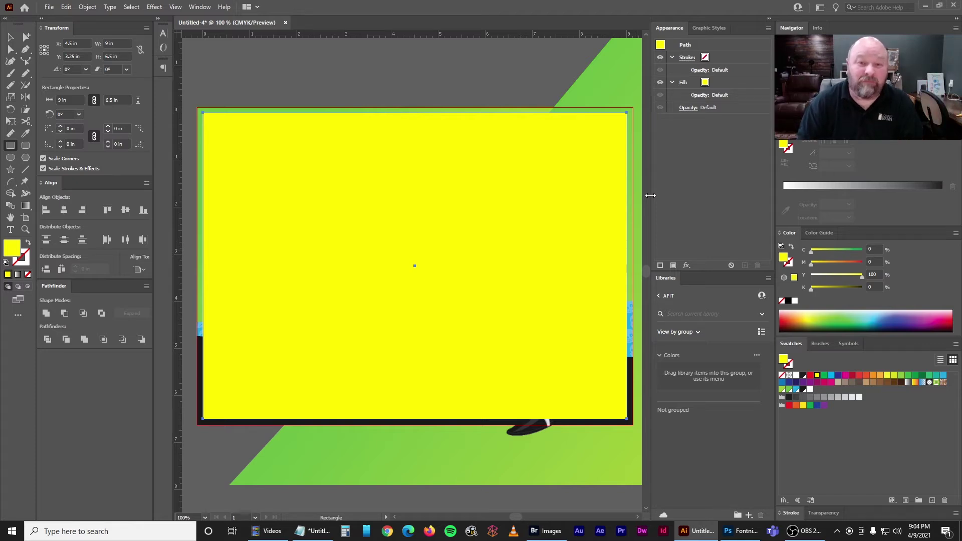
# Offset the yellow rectangle's path inward by -.25 in with mitered joins
pyautogui.click(88, 7)
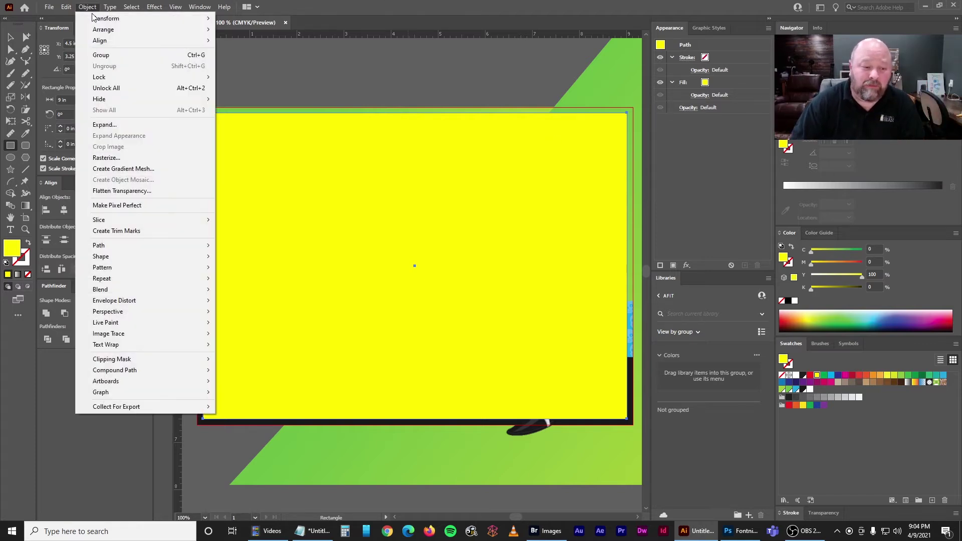
pyautogui.moveTo(112, 246)
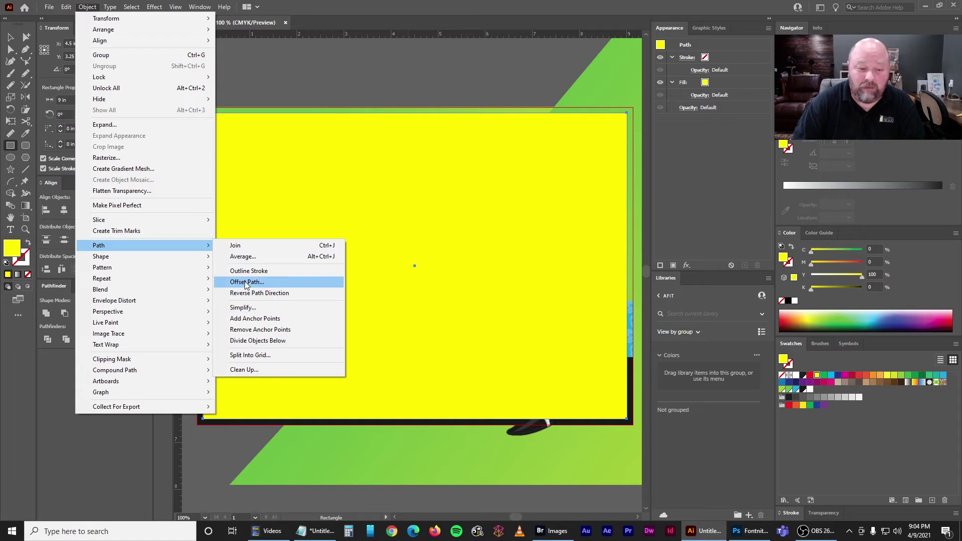
pyautogui.click(245, 282)
pyautogui.write('-.25')
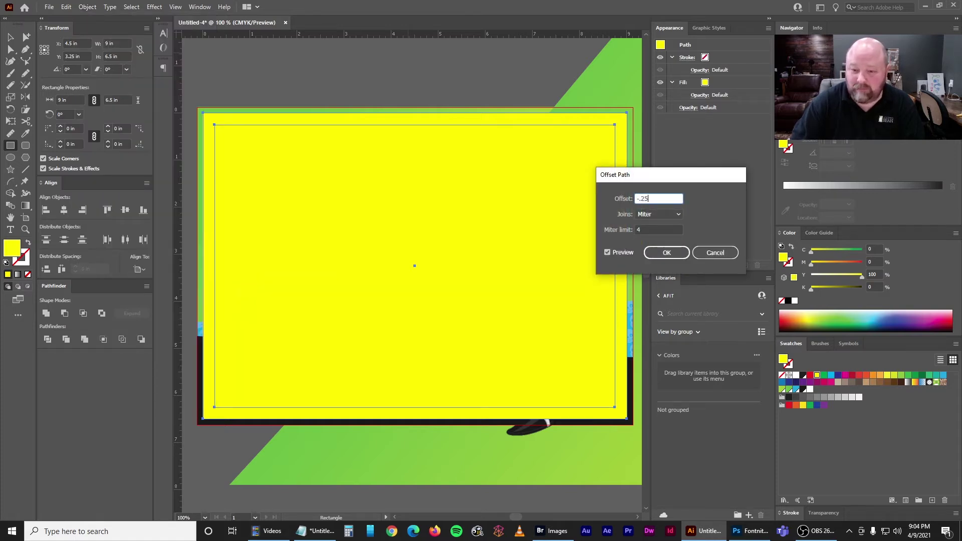
pyautogui.click(659, 251)
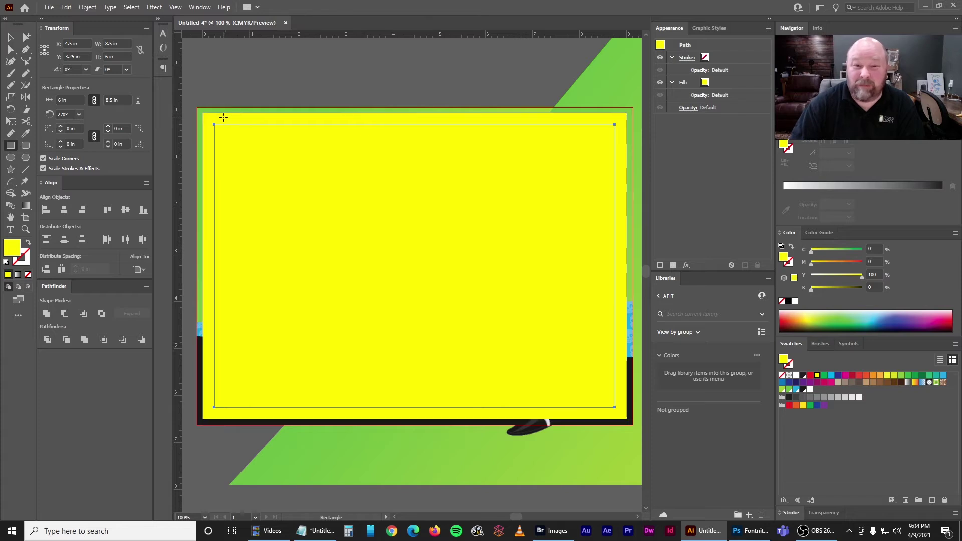
# Delete the outer artboard-sized yellow rectangle, keeping only the inset one
pyautogui.click(10, 37)
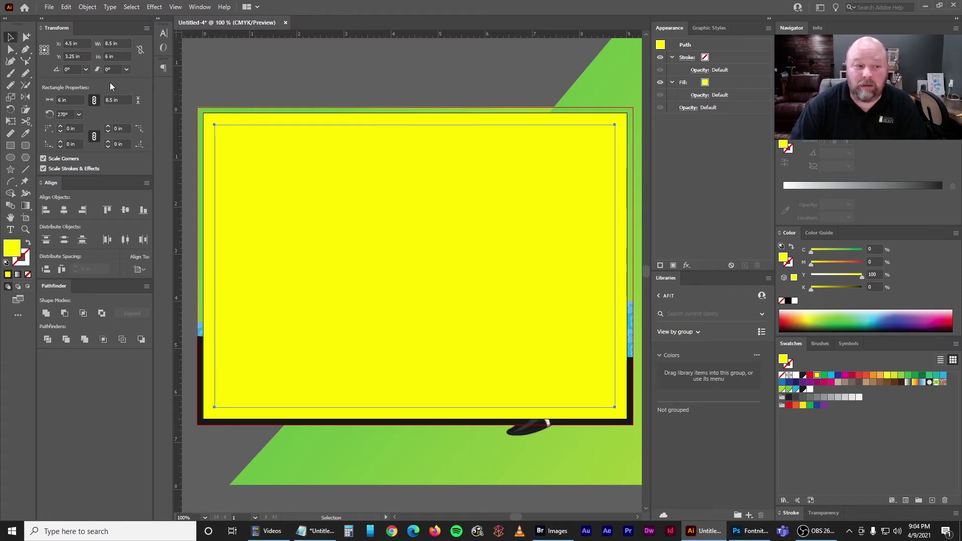
pyautogui.click(221, 119)
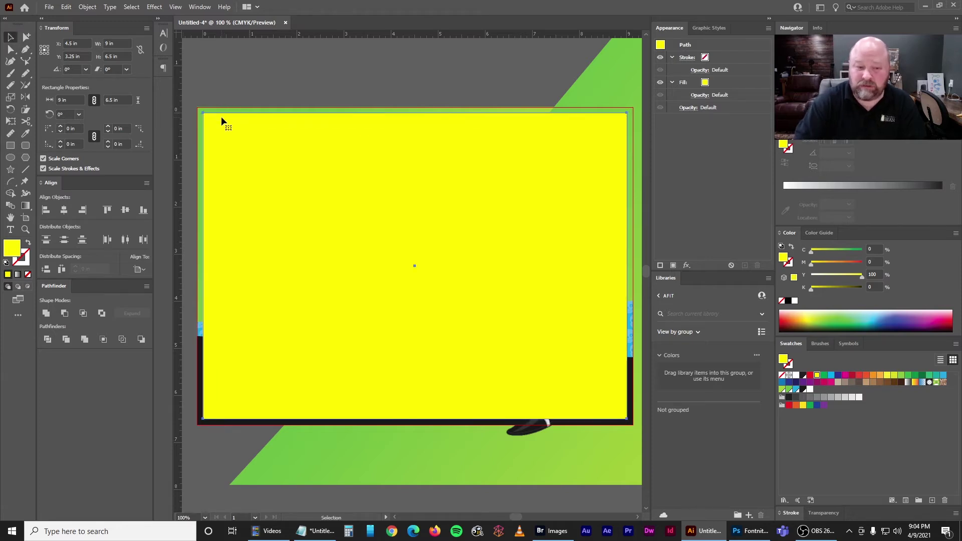
pyautogui.press('Delete')
# Remove the inset rectangle's fill and convert it into margin guides
pyautogui.click(239, 140)
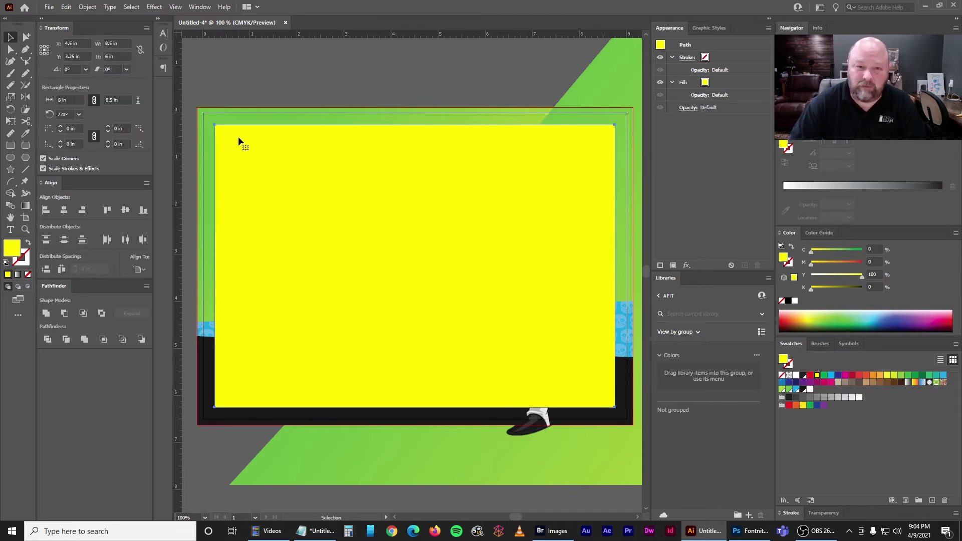
pyautogui.press('/')
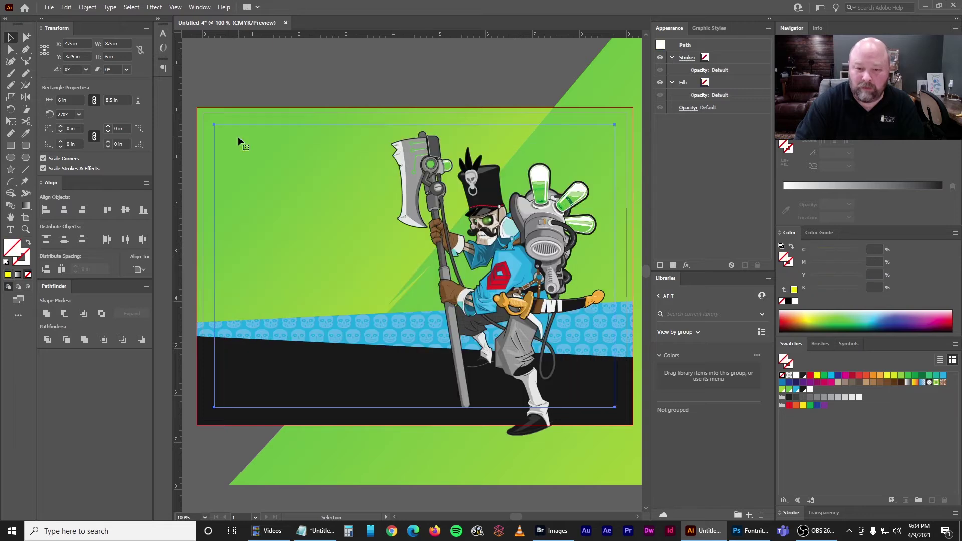
pyautogui.click(176, 7)
pyautogui.moveTo(207, 379)
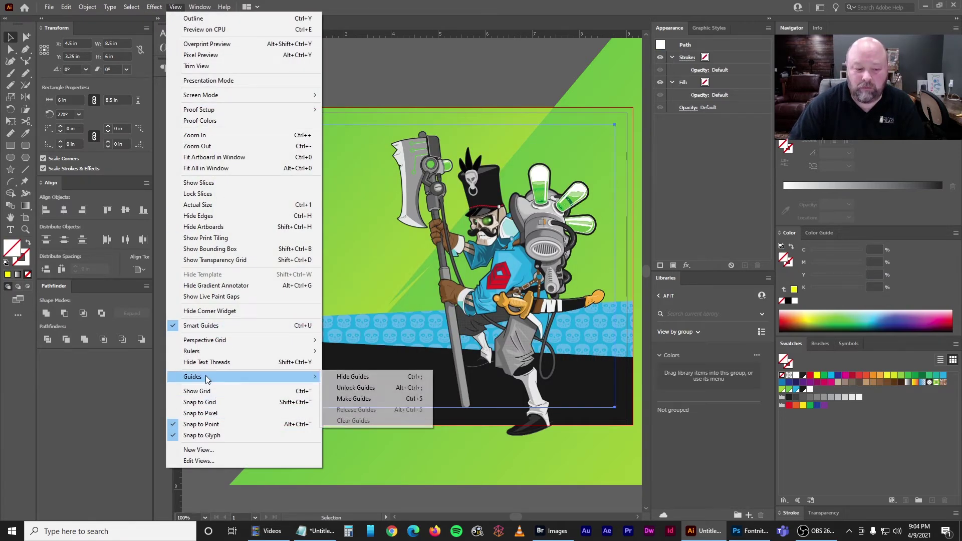
pyautogui.click(363, 400)
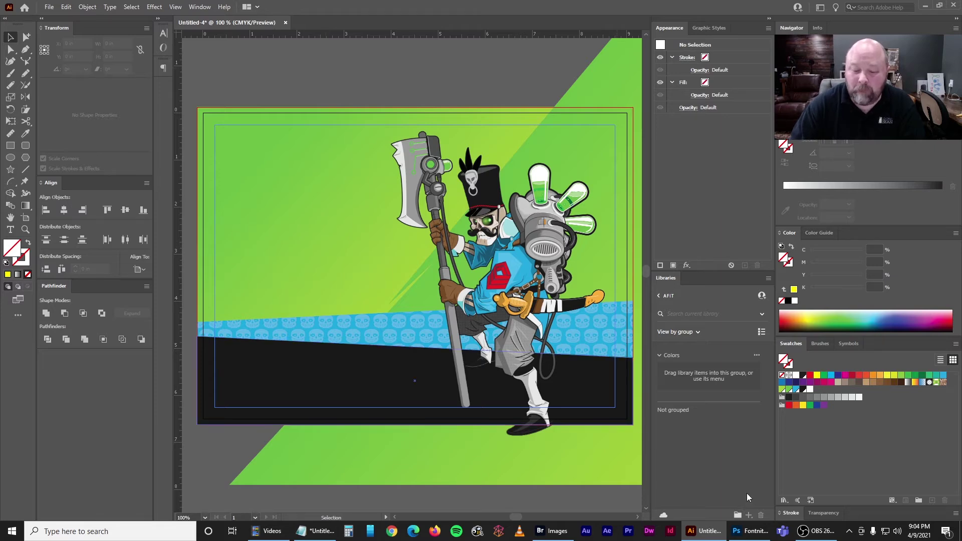
# Check the axe against the top guide in Photoshop, and match it in Illustrator by moving the character to about X 6.65, Y 3.39 in
pyautogui.click(750, 531)
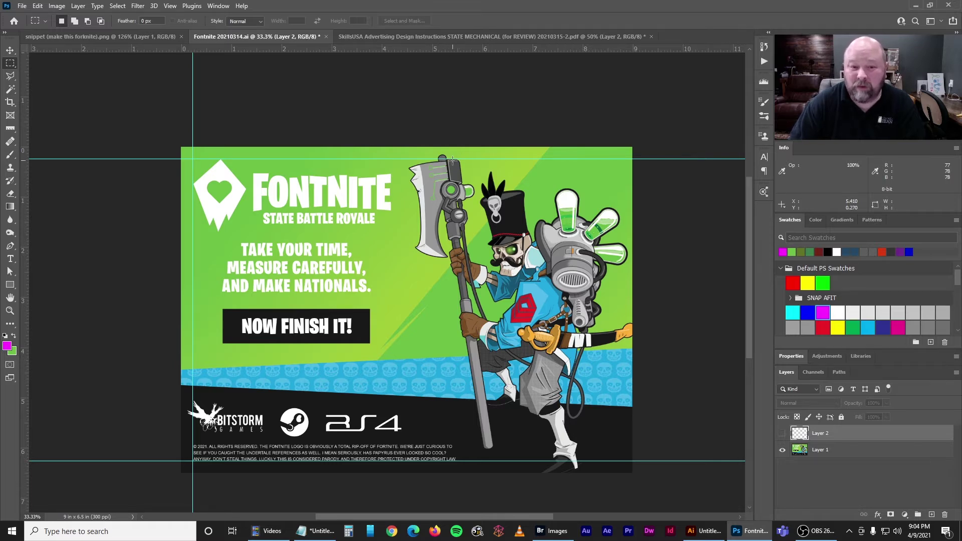
pyautogui.click(702, 530)
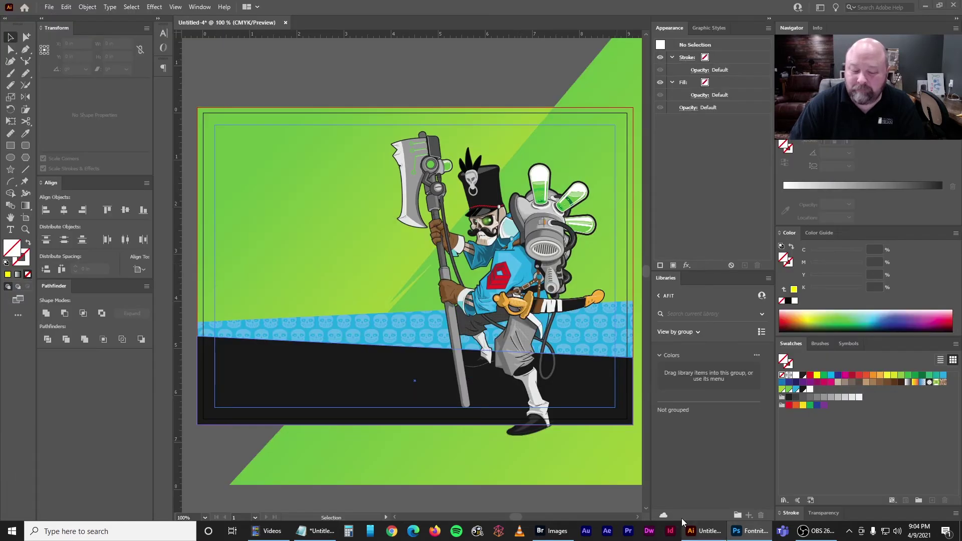
pyautogui.moveTo(429, 154); pyautogui.dragTo(461, 181)
pyautogui.hotkey('ctrl', '+')
pyautogui.hotkey('ctrl', '+')
pyautogui.hotkey('ctrl', '+')
pyautogui.scroll(3, 454, 226)
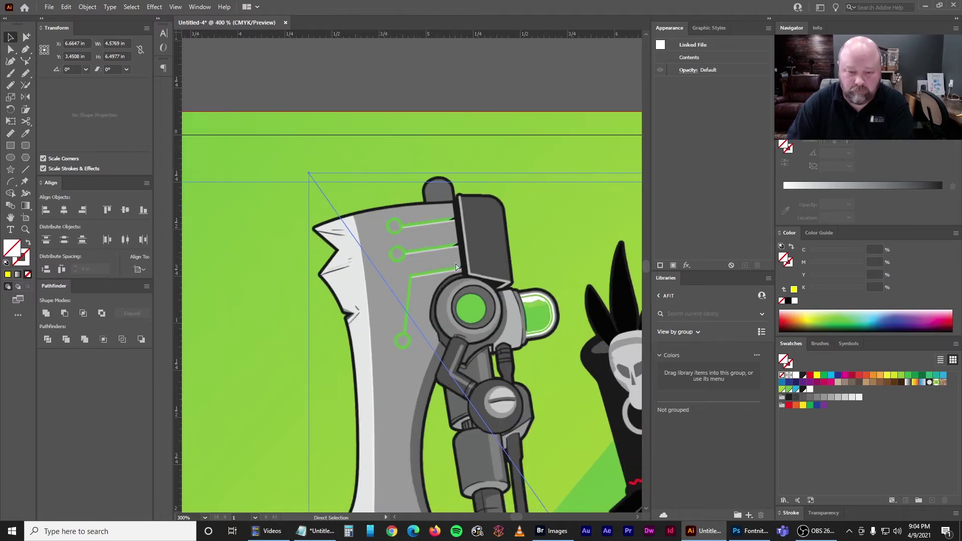
pyautogui.moveTo(470, 272); pyautogui.dragTo(464, 251)
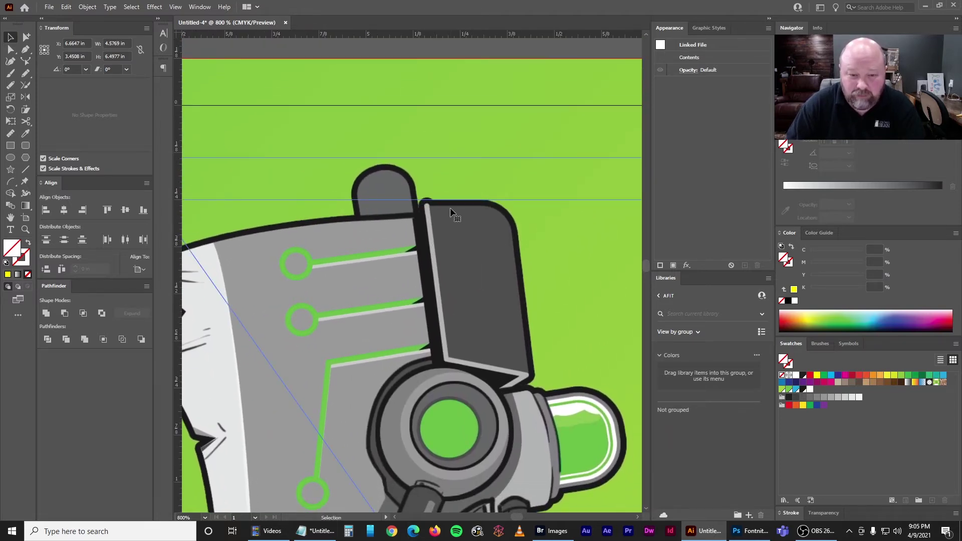
# Move the character horizontally until the axe blade's foremost tip touches the left margin guide, at about X 2.52 in
pyautogui.scroll(-6, 471, 296)
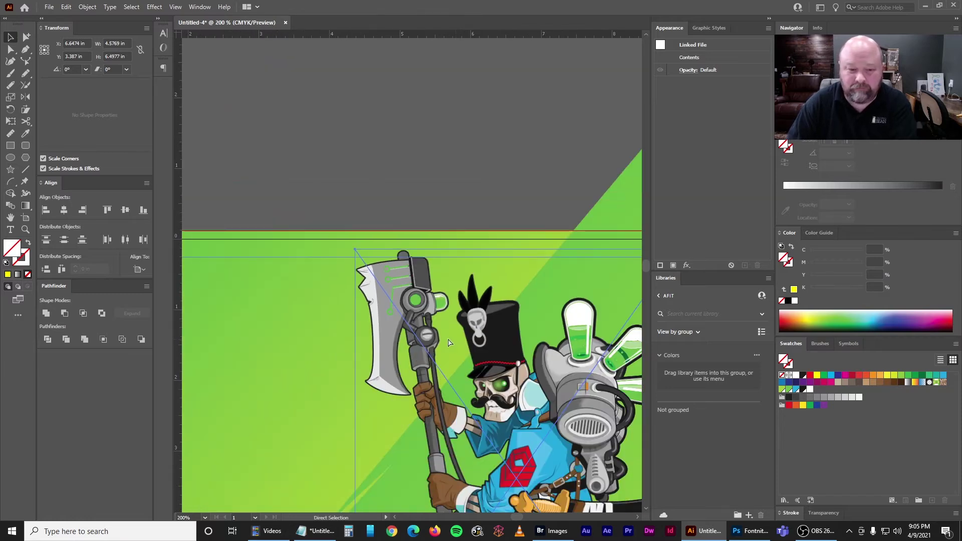
pyautogui.scroll(2, 549, 199)
pyautogui.moveTo(486, 232); pyautogui.dragTo(250, 214)
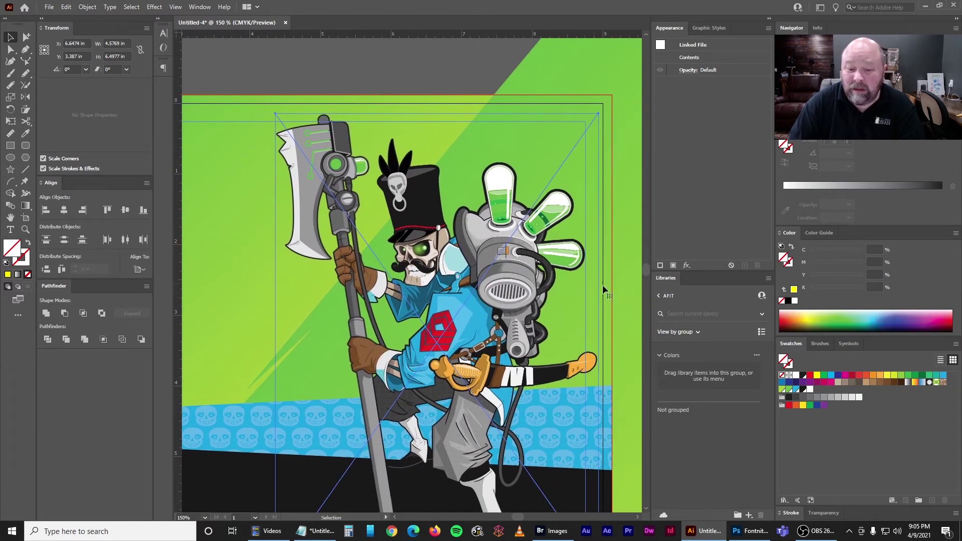
pyautogui.moveTo(582, 278); pyautogui.dragTo(546, 276)
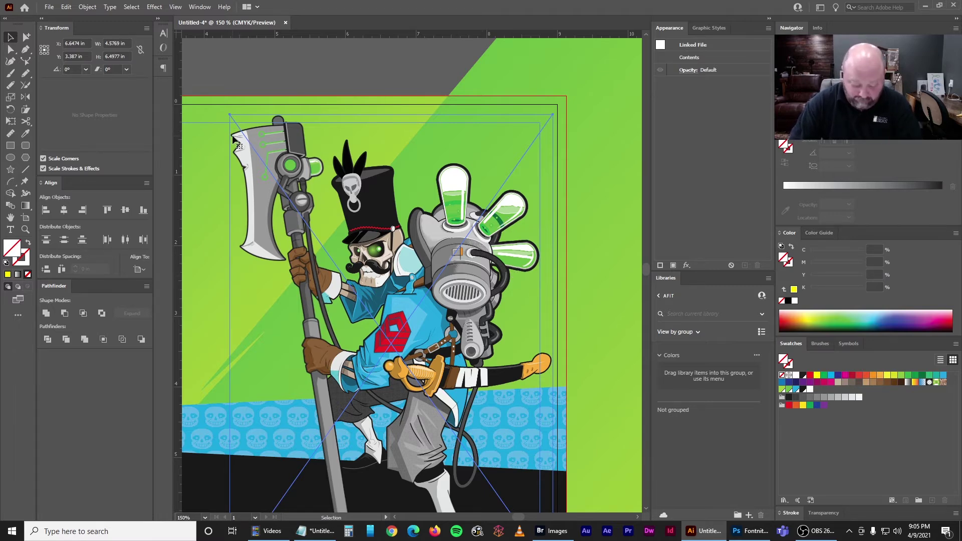
pyautogui.moveTo(232, 140); pyautogui.dragTo(515, 209)
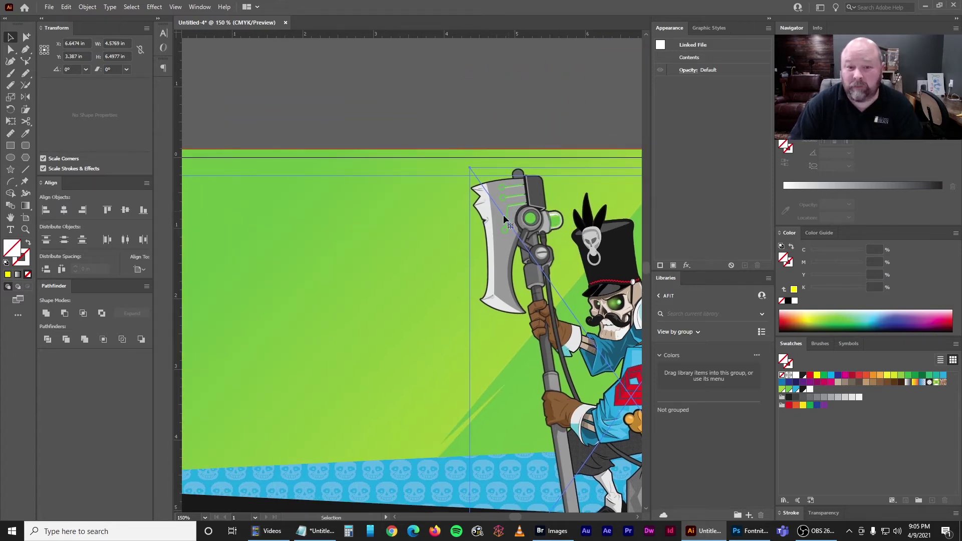
pyautogui.hotkey('ctrl', '=')
pyautogui.moveTo(348, 208); pyautogui.dragTo(528, 224)
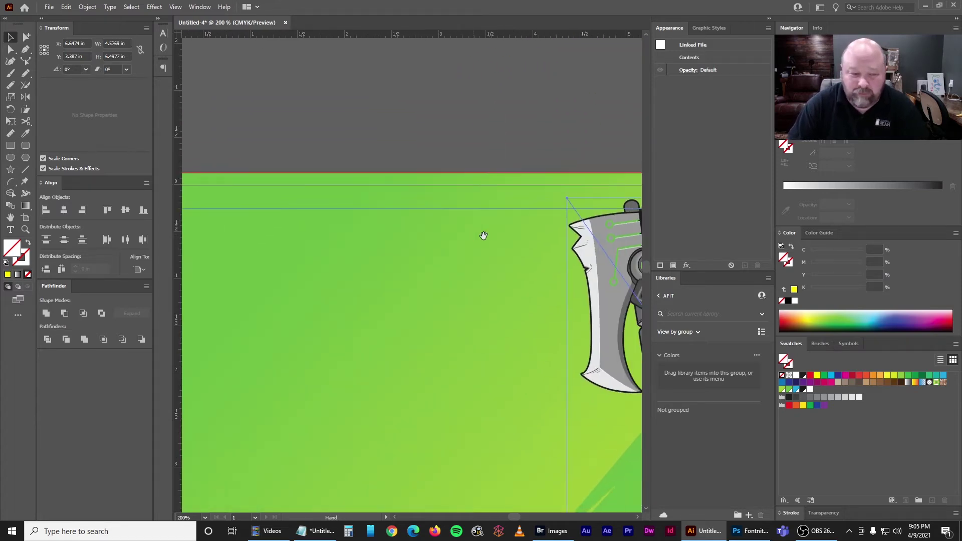
pyautogui.moveTo(608, 225); pyautogui.dragTo(408, 213)
pyautogui.moveTo(504, 258); pyautogui.dragTo(441, 254)
pyautogui.scroll(5, 441, 253)
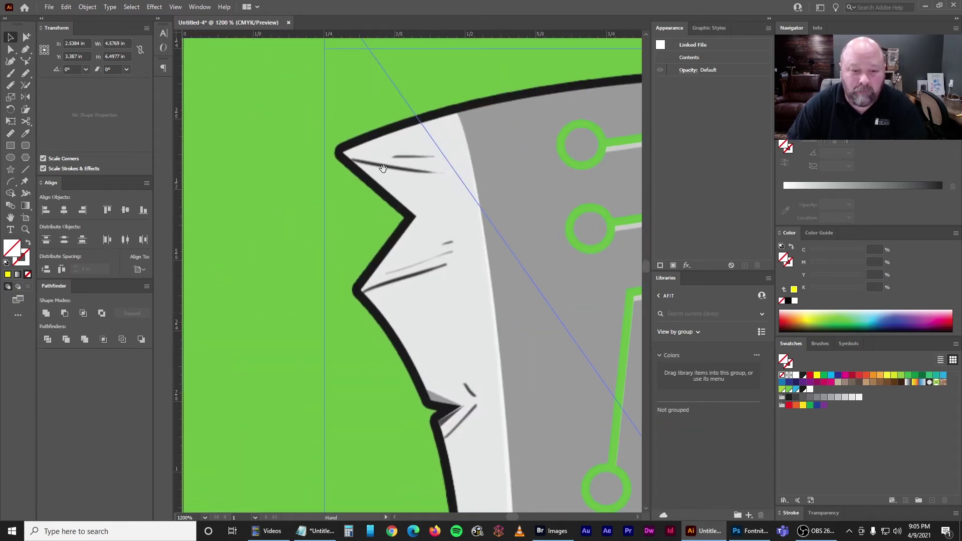
pyautogui.moveTo(376, 165); pyautogui.dragTo(367, 161)
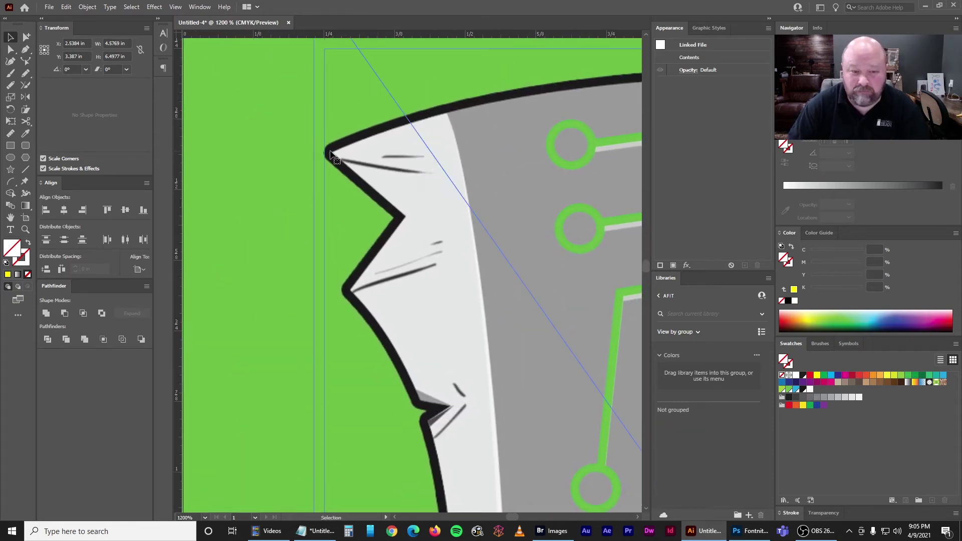
# Move the character 4.54 in horizontally and 0 in vertically using exact Move values
pyautogui.press('Return')
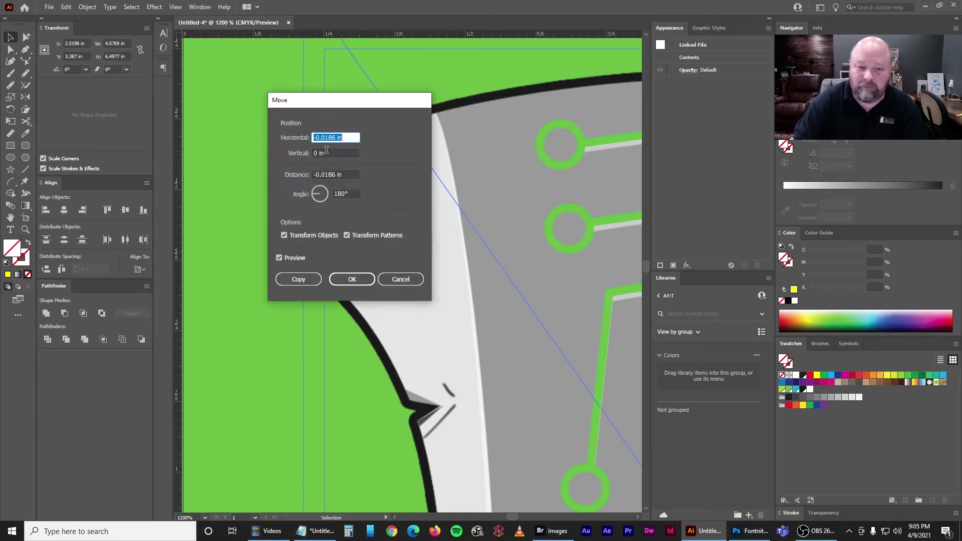
pyautogui.write('4')
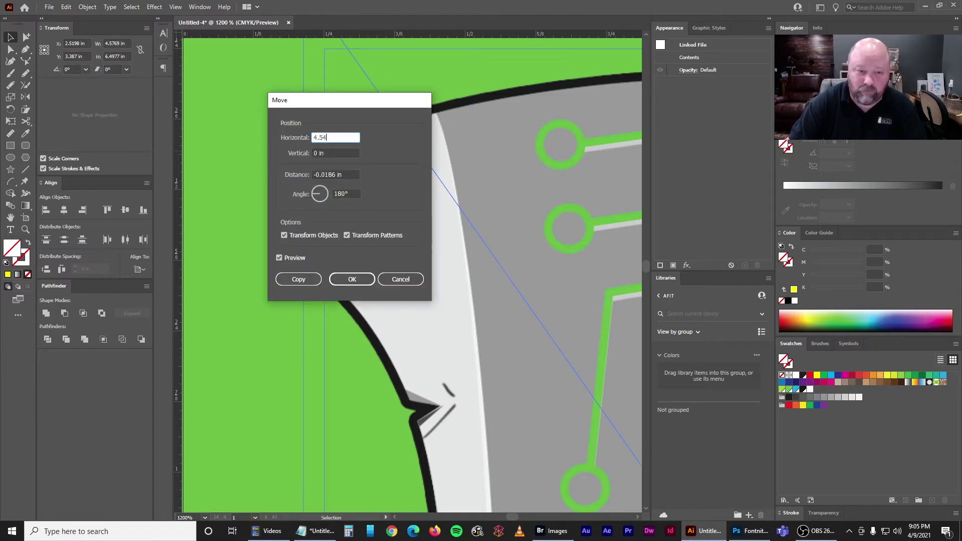
pyautogui.write('.54')
pyautogui.press('Tab')
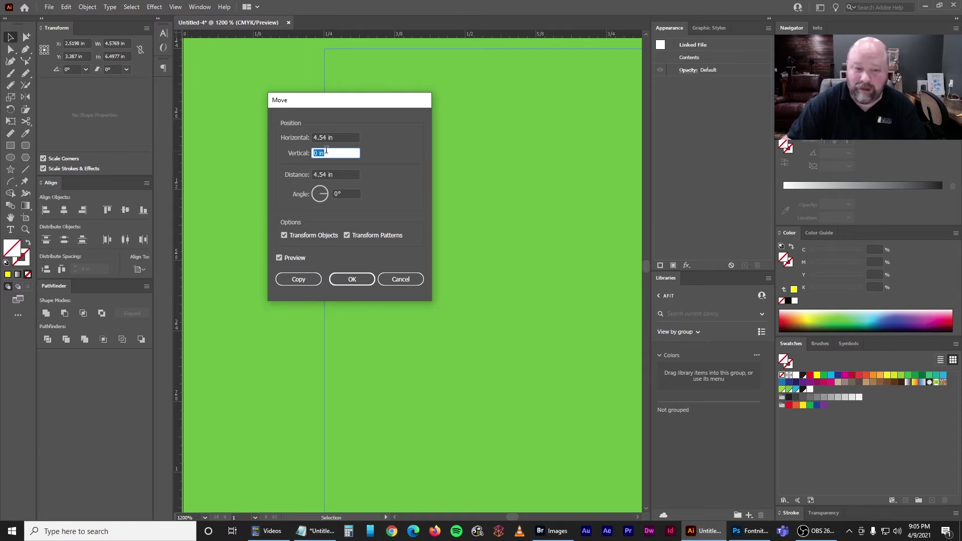
pyautogui.click(345, 279)
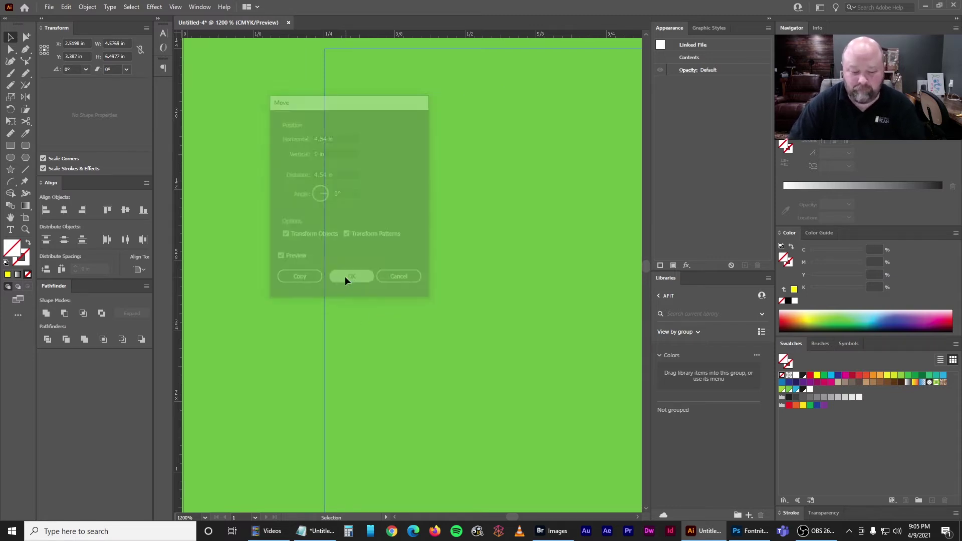
# Deselect the character and compare its placement with the Photoshop reference, inspecting its foot against the bottom trim and bleed edges in Illustrator
pyautogui.click(461, 88)
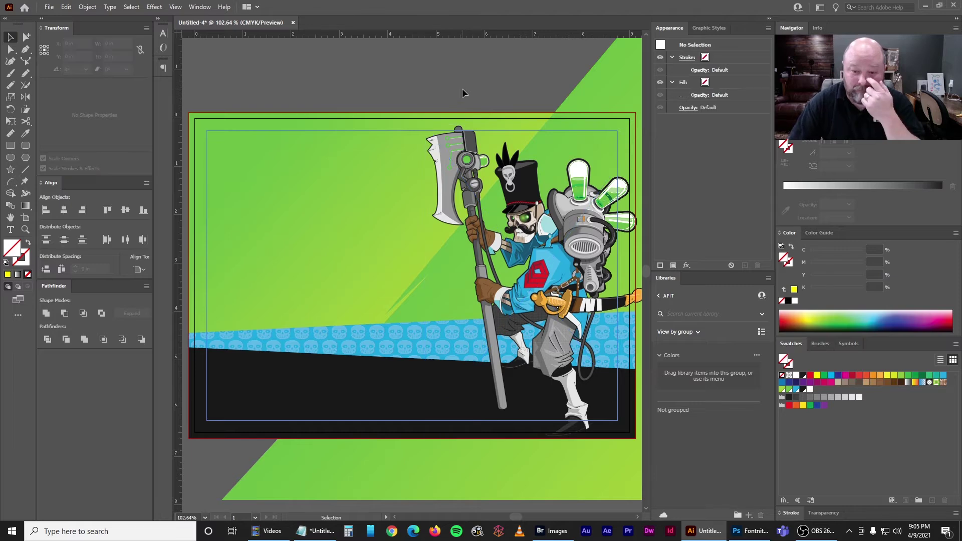
pyautogui.hscroll(3, 533, 350)
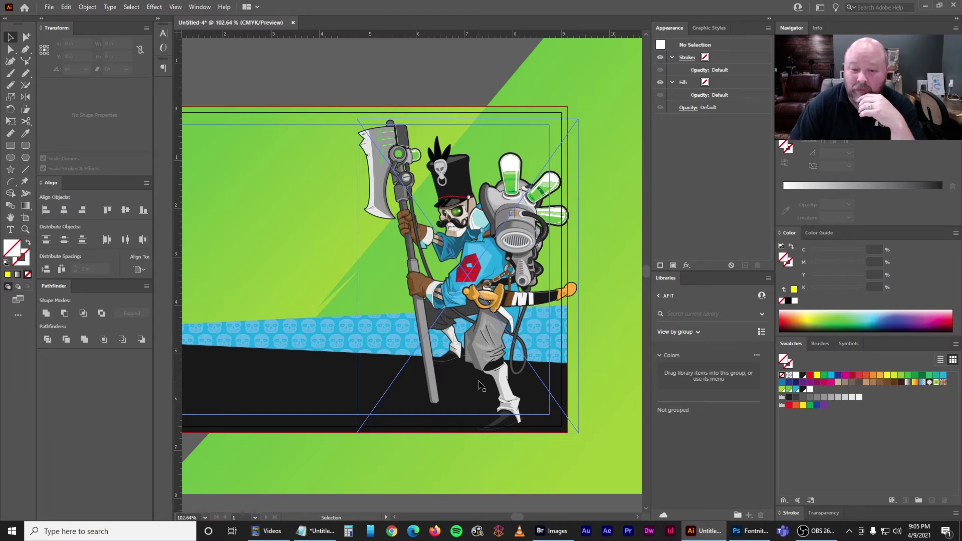
pyautogui.click(750, 531)
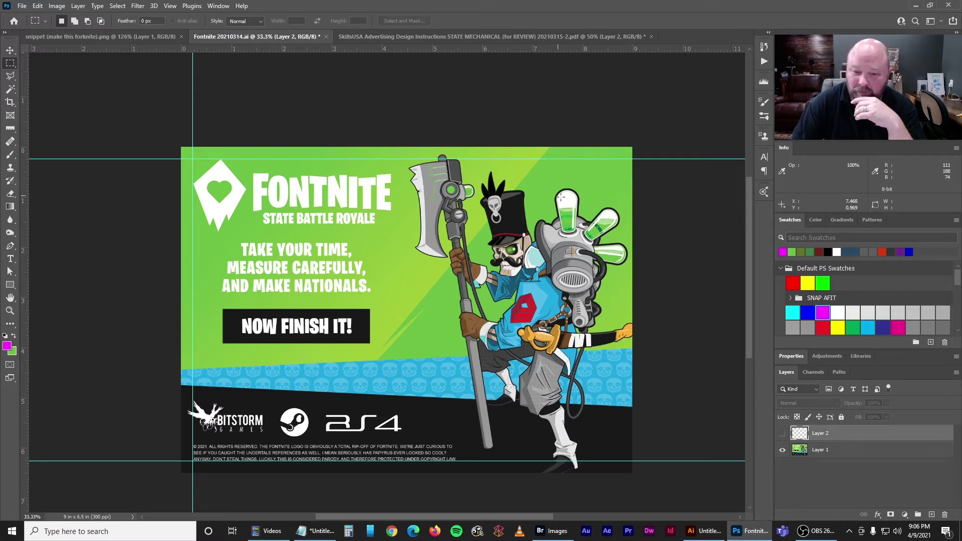
pyautogui.hotkey('alt', 'Tab')
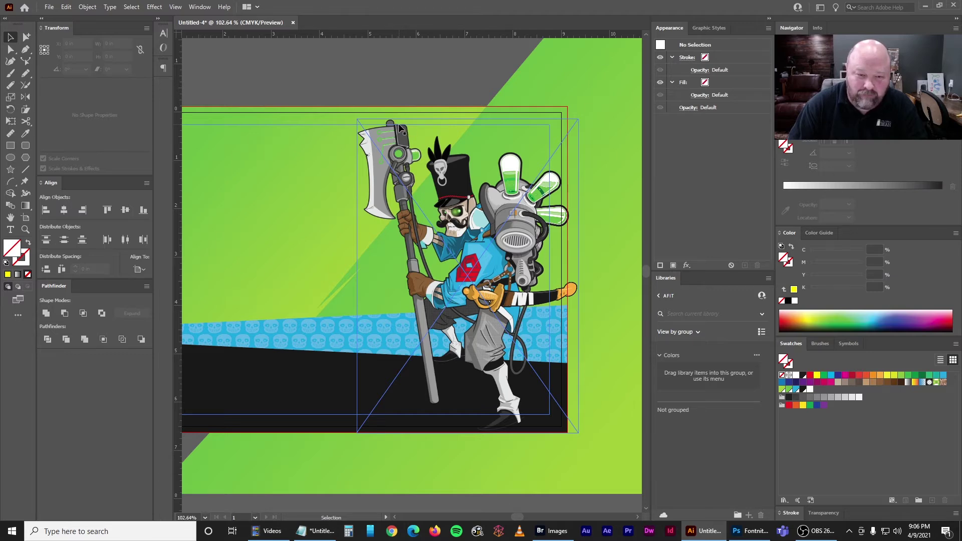
pyautogui.scroll(5, 527, 380)
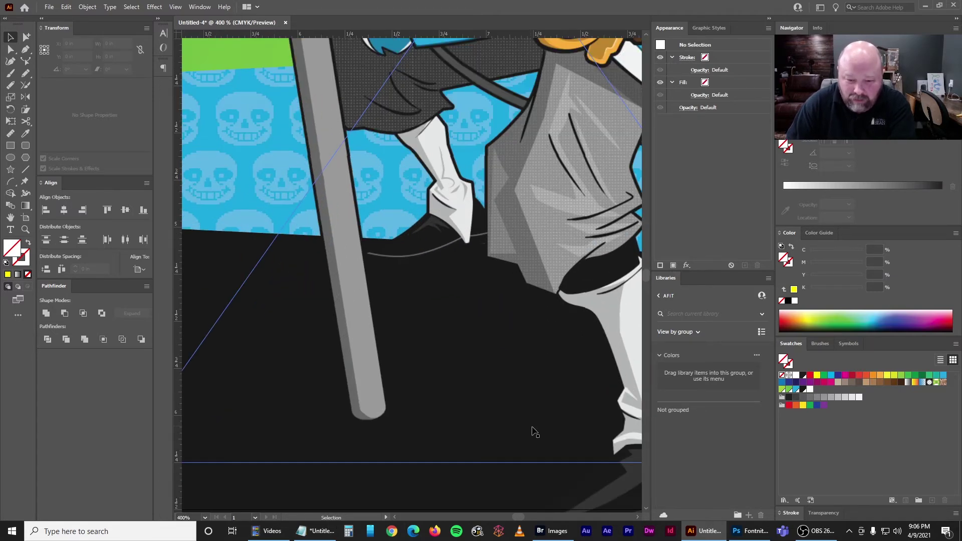
pyautogui.moveTo(532, 430); pyautogui.dragTo(440, 217)
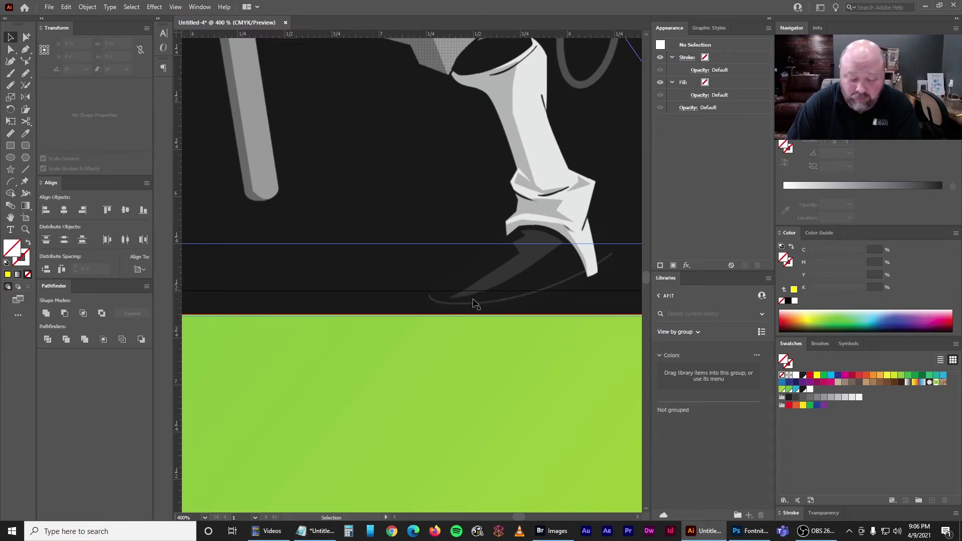
pyautogui.scroll(-5, 475, 303)
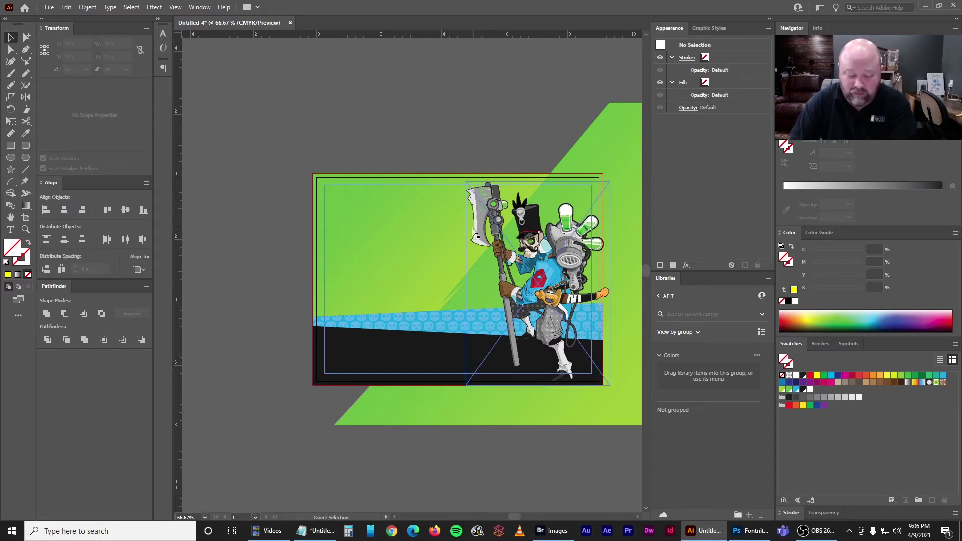
# Undo the 4.54 in move and realign the axe blade's tip with the left margin guide, placing the character at about X 2.52 in
pyautogui.scroll(4, 451, 230)
pyautogui.moveTo(627, 178); pyautogui.dragTo(427, 227)
pyautogui.scroll(2, 427, 227)
pyautogui.scroll(2, 412, 226)
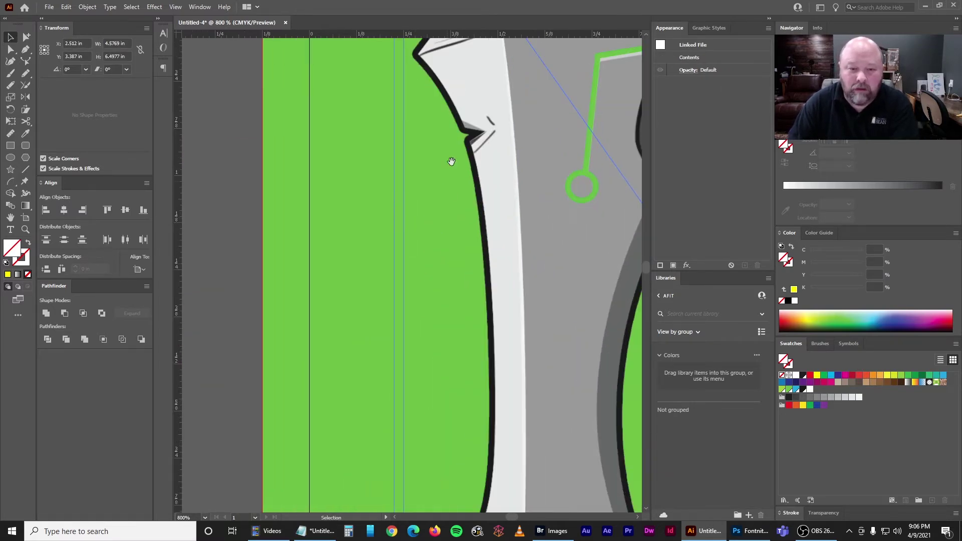
pyautogui.scroll(5, 446, 188)
pyautogui.moveTo(443, 313)
pyautogui.mouseDown()
pyautogui.moveTo(486, 310)
pyautogui.moveTo(435, 311)
pyautogui.mouseUp()
pyautogui.scroll(-4, 507, 375)
pyautogui.scroll(-3, 507, 376)
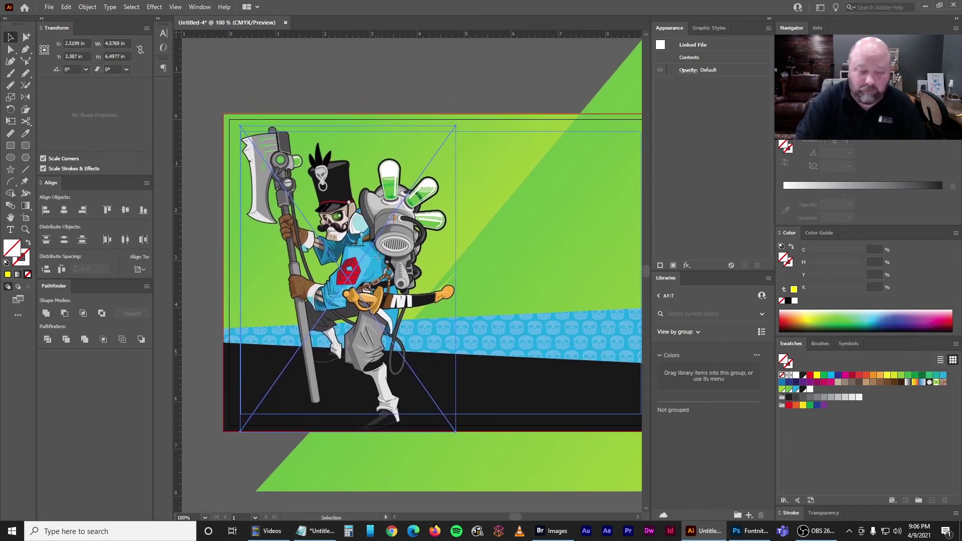
# Reapply an exact move of 4.54 in horizontally and 0 in vertically to the character
pyautogui.press('Return')
pyautogui.write('4')
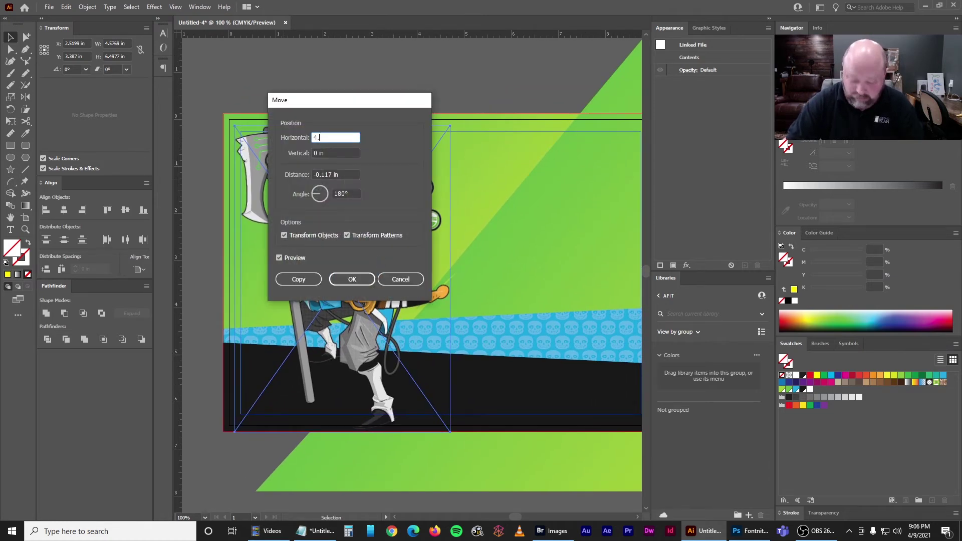
pyautogui.write('.54')
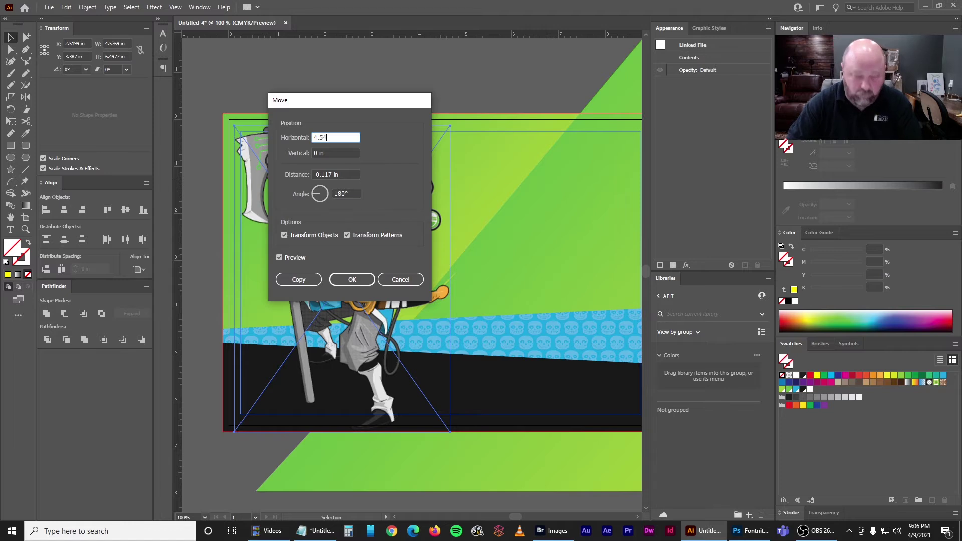
pyautogui.press('Tab')
pyautogui.write('0')
pyautogui.press('Tab')
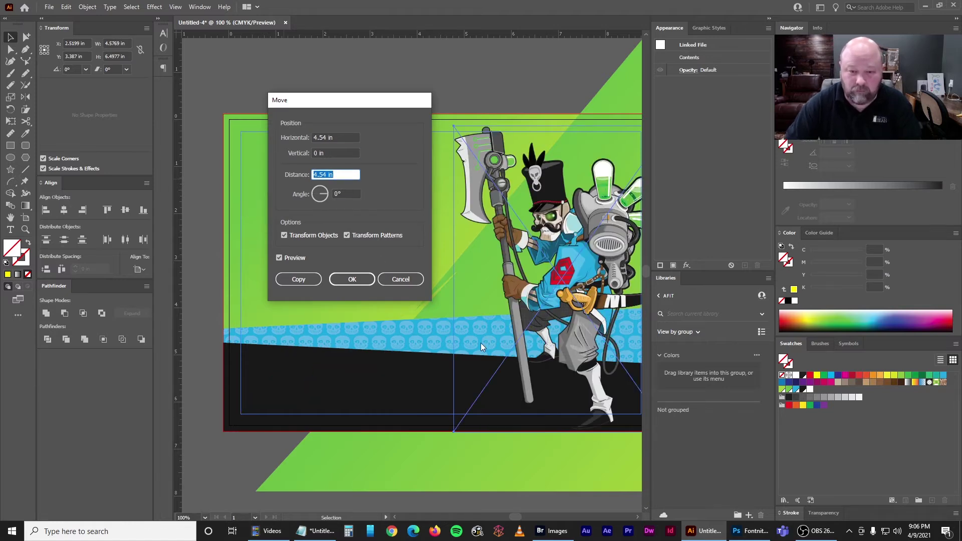
pyautogui.press('Return')
pyautogui.hscroll(2, 451, 315)
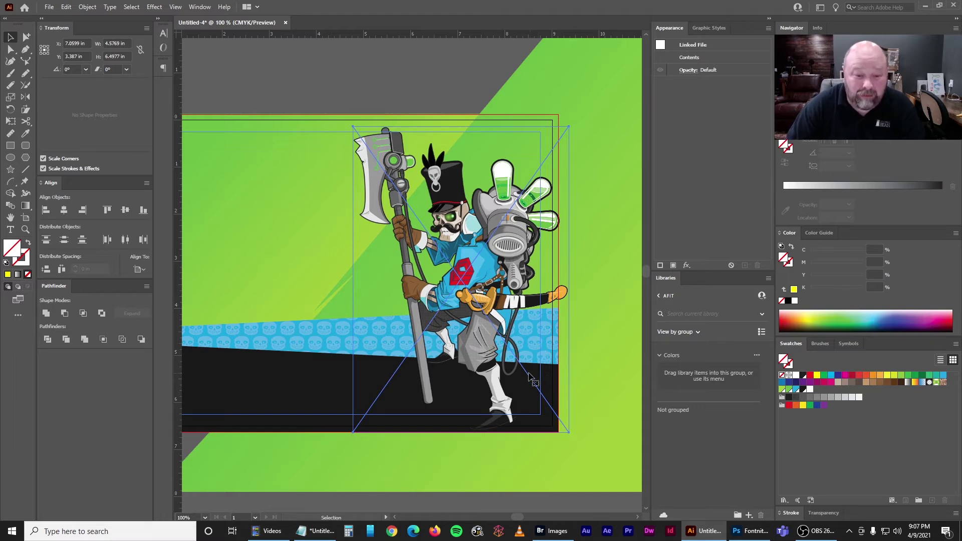
# In Photoshop, measure the gap between the lowest green tube's tip and the artwork's right edge with a marquee selection
pyautogui.click(757, 532)
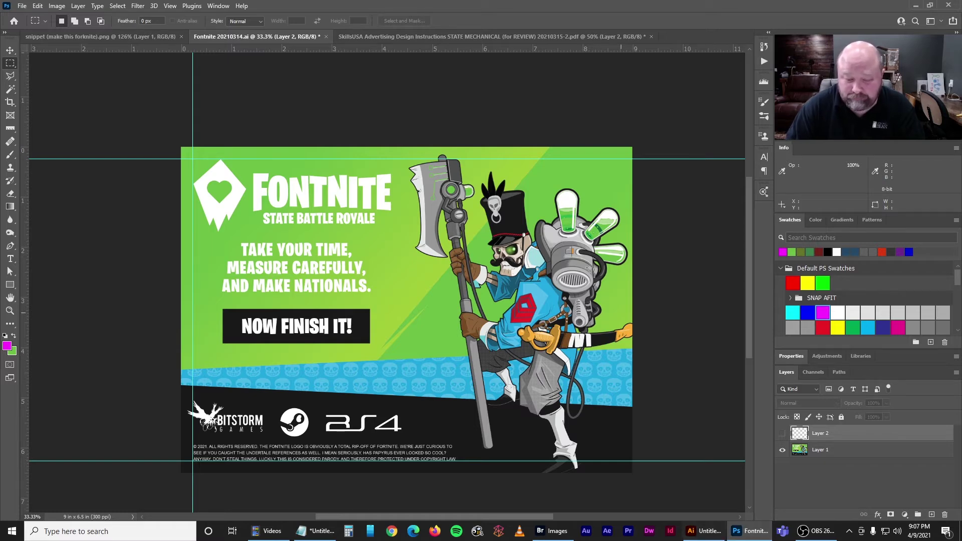
pyautogui.click(10, 311)
pyautogui.scroll(8, 629, 257)
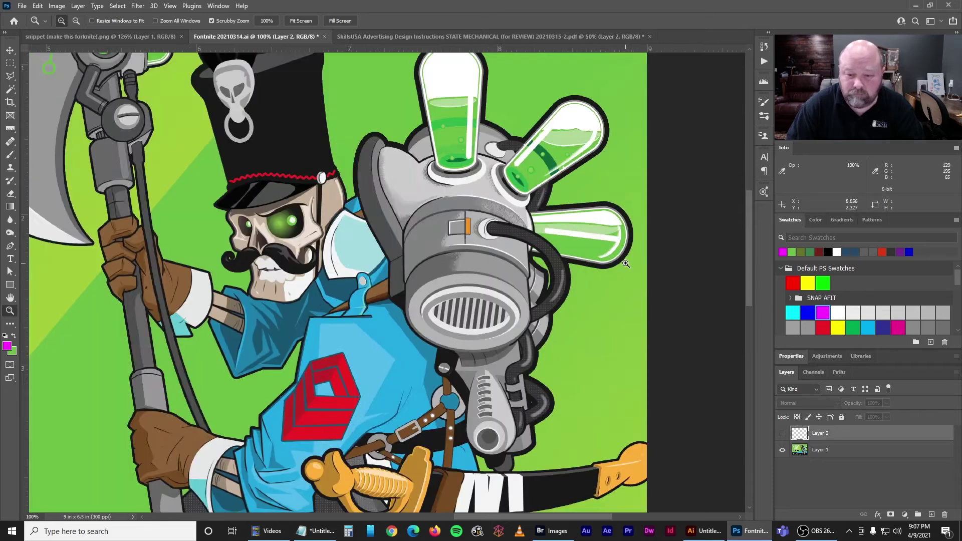
pyautogui.moveTo(481, 306); pyautogui.dragTo(293, 393)
pyautogui.press('m')
pyautogui.moveTo(470, 220); pyautogui.dragTo(536, 273)
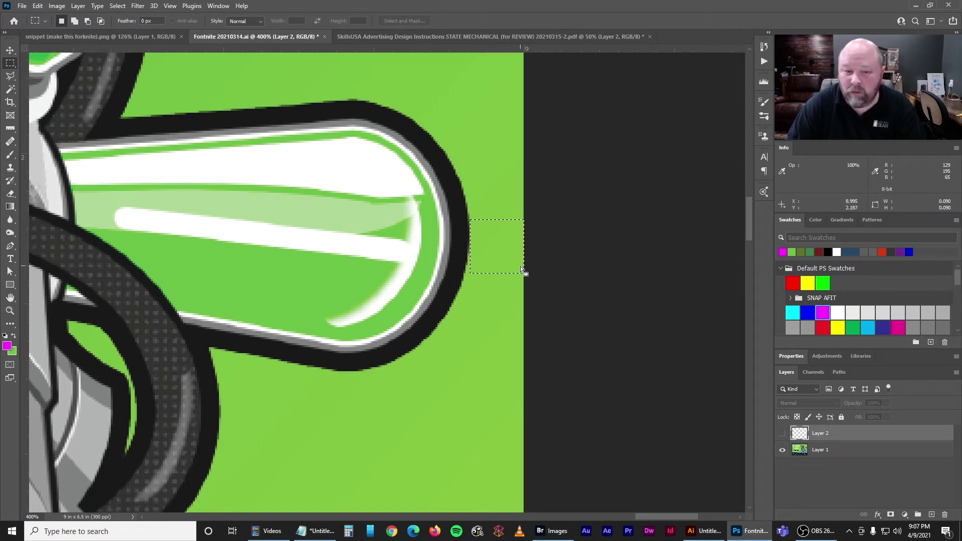
# In Illustrator, move the character horizontally until the lowest green tube's tip touches the right trim edge, at about X 6.90 in
pyautogui.click(705, 536)
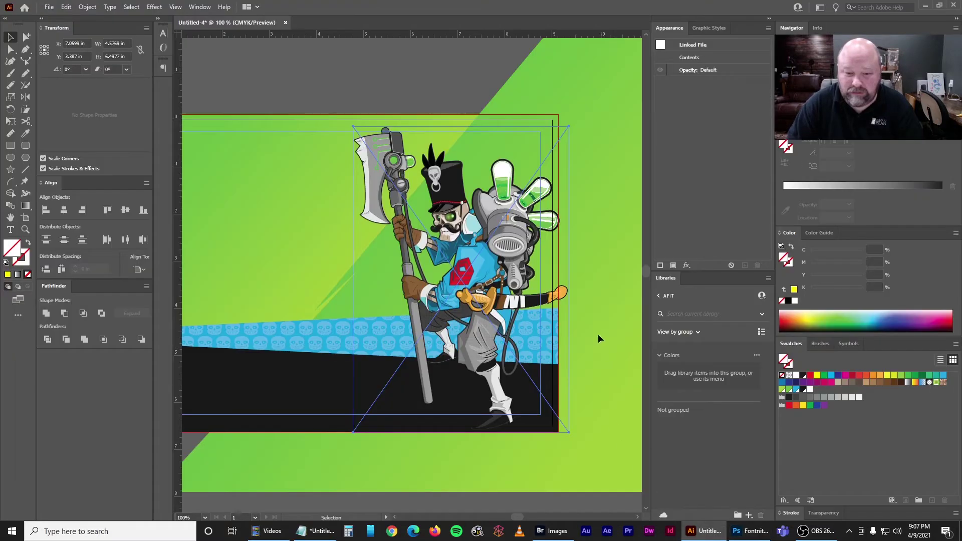
pyautogui.scroll(3, 521, 355)
pyautogui.hotkey('ctrl', '=')
pyautogui.hotkey('ctrl', '=')
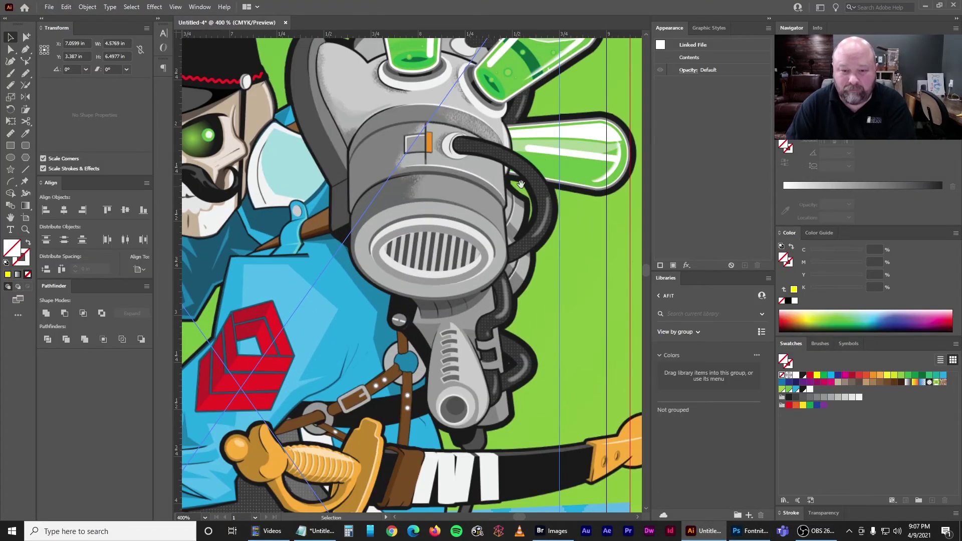
pyautogui.moveTo(432, 226); pyautogui.dragTo(407, 225)
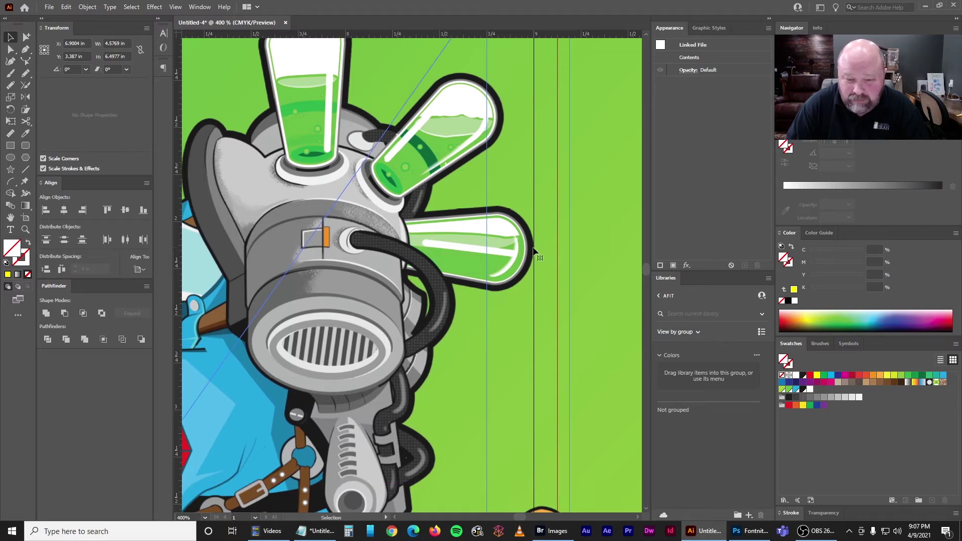
# Move the character exactly -0.09 in horizontally and 0 in vertically
pyautogui.press('Return')
pyautogui.write('-0')
pyautogui.write('.09')
pyautogui.press('Tab')
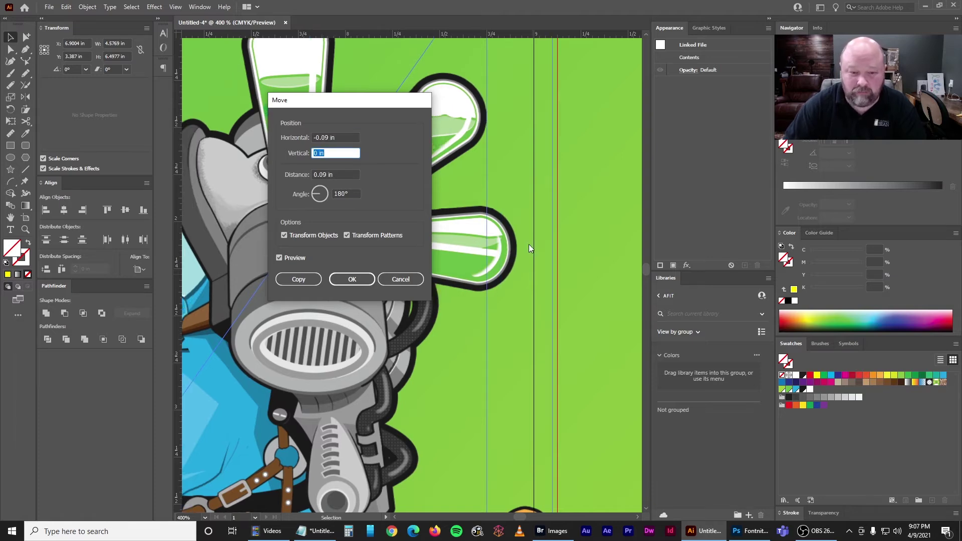
pyautogui.click(352, 279)
pyautogui.hotkey('ctrl', '-')
pyautogui.hotkey('ctrl', '-')
pyautogui.hotkey('ctrl', '-')
pyautogui.hotkey('ctrl', '-')
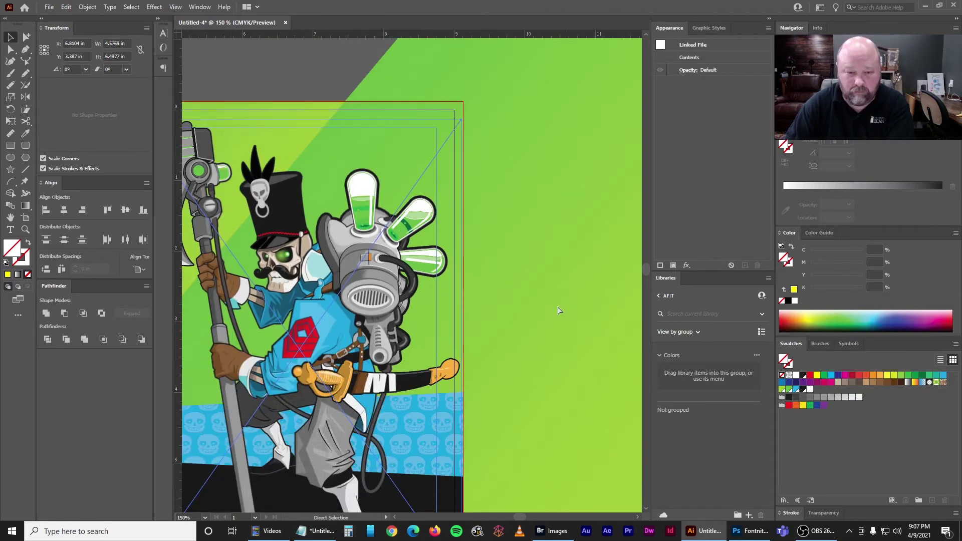
# Deselect the character and examine the sword's orange end against the right trim and bleed edges
pyautogui.click(317, 134)
pyautogui.moveTo(317, 133); pyautogui.dragTo(393, 98)
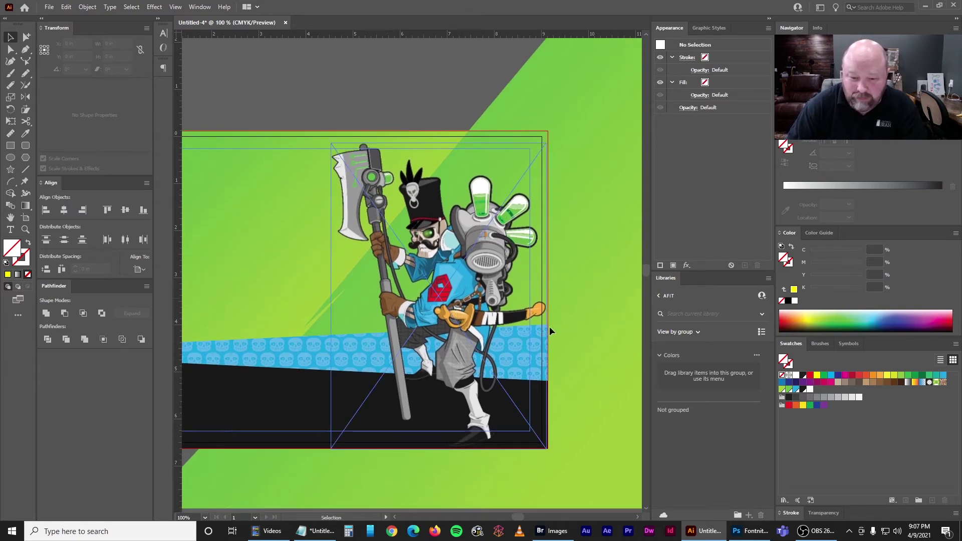
pyautogui.hotkey('ctrl', '+')
pyautogui.hotkey('ctrl', '+')
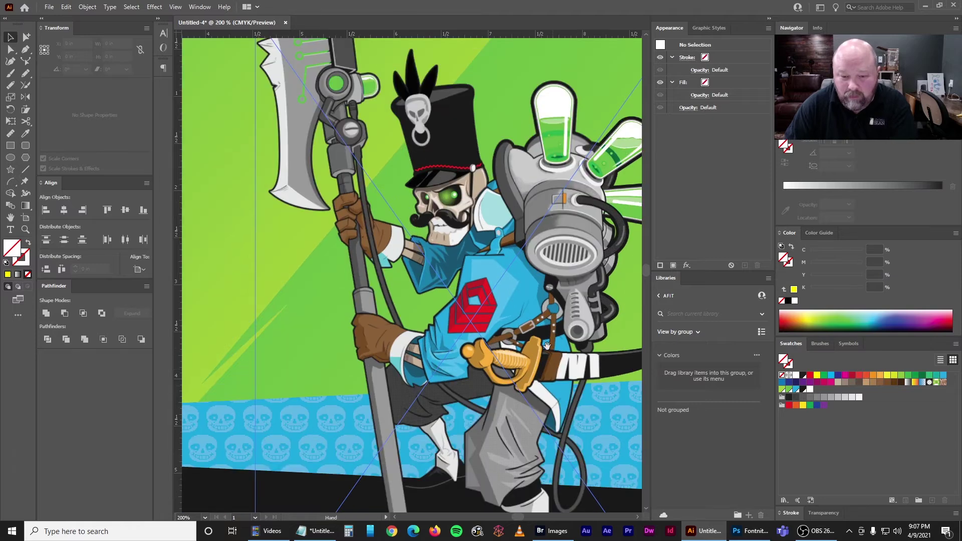
pyautogui.moveTo(552, 347); pyautogui.dragTo(329, 289)
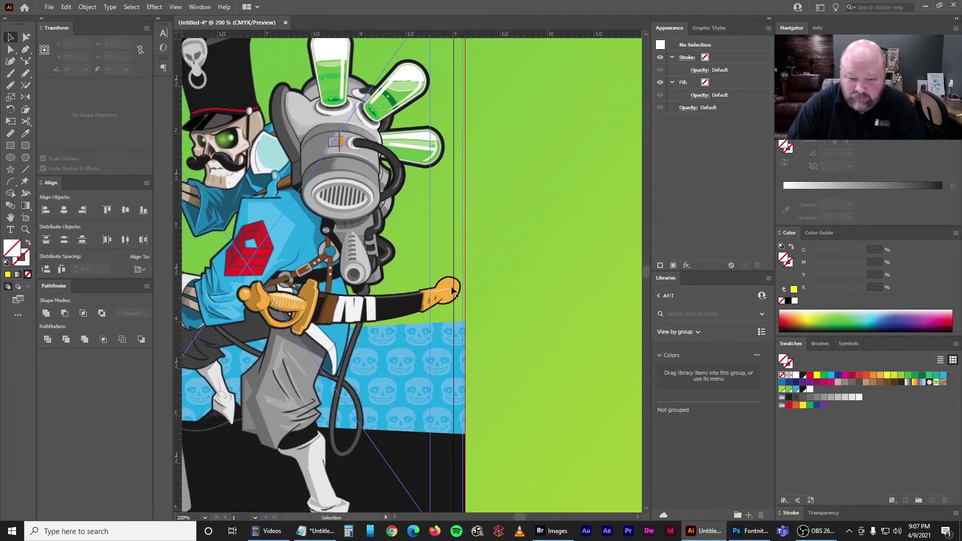
pyautogui.hotkey('ctrl', '+')
pyautogui.hotkey('ctrl', '+')
pyautogui.hotkey('ctrl', '+')
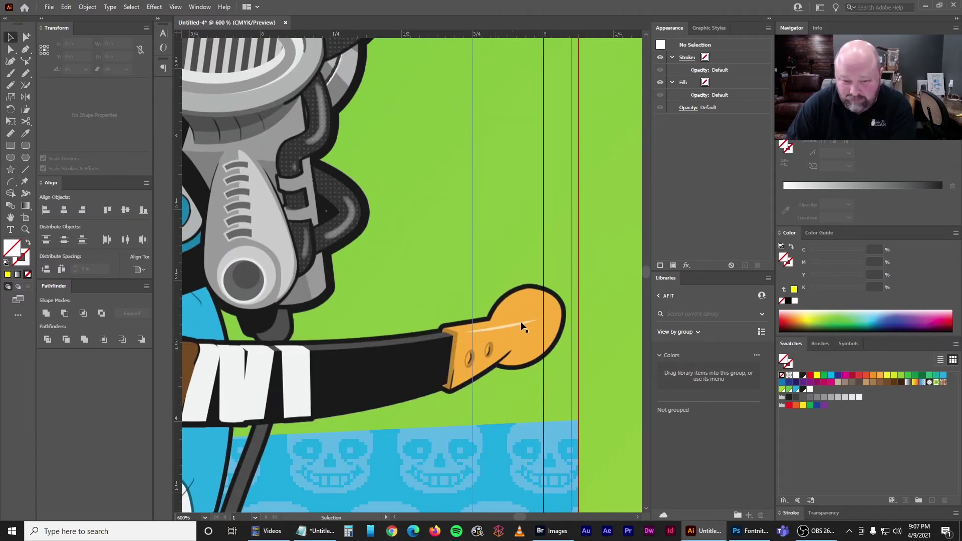
# Switch to Photoshop and examine where the canvas edges crop the sword's orange end and the front foot
pyautogui.click(735, 532)
pyautogui.scroll(-5, 421, 318)
pyautogui.moveTo(421, 317); pyautogui.dragTo(461, 236)
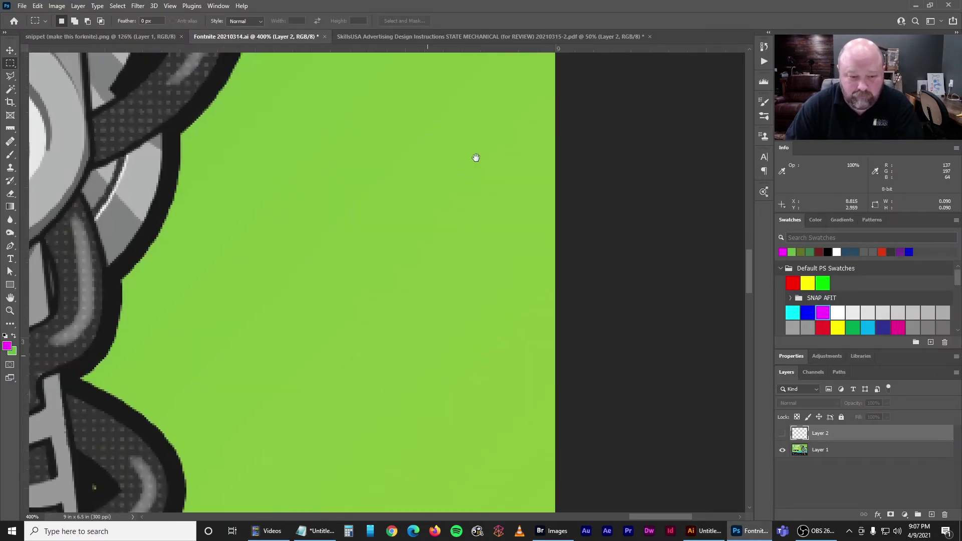
pyautogui.scroll(-5, 456, 217)
pyautogui.hscroll(2, 455, 264)
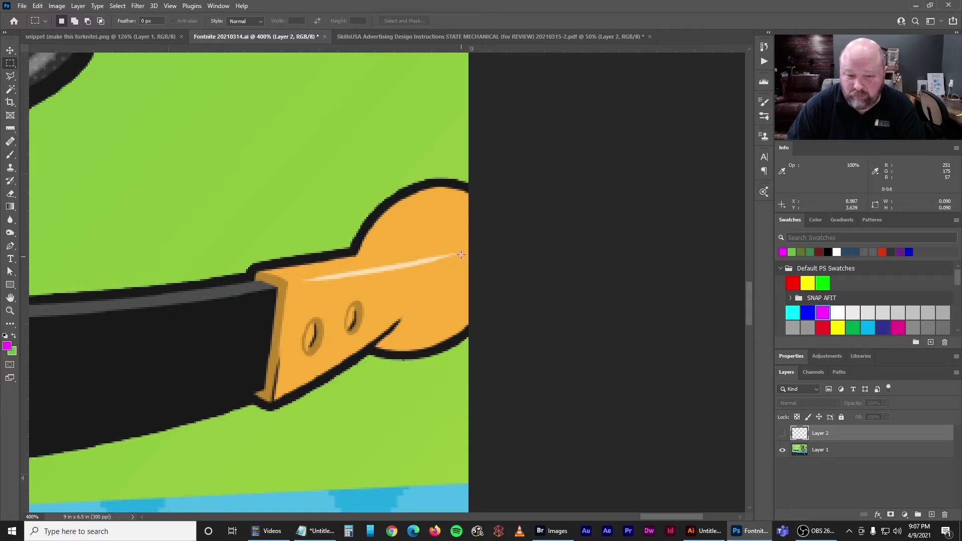
pyautogui.scroll(-10, 534, 118)
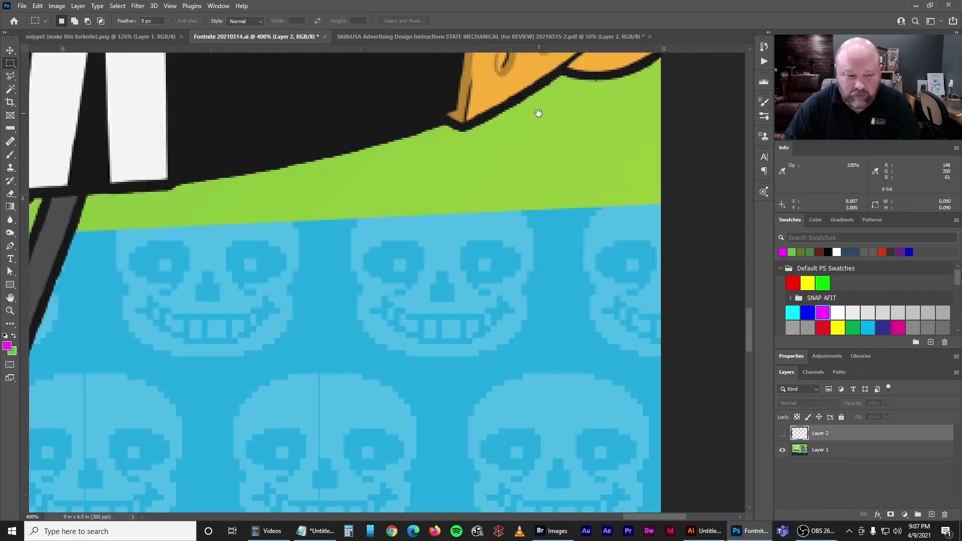
pyautogui.hscroll(-6, 492, 157)
pyautogui.scroll(-10, 404, 295)
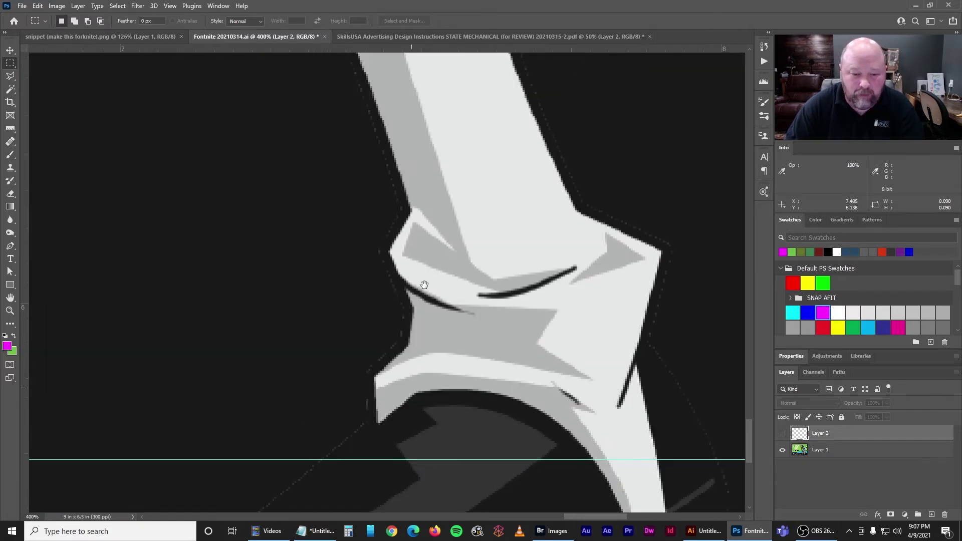
pyautogui.hscroll(-2, 447, 297)
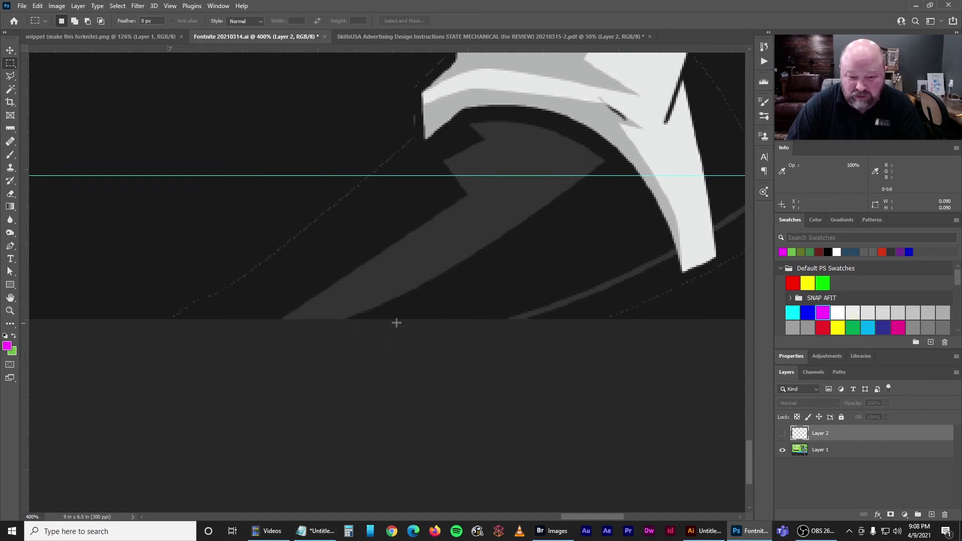
# Return to Illustrator and examine the front foot against the bottom margin guide, trim and bleed edges
pyautogui.click(704, 531)
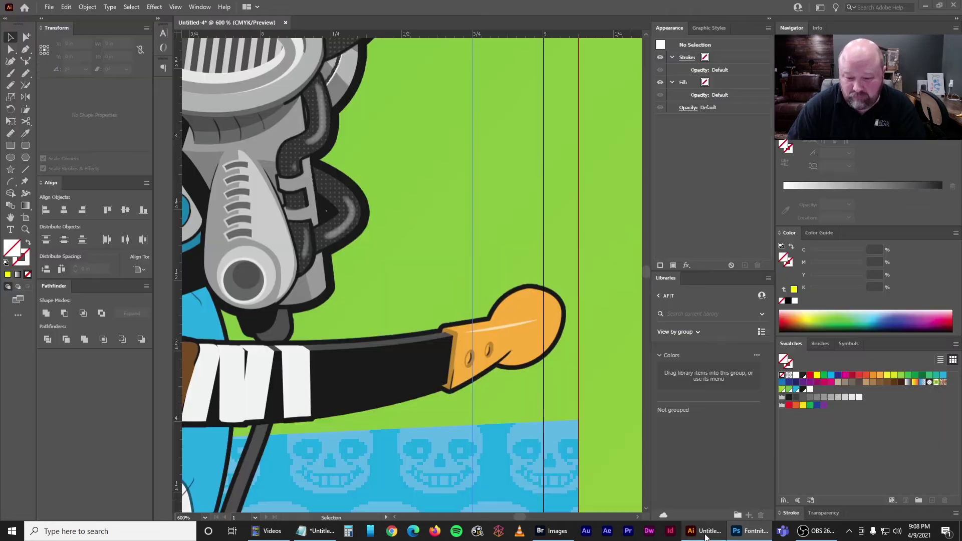
pyautogui.scroll(-10, 455, 401)
pyautogui.hscroll(-3, 414, 381)
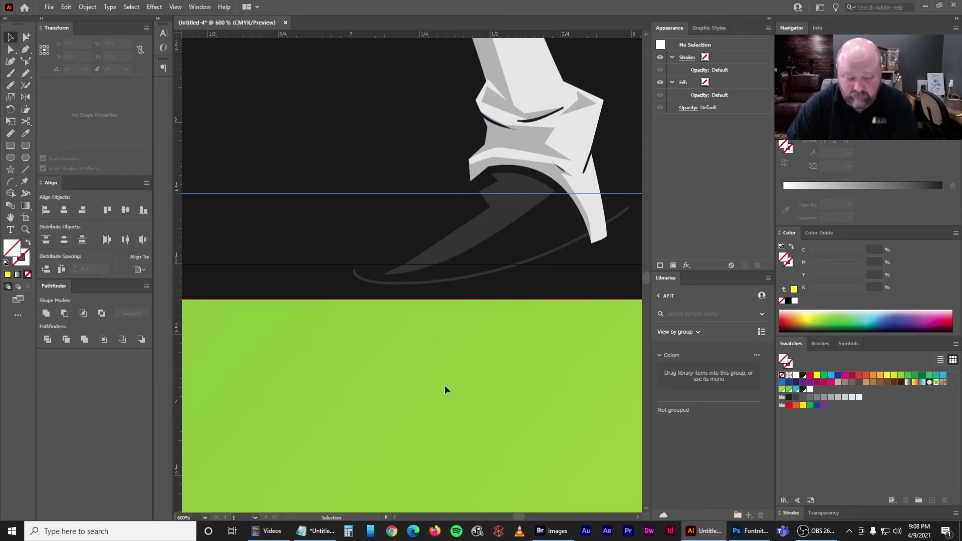
pyautogui.hotkey('ctrl', '-')
pyautogui.hotkey('ctrl', '-')
pyautogui.hotkey('ctrl', '-')
pyautogui.hotkey('ctrl', '-')
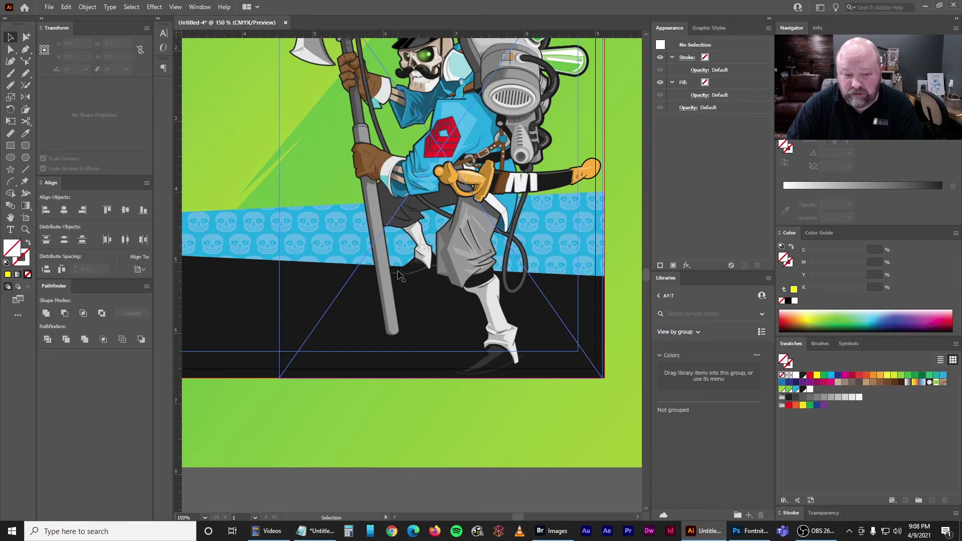
# Switch to Photoshop and compare the position of the front leg and axe handle's lower end with the Illustrator layout
pyautogui.click(750, 531)
pyautogui.moveTo(472, 219); pyautogui.dragTo(497, 444)
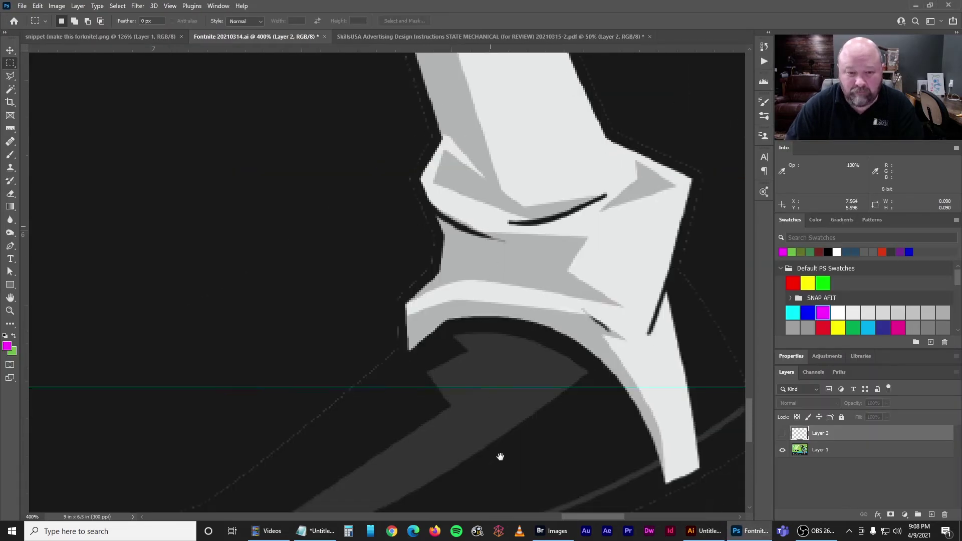
pyautogui.hotkey('ctrl', '-')
pyautogui.hotkey('ctrl', '-')
pyautogui.hotkey('ctrl', '-')
pyautogui.hotkey('ctrl', '-')
pyautogui.hotkey('ctrl', '-')
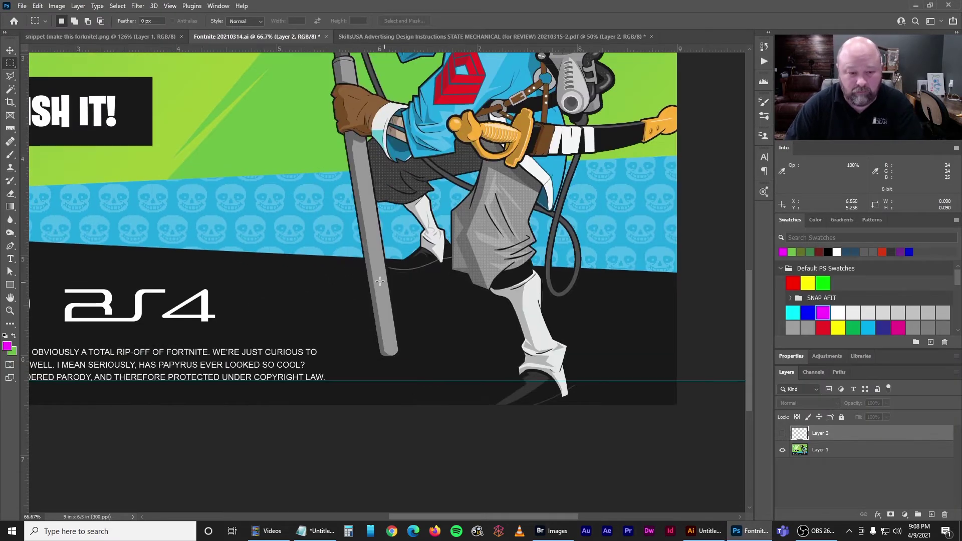
# Compare the character's upper body in the Photoshop reference with its placement in the Illustrator layout
pyautogui.moveTo(432, 158); pyautogui.dragTo(511, 309)
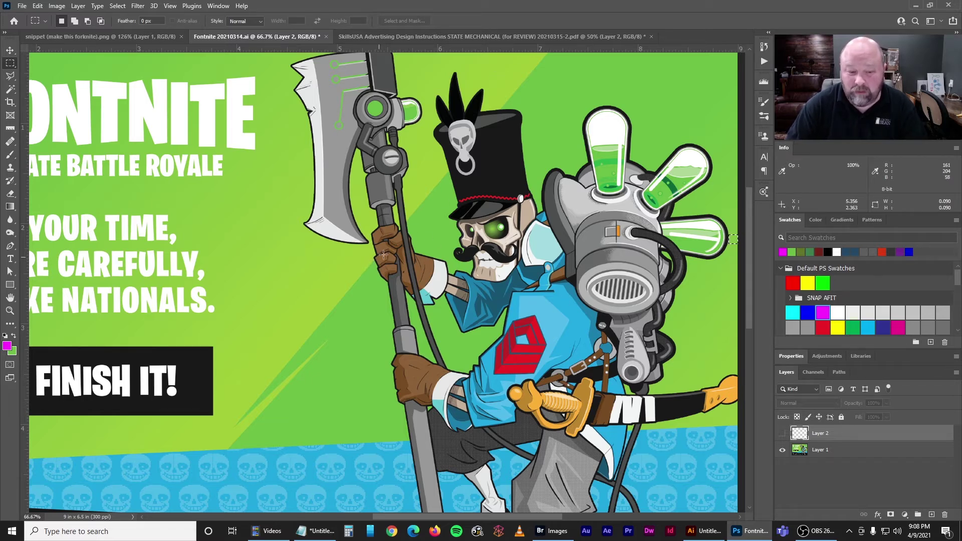
pyautogui.click(705, 535)
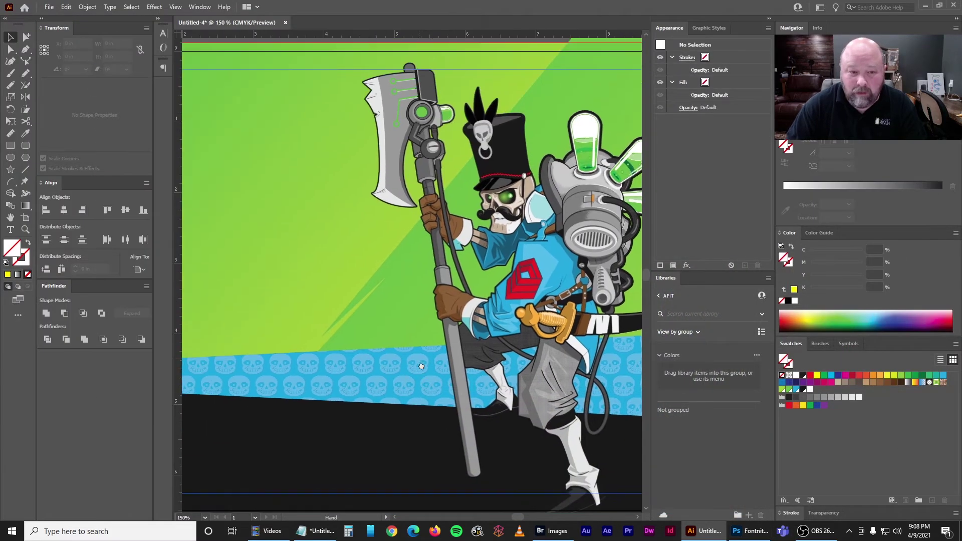
pyautogui.hotkey('ctrl', '=')
pyautogui.hotkey('ctrl', '=')
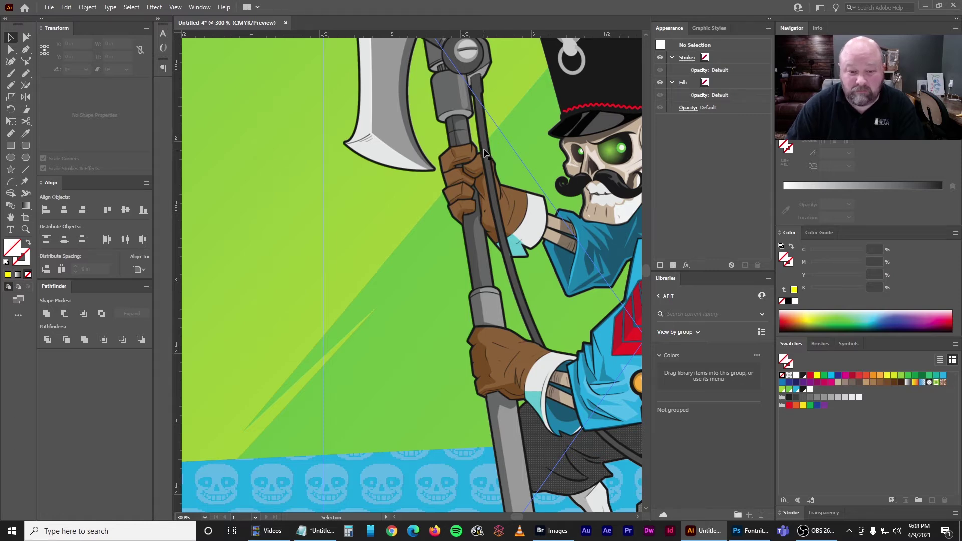
pyautogui.hotkey('ctrl', '-')
pyautogui.hotkey('ctrl', '-')
pyautogui.hotkey('ctrl', '-')
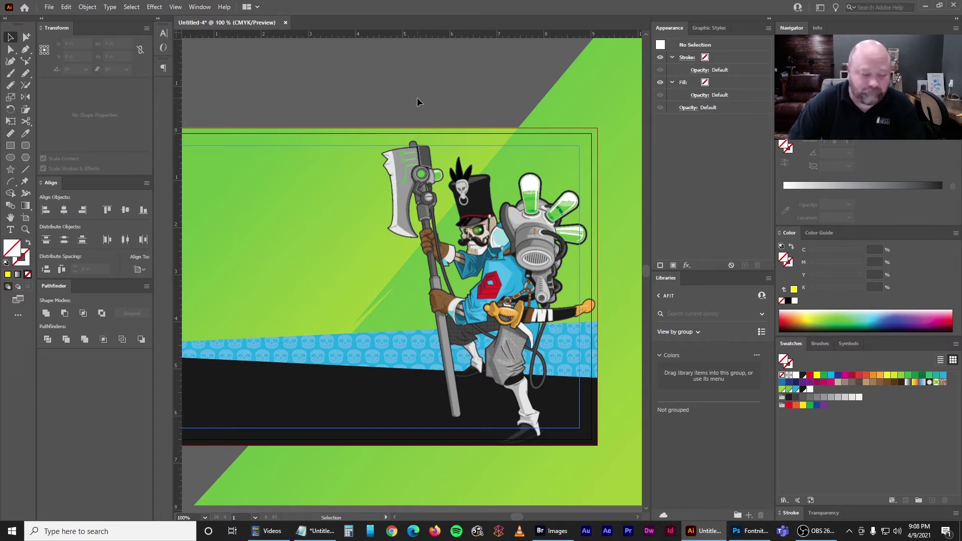
pyautogui.moveTo(386, 103)
pyautogui.mouseDown()
pyautogui.moveTo(399, 97)
pyautogui.moveTo(392, 88)
pyautogui.mouseUp()
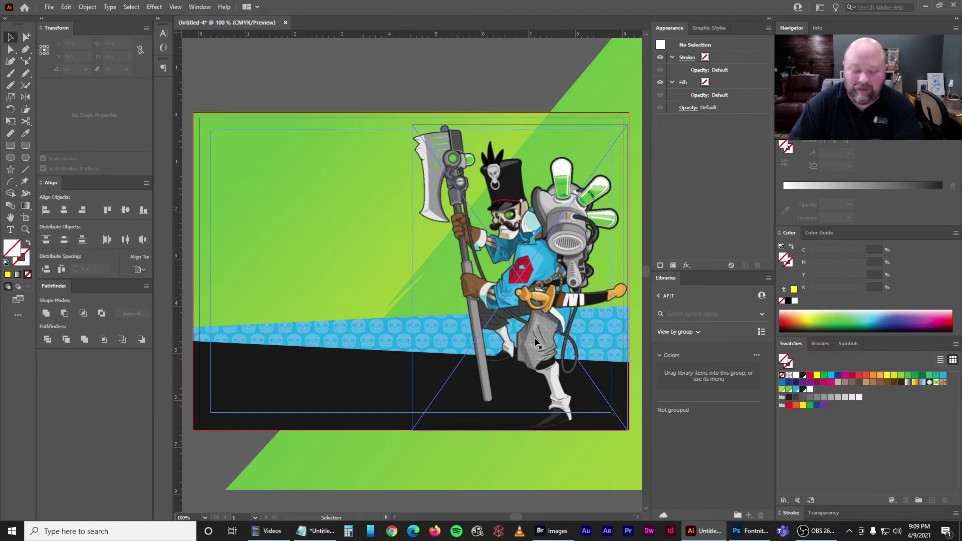
# Examine the sword's orange end, the front foot and the artwork's lower corner against the margin, trim and bleed lines
pyautogui.hotkey('ctrl', '=')
pyautogui.hotkey('ctrl', '=')
pyautogui.hotkey('ctrl', '=')
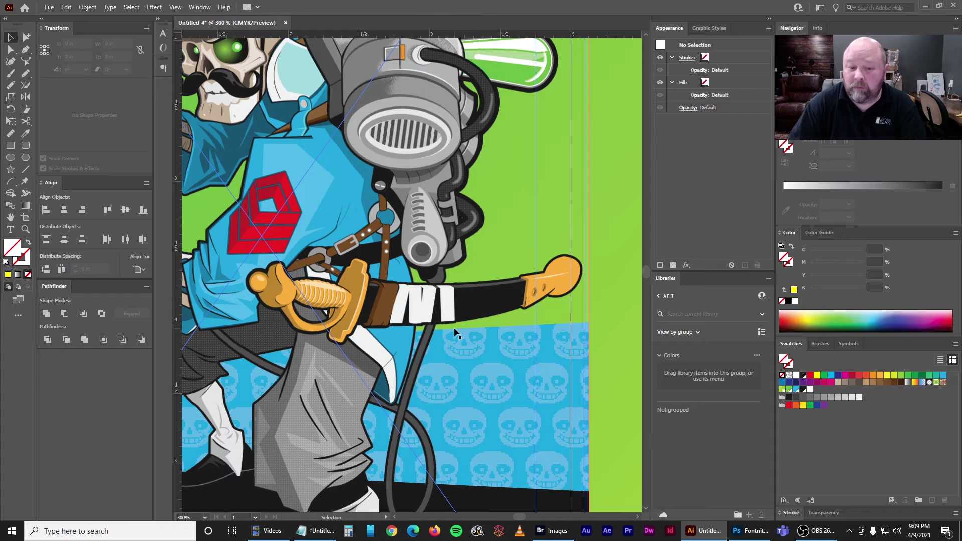
pyautogui.moveTo(447, 376); pyautogui.dragTo(567, 143)
pyautogui.moveTo(384, 236); pyautogui.dragTo(382, 230)
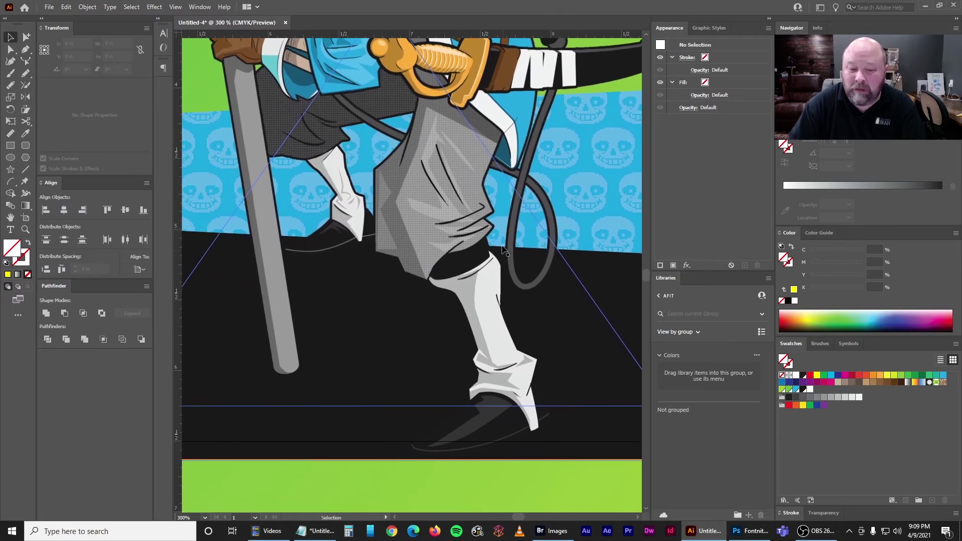
pyautogui.moveTo(241, 208); pyautogui.dragTo(654, 251)
pyautogui.moveTo(250, 234); pyautogui.dragTo(548, 245)
pyautogui.moveTo(272, 245); pyautogui.dragTo(526, 226)
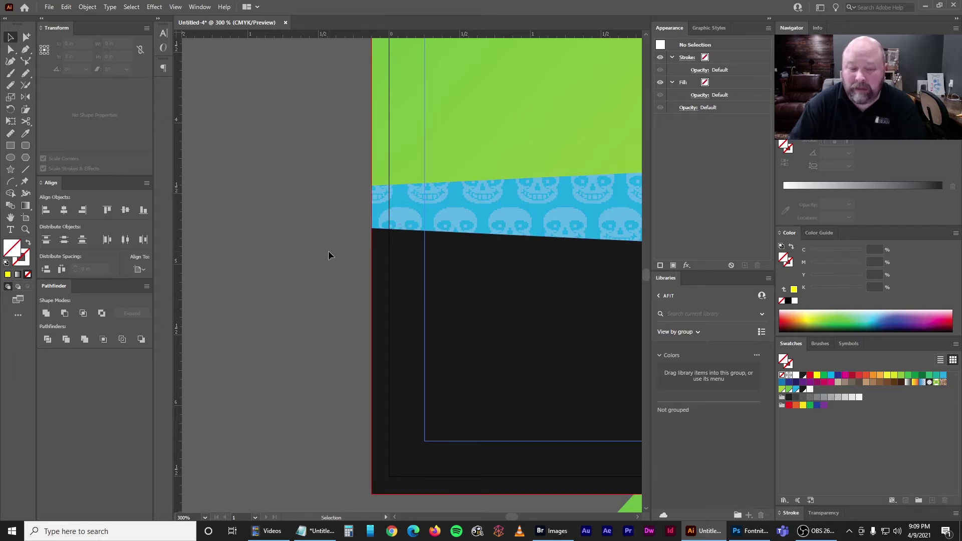
pyautogui.hotkey('ctrl', '-')
pyautogui.hotkey('ctrl', '-')
pyautogui.hotkey('ctrl', '-')
pyautogui.hotkey('ctrl', '-')
pyautogui.moveTo(511, 228); pyautogui.dragTo(294, 323)
pyautogui.hotkey('ctrl', '1')
pyautogui.hotkey('ctrl', '+')
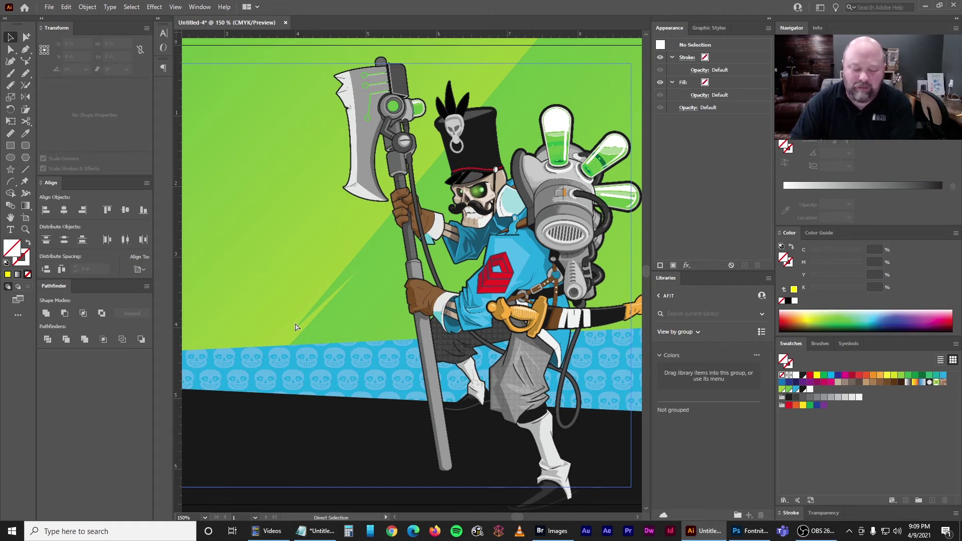
pyautogui.hotkey('ctrl', '1')
pyautogui.moveTo(296, 227); pyautogui.dragTo(390, 182)
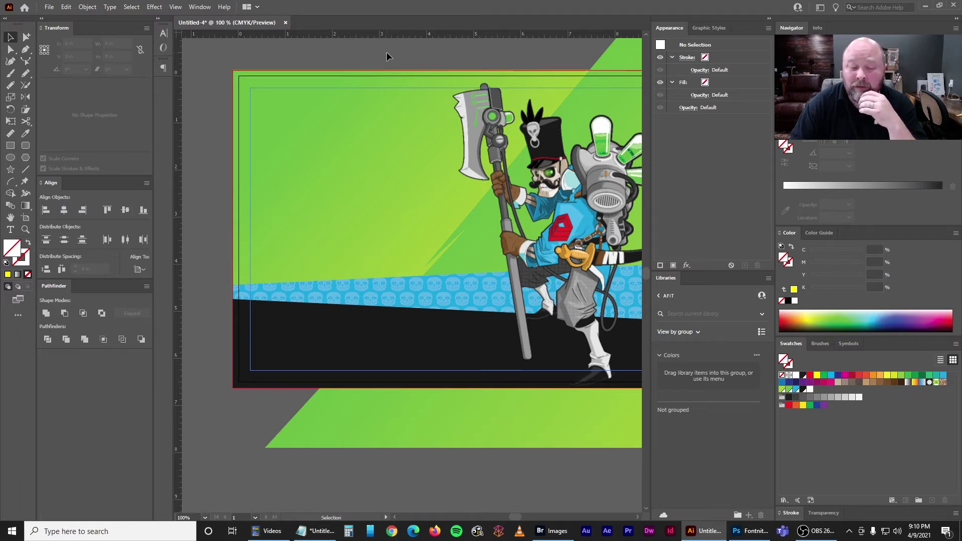
pyautogui.moveTo(441, 181); pyautogui.dragTo(389, 189)
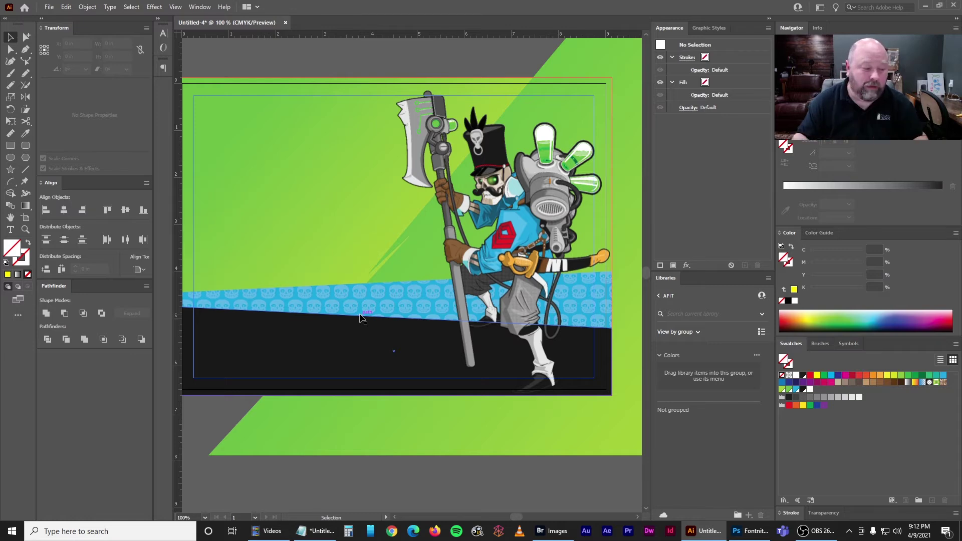
pyautogui.press('a')
pyautogui.press('h')
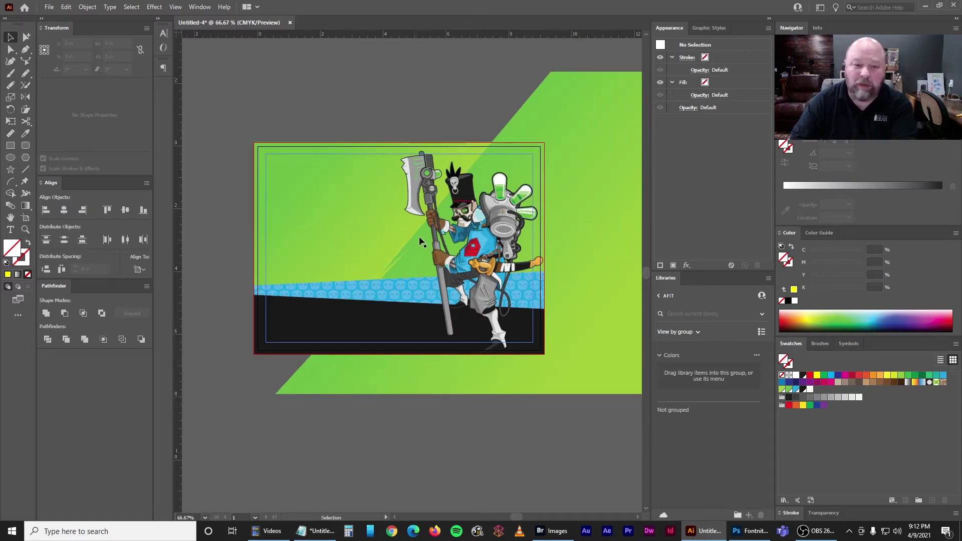
pyautogui.press('h')
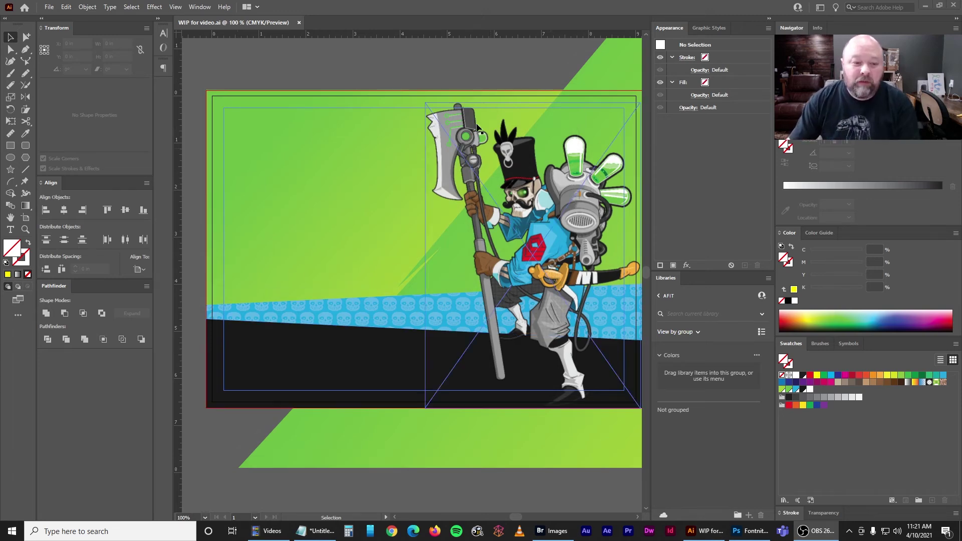
# Switch to Photoshop and review the reference's Fontnite logo, headline text, sponsor logos and copyright lines
pyautogui.click(750, 531)
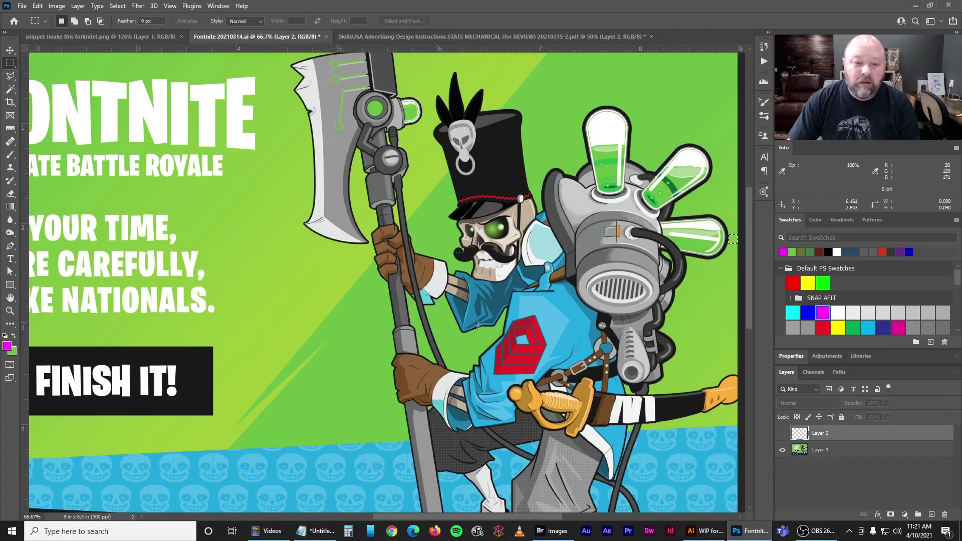
pyautogui.hscroll(-5, 280, 193)
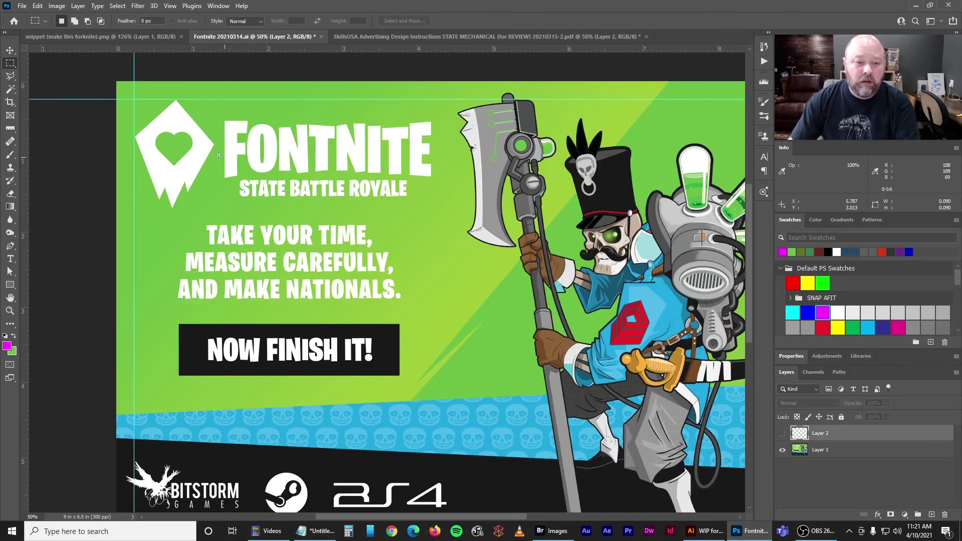
pyautogui.press('v')
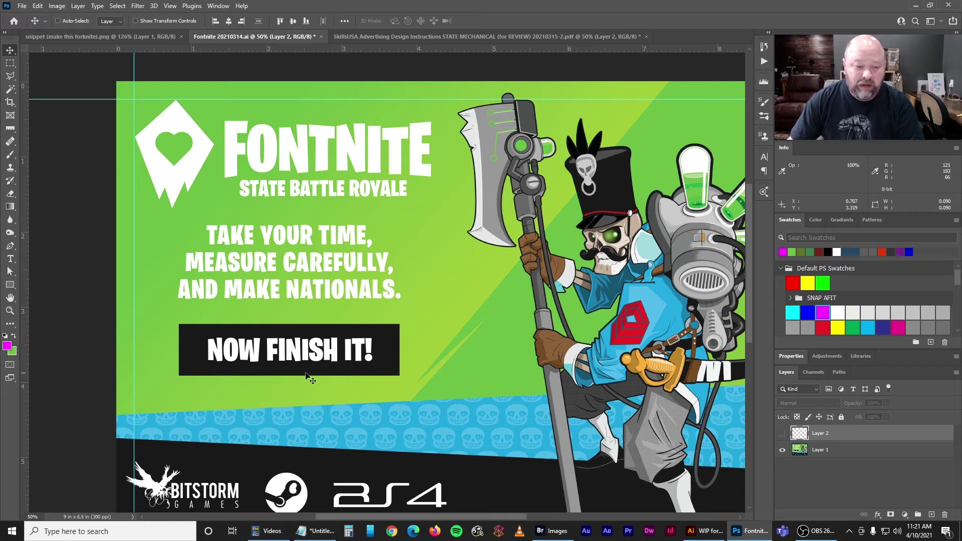
pyautogui.scroll(-5, 376, 264)
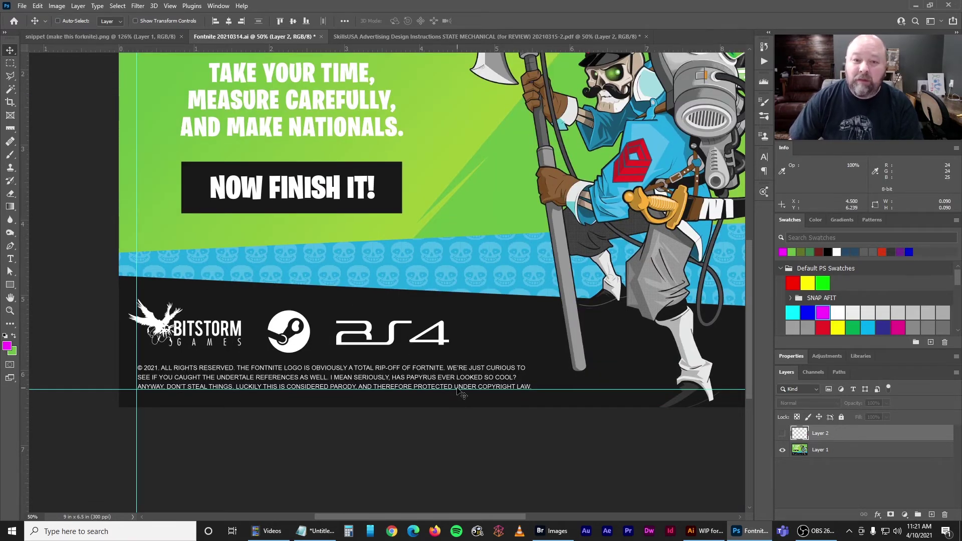
pyautogui.moveTo(444, 267); pyautogui.dragTo(448, 382)
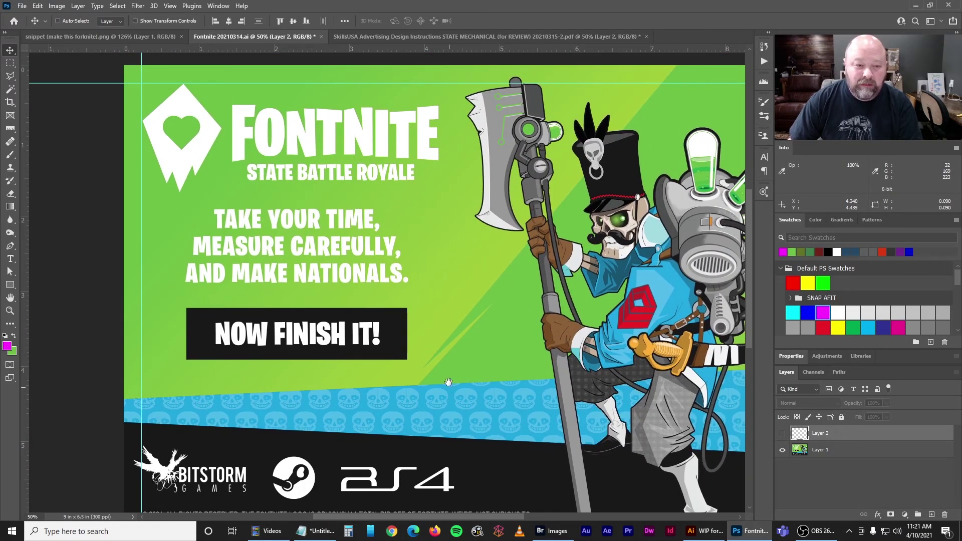
# Switch to Bridge and open Fontnite Logo.pdf with Adobe Illustrator 2021
pyautogui.click(558, 532)
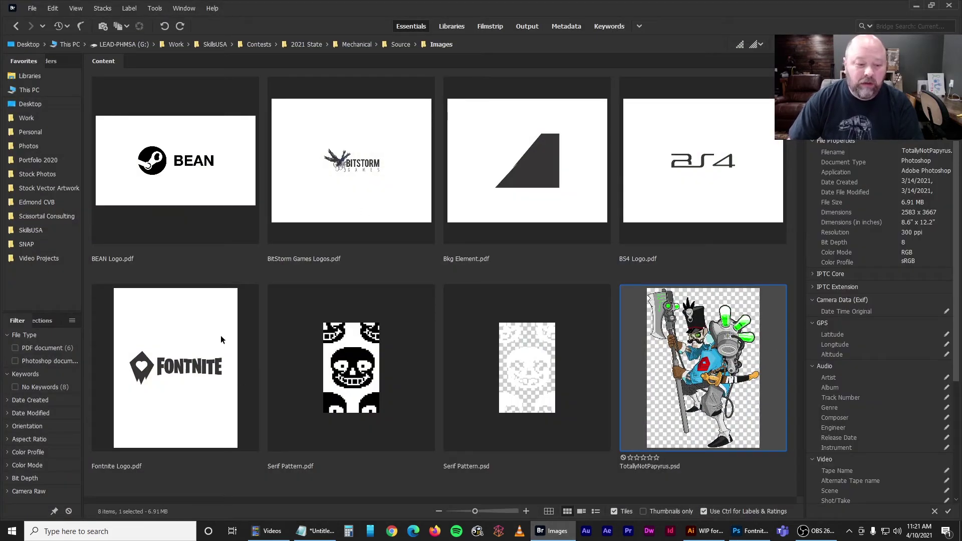
pyautogui.rightClick(203, 396)
pyautogui.moveTo(292, 39)
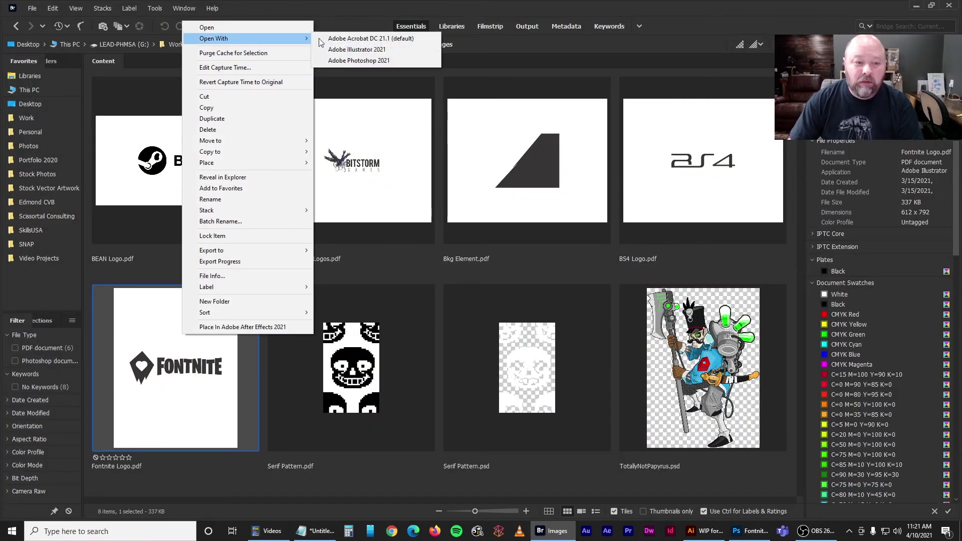
pyautogui.click(338, 49)
# Copy the whole Fontnite logo, close its file and paste it into WIP for video.ai
pyautogui.moveTo(267, 228); pyautogui.dragTo(516, 300)
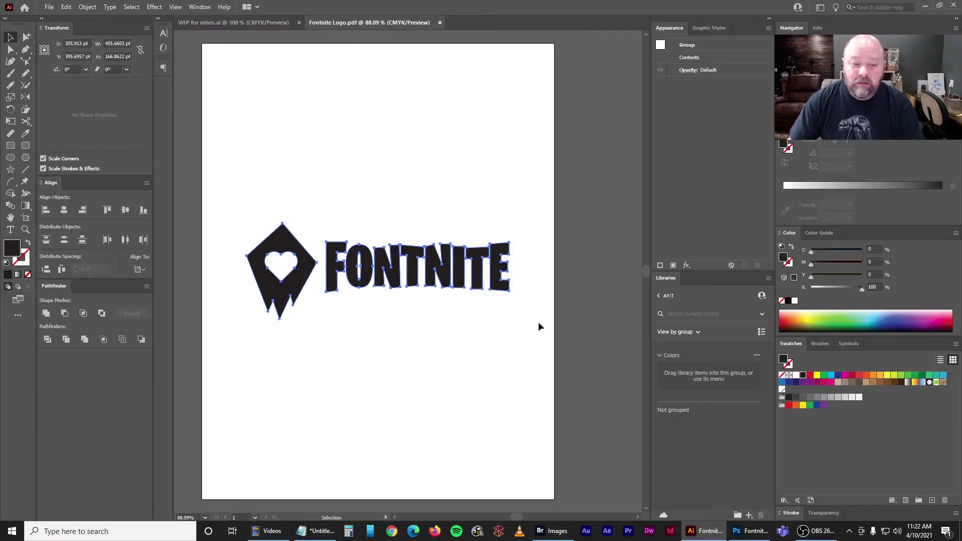
pyautogui.press('a')
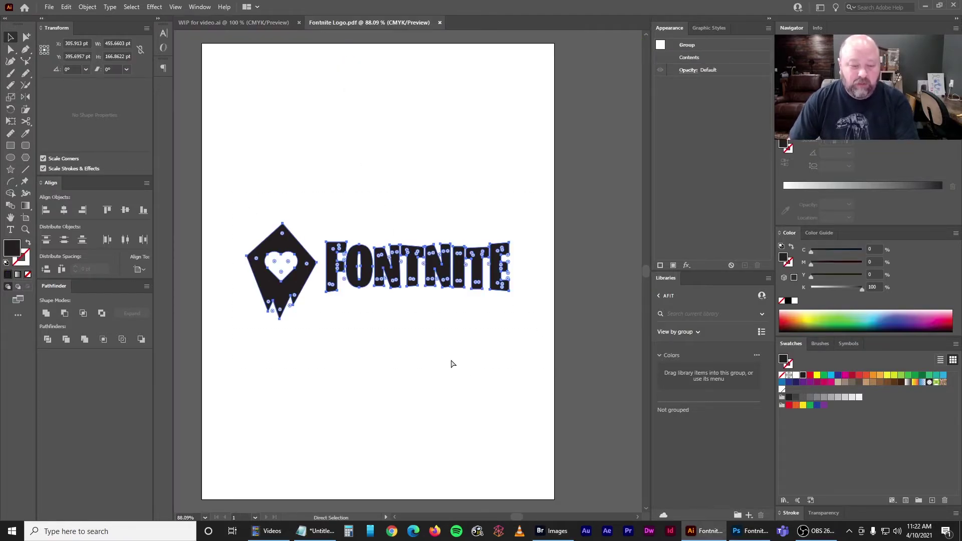
pyautogui.hotkey('ctrl', 'c')
pyautogui.hotkey('ctrl', 'w')
pyautogui.hotkey('ctrl', 'v')
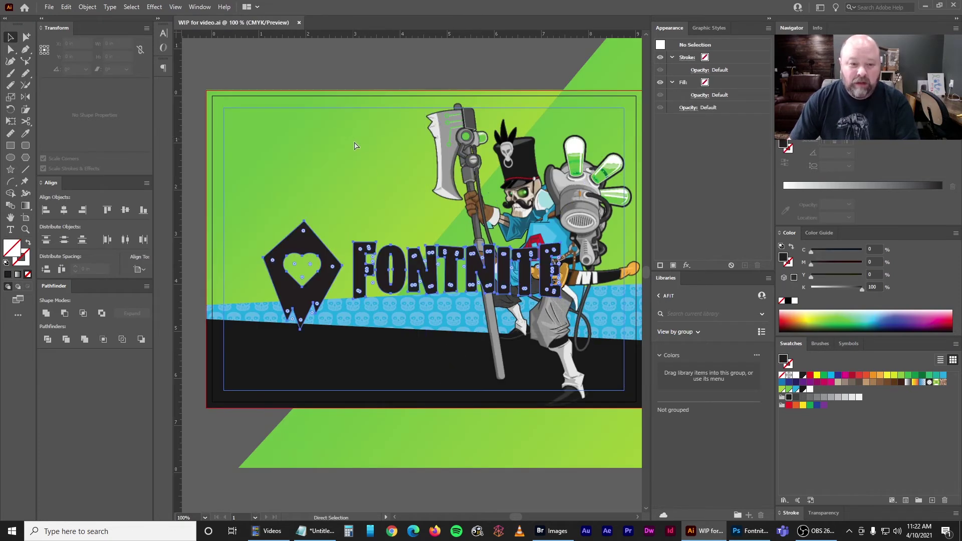
# Fill the pasted Fontnite logo with white
pyautogui.press('v')
pyautogui.click(796, 376)
pyautogui.click(796, 378)
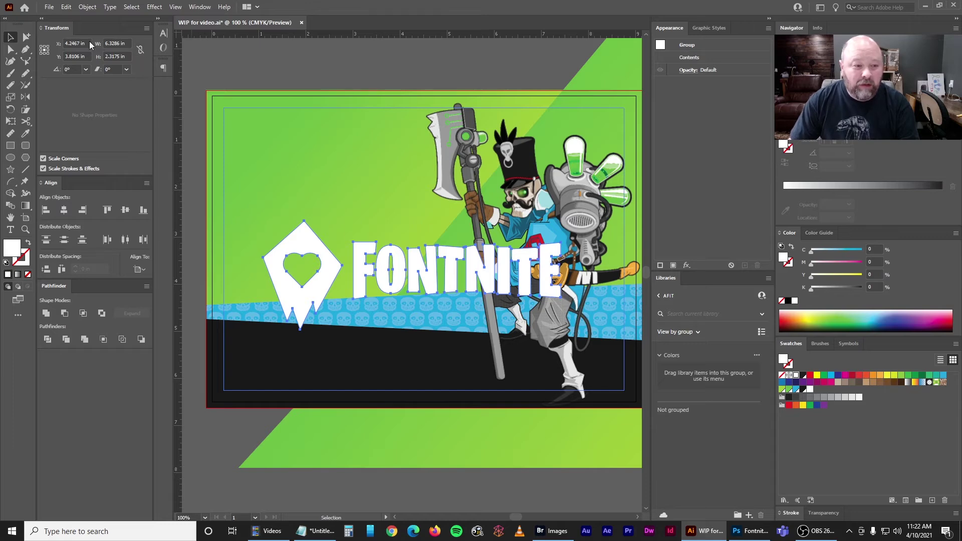
# Scale the logo proportionally to 3.9375 in wide, place it in the margin guides' upper-left corner, and deselect it
pyautogui.click(140, 50)
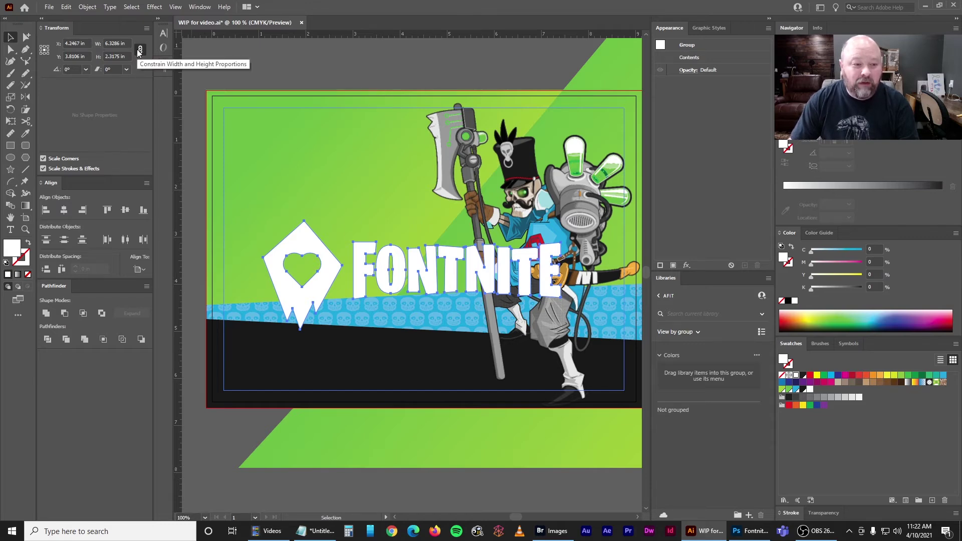
pyautogui.click(114, 44)
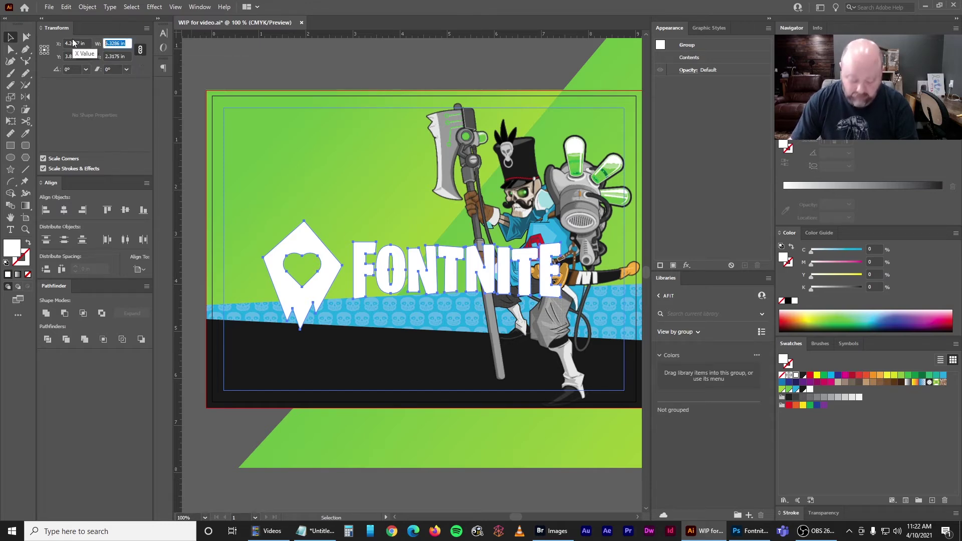
pyautogui.write('3.9')
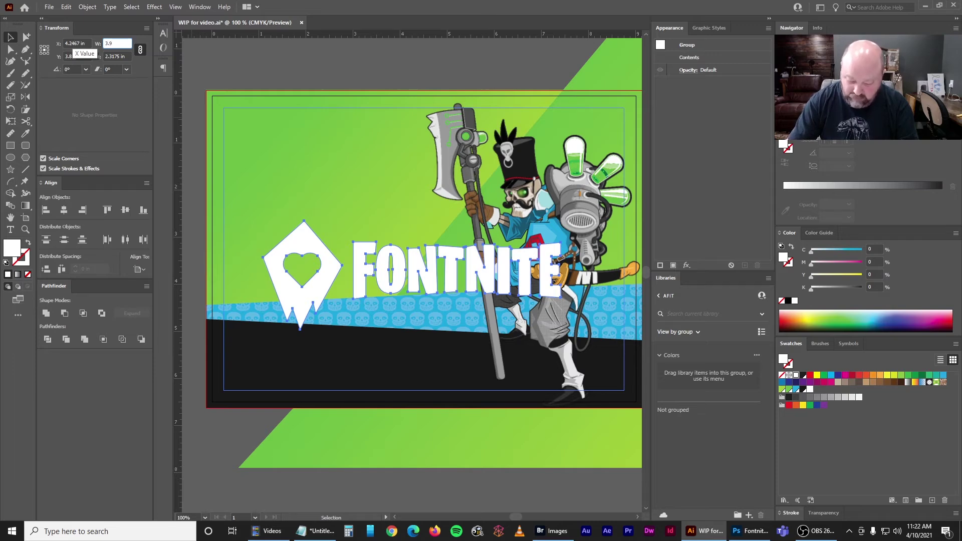
pyautogui.write('375')
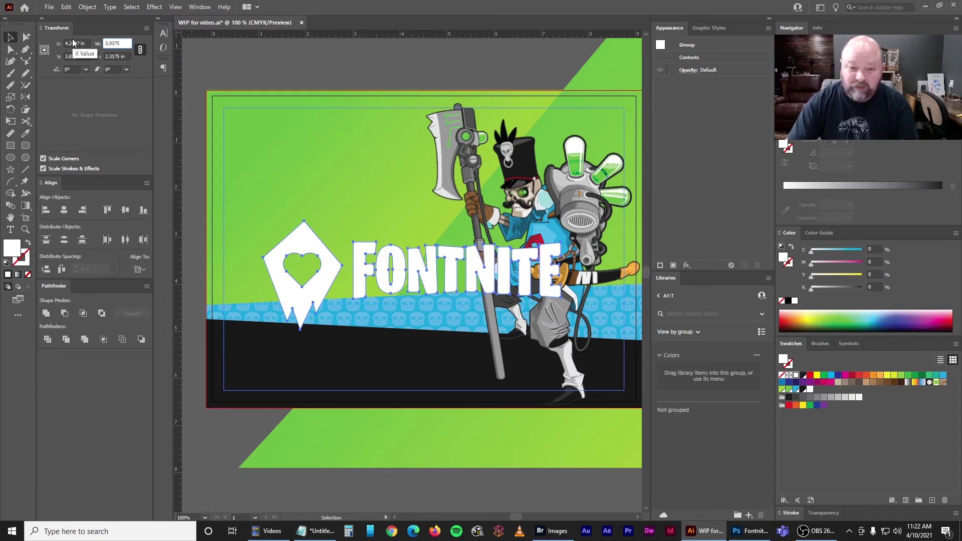
pyautogui.press('Return')
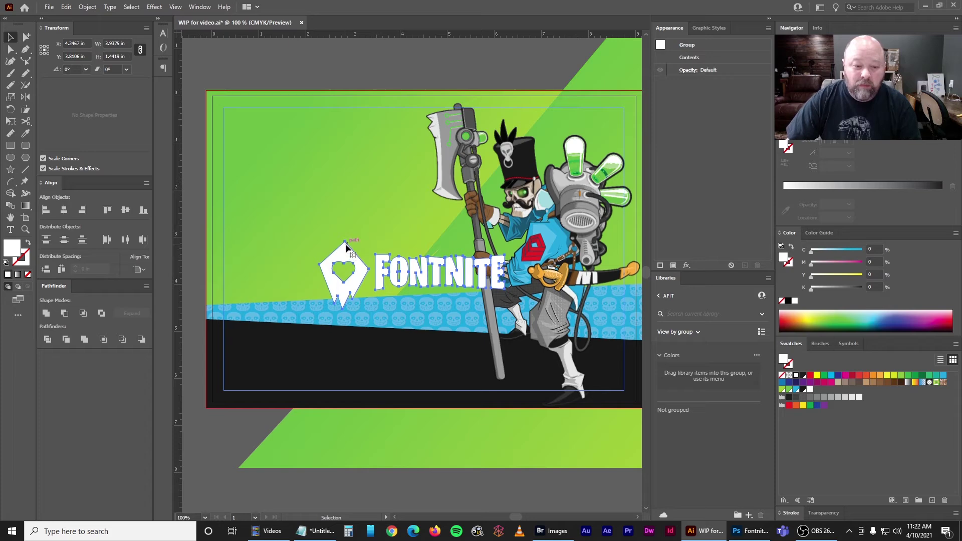
pyautogui.moveTo(345, 241); pyautogui.dragTo(224, 130)
pyautogui.click(281, 73)
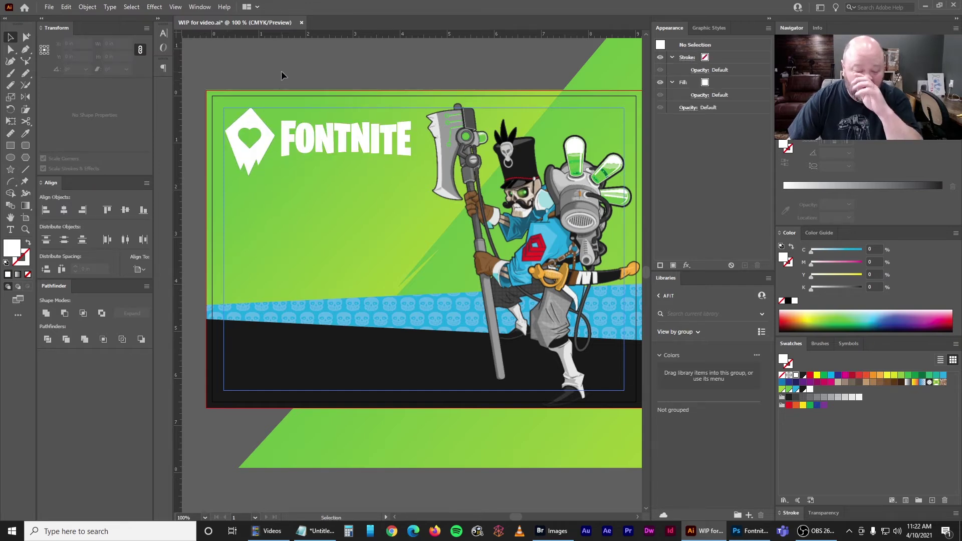
# Switch to Photoshop and examine the State Battle Royale tagline beneath the Fontnite logo up close
pyautogui.click(750, 532)
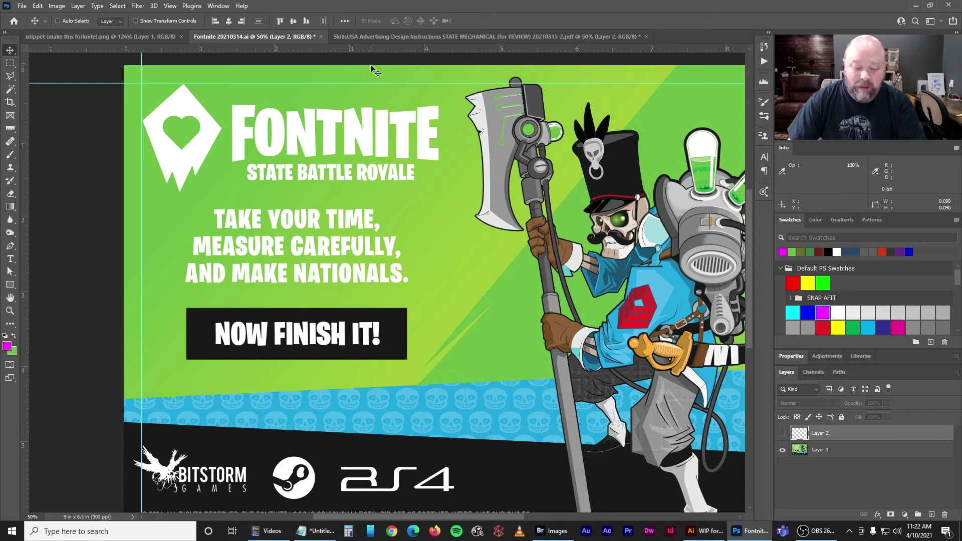
pyautogui.hotkey('ctrl', '+')
pyautogui.hotkey('ctrl', '+')
pyautogui.moveTo(386, 154); pyautogui.dragTo(492, 308)
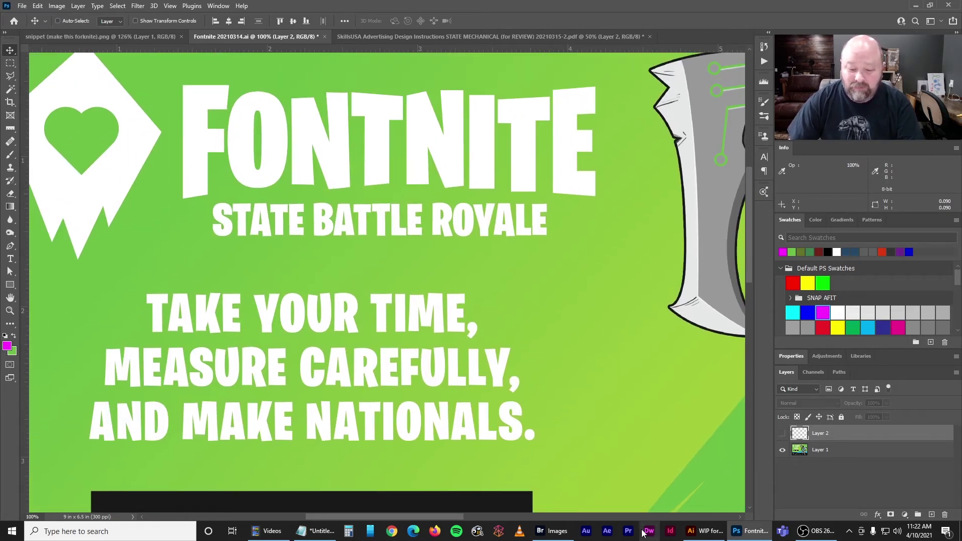
# Switch to Illustrator and add a point-text line reading STATE BATTLE ROYALE on the pasteboard above the artboard
pyautogui.click(704, 531)
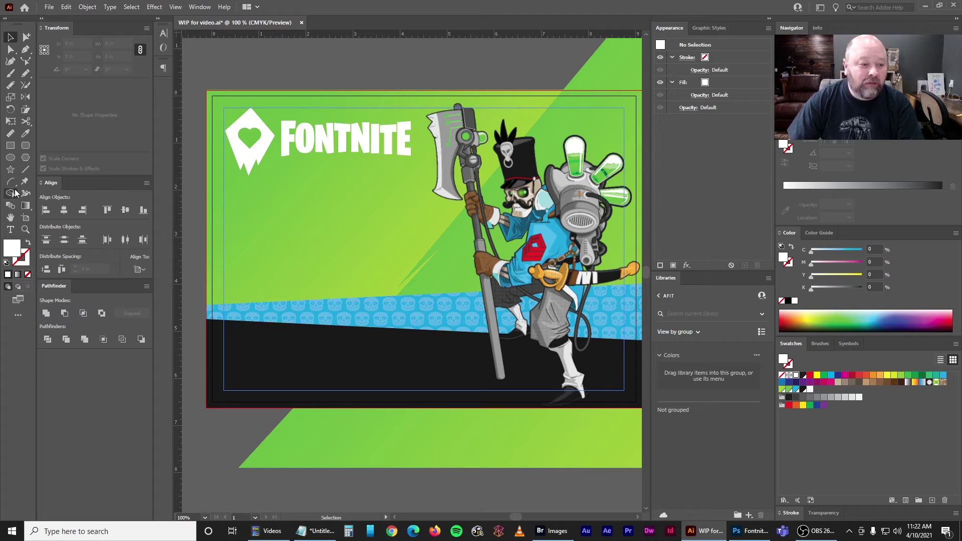
pyautogui.click(252, 75)
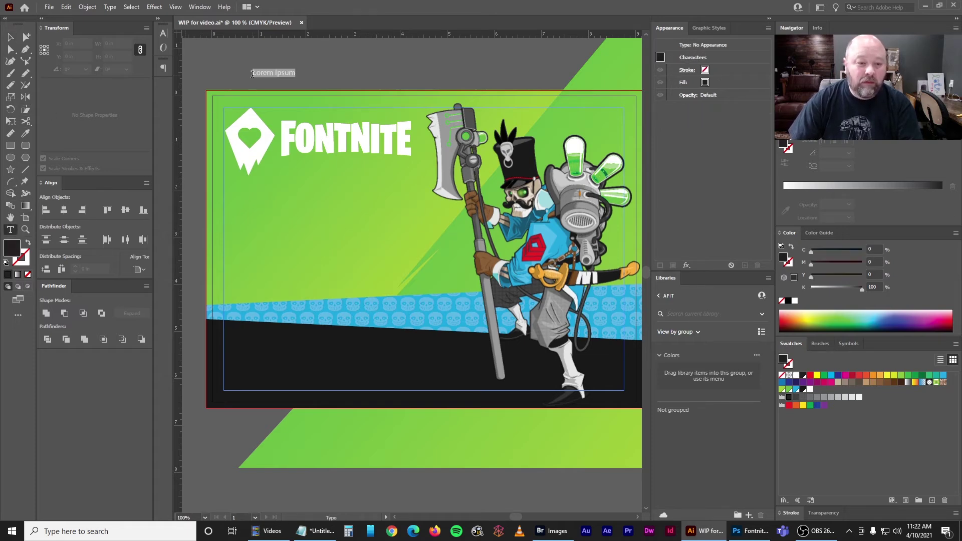
pyautogui.write('STATE ')
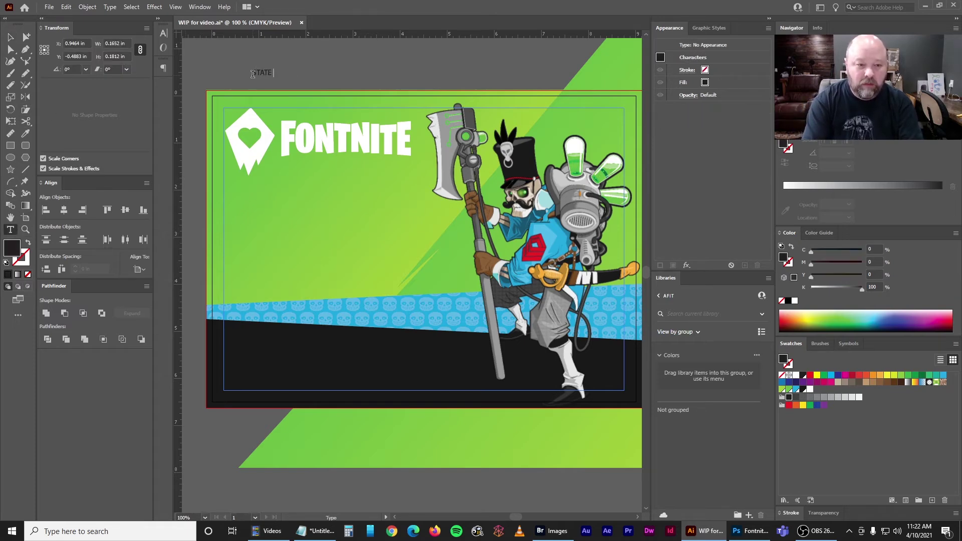
pyautogui.write('BATTLE ROYALE')
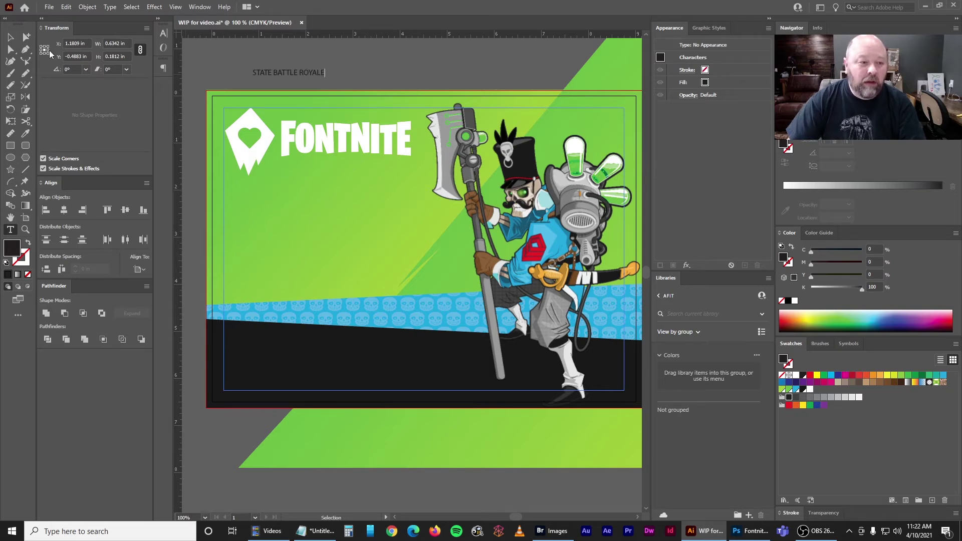
pyautogui.press('Escape')
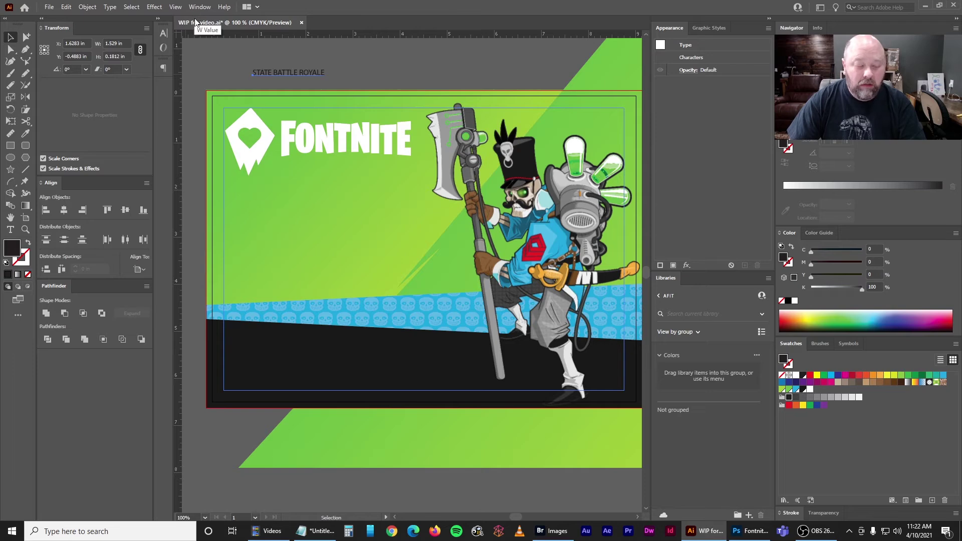
# Set the STATE BATTLE ROYALE text in the Burbank Big Condensed Black font
pyautogui.click(163, 34)
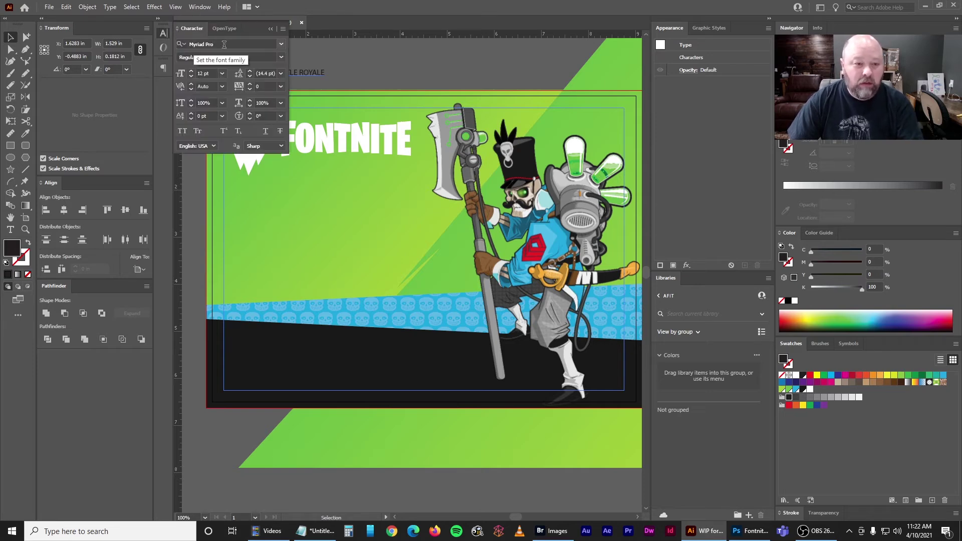
pyautogui.click(224, 44)
pyautogui.write('burbank')
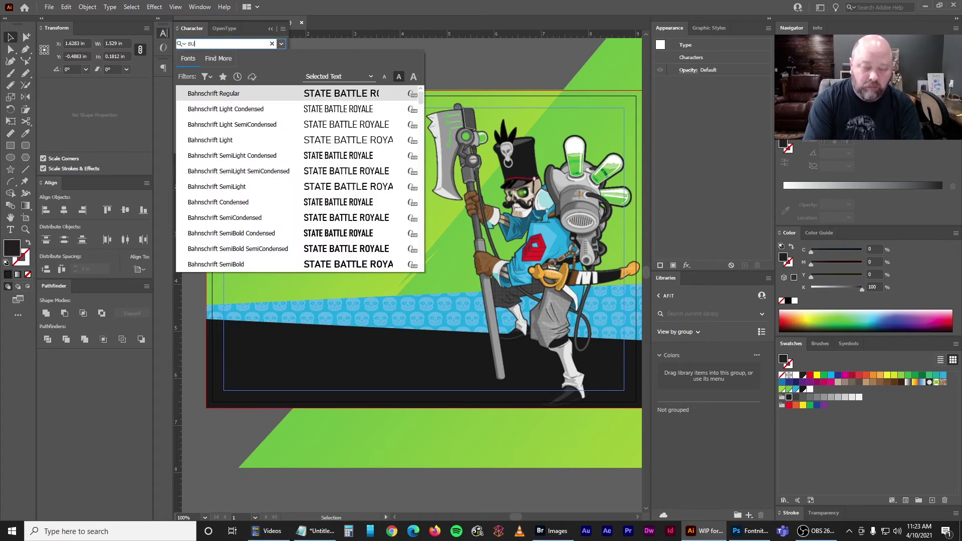
pyautogui.click(229, 92)
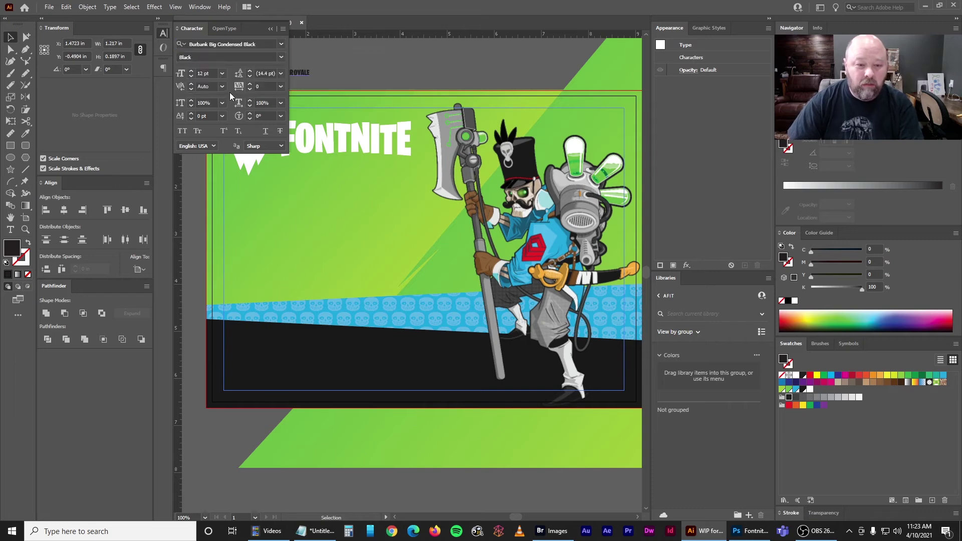
pyautogui.click(197, 29)
# Move the tagline beneath the FONTNITE lettering and fill it with white
pyautogui.moveTo(258, 71); pyautogui.dragTo(312, 163)
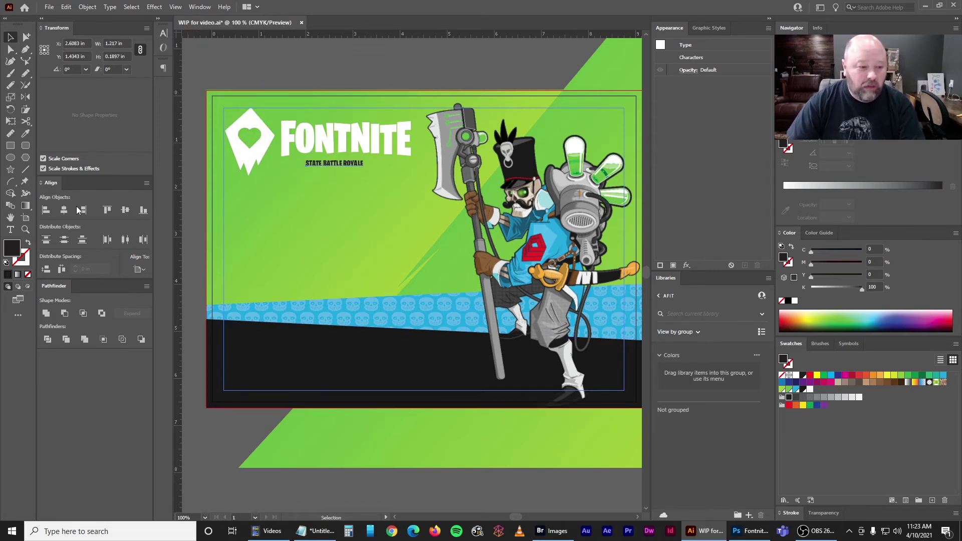
pyautogui.click(796, 376)
pyautogui.hotkey('ctrl', '=')
pyautogui.hotkey('ctrl', '=')
pyautogui.hotkey('ctrl', '=')
pyautogui.hotkey('ctrl', '=')
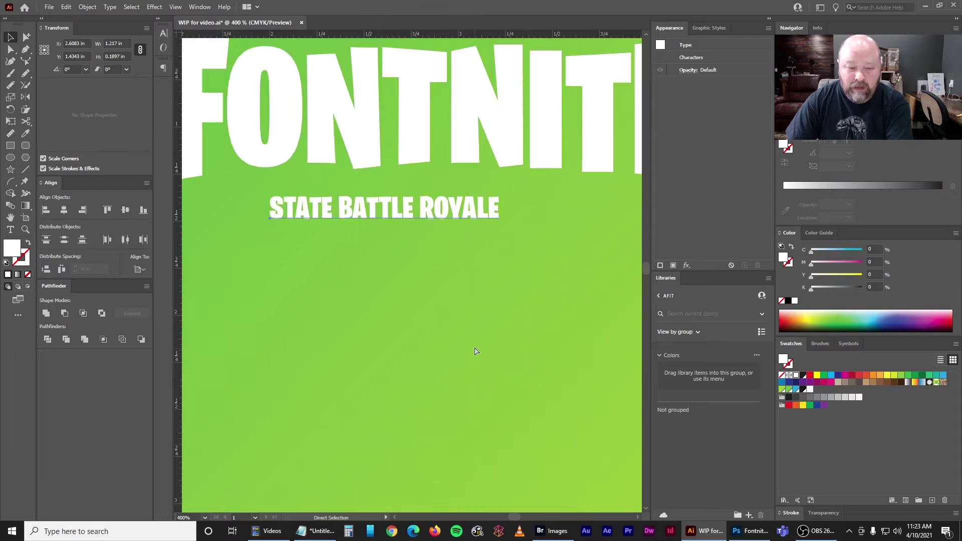
pyautogui.hotkey('ctrl', '=')
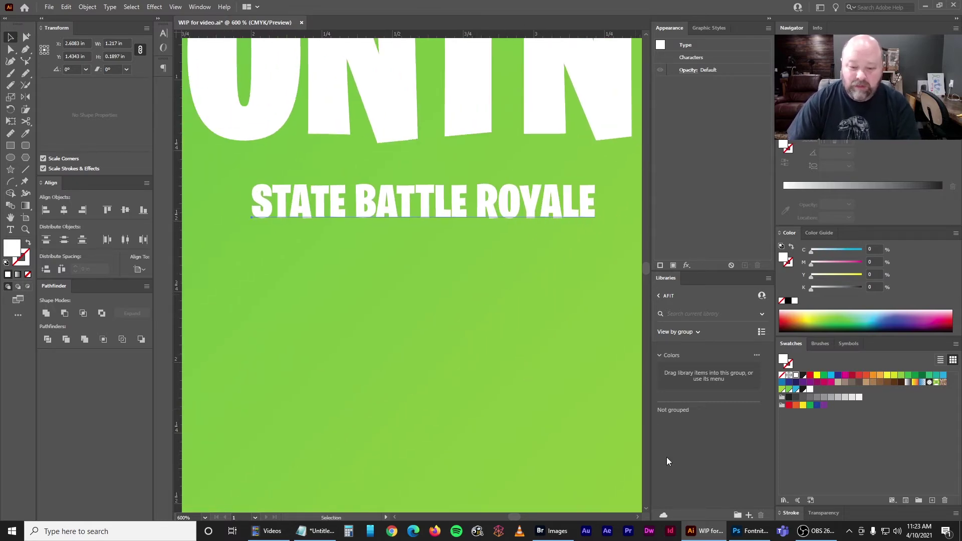
# Examine in the Photoshop reference how the tagline lines up with the FONTNITE letters, and return to Illustrator
pyautogui.click(750, 531)
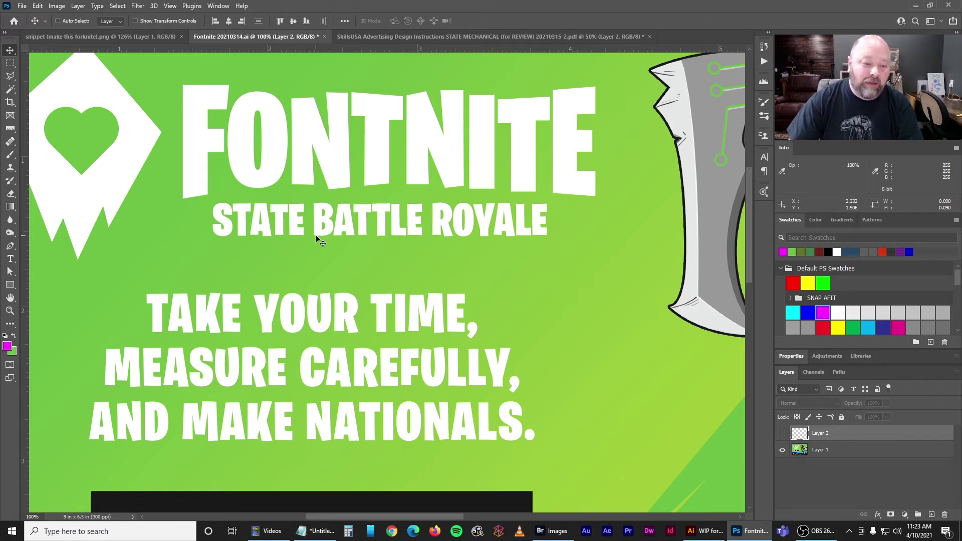
pyautogui.moveTo(20, 215); pyautogui.dragTo(549, 121)
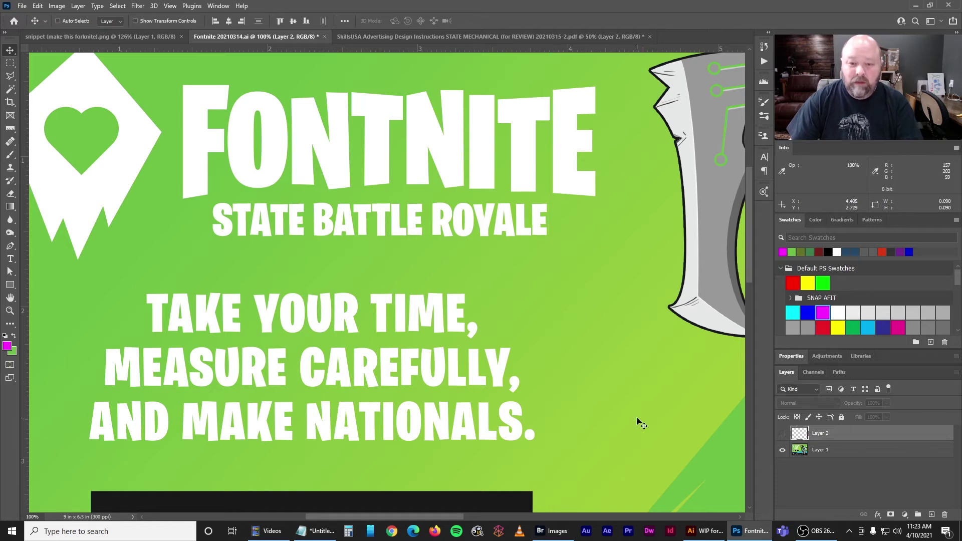
pyautogui.click(712, 531)
# Place the tagline over the upper part of the FONTNITE letters and fill it red to compare their widths
pyautogui.scroll(2, 395, 284)
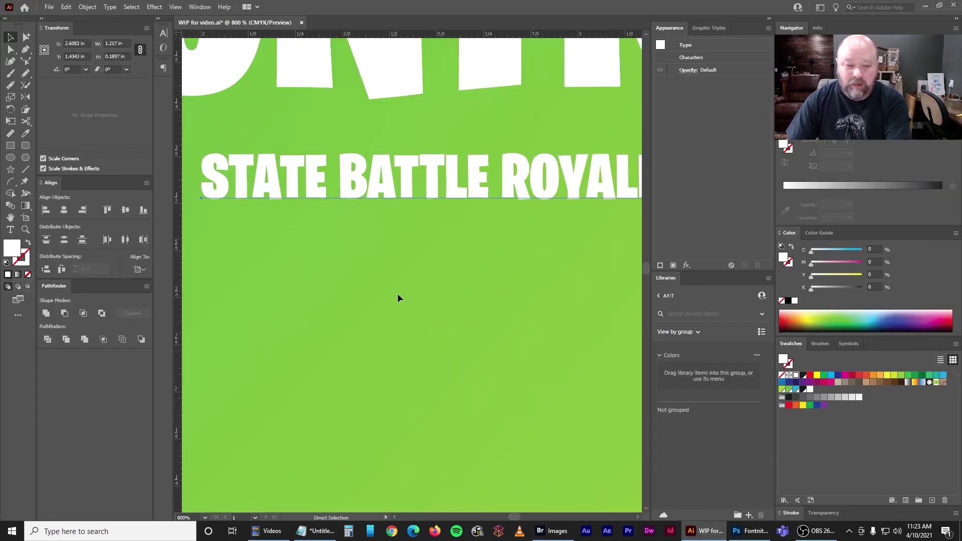
pyautogui.scroll(3, 451, 381)
pyautogui.scroll(-1, 473, 411)
pyautogui.moveTo(422, 377); pyautogui.dragTo(325, 167)
pyautogui.click(809, 376)
pyautogui.hscroll(5, 617, 356)
pyautogui.scroll(1, 617, 356)
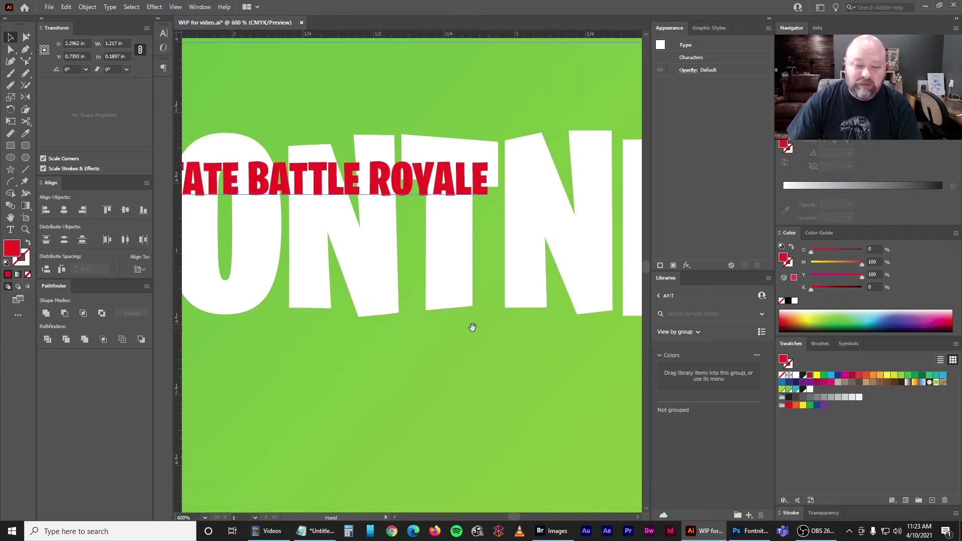
# Enlarge the tagline's font size to 22 pt
pyautogui.hotkey('ctrl', '-')
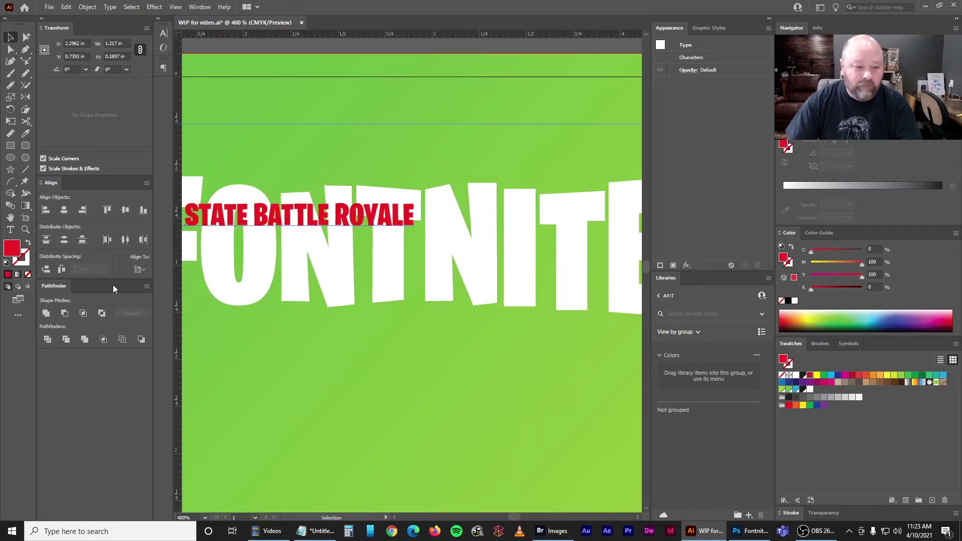
pyautogui.hotkey('ctrl', 't')
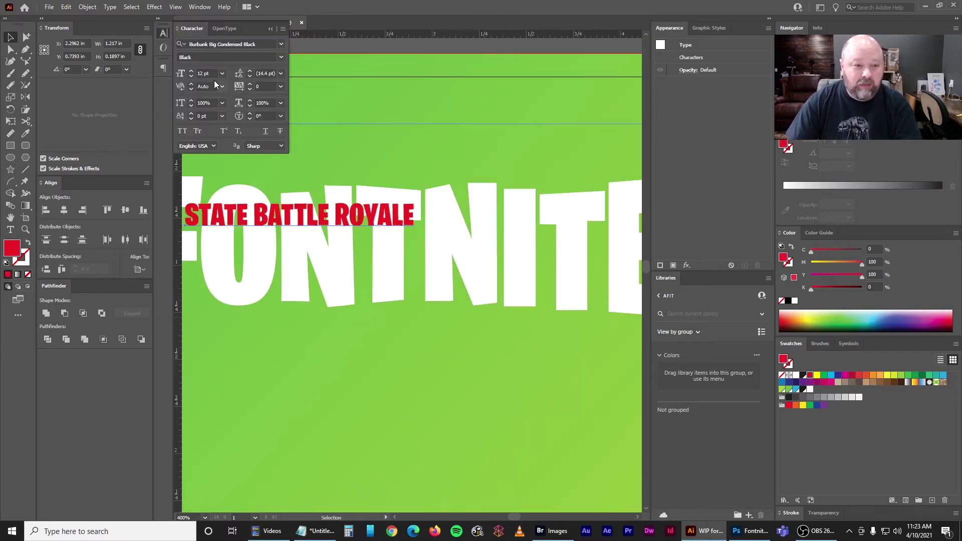
pyautogui.click(192, 72)
pyautogui.click(191, 72)
pyautogui.click(191, 72)
pyautogui.click(191, 72)
pyautogui.click(191, 71)
pyautogui.click(191, 72)
pyautogui.click(191, 72)
pyautogui.click(192, 72)
pyautogui.click(191, 72)
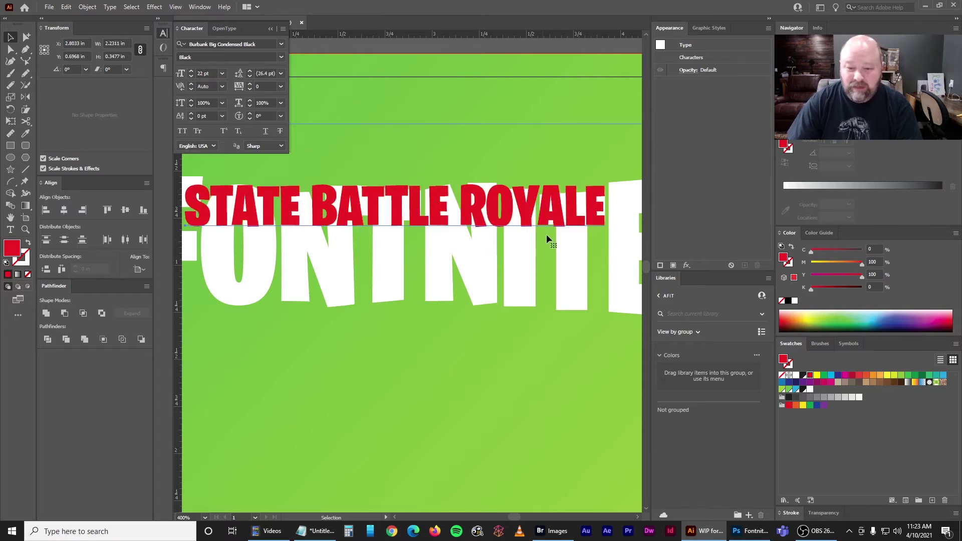
# Shift the tagline slightly sideways, move it straight down to just beneath the FONTNITE lettering, and fill it with white
pyautogui.moveTo(541, 236); pyautogui.dragTo(387, 242)
pyautogui.moveTo(473, 231); pyautogui.dragTo(473, 232)
pyautogui.hscroll(-3, 514, 265)
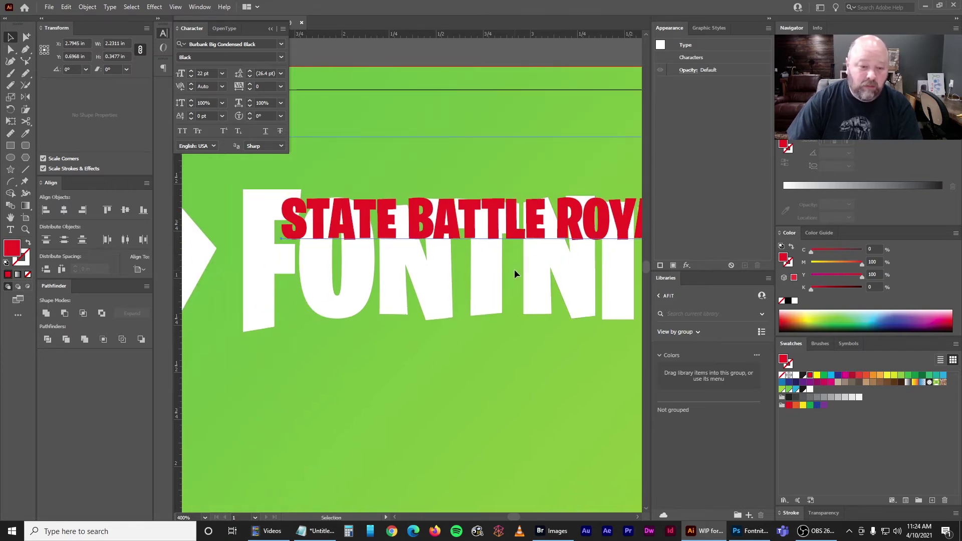
pyautogui.moveTo(514, 273); pyautogui.dragTo(462, 216)
pyautogui.moveTo(447, 166); pyautogui.dragTo(446, 304)
pyautogui.hscroll(2, 417, 341)
pyautogui.hotkey('ctrl', '-')
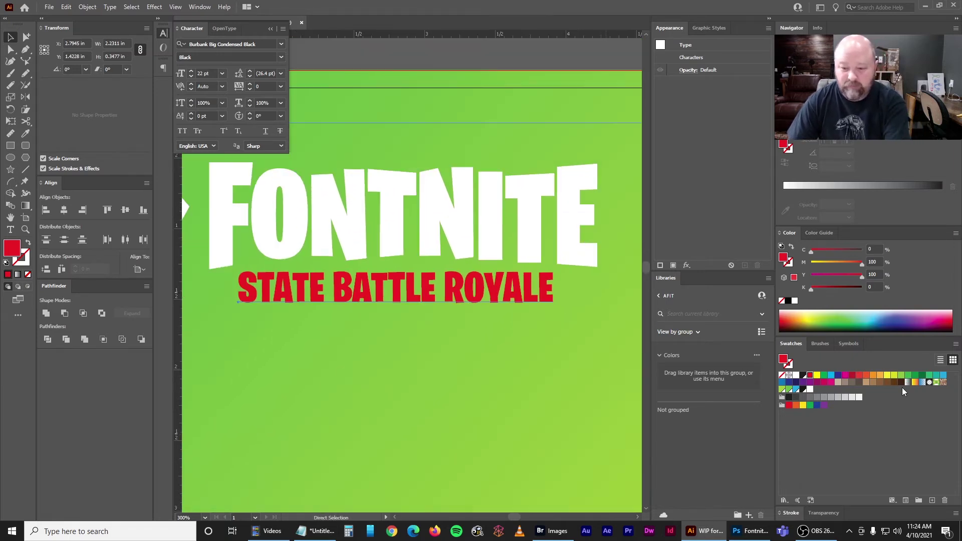
pyautogui.click(797, 375)
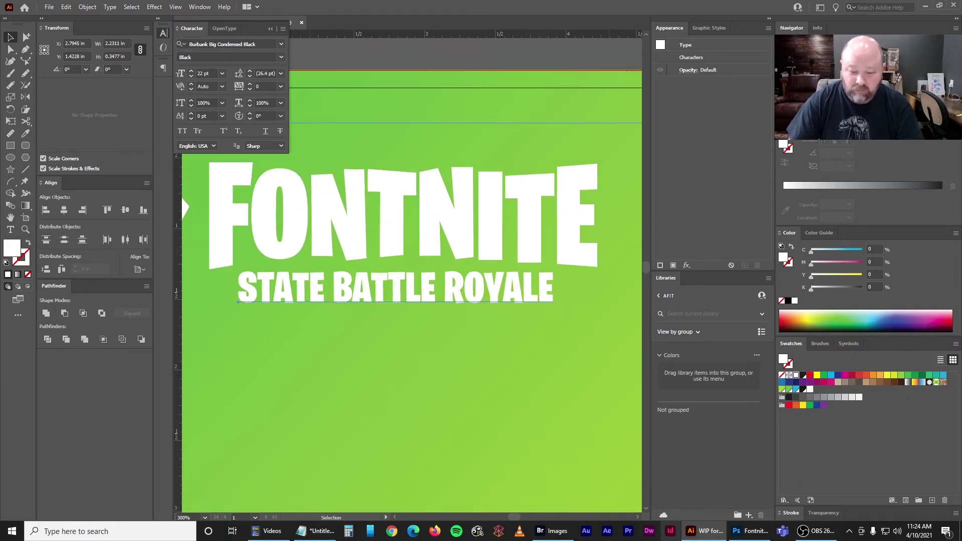
# Check the tagline's top edge against the icon's lower notch with a horizontal guide in the Photoshop reference, and return to Illustrator
pyautogui.click(769, 535)
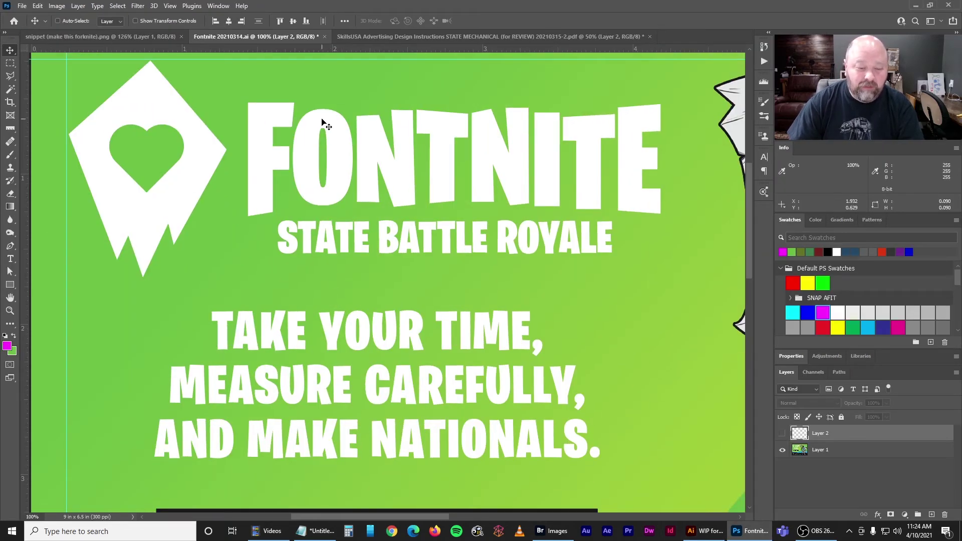
pyautogui.moveTo(287, 50); pyautogui.dragTo(168, 221)
pyautogui.click(703, 531)
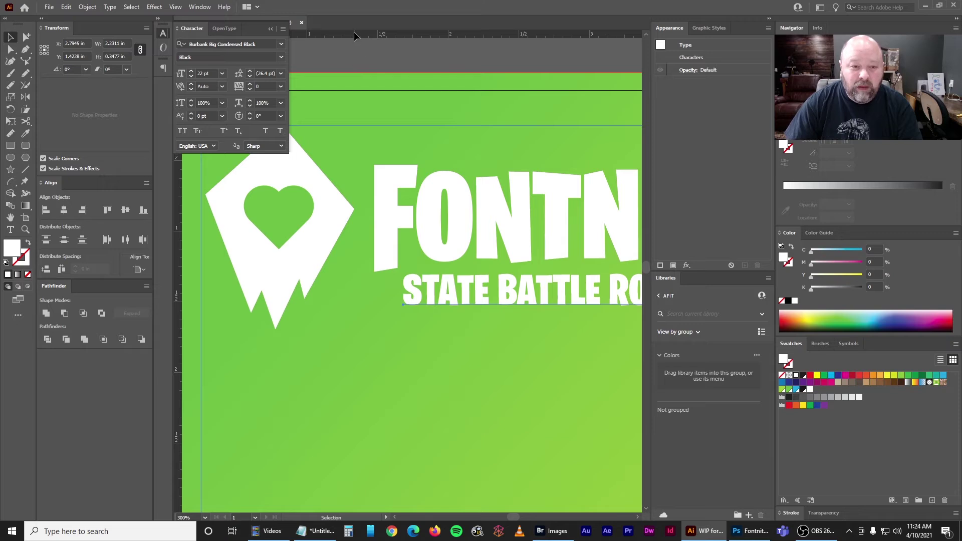
# Nudge the tagline up to a temporary horizontal guide at the icon's lower notch, and delete that guide
pyautogui.moveTo(351, 34); pyautogui.dragTo(306, 275)
pyautogui.moveTo(457, 299)
pyautogui.mouseDown()
pyautogui.moveTo(459, 324)
pyautogui.moveTo(461, 297)
pyautogui.mouseUp()
pyautogui.press('Up')
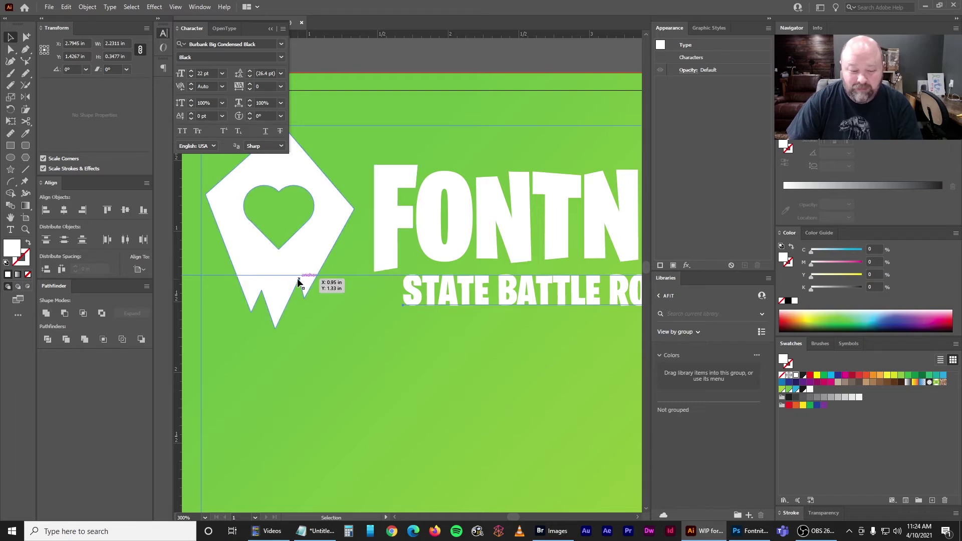
pyautogui.click(397, 52)
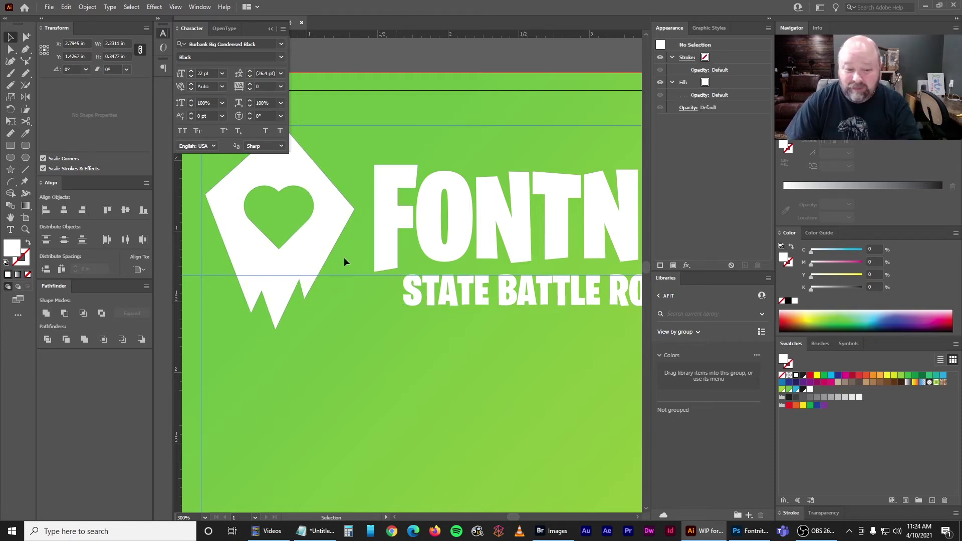
pyautogui.click(337, 275)
pyautogui.press('Delete')
pyautogui.hotkey('ctrl', '-')
pyautogui.hotkey('ctrl', '-')
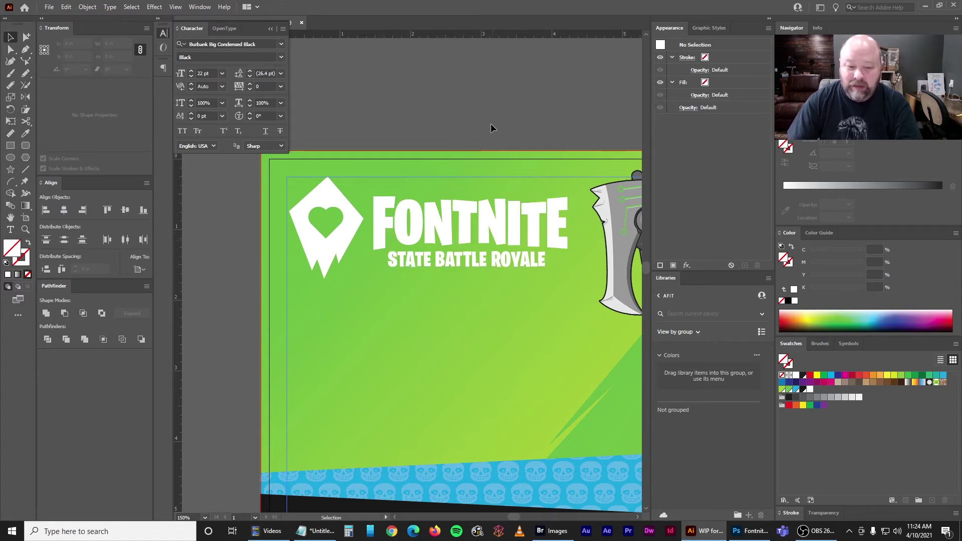
# Switch to Photoshop and examine the three-line slogan and the size and position of the black NOW FINISH IT! box
pyautogui.click(750, 531)
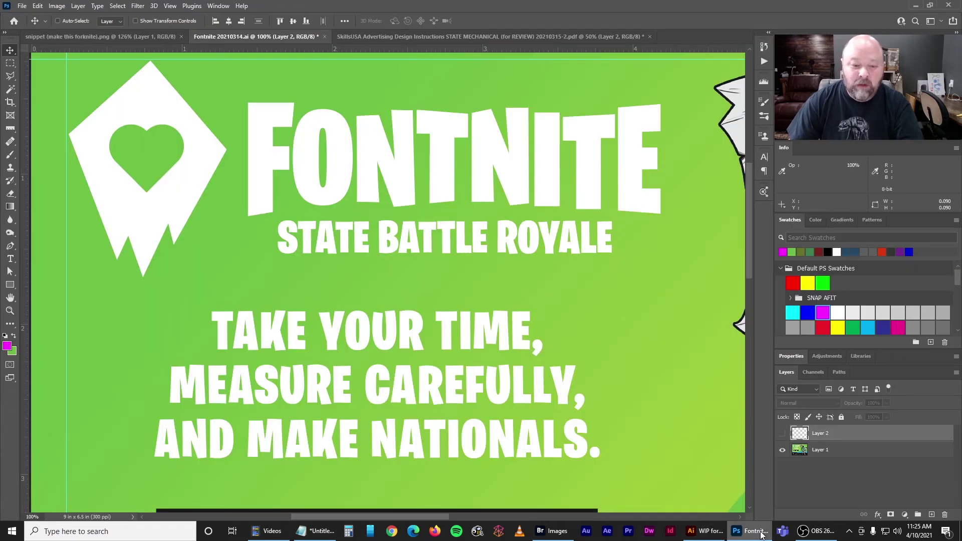
pyautogui.moveTo(526, 413); pyautogui.dragTo(524, 319)
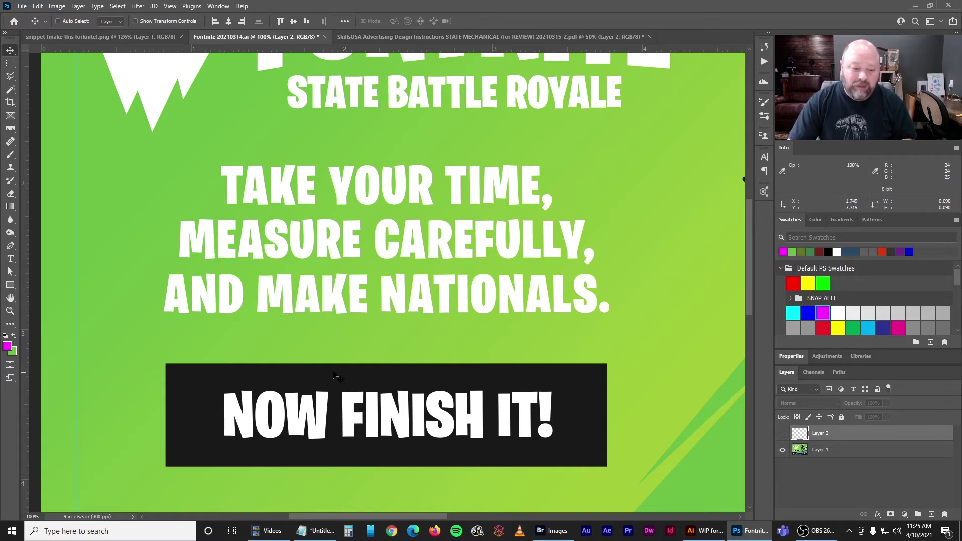
pyautogui.scroll(-3, 382, 341)
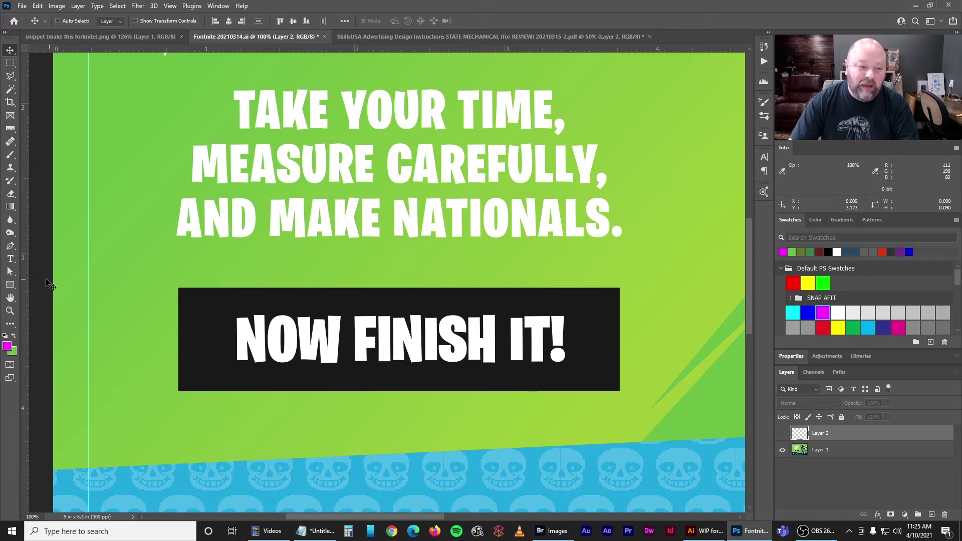
pyautogui.moveTo(23, 288)
pyautogui.mouseDown()
pyautogui.moveTo(178, 264)
pyautogui.moveTo(478, 328)
pyautogui.moveTo(629, 269)
pyautogui.moveTo(620, 253)
pyautogui.moveTo(460, 244)
pyautogui.moveTo(22, 300)
pyautogui.mouseUp()
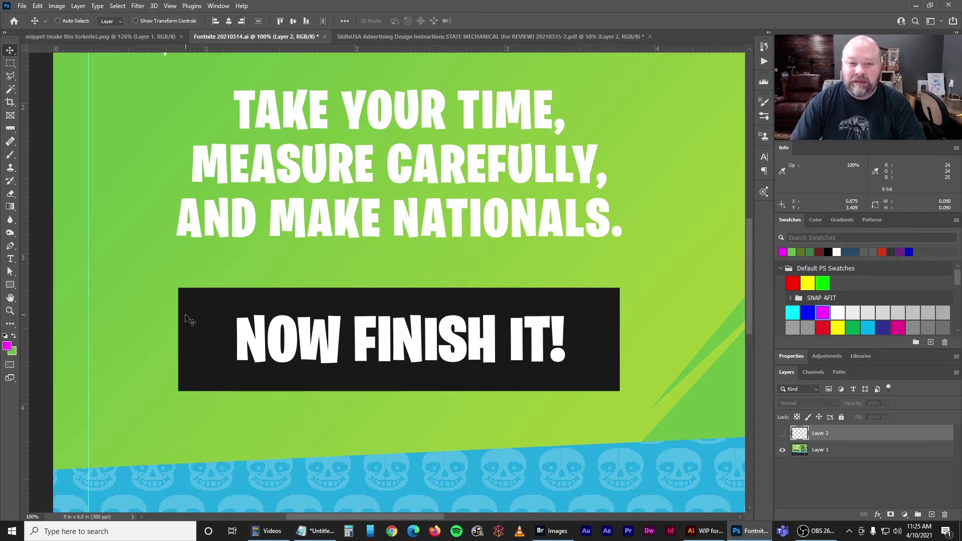
# Switch to Illustrator and create a 2.9375 × 0.6875 in rectangle filled with the C=73 M=67 Y=65 K=78 swatch on the green background
pyautogui.moveTo(732, 526)
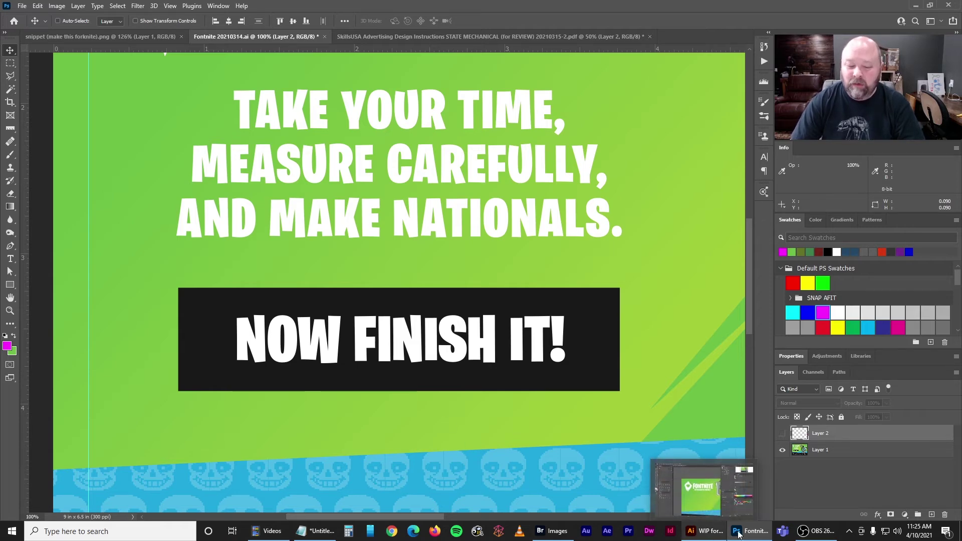
pyautogui.click(703, 531)
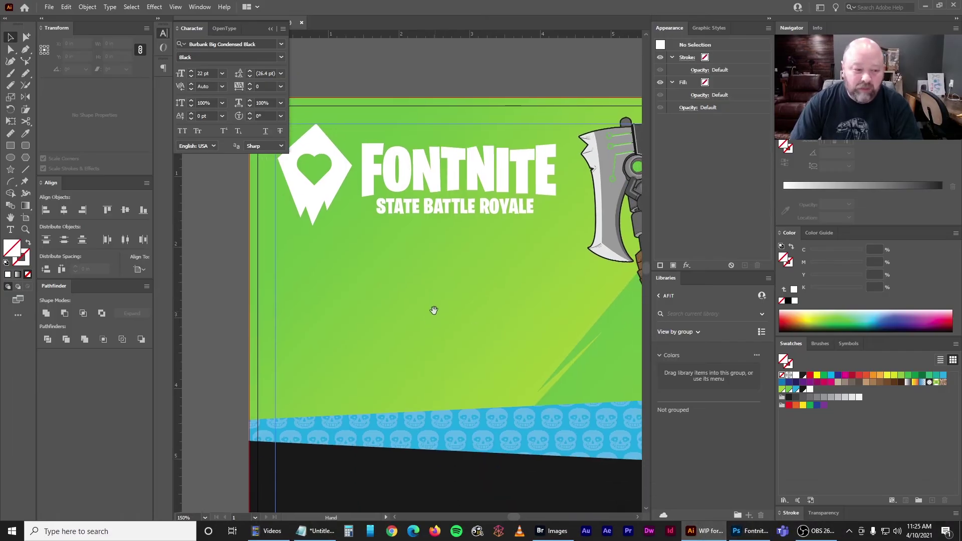
pyautogui.click(796, 398)
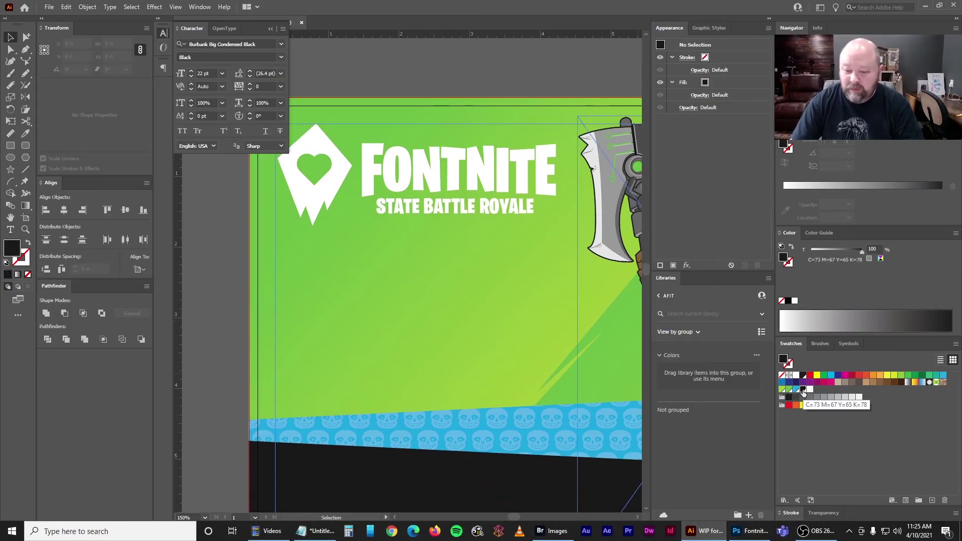
pyautogui.click(11, 146)
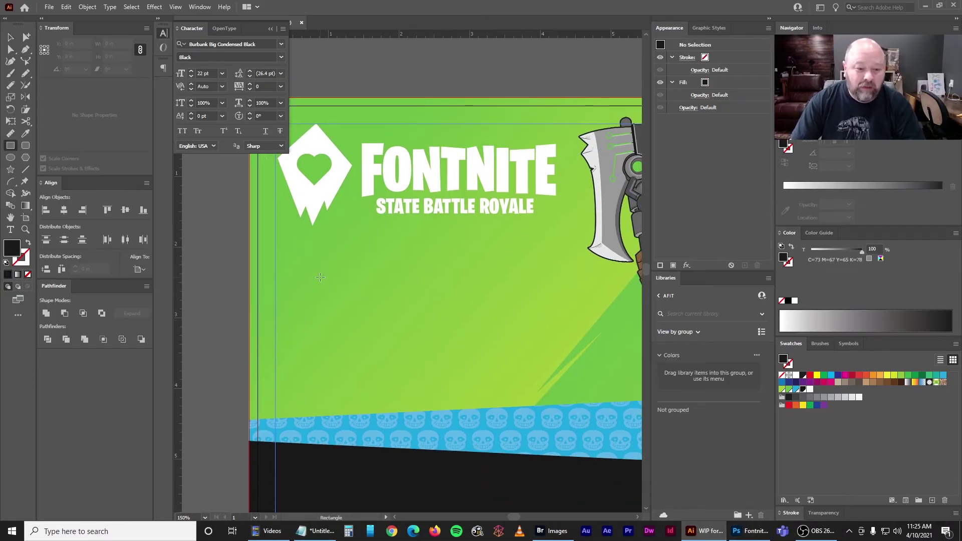
pyautogui.click(338, 273)
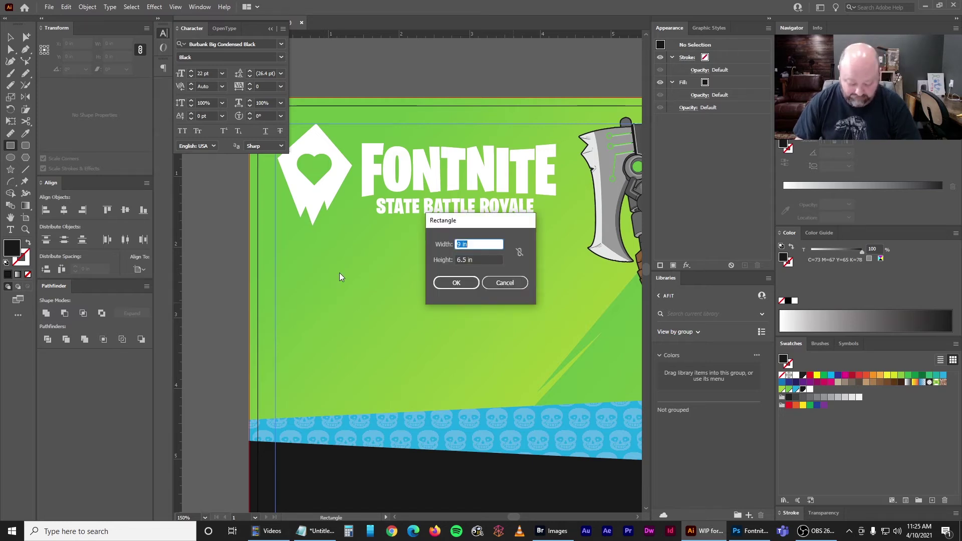
pyautogui.write('2.9375')
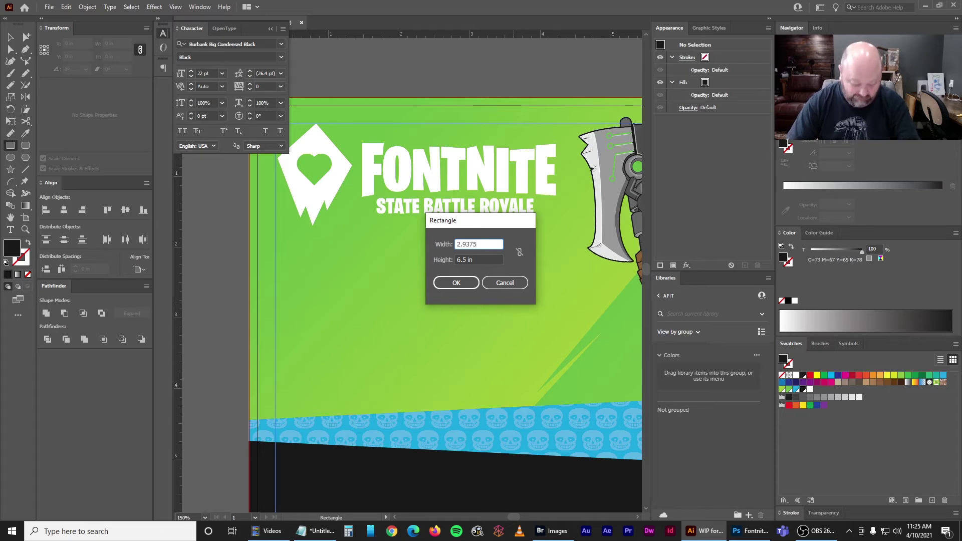
pyautogui.press('Tab')
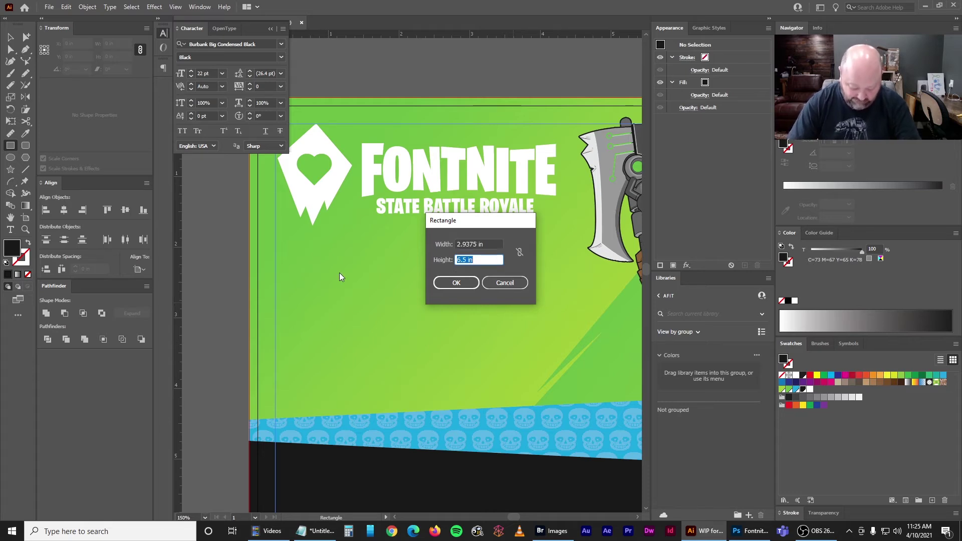
pyautogui.write('.6875')
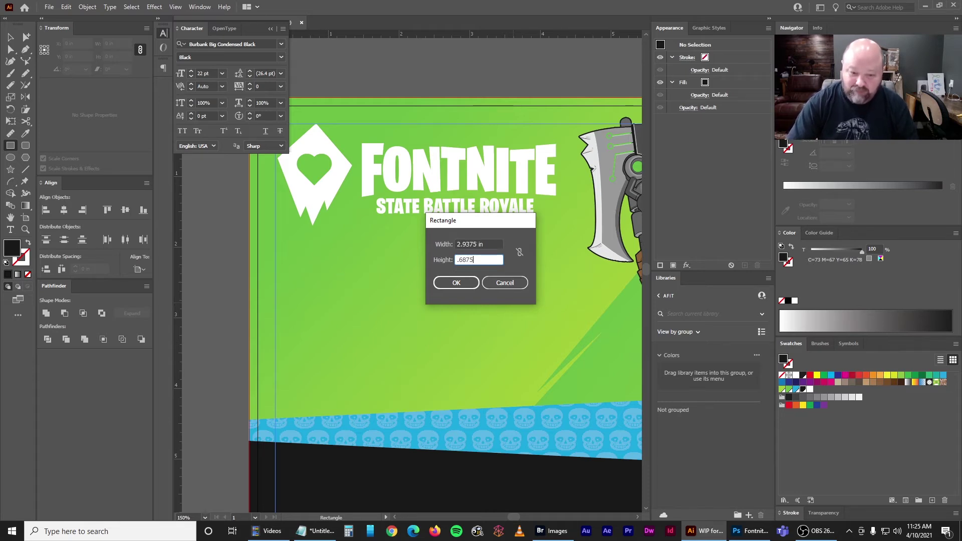
pyautogui.press('Return')
# Align the black rectangle to the artboard's upper-left corner, and offset it 0.8125 in horizontally and 3.25 in vertically
pyautogui.click(10, 37)
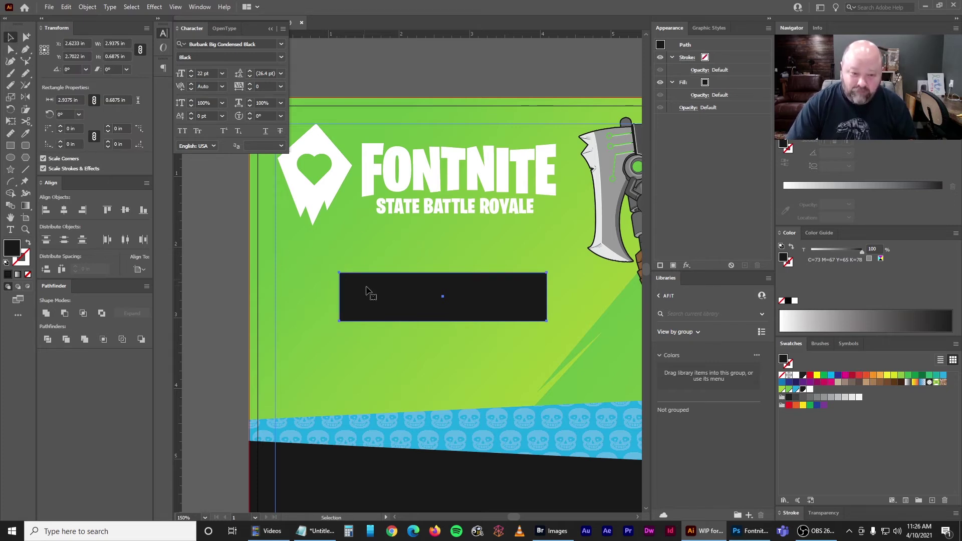
pyautogui.moveTo(377, 281); pyautogui.dragTo(316, 163)
pyautogui.press('Return')
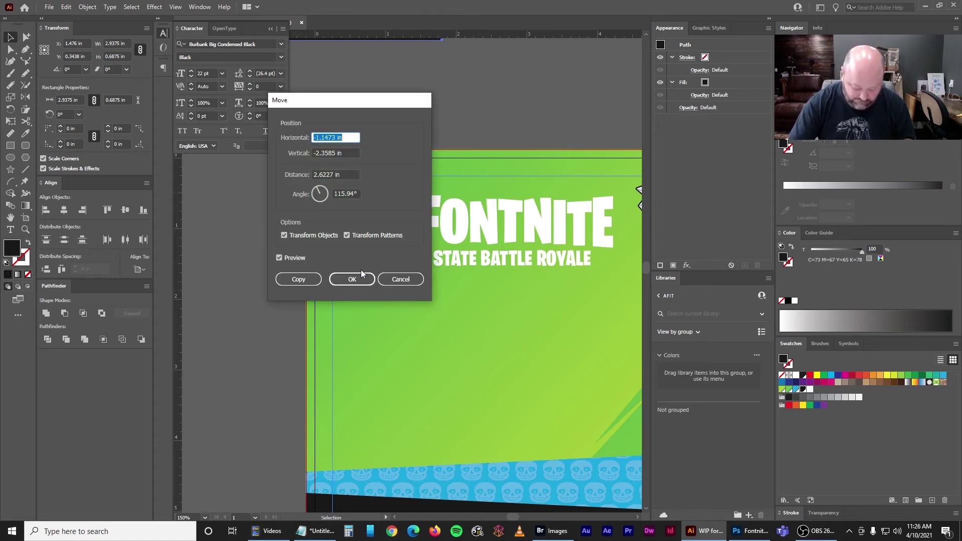
pyautogui.write('.812')
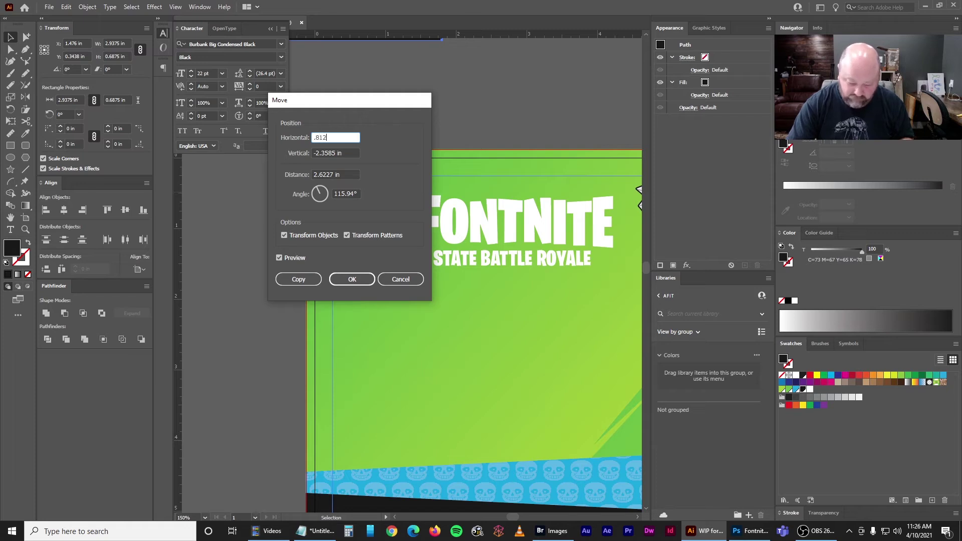
pyautogui.write('5')
pyautogui.press('Tab')
pyautogui.write('3.2')
pyautogui.press('Tab')
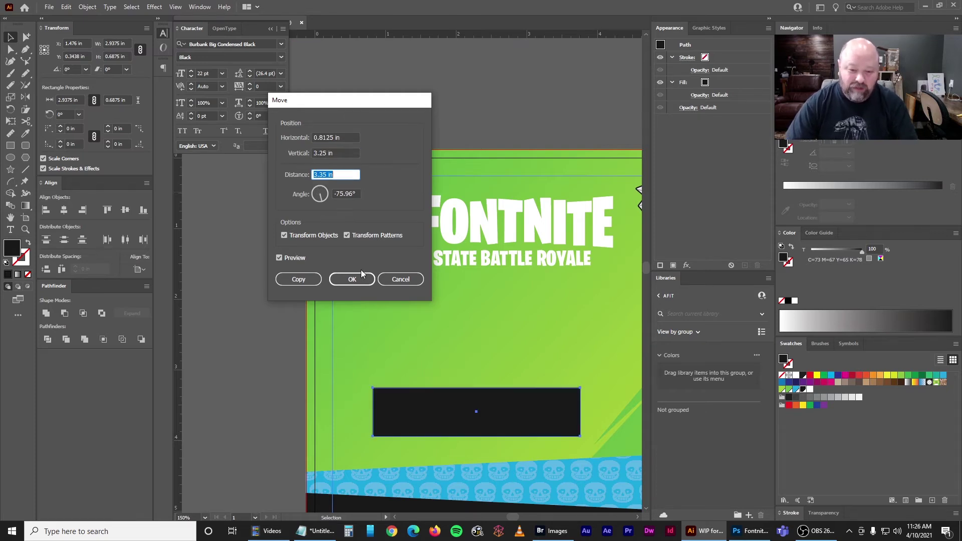
pyautogui.click(353, 280)
# Compare the black box's placement with the Photoshop reference, return to Illustrator, and deselect the box
pyautogui.scroll(-3, 449, 368)
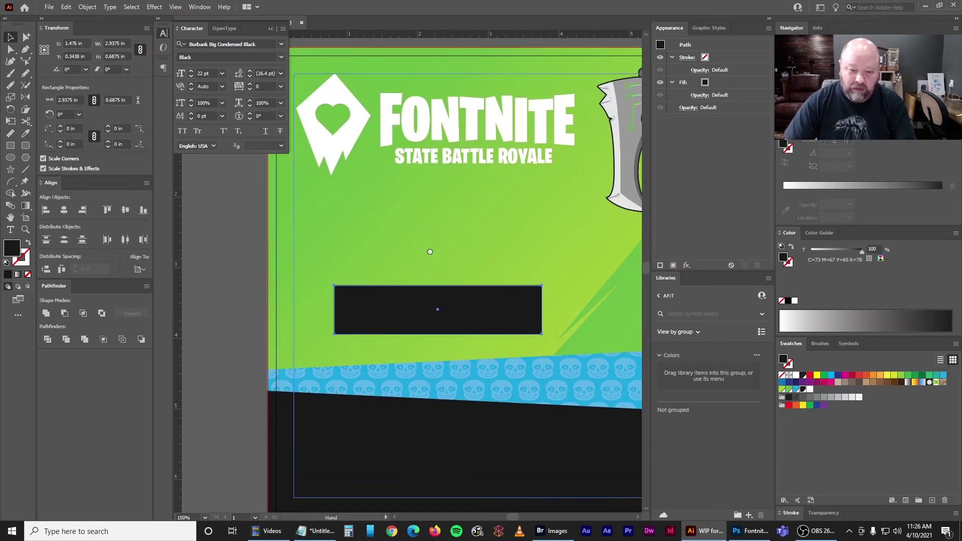
pyautogui.click(740, 535)
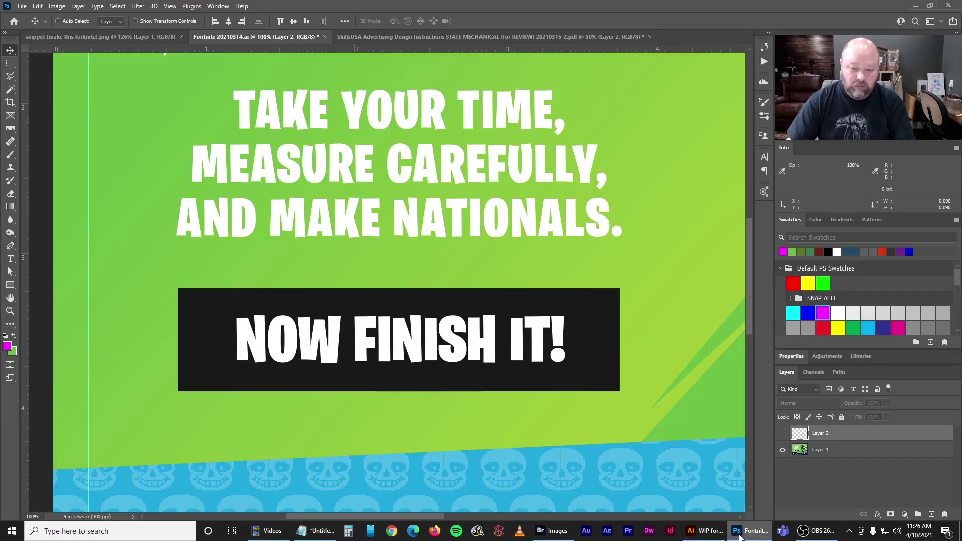
pyautogui.click(707, 531)
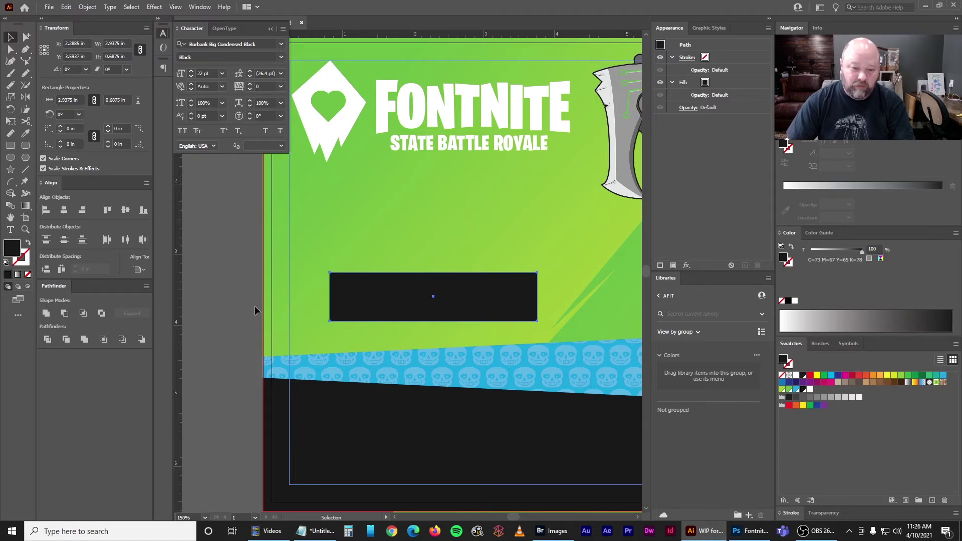
pyautogui.click(213, 258)
# Start a new text object below the STATE BATTLE ROYALE tagline, and check the slogan's wording in the Photoshop reference
pyautogui.scroll(2, 232, 290)
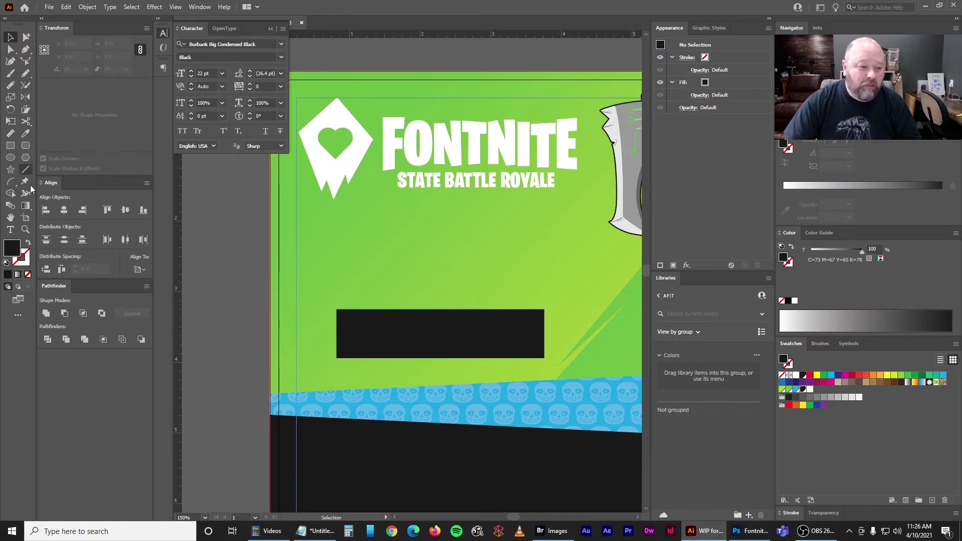
pyautogui.click(11, 229)
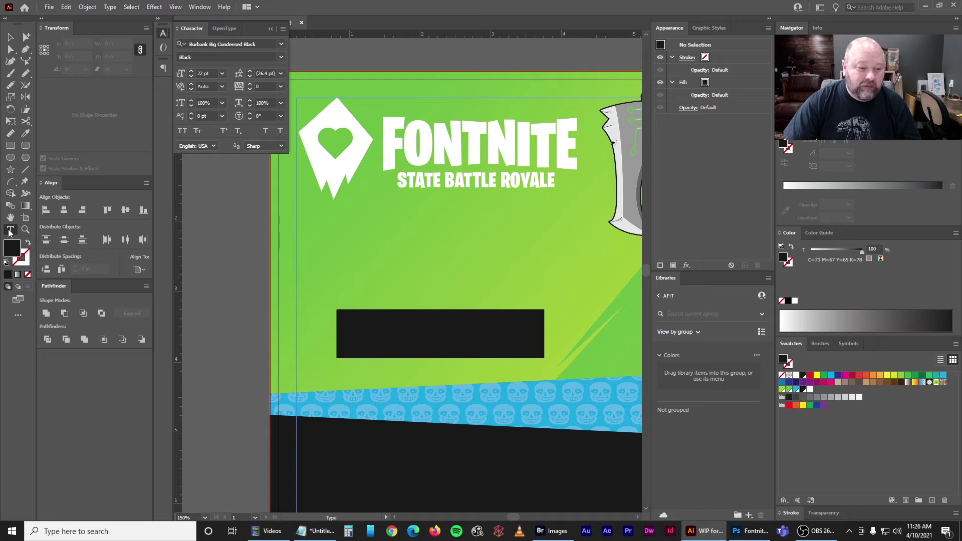
pyautogui.click(796, 376)
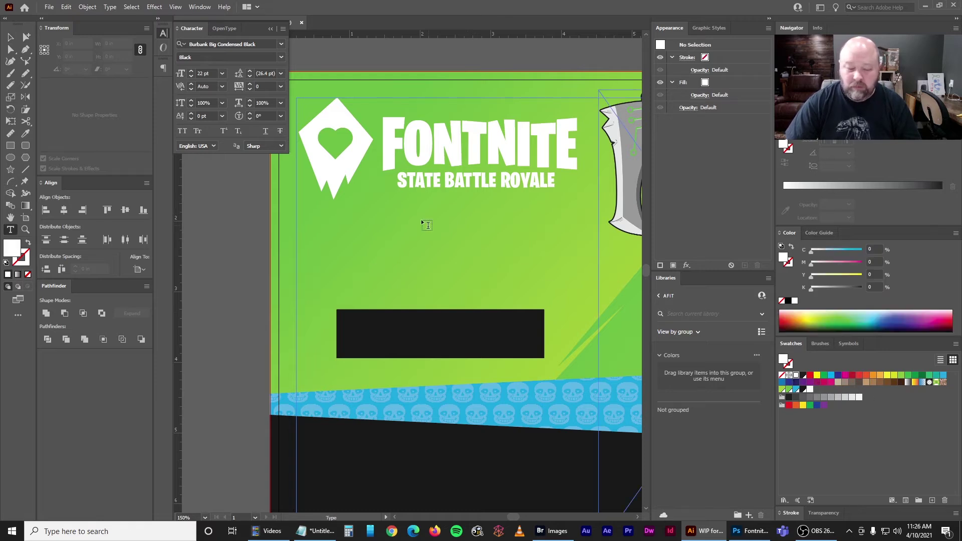
pyautogui.click(391, 228)
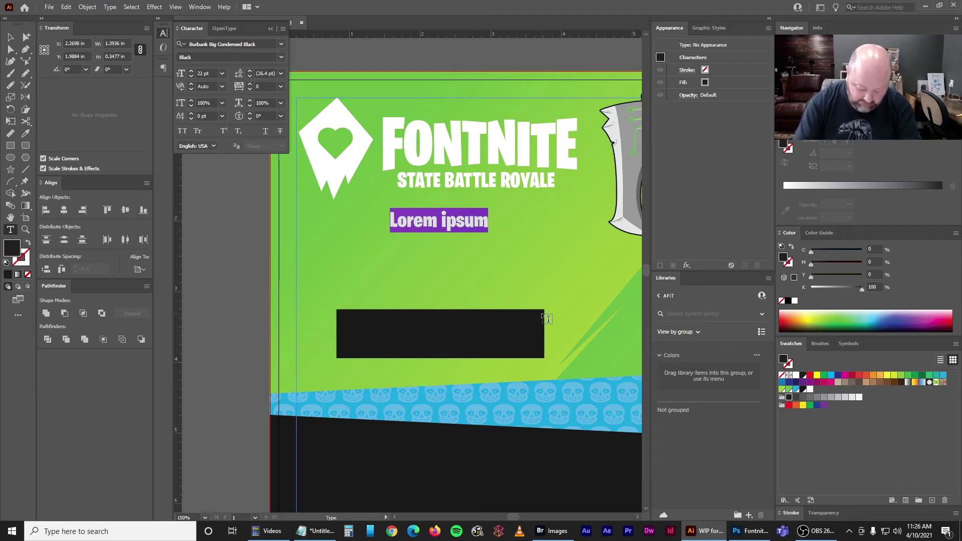
pyautogui.click(754, 532)
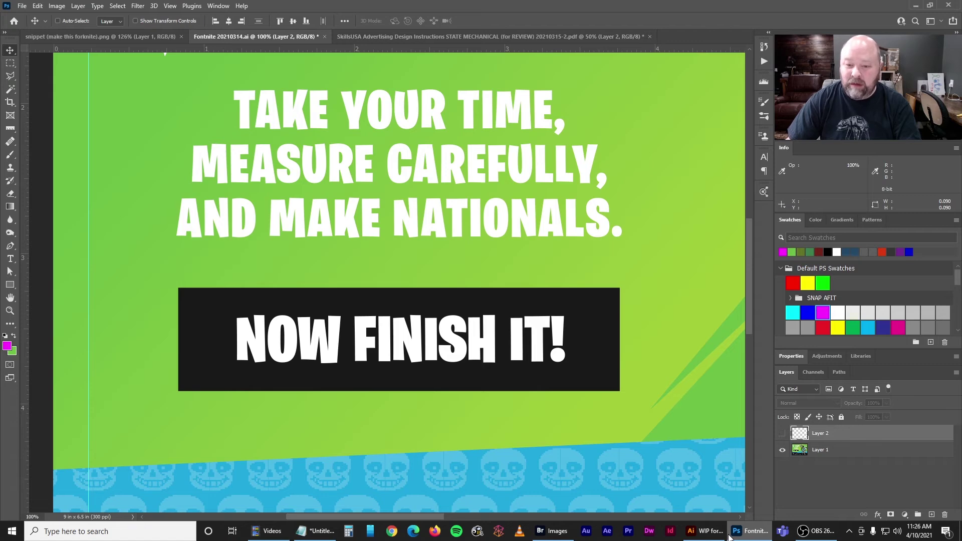
pyautogui.click(704, 534)
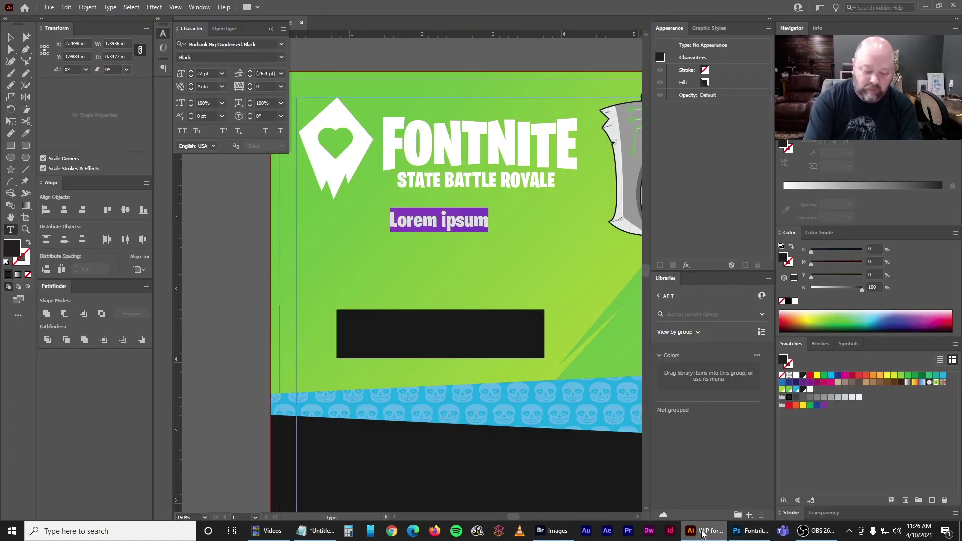
pyautogui.click(742, 536)
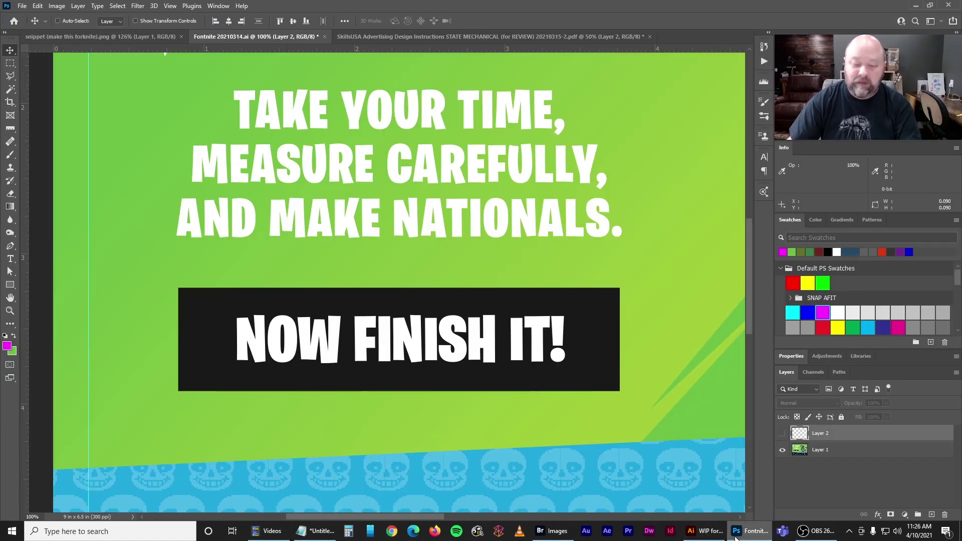
pyautogui.click(704, 533)
# Enter "TAKE YOUR TIME," and "MEASURE CAREFULLY," in capitals as the slogan's first two lines
pyautogui.write('ta')
pyautogui.press('BackSpace')
pyautogui.press('BackSpace')
pyautogui.write('TAKE YOUR')
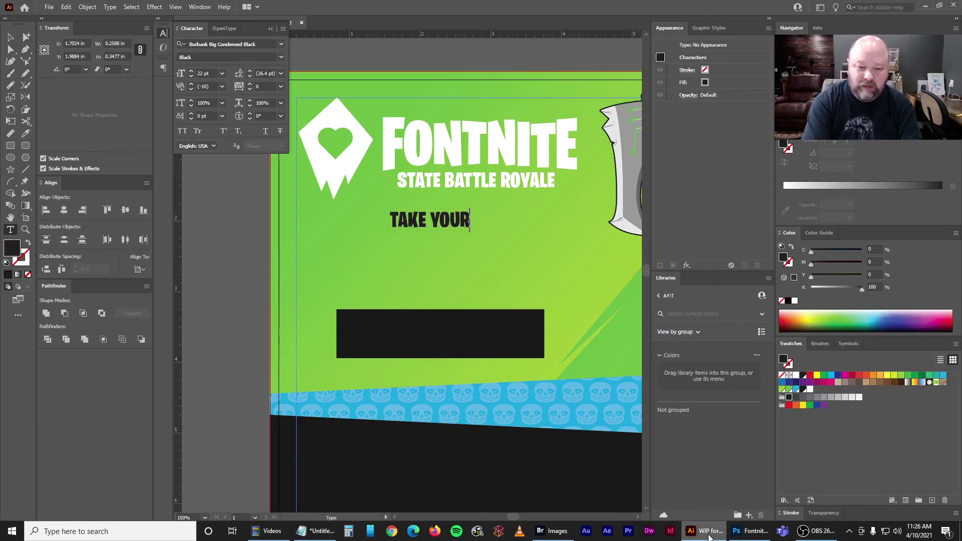
pyautogui.write(' TIME,')
pyautogui.press('Return')
pyautogui.write('ME')
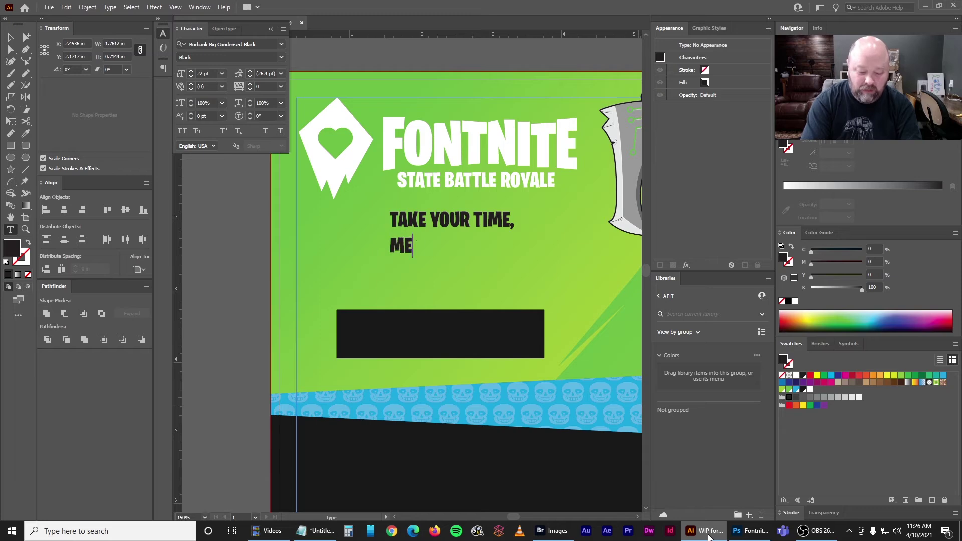
pyautogui.write('ASURE CAREFULLY,')
pyautogui.press('Return')
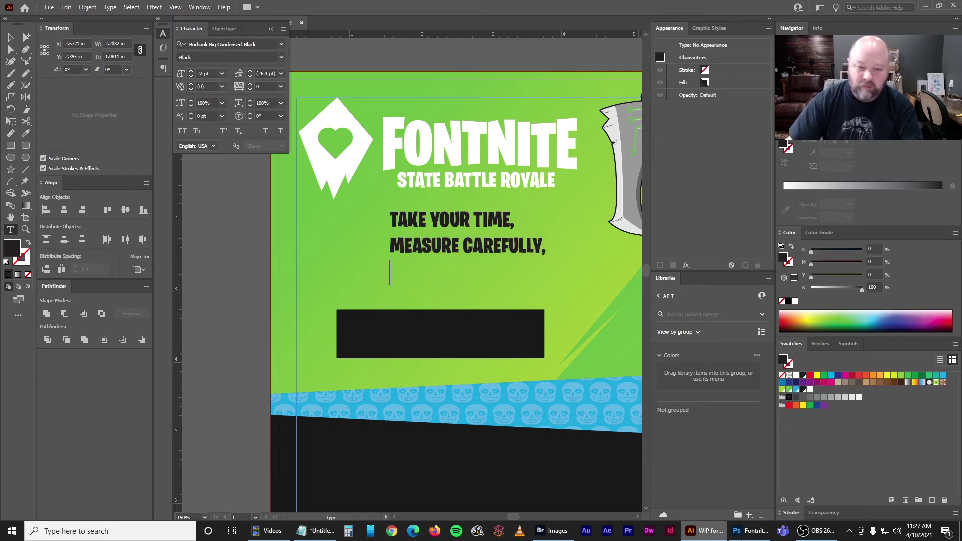
# Check the slogan's last line in the Photoshop reference, and add "AND MAKE NATIONALS." as the third line in Illustrator
pyautogui.click(765, 535)
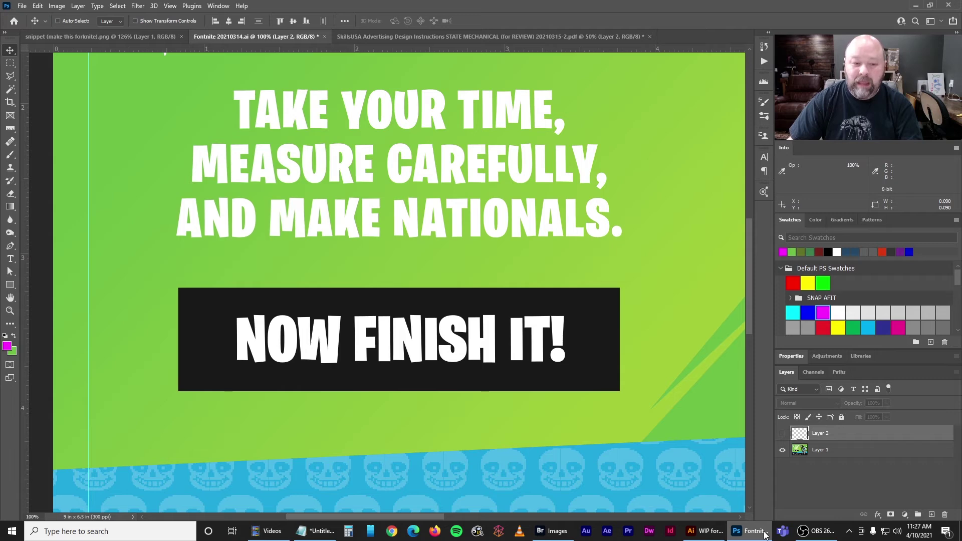
pyautogui.click(707, 536)
pyautogui.write('AND MAKE NATIONALS')
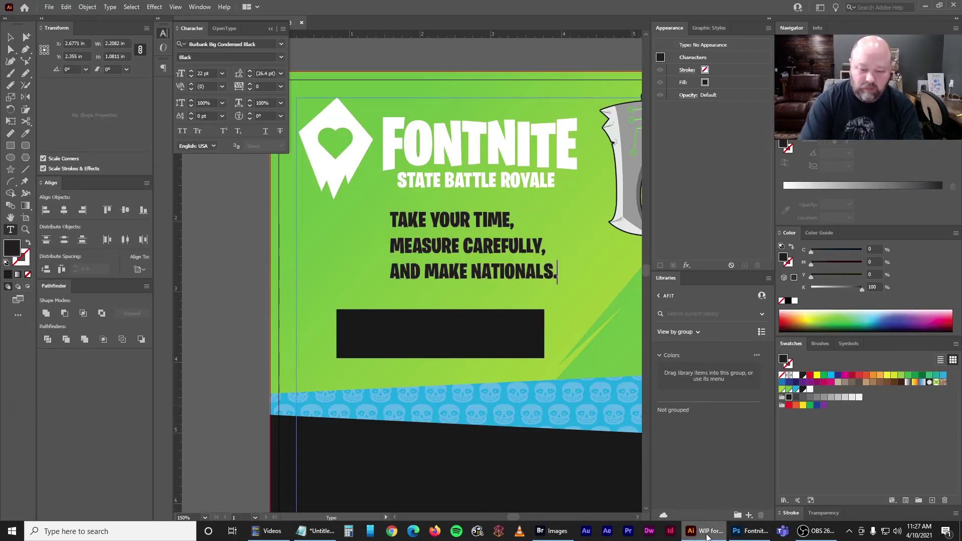
pyautogui.write('.')
pyautogui.click(10, 39)
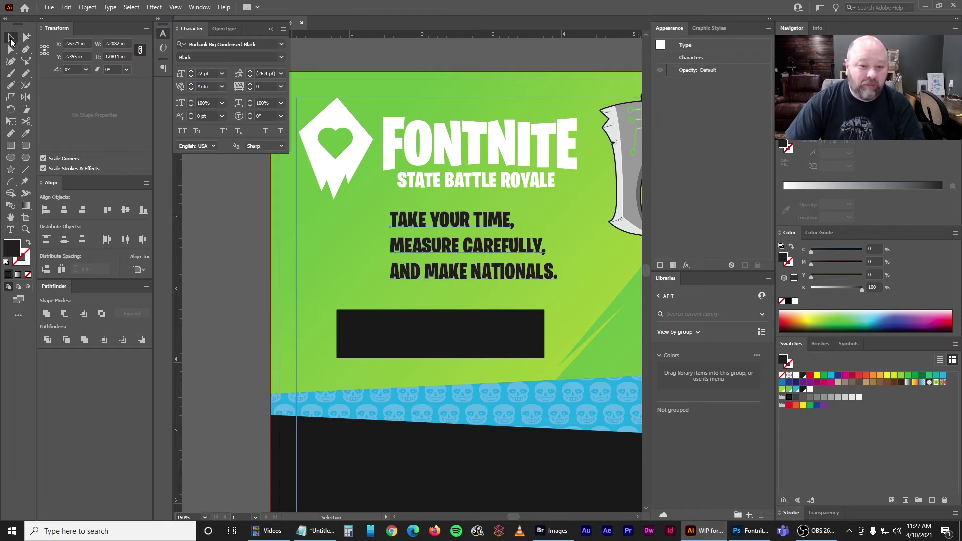
# Fill the three-line slogan with white and center its paragraph alignment
pyautogui.click(796, 376)
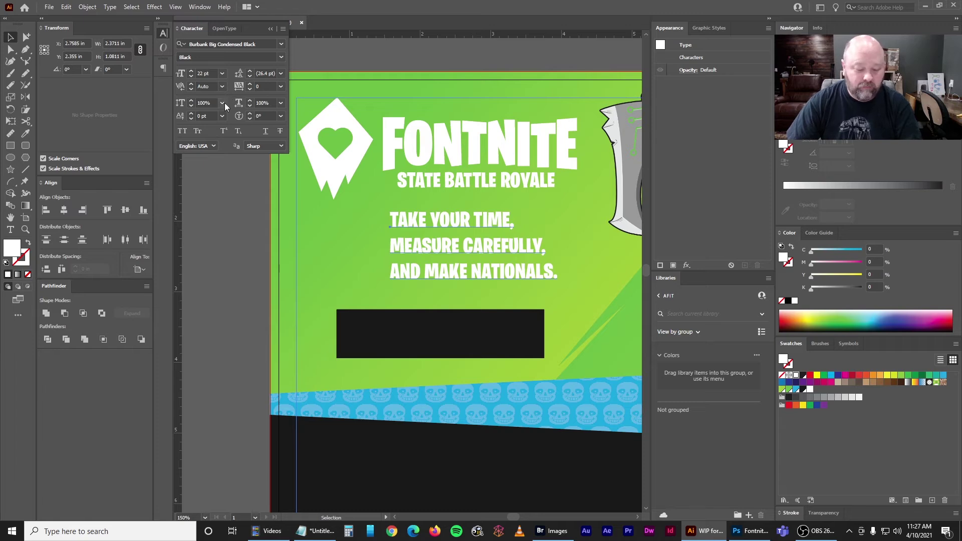
pyautogui.click(162, 69)
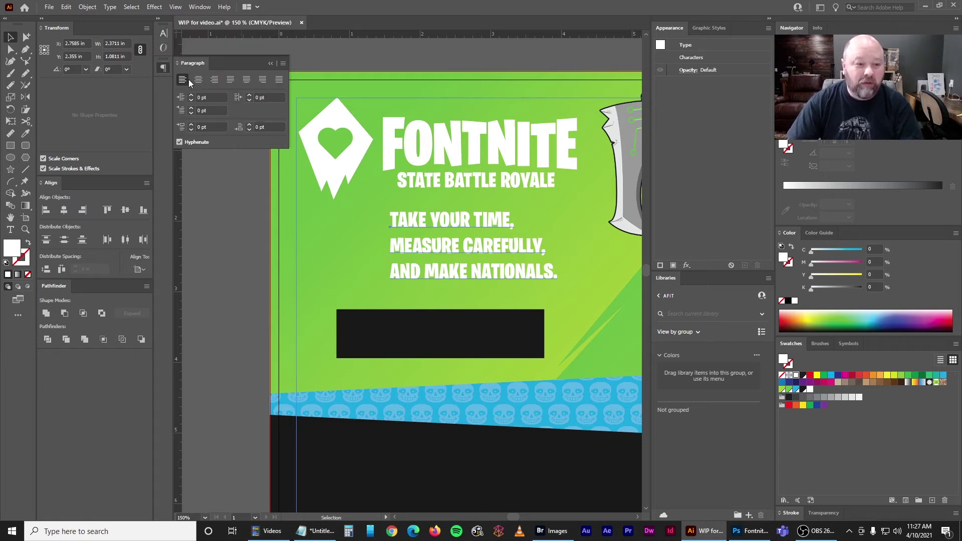
pyautogui.click(198, 80)
pyautogui.click(163, 68)
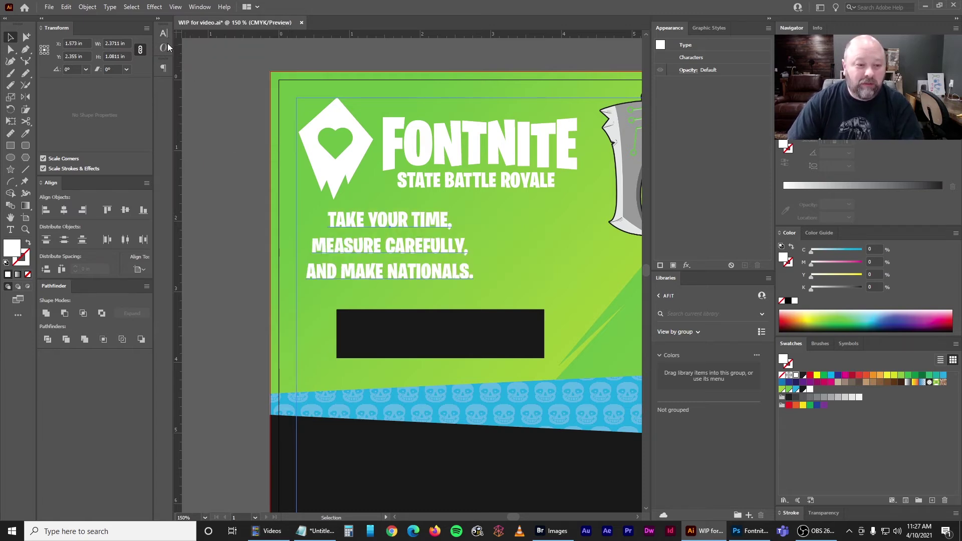
# Move the slogan to just above the black box and set its font size to 21 pt
pyautogui.moveTo(376, 240); pyautogui.dragTo(430, 270)
pyautogui.hotkey('ctrl', 't')
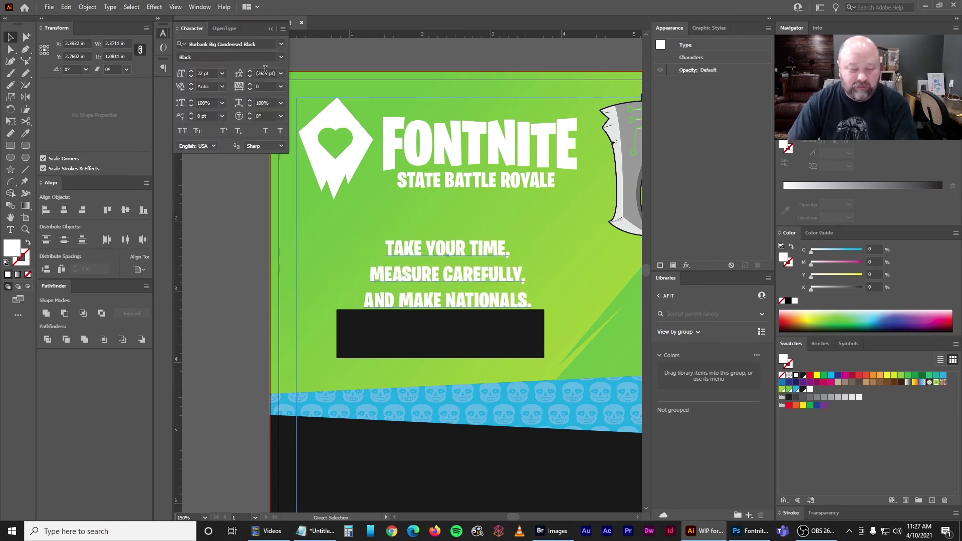
pyautogui.click(191, 73)
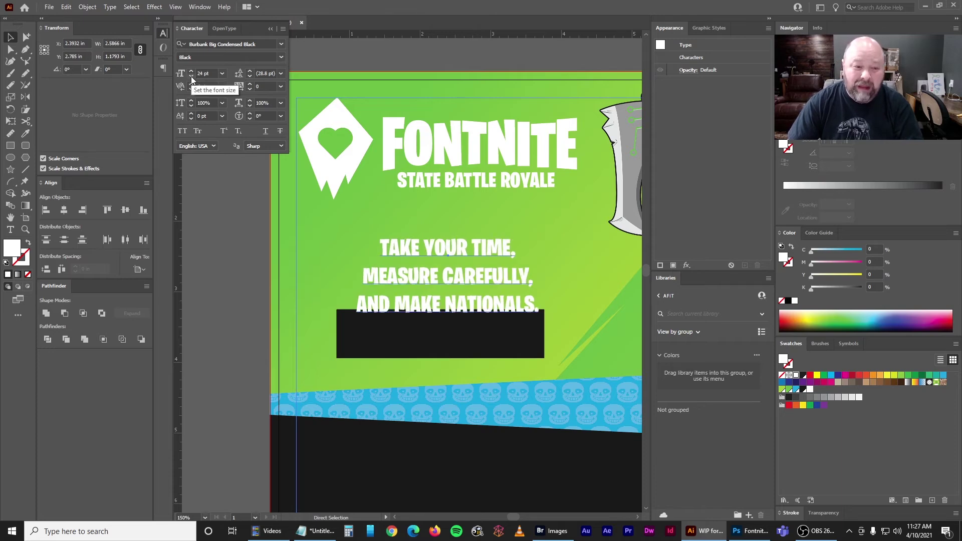
pyautogui.click(191, 76)
# Move the three-line slogan so its last line's left edge lines up with the black box's left edge
pyautogui.hotkey('ctrl', '=')
pyautogui.hotkey('ctrl', '=')
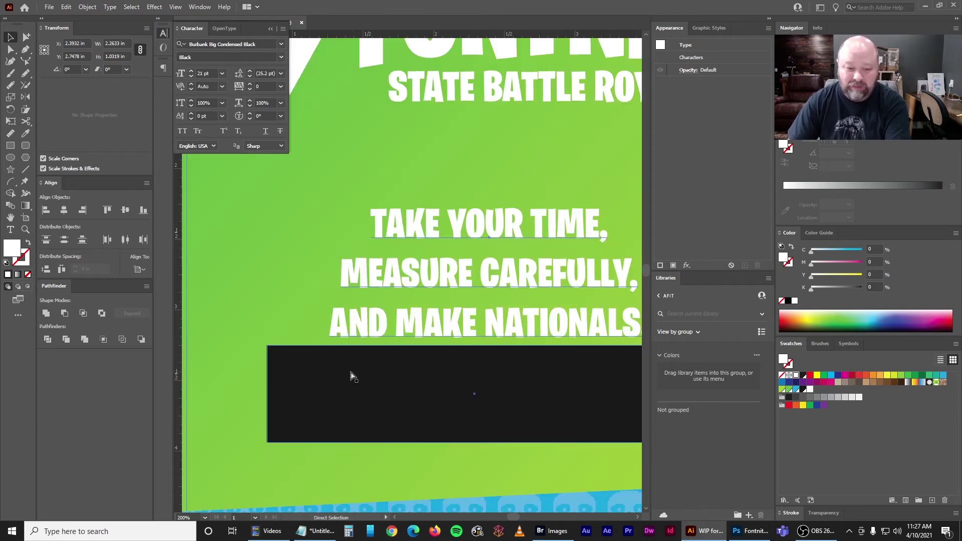
pyautogui.scroll(-3, 350, 376)
pyautogui.moveTo(366, 288); pyautogui.dragTo(302, 308)
# Scale the slogan proportionally with Free Transform to match the black box's width, about 2.96 in
pyautogui.click(11, 121)
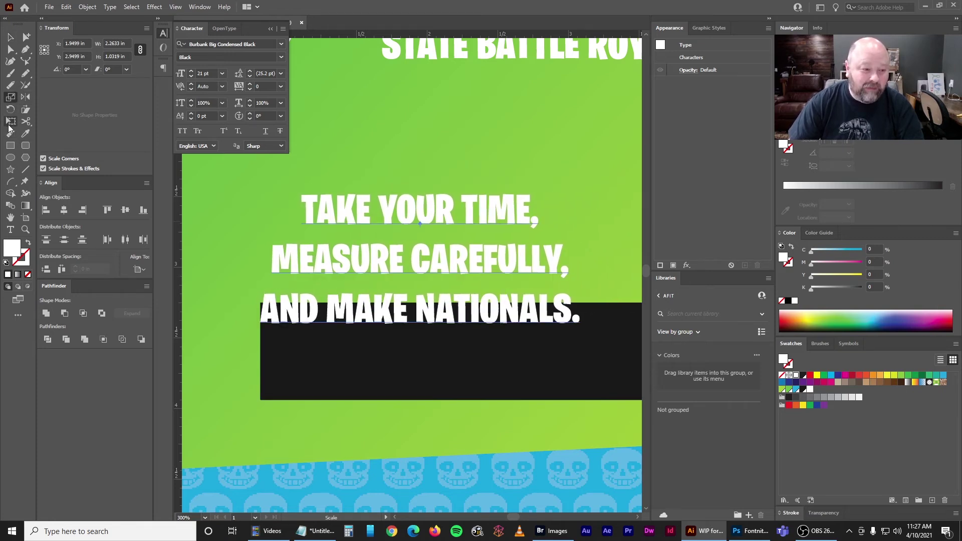
pyautogui.moveTo(382, 221); pyautogui.dragTo(328, 261)
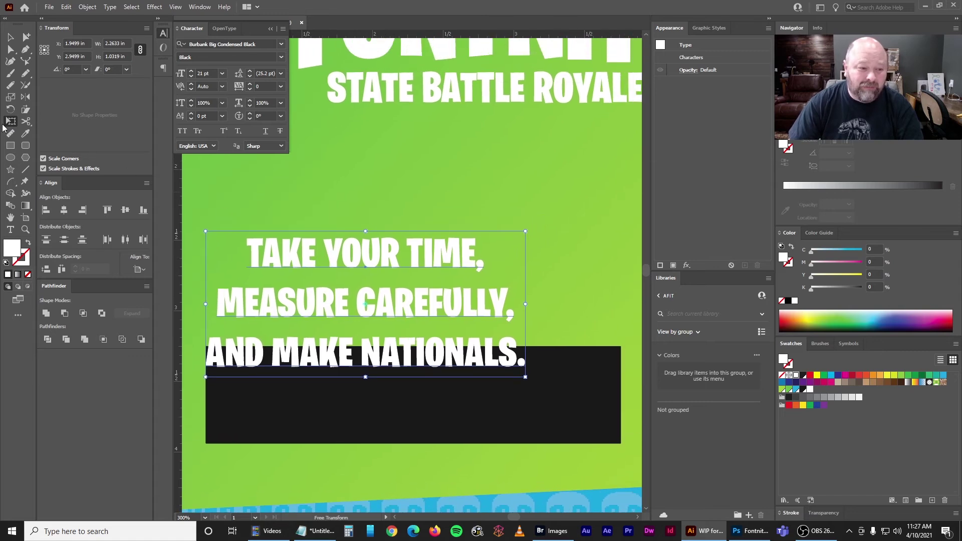
pyautogui.hscroll(5, 396, 240)
pyautogui.moveTo(394, 240); pyautogui.dragTo(487, 187)
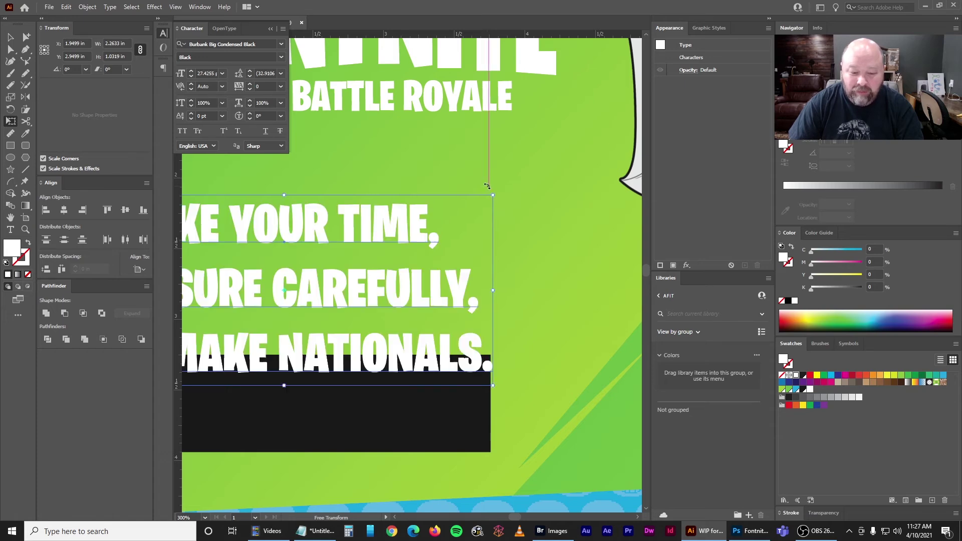
pyautogui.moveTo(300, 294); pyautogui.dragTo(530, 261)
pyautogui.press('v')
pyautogui.hotkey('ctrl', '-')
pyautogui.hotkey('ctrl', '-')
pyautogui.click(210, 258)
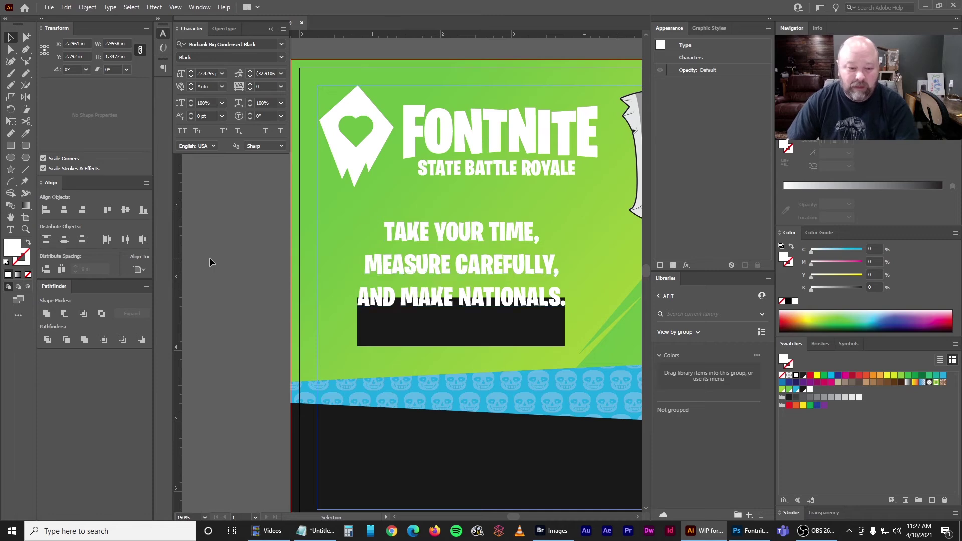
# Check the slogan's spacing in the Photoshop reference, and move it straight up in Illustrator to between the subtitle and the black box
pyautogui.click(755, 534)
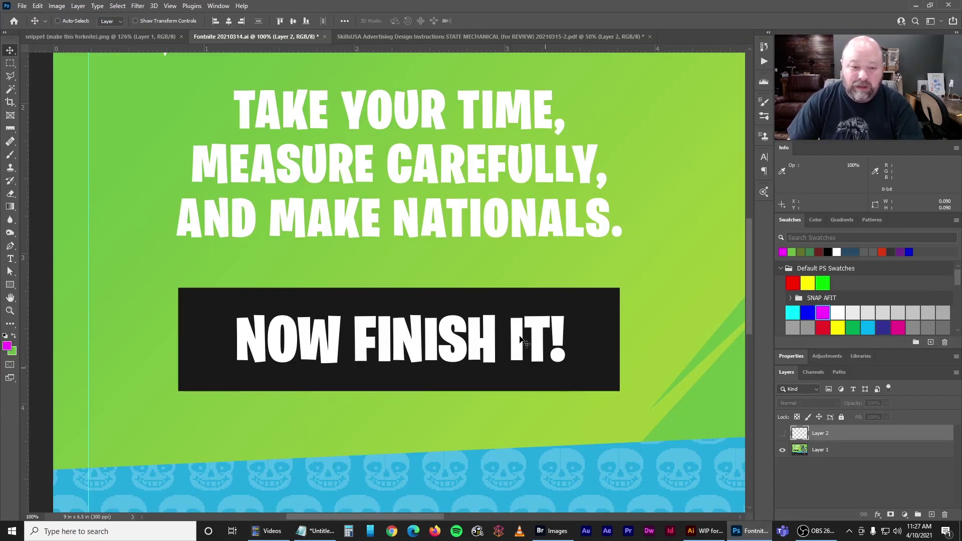
pyautogui.moveTo(358, 187); pyautogui.dragTo(377, 245)
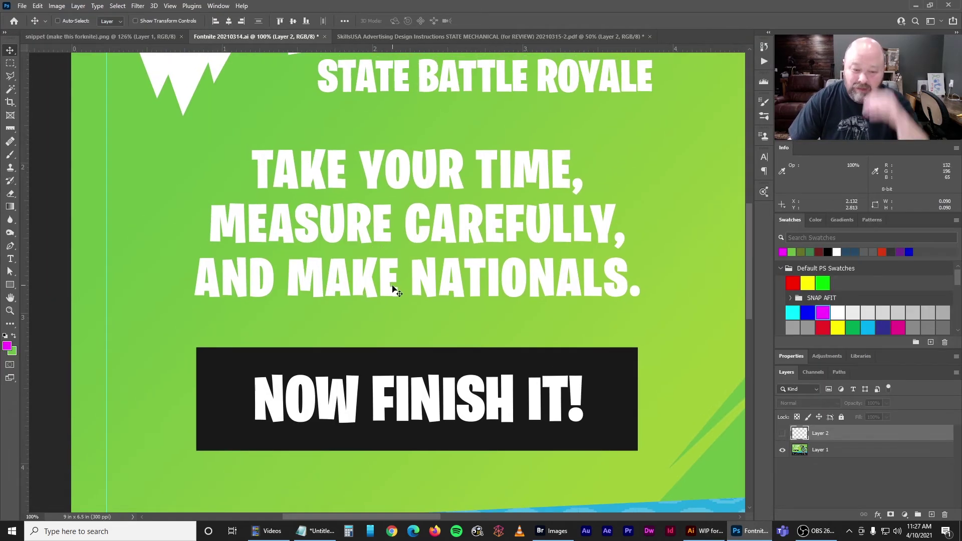
pyautogui.hotkey('ctrl', '-')
pyautogui.hotkey('ctrl', '-')
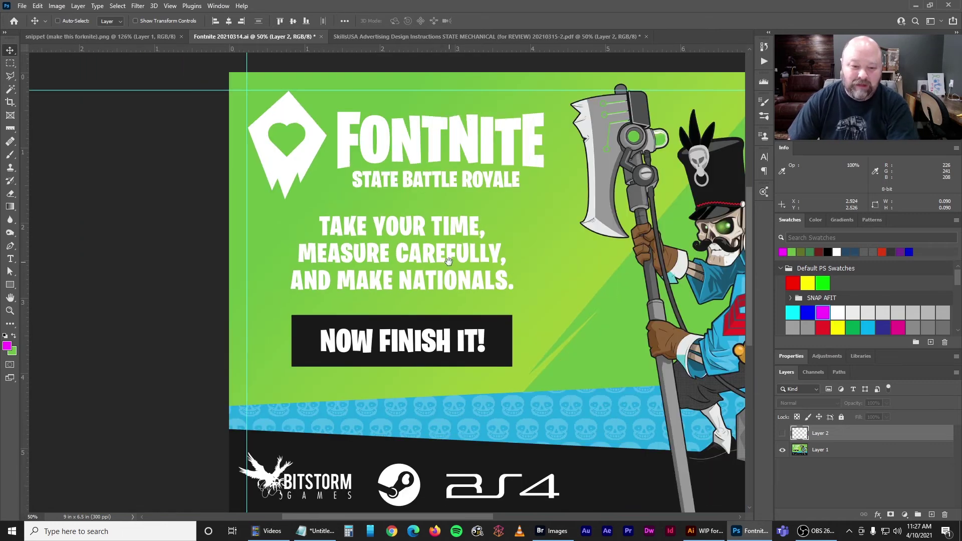
pyautogui.scroll(1, 461, 318)
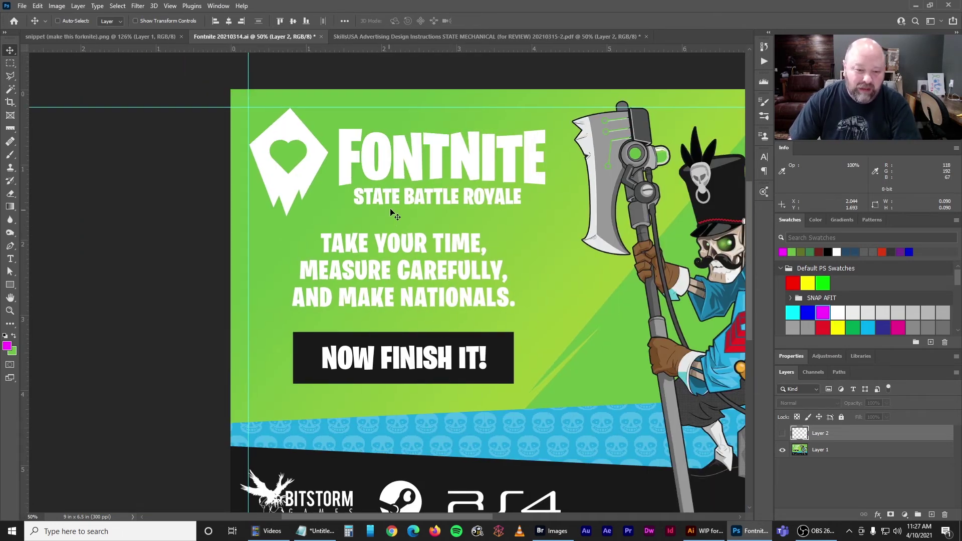
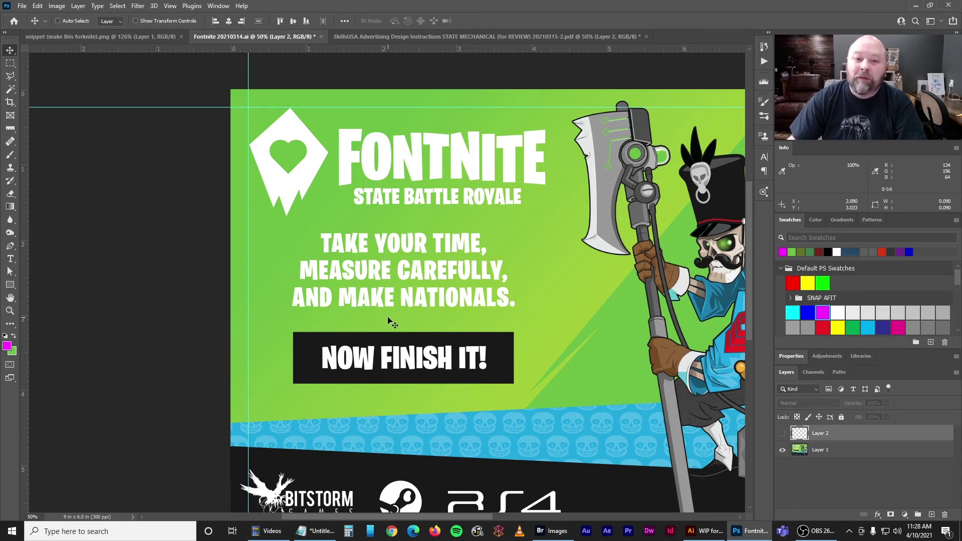
pyautogui.click(704, 531)
pyautogui.moveTo(488, 229)
pyautogui.mouseDown()
pyautogui.moveTo(488, 384)
pyautogui.moveTo(493, 246)
pyautogui.mouseUp()
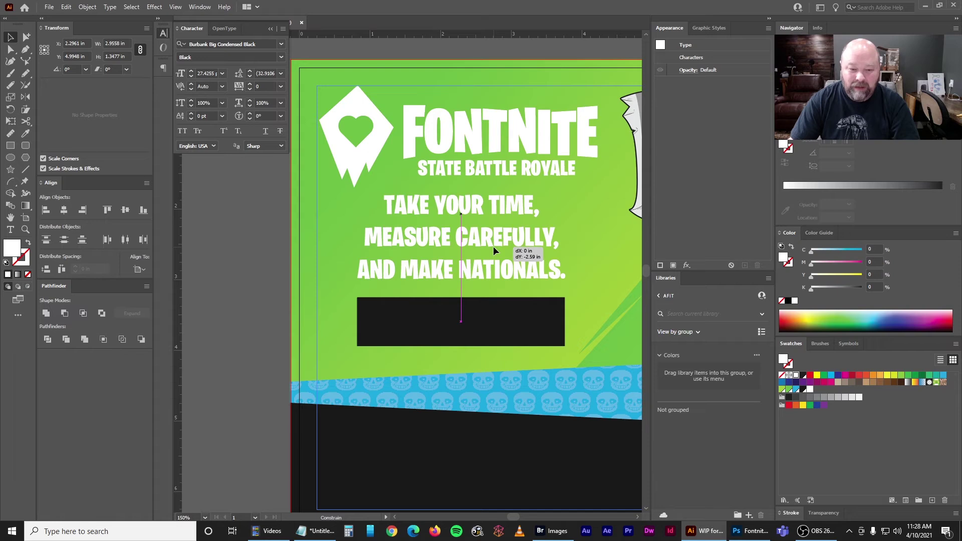
pyautogui.moveTo(493, 246); pyautogui.dragTo(493, 245)
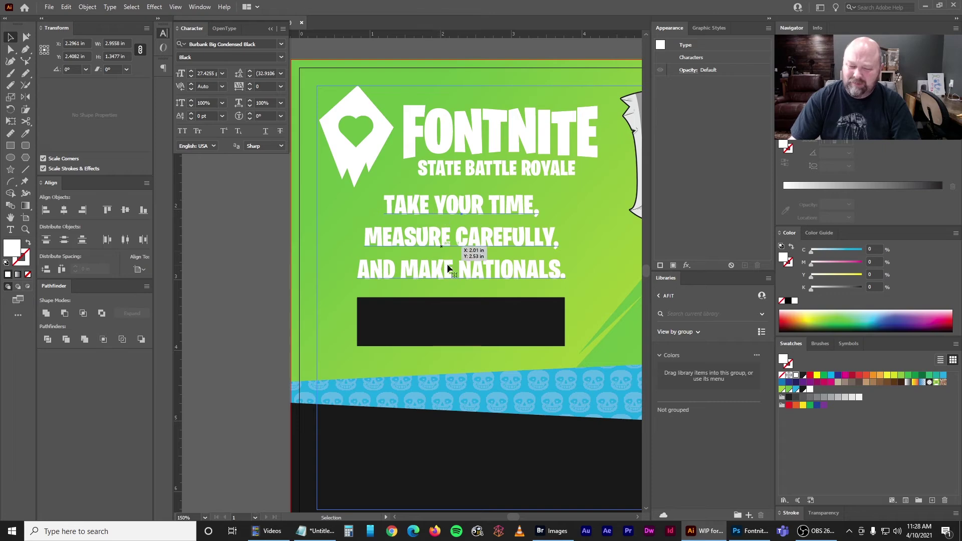
# Measure the gap between the slogan's first two lines in the Photoshop reference with a rectangular marquee
pyautogui.click(754, 532)
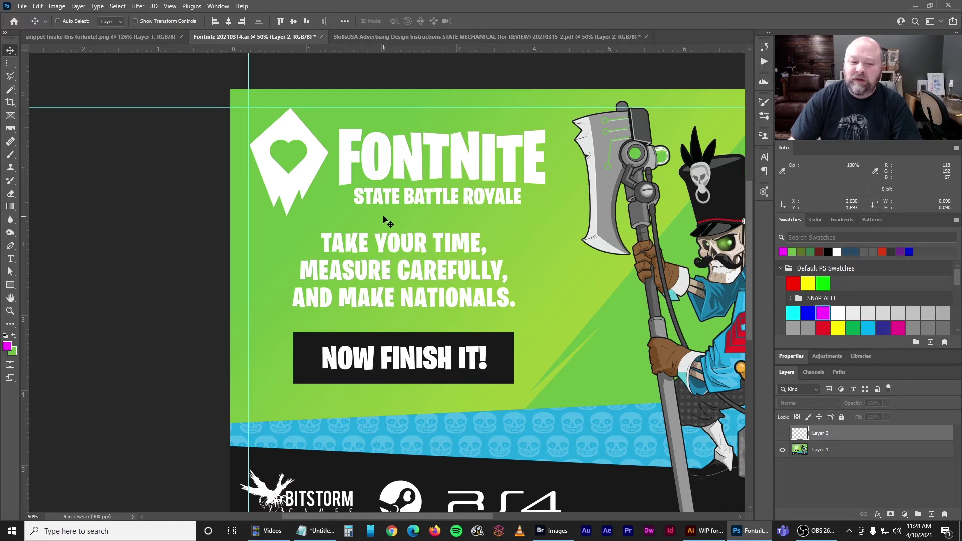
pyautogui.click(10, 311)
pyautogui.moveTo(360, 310); pyautogui.dragTo(376, 274)
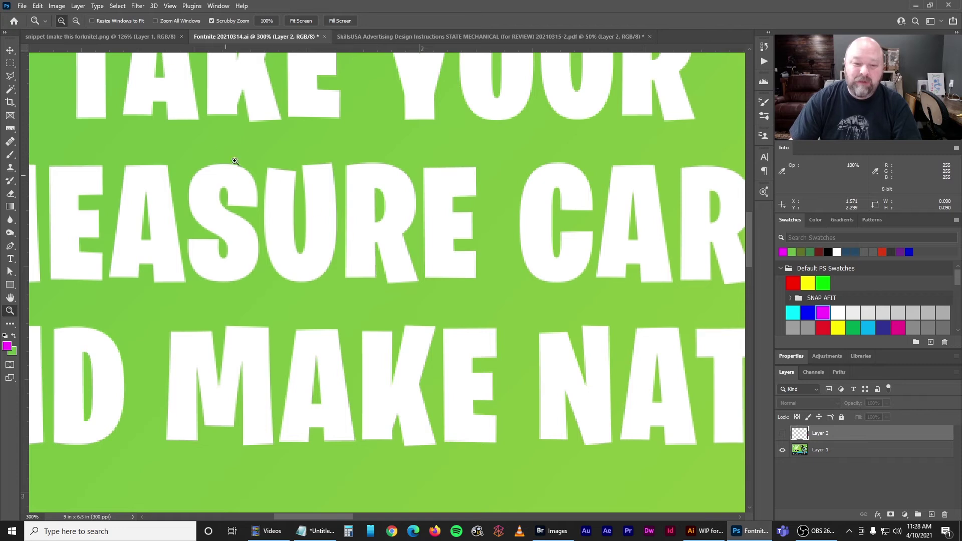
pyautogui.click(10, 63)
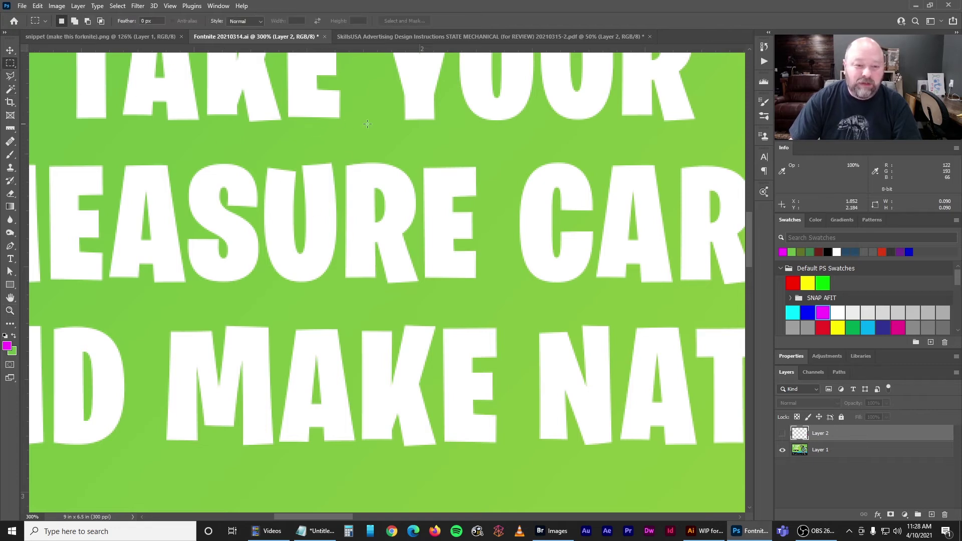
pyautogui.moveTo(410, 119); pyautogui.dragTo(468, 167)
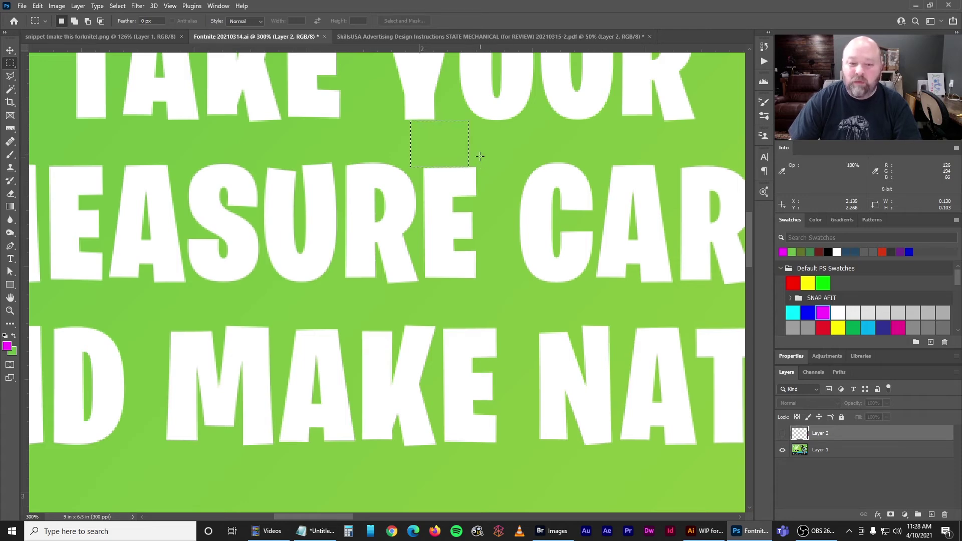
pyautogui.click(409, 36)
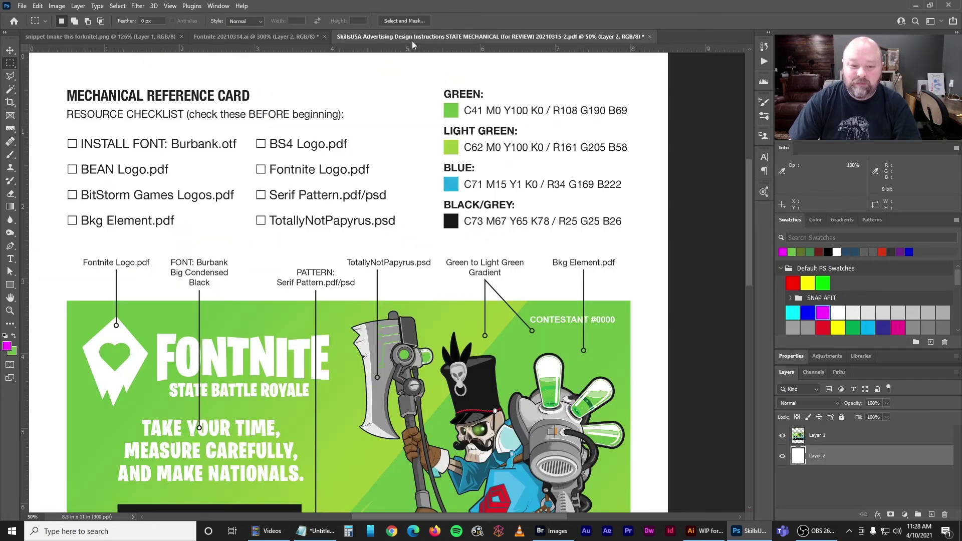
pyautogui.click(256, 36)
# Switch to Illustrator and create a red 0.1 by 0.1 in square above the slogan as a spacing gauge
pyautogui.click(699, 531)
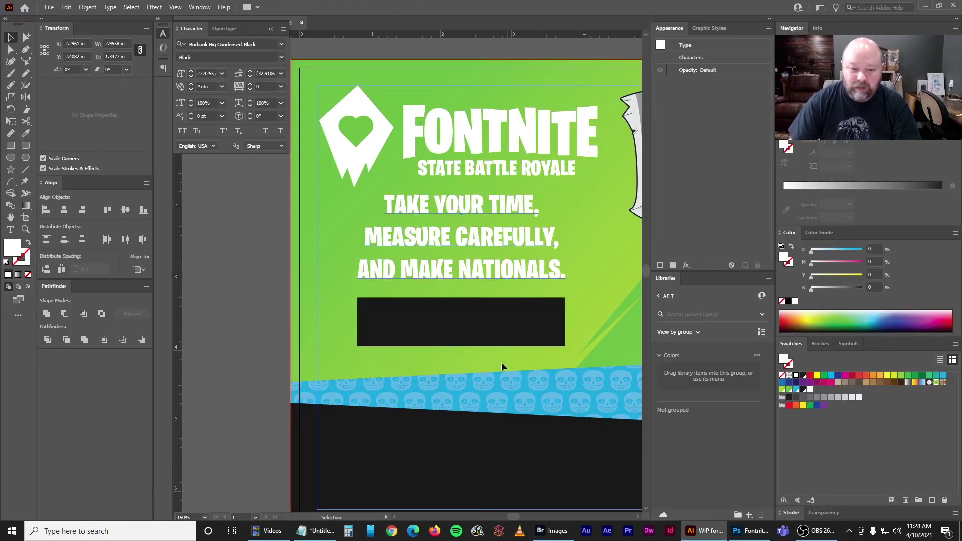
pyautogui.hotkey('ctrl', '=')
pyautogui.hotkey('ctrl', '=')
pyautogui.hotkey('ctrl', '=')
pyautogui.moveTo(484, 175); pyautogui.dragTo(389, 248)
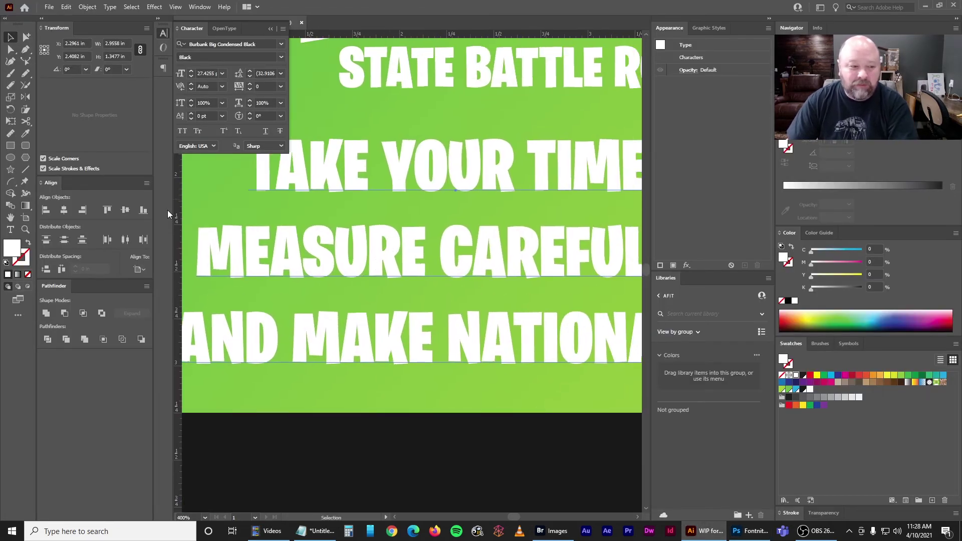
pyautogui.click(10, 145)
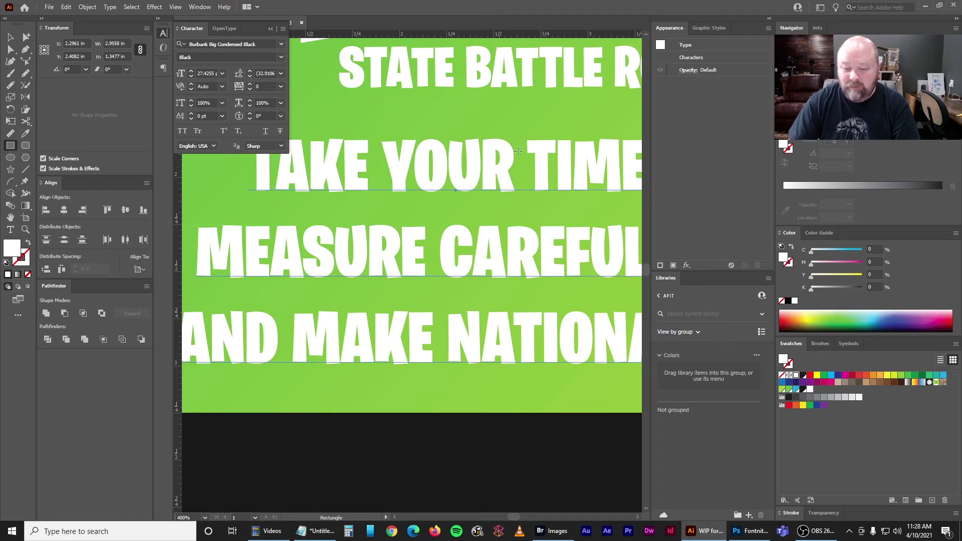
pyautogui.hotkey('ctrl', 'shift', 'a')
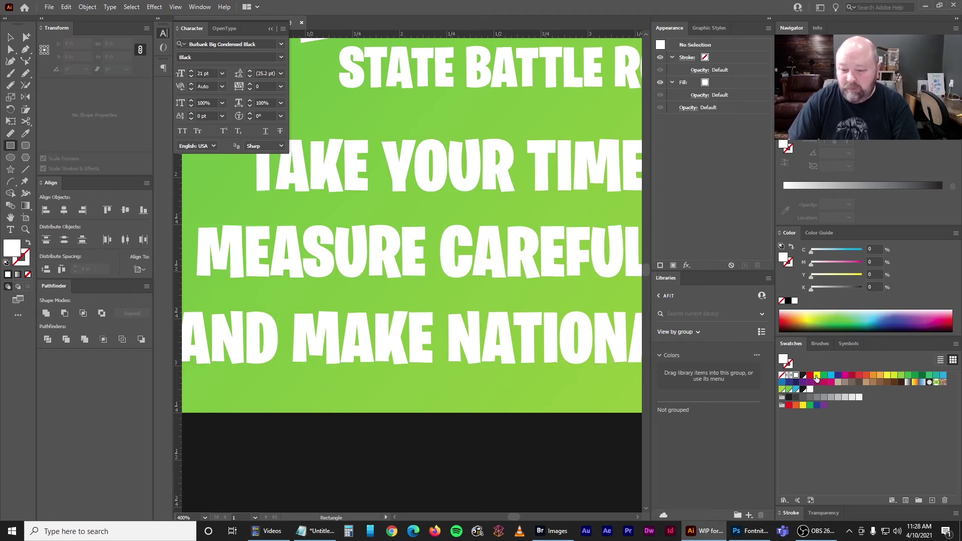
pyautogui.click(811, 376)
pyautogui.click(412, 104)
pyautogui.write('.1')
pyautogui.press('Tab')
pyautogui.write('.1')
pyautogui.press('Return')
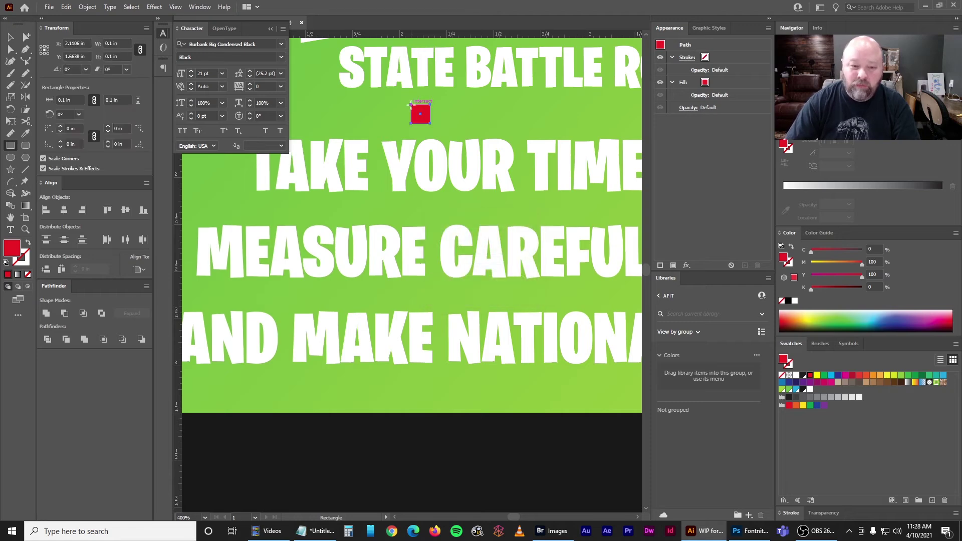
# Place the red square directly beneath "YOUR" so it touches the bottom of the slogan's first line
pyautogui.press('v')
pyautogui.hotkey('ctrl', '=')
pyautogui.hotkey('ctrl', '=')
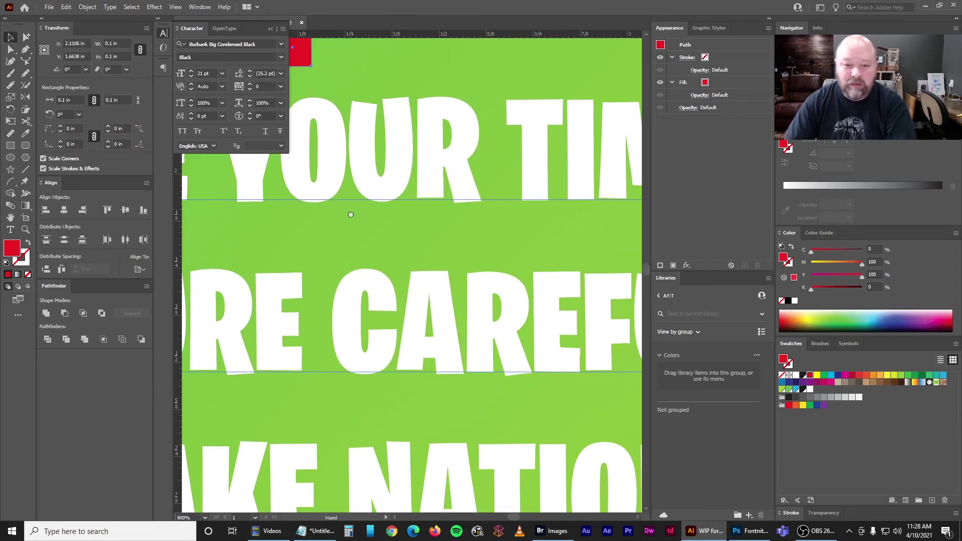
pyautogui.moveTo(317, 71); pyautogui.dragTo(323, 260)
pyautogui.hscroll(-3, 401, 200)
pyautogui.scroll(-1, 401, 201)
# Tighten the slogan's leading to 26 pt, judging the line gap against the red square
pyautogui.click(466, 145)
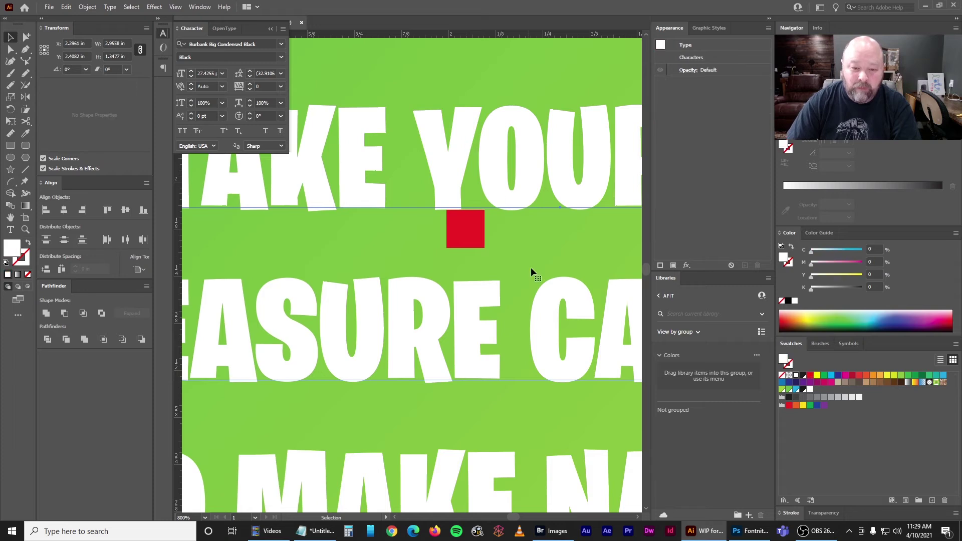
pyautogui.click(250, 76)
pyautogui.click(249, 77)
pyautogui.click(249, 76)
pyautogui.click(249, 76)
pyautogui.click(250, 76)
pyautogui.click(249, 76)
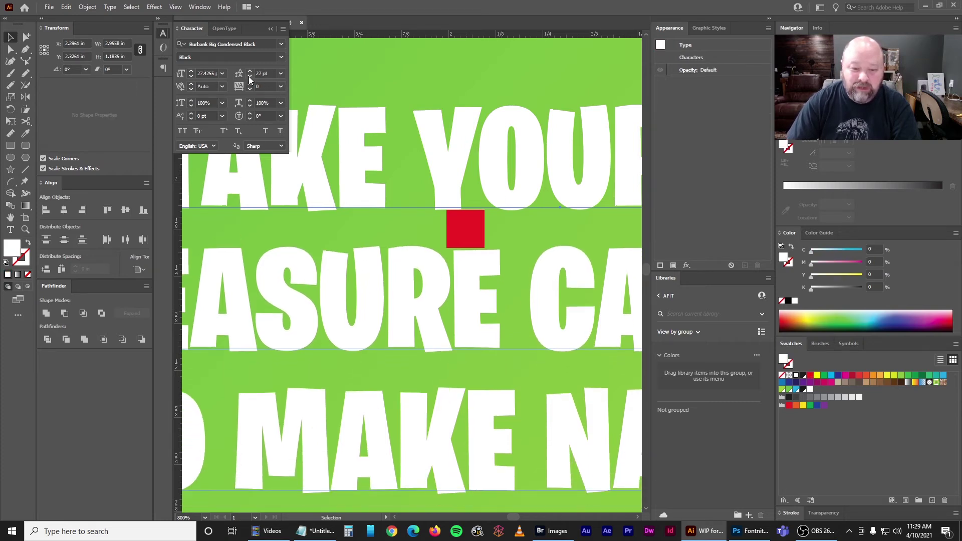
pyautogui.click(250, 77)
# Fine-tune the slogan's leading to fit the red square between lines, trying 26.5 and 26.6 pt and settling on 26.7 pt
pyautogui.click(274, 71)
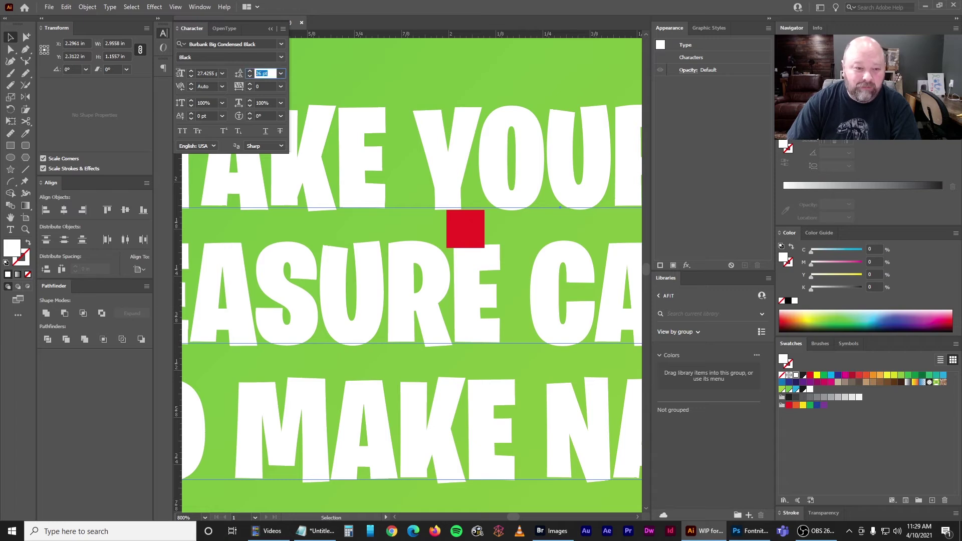
pyautogui.write('26.')
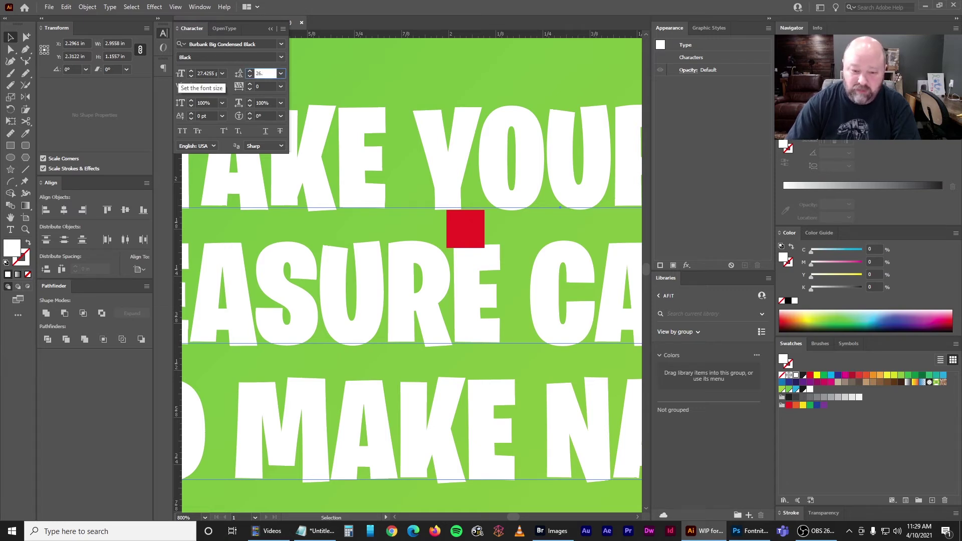
pyautogui.write('5')
pyautogui.press('Return')
pyautogui.click(256, 73)
pyautogui.write('26.6')
pyautogui.press('Return')
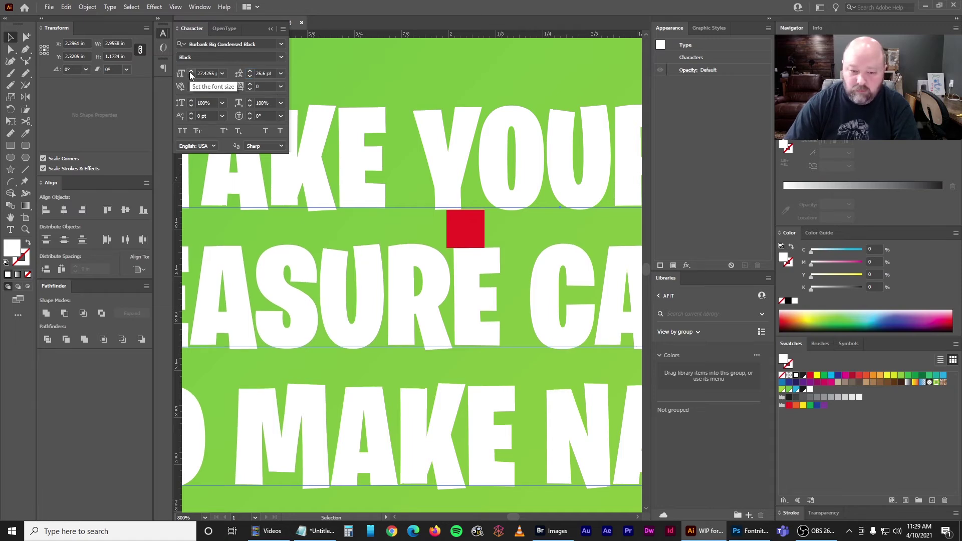
pyautogui.click(465, 231)
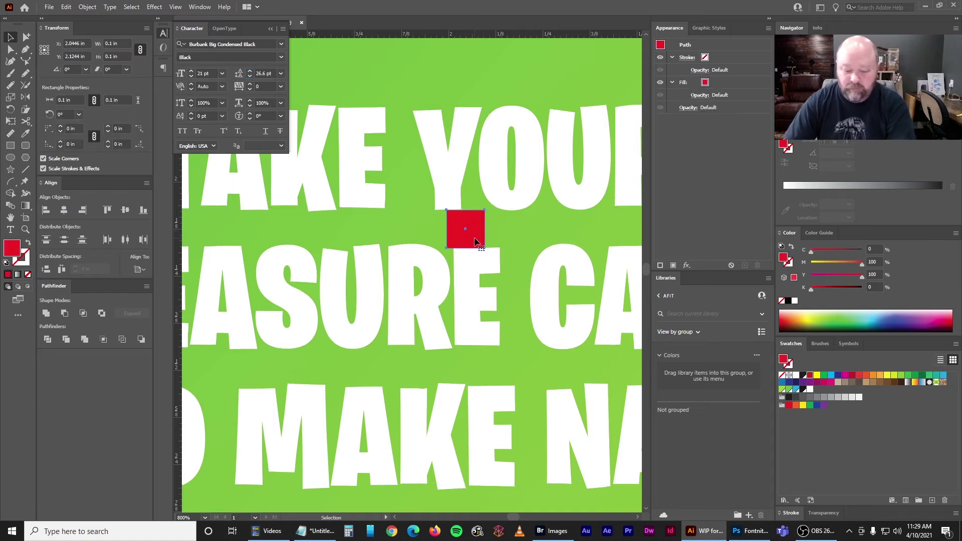
pyautogui.click(446, 168)
pyautogui.click(266, 74)
pyautogui.write('26.7')
pyautogui.press('Return')
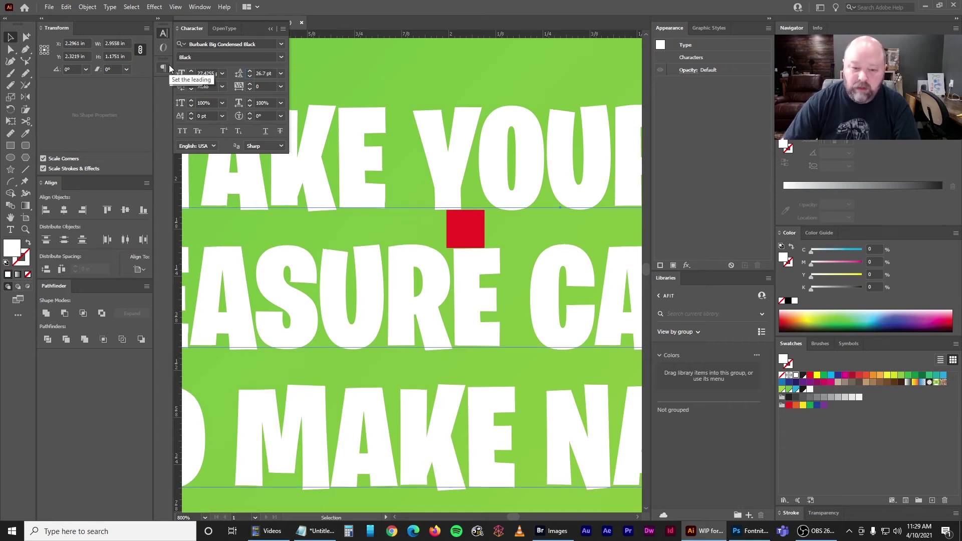
# Delete the red gauge square between the slogan's first two lines
pyautogui.click(461, 223)
pyautogui.press('Delete')
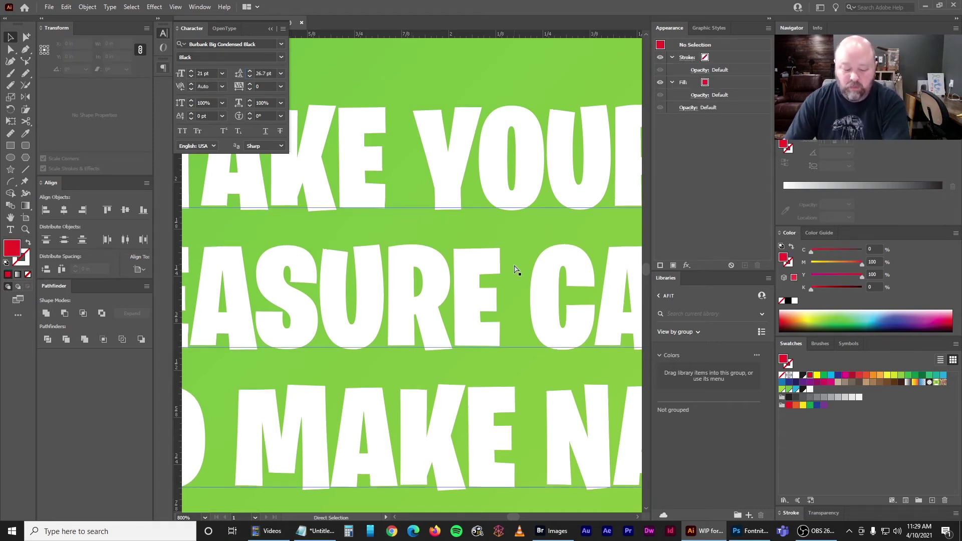
pyautogui.hotkey('ctrl', '-')
pyautogui.hotkey('ctrl', '-')
pyautogui.hotkey('ctrl', '-')
pyautogui.hotkey('ctrl', '-')
pyautogui.hotkey('ctrl', '-')
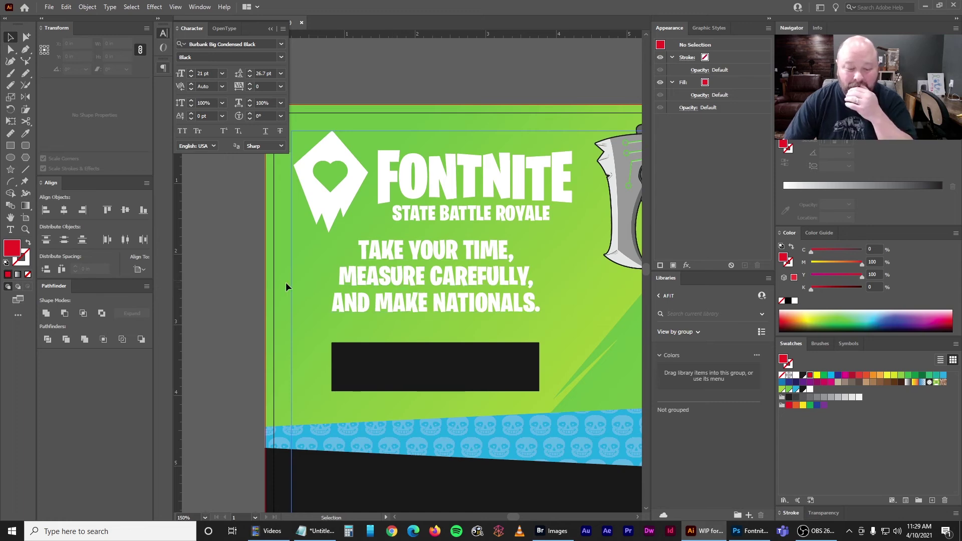
pyautogui.hotkey('ctrl', '+')
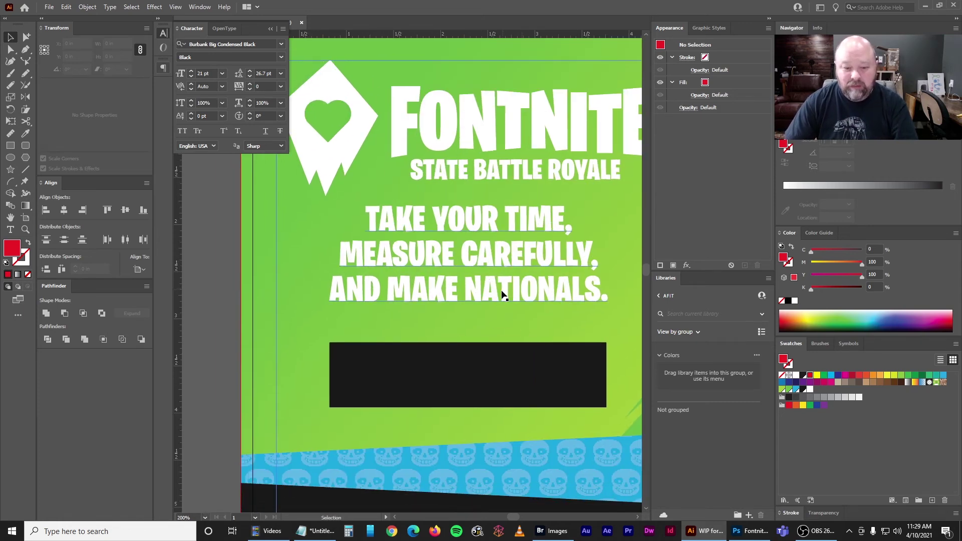
# Switch to Photoshop to check the slogan's placement in the reference advertisement
pyautogui.click(750, 531)
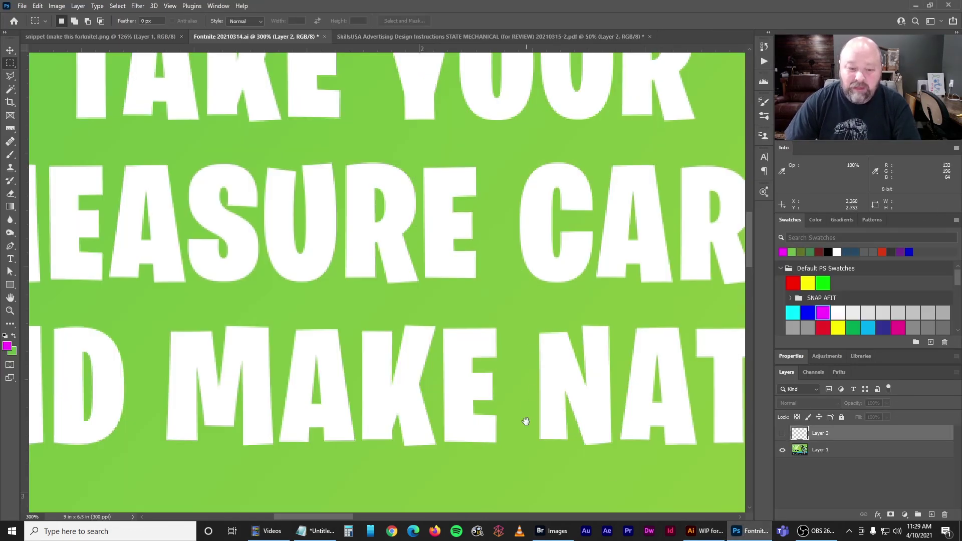
# Measure the vertical gap between the "AND MAKE NATIONALS." line and the black box in the reference image
pyautogui.scroll(-3, 520, 335)
pyautogui.hotkey('ctrl', '-')
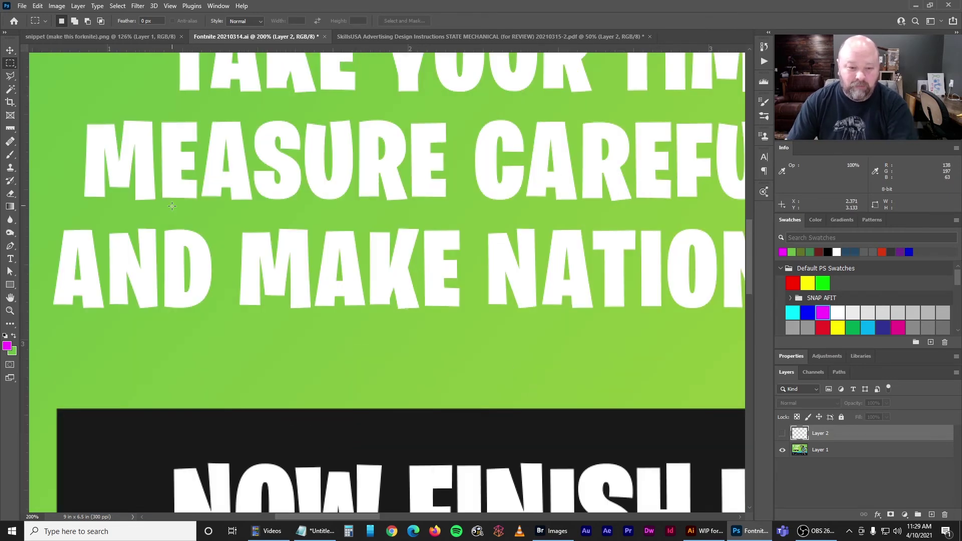
pyautogui.hotkey('ctrl', '-')
pyautogui.hotkey('ctrl', '-')
pyautogui.scroll(2, 504, 310)
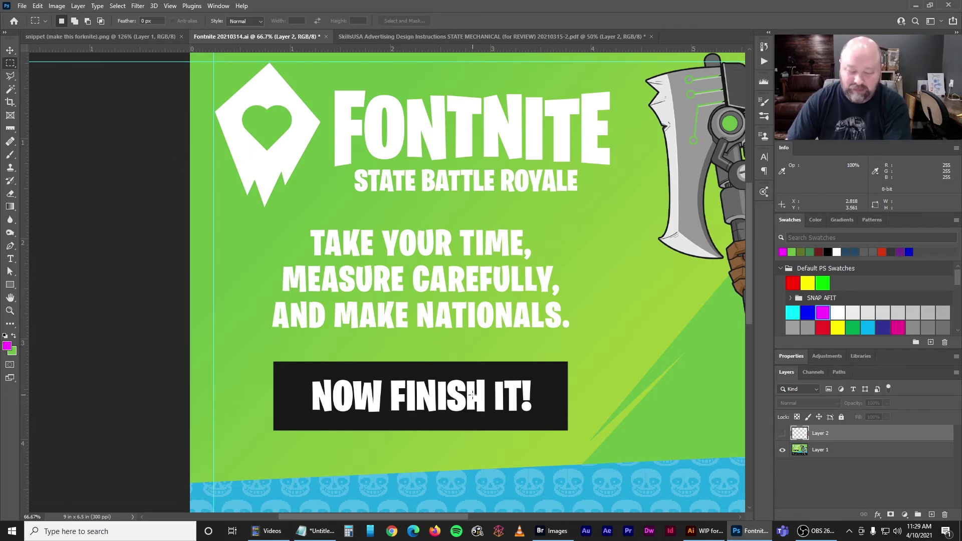
pyautogui.hotkey('ctrl', '+')
pyautogui.hotkey('ctrl', '+')
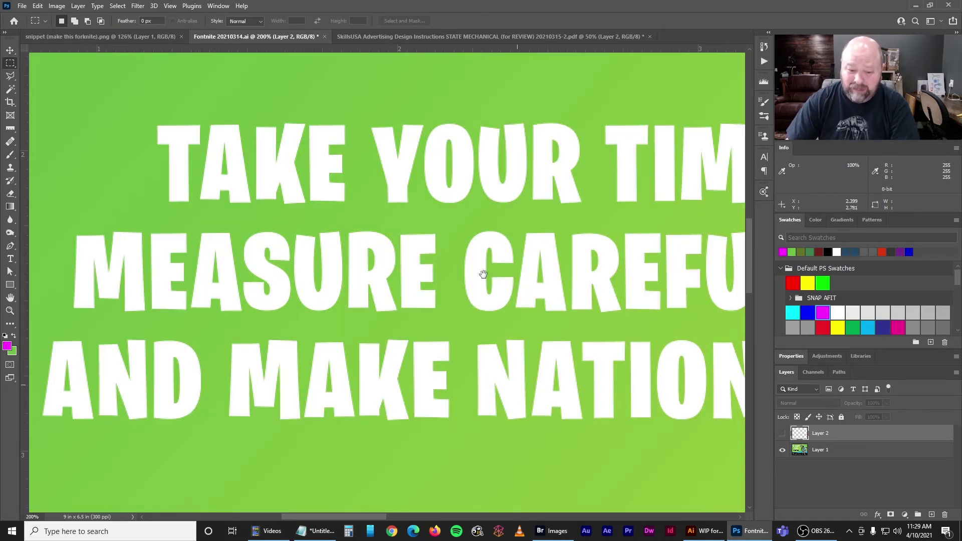
pyautogui.moveTo(494, 380); pyautogui.dragTo(473, 237)
pyautogui.moveTo(375, 256); pyautogui.dragTo(447, 357)
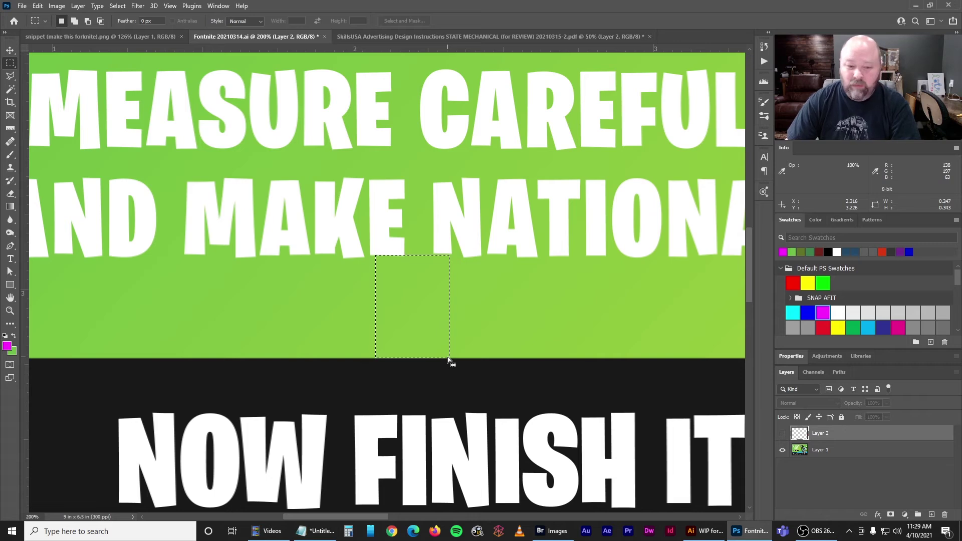
pyautogui.click(447, 357)
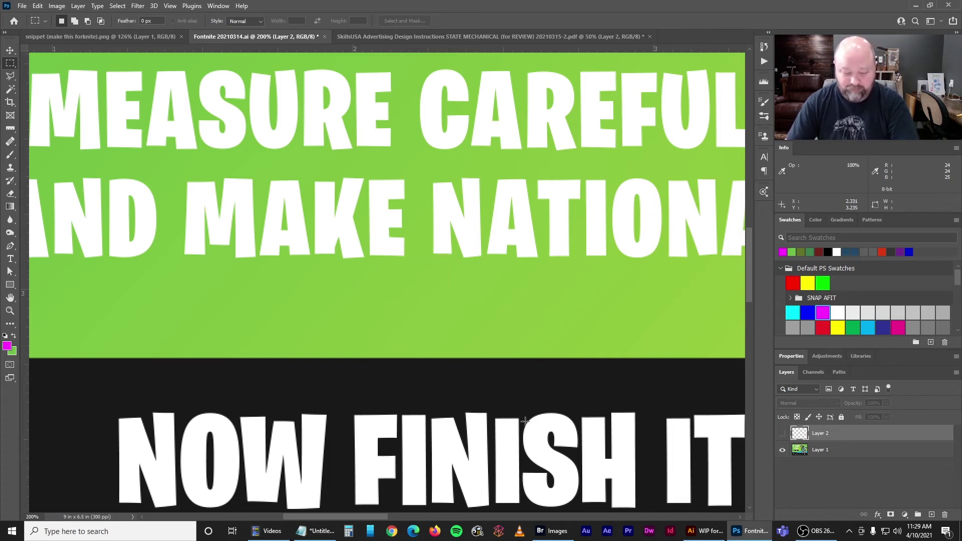
# In Illustrator, move the three-line headline down onto the black box's top edge, then offset it vertically by -0.343 in
pyautogui.click(704, 531)
pyautogui.scroll(5, 483, 476)
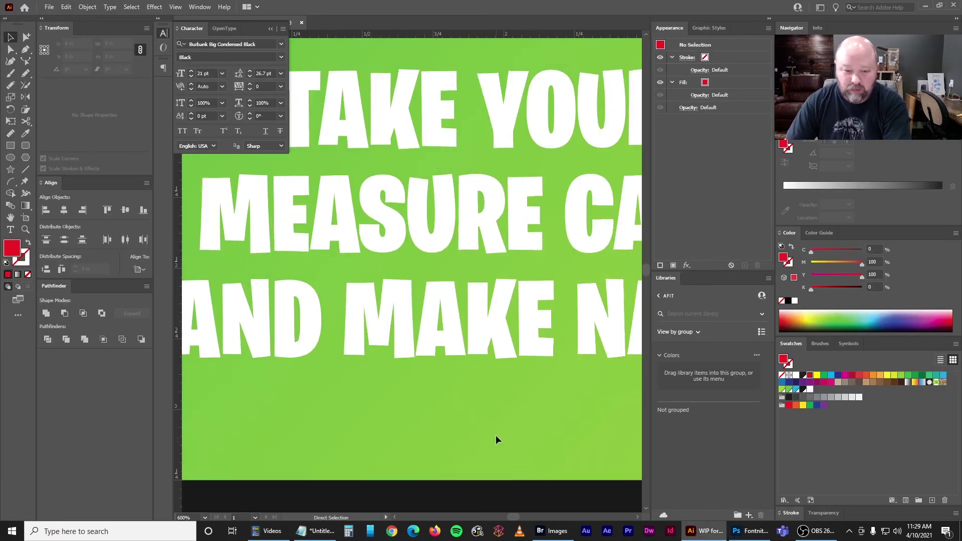
pyautogui.moveTo(448, 239); pyautogui.dragTo(444, 313)
pyautogui.moveTo(443, 312); pyautogui.dragTo(446, 312)
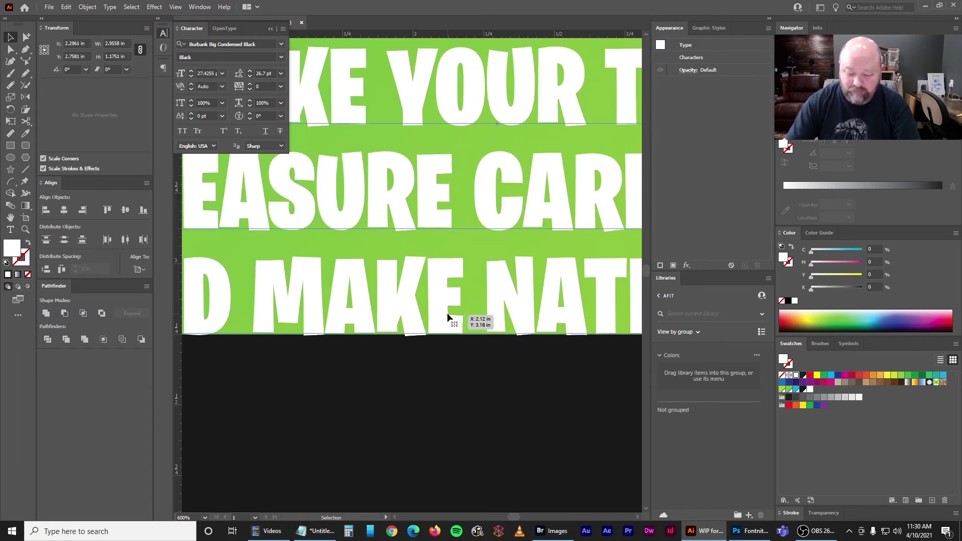
pyautogui.press('Return')
pyautogui.press('Tab')
pyautogui.write('-')
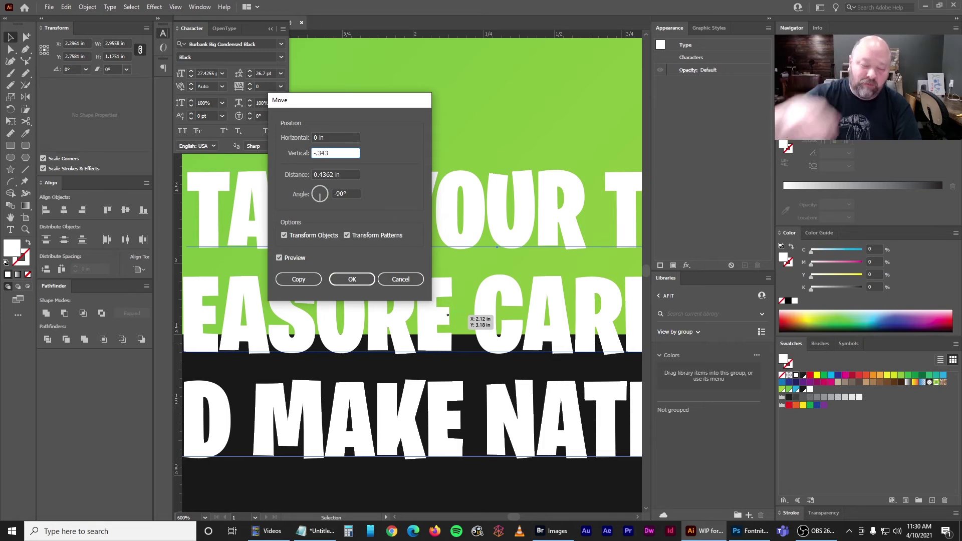
pyautogui.press('Return')
pyautogui.hotkey('ctrl', '-')
pyautogui.hotkey('ctrl', '-')
pyautogui.hotkey('ctrl', '-')
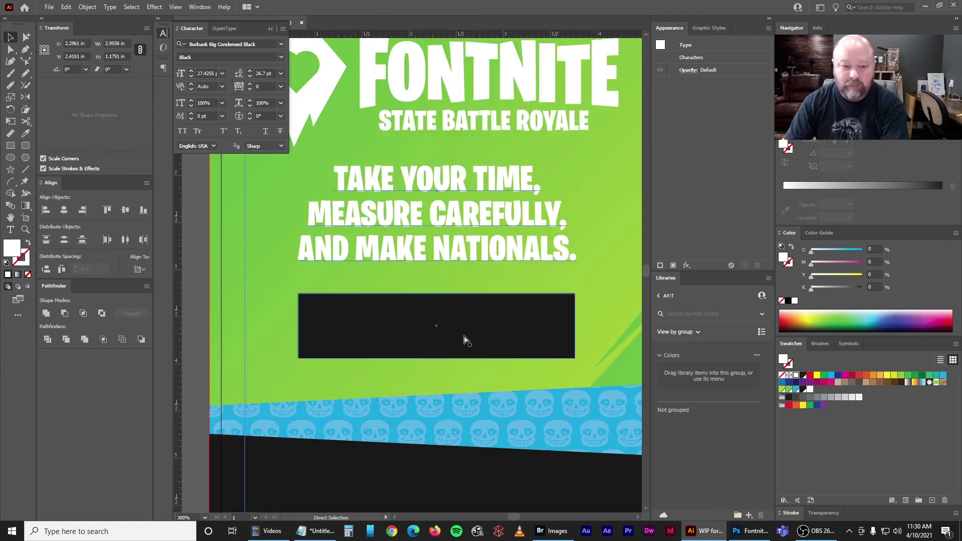
# Nudge the three-line headline up one increment above the black box and deselect it
pyautogui.click(198, 290)
pyautogui.scroll(2, 343, 379)
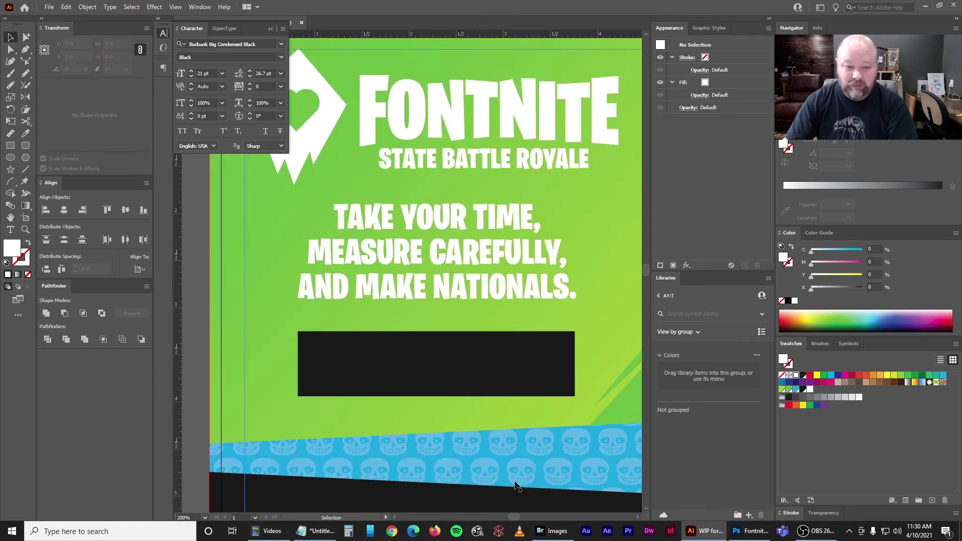
pyautogui.hotkey('ctrl', '-')
pyautogui.hotkey('ctrl', '-')
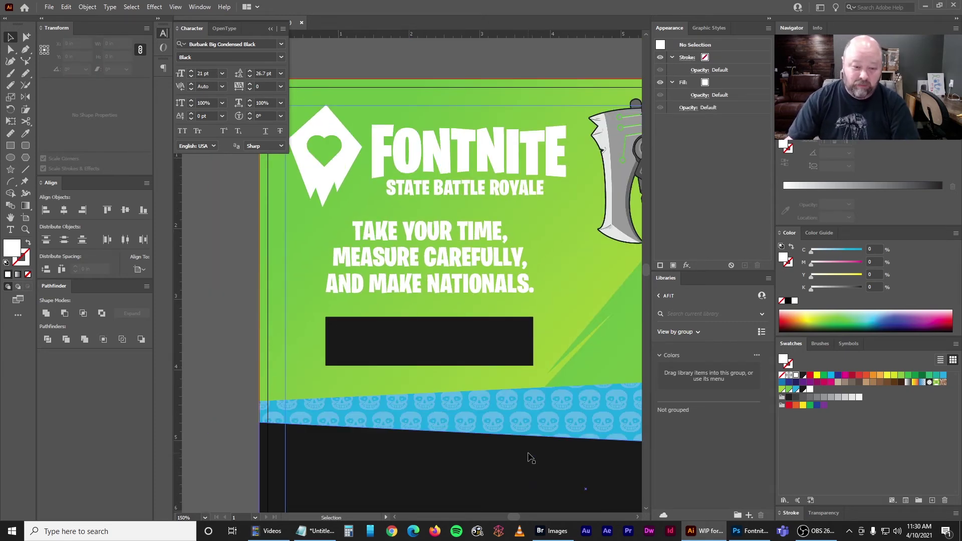
pyautogui.click(455, 281)
pyautogui.press('Up')
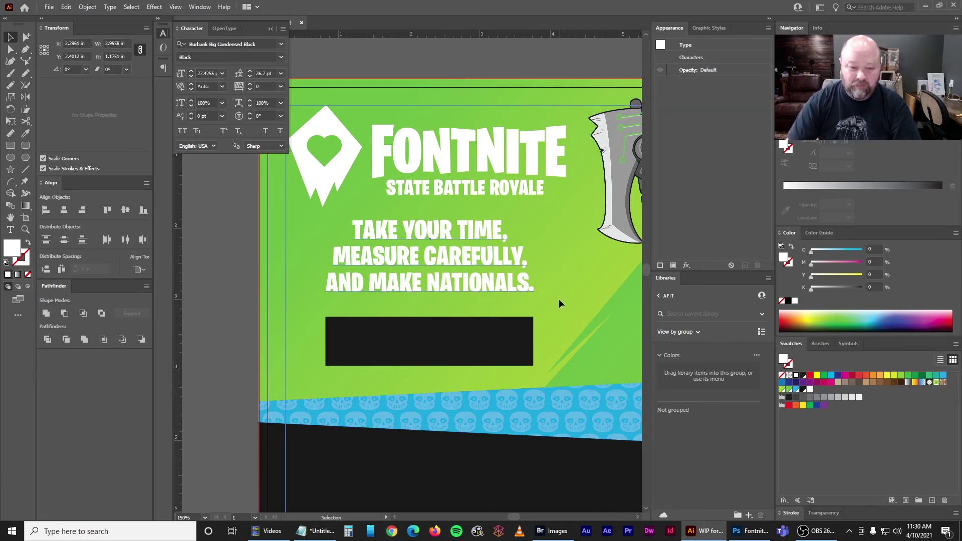
pyautogui.click(233, 277)
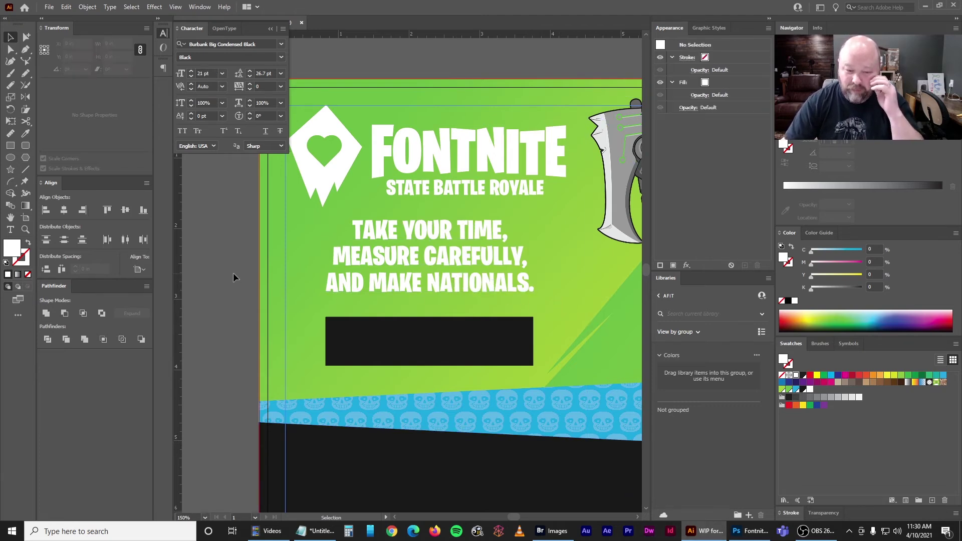
# Switch to Photoshop and examine the "NOW FINISH IT!" text in the reference's black box
pyautogui.hotkey('ctrl', '=')
pyautogui.moveTo(262, 275); pyautogui.dragTo(283, 273)
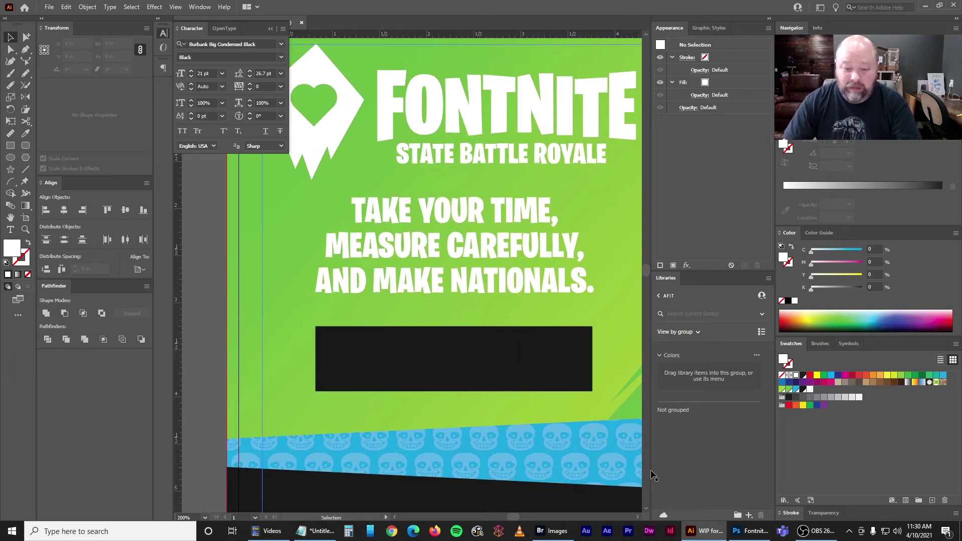
pyautogui.click(750, 531)
pyautogui.hotkey('ctrl', '-')
pyautogui.hotkey('ctrl', '-')
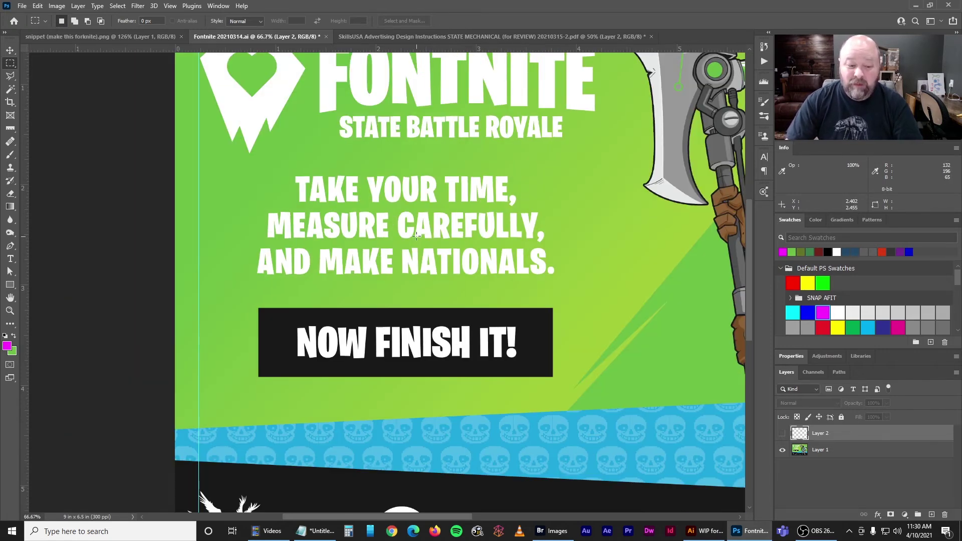
pyautogui.click(13, 52)
pyautogui.scroll(-3, 345, 333)
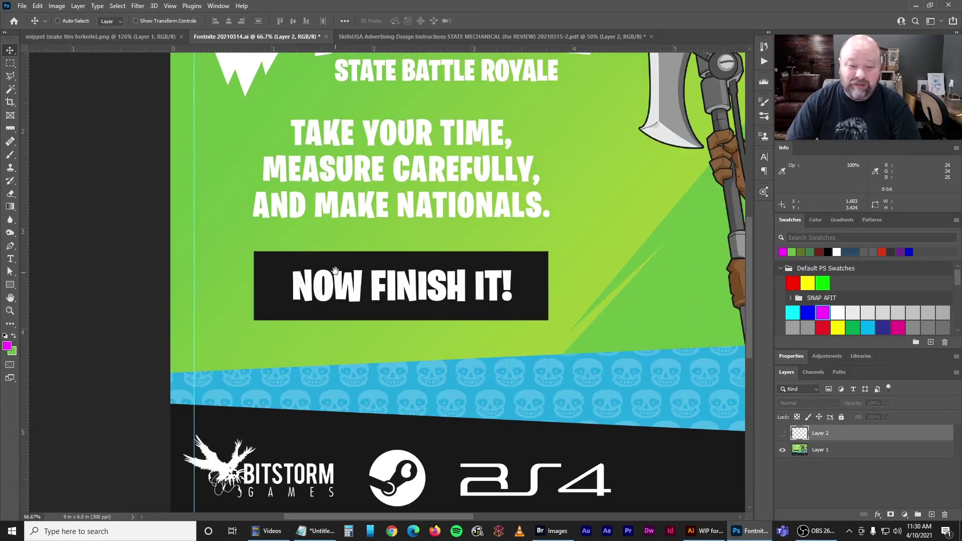
# Switch to Illustrator and duplicate the three-line headline straight down over the black box
pyautogui.click(697, 531)
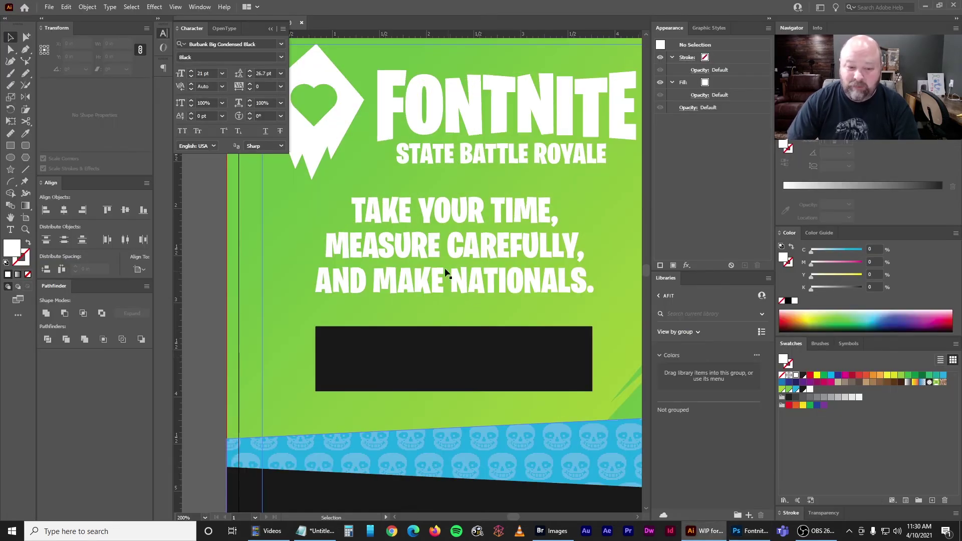
pyautogui.click(423, 274)
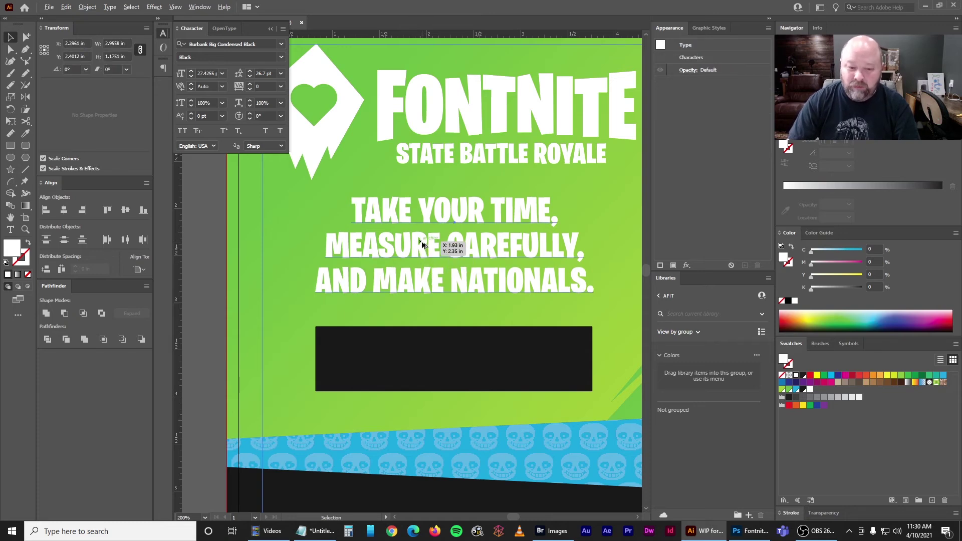
pyautogui.moveTo(423, 244); pyautogui.dragTo(428, 391)
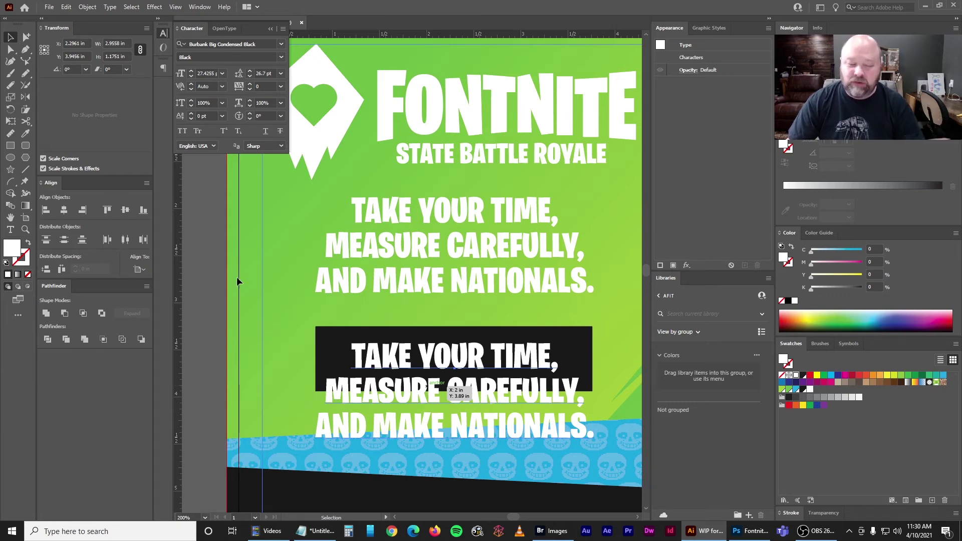
# Replace the duplicated headline's wording with "NOW FINISH IT!"
pyautogui.click(10, 229)
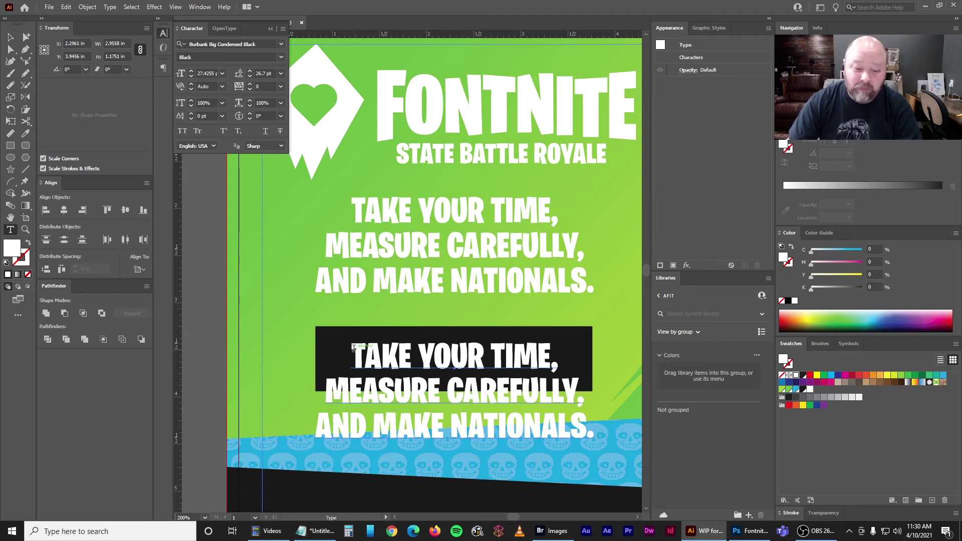
pyautogui.moveTo(354, 348); pyautogui.dragTo(701, 494)
pyautogui.write('NOW F')
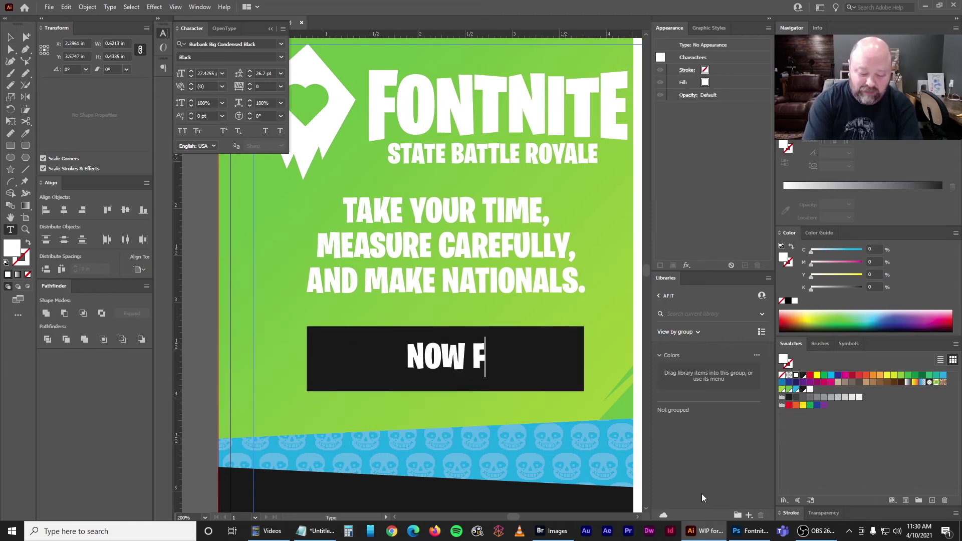
pyautogui.write('INISH IT!@')
pyautogui.press('BackSpace')
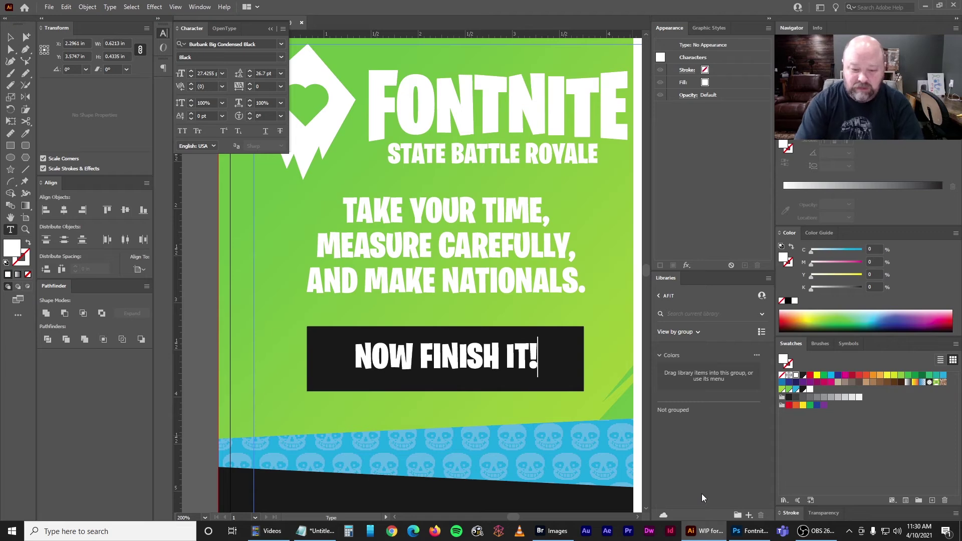
pyautogui.click(10, 37)
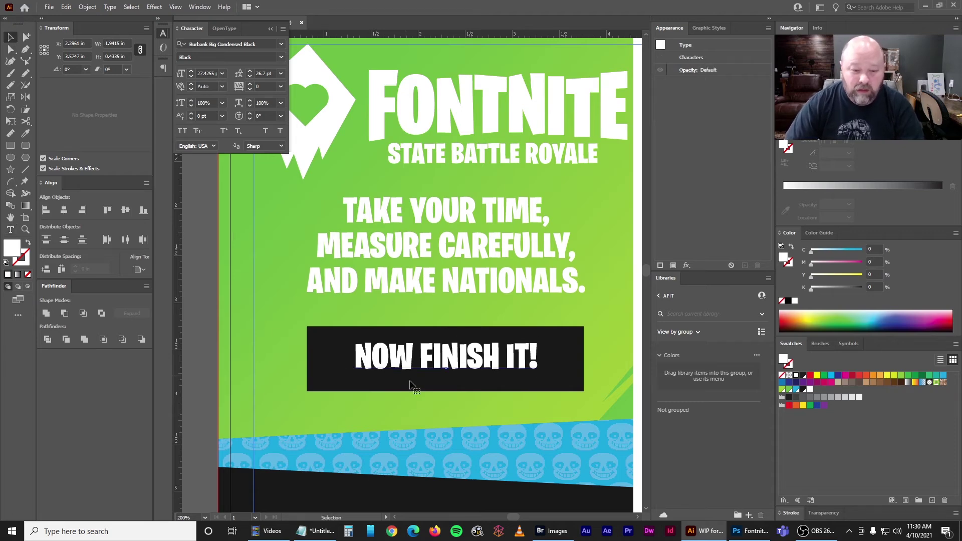
# In Photoshop, use a temporary vertical guide to compare the end of "NOW FINISH IT!" with the headline lines above, then remove it
pyautogui.moveTo(426, 406); pyautogui.dragTo(421, 379)
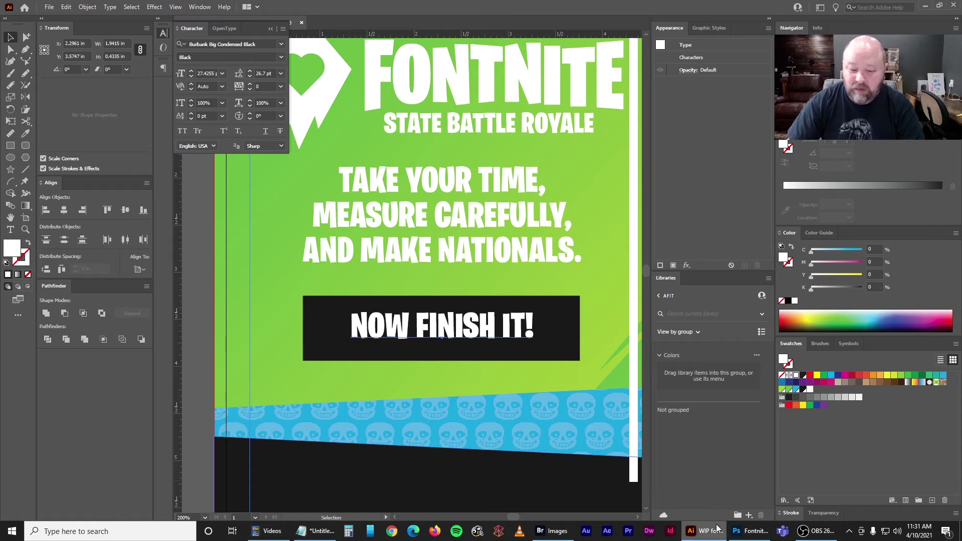
pyautogui.click(754, 535)
pyautogui.moveTo(23, 284); pyautogui.dragTo(512, 240)
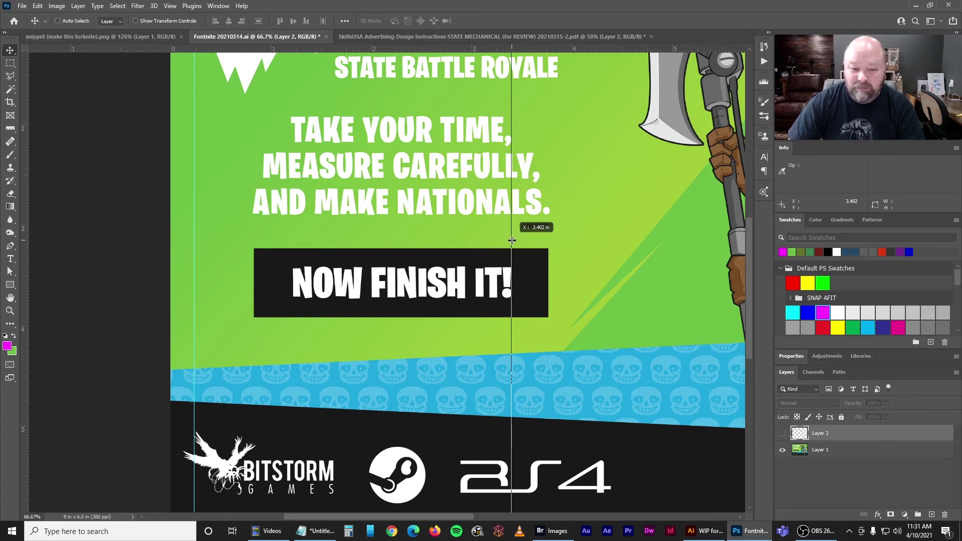
pyautogui.moveTo(512, 240); pyautogui.dragTo(512, 241)
pyautogui.hotkey('ctrl', 'z')
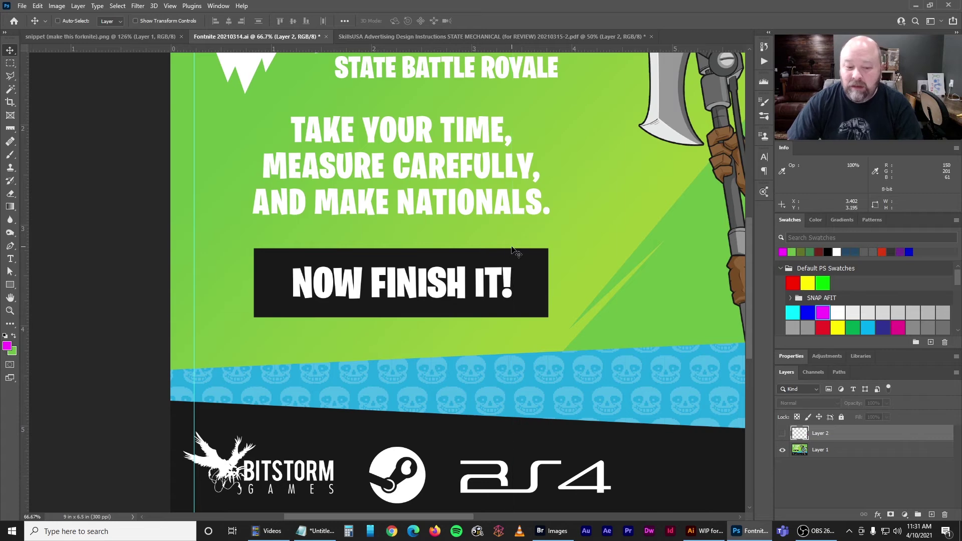
# Back in Illustrator, move "NOW FINISH IT!" up over the "AND MAKE NATIONALS." line and fill it red
pyautogui.click(704, 531)
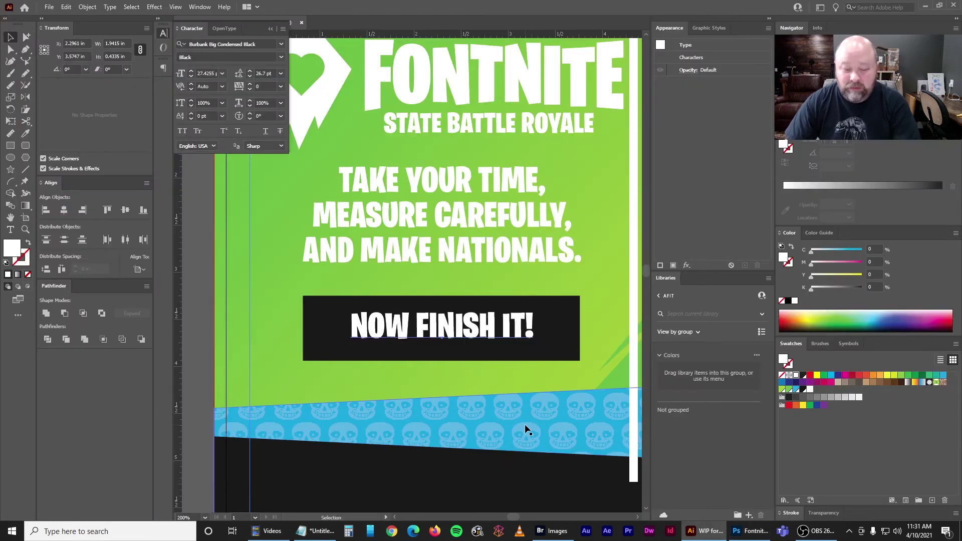
pyautogui.scroll(5, 522, 421)
pyautogui.moveTo(466, 405); pyautogui.dragTo(467, 260)
pyautogui.click(810, 376)
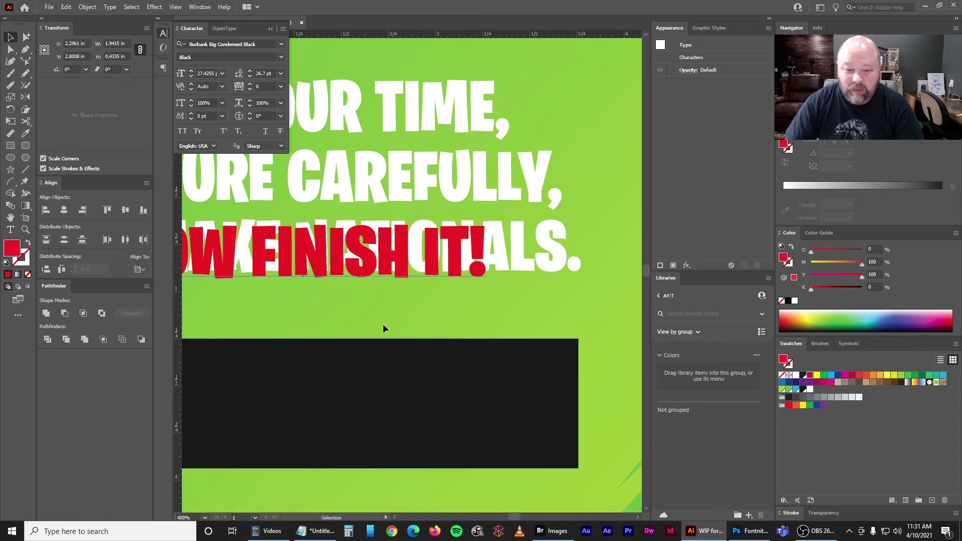
# Set the font size of the red "NOW FINISH IT!" text to 31 pt
pyautogui.click(191, 71)
pyautogui.click(191, 71)
pyautogui.click(191, 72)
pyautogui.click(191, 71)
pyautogui.click(191, 72)
pyautogui.click(191, 71)
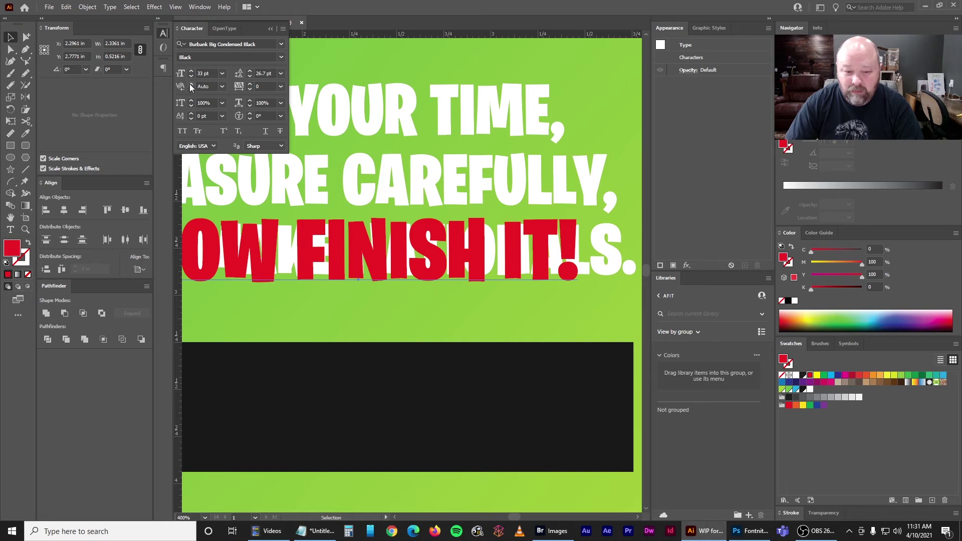
pyautogui.click(190, 76)
pyautogui.click(191, 76)
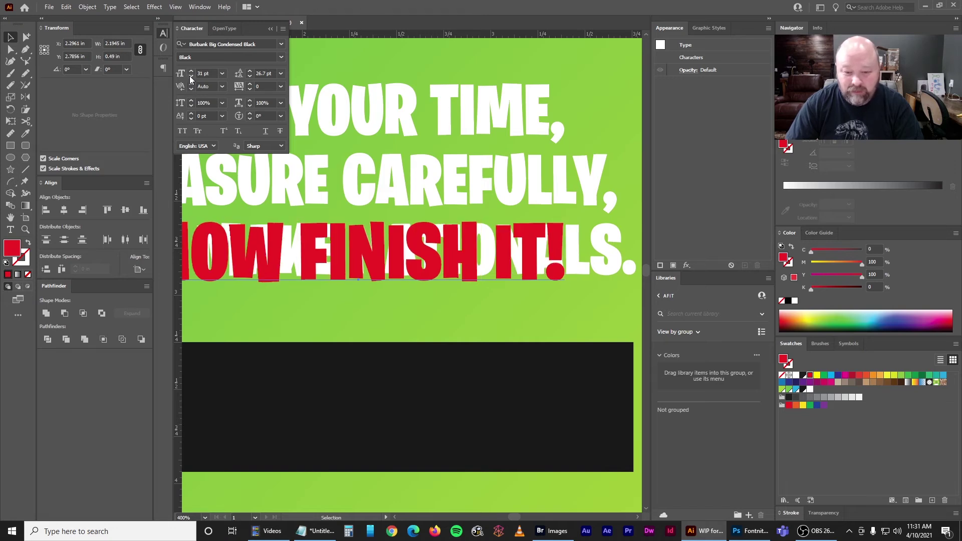
# Move the red "NOW FINISH IT!" text down to just above the black box and shift it slightly right to line up with "TAKE YOUR TIME,"
pyautogui.moveTo(289, 213); pyautogui.dragTo(470, 256)
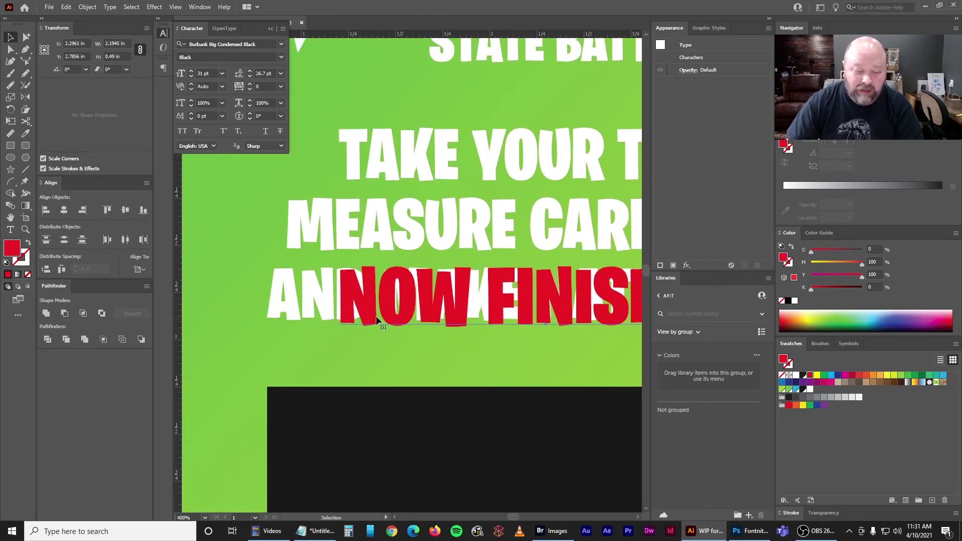
pyautogui.moveTo(378, 320); pyautogui.dragTo(377, 362)
pyautogui.moveTo(636, 323); pyautogui.dragTo(441, 317)
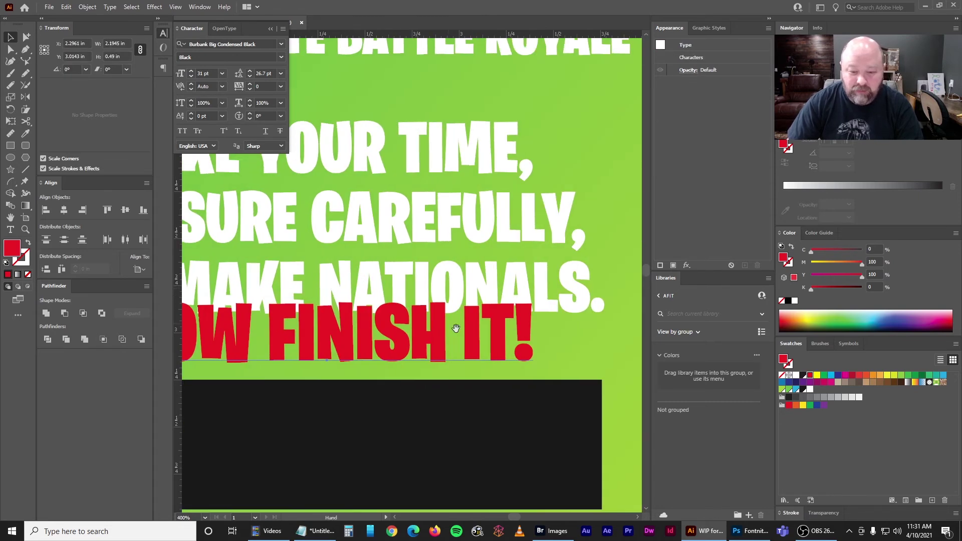
pyautogui.moveTo(404, 341); pyautogui.dragTo(406, 342)
pyautogui.moveTo(297, 342); pyautogui.dragTo(427, 334)
pyautogui.keyDown('shift'); pyautogui.click(451, 381); pyautogui.keyUp('shift')
# Fill "NOW FINISH IT!" white and move it straight down about 0.59 in to the middle of the black box
pyautogui.hotkey('ctrl', '-')
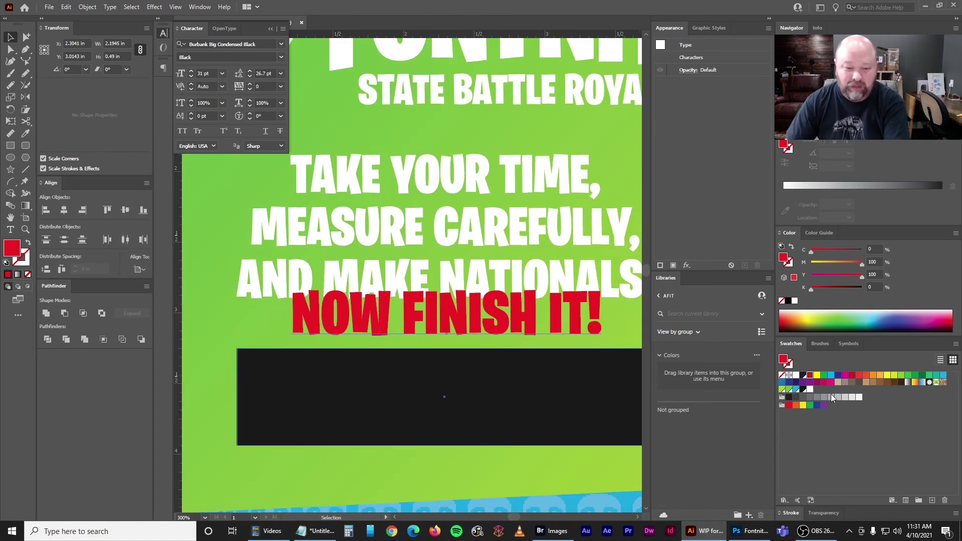
pyautogui.click(795, 375)
pyautogui.moveTo(435, 321); pyautogui.dragTo(397, 326)
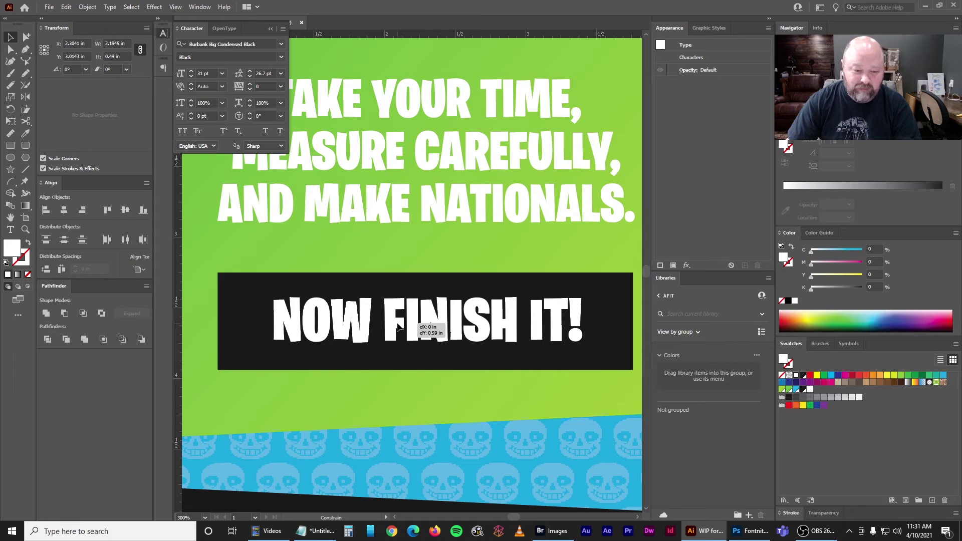
pyautogui.moveTo(398, 327); pyautogui.dragTo(399, 326)
pyautogui.hotkey('ctrl', '-')
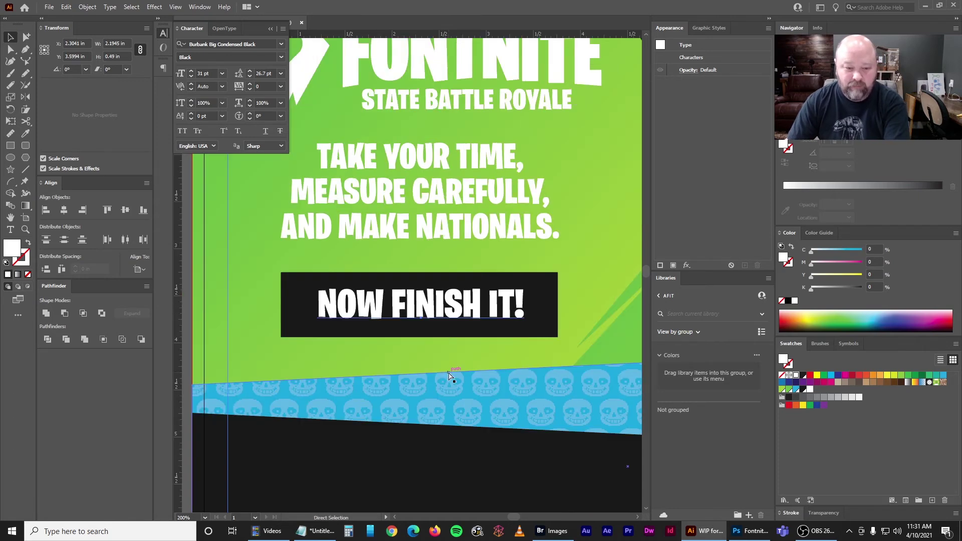
# Switch to the Photoshop reference and examine the logo row and copyright text in the black footer
pyautogui.hotkey('ctrl', '-')
pyautogui.click(220, 311)
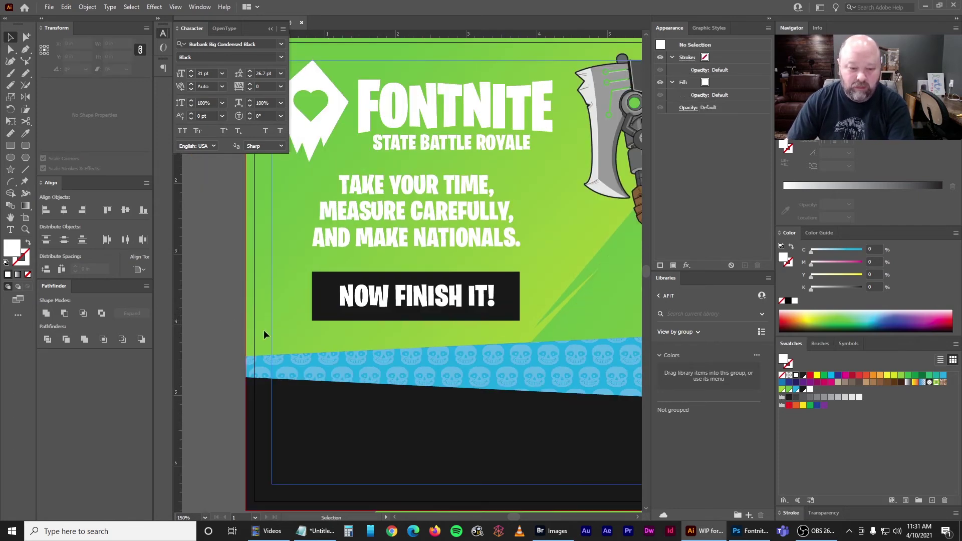
pyautogui.click(747, 531)
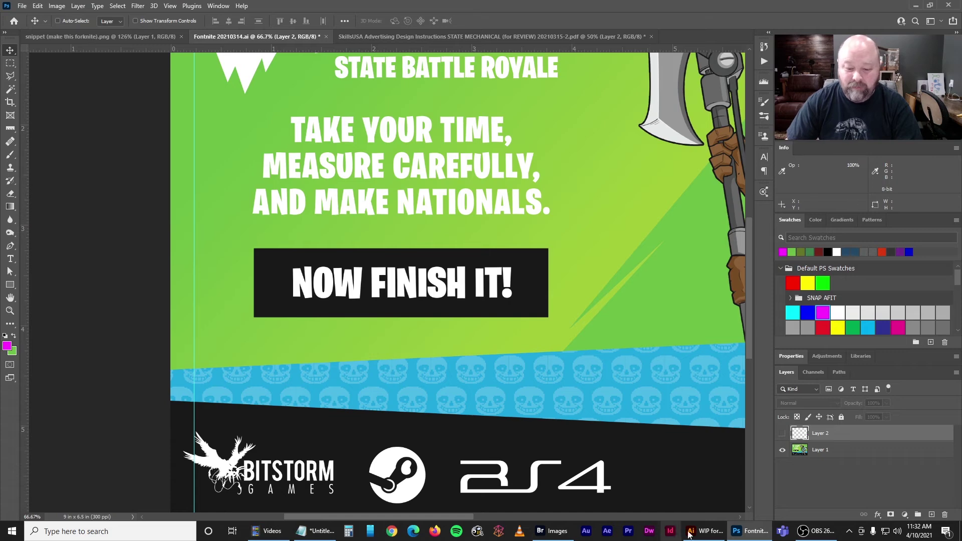
pyautogui.moveTo(698, 534)
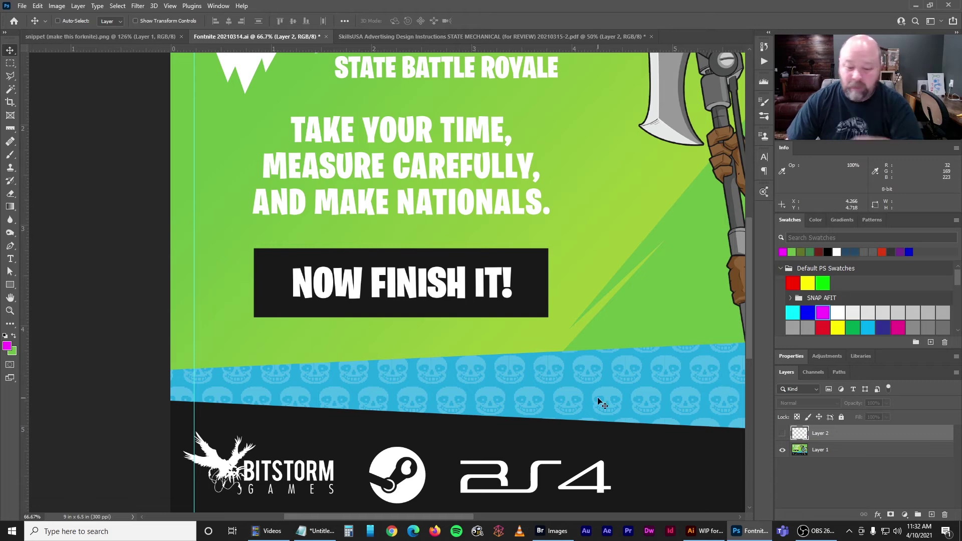
pyautogui.hotkey('ctrl', '-')
pyautogui.moveTo(435, 389); pyautogui.dragTo(423, 268)
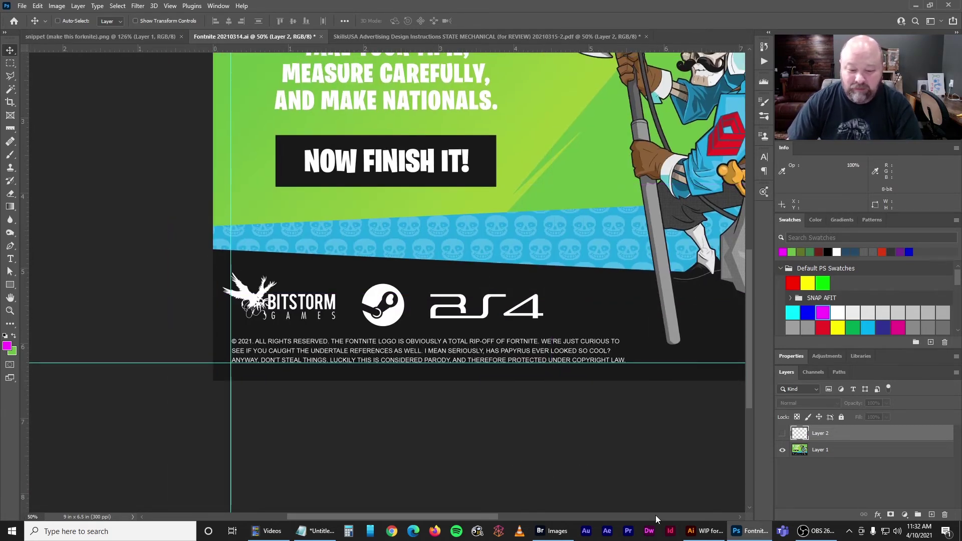
# From Bridge, open BEAN Logo.pdf, BitStorm Games Logos.pdf and BS4 Logo.pdf in Illustrator
pyautogui.click(713, 536)
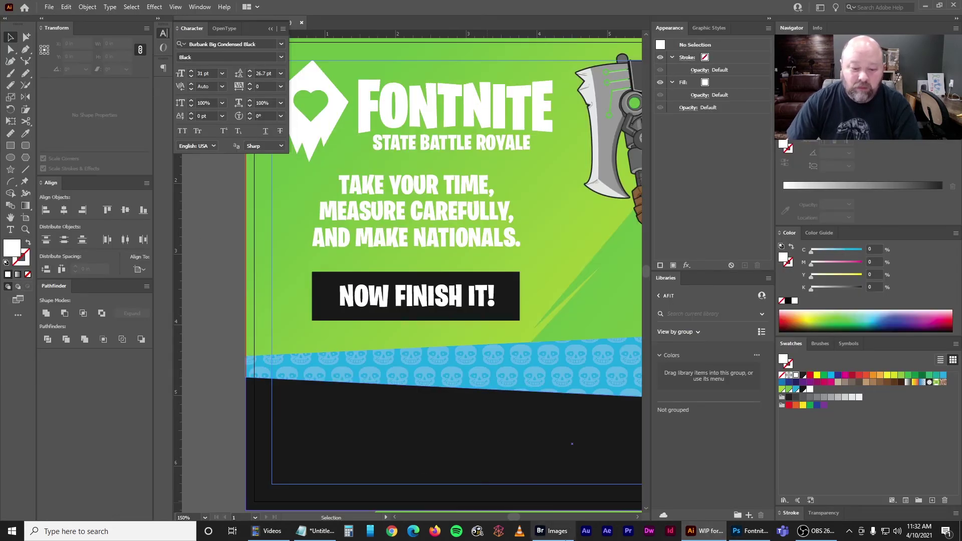
pyautogui.click(556, 531)
pyautogui.click(181, 180)
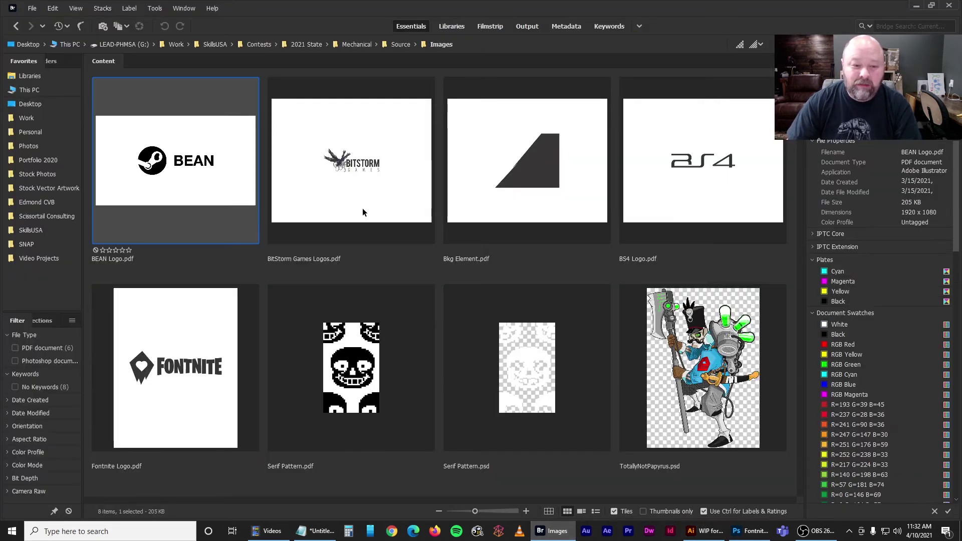
pyautogui.keyDown('ctrl'); pyautogui.click(357, 183); pyautogui.keyUp('ctrl')
pyautogui.keyDown('ctrl'); pyautogui.click(675, 175); pyautogui.keyUp('ctrl')
pyautogui.rightClick(678, 183)
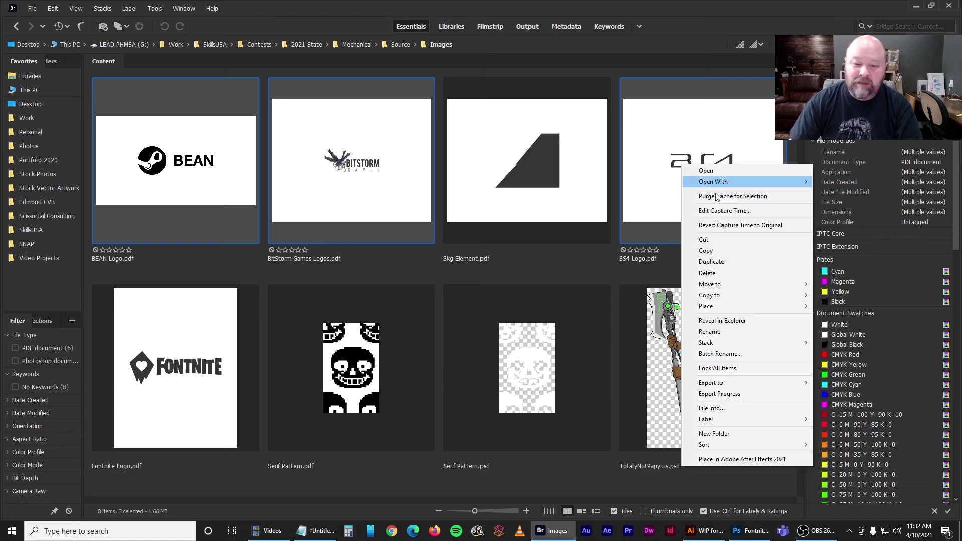
pyautogui.moveTo(752, 182)
pyautogui.click(822, 194)
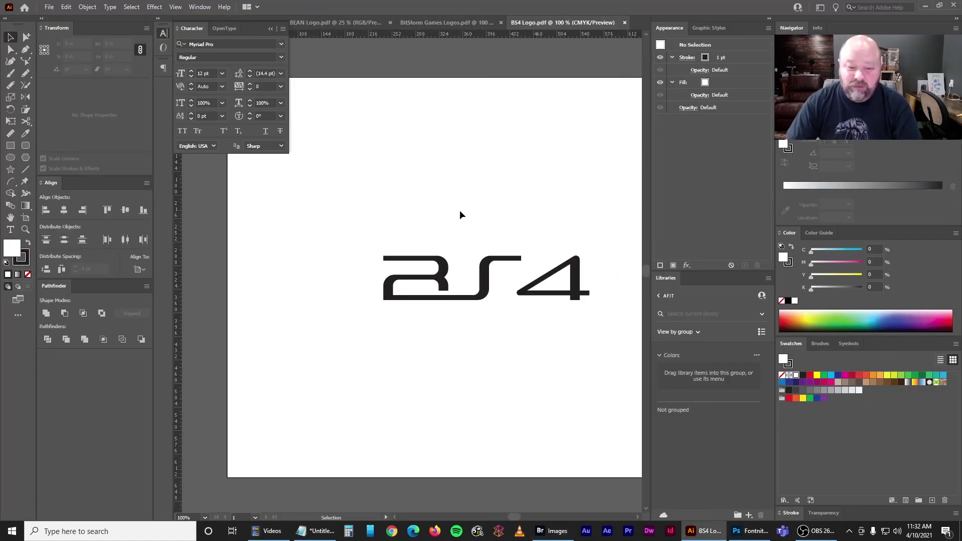
# Copy the BS4 logo into WIP for video.ai, closing its source file, fill it white and place it over the black footer
pyautogui.moveTo(294, 230); pyautogui.dragTo(546, 376)
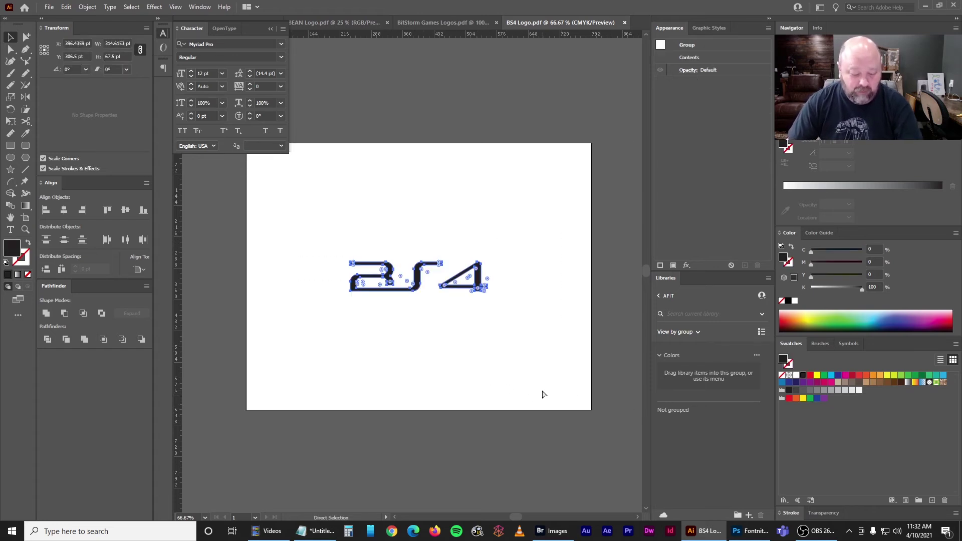
pyautogui.hotkey('ctrl', 'w')
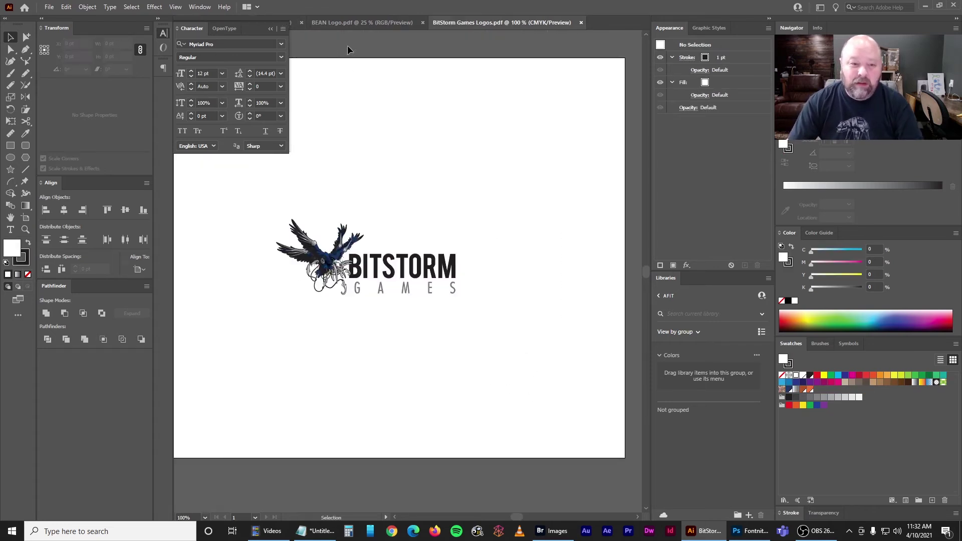
pyautogui.click(271, 29)
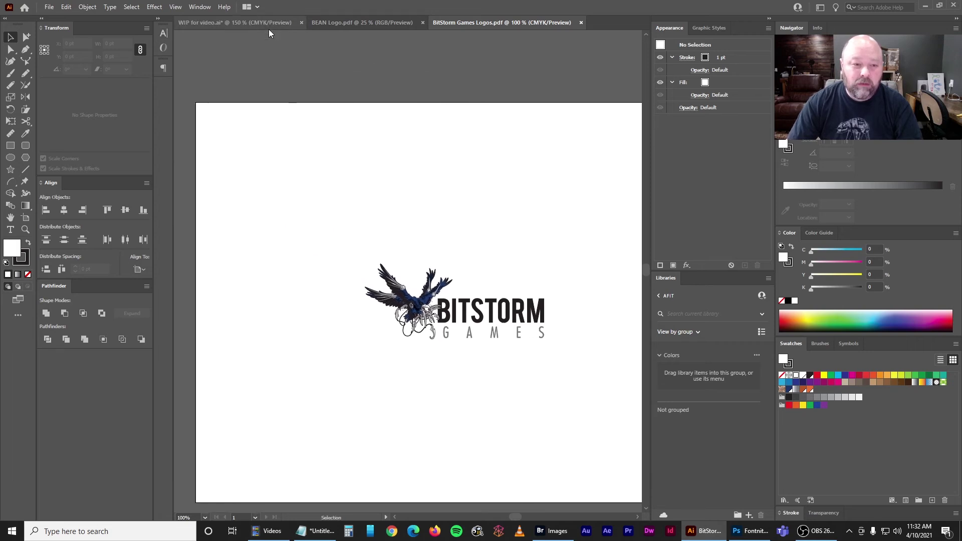
pyautogui.click(269, 25)
pyautogui.hotkey('ctrl', 'v')
pyautogui.press('v')
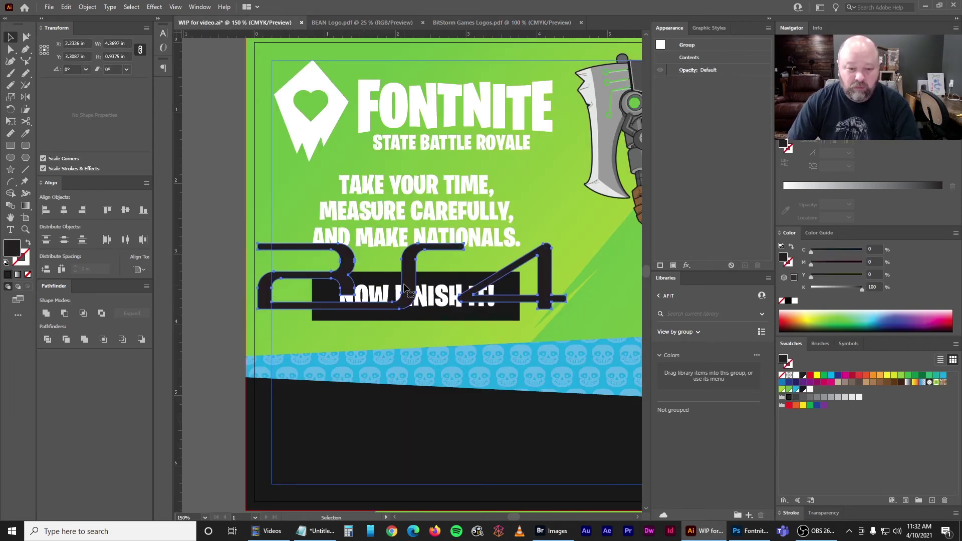
pyautogui.moveTo(405, 293); pyautogui.dragTo(381, 435)
pyautogui.click(215, 273)
# In BitStorm Games Logos.pdf, go through the logo versions and leave only the White layer visible
pyautogui.click(464, 21)
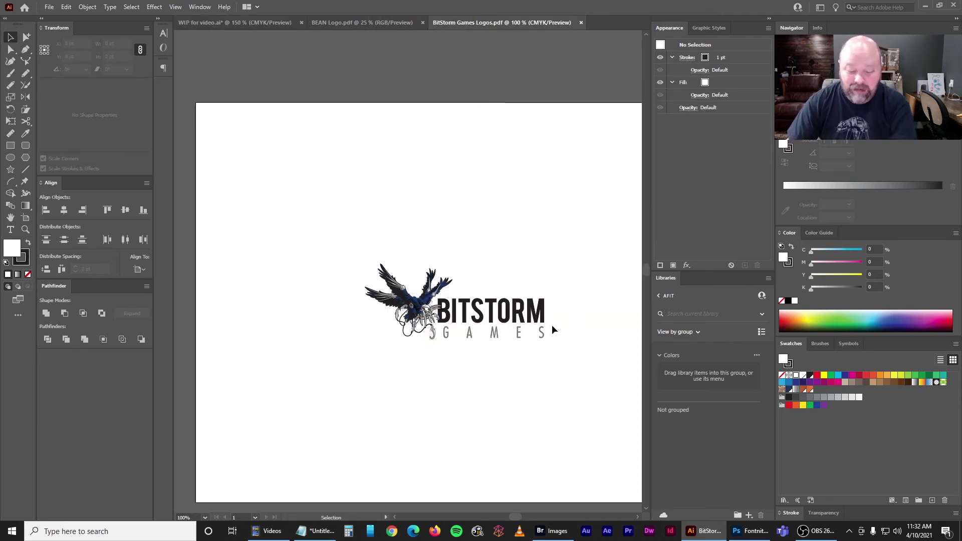
pyautogui.hotkey('ctrl', '=')
pyautogui.hotkey('ctrl', '=')
pyautogui.moveTo(551, 324); pyautogui.dragTo(443, 160)
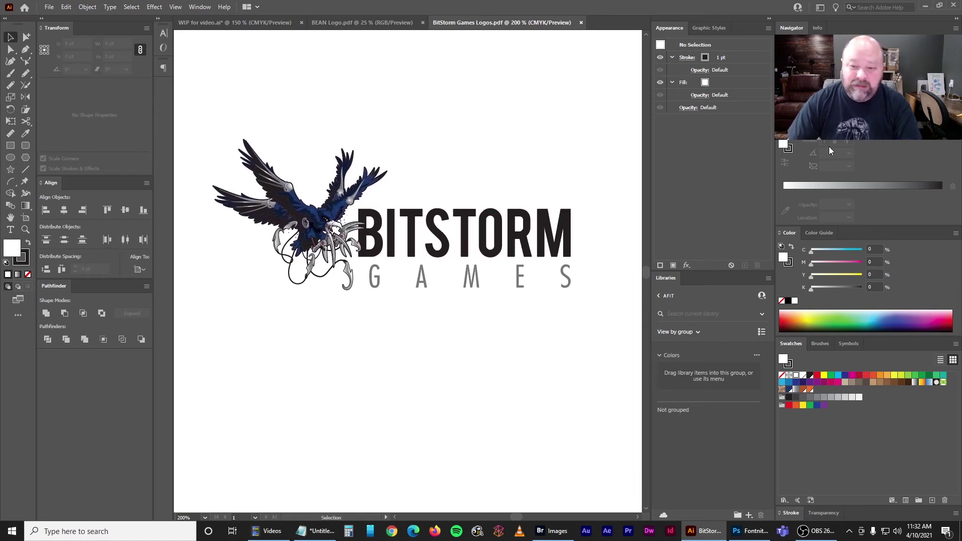
pyautogui.click(820, 115)
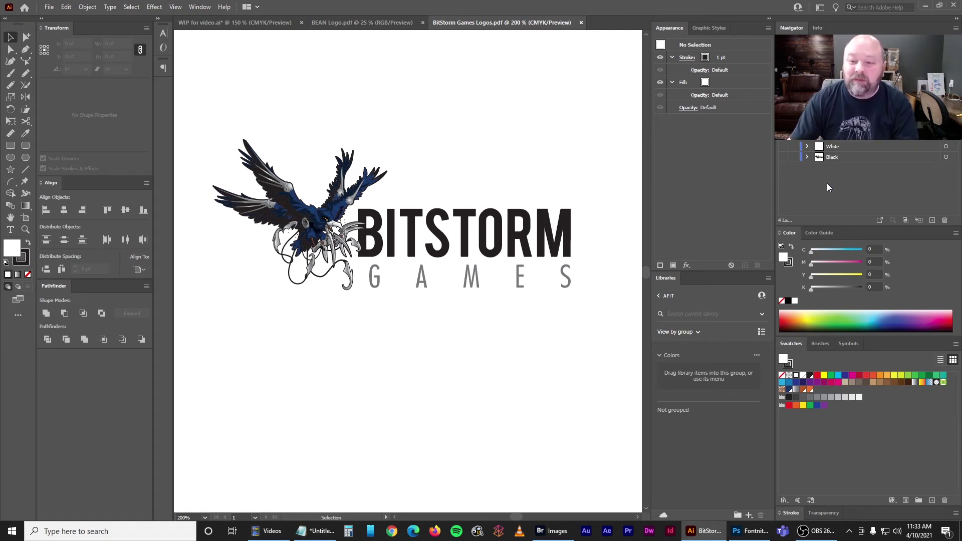
pyautogui.click(784, 142)
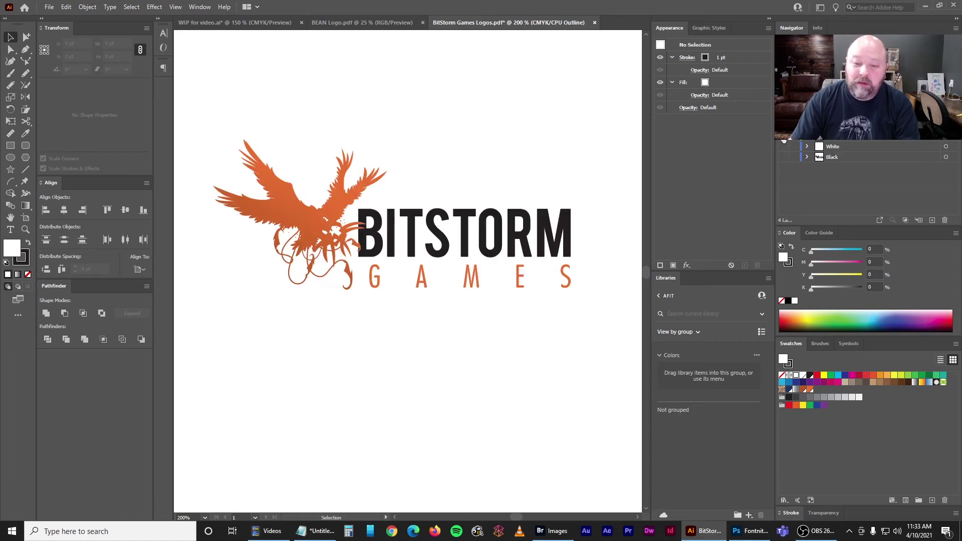
pyautogui.click(784, 146)
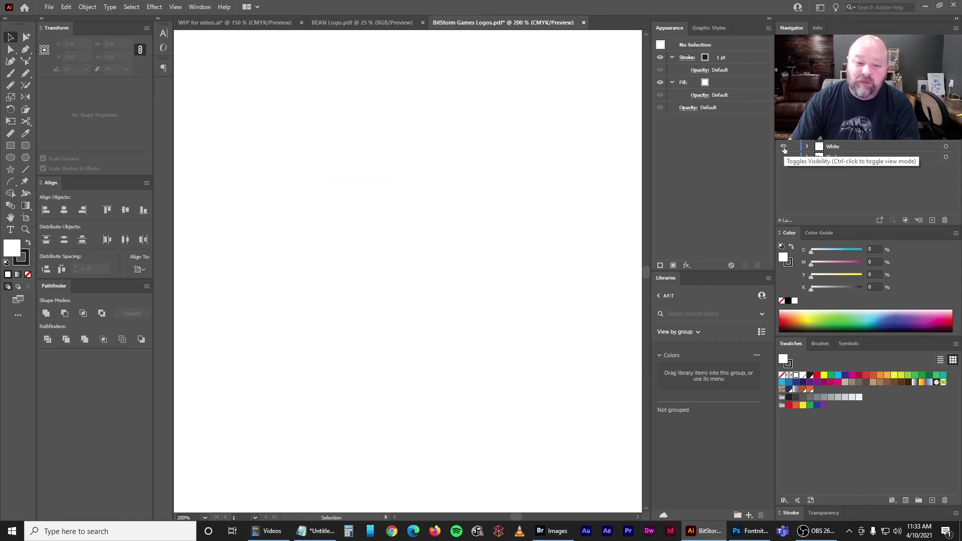
pyautogui.click(784, 157)
pyautogui.click(784, 158)
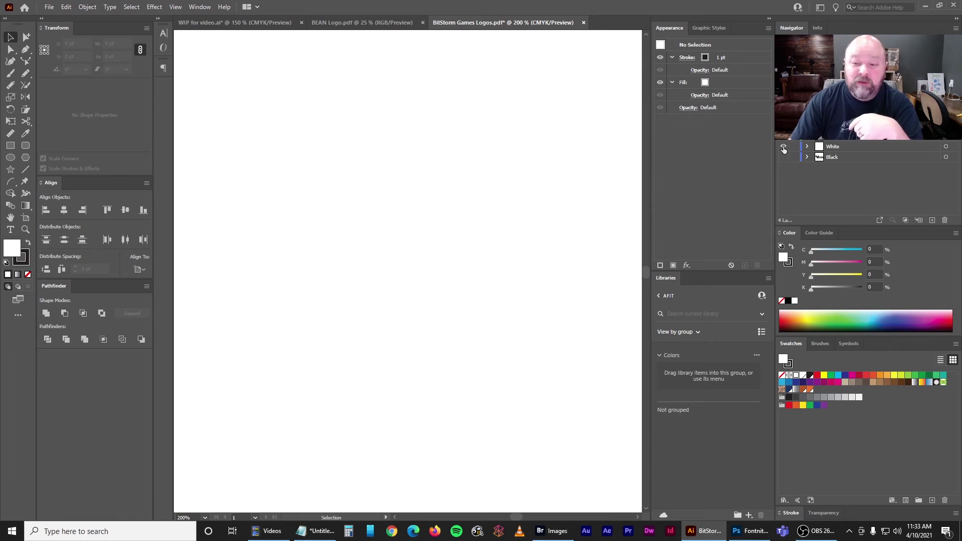
pyautogui.click(784, 147)
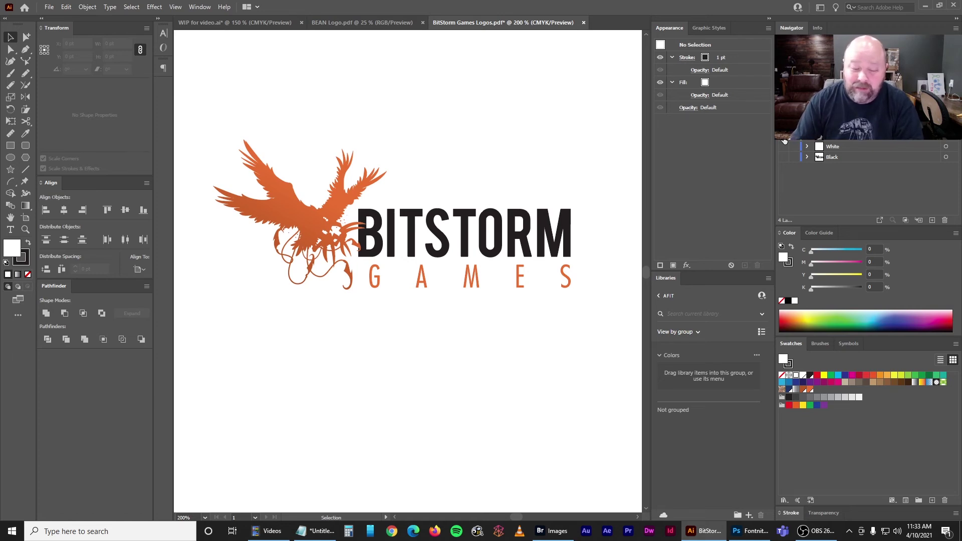
pyautogui.click(783, 144)
pyautogui.hotkey('ctrl', '-')
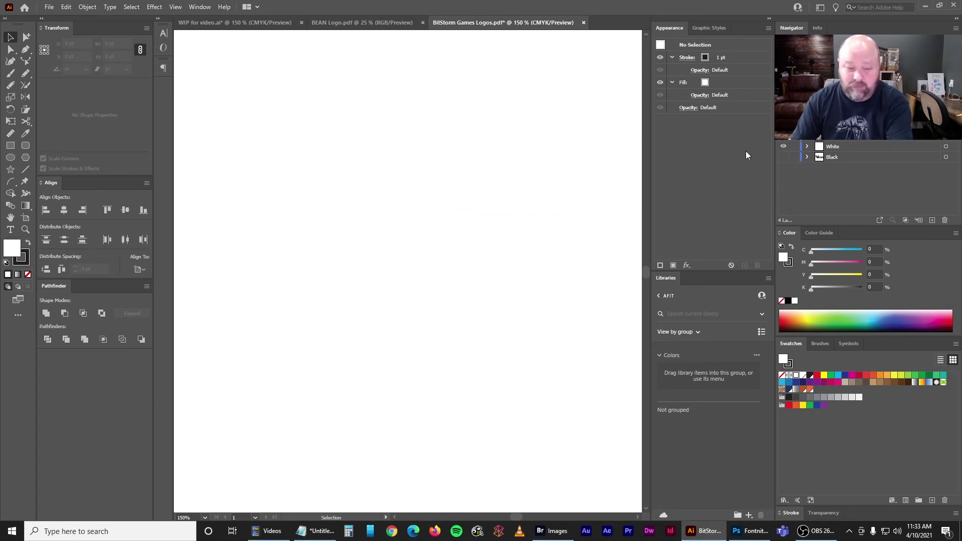
# Copy the white BitStorm Games logo, close its file without saving, and paste it into the advertisement above the BS4 logo
pyautogui.moveTo(214, 119); pyautogui.dragTo(556, 300)
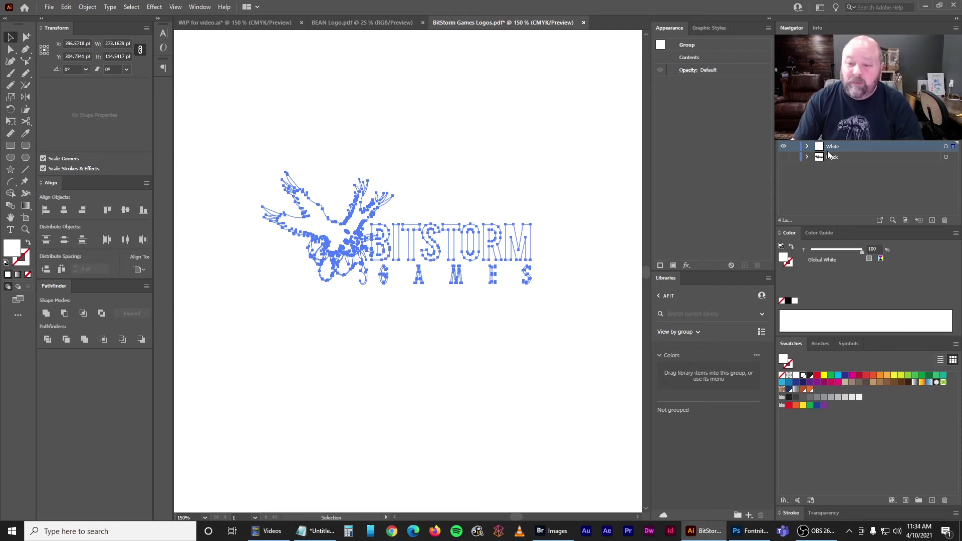
pyautogui.press('a')
pyautogui.hotkey('ctrl', 'w')
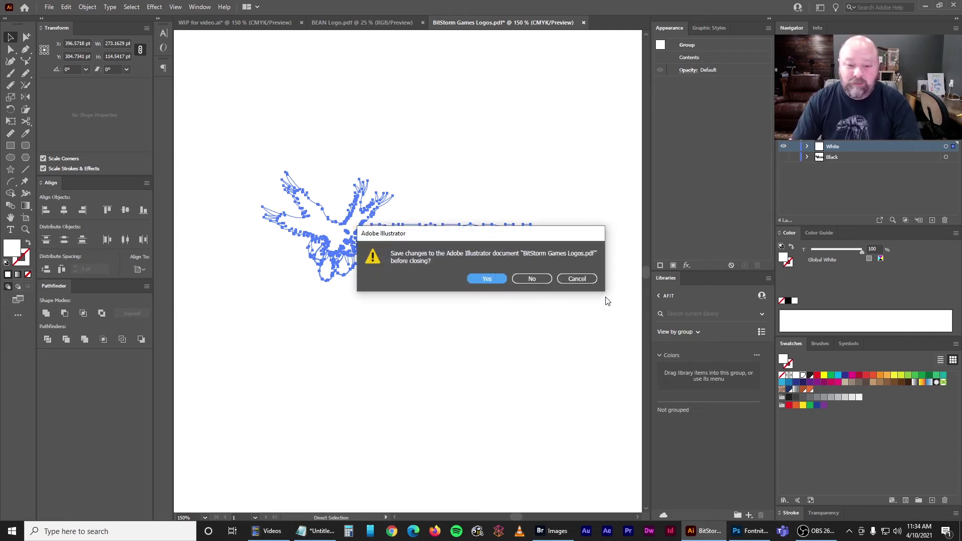
pyautogui.press('n')
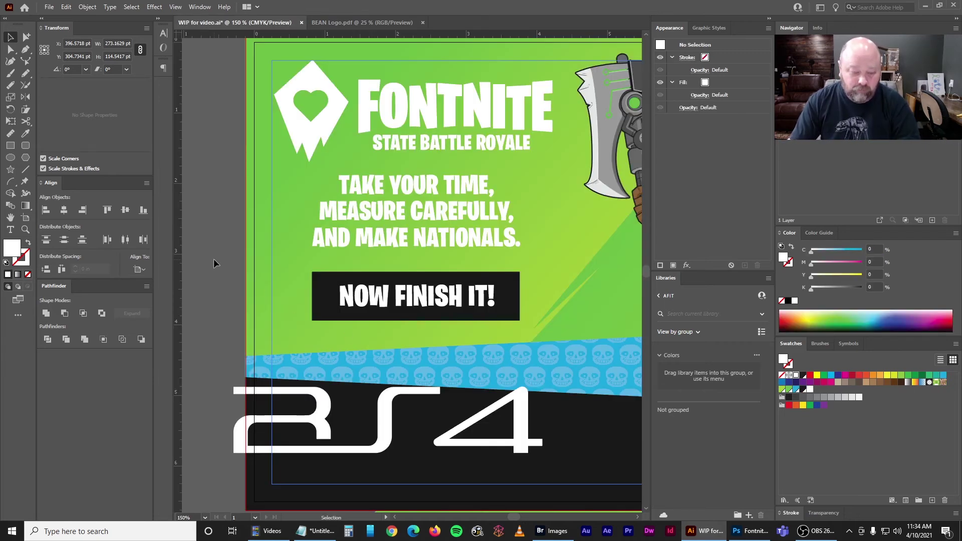
pyautogui.hotkey('ctrl', 'v')
pyautogui.moveTo(355, 276); pyautogui.dragTo(278, 320)
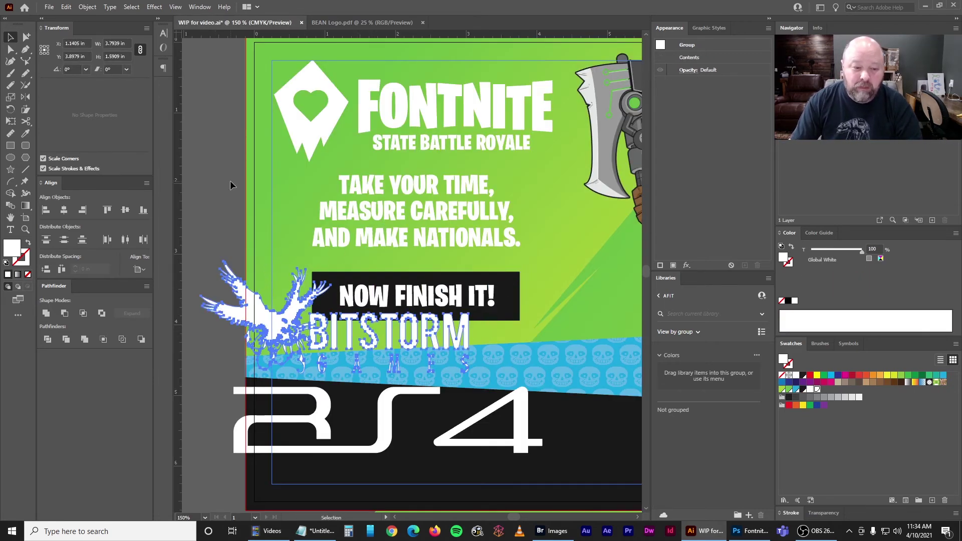
pyautogui.click(230, 180)
# Ungroup the logo in BEAN Logo.pdf so its round icon is separate from the BEAN lettering
pyautogui.click(335, 22)
pyautogui.click(364, 293)
pyautogui.moveTo(411, 331); pyautogui.dragTo(476, 310)
pyautogui.hotkey('ctrl', '=')
pyautogui.click(476, 426)
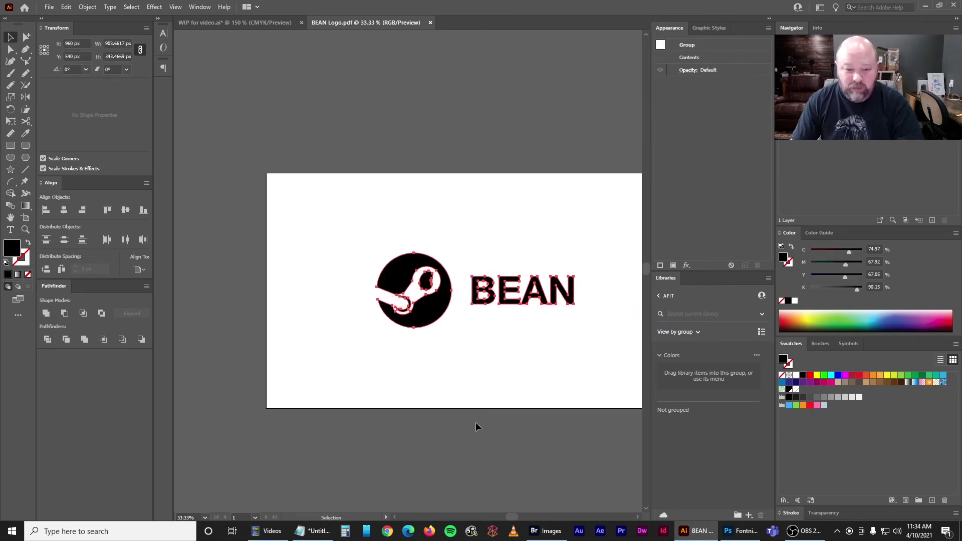
pyautogui.click(321, 275)
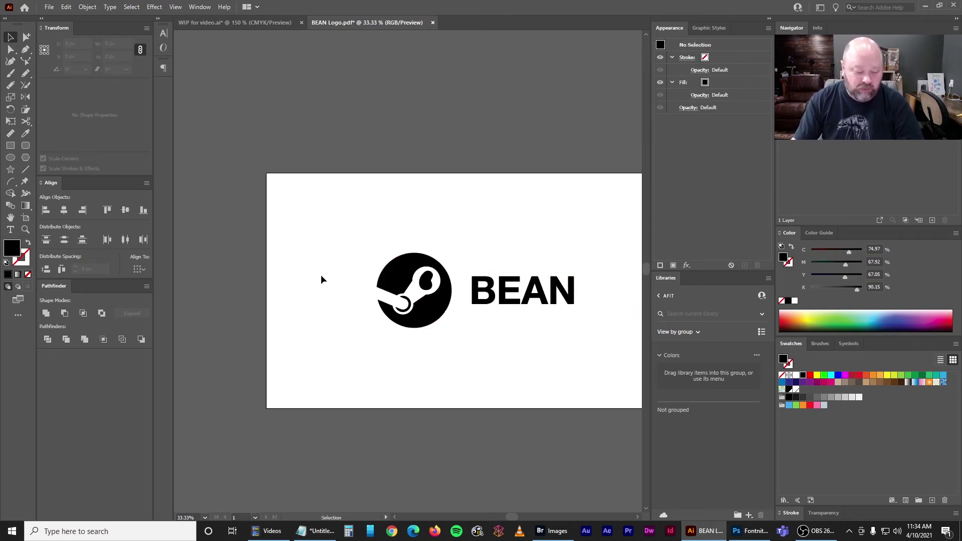
# Copy only the round BEAN icon, close its file without saving, paste it into the advertisement and fill it white
pyautogui.moveTo(326, 290); pyautogui.dragTo(431, 348)
pyautogui.press('a')
pyautogui.hotkey('ctrl', 'w')
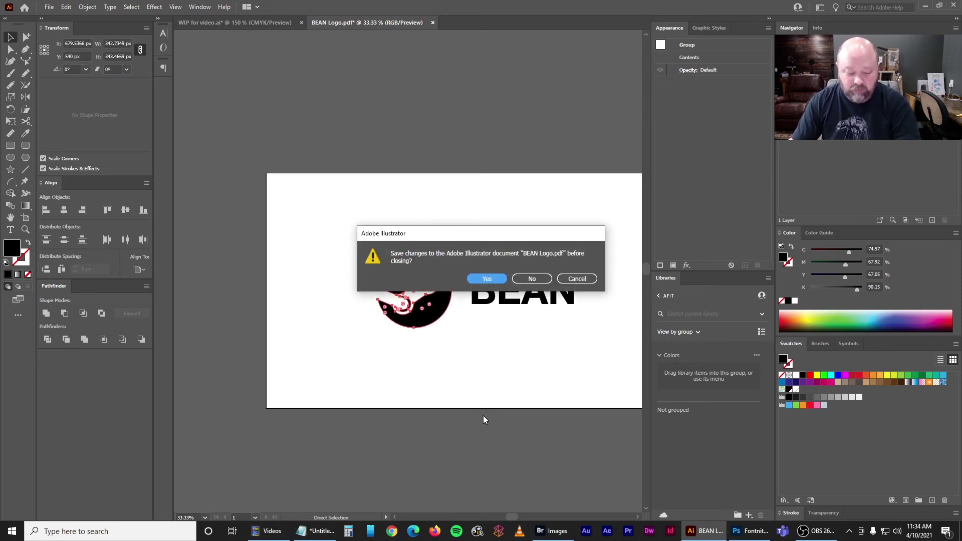
pyautogui.press('n')
pyautogui.hotkey('ctrl', 'v')
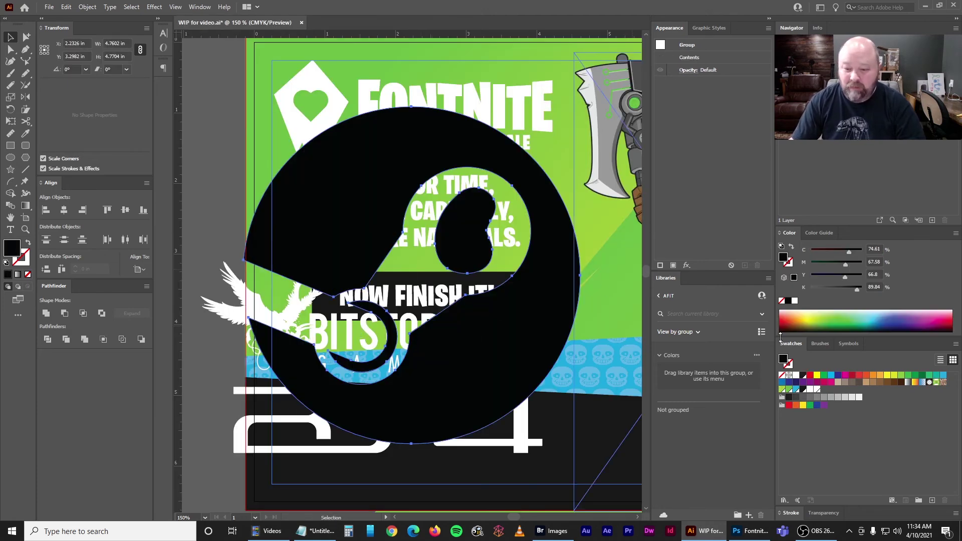
pyautogui.click(795, 375)
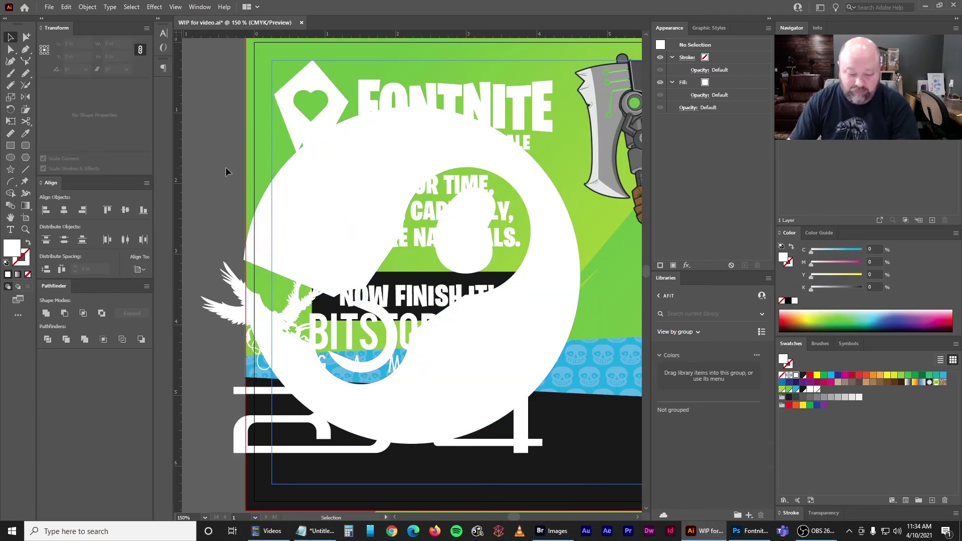
# Move the round icon, the BitStorm Games logo and the BS4 logo off the artboard onto the empty area left of it
pyautogui.hotkey('ctrl', '-')
pyautogui.hotkey('ctrl', '-')
pyautogui.moveTo(387, 247); pyautogui.dragTo(271, 195)
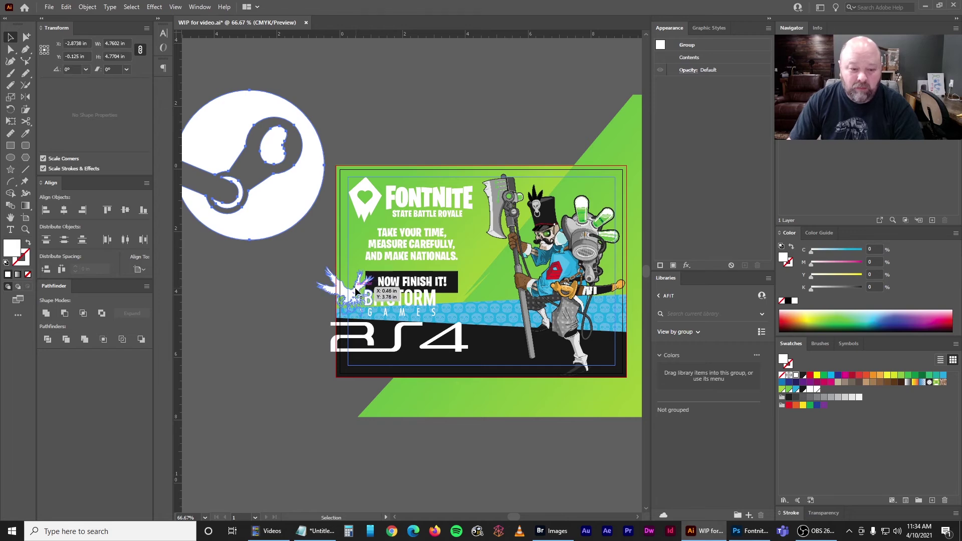
pyautogui.moveTo(396, 298); pyautogui.dragTo(289, 297)
pyautogui.moveTo(366, 341); pyautogui.dragTo(221, 380)
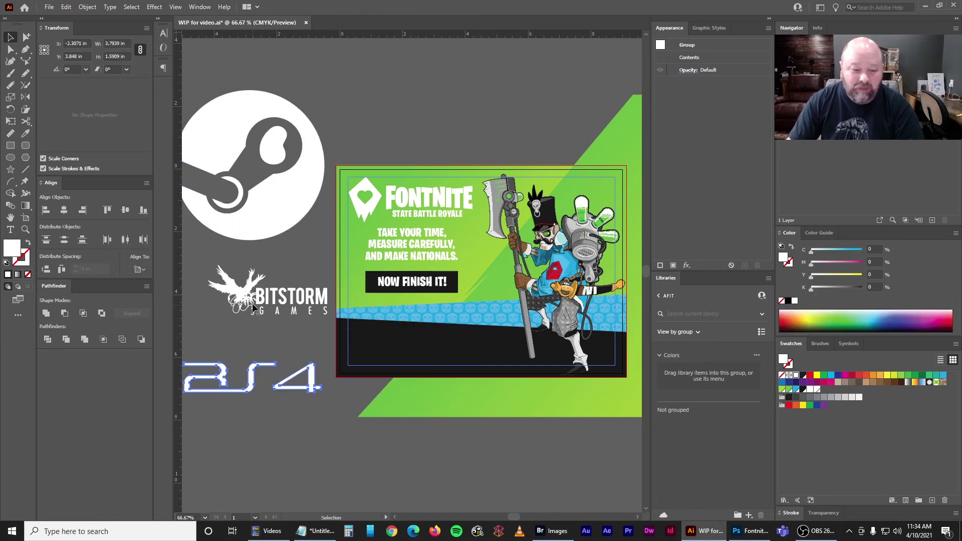
# Scale the BitStorm Games logo proportionally to 1.5 in wide and move it to the left end of the black footer
pyautogui.click(259, 293)
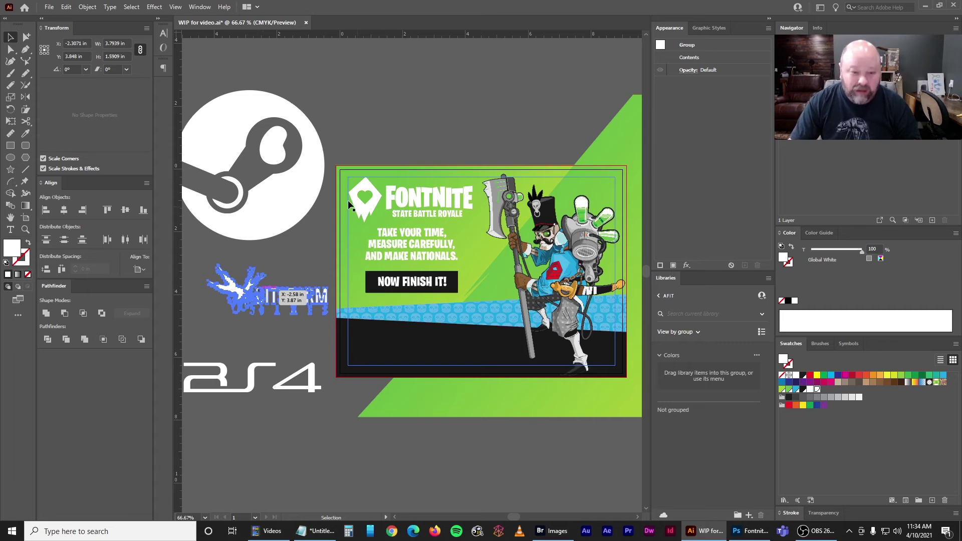
pyautogui.click(130, 44)
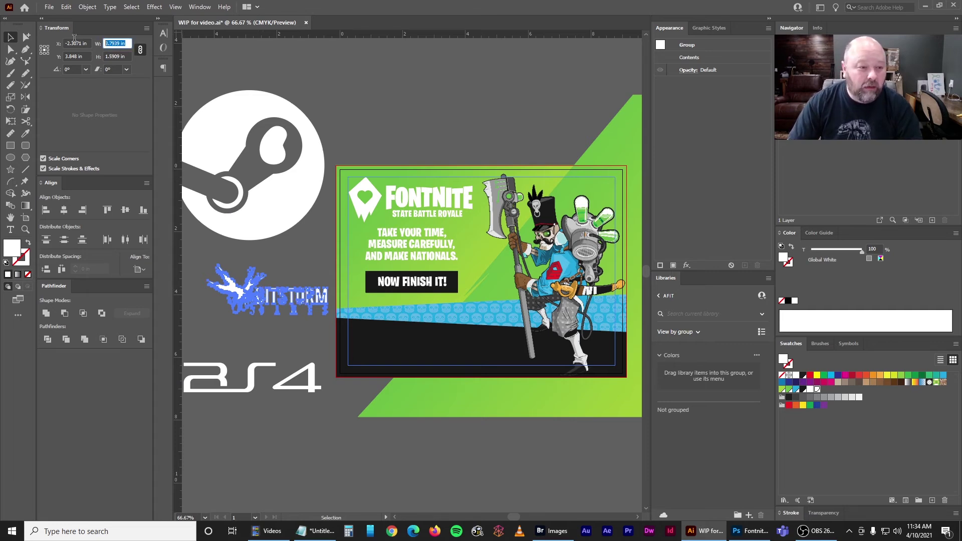
pyautogui.write('1.5')
pyautogui.press('Return')
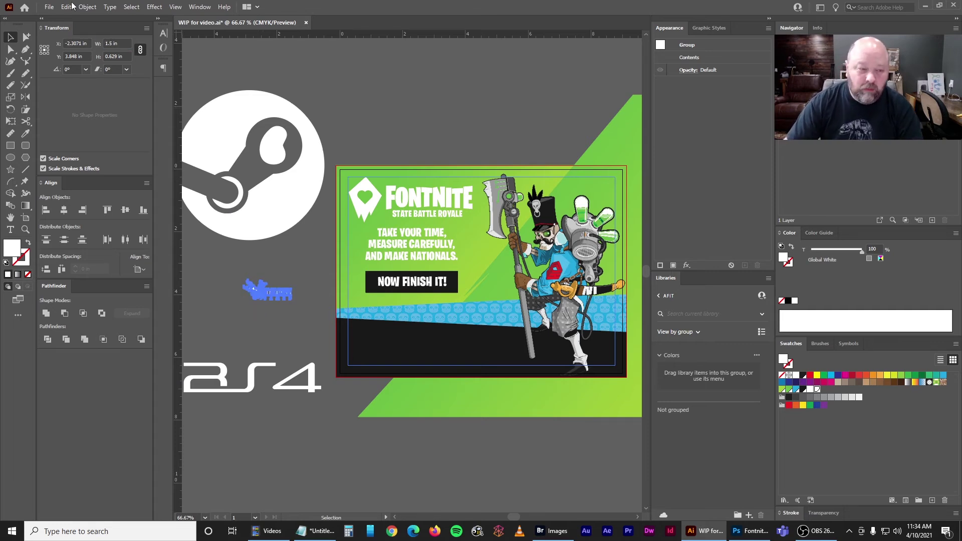
pyautogui.moveTo(288, 293); pyautogui.dragTo(395, 346)
# Scale the BS4 logo proportionally to 1.5 in wide and move it onto the black footer, well right of the BitStorm Games logo
pyautogui.moveTo(269, 370); pyautogui.dragTo(284, 302)
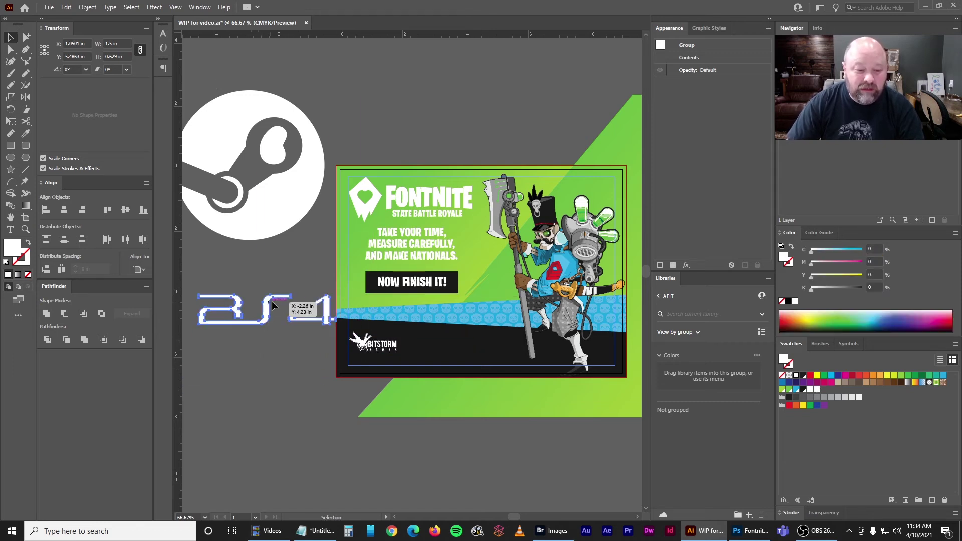
pyautogui.click(126, 43)
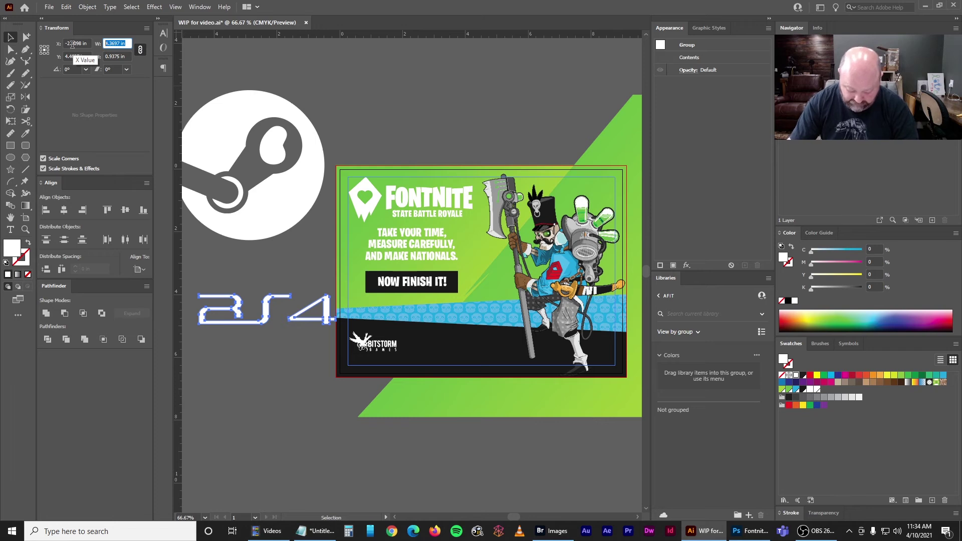
pyautogui.write('1.5')
pyautogui.press('Return')
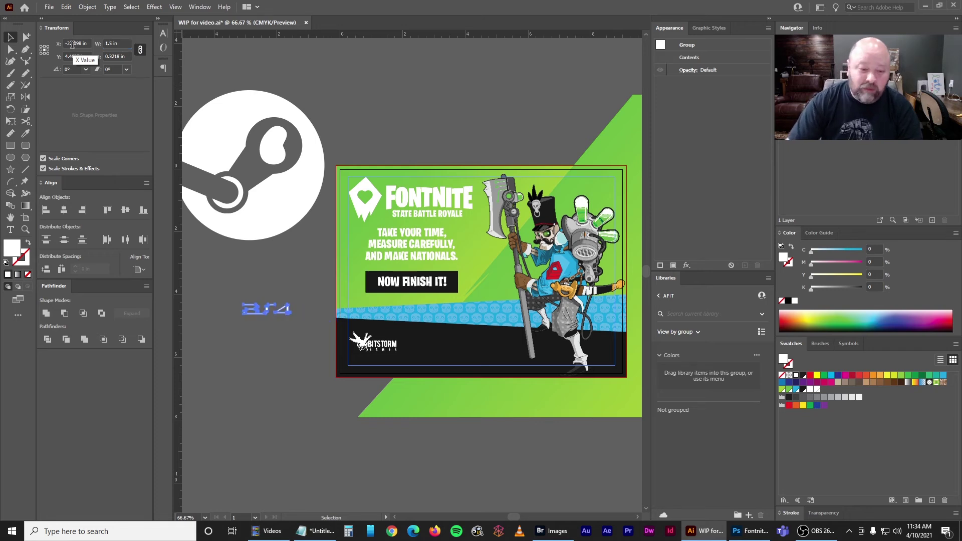
pyautogui.moveTo(250, 313); pyautogui.dragTo(464, 349)
# Scale the round icon proportionally to 0.5625 in wide and place it in the footer between the BitStorm Games and BS4 logos
pyautogui.click(289, 216)
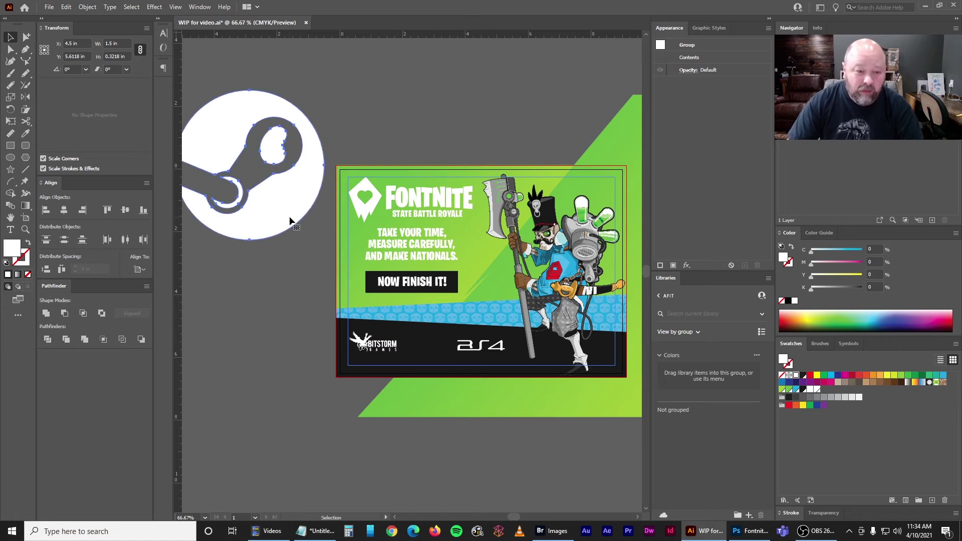
pyautogui.click(128, 43)
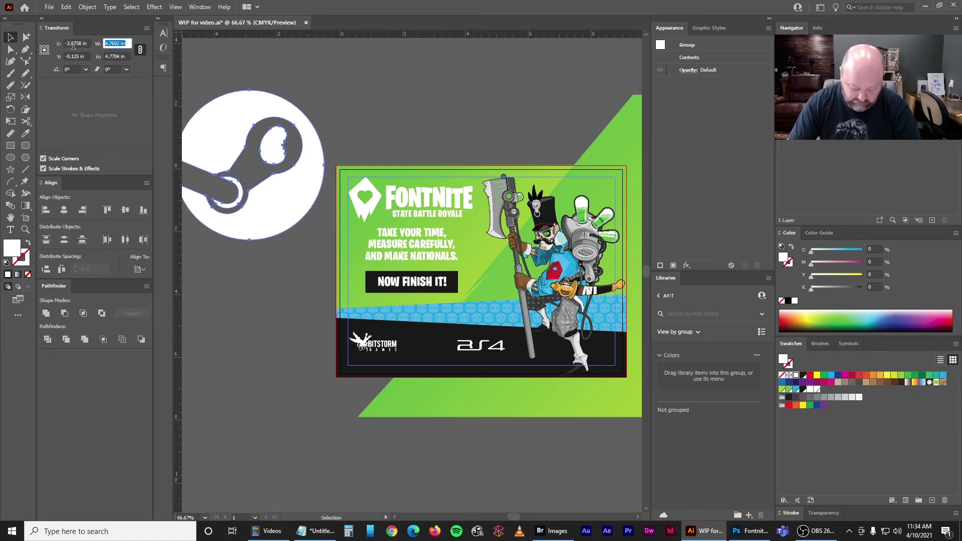
pyautogui.moveTo(214, 144); pyautogui.dragTo(257, 111)
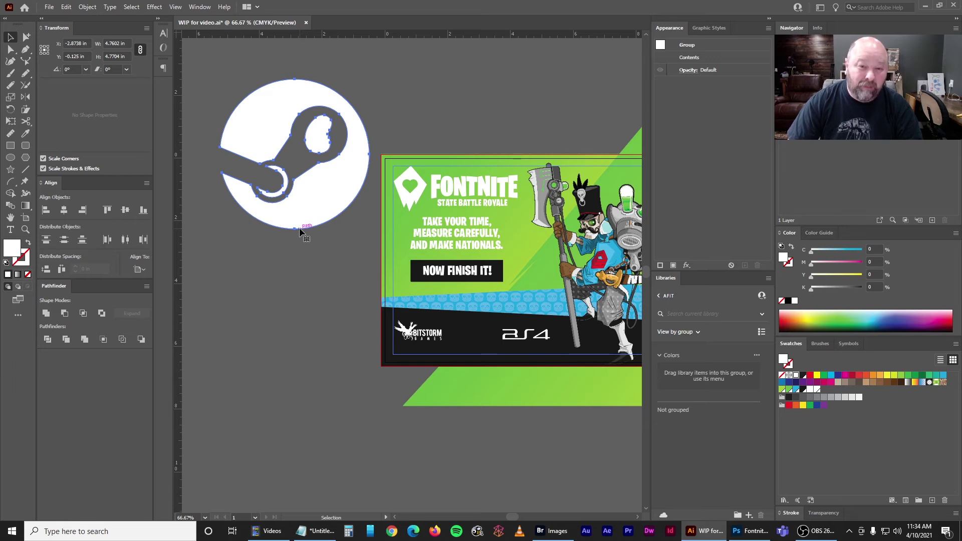
pyautogui.click(122, 43)
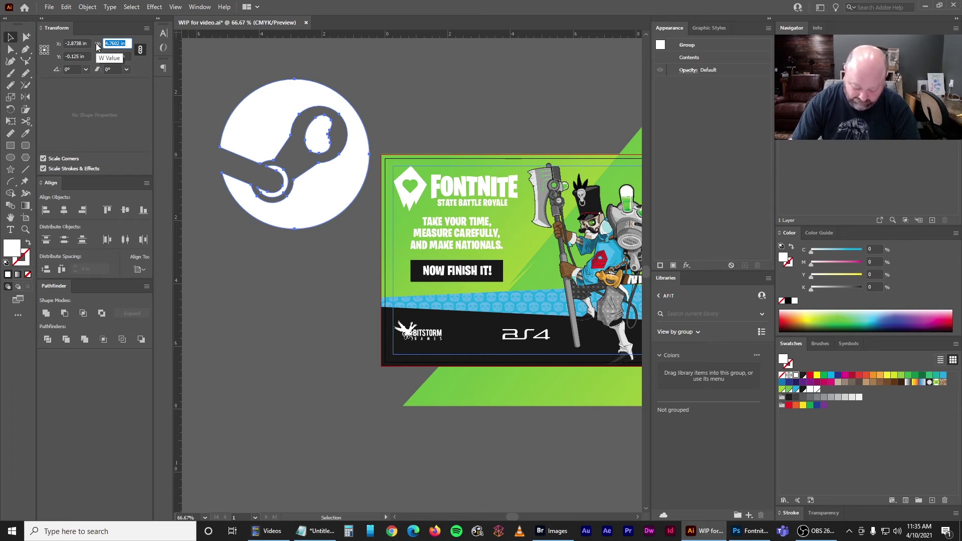
pyautogui.press('BackSpace')
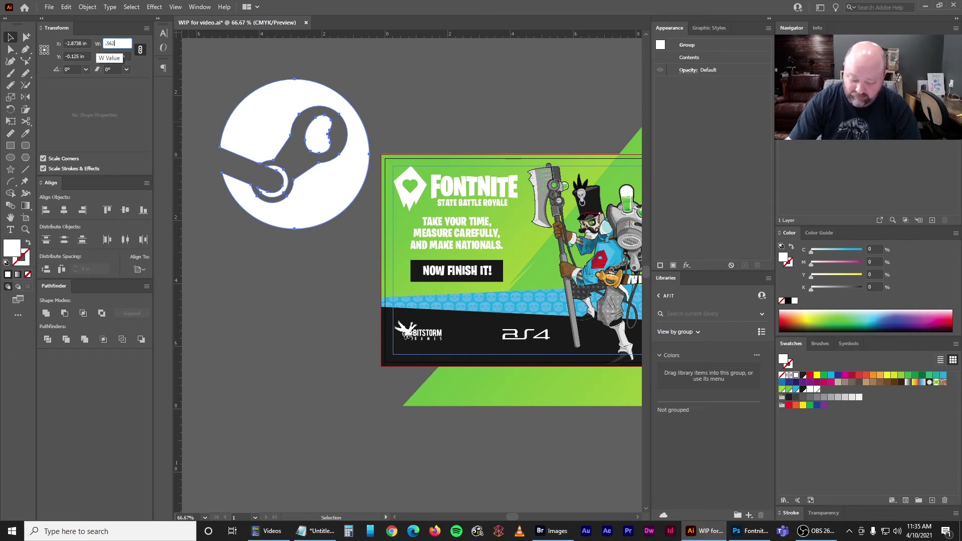
pyautogui.write('.5625')
pyautogui.press('Return')
pyautogui.moveTo(295, 153); pyautogui.dragTo(472, 333)
pyautogui.click(285, 240)
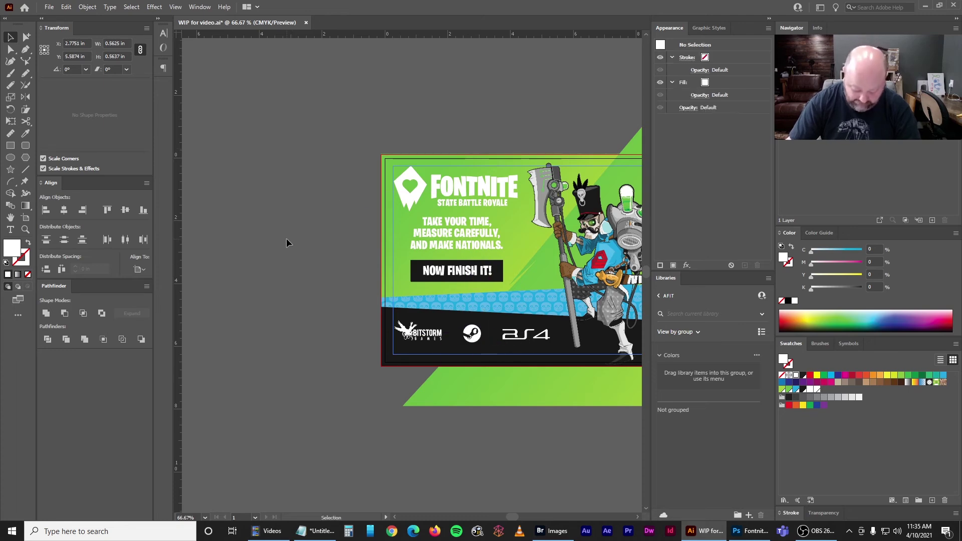
# Switch to Photoshop and measure the vertical distance from the base of the BitStorm Games lettering to the bottom edge of the reference
pyautogui.hotkey('ctrl', '+')
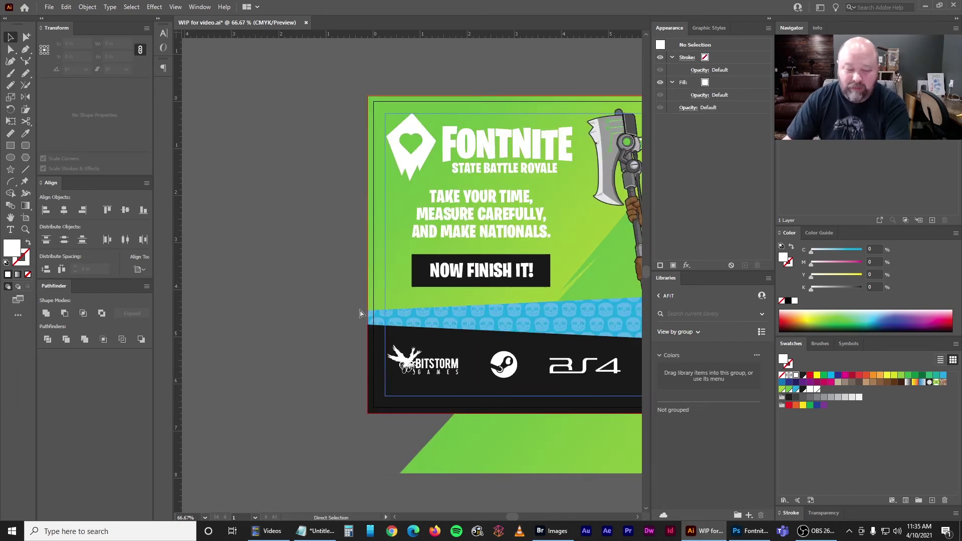
pyautogui.hotkey('ctrl', '+')
pyautogui.hotkey('ctrl', '+')
pyautogui.hotkey('ctrl', '+')
pyautogui.hotkey('ctrl', '+')
pyautogui.moveTo(333, 361); pyautogui.dragTo(326, 35)
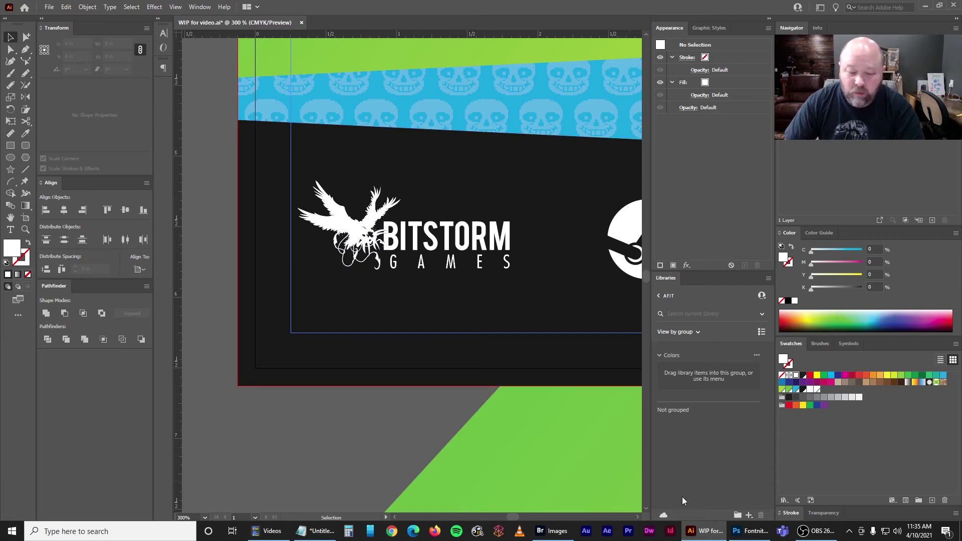
pyautogui.click(750, 532)
pyautogui.hscroll(-3, 494, 468)
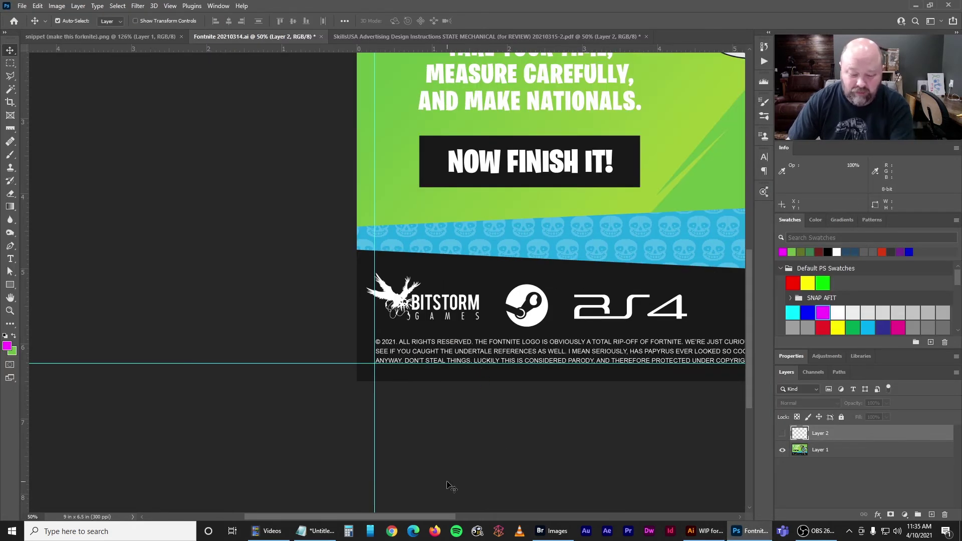
pyautogui.hotkey('ctrl', '+')
pyautogui.hotkey('ctrl', '+')
pyautogui.hotkey('ctrl', '+')
pyautogui.scroll(-1, 356, 246)
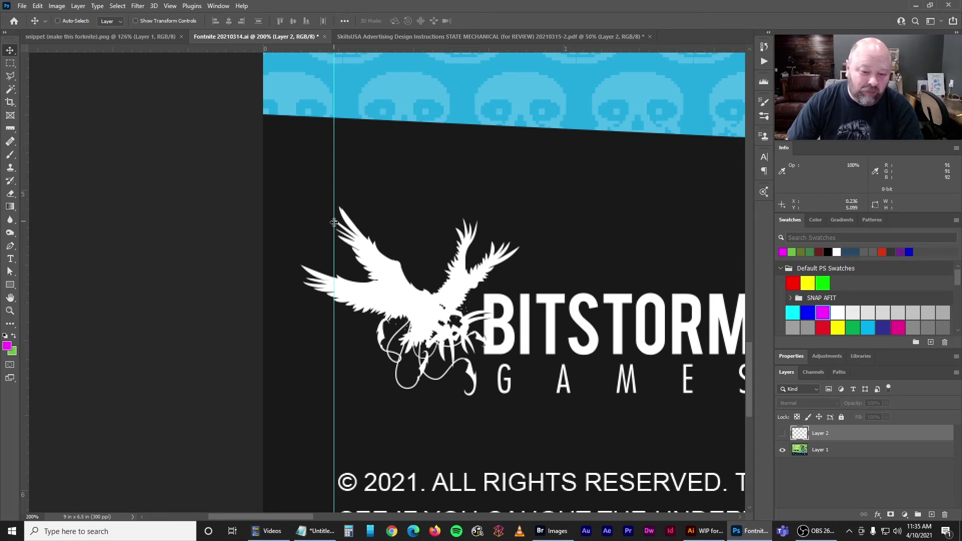
pyautogui.moveTo(576, 393); pyautogui.dragTo(451, 219)
pyautogui.click(10, 62)
pyautogui.moveTo(403, 231); pyautogui.dragTo(494, 480)
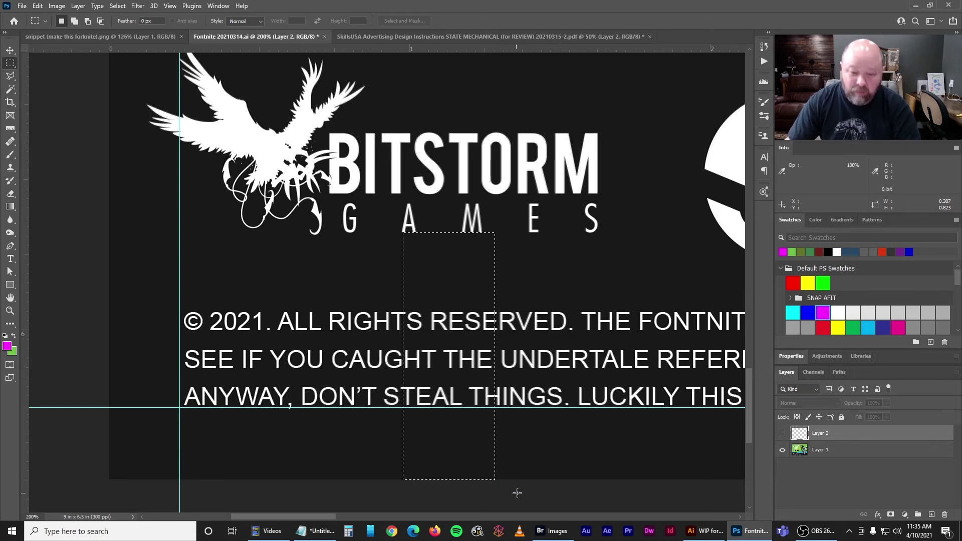
# Switch to Illustrator, set the BitStorm Games logo's base on the bottom trim line and move it up exactly 0.8125 in
pyautogui.click(706, 531)
pyautogui.hotkey('ctrl', '=')
pyautogui.hotkey('ctrl', '=')
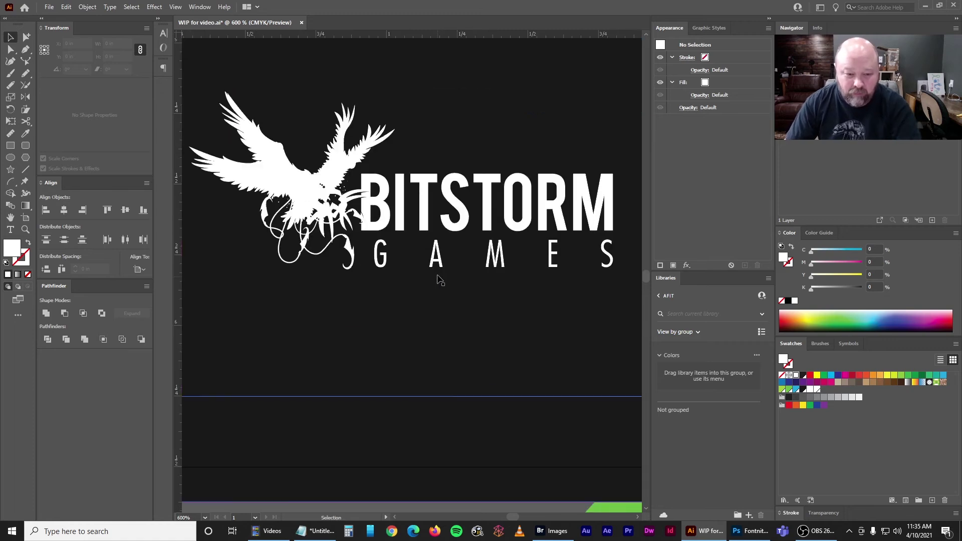
pyautogui.click(440, 265)
pyautogui.moveTo(442, 276); pyautogui.dragTo(443, 420)
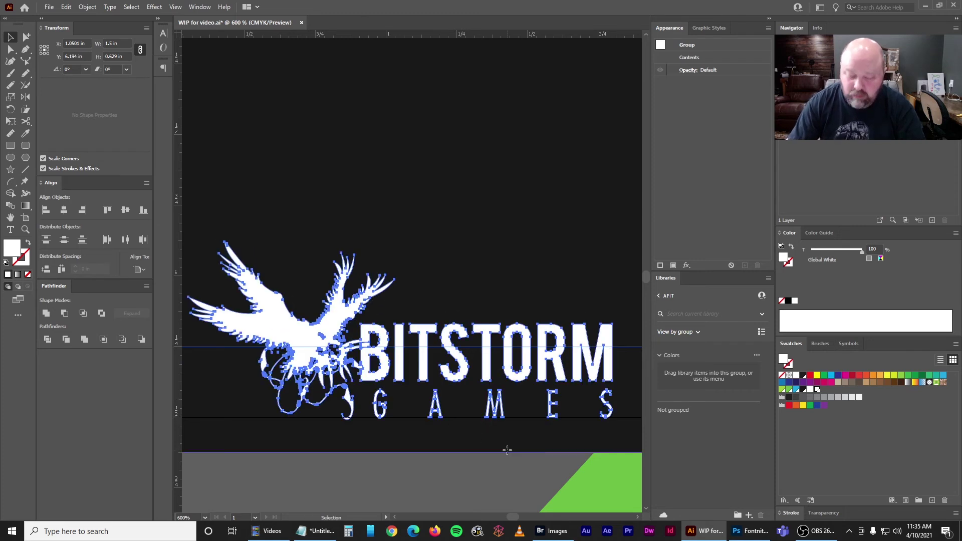
pyautogui.press('Return')
pyautogui.press('Tab')
pyautogui.write('-')
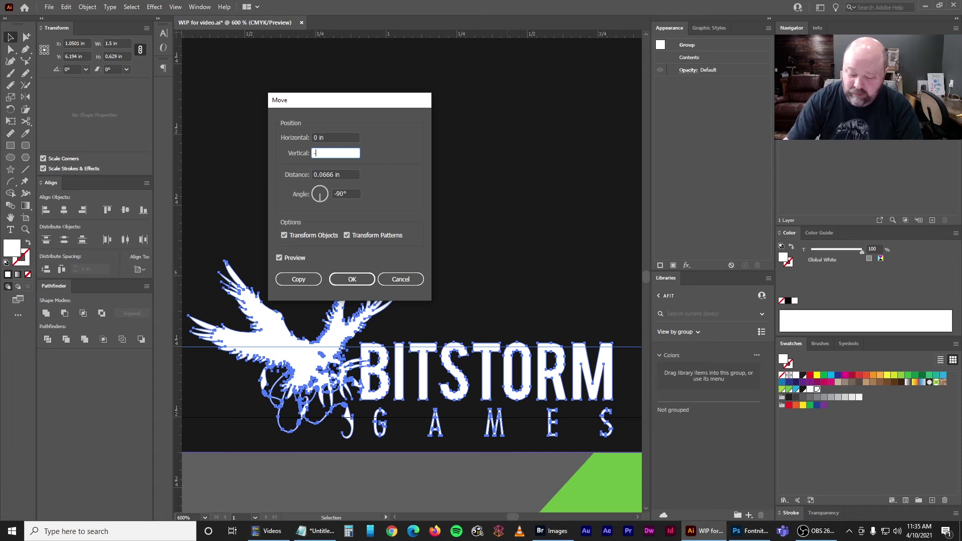
pyautogui.write('.812')
pyautogui.press('Return')
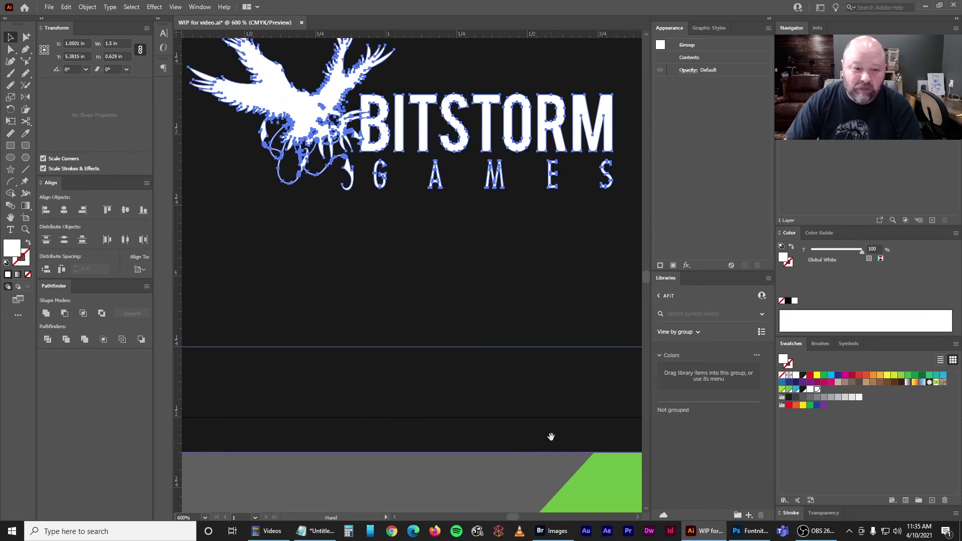
# Move the BitStorm Games logo left until the outermost feather tip of its upper wing meets the left margin guide
pyautogui.moveTo(332, 209); pyautogui.dragTo(483, 399)
pyautogui.scroll(3, 403, 277)
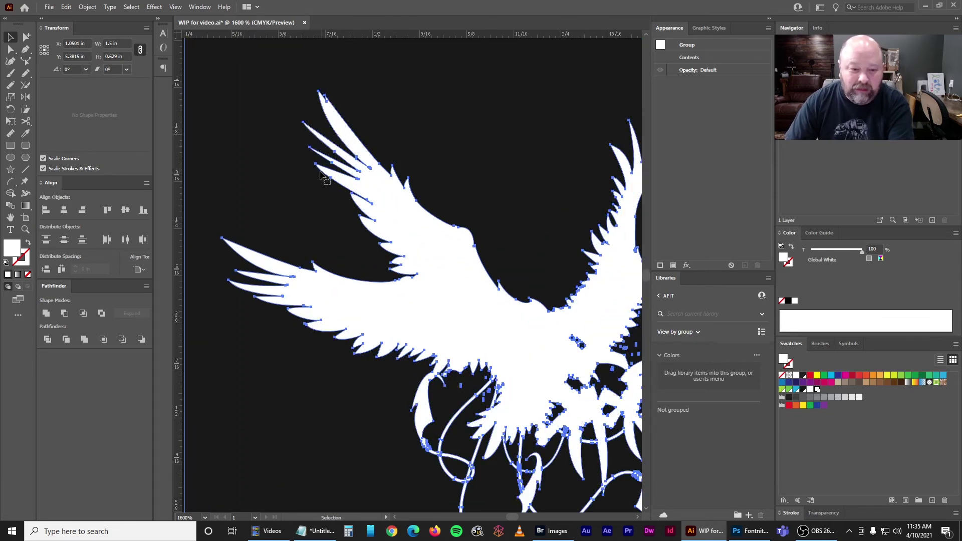
pyautogui.moveTo(303, 124); pyautogui.dragTo(274, 143)
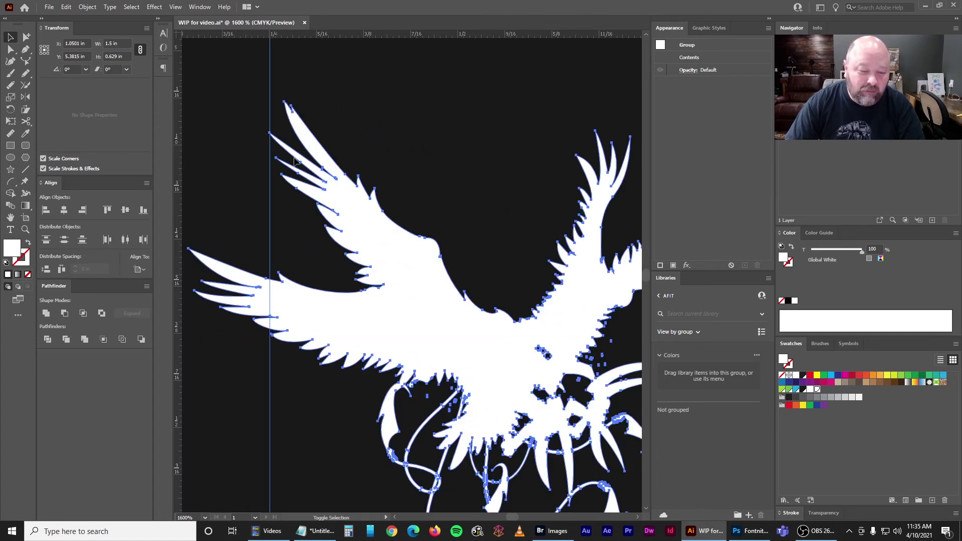
pyautogui.hotkey('ctrl', '-')
pyautogui.hotkey('ctrl', '-')
pyautogui.hotkey('ctrl', '-')
pyautogui.hotkey('ctrl', '-')
pyautogui.click(279, 281)
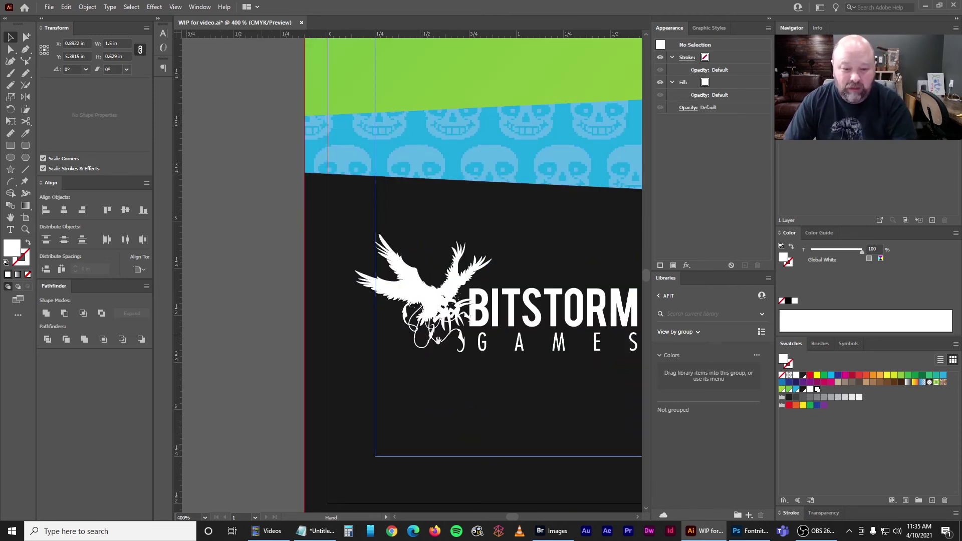
# Switch to Photoshop and place a horizontal guide at the base of the BitStorm Games lettering to check the BS4 logo's alignment
pyautogui.moveTo(575, 397); pyautogui.dragTo(373, 322)
pyautogui.hotkey('ctrl', '-')
pyautogui.hotkey('ctrl', '-')
pyautogui.hotkey('ctrl', '-')
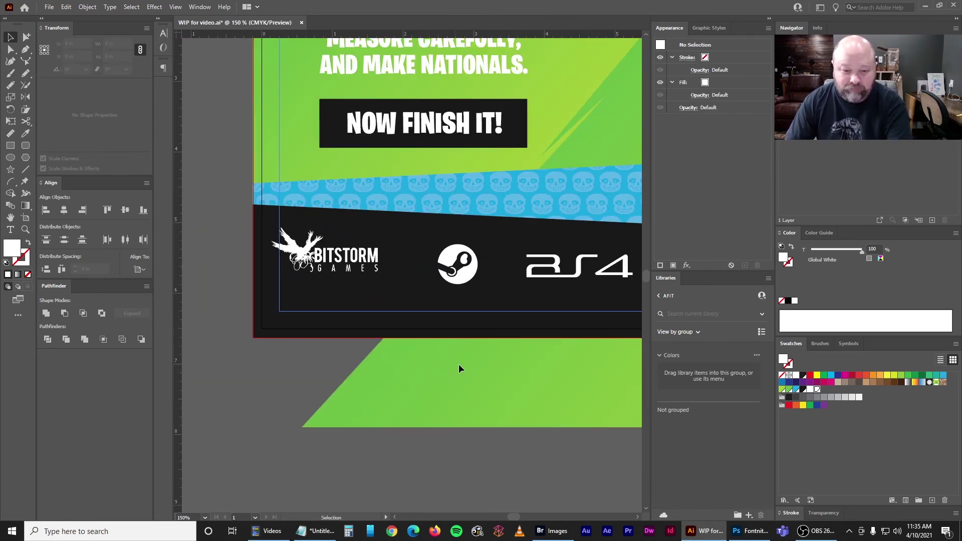
pyautogui.click(543, 320)
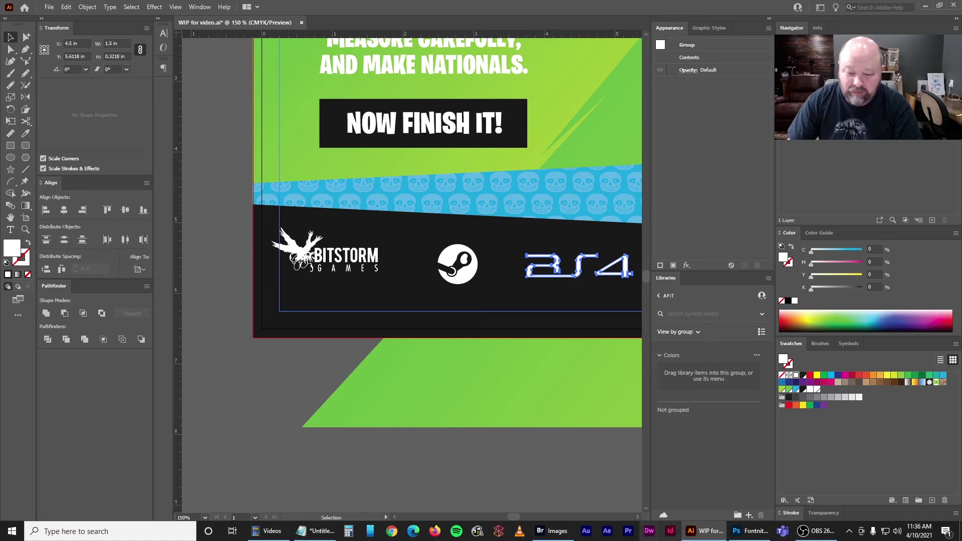
pyautogui.click(737, 531)
pyautogui.moveTo(393, 50); pyautogui.dragTo(379, 241)
pyautogui.moveTo(609, 300); pyautogui.dragTo(513, 328)
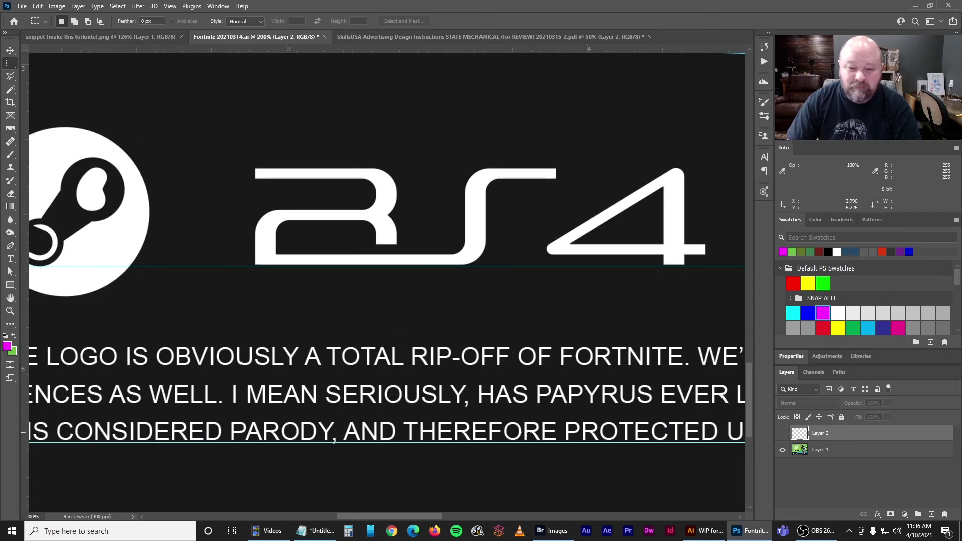
pyautogui.hotkey('ctrl', '-')
pyautogui.hotkey('ctrl', '-')
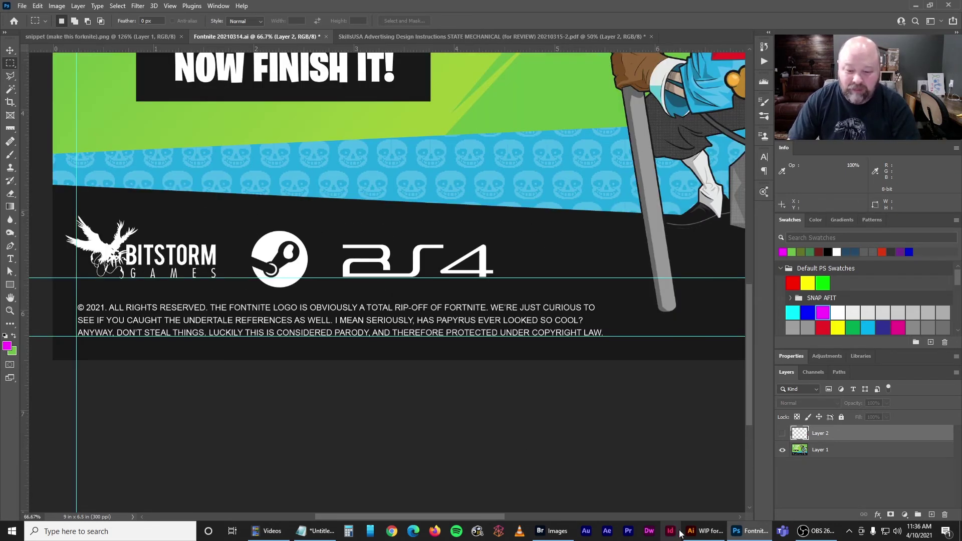
# Switch to Illustrator, bring the BS4 logo over the BitStorm Games lettering and set its base just above the lettering's base
pyautogui.click(704, 531)
pyautogui.hotkey('ctrl', '+')
pyautogui.hotkey('ctrl', '+')
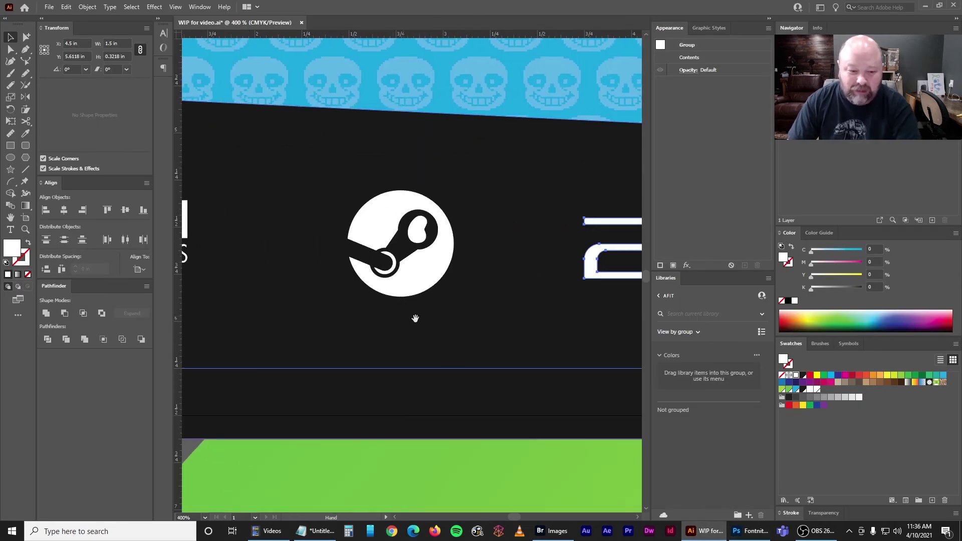
pyautogui.moveTo(590, 279); pyautogui.dragTo(445, 333)
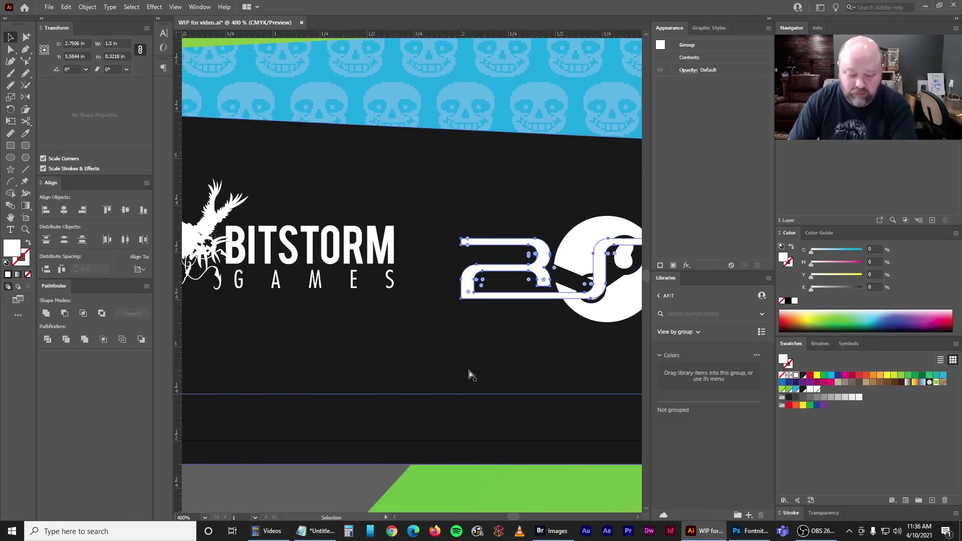
pyautogui.hotkey('ctrl', '+')
pyautogui.hotkey('ctrl', '+')
pyautogui.hotkey('ctrl', '+')
pyautogui.moveTo(564, 341); pyautogui.dragTo(250, 308)
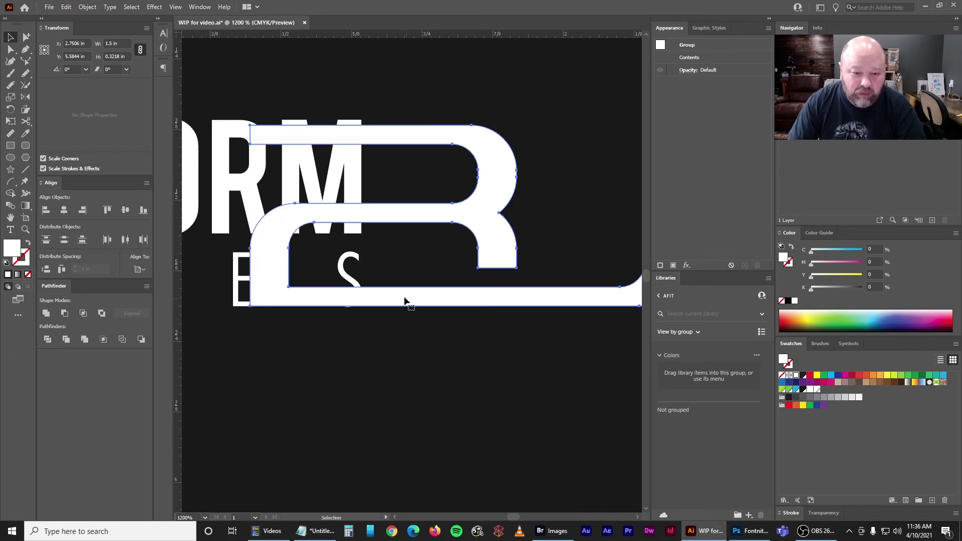
pyautogui.moveTo(402, 293); pyautogui.dragTo(402, 290)
pyautogui.moveTo(265, 278); pyautogui.dragTo(278, 260)
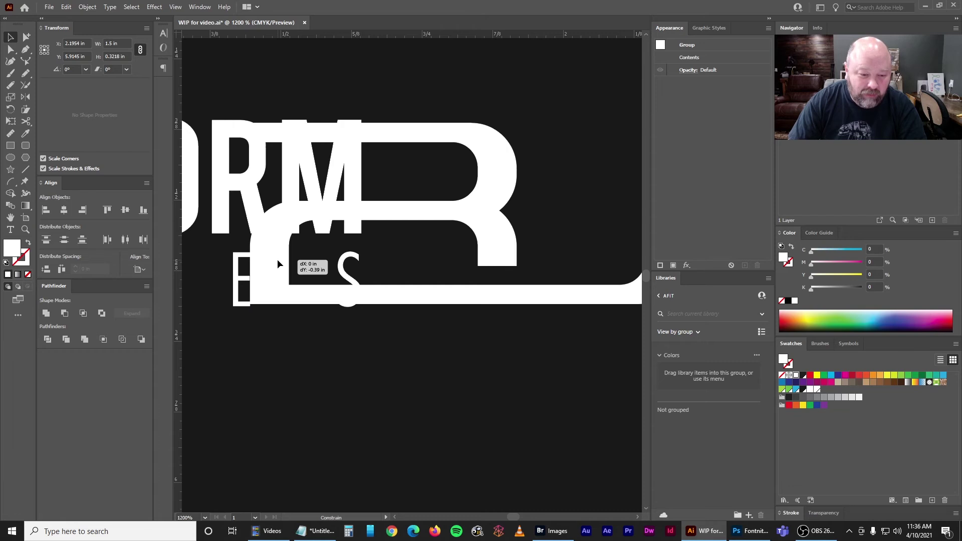
pyautogui.moveTo(278, 260); pyautogui.dragTo(277, 260)
# Move the BS4 logo horizontally back to the right of the round icon, keeping its height, and deselect it
pyautogui.hotkey('ctrl', '-')
pyautogui.hotkey('ctrl', '-')
pyautogui.hotkey('ctrl', '-')
pyautogui.hscroll(3, 300, 365)
pyautogui.moveTo(265, 294); pyautogui.dragTo(609, 293)
pyautogui.hscroll(3, 546, 328)
pyautogui.moveTo(485, 287); pyautogui.dragTo(485, 287)
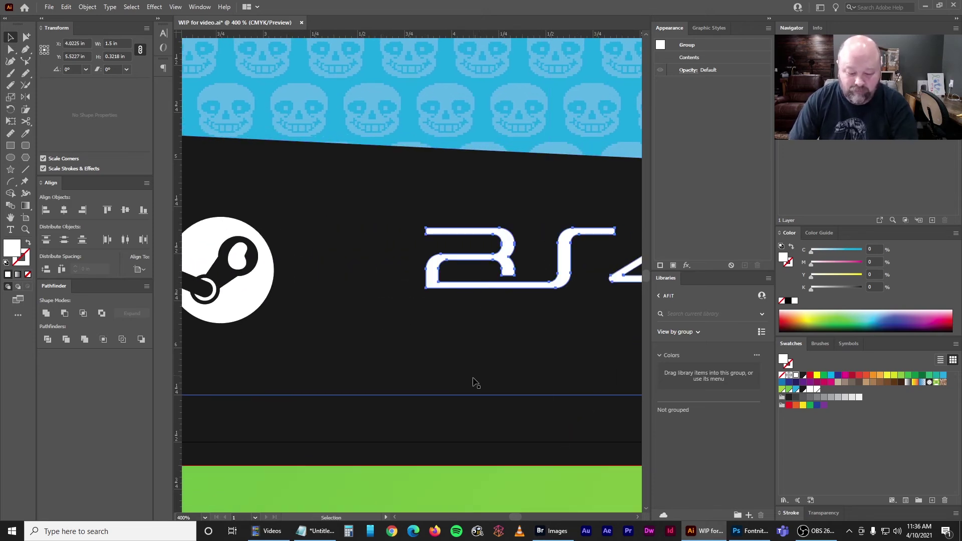
pyautogui.hotkey('ctrl', '-')
pyautogui.hotkey('ctrl', '-')
pyautogui.hotkey('ctrl', '-')
pyautogui.click(278, 407)
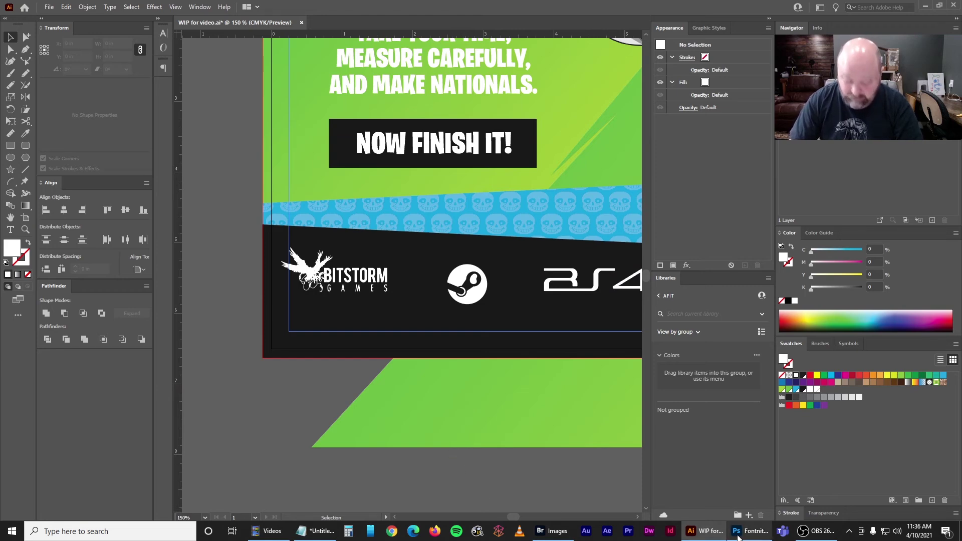
# Switch to Photoshop and measure the horizontal gap between the BitStorm Games lettering and the round icon with a marquee selection
pyautogui.click(739, 493)
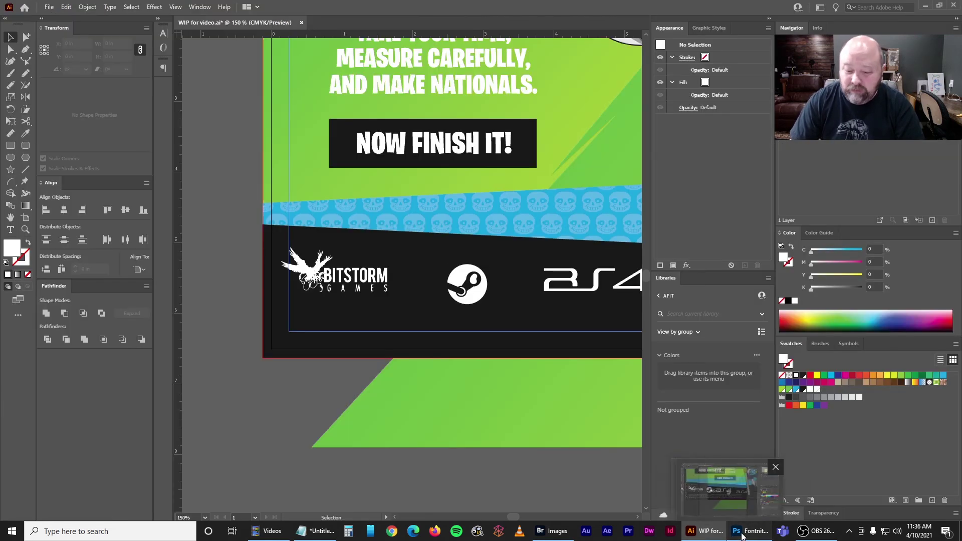
pyautogui.click(739, 530)
pyautogui.hscroll(-3, 432, 414)
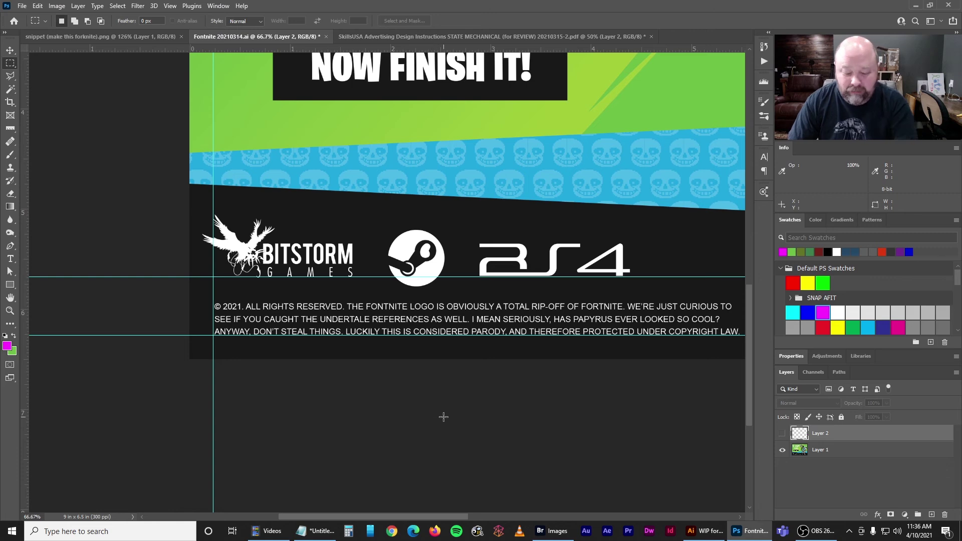
pyautogui.hotkey('ctrl', '+')
pyautogui.hotkey('ctrl', '+')
pyautogui.hotkey('ctrl', '+')
pyautogui.scroll(2, 435, 328)
pyautogui.hscroll(-2, 435, 327)
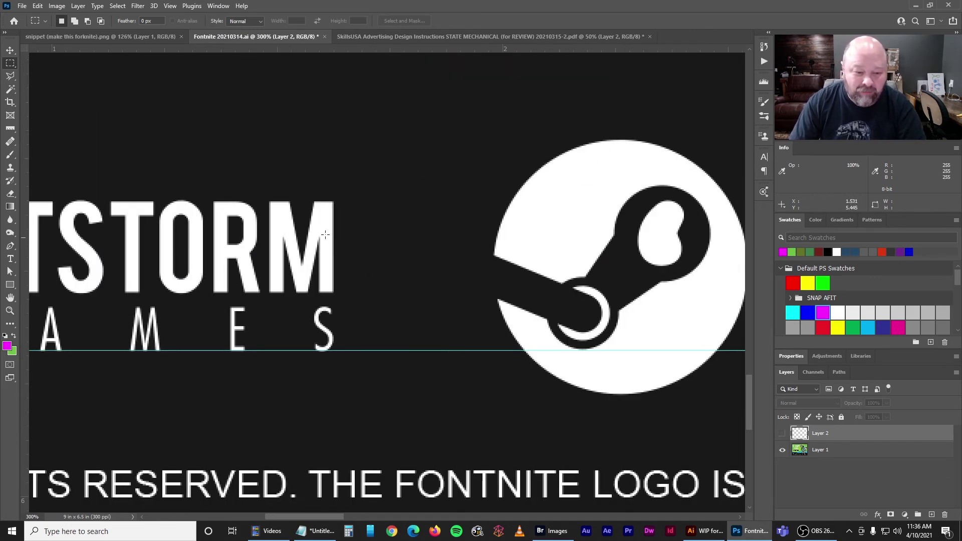
pyautogui.moveTo(563, 258); pyautogui.dragTo(140, 244)
pyautogui.hscroll(4, 494, 225)
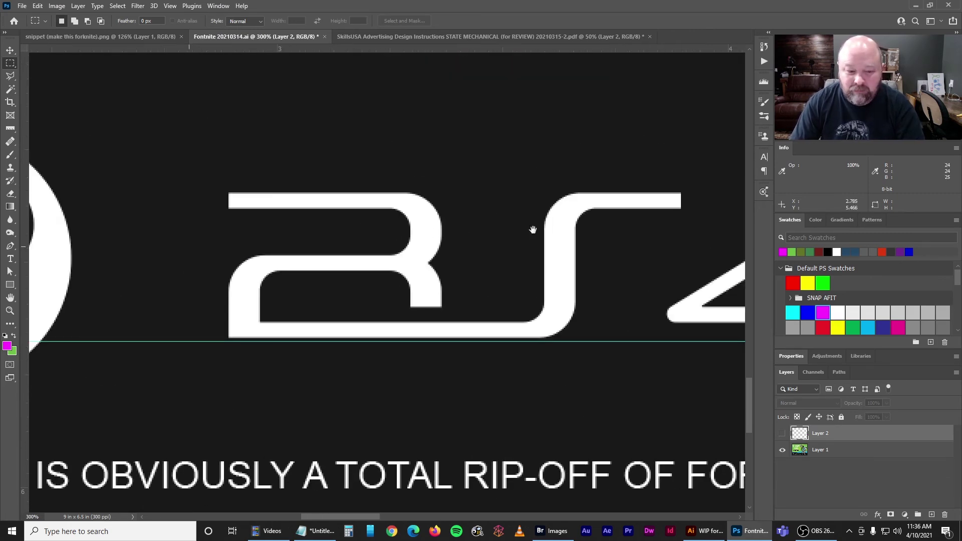
pyautogui.hscroll(-10, 487, 230)
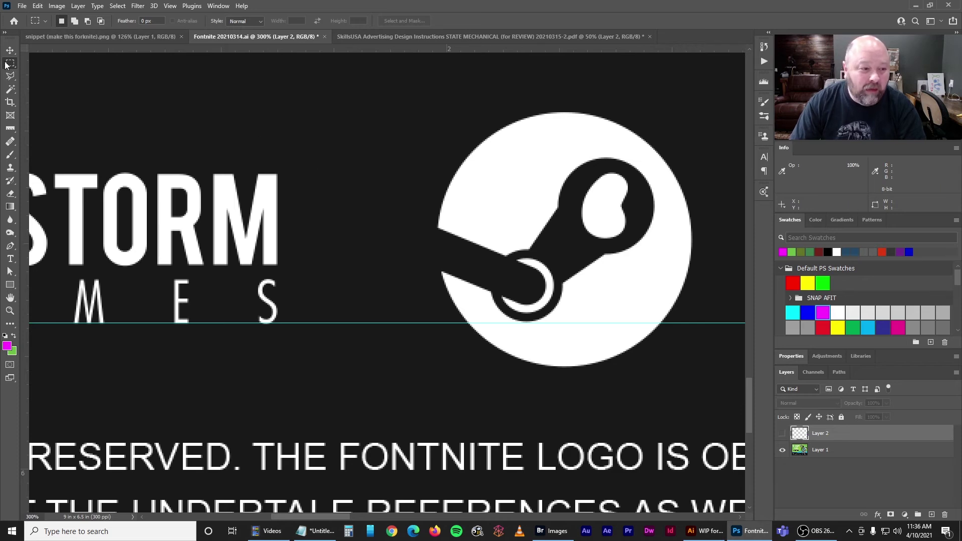
pyautogui.moveTo(277, 174); pyautogui.dragTo(436, 288)
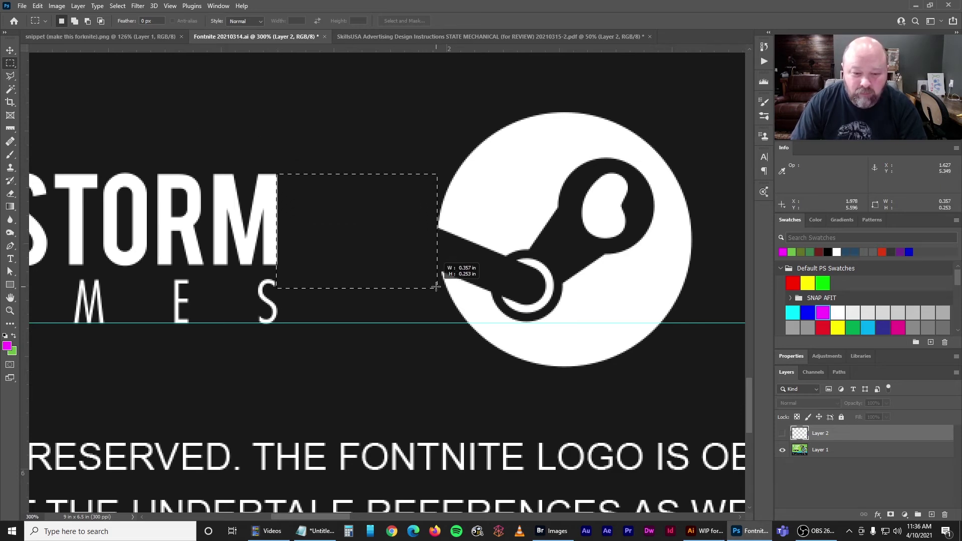
# Measure the horizontal gap between the round icon and the BS4 logo with a marquee, and clear the selection
pyautogui.hscroll(5, 410, 252)
pyautogui.moveTo(560, 187); pyautogui.dragTo(403, 299)
pyautogui.click(443, 156)
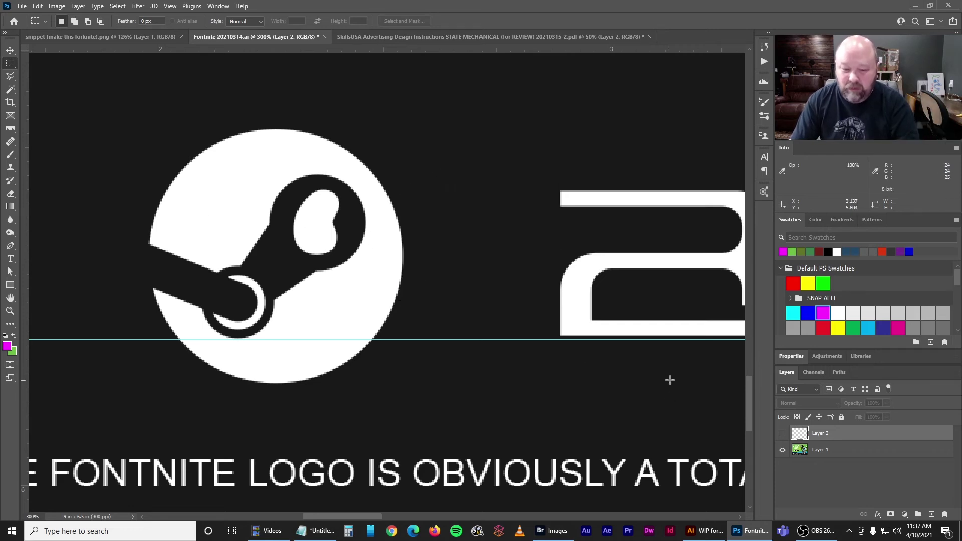
# Switch to Illustrator and move the round icon until its outermost edge on the BitStorm side meets the end of the BitStorm lettering
pyautogui.click(692, 531)
pyautogui.scroll(3, 551, 430)
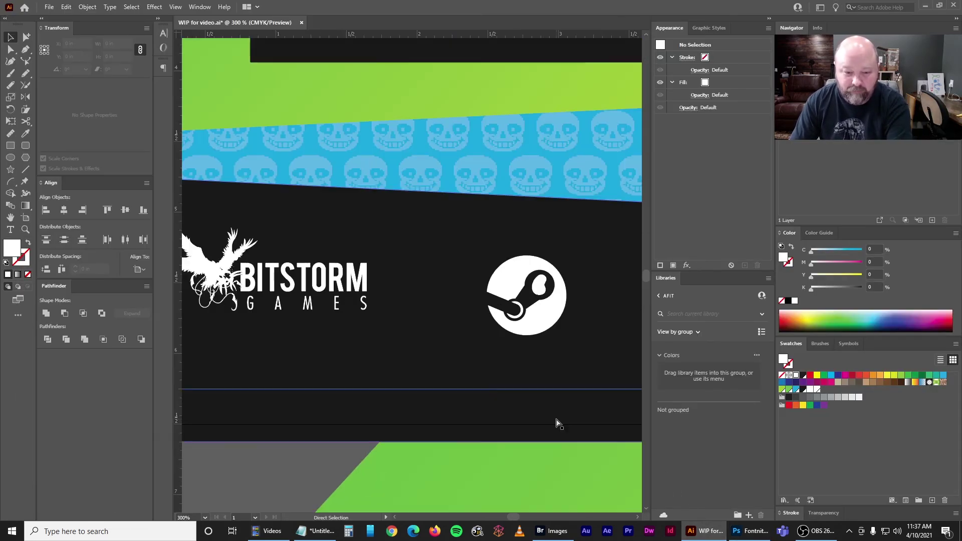
pyautogui.scroll(2, 576, 348)
pyautogui.click(374, 345)
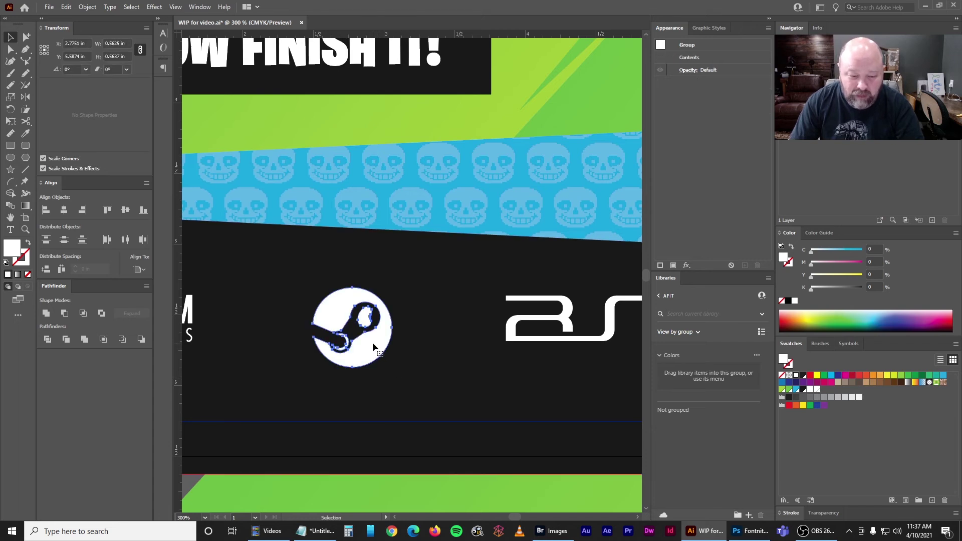
pyautogui.moveTo(374, 344); pyautogui.dragTo(567, 321)
pyautogui.moveTo(496, 340); pyautogui.dragTo(351, 334)
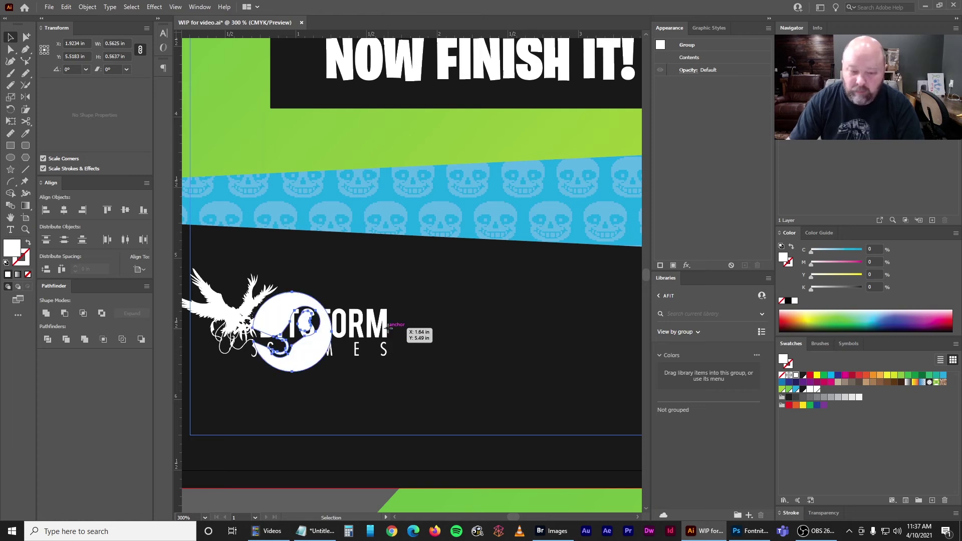
# Move the round icon 0.357 in horizontally away from the BitStorm Games lettering, with no vertical offset
pyautogui.press('Return')
pyautogui.write('.6')
pyautogui.press('BackSpace')
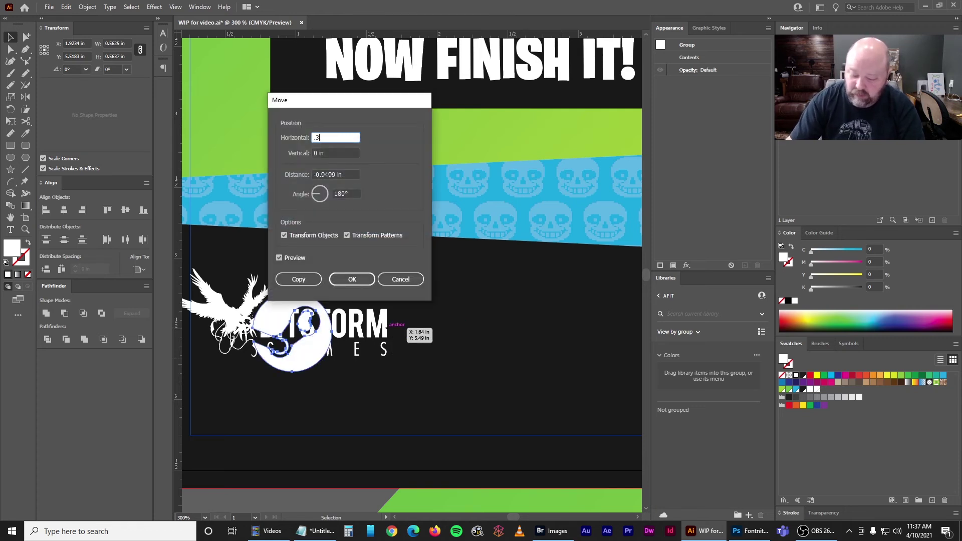
pyautogui.write('357')
pyautogui.press('Tab')
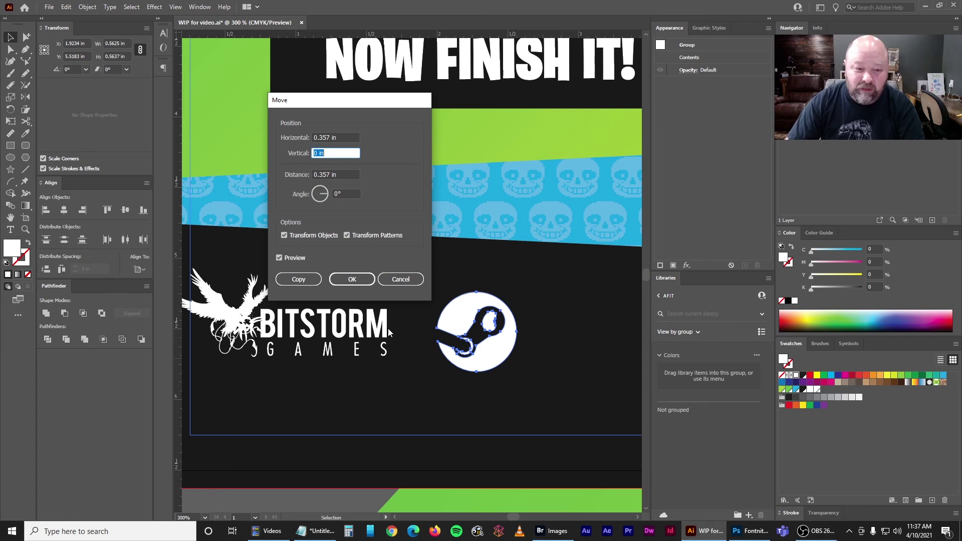
pyautogui.click(353, 279)
# Bring the BS4 logo against the round icon's right edge, move it 0.35 in horizontally away, and deselect it
pyautogui.hscroll(3, 363, 301)
pyautogui.moveTo(463, 364); pyautogui.dragTo(370, 382)
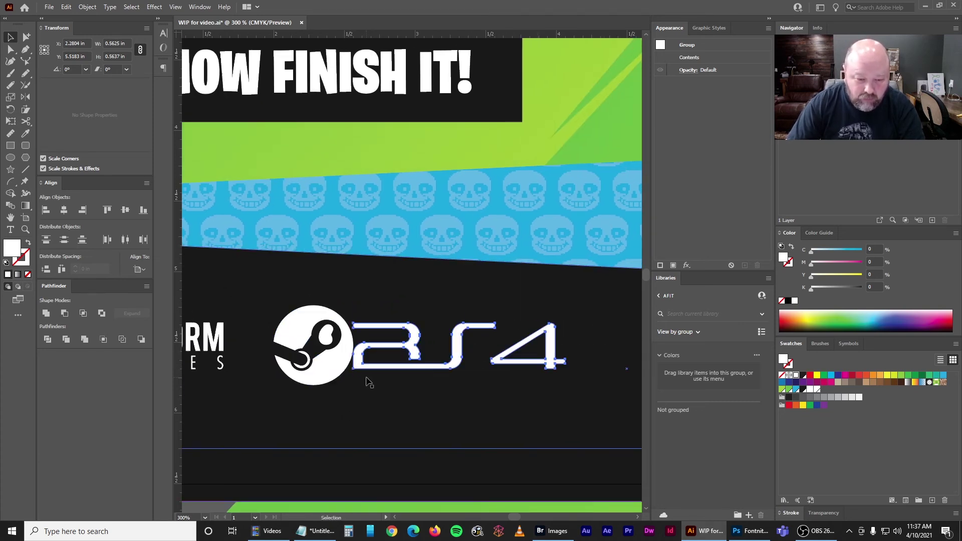
pyautogui.press('Return')
pyautogui.write('.35')
pyautogui.press('Tab')
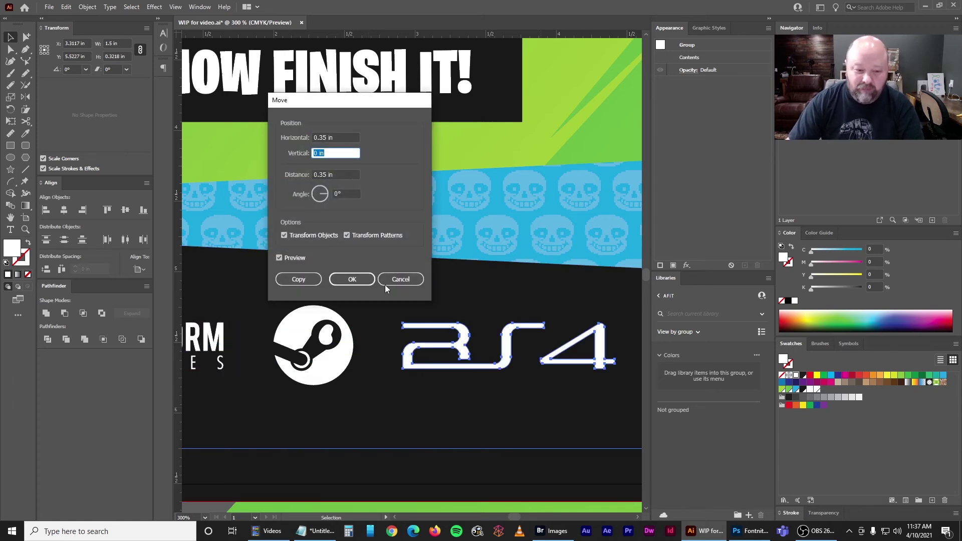
pyautogui.click(361, 277)
pyautogui.hotkey('ctrl', '-')
pyautogui.hotkey('ctrl', '-')
pyautogui.scroll(2, 249, 408)
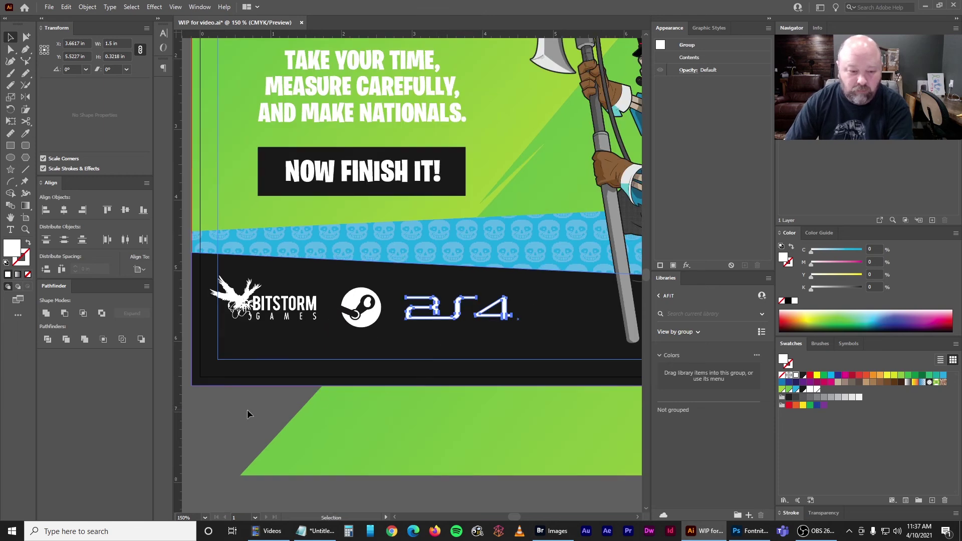
pyautogui.click(248, 403)
# Compare the spacing of the three footer logos in the Illustrator artwork with the Photoshop reference, ending back in Illustrator
pyautogui.moveTo(248, 400); pyautogui.dragTo(329, 344)
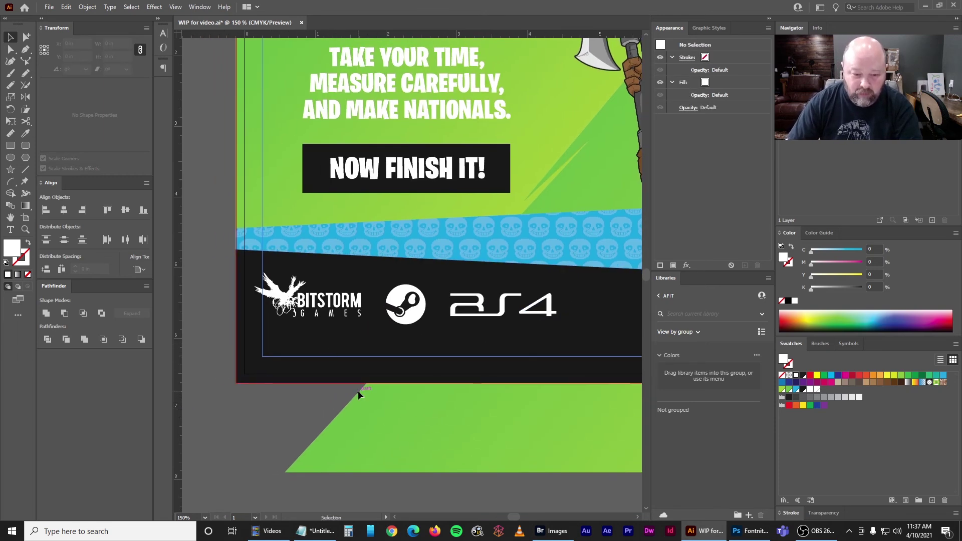
pyautogui.hotkey('ctrl', '+')
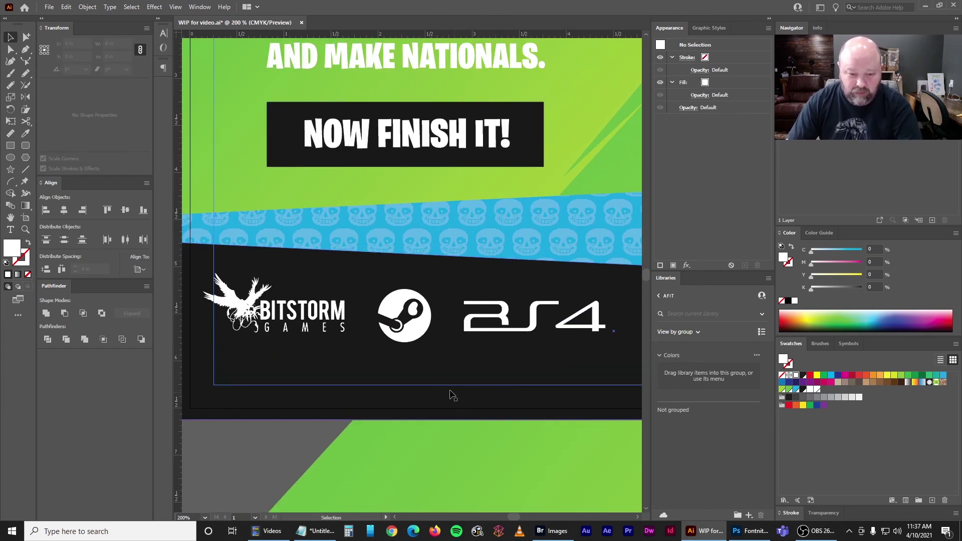
pyautogui.moveTo(457, 397); pyautogui.dragTo(475, 386)
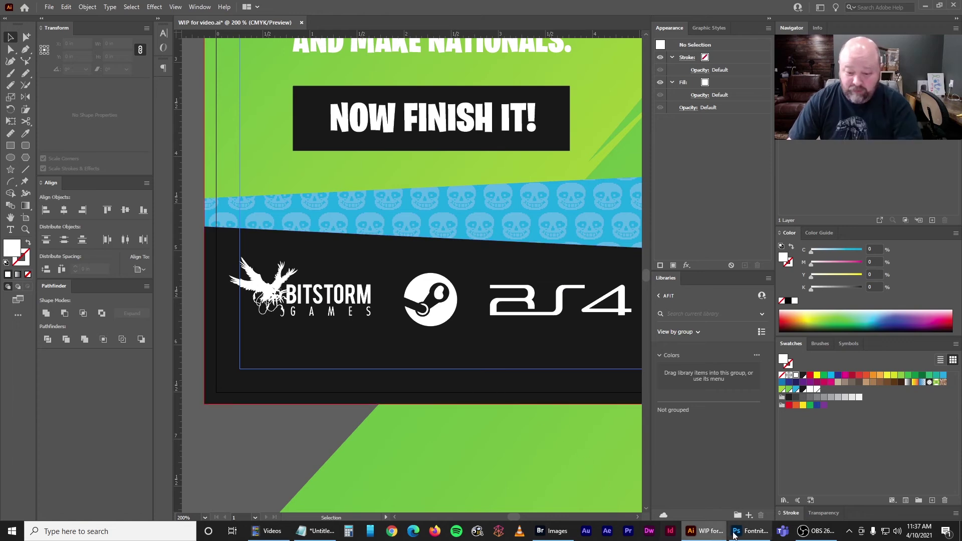
pyautogui.click(751, 531)
pyautogui.hotkey('ctrl', '-')
pyautogui.hotkey('ctrl', '-')
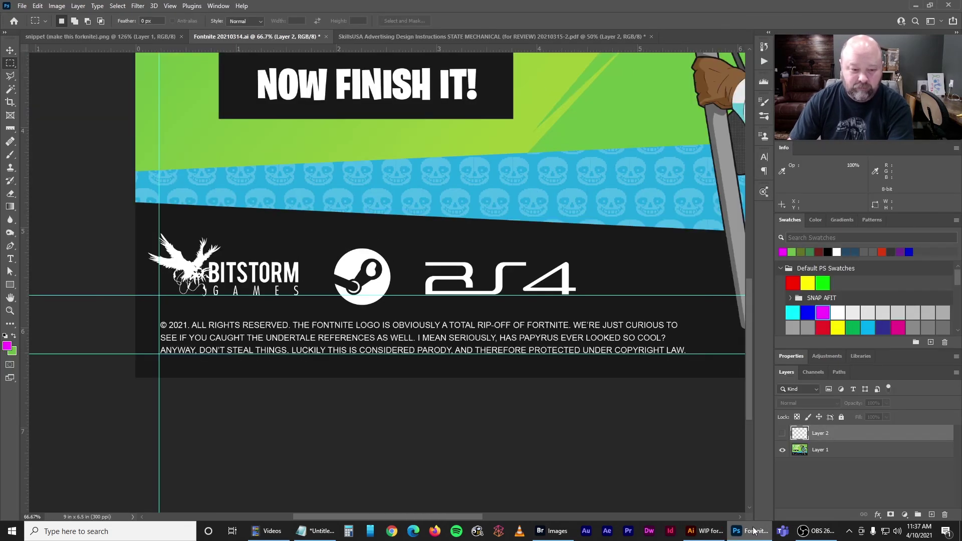
pyautogui.moveTo(514, 386); pyautogui.dragTo(547, 425)
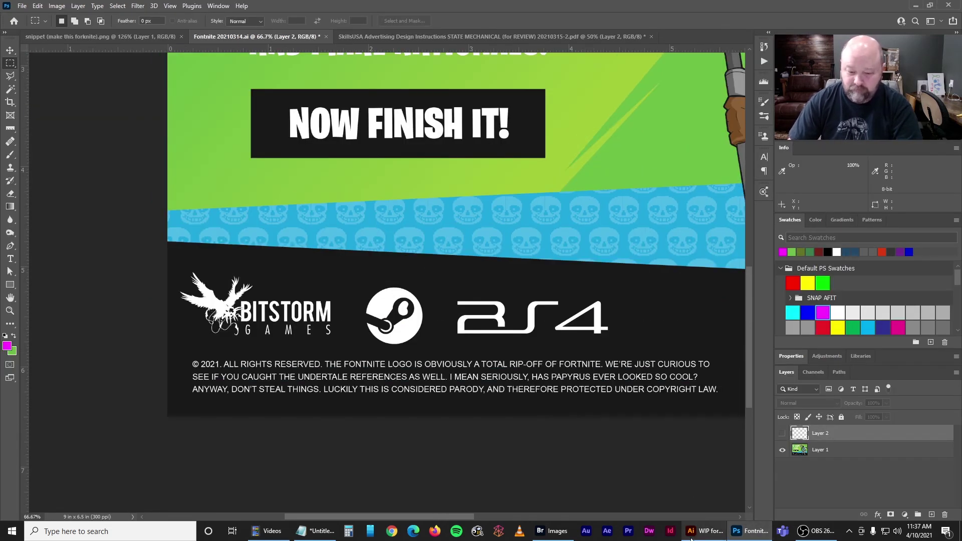
pyautogui.click(706, 532)
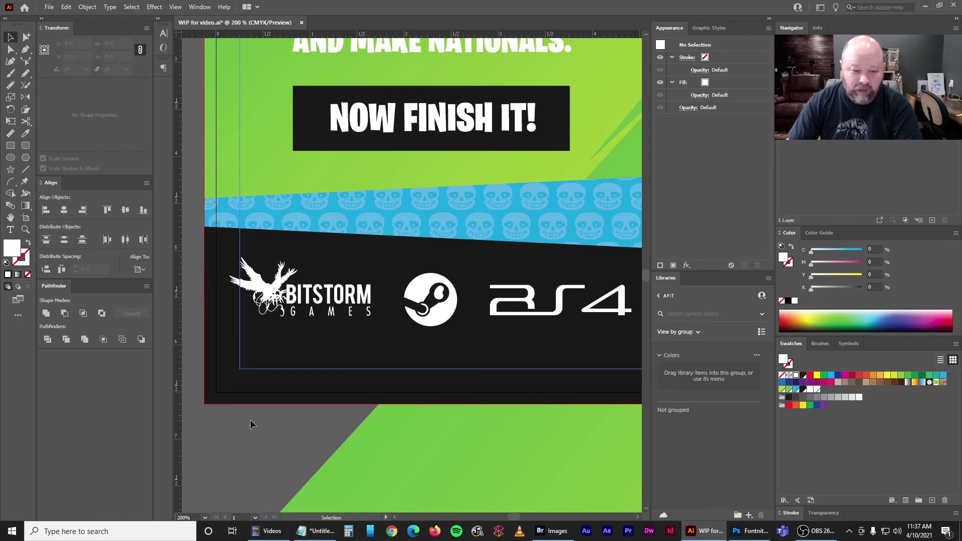
pyautogui.hotkey('ctrl', '-')
pyautogui.hotkey('ctrl', '-')
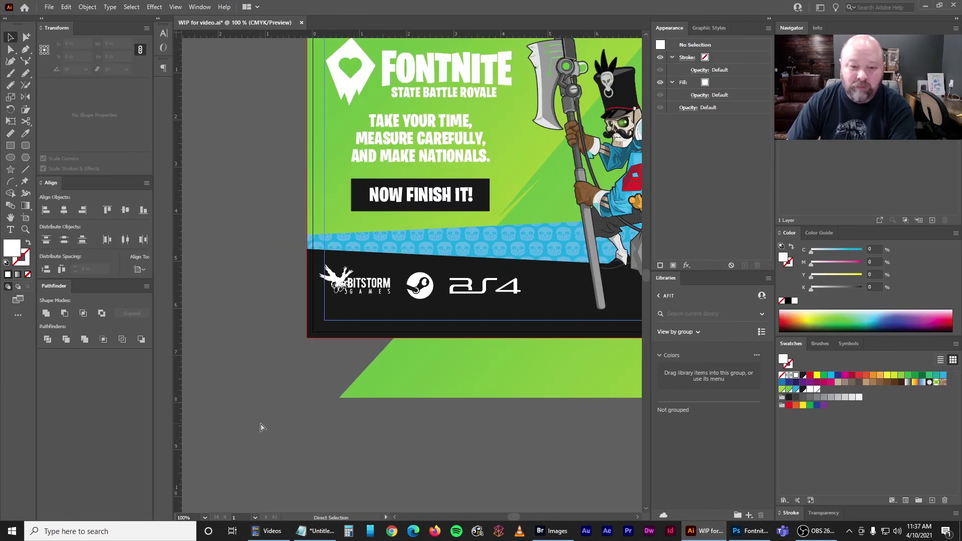
pyautogui.moveTo(316, 418); pyautogui.dragTo(382, 335)
pyautogui.hotkey('ctrl', '+')
pyautogui.hotkey('ctrl', '+')
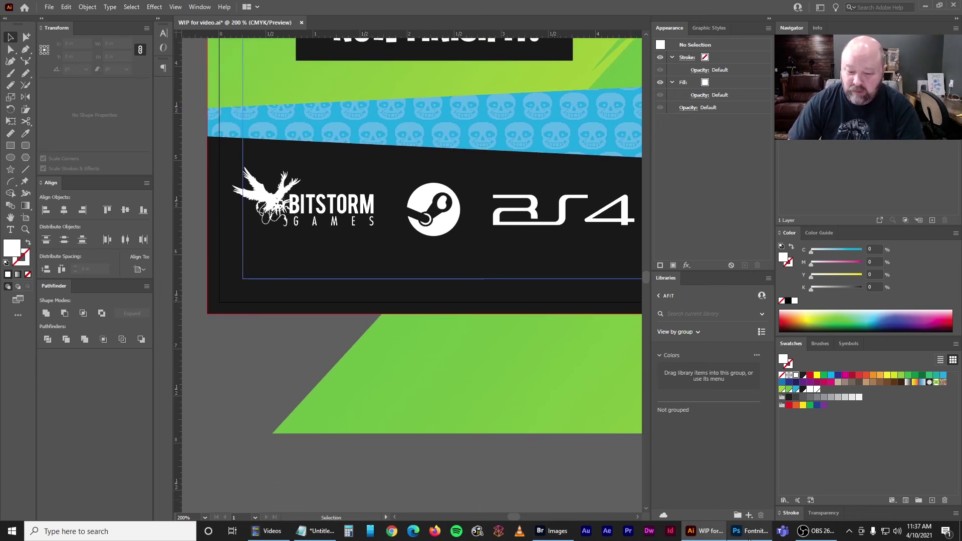
# Switch to Bridge, open Mechanical Text.txt from the Source folder, copy its entire text and close the file
pyautogui.click(555, 534)
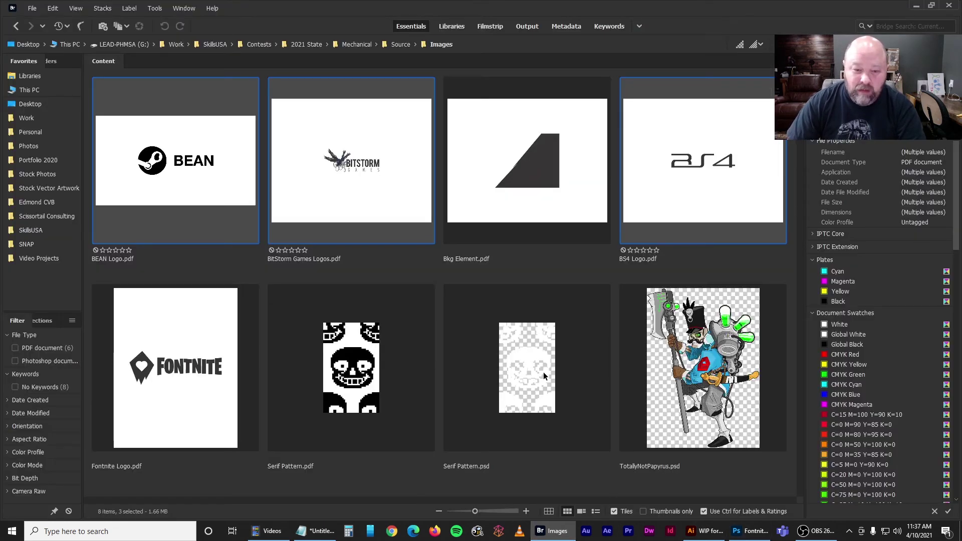
pyautogui.click(401, 45)
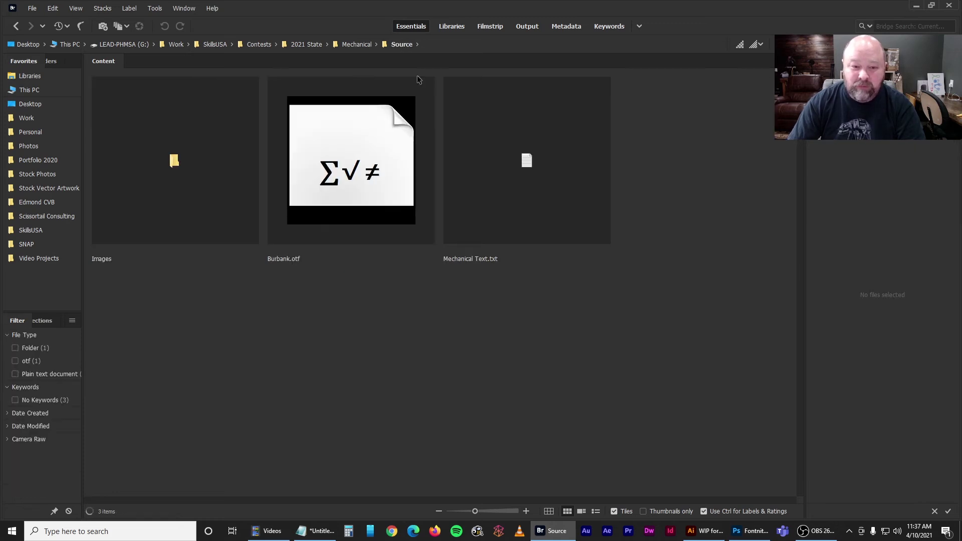
pyautogui.doubleClick(512, 150)
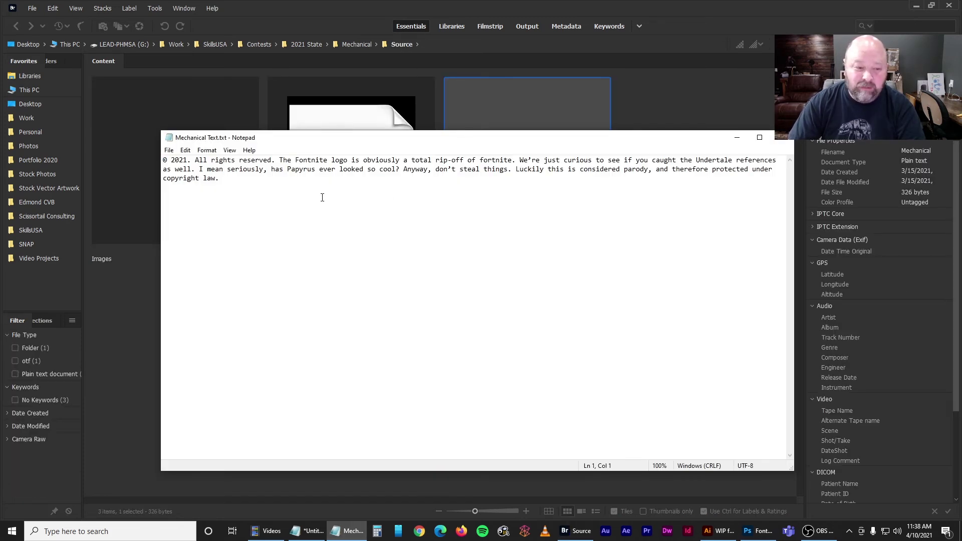
pyautogui.moveTo(164, 160); pyautogui.dragTo(262, 189)
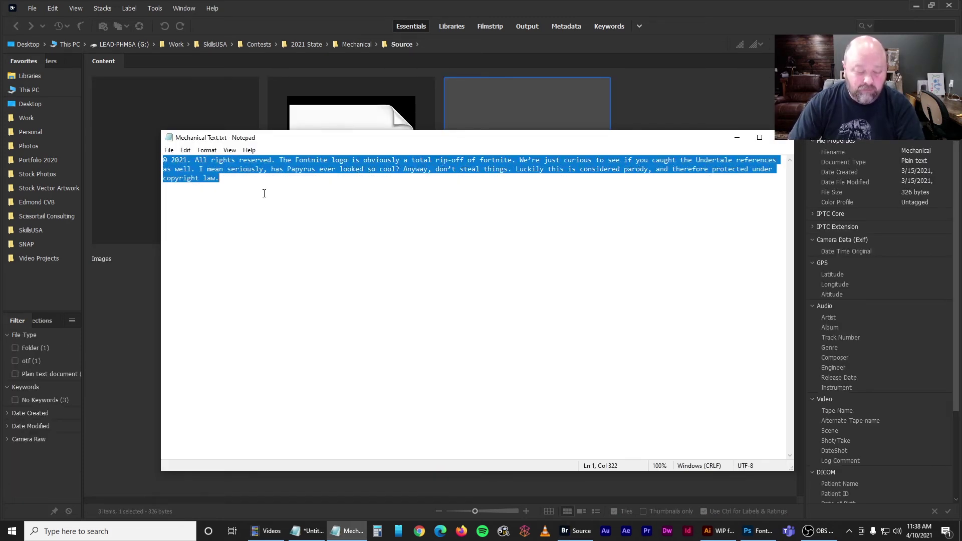
pyautogui.click(787, 141)
# Switch to Illustrator and paste the copied copyright text as a point type object just below the artboard
pyautogui.click(714, 531)
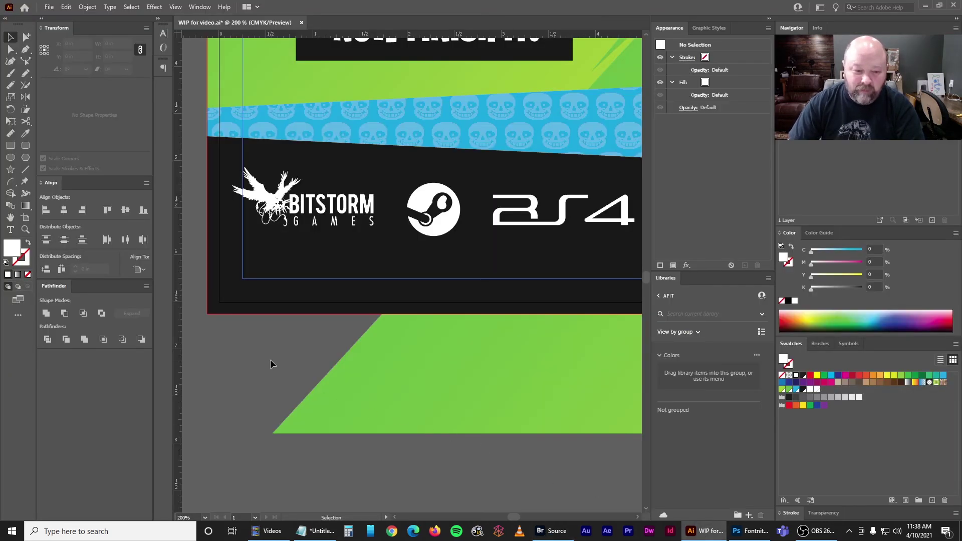
pyautogui.press('t')
pyautogui.click(258, 334)
pyautogui.hotkey('ctrl', 'v')
pyautogui.press('Escape')
# Move the copyright text horizontally, keeping it just below the artboard, until the start of its line is in view
pyautogui.moveTo(254, 335); pyautogui.dragTo(413, 359)
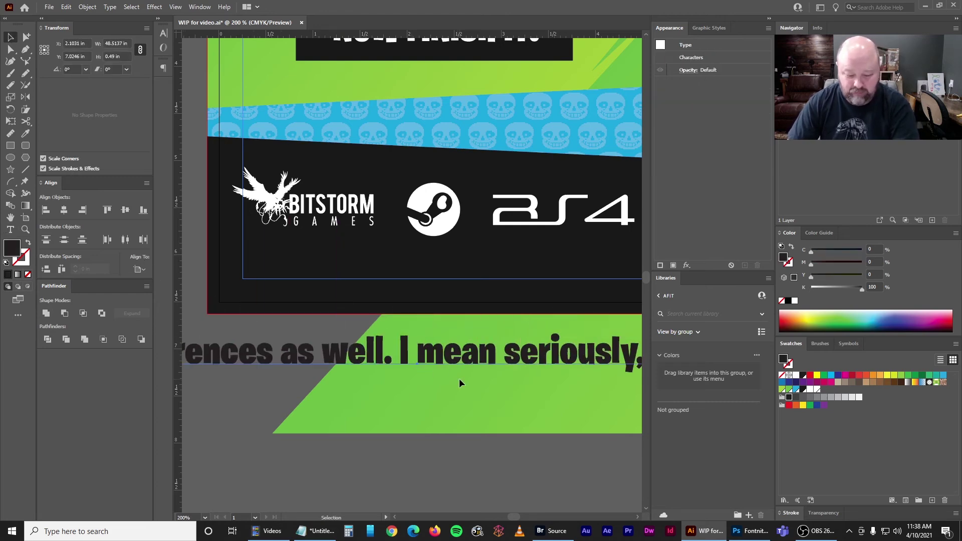
pyautogui.hotkey('ctrl', '-')
pyautogui.hotkey('ctrl', '-')
pyautogui.hotkey('ctrl', '-')
pyautogui.moveTo(294, 332); pyautogui.dragTo(611, 305)
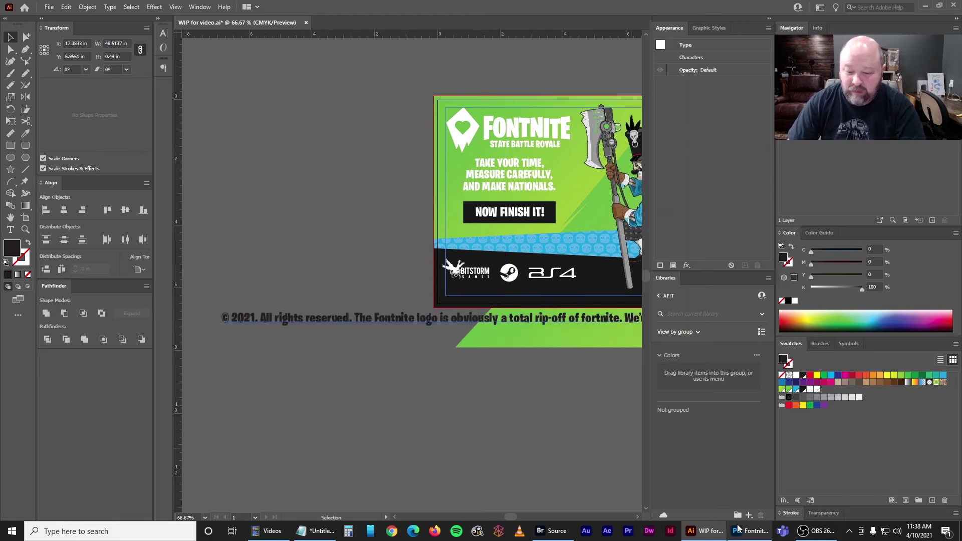
# Switch to Photoshop and check the font specification for the copyright text in the mechanical reference card document
pyautogui.click(750, 530)
pyautogui.click(405, 37)
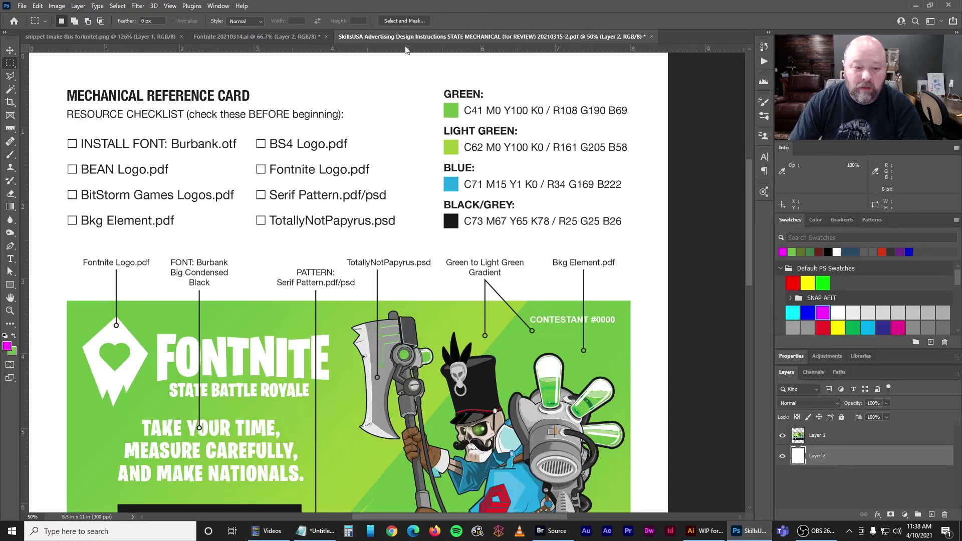
pyautogui.moveTo(359, 477); pyautogui.dragTo(466, 151)
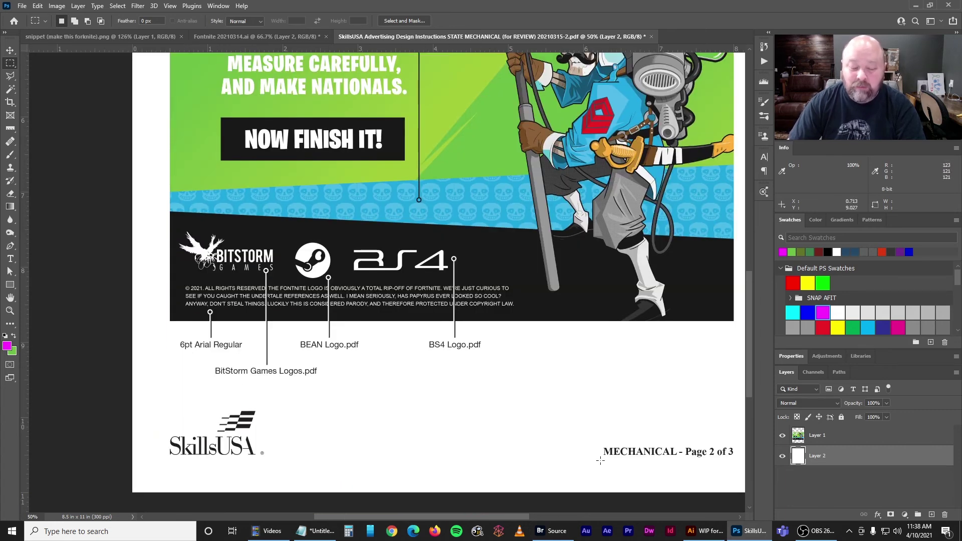
# Switch to Illustrator and set the copyright text's font to Arial Regular
pyautogui.click(704, 531)
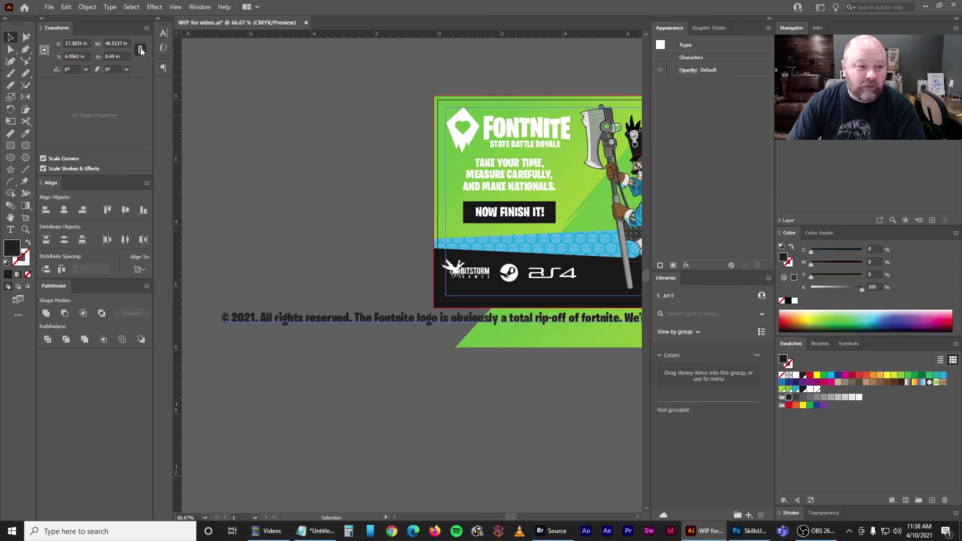
pyautogui.click(163, 33)
pyautogui.click(221, 44)
pyautogui.write('arial')
pyautogui.click(193, 155)
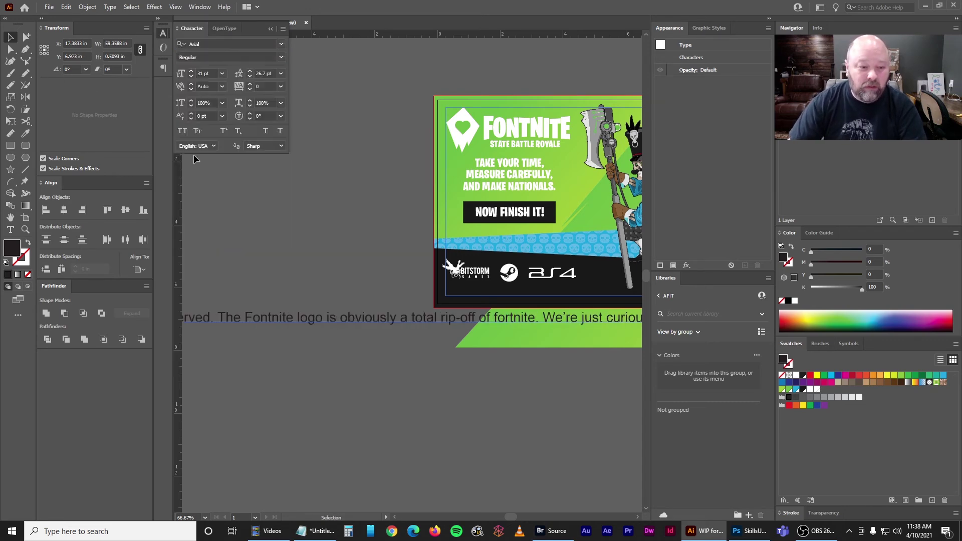
# Set the copyright text's font size to 6 pt and its leading to Auto
pyautogui.doubleClick(205, 73)
pyautogui.write('6')
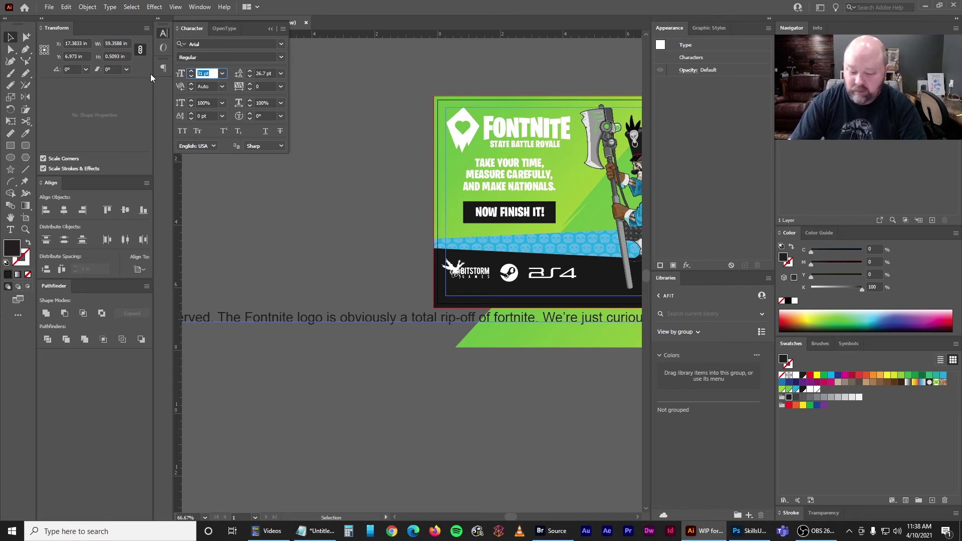
pyautogui.press('Return')
pyautogui.click(280, 73)
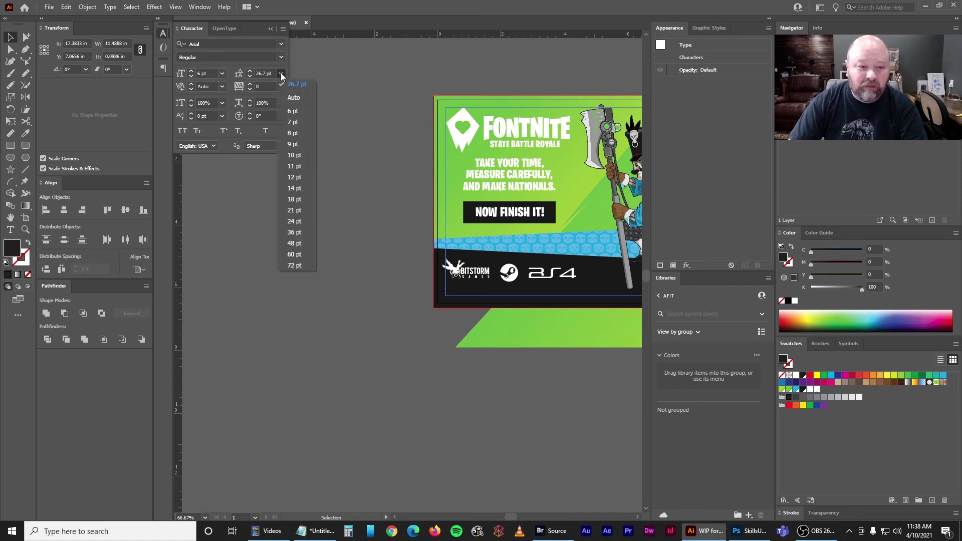
pyautogui.click(292, 97)
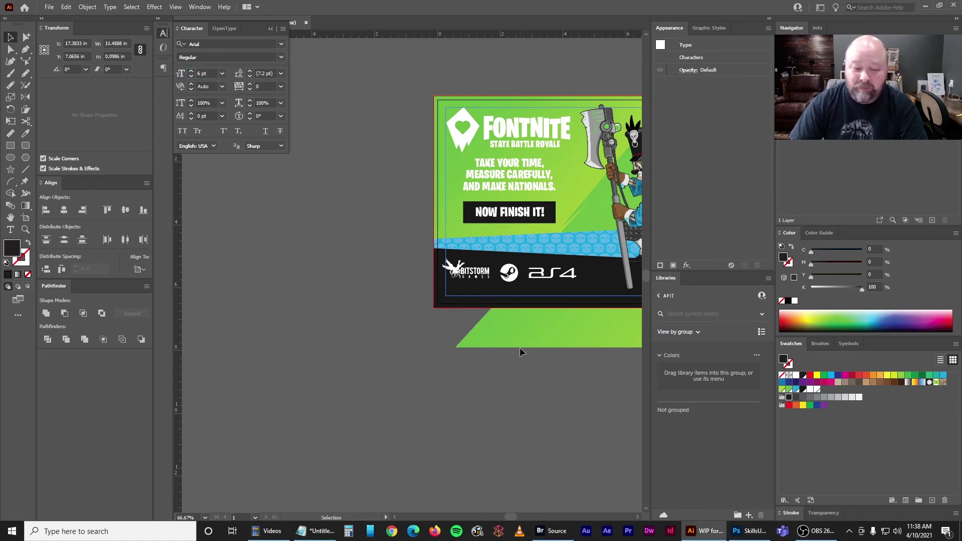
# Move the copyright text into the black footer below the logos and fill it with white
pyautogui.hscroll(5, 519, 347)
pyautogui.moveTo(611, 320); pyautogui.dragTo(291, 360)
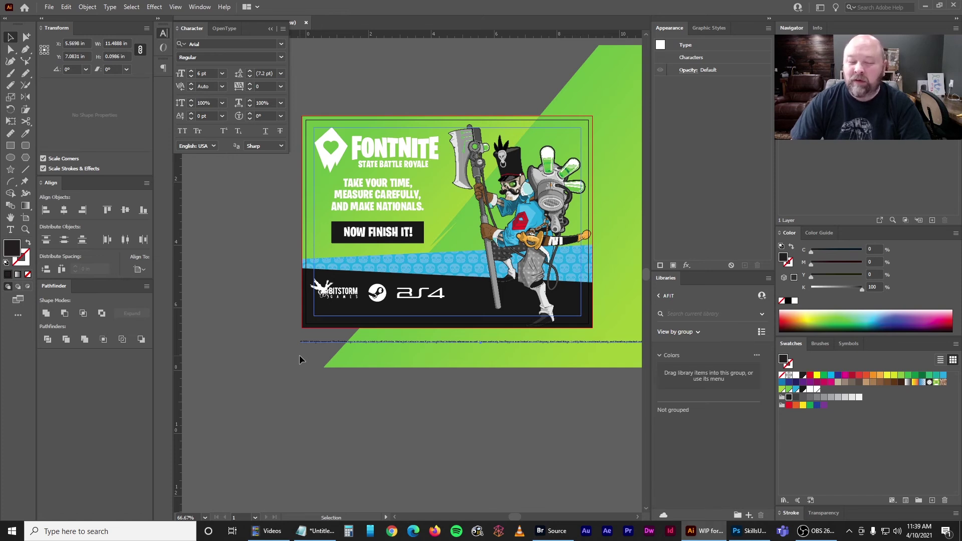
pyautogui.moveTo(308, 343); pyautogui.dragTo(294, 314)
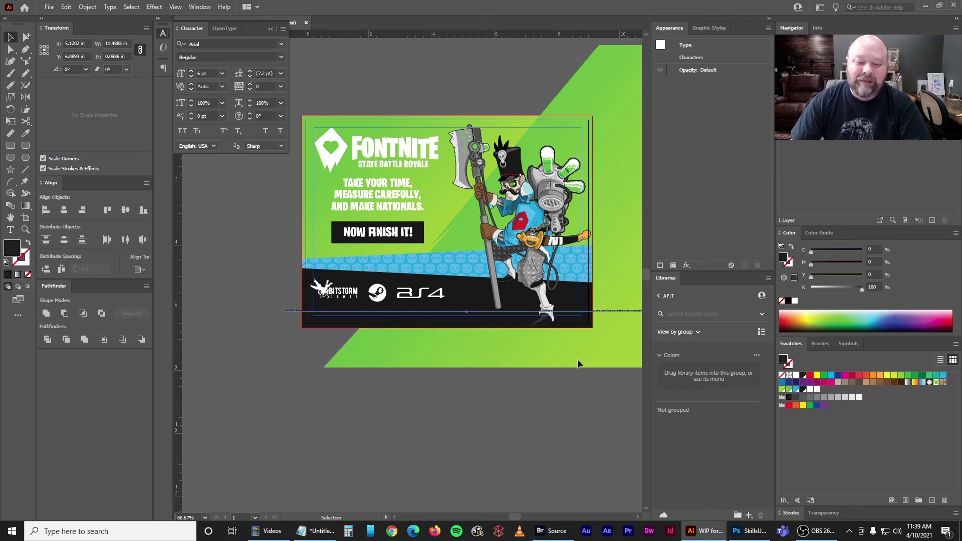
pyautogui.click(796, 375)
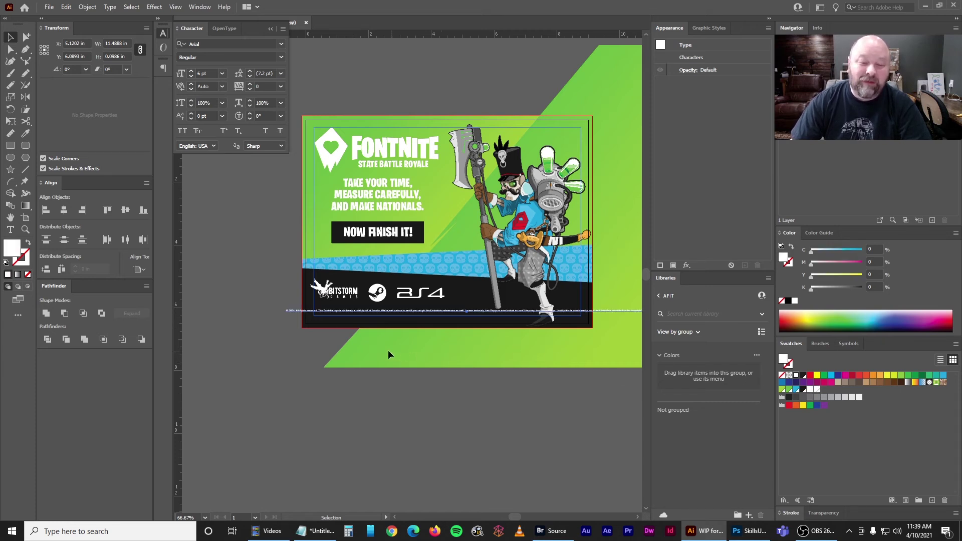
pyautogui.moveTo(296, 311); pyautogui.dragTo(325, 309)
# Set the copyright text's paragraph alignment to left
pyautogui.scroll(4, 372, 360)
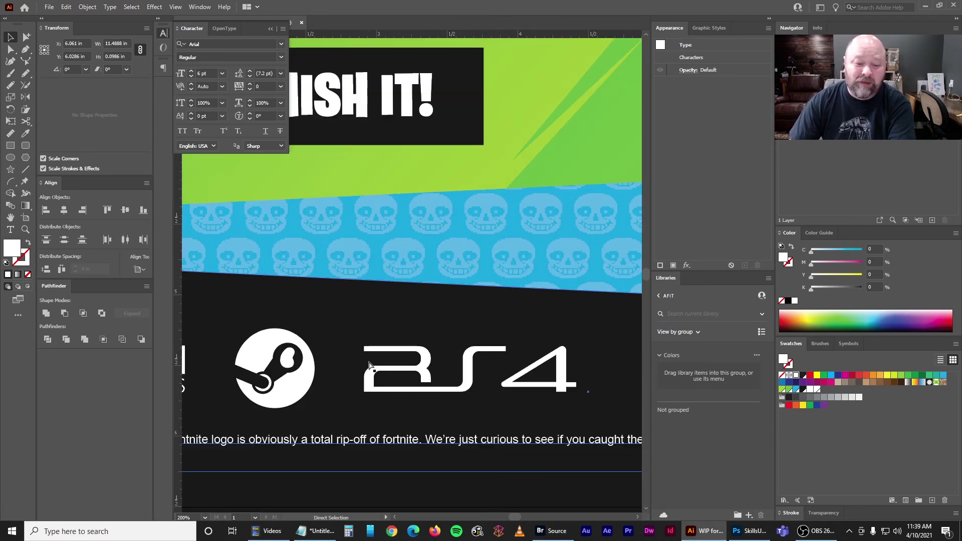
pyautogui.moveTo(198, 410); pyautogui.dragTo(369, 326)
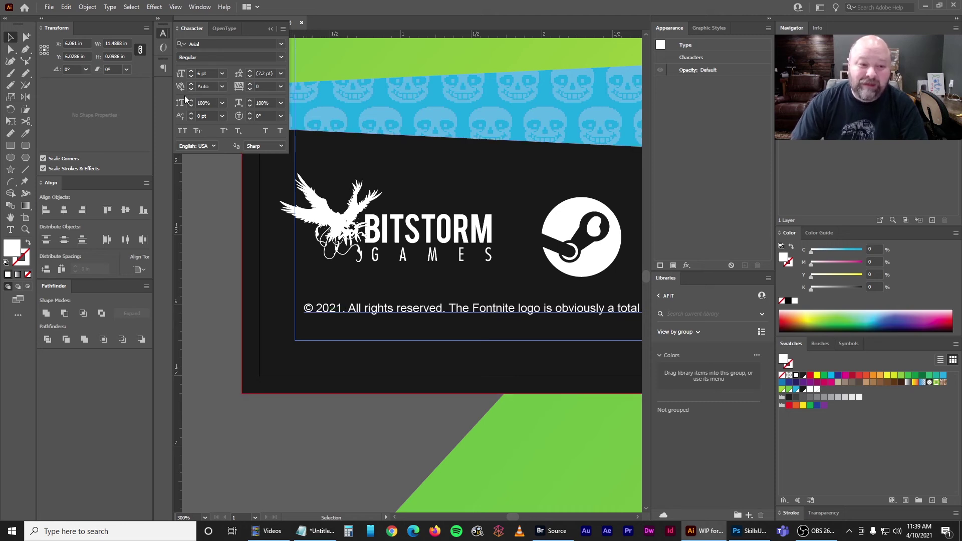
pyautogui.click(225, 26)
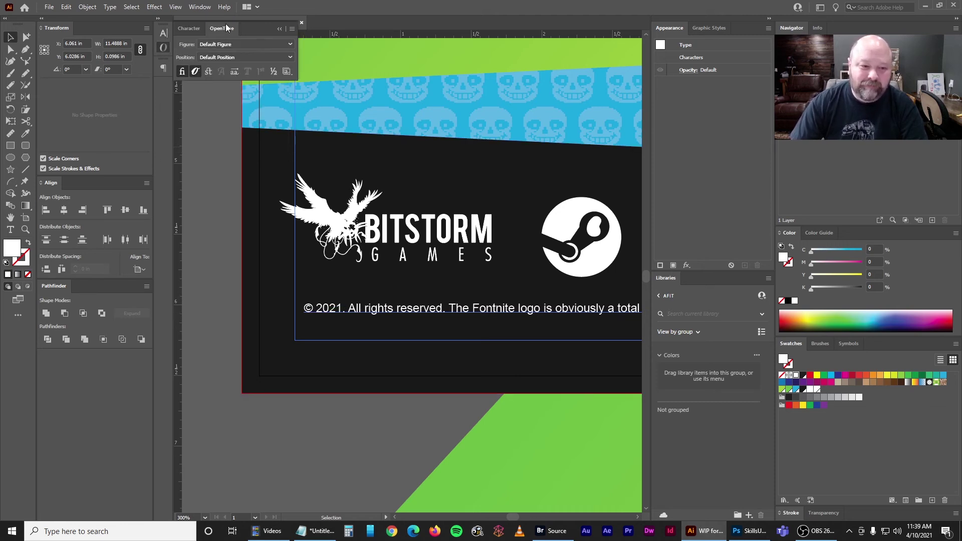
pyautogui.click(163, 67)
pyautogui.click(182, 79)
# Move the copyright line so its start snaps to the left margin guide directly below the BitStorm logo
pyautogui.hotkey('ctrl', '-')
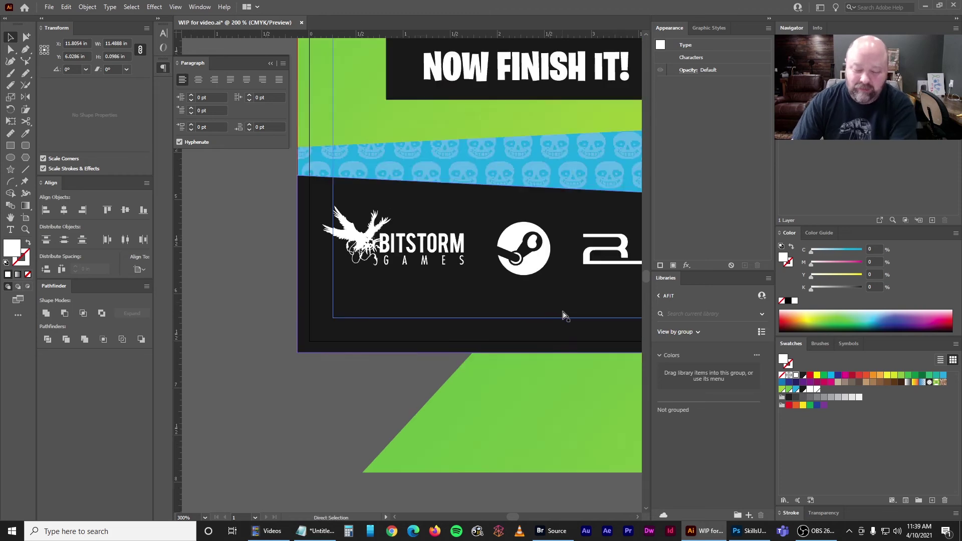
pyautogui.hotkey('ctrl', '-')
pyautogui.moveTo(568, 300); pyautogui.dragTo(475, 302)
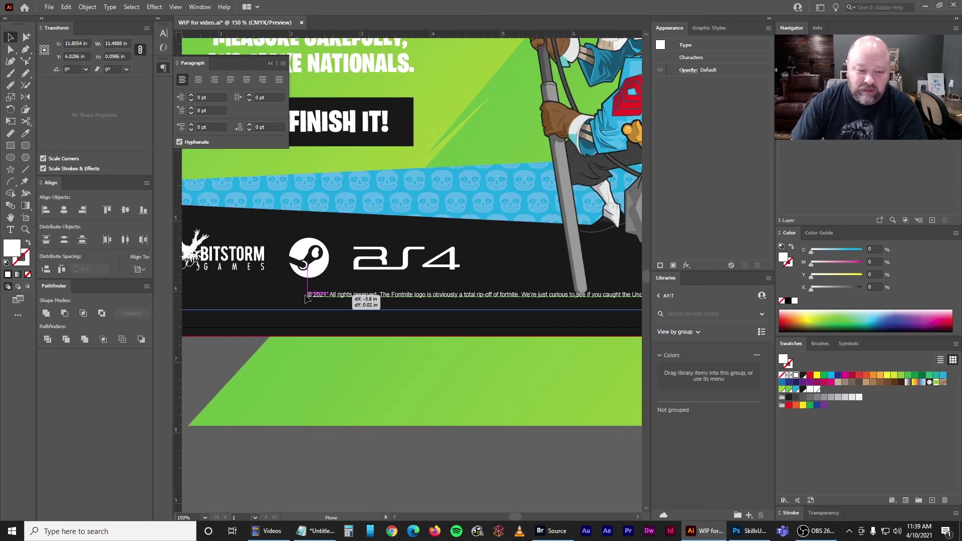
pyautogui.moveTo(261, 311); pyautogui.dragTo(405, 296)
pyautogui.hotkey('ctrl', '+')
pyautogui.hotkey('ctrl', '+')
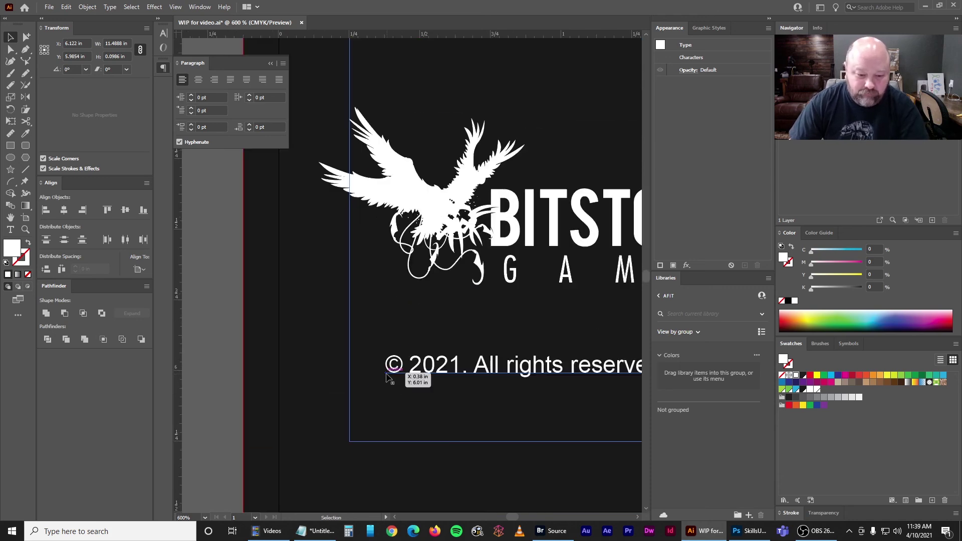
pyautogui.moveTo(384, 375); pyautogui.dragTo(350, 346)
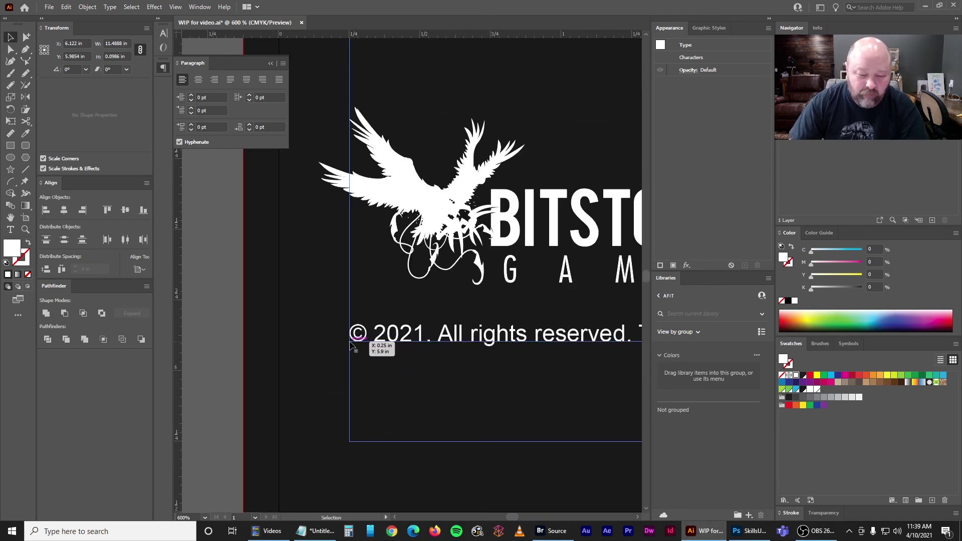
# Switch to Photoshop, check where the copyright text's lines break in the mechanical reference, and return to Illustrator
pyautogui.hotkey('ctrl', '-')
pyautogui.hotkey('ctrl', '-')
pyautogui.hotkey('ctrl', '-')
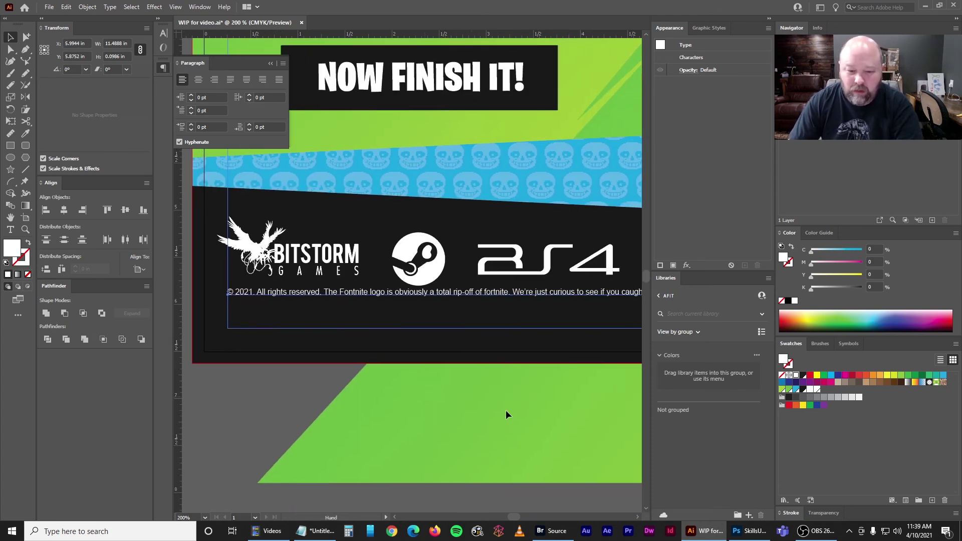
pyautogui.click(753, 532)
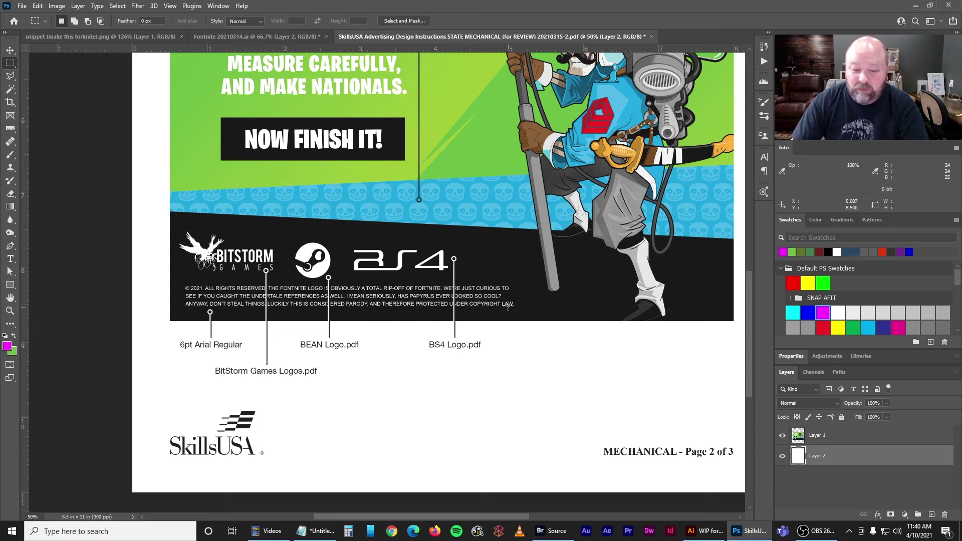
pyautogui.click(706, 530)
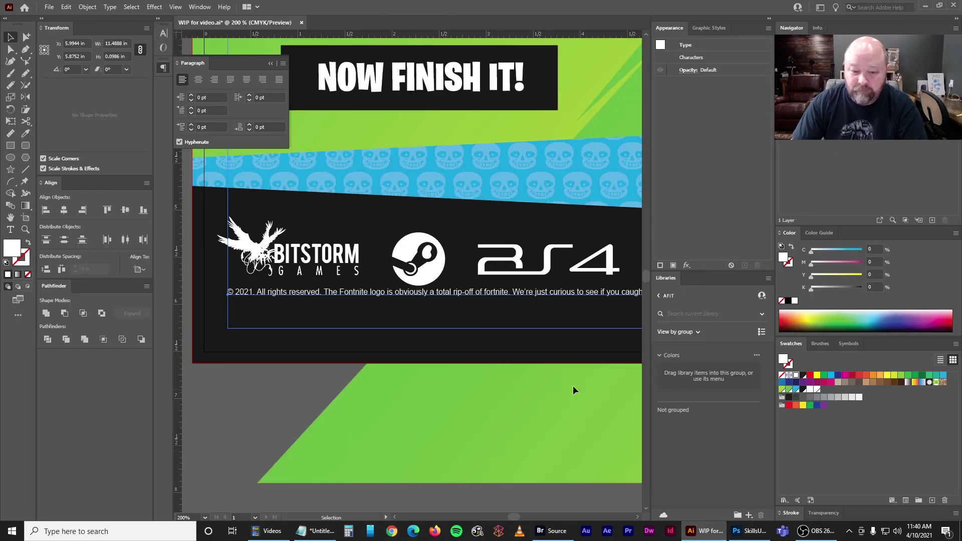
# Break the copyright text into three lines, after "We're just curious to" and after "ever looked so cool?"
pyautogui.hscroll(3, 429, 357)
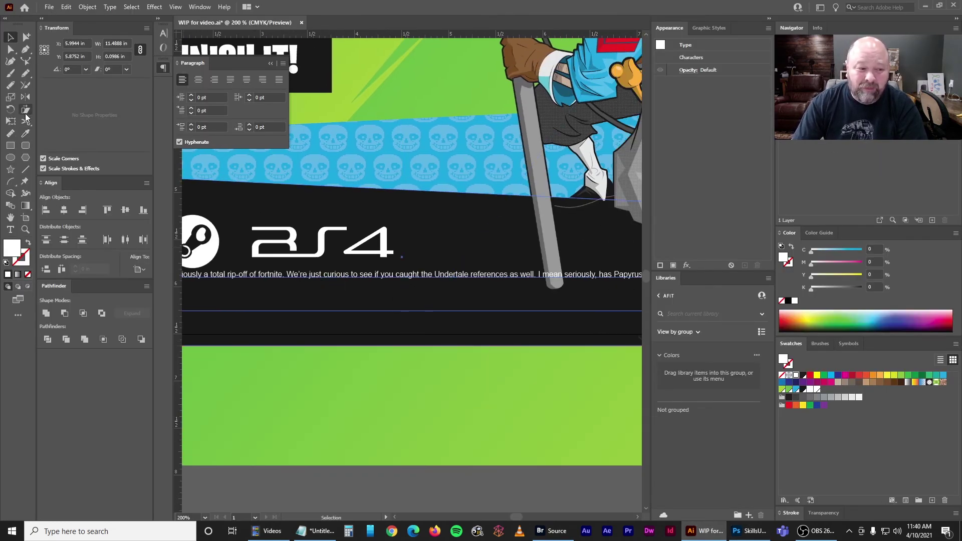
pyautogui.click(10, 229)
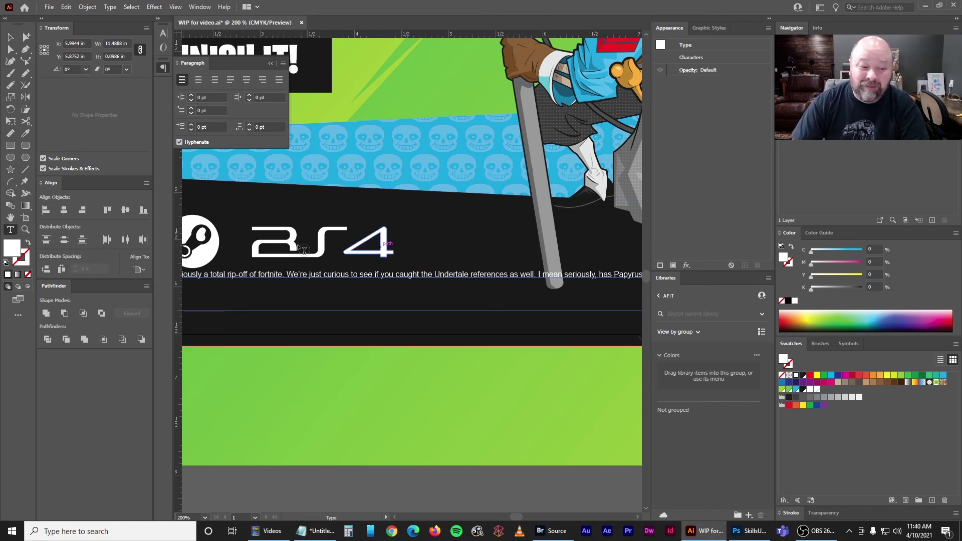
pyautogui.click(361, 275)
pyautogui.press('Return')
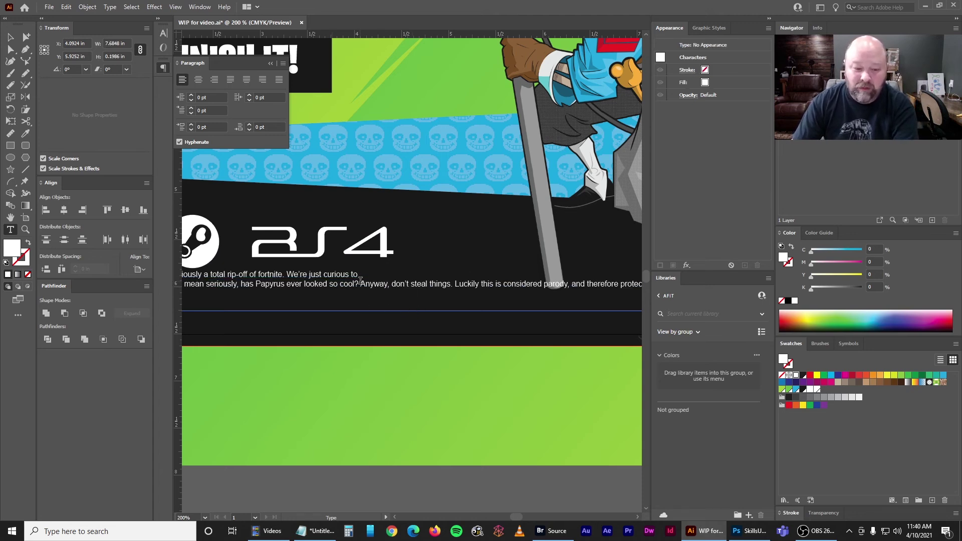
pyautogui.click(362, 283)
pyautogui.press('Return')
pyautogui.press('Escape')
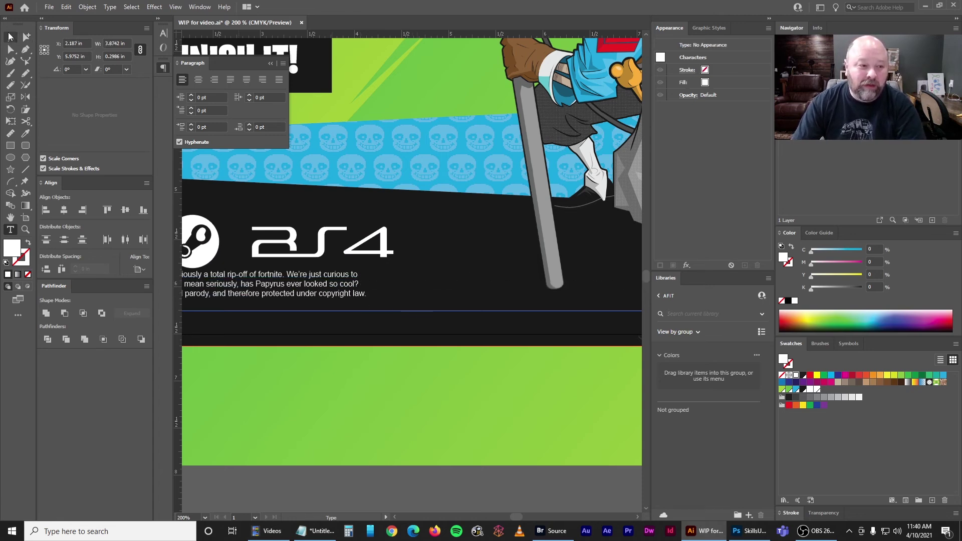
# Move the three-line copyright block slightly down and to the right, clear of the logos and above the bottom margin guide
pyautogui.moveTo(296, 290); pyautogui.dragTo(316, 298)
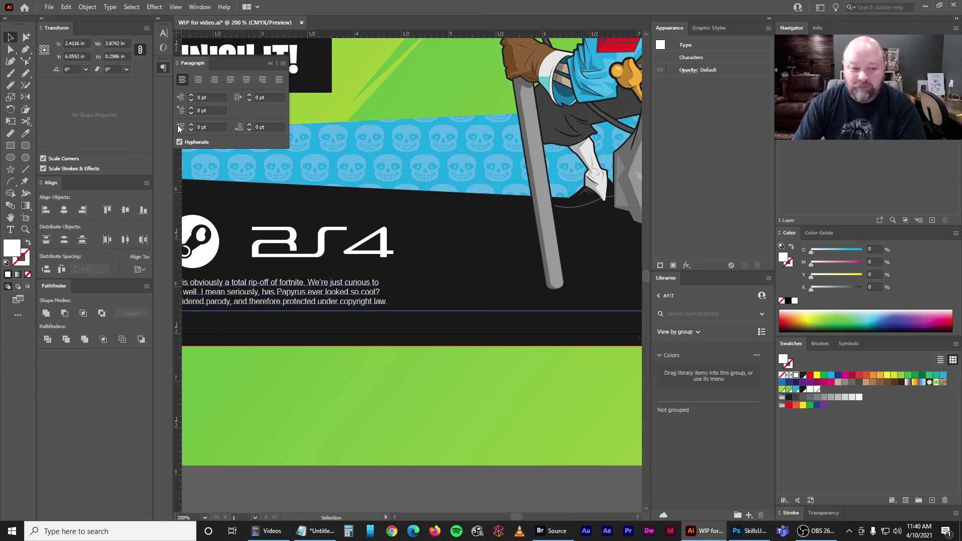
pyautogui.click(369, 483)
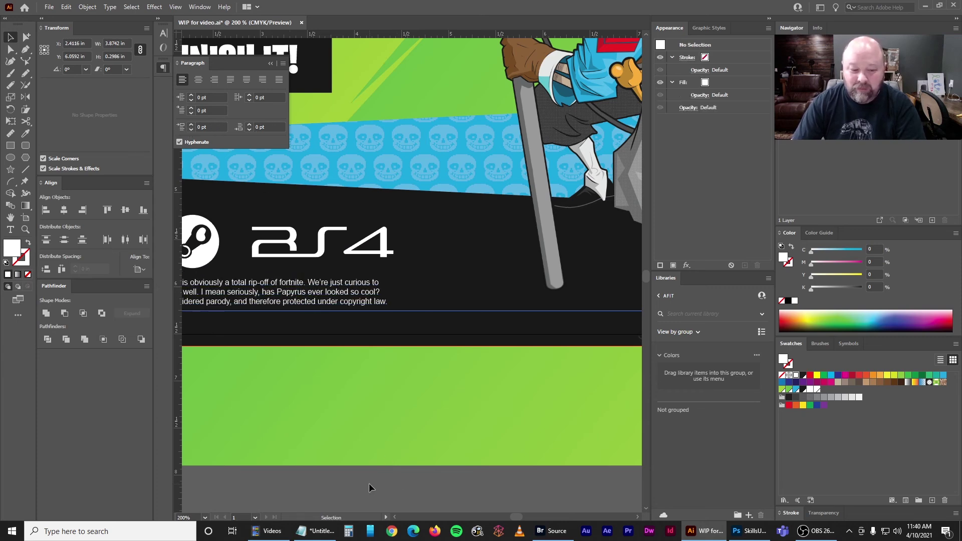
pyautogui.hscroll(-5, 344, 407)
pyautogui.hscroll(-3, 423, 366)
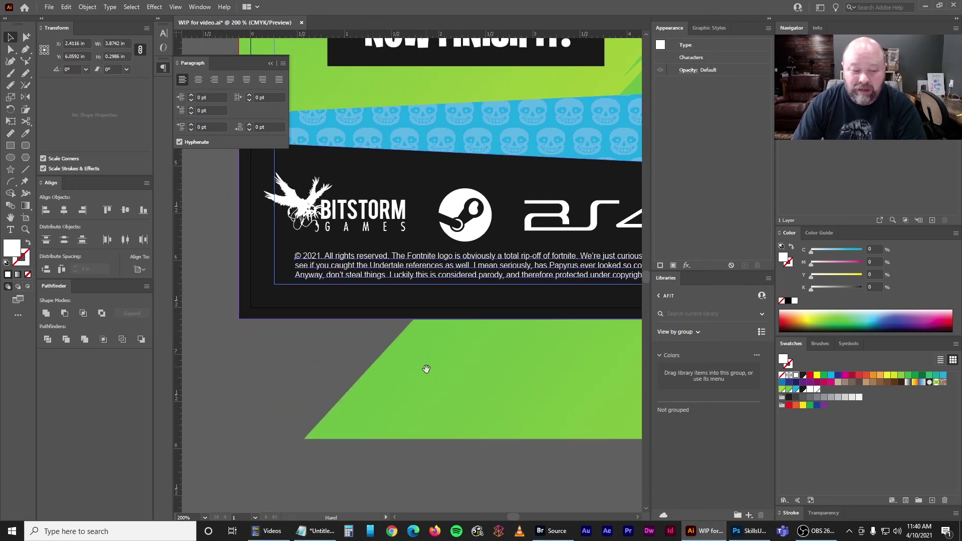
# Change the copyright text to uppercase and move its left edge onto the left margin guide
pyautogui.click(392, 266)
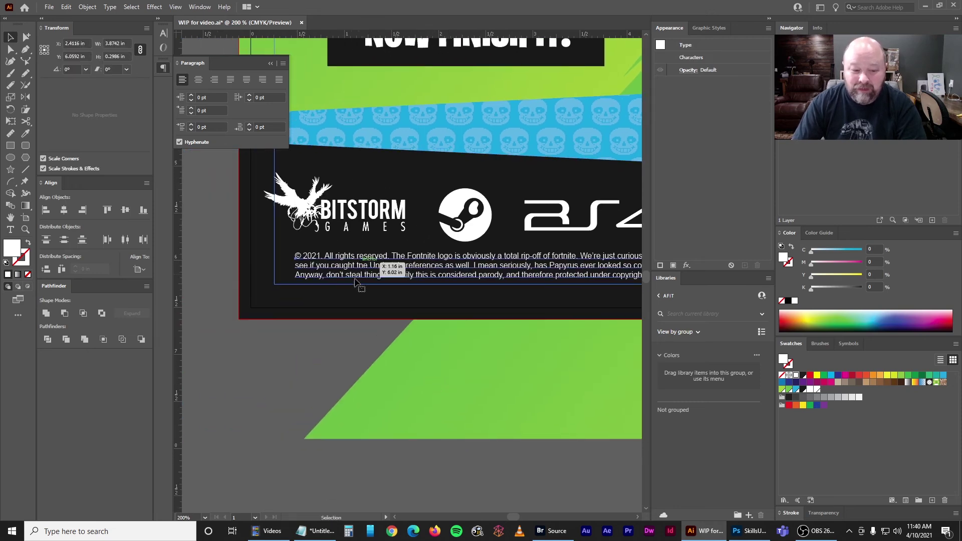
pyautogui.click(109, 7)
pyautogui.moveTo(155, 164)
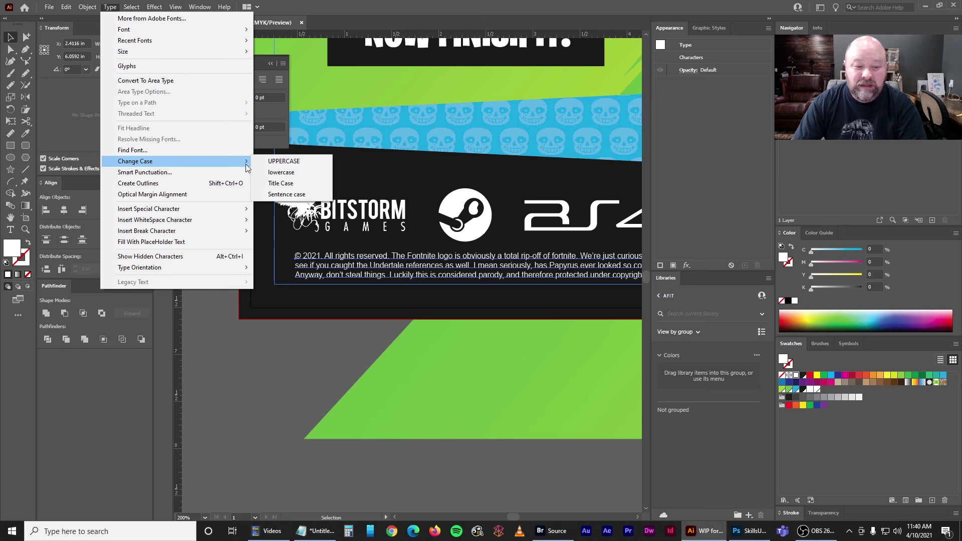
pyautogui.click(299, 161)
pyautogui.moveTo(331, 265); pyautogui.dragTo(274, 257)
pyautogui.click(327, 345)
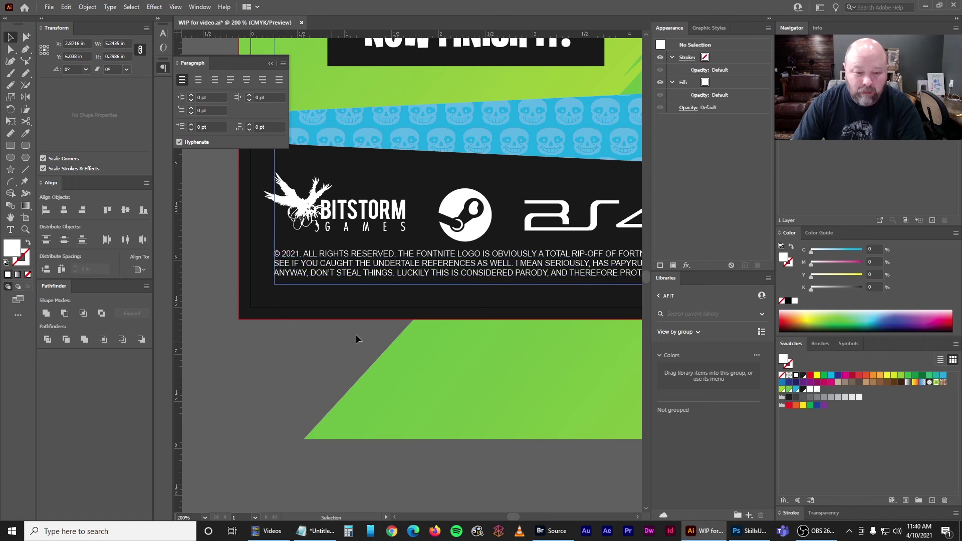
# Draw a white 5.24 × 0.322 in rectangle and snap its bottom-left corner to the bottom-left corner of the margin guide, over the copyright text
pyautogui.scroll(-1, 328, 346)
pyautogui.scroll(-1, 380, 341)
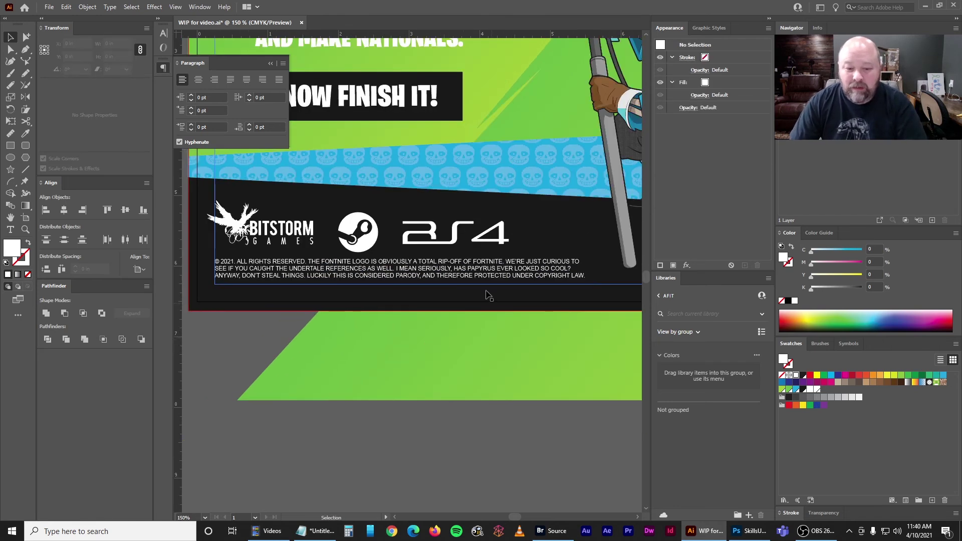
pyautogui.moveTo(742, 536)
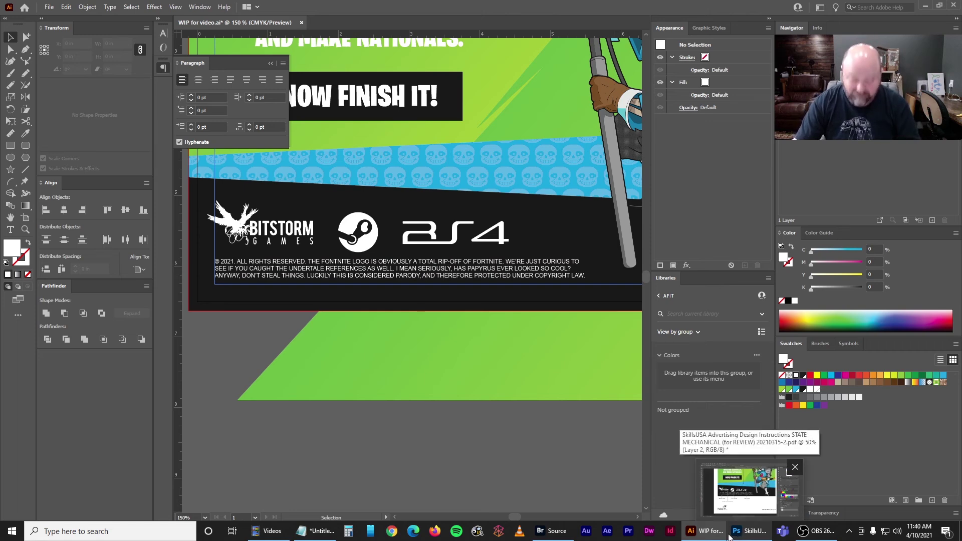
pyautogui.click(15, 144)
pyautogui.click(223, 332)
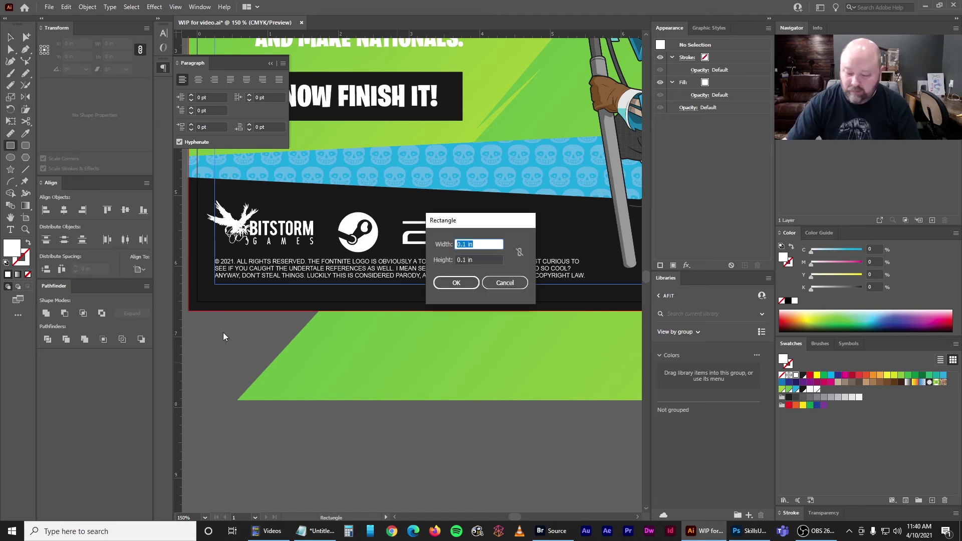
pyautogui.press('Tab')
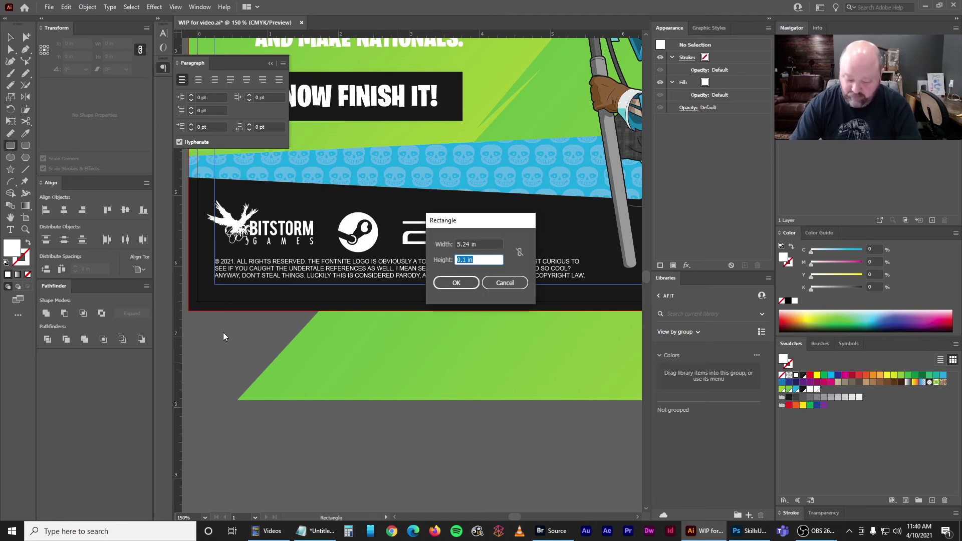
pyautogui.press('Return')
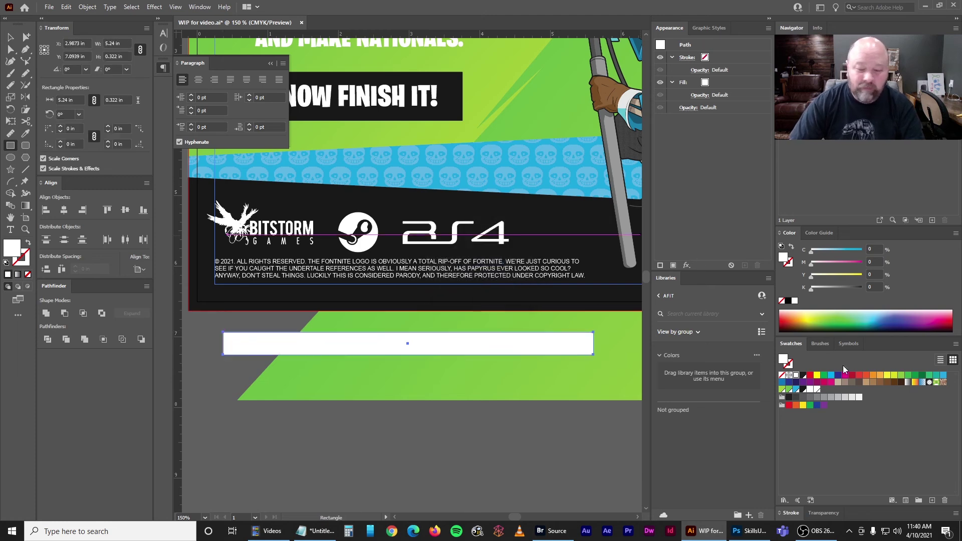
pyautogui.click(12, 39)
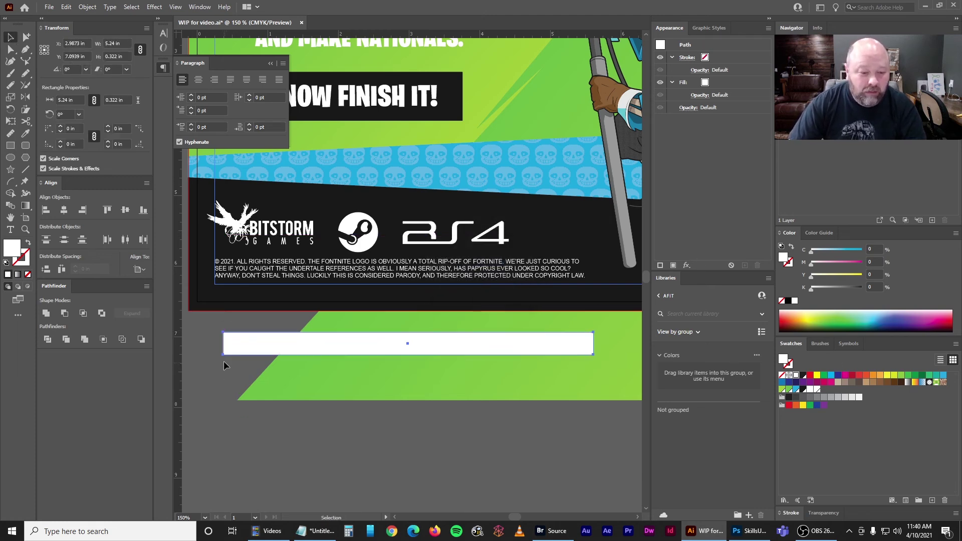
pyautogui.moveTo(223, 358); pyautogui.dragTo(214, 287)
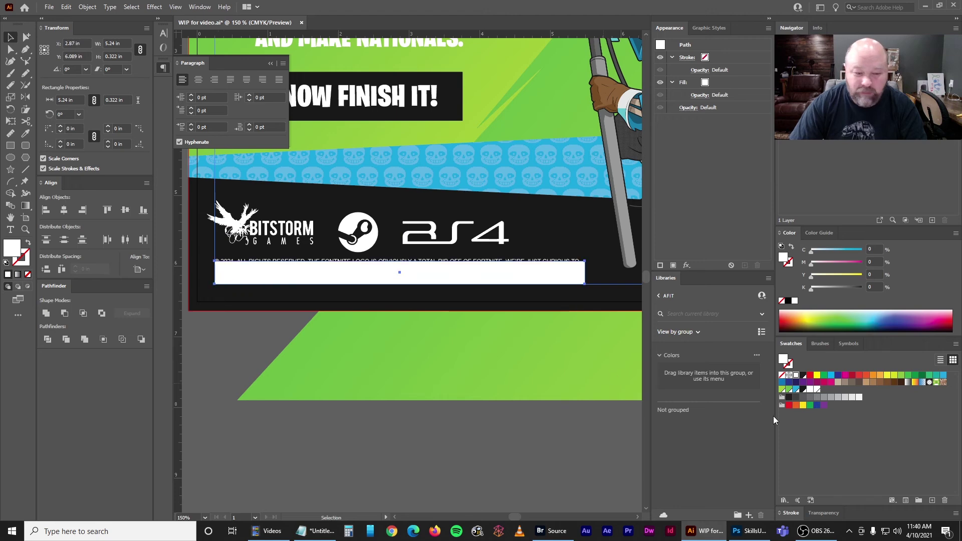
# Fill the measuring rectangle with red and send it behind the copyright text
pyautogui.click(810, 376)
pyautogui.hotkey('ctrl', '[')
pyautogui.click(244, 350)
# Move the copyright text down so the tops of its first-line capitals meet the red rectangle's top edge, keeping the left edges aligned
pyautogui.scroll(4, 245, 349)
pyautogui.moveTo(279, 338); pyautogui.dragTo(523, 309)
pyautogui.click(451, 240)
pyautogui.hotkey('ctrl', '=')
pyautogui.moveTo(423, 162)
pyautogui.mouseDown()
pyautogui.moveTo(423, 183)
pyautogui.moveTo(427, 170)
pyautogui.mouseUp()
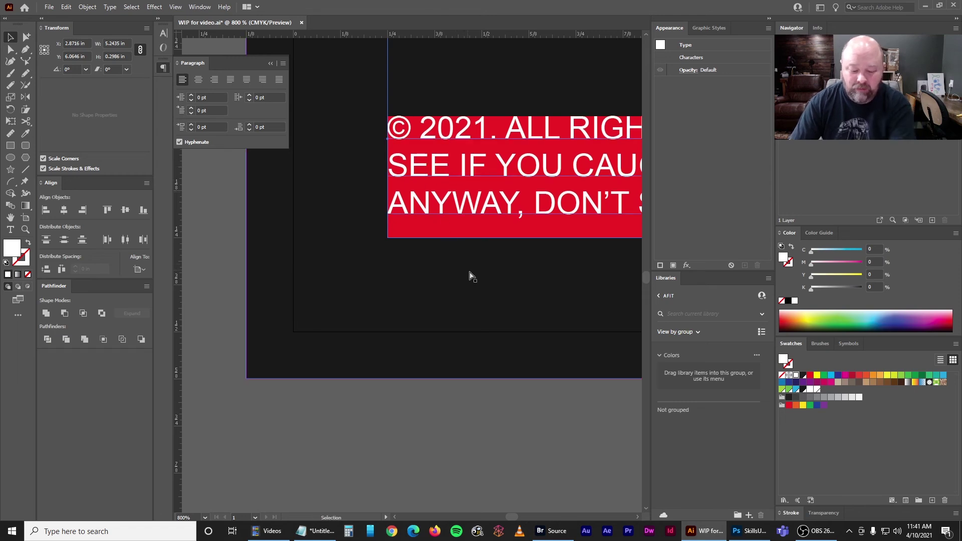
# Check how the copyright text's right edge and last baseline fit within the red measuring rectangle
pyautogui.hotkey('ctrl', '-')
pyautogui.hotkey('ctrl', '-')
pyautogui.hotkey('ctrl', '-')
pyautogui.moveTo(500, 259); pyautogui.dragTo(403, 249)
pyautogui.hscroll(6, 491, 256)
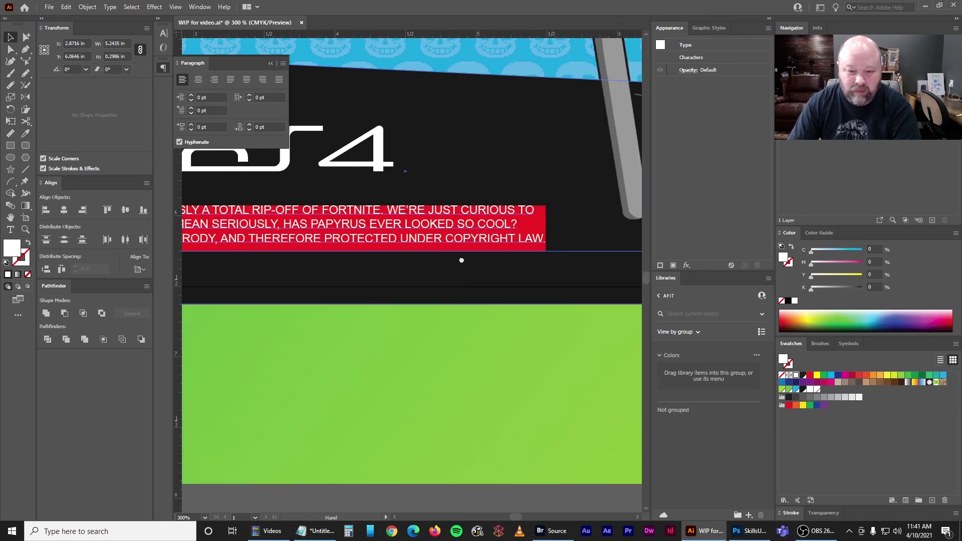
pyautogui.hotkey('ctrl', '+')
pyautogui.hotkey('ctrl', '+')
pyautogui.hotkey('ctrl', '+')
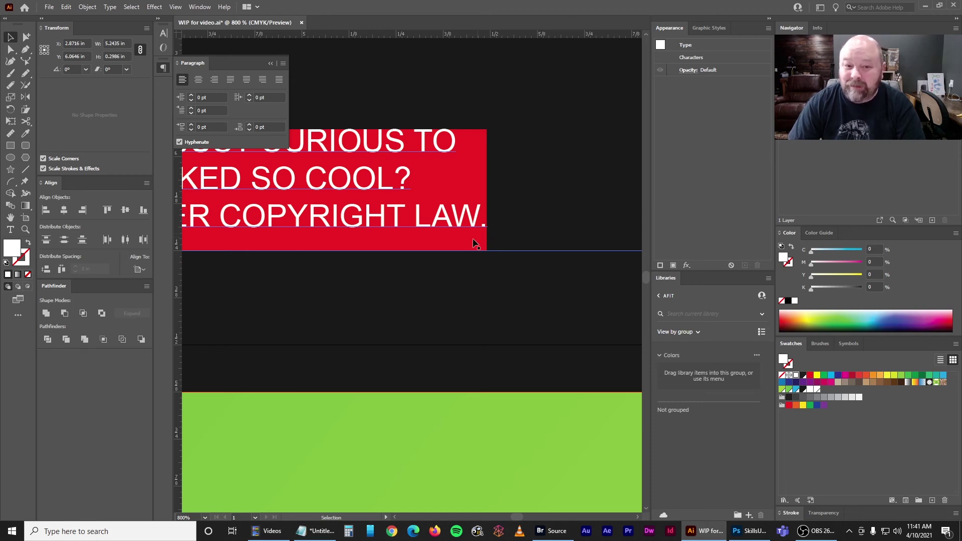
pyautogui.moveTo(393, 243); pyautogui.dragTo(542, 254)
pyautogui.hscroll(-15, 544, 256)
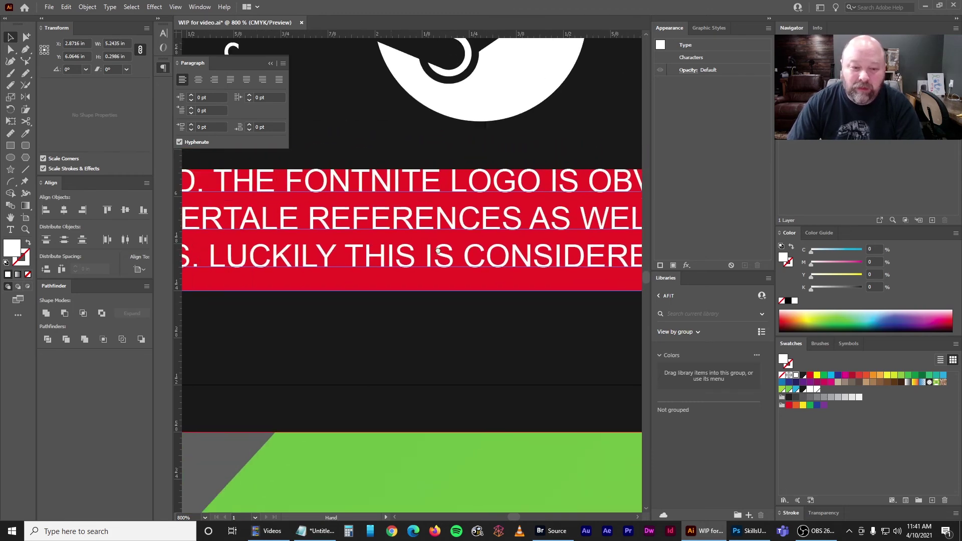
pyautogui.hscroll(5, 445, 233)
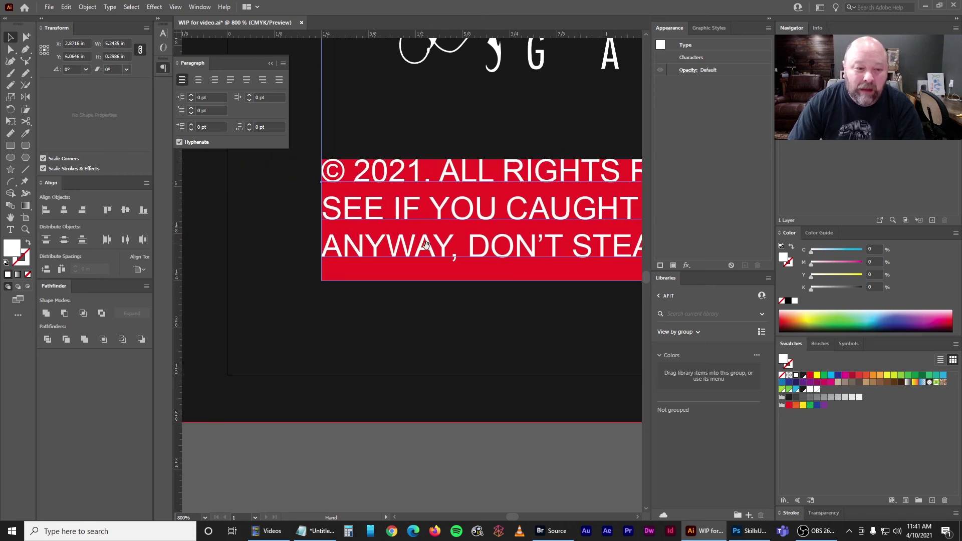
# Try increasing the copyright text's leading to 10 pt and then 9.7 pt against the red rectangle's height
pyautogui.scroll(-1, 400, 245)
pyautogui.click(165, 67)
pyautogui.click(164, 34)
pyautogui.click(251, 71)
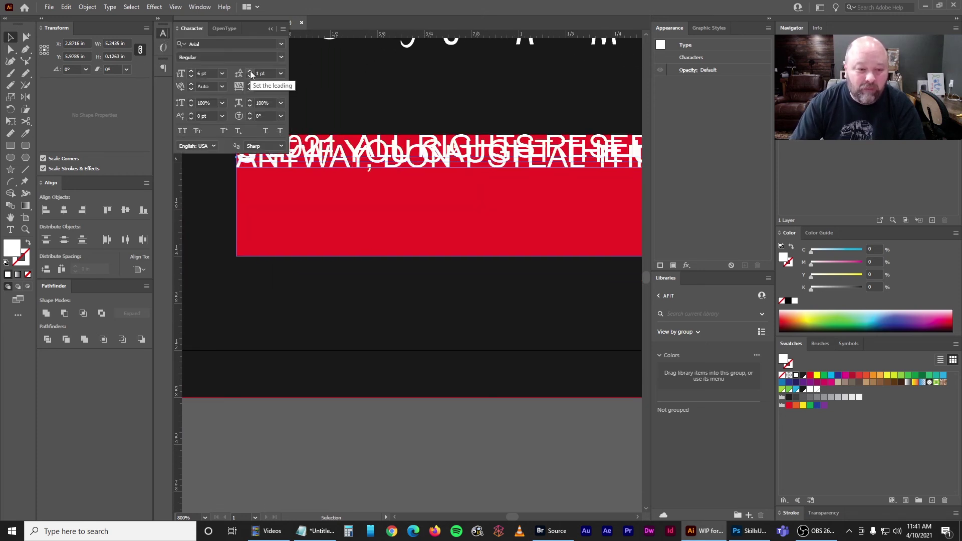
pyautogui.click(250, 71)
pyautogui.click(250, 71)
pyautogui.click(250, 71)
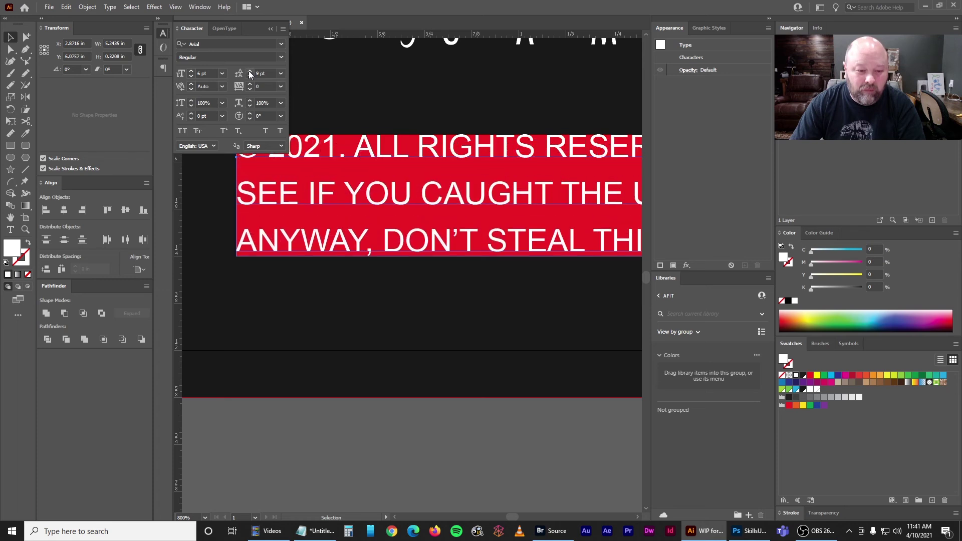
pyautogui.click(250, 72)
pyautogui.click(271, 75)
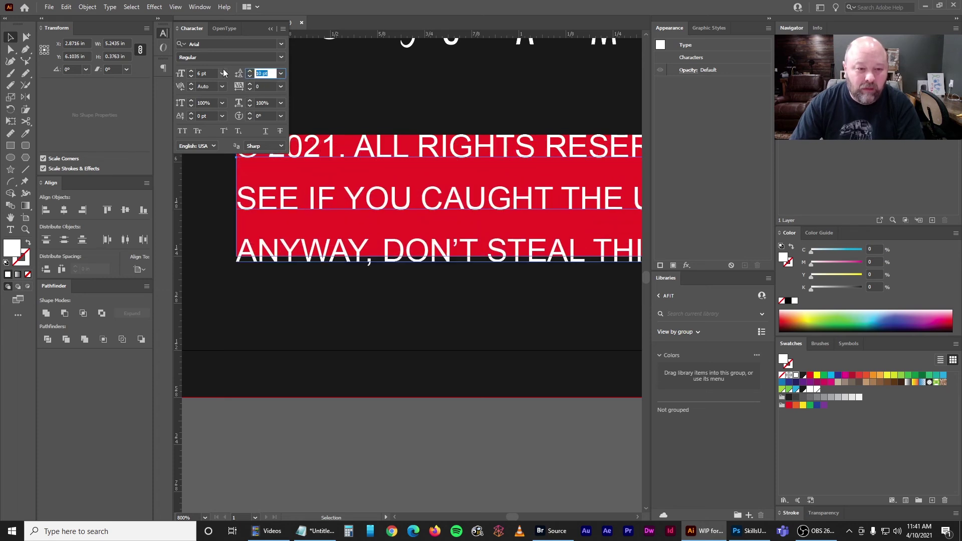
pyautogui.write('9.7')
pyautogui.press('Return')
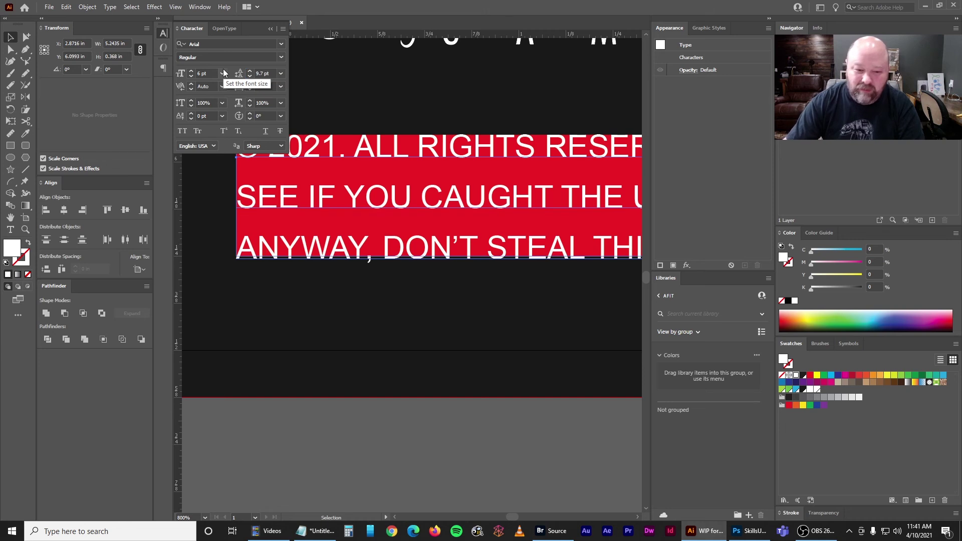
# Set the copyright text's leading to 9.5 pt so the three lines fill the red rectangle's height
pyautogui.click(268, 74)
pyautogui.write('-.5')
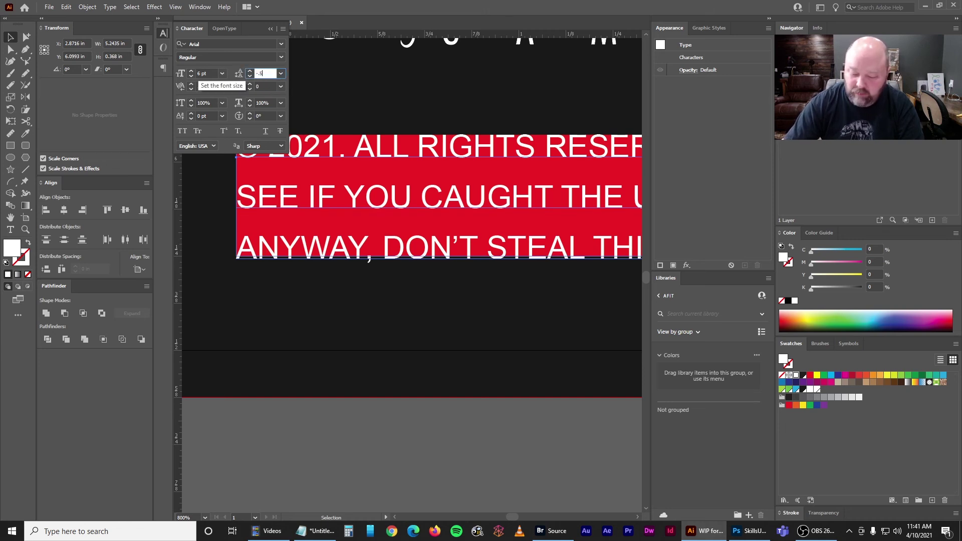
pyautogui.write('1')
pyautogui.press('Return')
pyautogui.click(265, 74)
pyautogui.write('9.5')
pyautogui.press('Return')
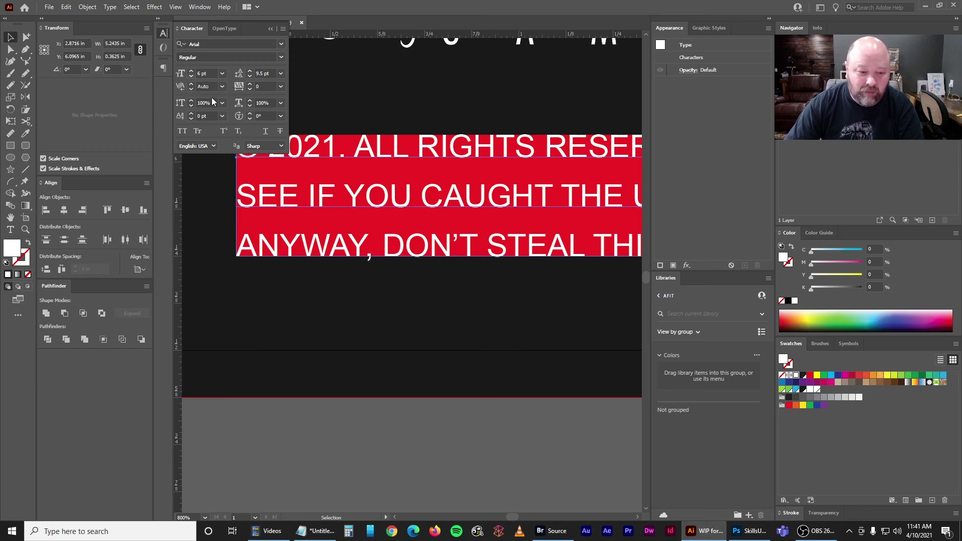
# Check the text's fit at both ends of the red measuring rectangle and delete the rectangle
pyautogui.click(436, 446)
pyautogui.hotkey('ctrl', '-')
pyautogui.hotkey('ctrl', '-')
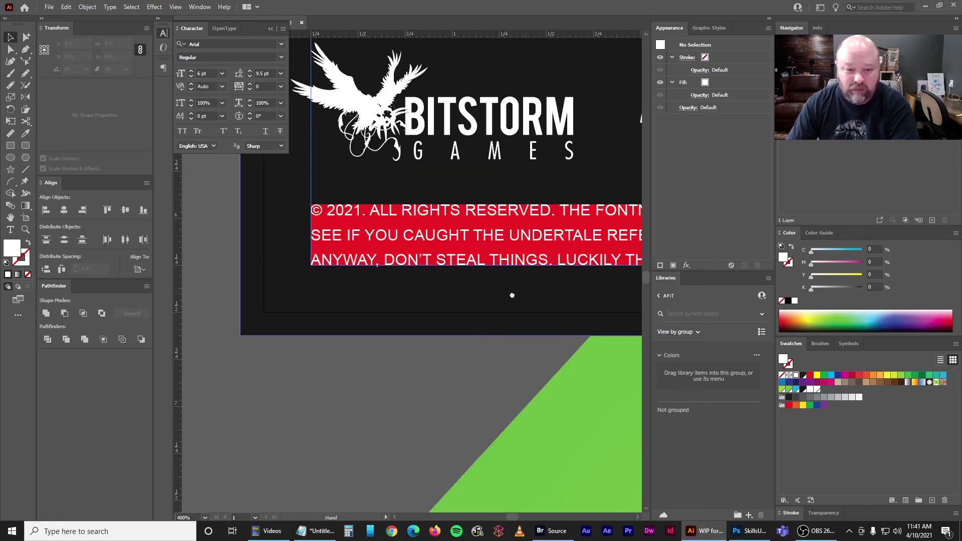
pyautogui.moveTo(532, 292); pyautogui.dragTo(422, 336)
pyautogui.hscroll(10, 422, 336)
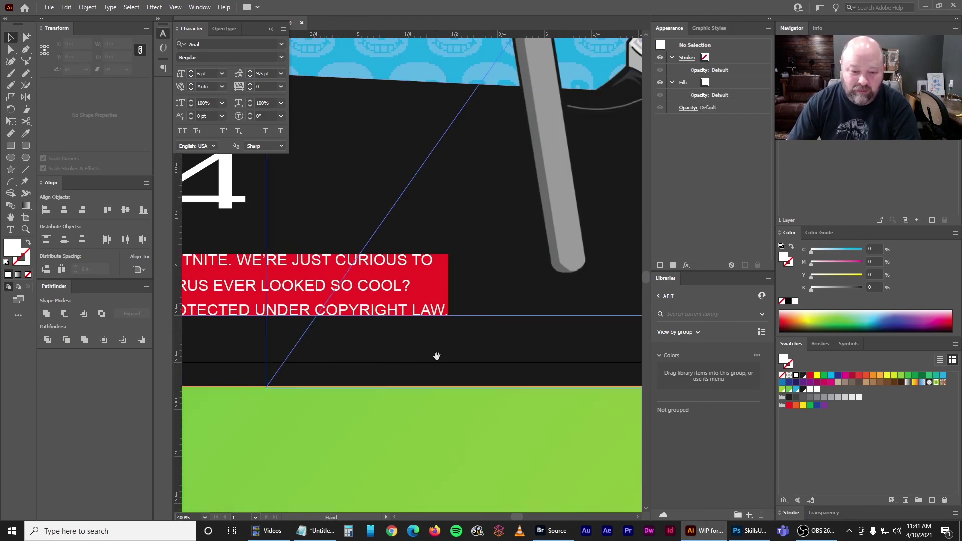
pyautogui.click(438, 280)
pyautogui.press('Delete')
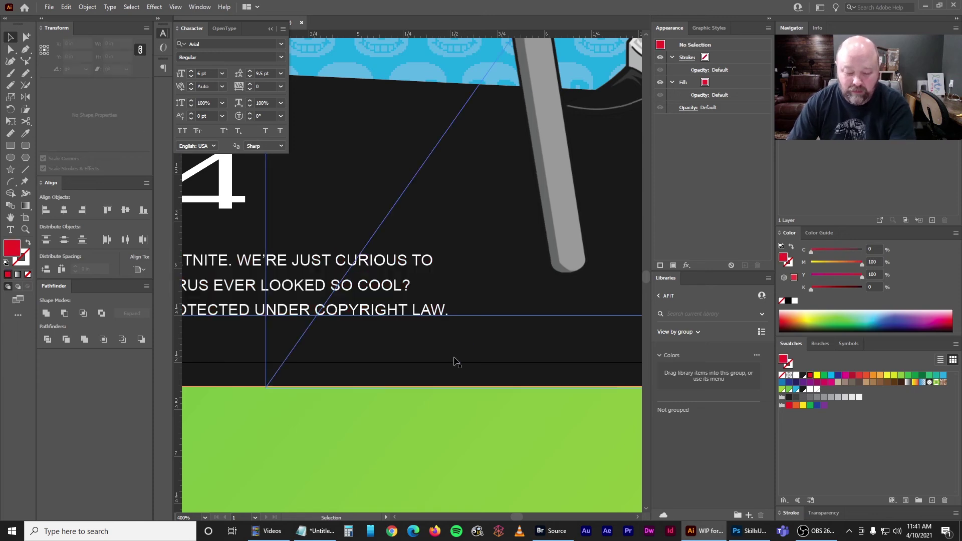
# Collapse the Appearance and Libraries panels to give the footer artwork more room
pyautogui.hotkey('ctrl', '-')
pyautogui.hotkey('ctrl', '-')
pyautogui.hotkey('ctrl', '-')
pyautogui.hscroll(-3, 331, 338)
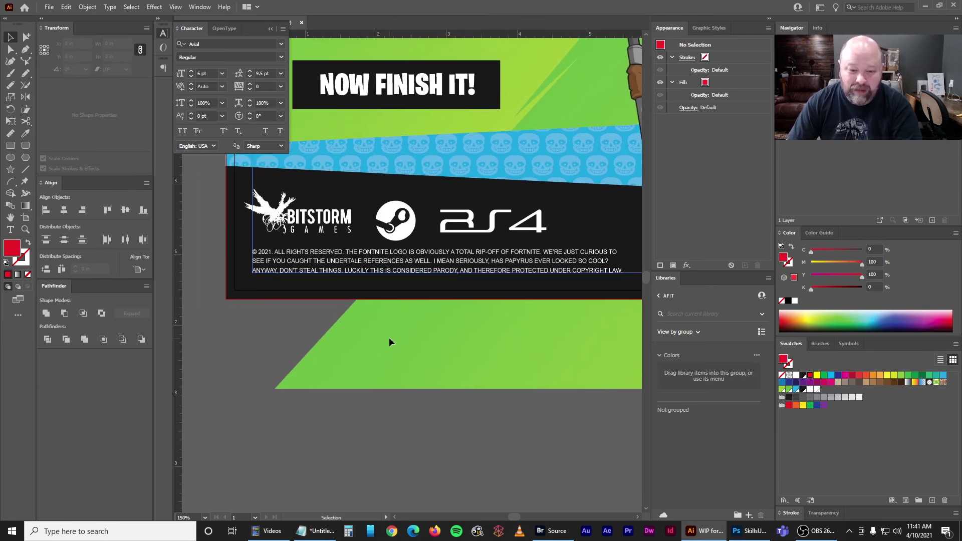
pyautogui.hotkey('ctrl', '+')
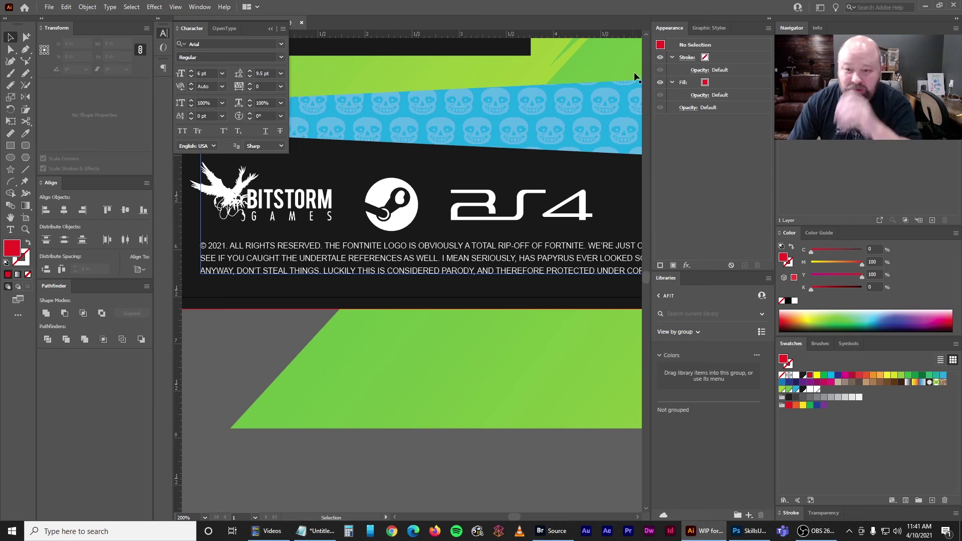
pyautogui.click(767, 18)
# Proofread all three lines of the copyright text from the copyright sign through "COPYRIGHT LAW."
pyautogui.moveTo(234, 329); pyautogui.dragTo(258, 359)
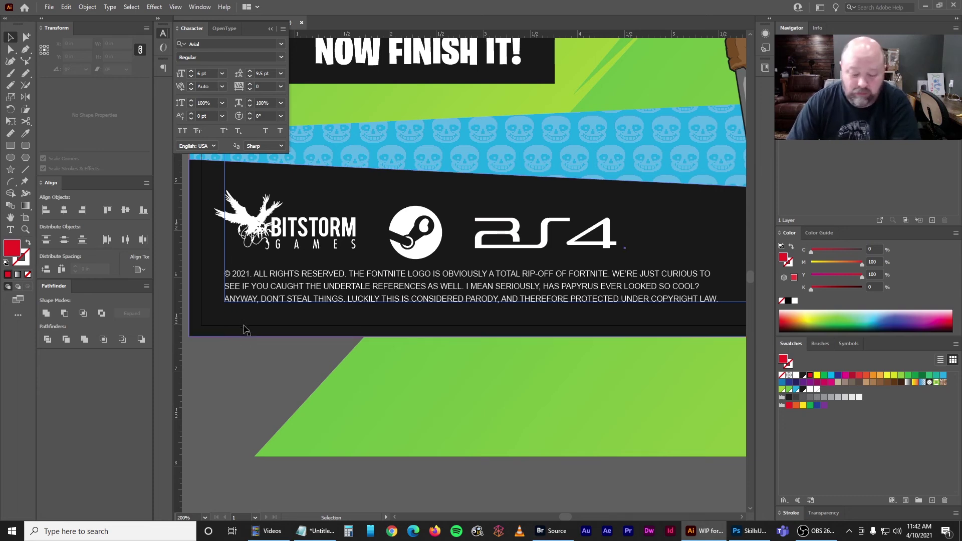
pyautogui.hotkey('ctrl', '=')
pyautogui.moveTo(272, 359); pyautogui.dragTo(347, 330)
pyautogui.click(234, 266)
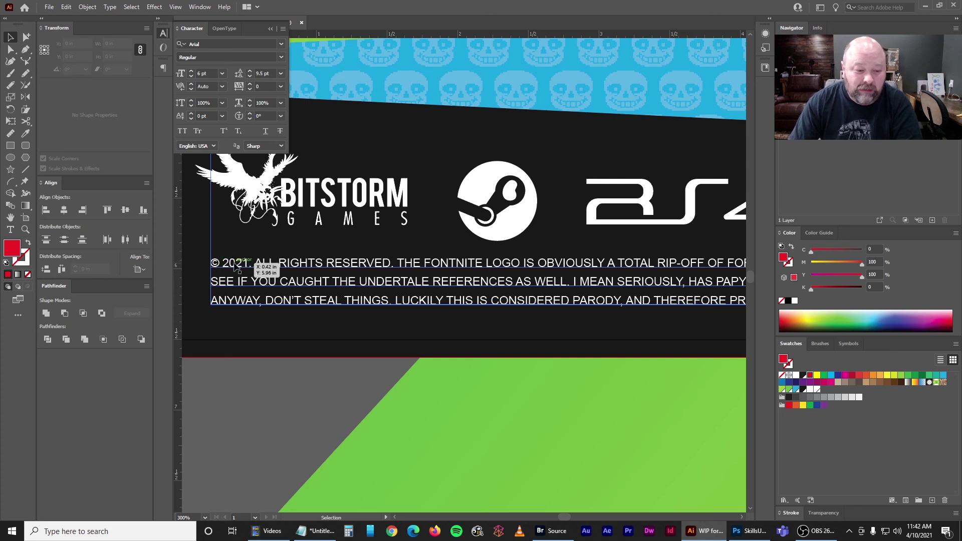
pyautogui.moveTo(510, 370); pyautogui.dragTo(414, 360)
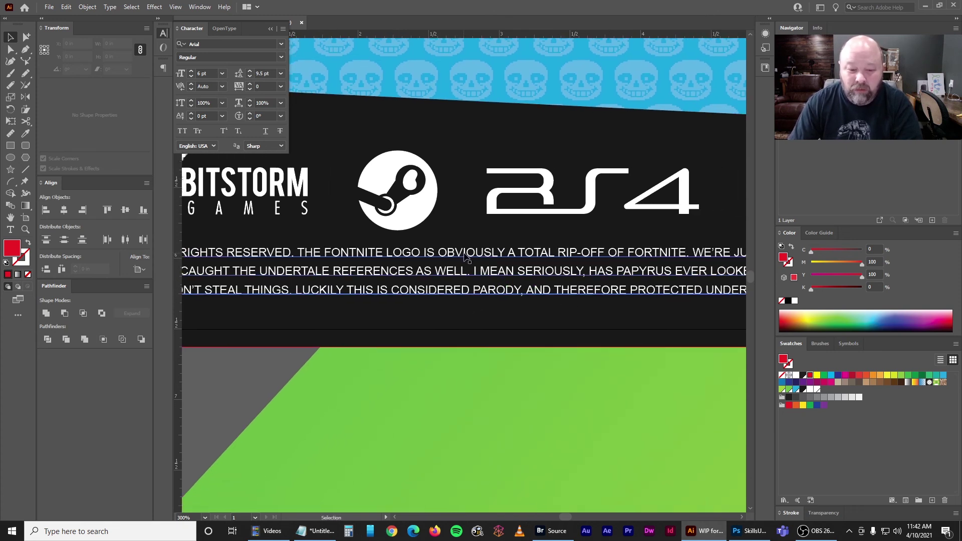
pyautogui.moveTo(535, 272); pyautogui.dragTo(465, 266)
pyautogui.click(559, 253)
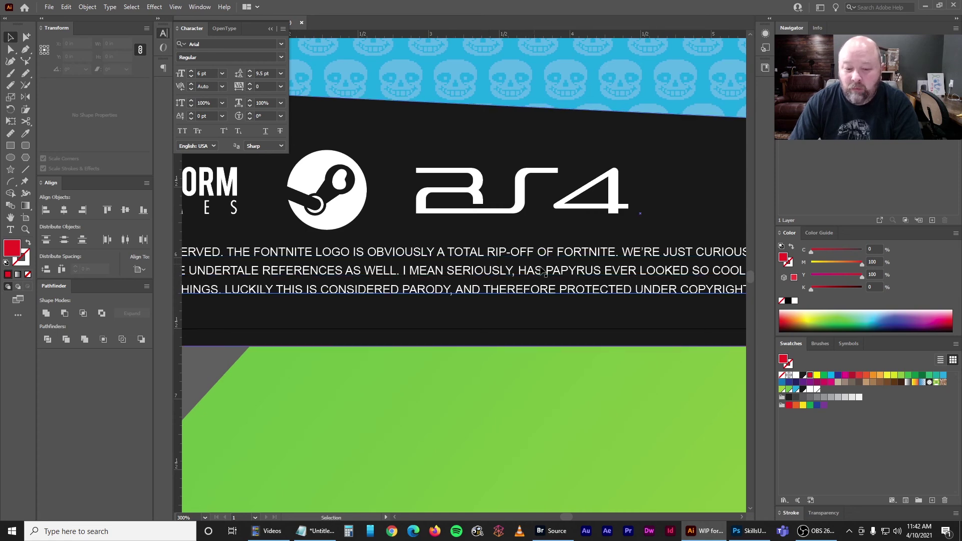
pyautogui.moveTo(608, 271); pyautogui.dragTo(435, 267)
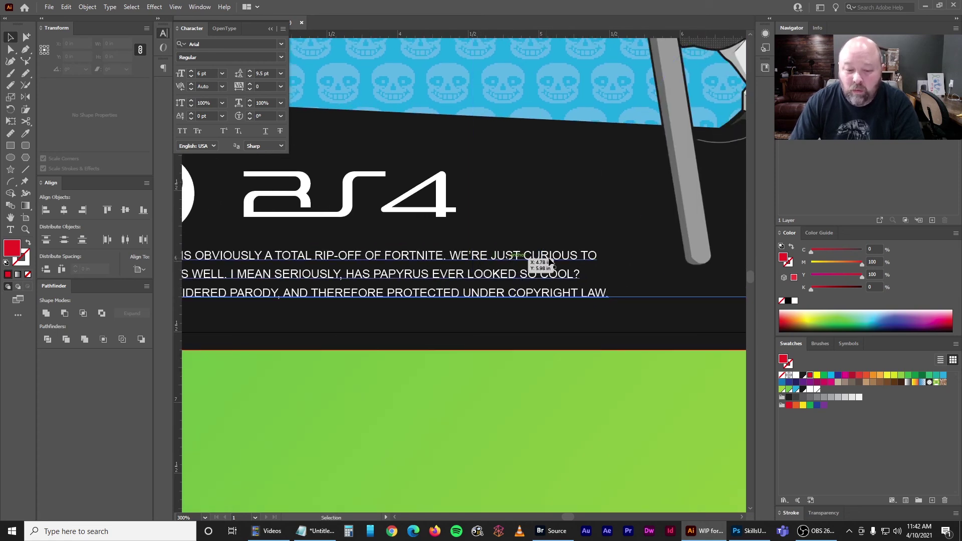
pyautogui.moveTo(224, 294); pyautogui.dragTo(541, 272)
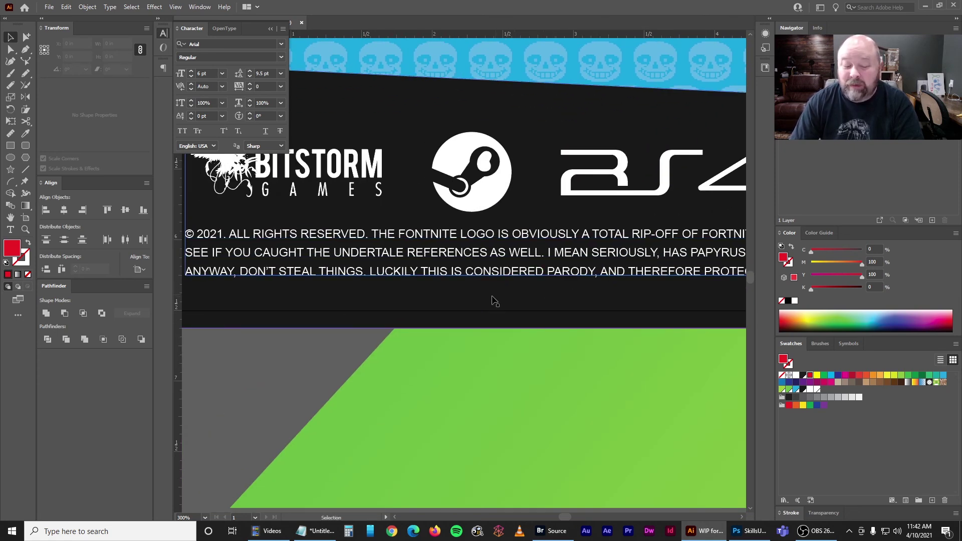
pyautogui.moveTo(480, 298); pyautogui.dragTo(434, 292)
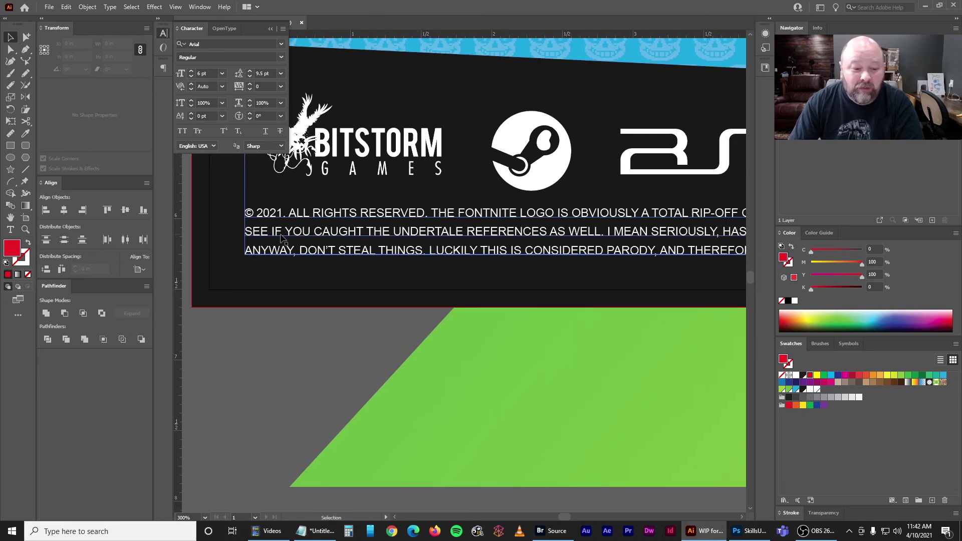
pyautogui.moveTo(602, 272); pyautogui.dragTo(310, 280)
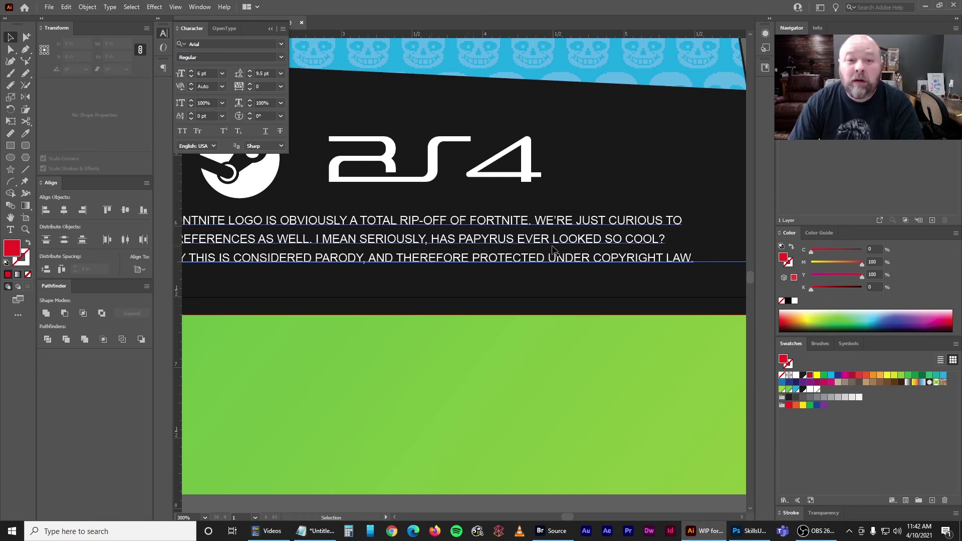
pyautogui.moveTo(395, 262); pyautogui.dragTo(502, 262)
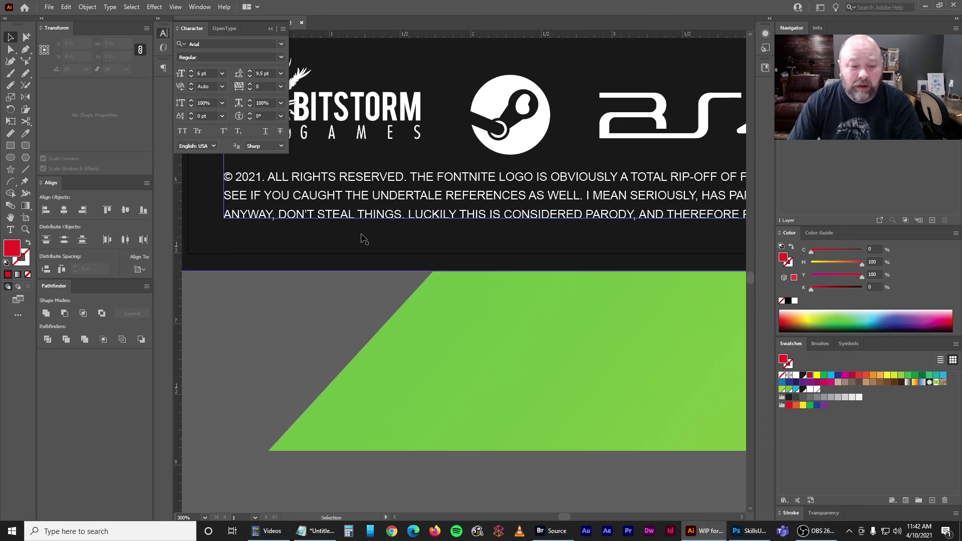
pyautogui.moveTo(509, 228); pyautogui.dragTo(367, 232)
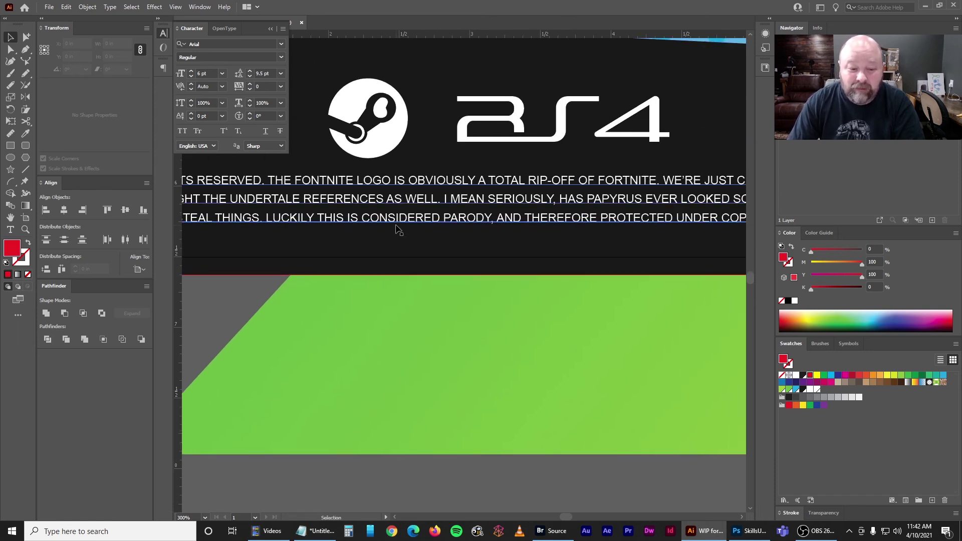
pyautogui.moveTo(434, 222); pyautogui.dragTo(362, 227)
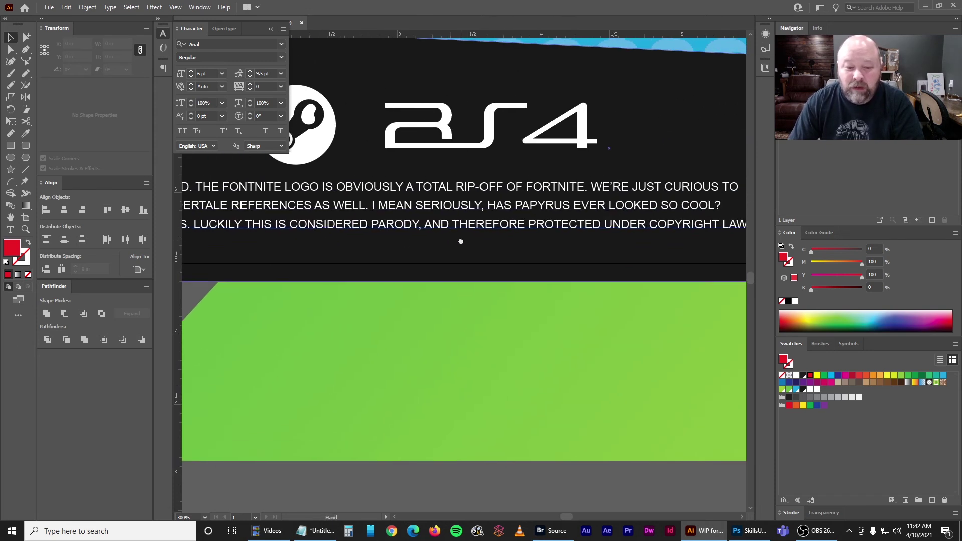
pyautogui.moveTo(531, 245); pyautogui.dragTo(449, 249)
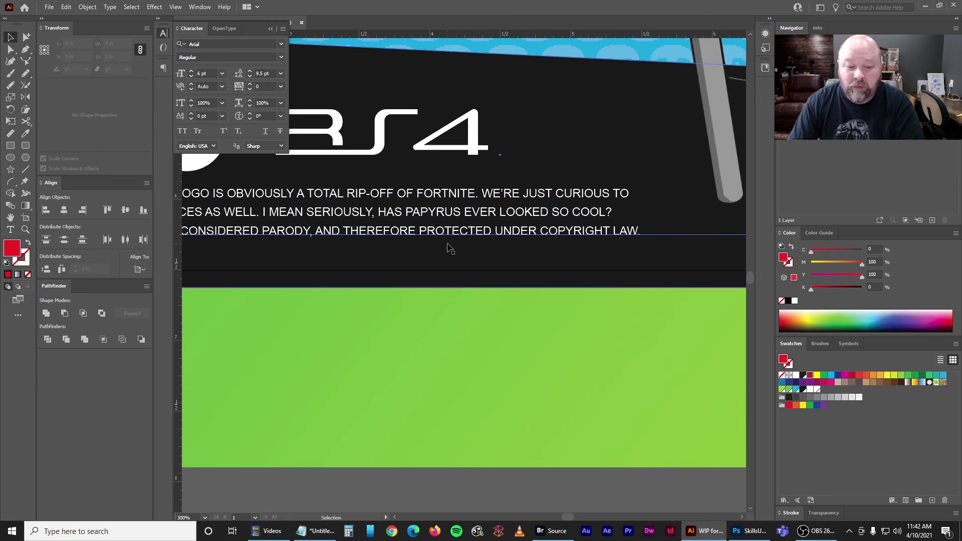
# Review the whole advertisement and compare it with the SkillsUSA mechanical and the Fontnite reference in Photoshop, returning to Illustrator
pyautogui.hotkey('ctrl', '-')
pyautogui.hotkey('ctrl', '-')
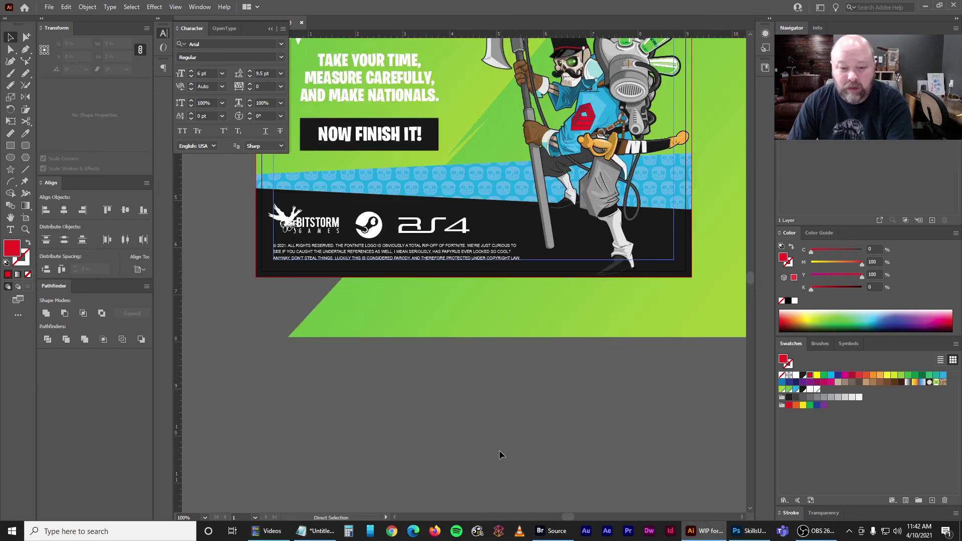
pyautogui.moveTo(516, 226); pyautogui.dragTo(535, 352)
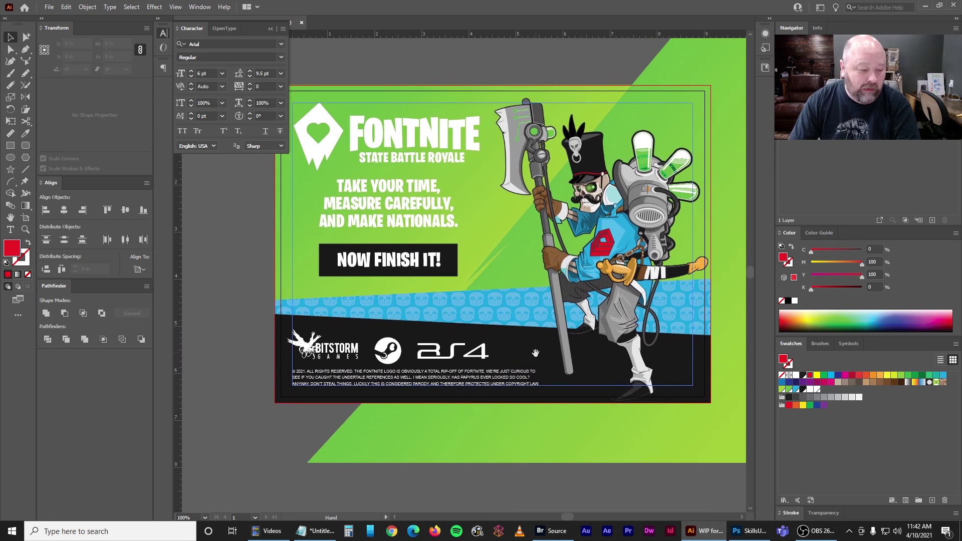
pyautogui.click(536, 357)
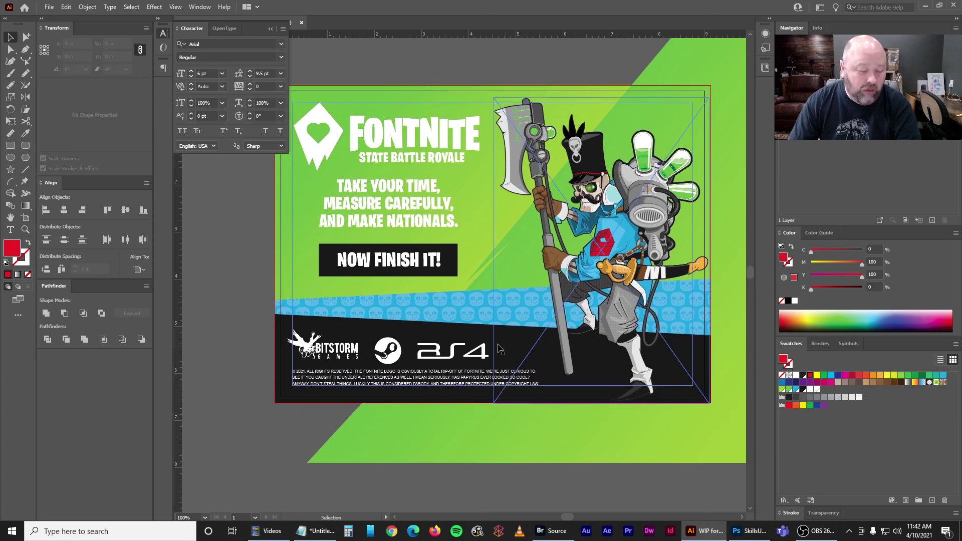
pyautogui.click(268, 297)
pyautogui.moveTo(242, 309); pyautogui.dragTo(248, 294)
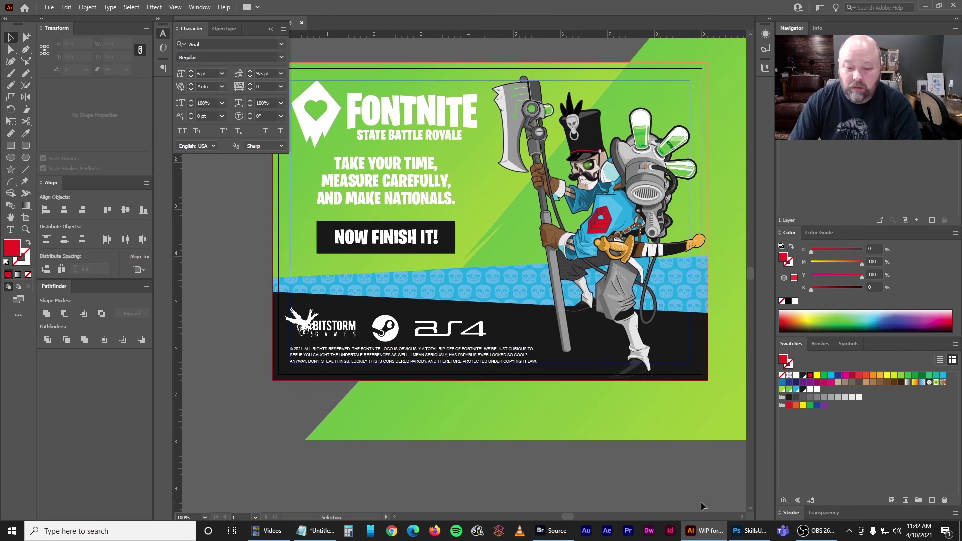
pyautogui.click(748, 535)
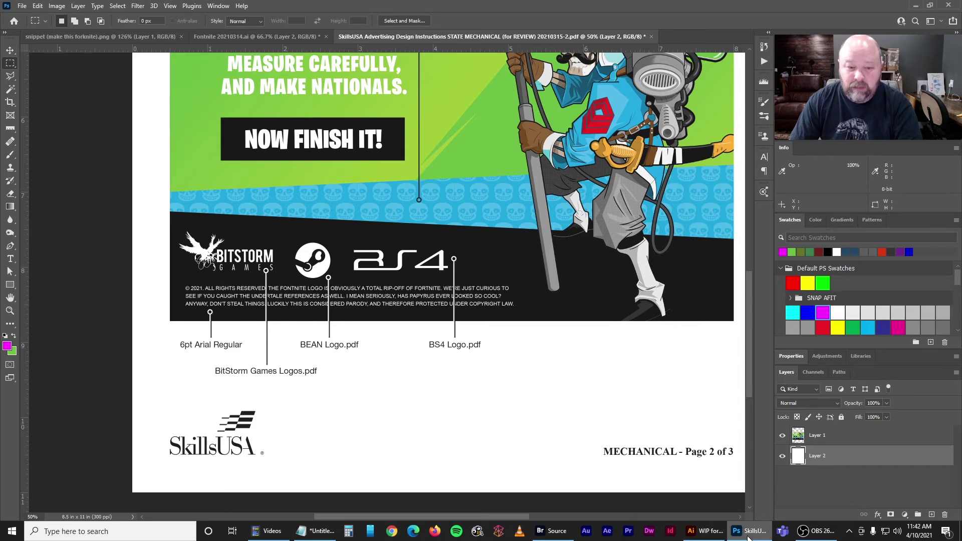
pyautogui.click(288, 37)
pyautogui.hotkey('ctrl', '-')
pyautogui.hotkey('ctrl', '-')
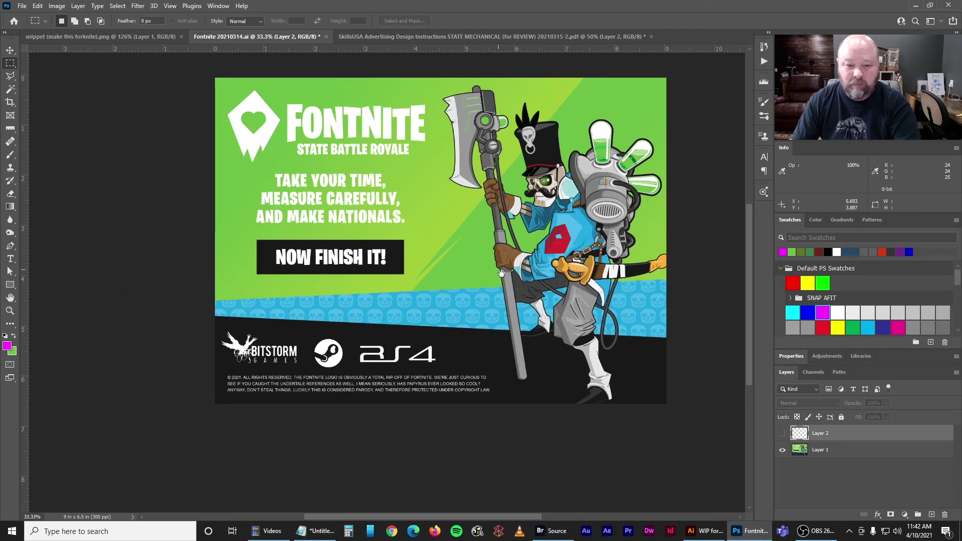
pyautogui.click(704, 535)
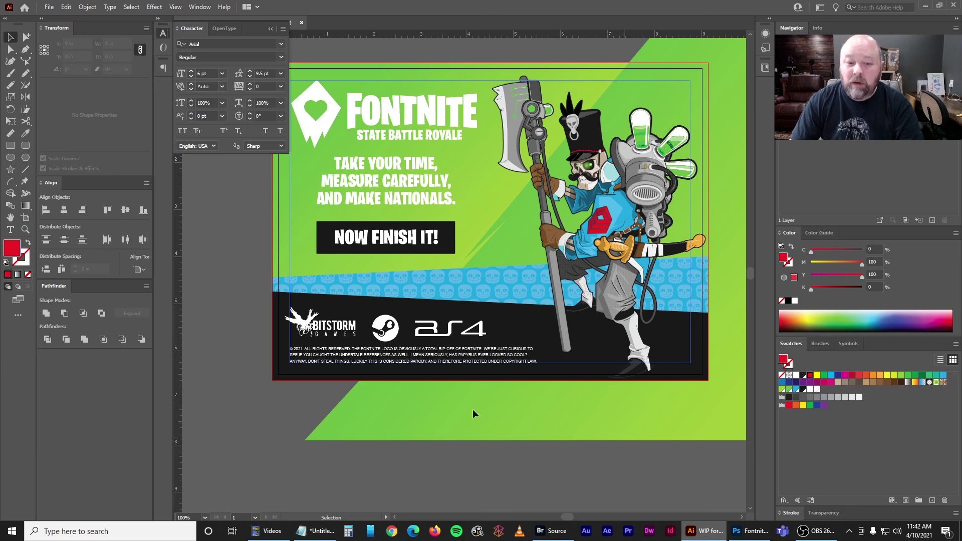
# Save the document over WIP for video.ai in the Mechanical folder in Illustrator 2020 format and collapse the Character panel
pyautogui.moveTo(215, 252); pyautogui.dragTo(214, 299)
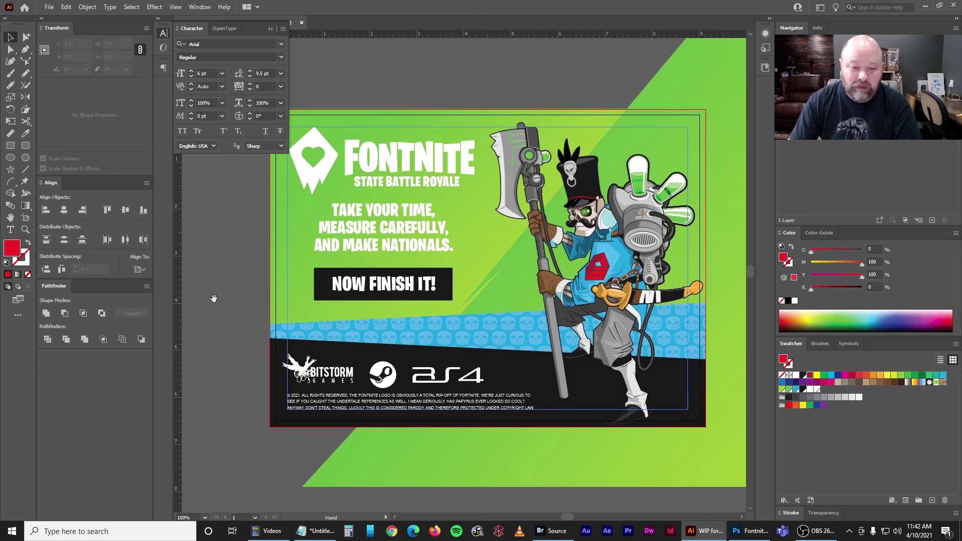
pyautogui.hotkey('ctrl', 'a')
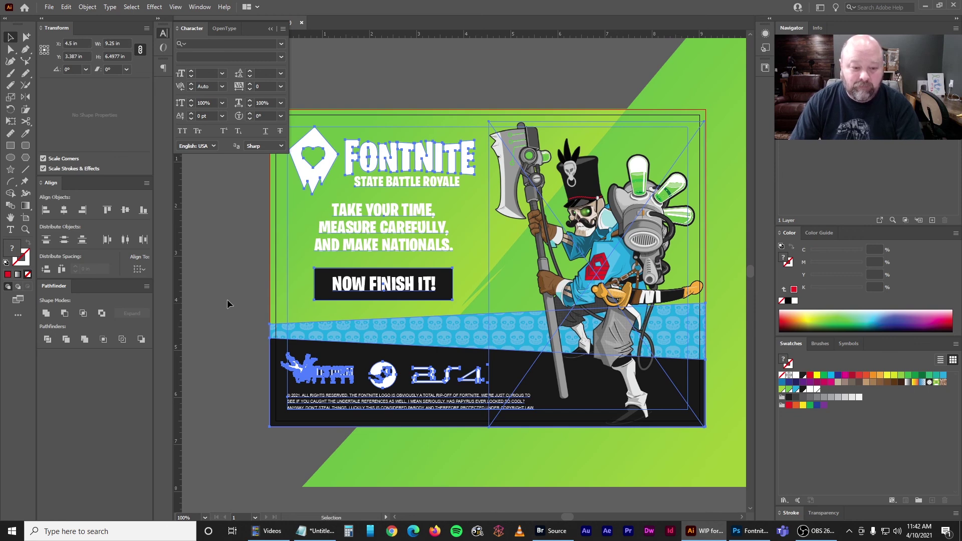
pyautogui.click(239, 292)
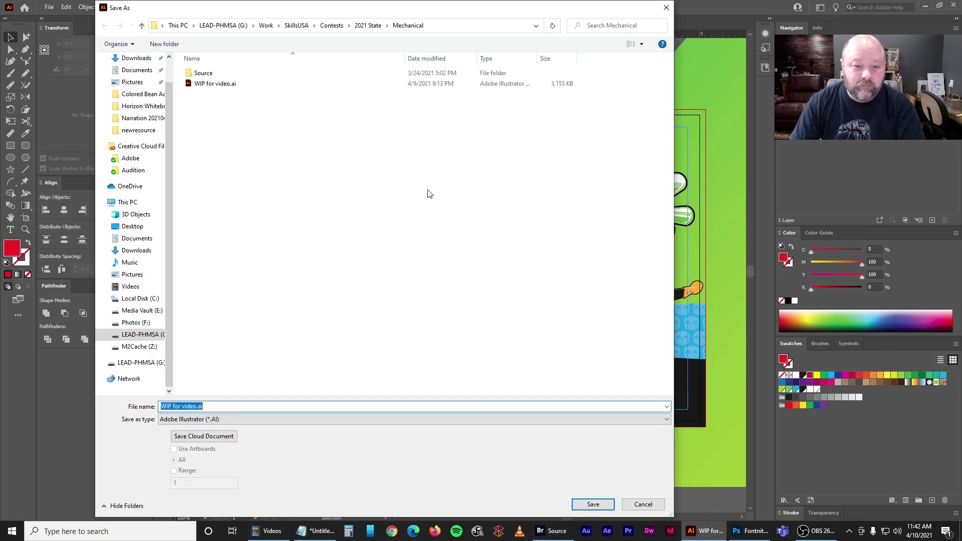
pyautogui.click(593, 504)
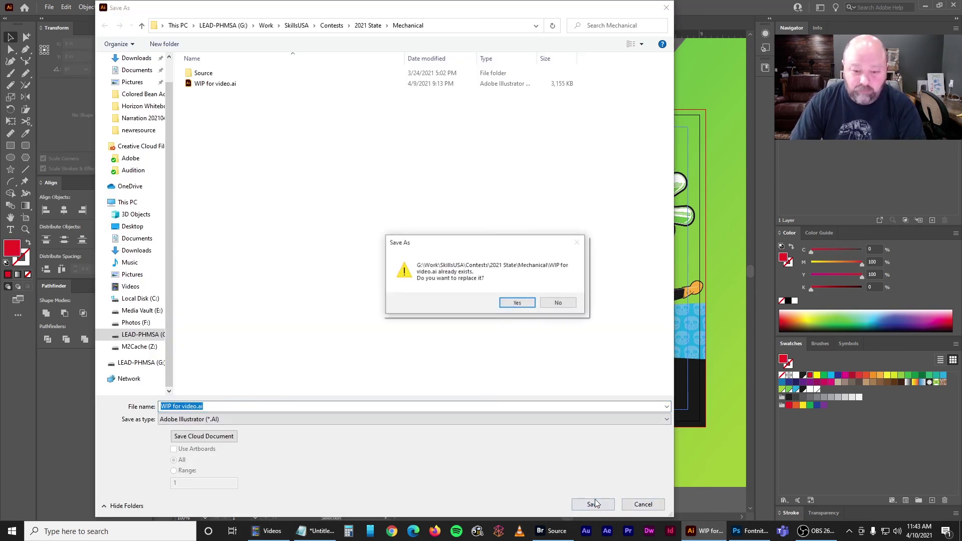
pyautogui.click(525, 300)
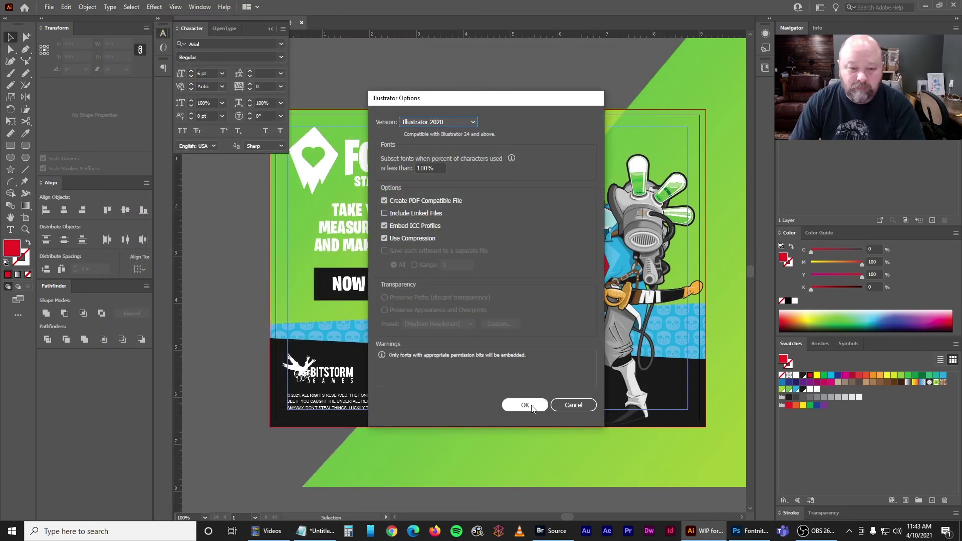
pyautogui.click(531, 406)
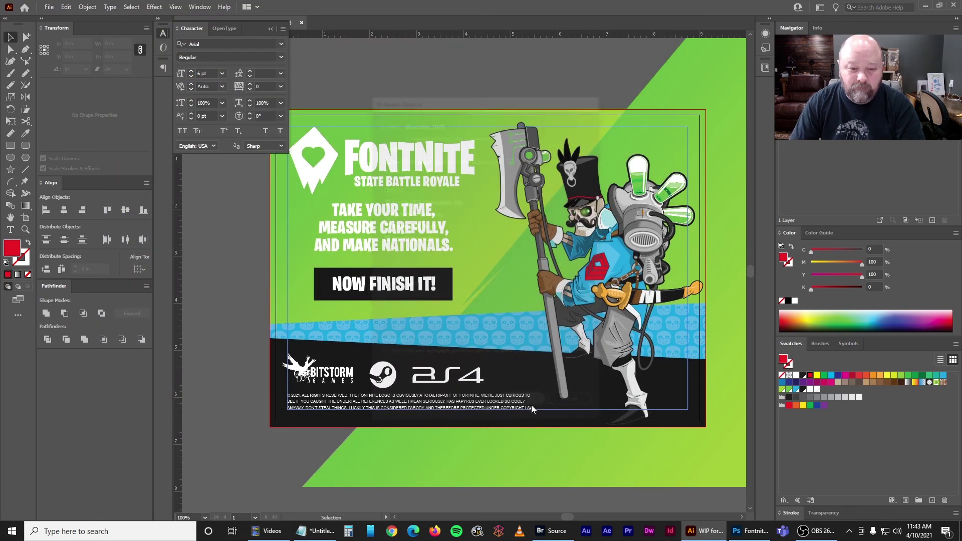
pyautogui.click(271, 28)
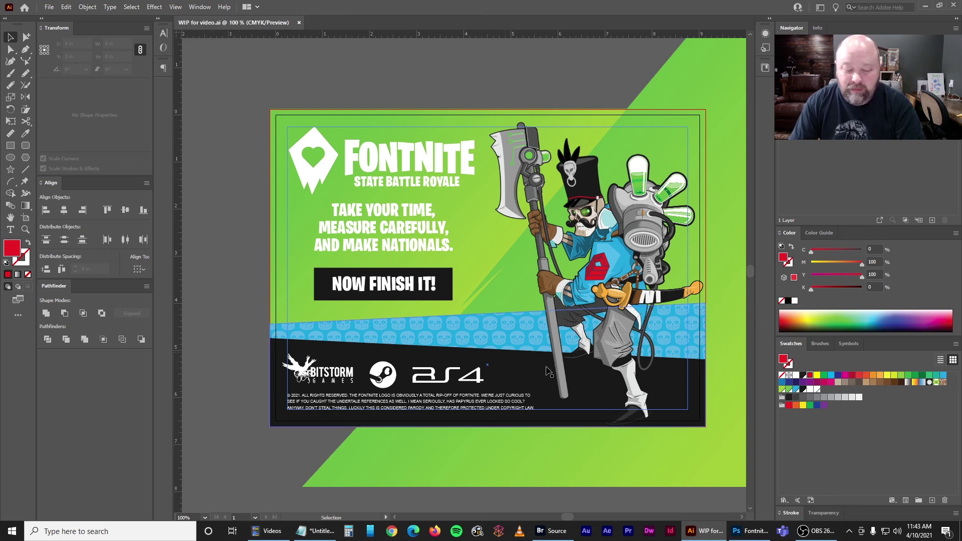
# Switch to Bridge, open the 2021 State Mechanical folder and preview Fontnite JUDGING KEY 20210315.png at full size
pyautogui.click(554, 537)
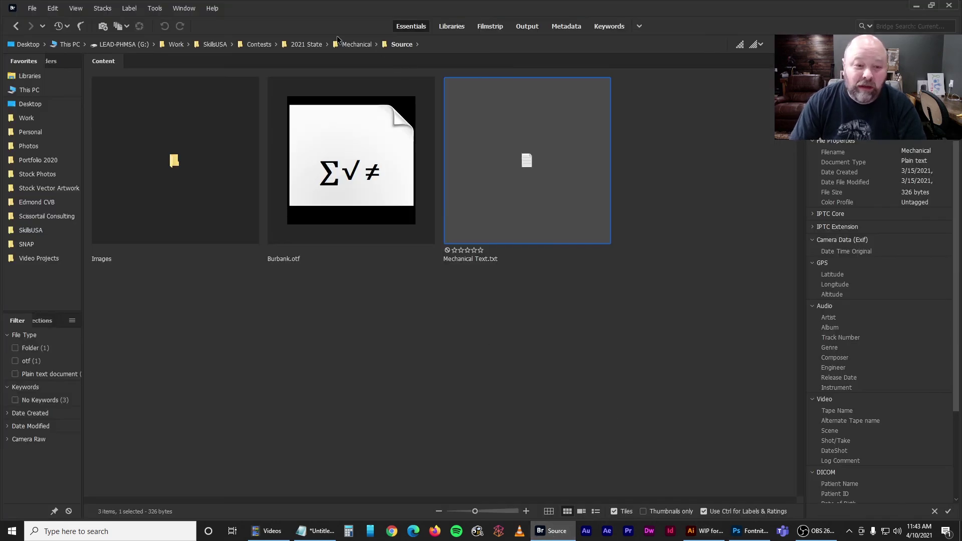
pyautogui.click(301, 44)
pyautogui.doubleClick(326, 161)
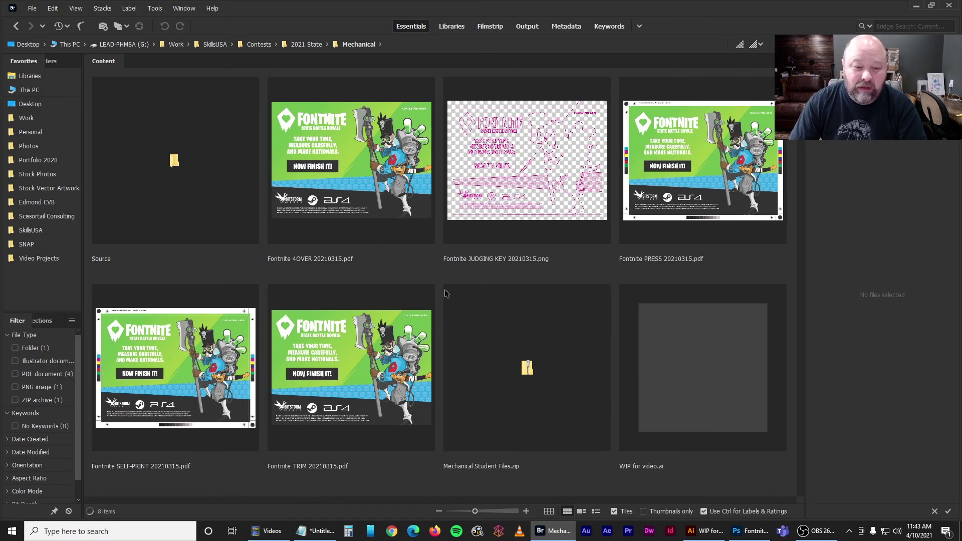
pyautogui.click(524, 167)
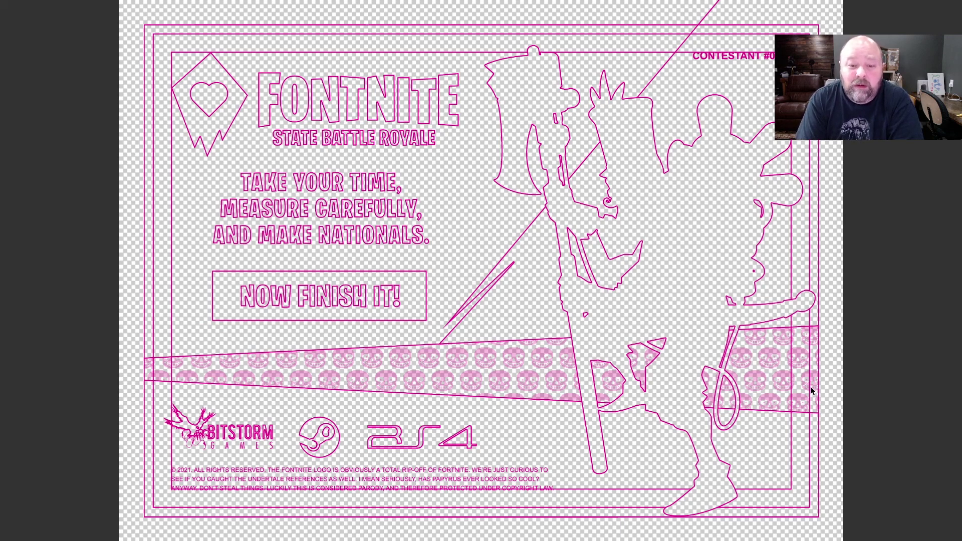
pyautogui.press('space')
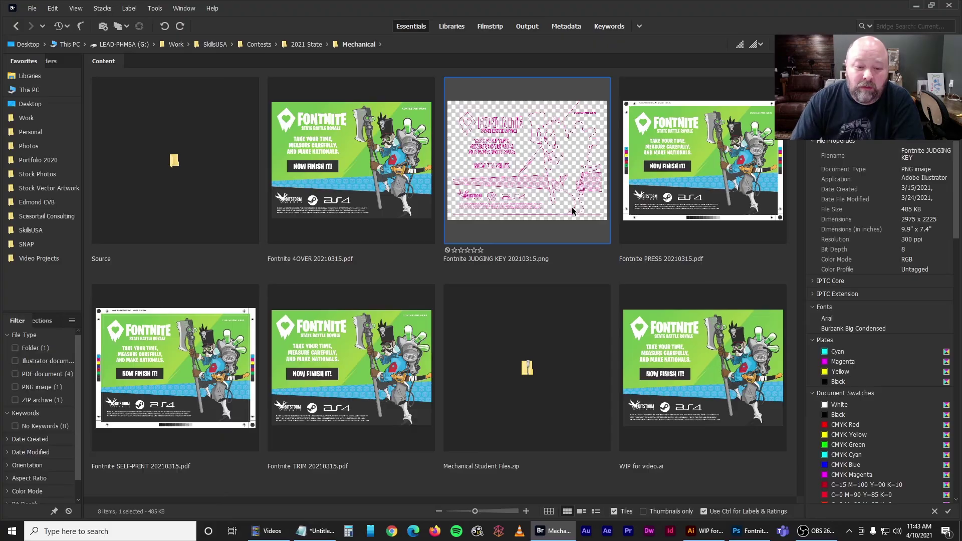
# Place the judging key PNG over the advertisement in Illustrator, centred at X 4.5 in, Y 3.25 in
pyautogui.moveTo(532, 160); pyautogui.dragTo(272, 168)
pyautogui.moveTo(227, 82); pyautogui.dragTo(431, 175)
pyautogui.hotkey('ctrl', '=')
pyautogui.hotkey('ctrl', '=')
pyautogui.hotkey('ctrl', '=')
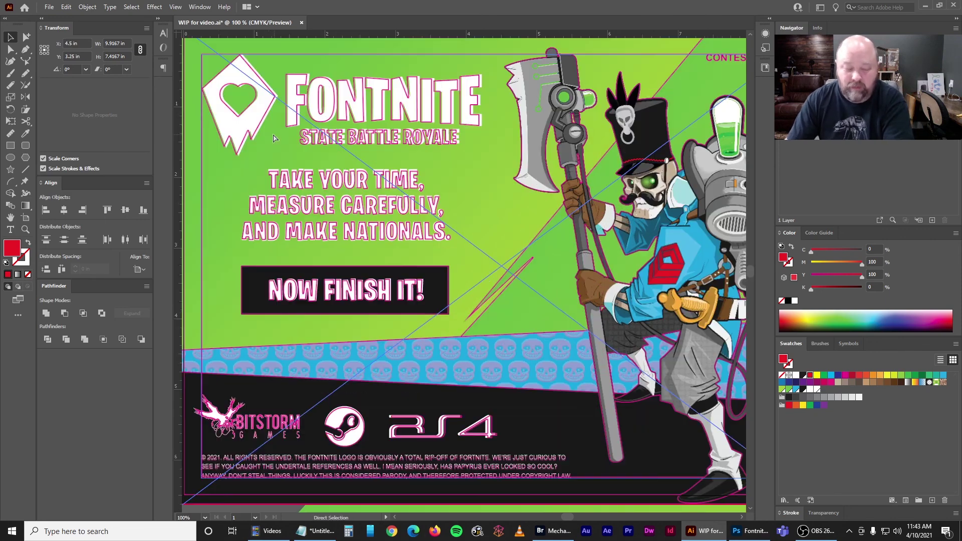
pyautogui.moveTo(275, 127); pyautogui.dragTo(516, 266)
pyautogui.moveTo(301, 90); pyautogui.dragTo(489, 242)
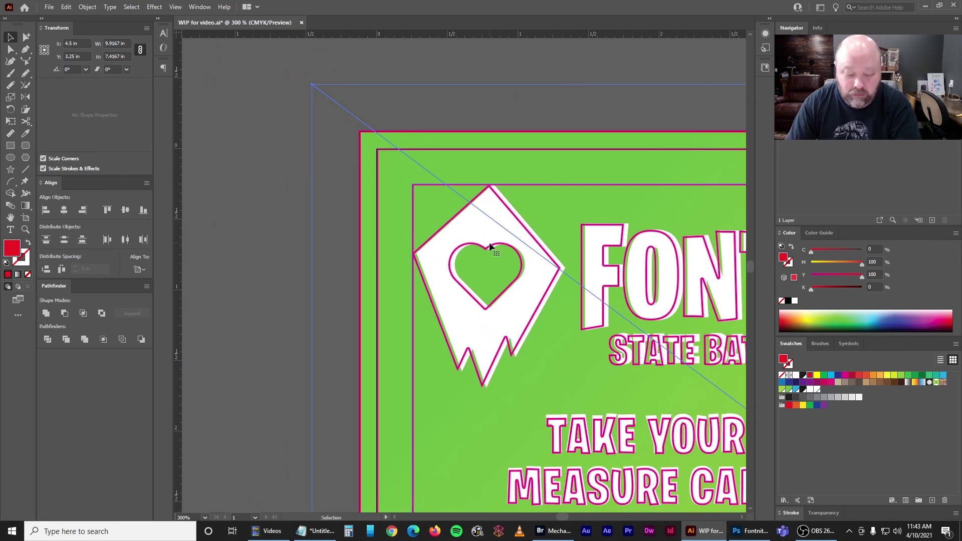
# Shift the judging key overlay about 0.01 in left to line up its border lines with the artwork's frame
pyautogui.hotkey('ctrl', '=')
pyautogui.hotkey('ctrl', '=')
pyautogui.moveTo(452, 188); pyautogui.dragTo(476, 305)
pyautogui.moveTo(365, 195); pyautogui.dragTo(354, 176)
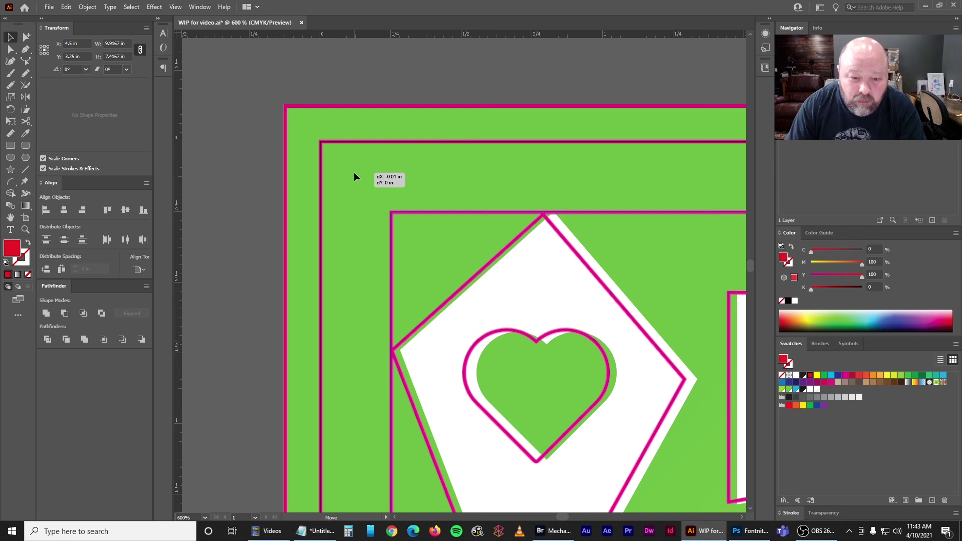
pyautogui.moveTo(354, 173); pyautogui.dragTo(354, 173)
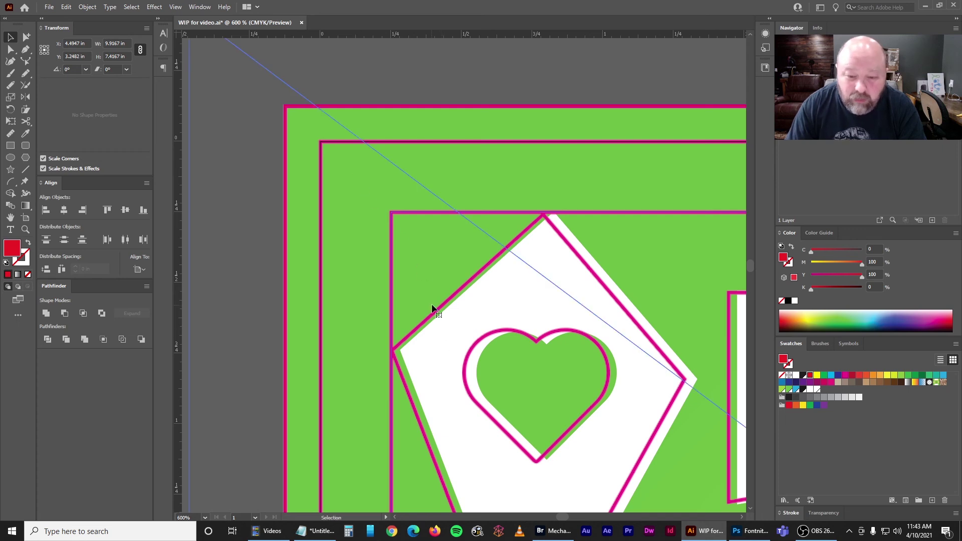
# Compare the key's outlines with the advertisement's left half and hide the judging key overlay
pyautogui.hotkey('ctrl', '-')
pyautogui.hotkey('ctrl', '-')
pyautogui.hotkey('ctrl', '-')
pyautogui.hotkey('ctrl', '-')
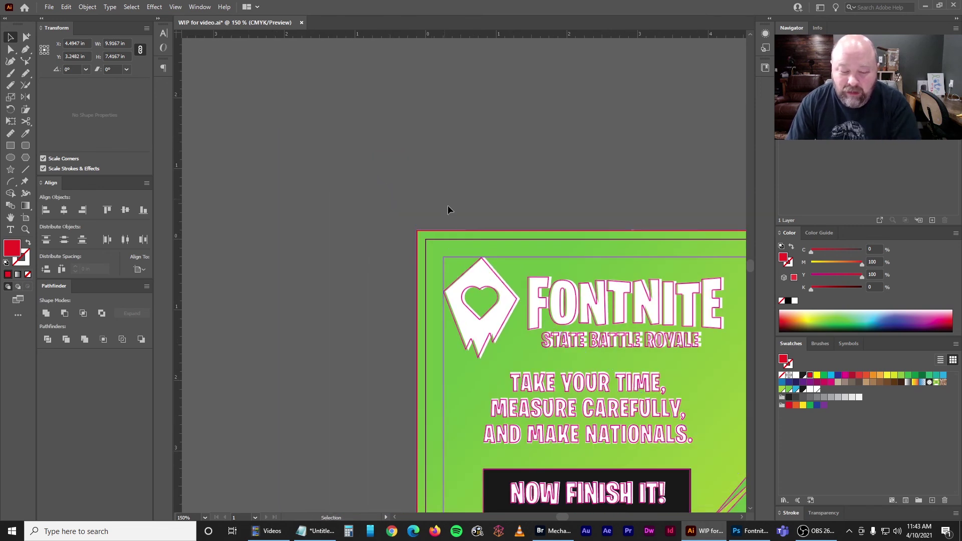
pyautogui.scroll(-5, 439, 192)
pyautogui.hscroll(3, 439, 192)
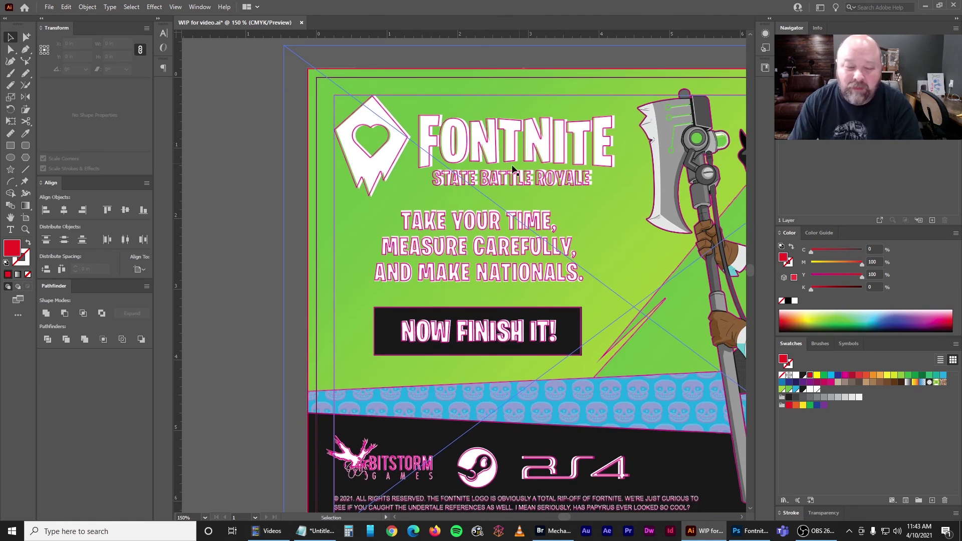
pyautogui.click(358, 162)
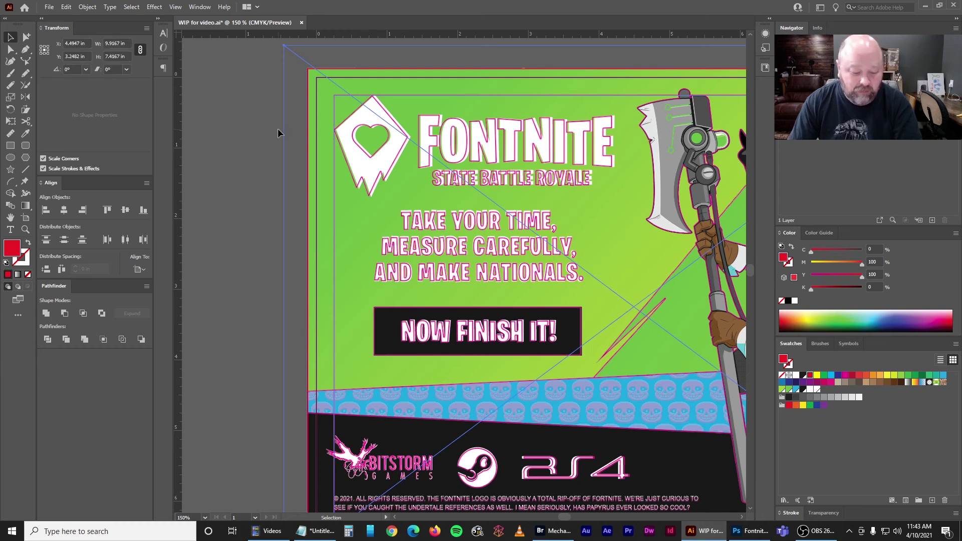
pyautogui.click(280, 132)
# Move the white Fontnite logo slightly left so the diamond's left corner meets the margin guide
pyautogui.click(340, 137)
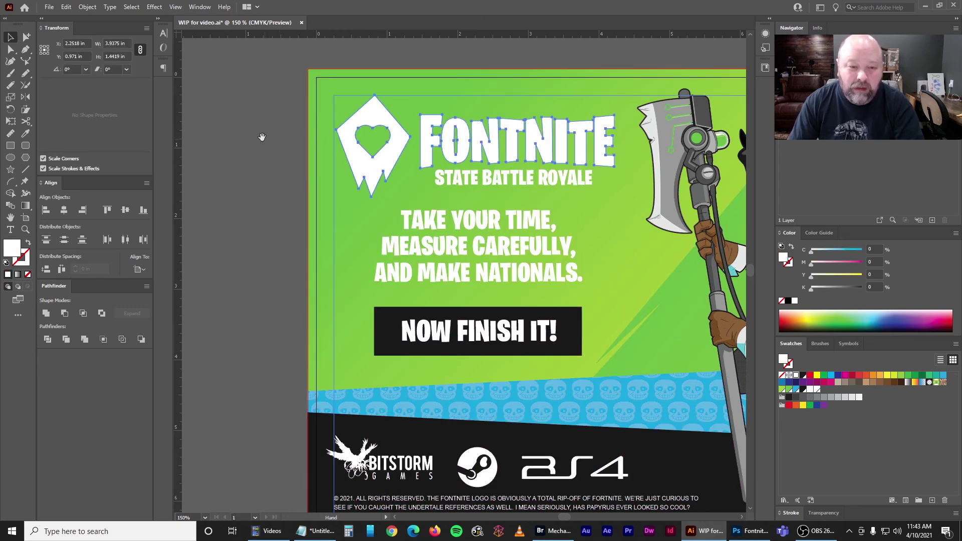
pyautogui.moveTo(266, 141); pyautogui.dragTo(335, 240)
pyautogui.hotkey('ctrl', '=')
pyautogui.hotkey('ctrl', '=')
pyautogui.hotkey('ctrl', '=')
pyautogui.moveTo(281, 162); pyautogui.dragTo(344, 198)
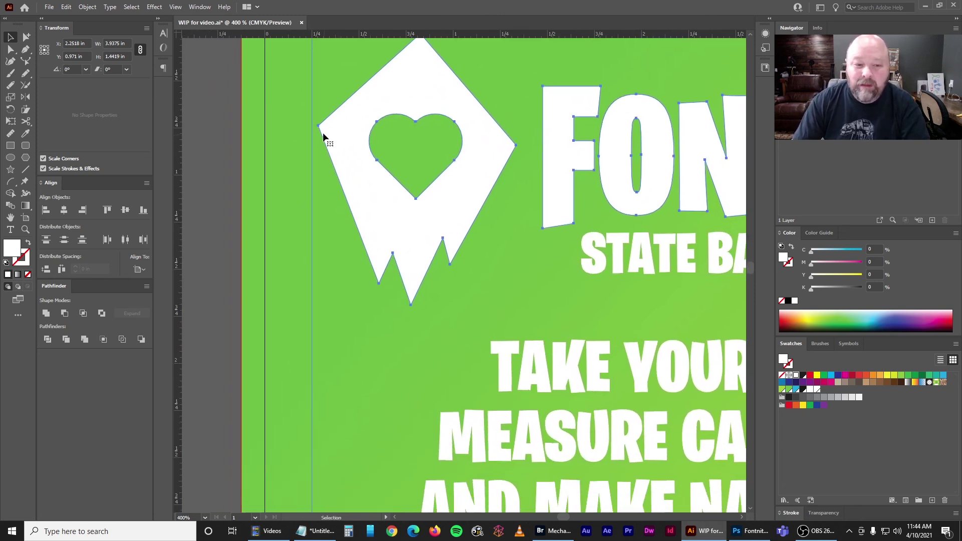
pyautogui.moveTo(320, 129); pyautogui.dragTo(319, 228)
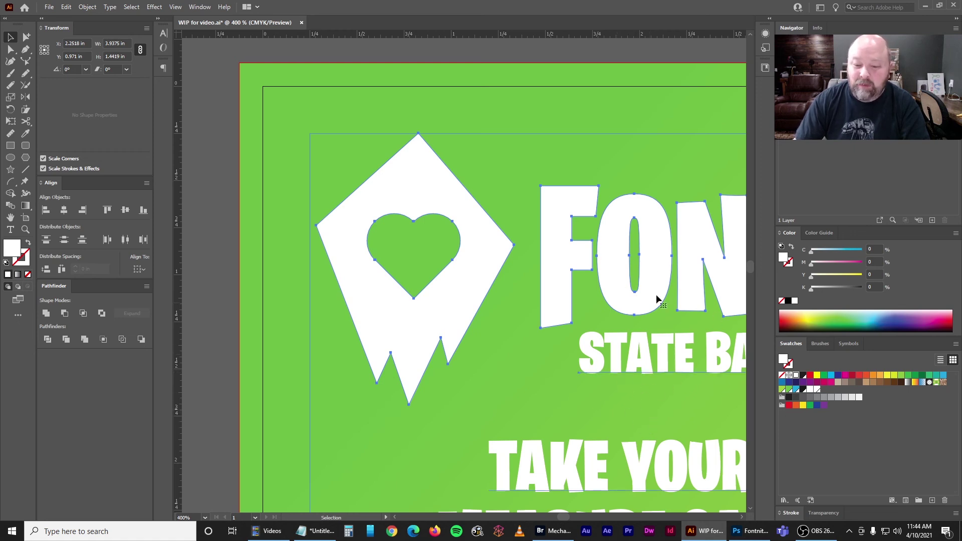
pyautogui.moveTo(316, 226); pyautogui.dragTo(311, 226)
pyautogui.click(233, 270)
pyautogui.hotkey('ctrl', '-')
pyautogui.hotkey('ctrl', '-')
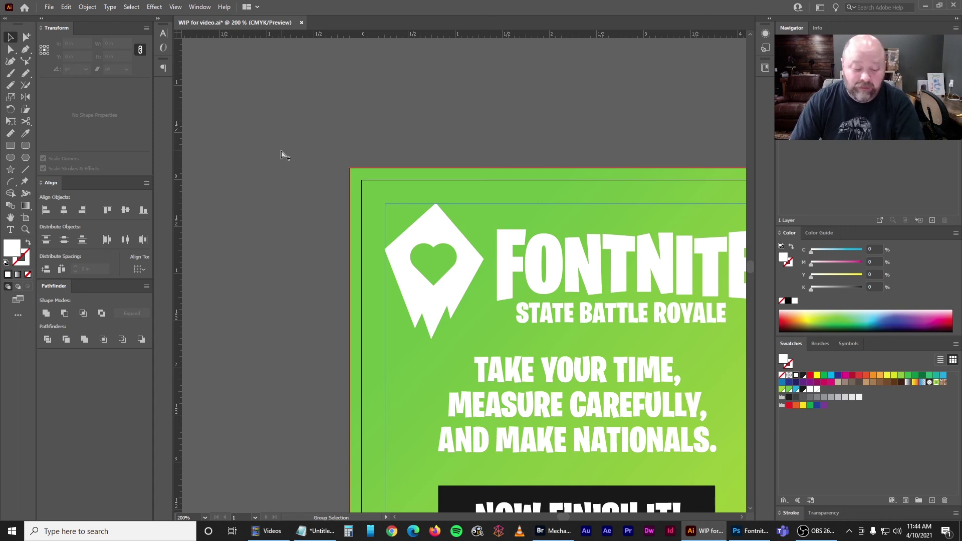
# Show the hidden judging key overlay again and compare it with the repositioned logo and the rest of the advertisement
pyautogui.hotkey('ctrl', 'a')
pyautogui.click(281, 141)
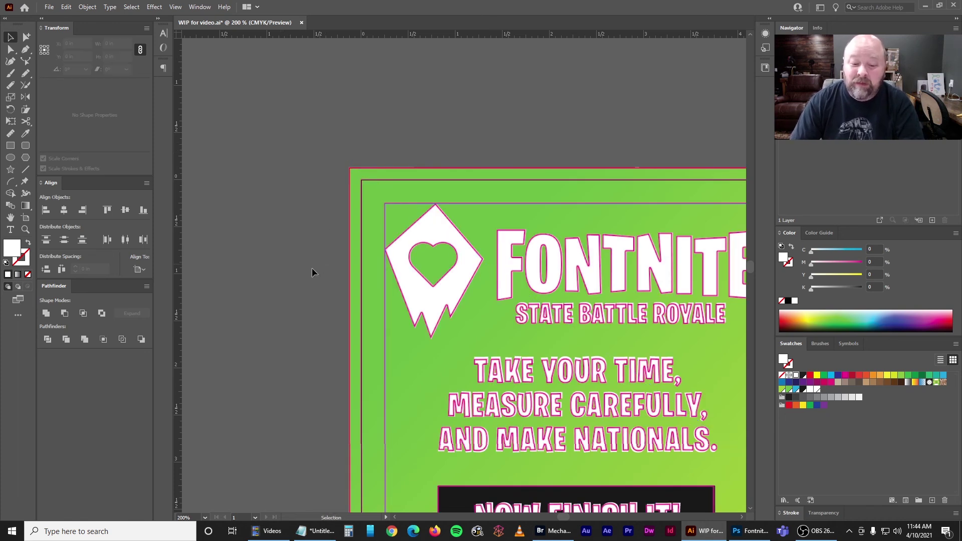
pyautogui.moveTo(290, 297); pyautogui.dragTo(241, 178)
pyautogui.moveTo(522, 248); pyautogui.dragTo(413, 250)
pyautogui.hotkey('ctrl', '-')
pyautogui.moveTo(596, 386); pyautogui.dragTo(364, 328)
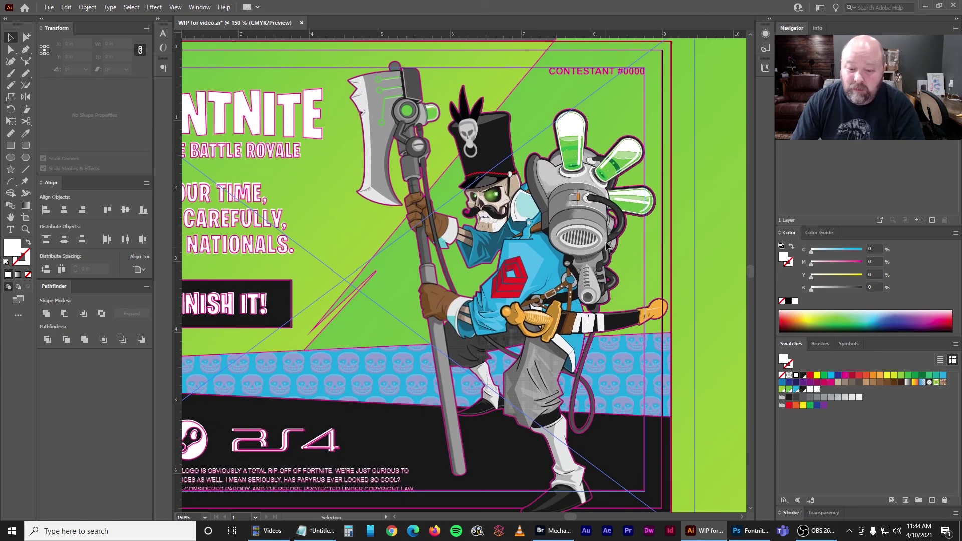
# Check the key outlines against the axe, top hat, green slash, skull-pattern band and contestant number area
pyautogui.moveTo(470, 124); pyautogui.dragTo(490, 212)
pyautogui.scroll(3, 441, 185)
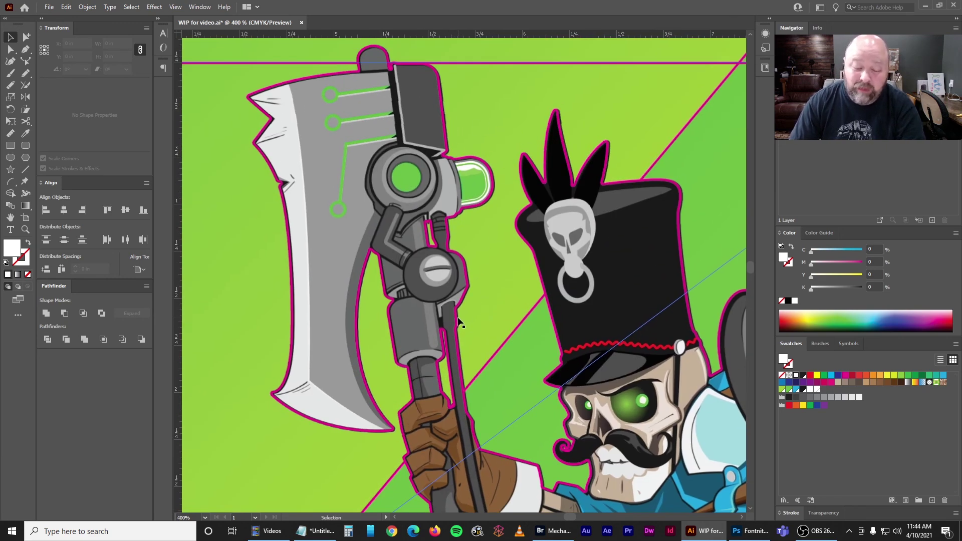
pyautogui.moveTo(490, 333); pyautogui.dragTo(484, 319)
pyautogui.scroll(-10, 466, 333)
pyautogui.hscroll(-4, 521, 247)
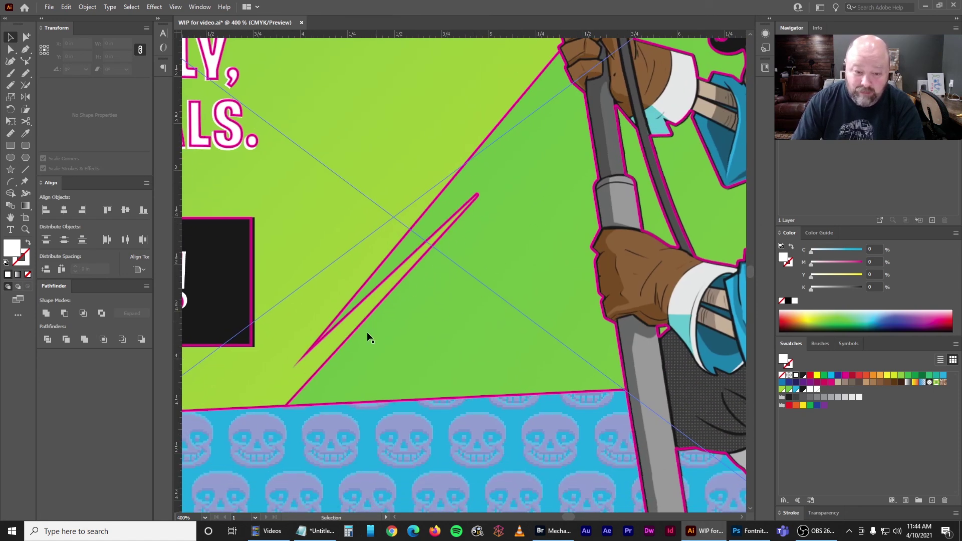
pyautogui.moveTo(515, 347); pyautogui.dragTo(516, 142)
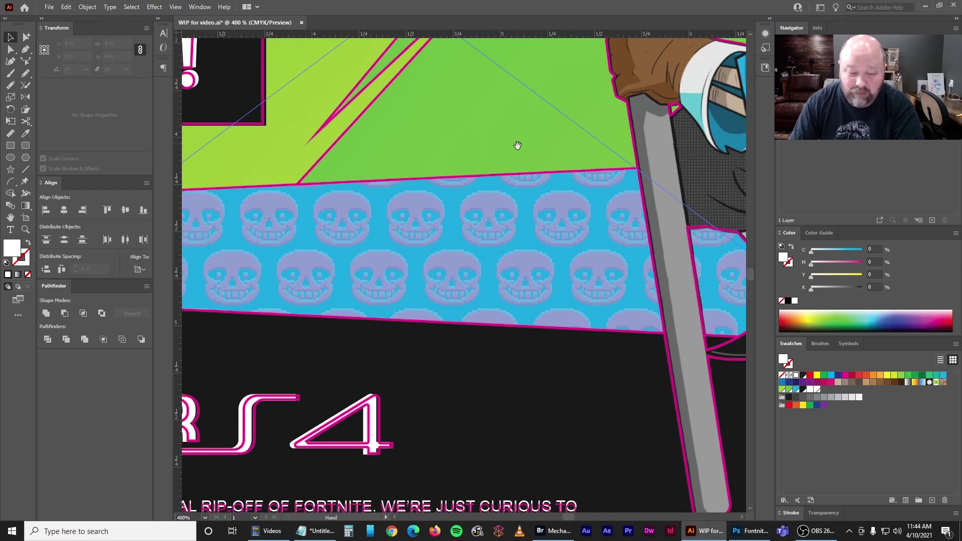
pyautogui.scroll(1, 576, 436)
pyautogui.scroll(1, 572, 427)
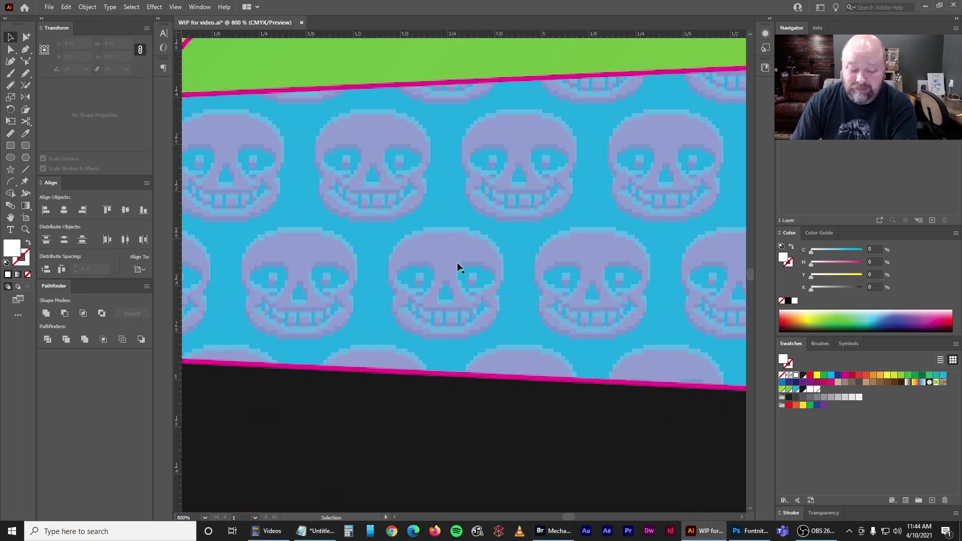
pyautogui.scroll(-1, 519, 278)
pyautogui.scroll(-1, 518, 278)
pyautogui.moveTo(549, 278); pyautogui.dragTo(461, 149)
pyautogui.scroll(3, 461, 148)
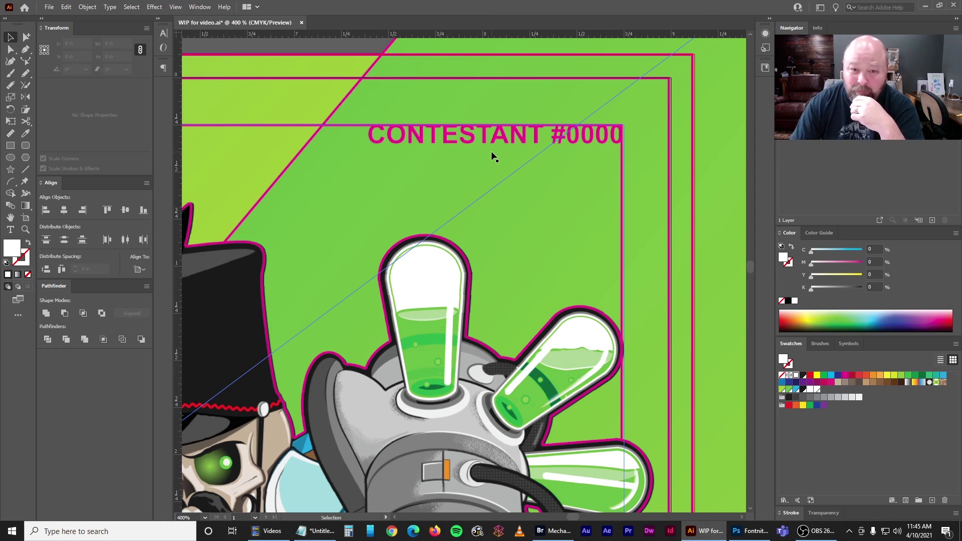
# Check the key outlines against the NOW FINISH IT! box, its lettering, the headline above it and the footer logos
pyautogui.hotkey('ctrl', '-')
pyautogui.hotkey('ctrl', '-')
pyautogui.hotkey('ctrl', '-')
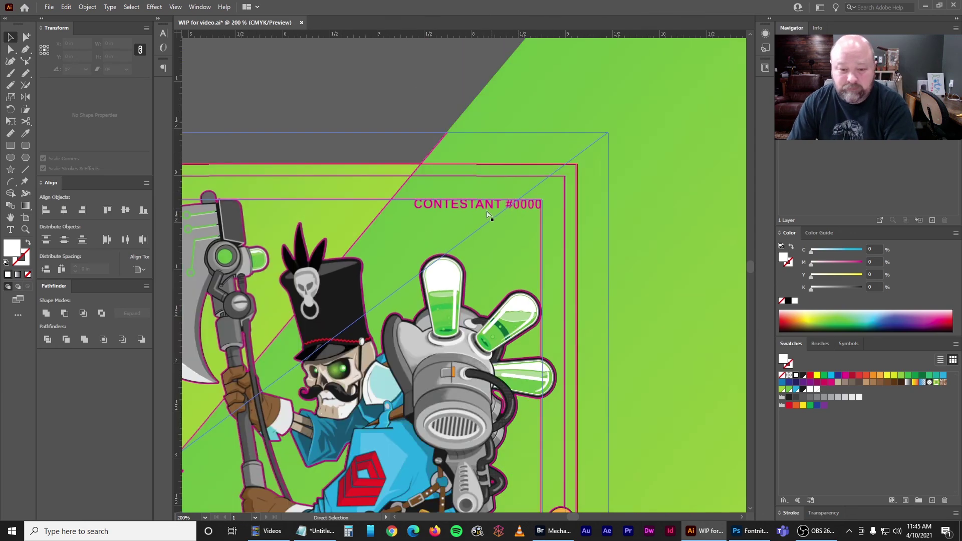
pyautogui.moveTo(360, 118); pyautogui.dragTo(380, 104)
pyautogui.moveTo(346, 305); pyautogui.dragTo(496, 48)
pyautogui.moveTo(324, 318); pyautogui.dragTo(485, 331)
pyautogui.moveTo(428, 279)
pyautogui.mouseDown()
pyautogui.moveTo(492, 295)
pyautogui.moveTo(511, 373)
pyautogui.moveTo(494, 309)
pyautogui.mouseUp()
pyautogui.hotkey('ctrl', '+')
pyautogui.hotkey('ctrl', '+')
pyautogui.hotkey('ctrl', '+')
pyautogui.moveTo(573, 292); pyautogui.dragTo(477, 314)
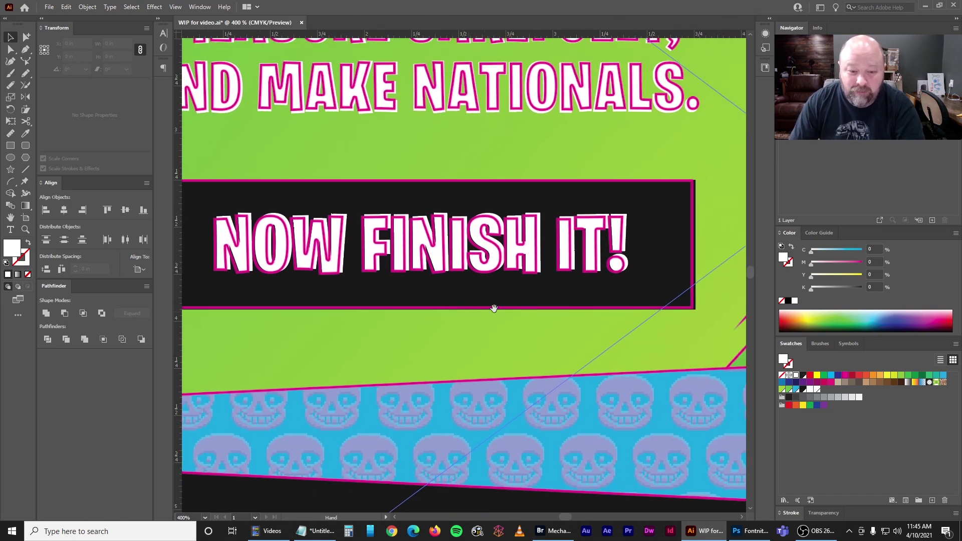
pyautogui.moveTo(536, 287); pyautogui.dragTo(582, 262)
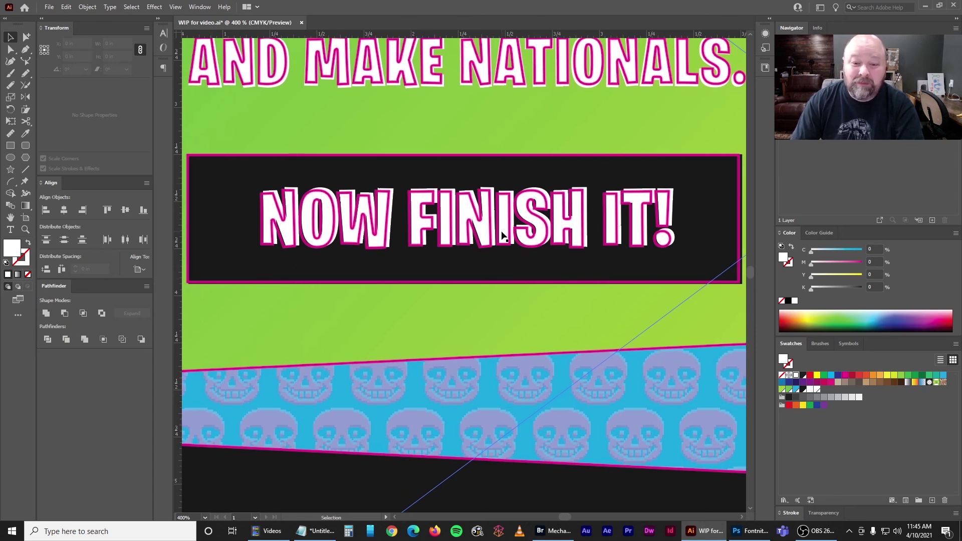
pyautogui.moveTo(652, 233); pyautogui.dragTo(555, 276)
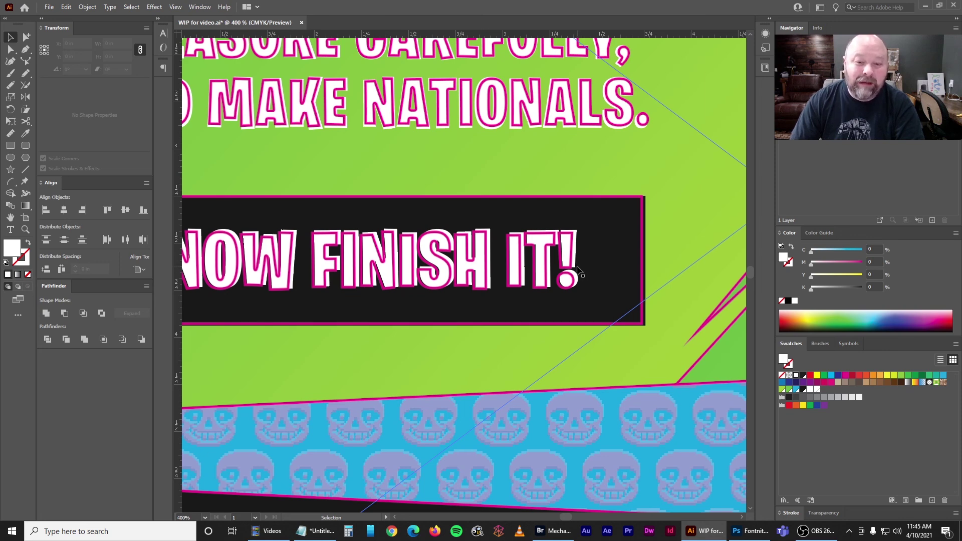
pyautogui.hotkey('ctrl', '-')
pyautogui.moveTo(389, 267); pyautogui.dragTo(487, 275)
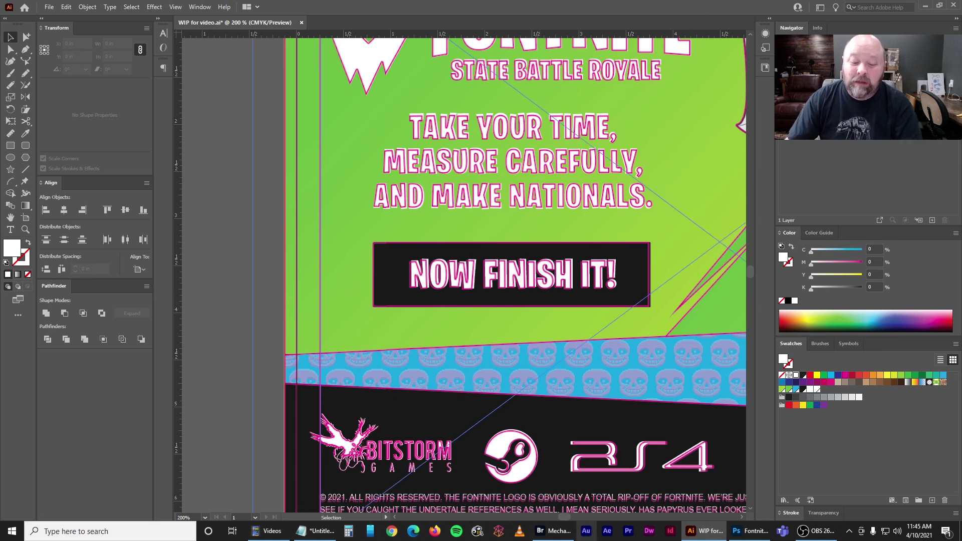
pyautogui.moveTo(754, 536)
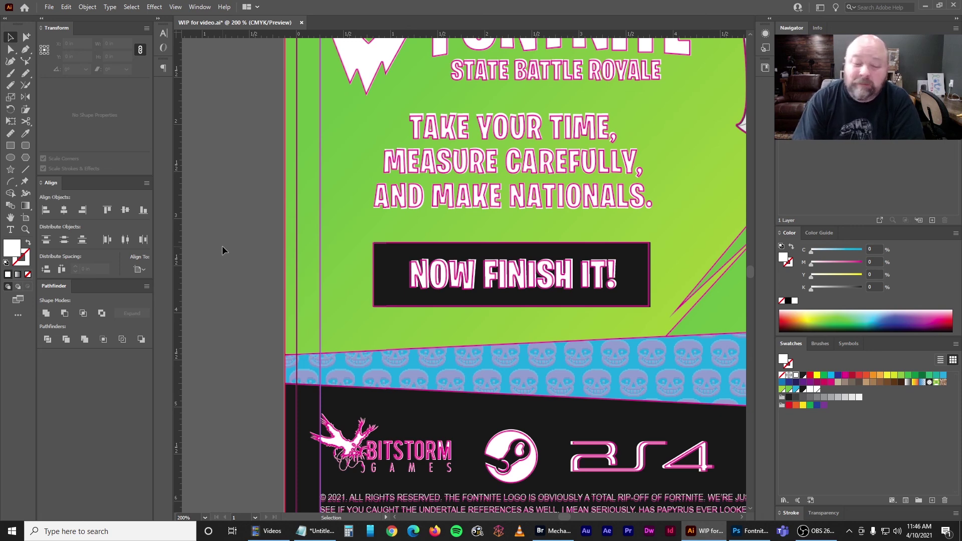
# Check the key outlines closely against the diamond logo, the FONTNITE lettering and the STATE BATTLE ROYALE line
pyautogui.moveTo(234, 170); pyautogui.dragTo(221, 275)
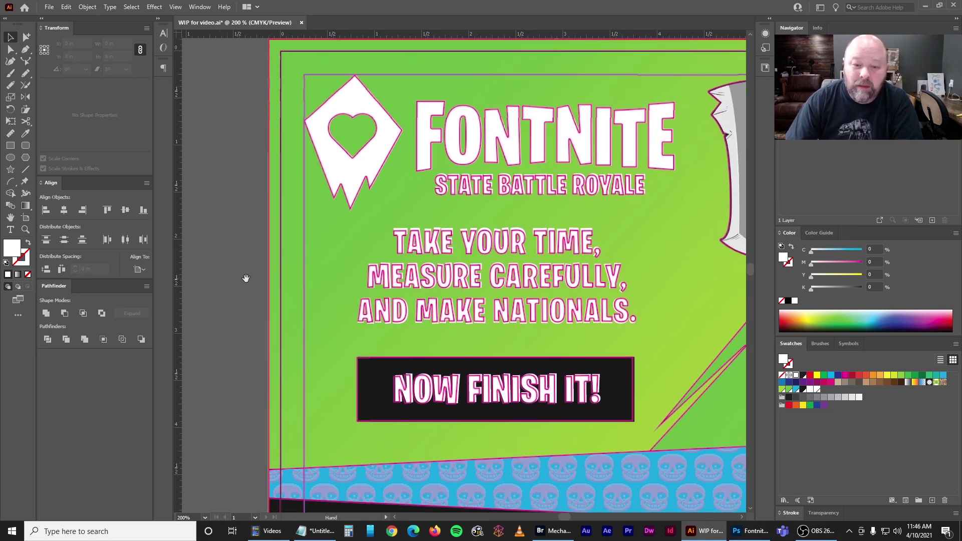
pyautogui.hotkey('ctrl', '=')
pyautogui.hotkey('ctrl', '=')
pyautogui.scroll(3, 601, 241)
pyautogui.hscroll(3, 601, 241)
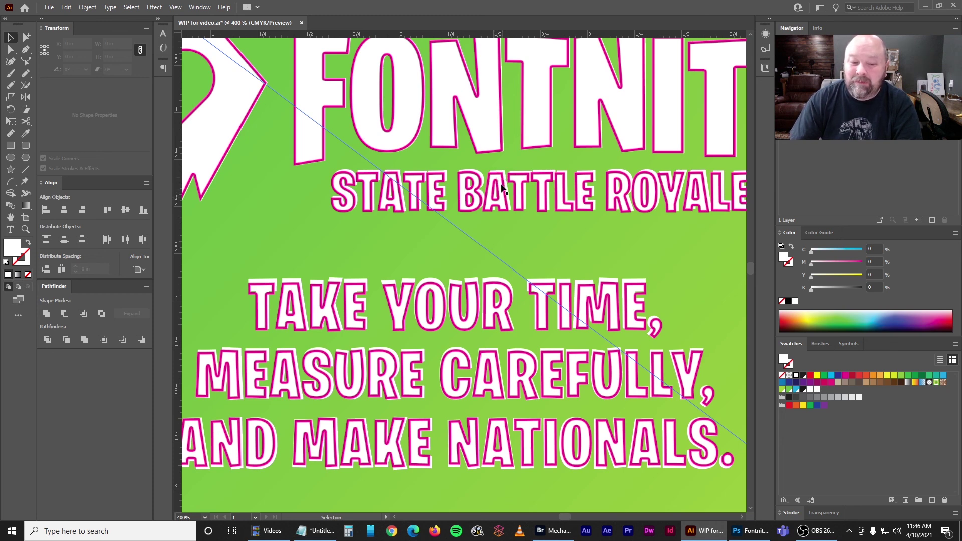
pyautogui.hscroll(2, 498, 194)
pyautogui.moveTo(498, 194)
pyautogui.mouseDown()
pyautogui.moveTo(465, 195)
pyautogui.moveTo(504, 198)
pyautogui.mouseUp()
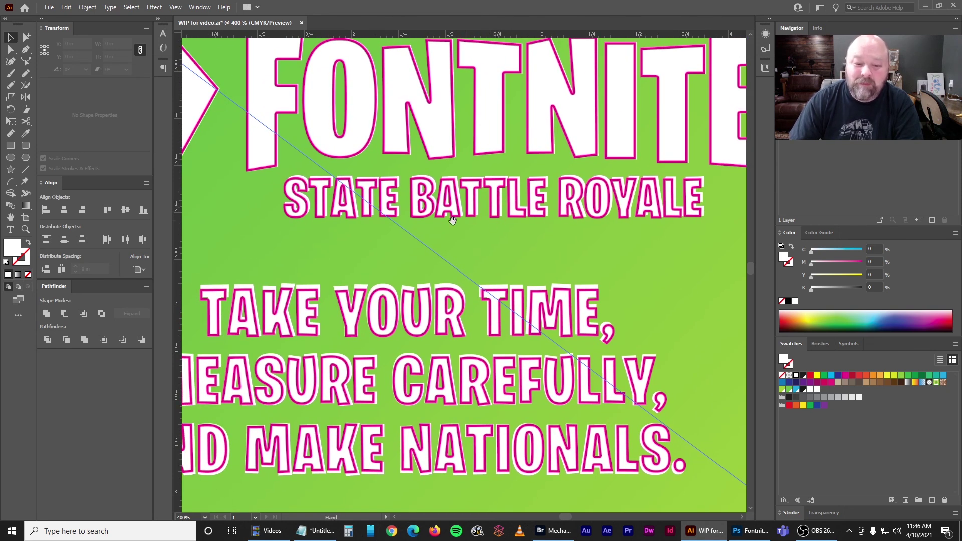
# Check the key outlines closely against the three-line TAKE YOUR TIME headline and the NOW FINISH IT! box
pyautogui.scroll(-3, 496, 201)
pyautogui.hscroll(-3, 496, 200)
pyautogui.scroll(-3, 499, 200)
pyautogui.hscroll(-2, 499, 201)
pyautogui.hscroll(1, 534, 218)
pyautogui.scroll(-1, 535, 223)
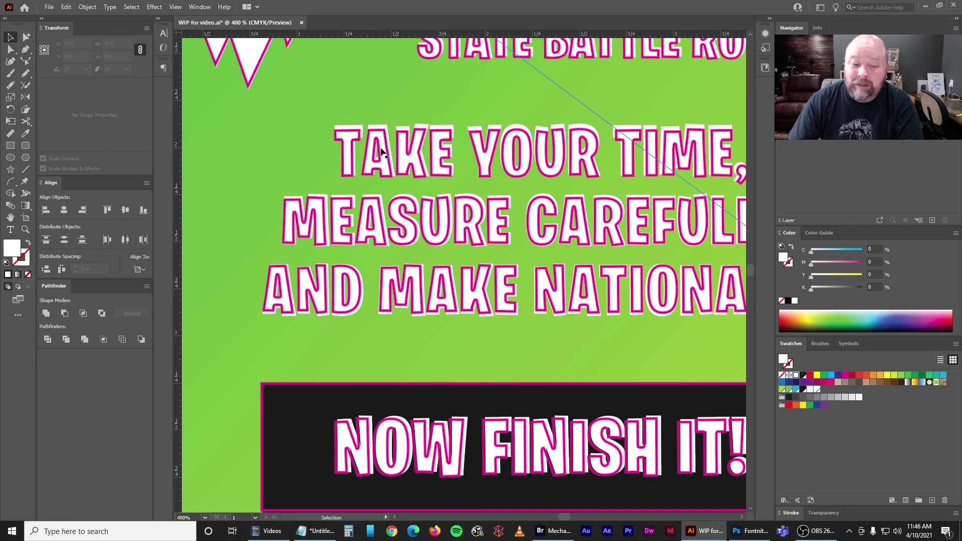
pyautogui.moveTo(426, 170); pyautogui.dragTo(369, 172)
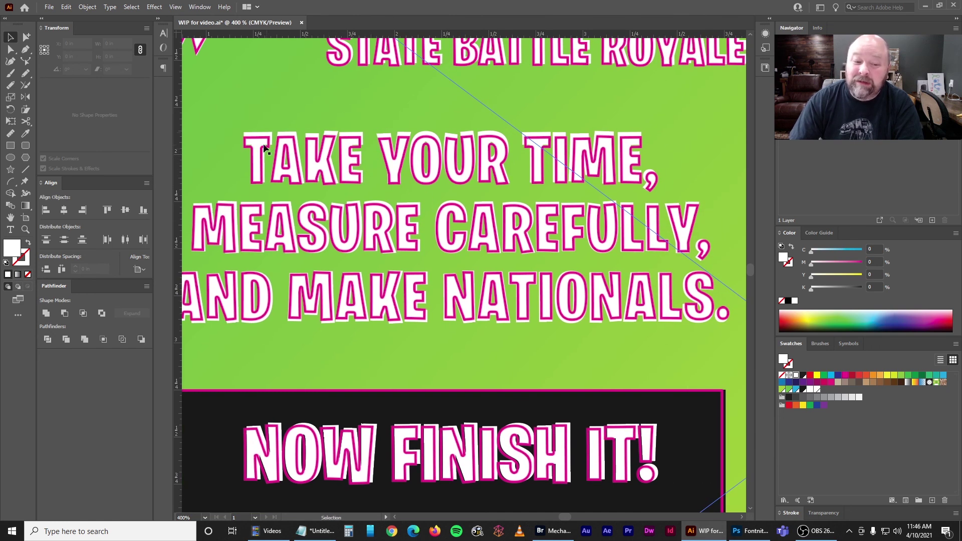
pyautogui.moveTo(258, 146); pyautogui.dragTo(345, 155)
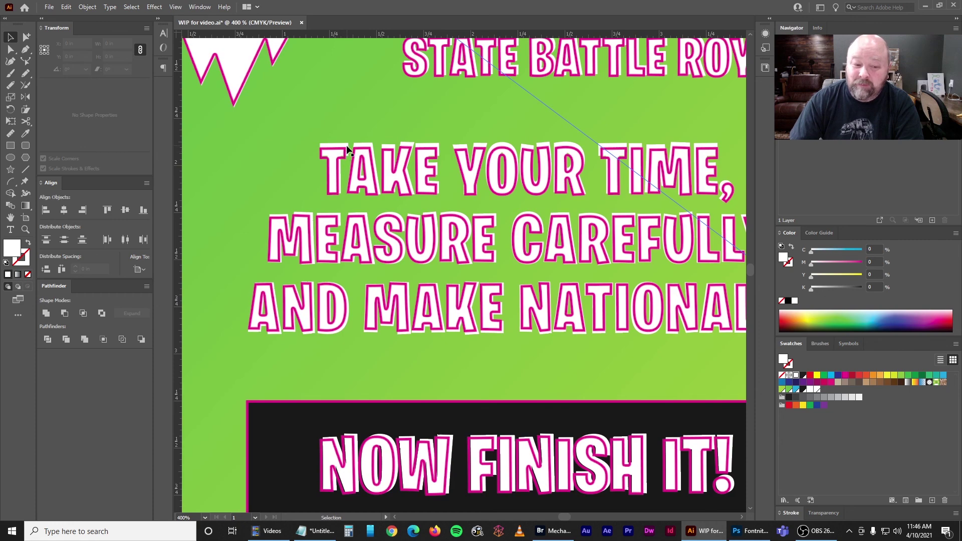
pyautogui.moveTo(516, 388); pyautogui.dragTo(495, 222)
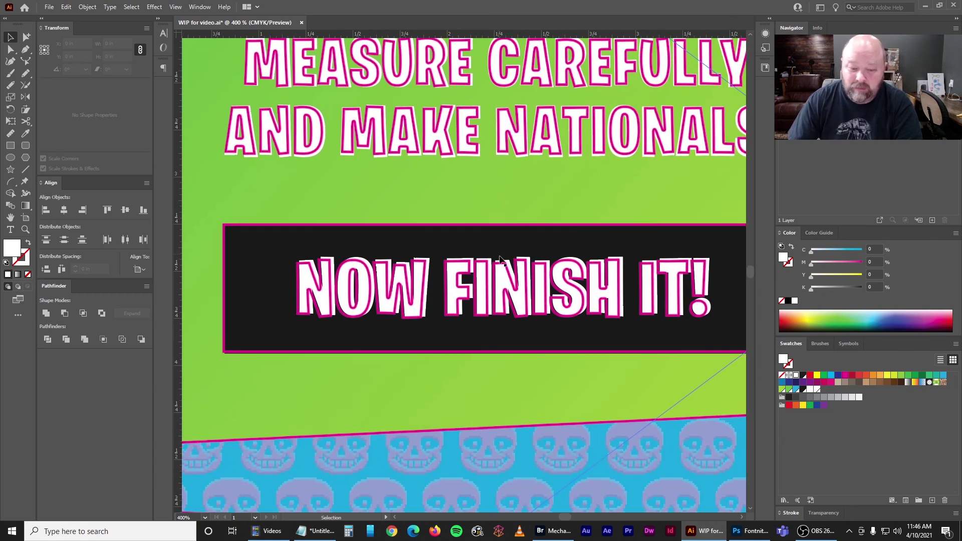
# Compare the Bitstorm Games, Steam and PS4 footer logos with their key outlines at high magnification
pyautogui.hotkey('ctrl', '-')
pyautogui.moveTo(516, 363); pyautogui.dragTo(543, 242)
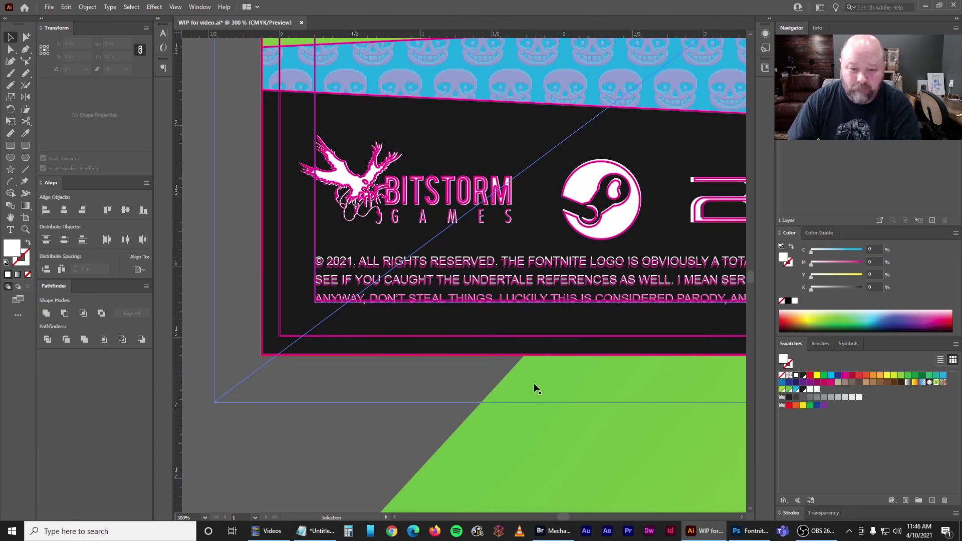
pyautogui.hotkey('ctrl', '+')
pyautogui.hotkey('ctrl', '+')
pyautogui.moveTo(405, 167); pyautogui.dragTo(500, 231)
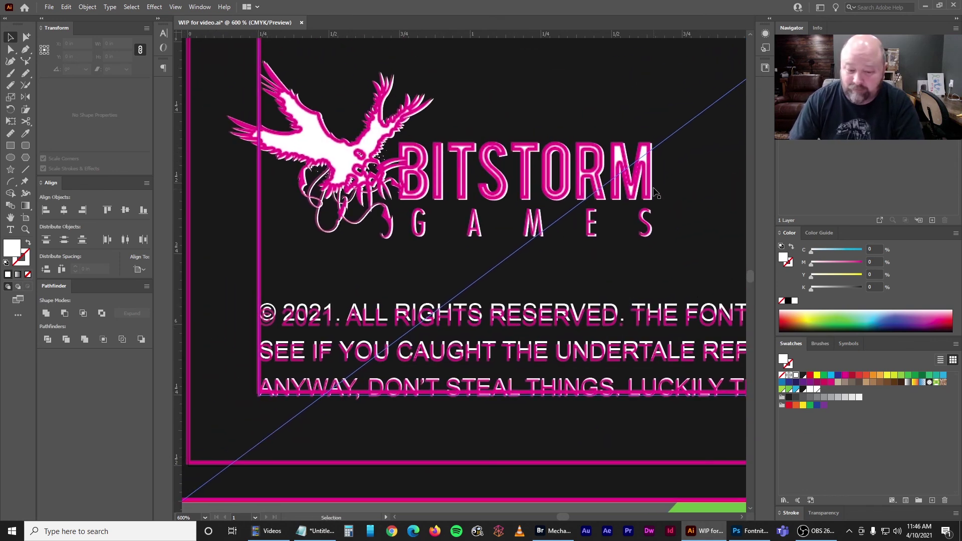
pyautogui.press('space')
pyautogui.moveTo(662, 213); pyautogui.dragTo(292, 234)
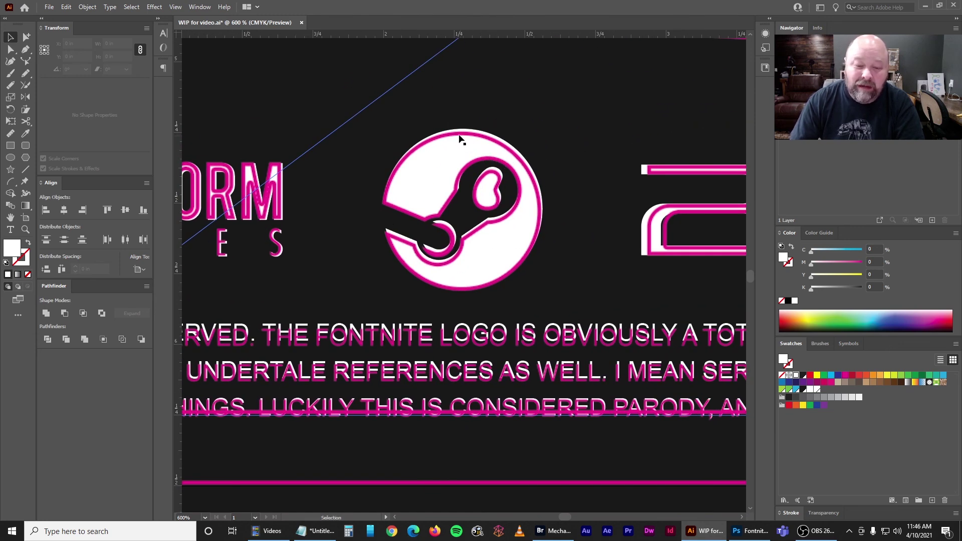
pyautogui.hscroll(5, 420, 157)
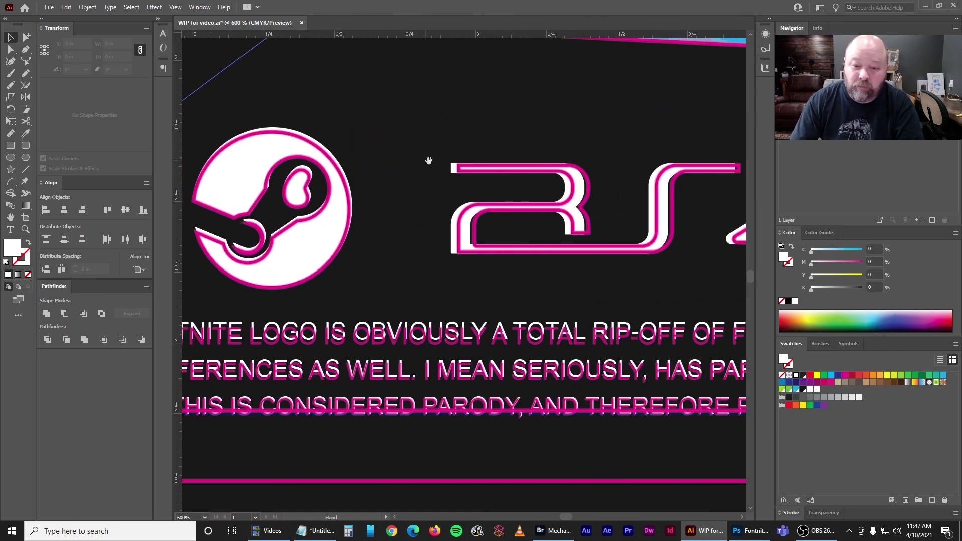
pyautogui.hscroll(2, 360, 204)
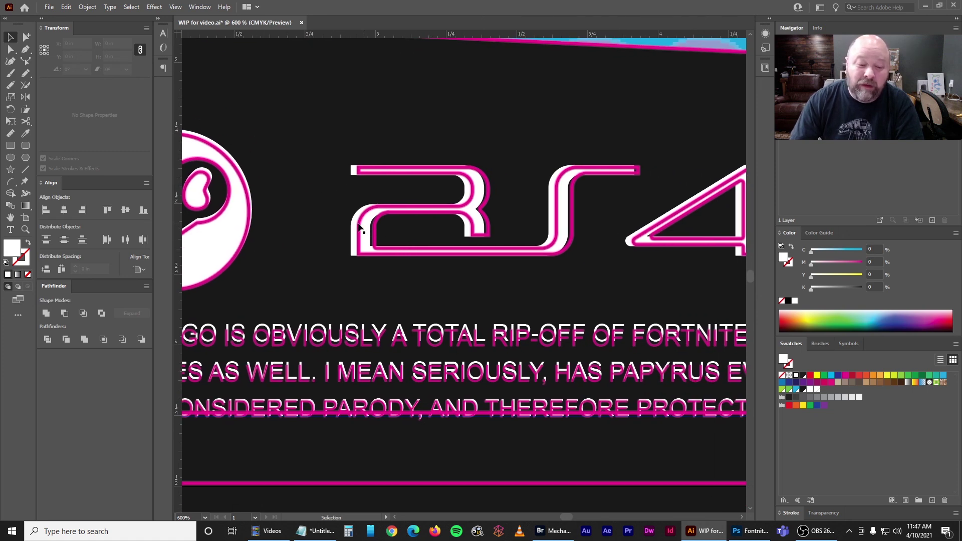
pyautogui.hscroll(-3, 369, 229)
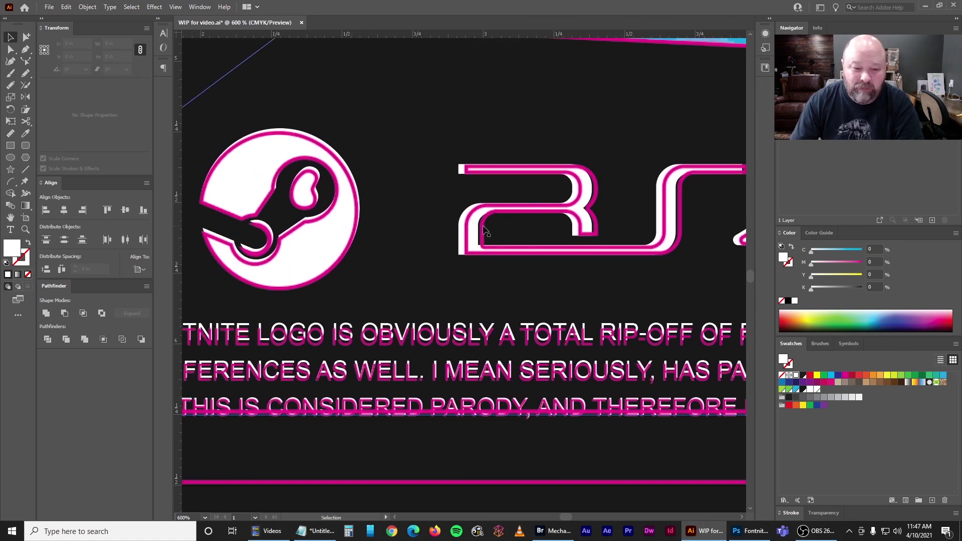
pyautogui.moveTo(564, 215); pyautogui.dragTo(414, 219)
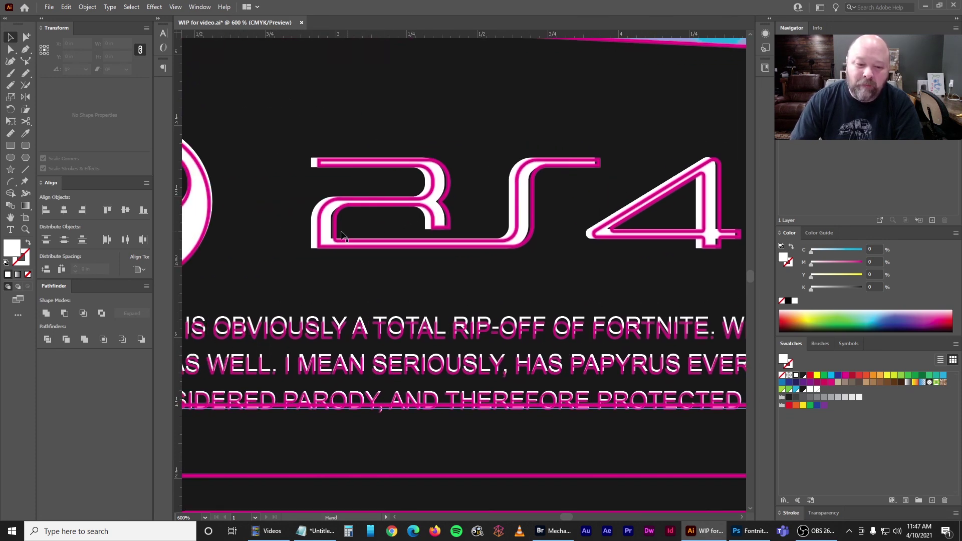
# Gauge the PS4 logo's sideways offset from its key outline with a temporary rectangle about 0.018 in wide, and delete the rectangle
pyautogui.click(10, 146)
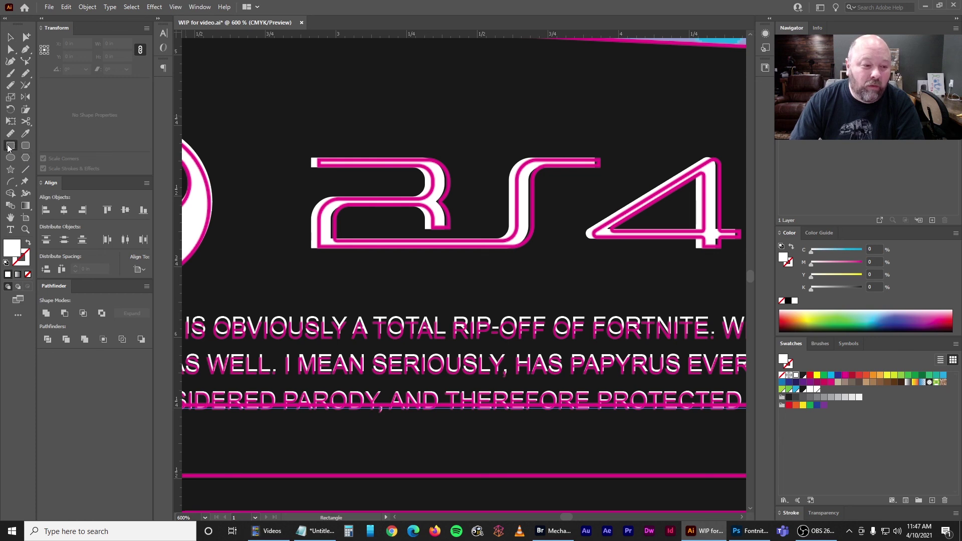
pyautogui.moveTo(312, 221); pyautogui.dragTo(316, 247)
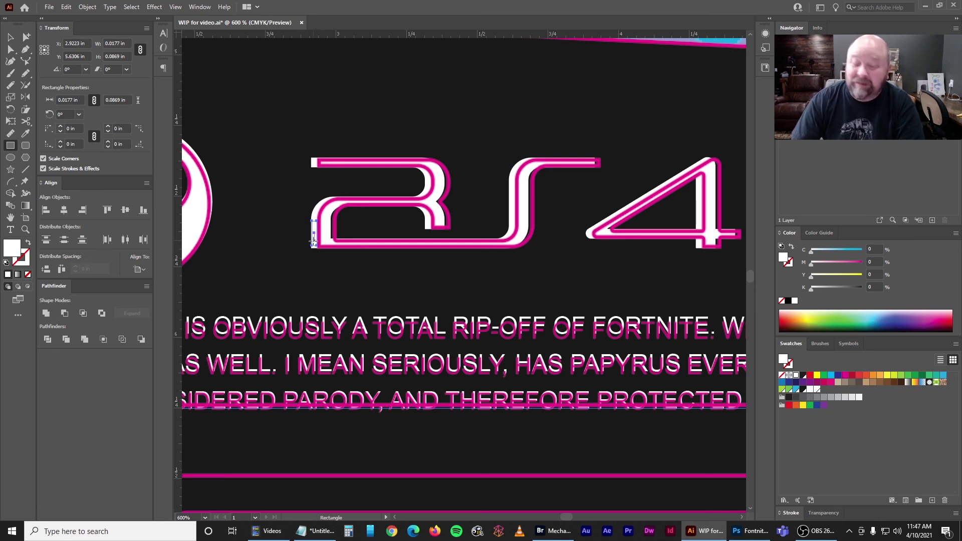
pyautogui.press('Delete')
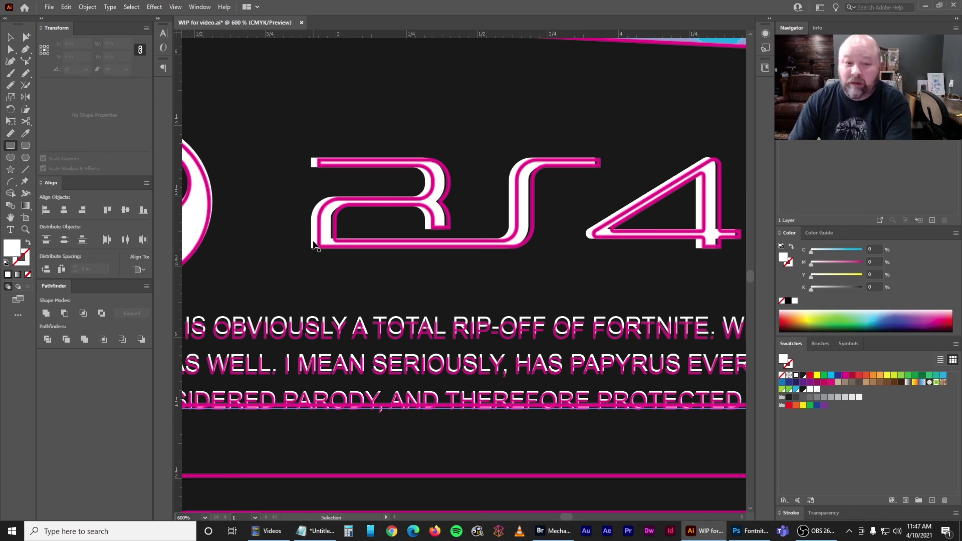
# Examine how the copyright text and the lower corner of the margin guides line up with the key outlines
pyautogui.hotkey('ctrl', '-')
pyautogui.hotkey('ctrl', '-')
pyautogui.moveTo(321, 288); pyautogui.dragTo(629, 187)
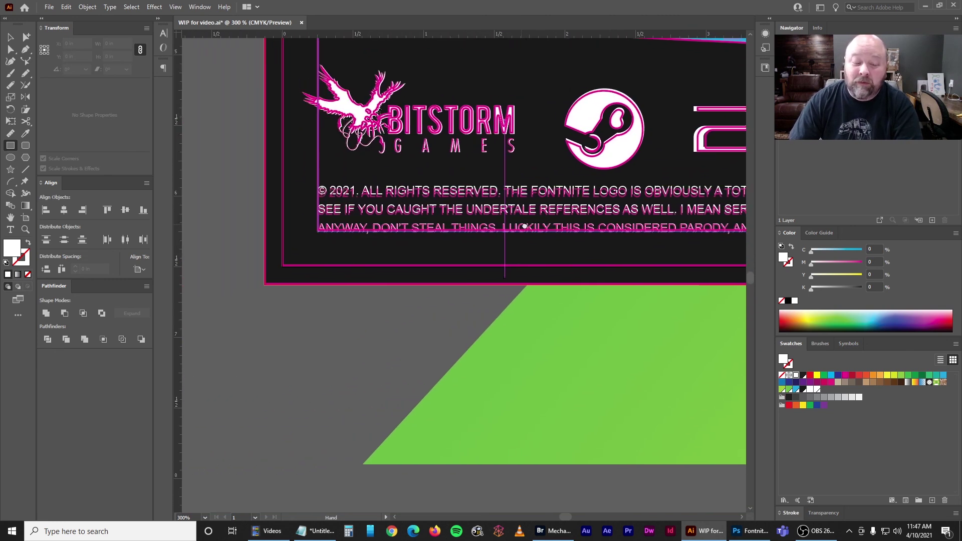
pyautogui.click(10, 37)
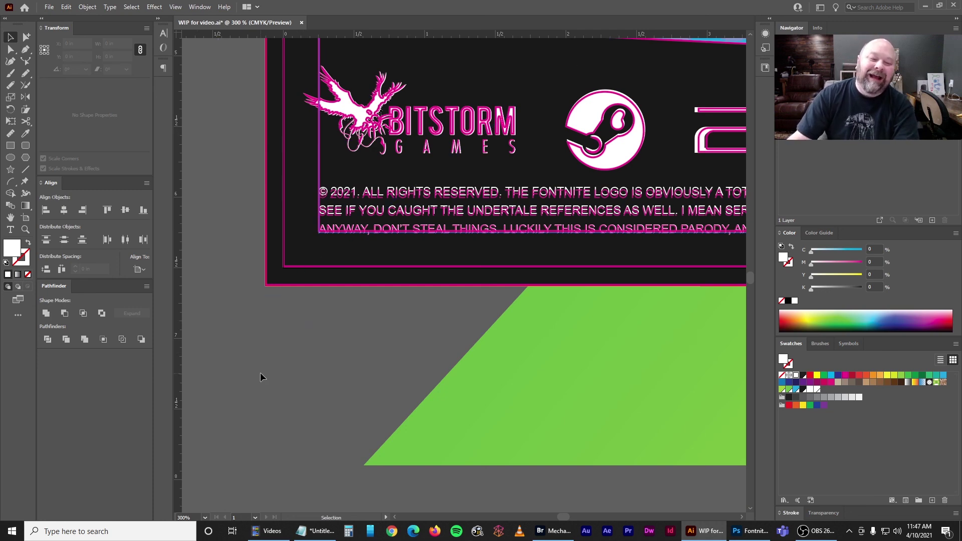
pyautogui.hotkey('ctrl', '=')
pyautogui.hotkey('ctrl', '=')
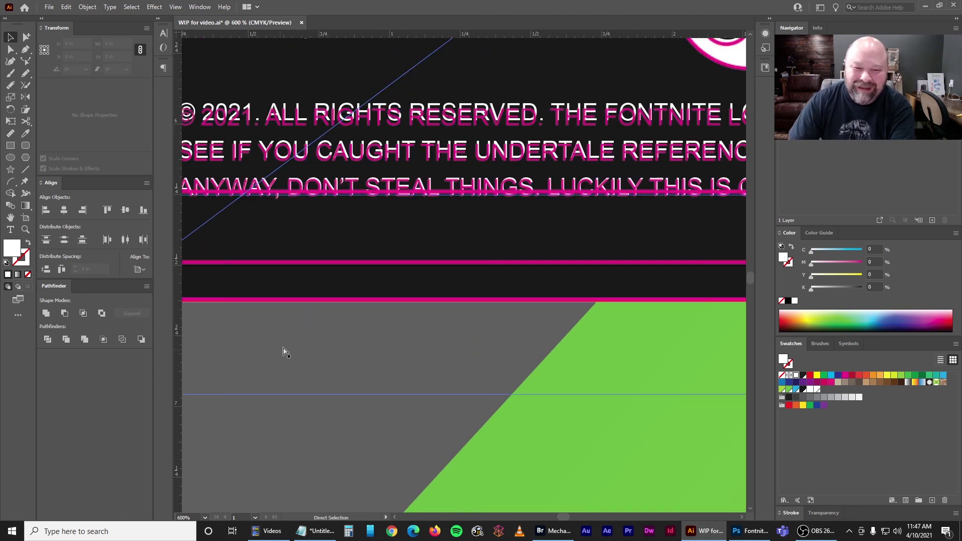
pyautogui.moveTo(382, 301); pyautogui.dragTo(399, 350)
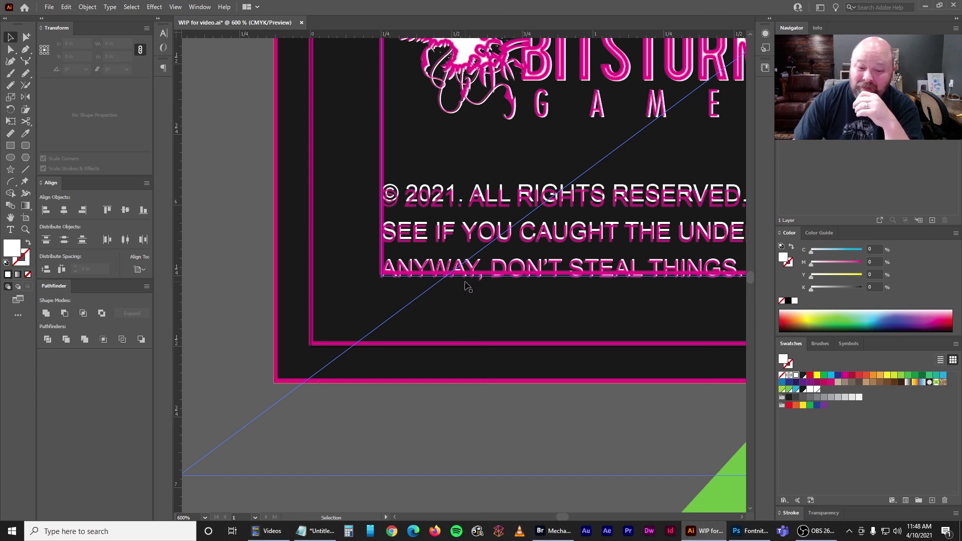
pyautogui.press('ctrl')
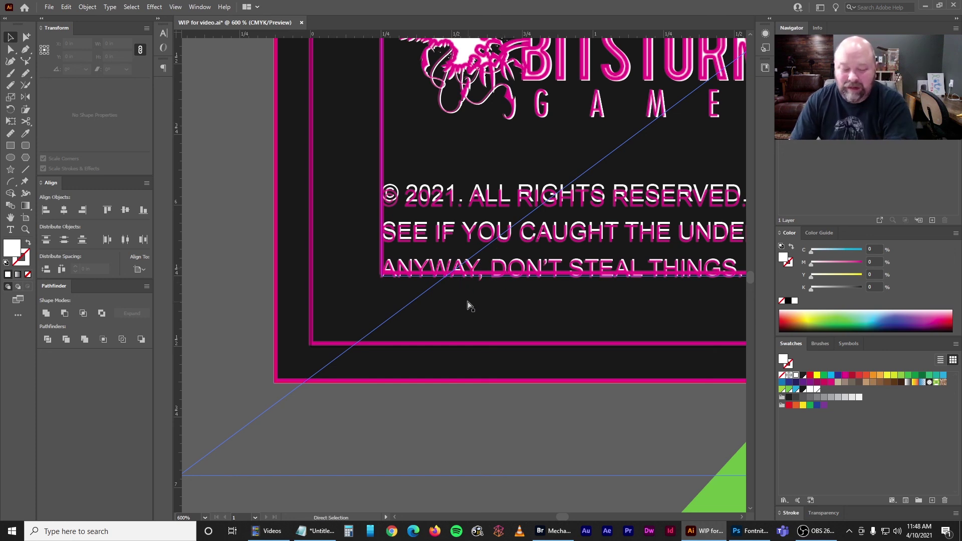
pyautogui.hotkey('ctrl', '=')
pyautogui.hotkey('ctrl', '=')
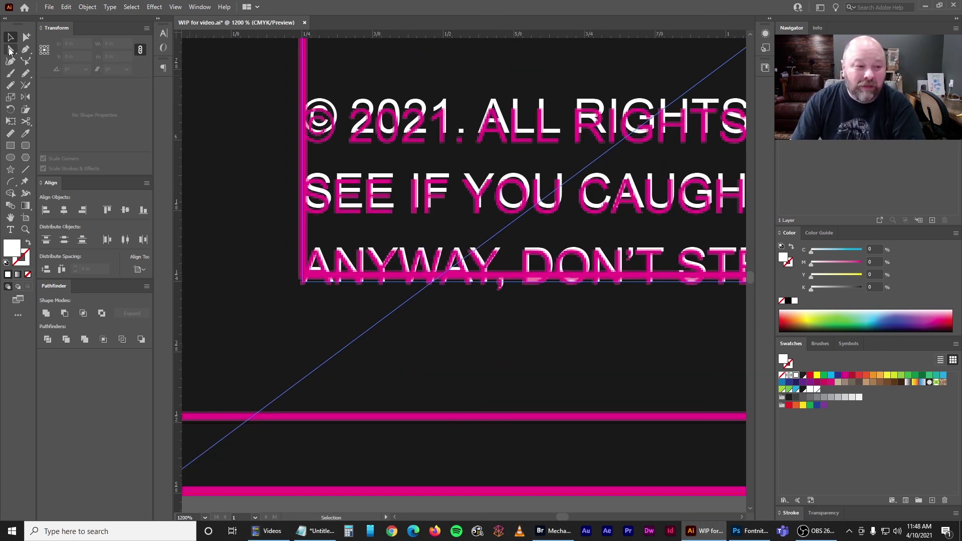
# Gauge the copyright text's vertical offset from the key with a small temporary rectangle at the word RIGHTS, and delete the rectangle
pyautogui.click(10, 145)
pyautogui.moveTo(489, 155); pyautogui.dragTo(337, 241)
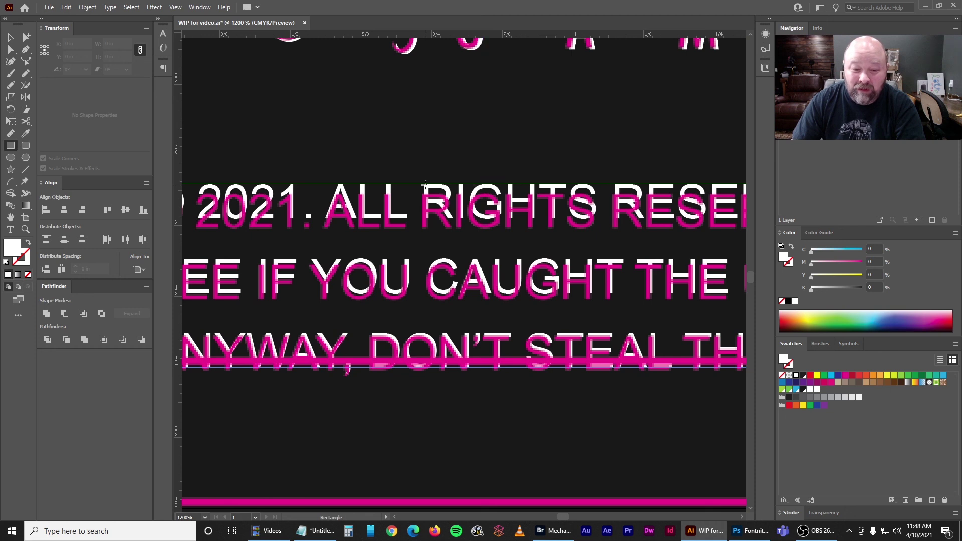
pyautogui.moveTo(422, 183); pyautogui.dragTo(443, 194)
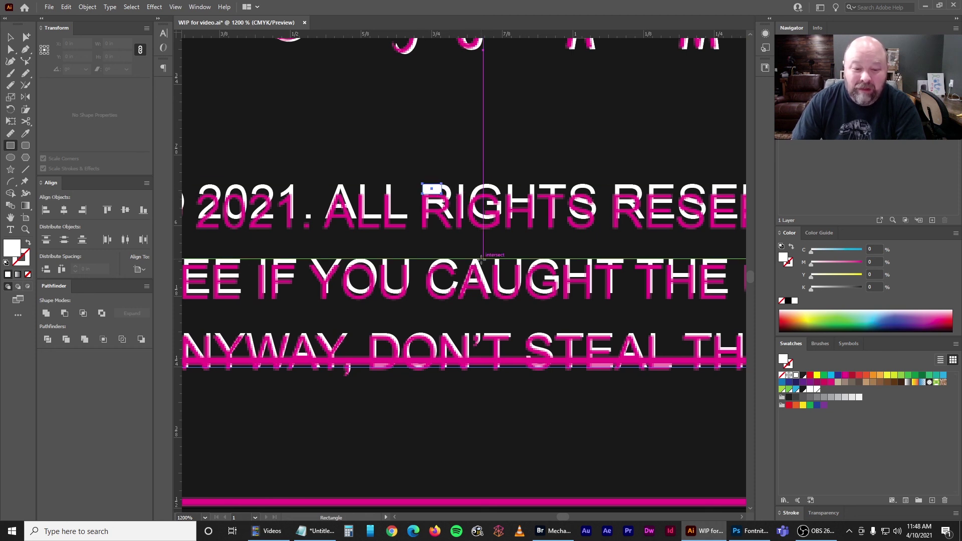
pyautogui.press('Delete')
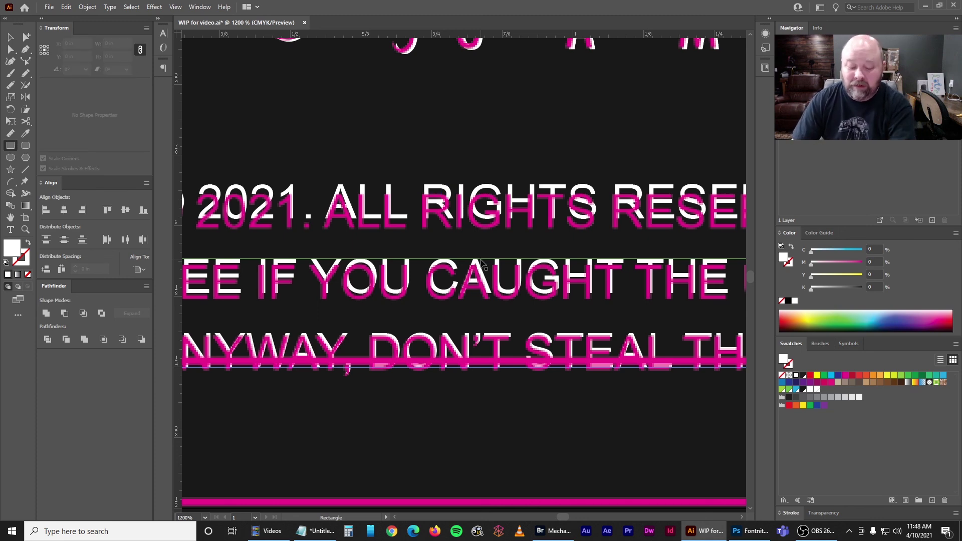
# Hide the judging key overlay that covers the whole advertisement
pyautogui.hotkey('ctrl', '-')
pyautogui.hotkey('ctrl', '-')
pyautogui.hotkey('ctrl', '-')
pyautogui.hotkey('ctrl', '-')
pyautogui.press('v')
pyautogui.hotkey('ctrl', '-')
pyautogui.moveTo(516, 255); pyautogui.dragTo(253, 470)
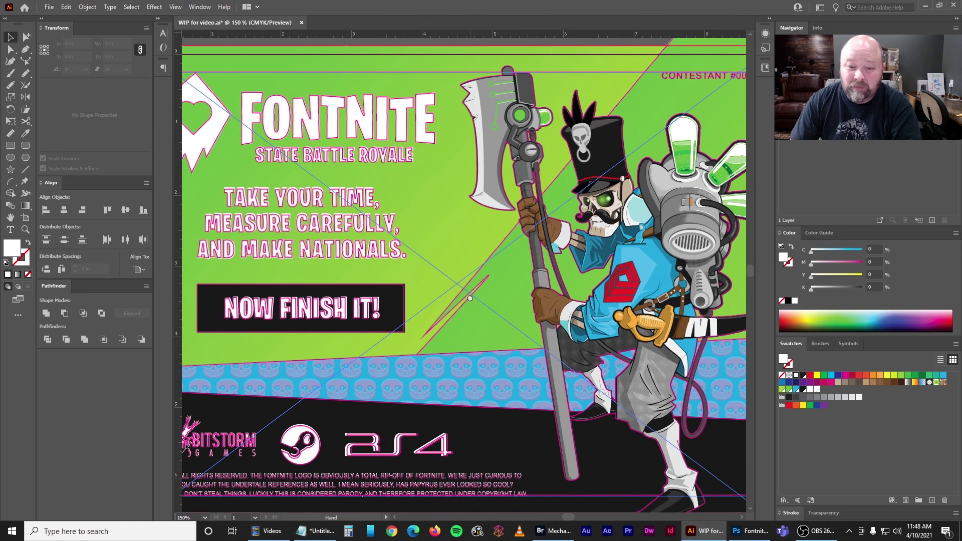
pyautogui.hotkey('ctrl', '-')
pyautogui.click(422, 79)
pyautogui.moveTo(421, 117); pyautogui.dragTo(428, 88)
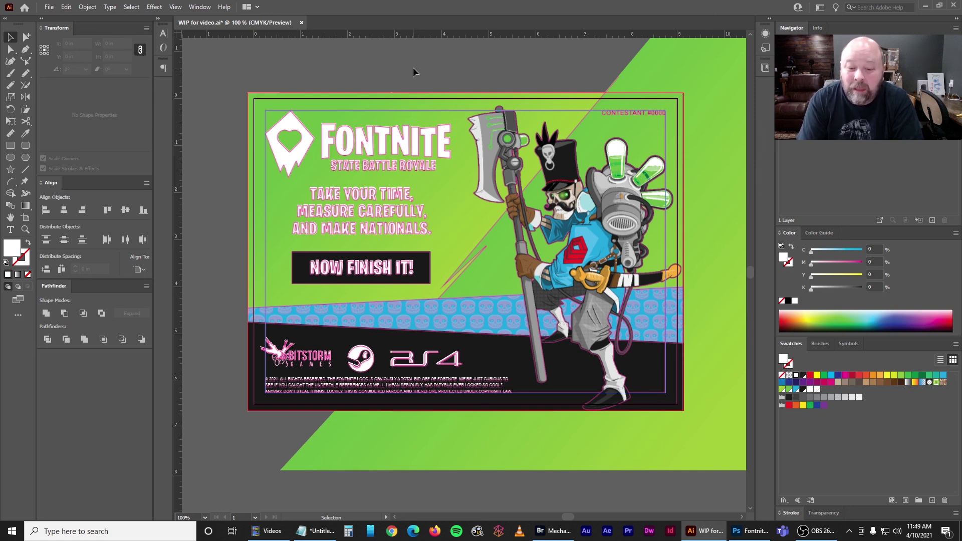
pyautogui.click(376, 140)
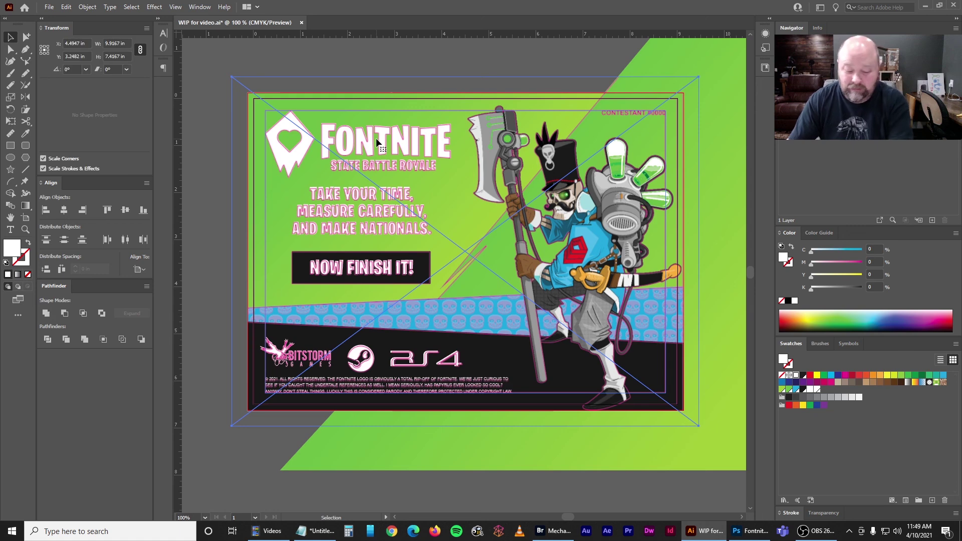
pyautogui.hotkey('ctrl', 'shift', 'a')
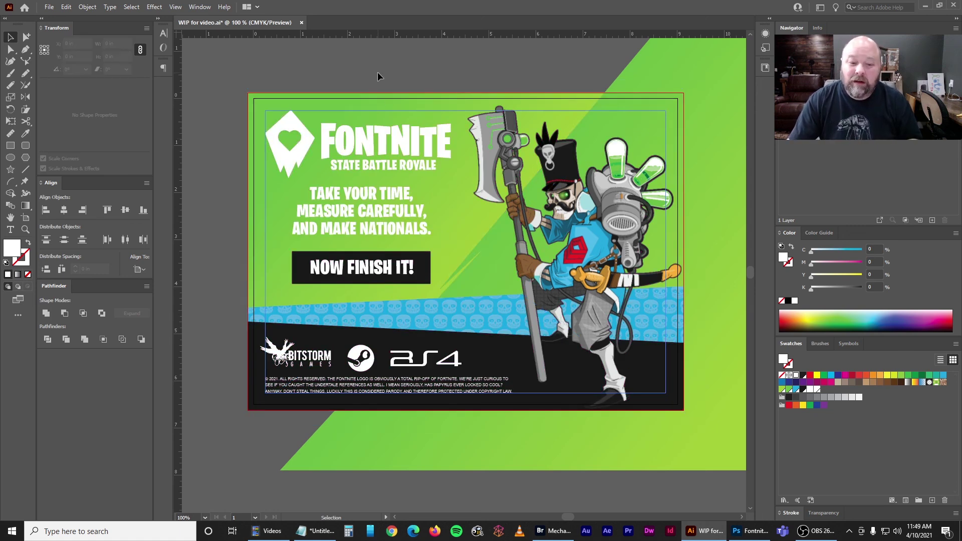